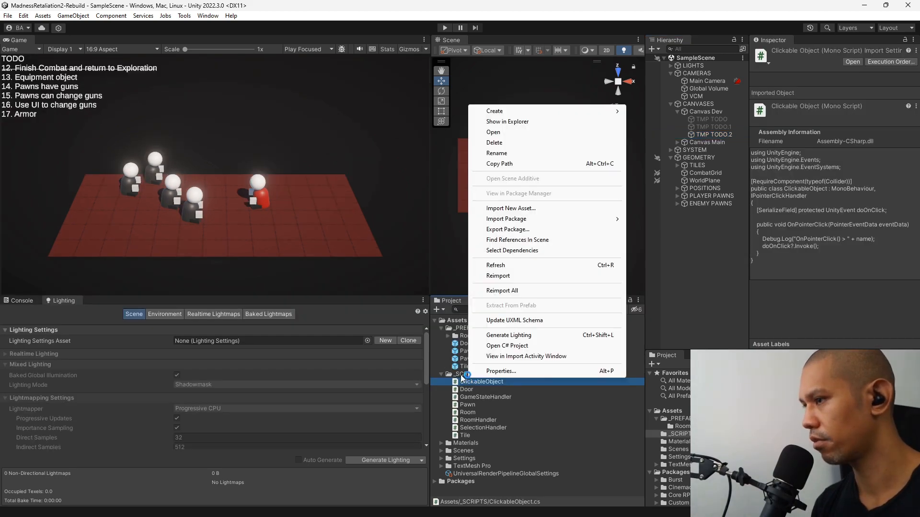
# Create a C# script named Equipment in the _SCRIPTS folder and open it in the code editor.
pyautogui.moveTo(543, 108)
pyautogui.click(647, 32)
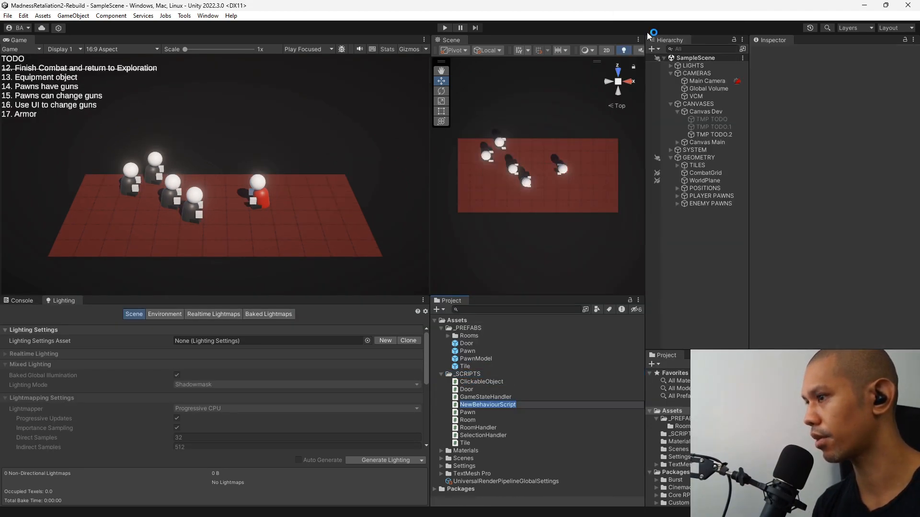
pyautogui.write('Equipment')
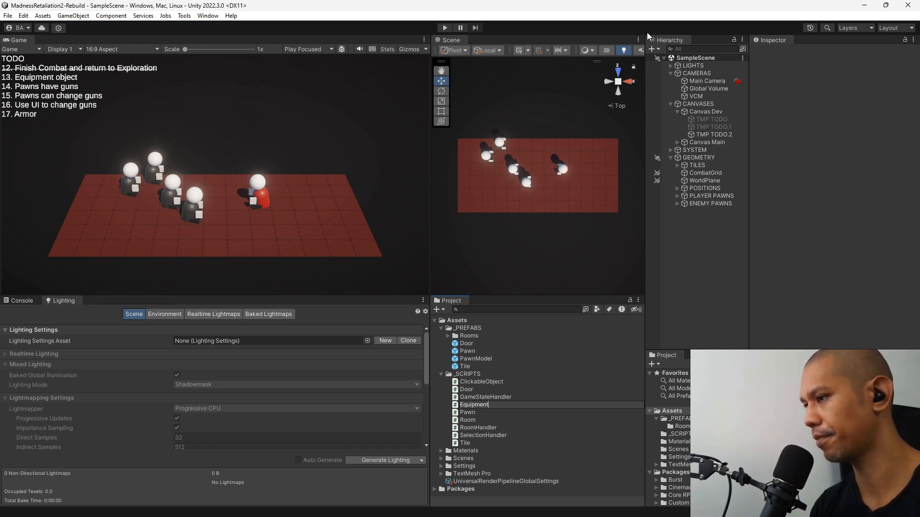
pyautogui.press('Return')
pyautogui.press('Return')
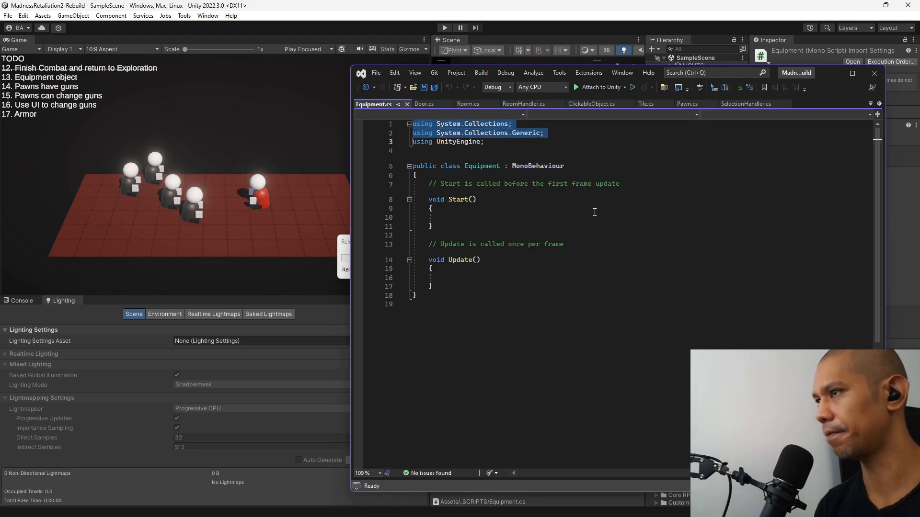
# Remove the System.Collections and System.Collections.Generic imports and the default Start and Update methods from the Equipment class.
pyautogui.press('Delete')
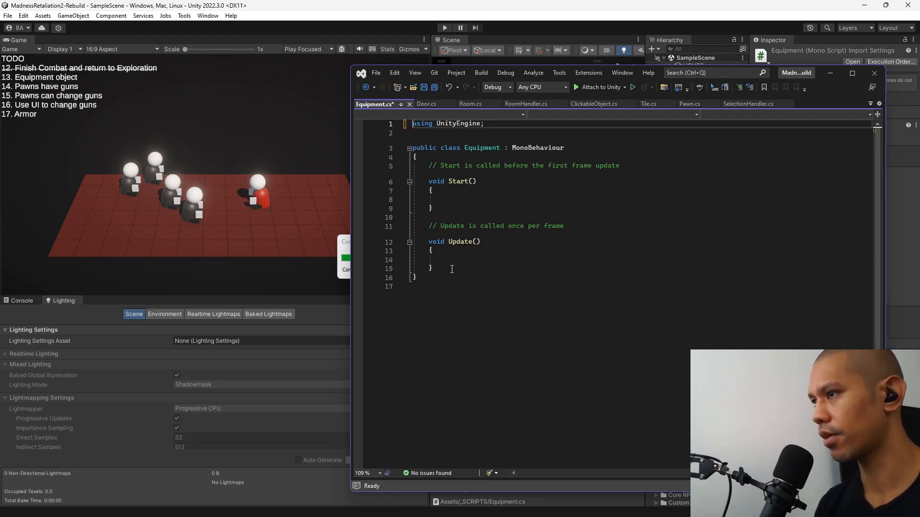
pyautogui.moveTo(452, 269); pyautogui.dragTo(436, 162)
pyautogui.press('Delete')
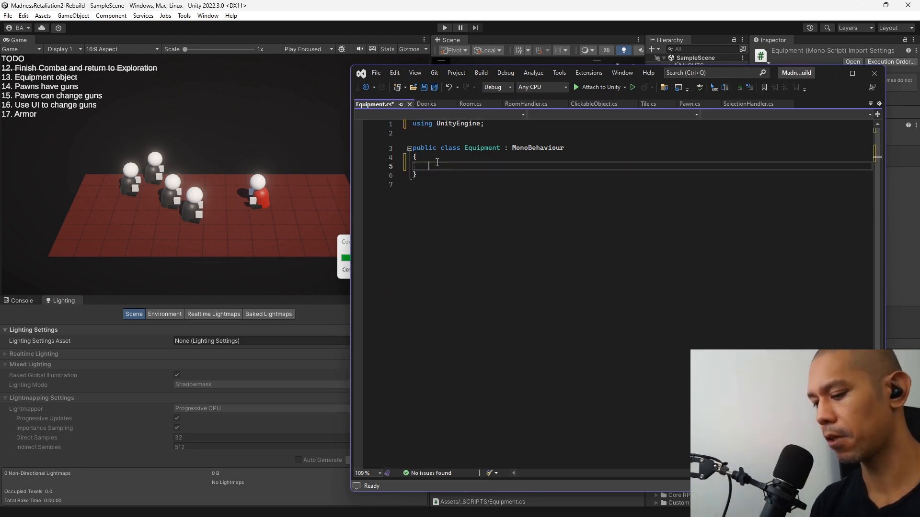
# Declare a public string field called name in the Equipment class.
pyautogui.write('public ')
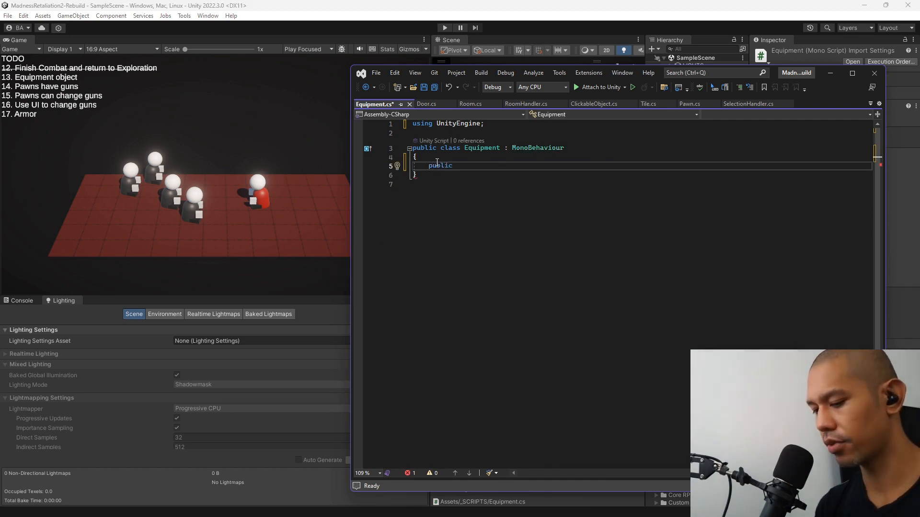
pyautogui.write('string name')
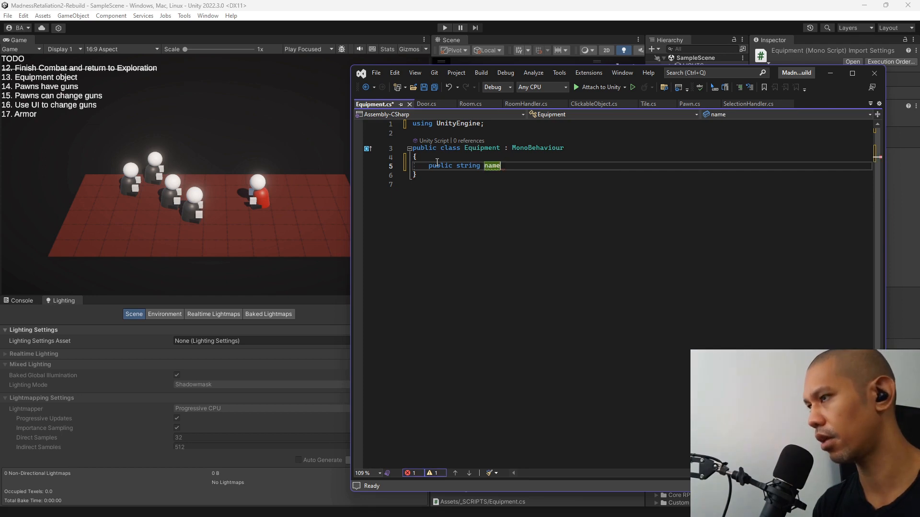
pyautogui.write(';')
pyautogui.press('Return')
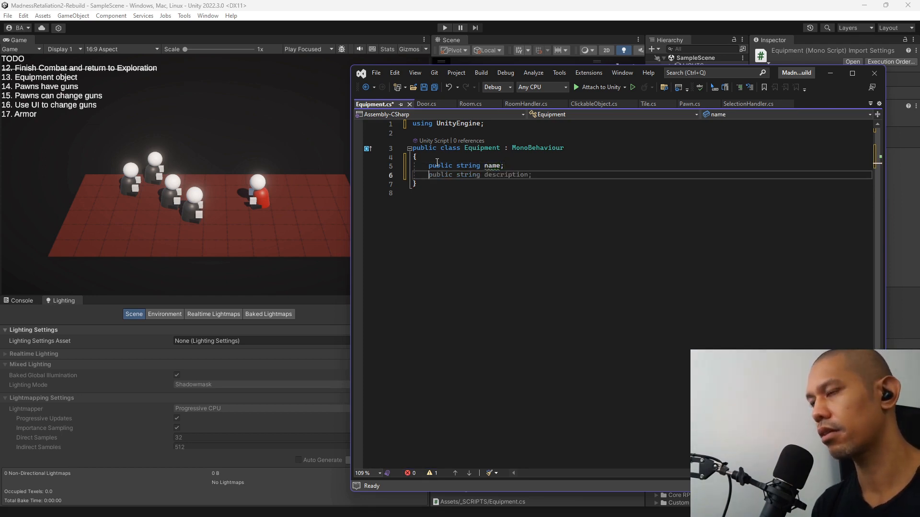
# Begin a second public string declaration below the first, and rename the first field to displayName.
pyautogui.write('public s')
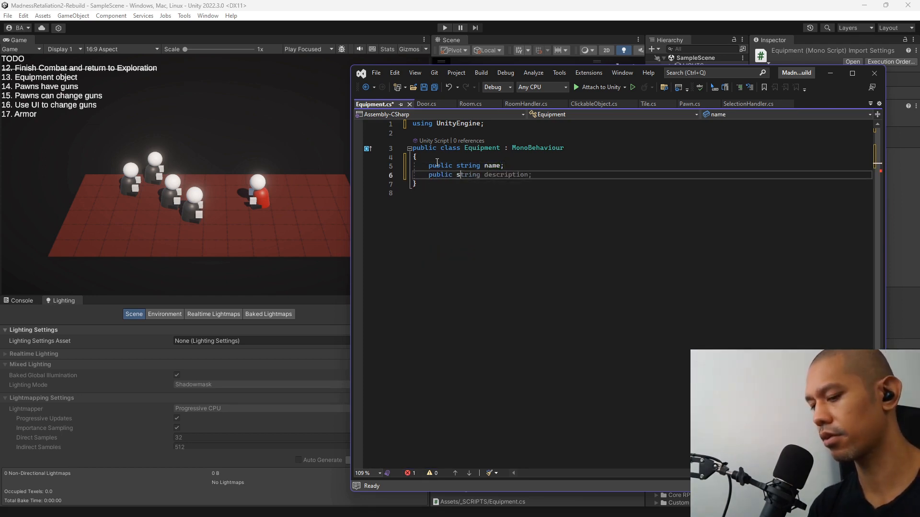
pyautogui.write('tring')
pyautogui.press('Escape')
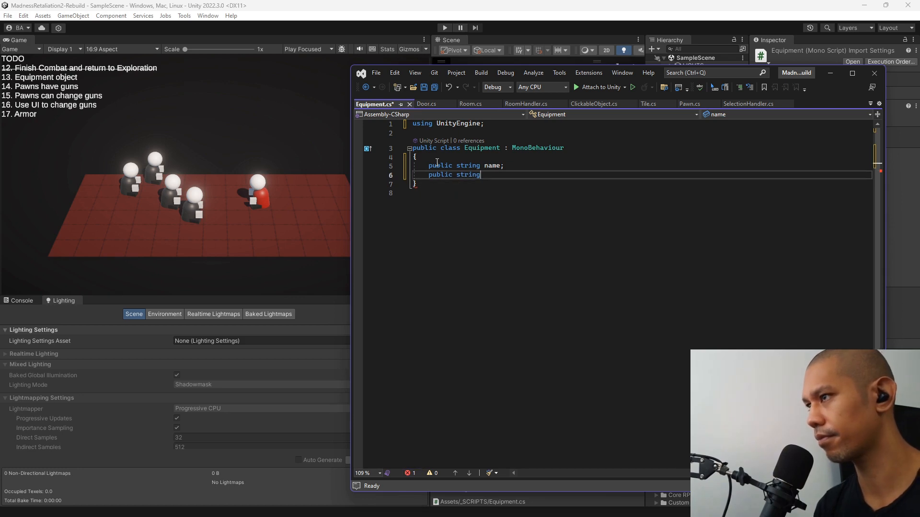
pyautogui.press('Up')
pyautogui.hotkey('ctrl', 'Right')
pyautogui.write('displa')
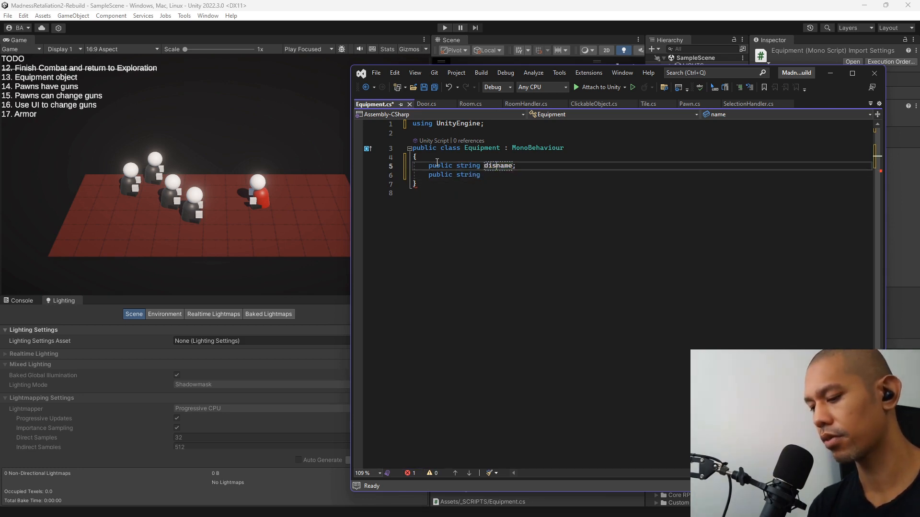
pyautogui.write('y')
pyautogui.press('Delete')
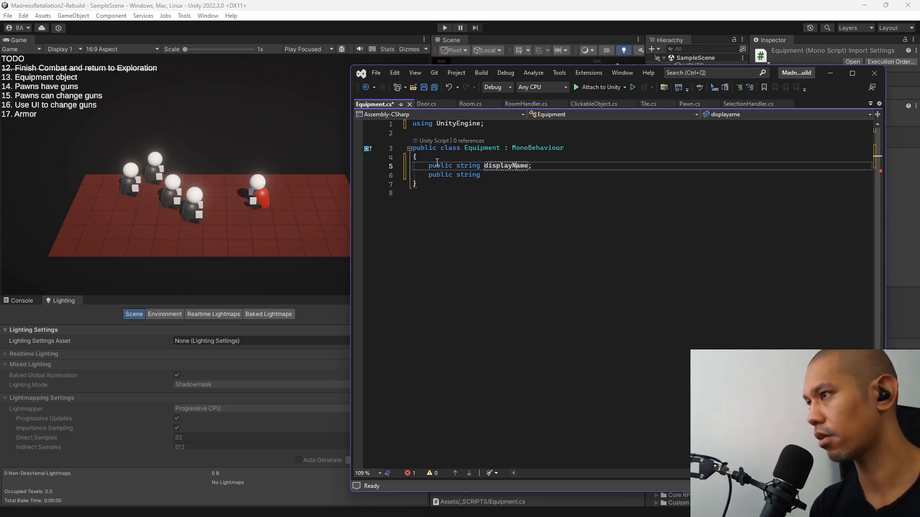
pyautogui.write('N')
pyautogui.press('Down')
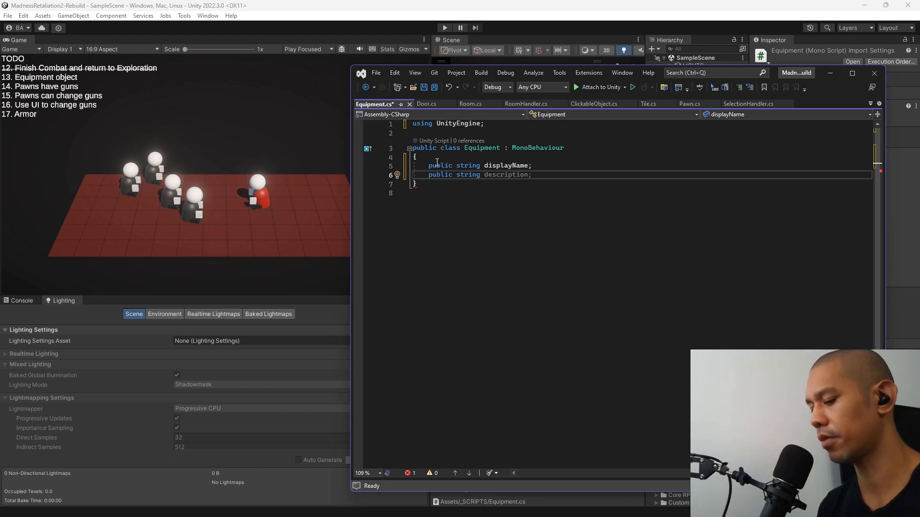
# Turn the unfinished second declaration into a public int damage field with default value 1, and save the script.
pyautogui.hotkey('ctrl', 'shift', 'Left')
pyautogui.write('int ')
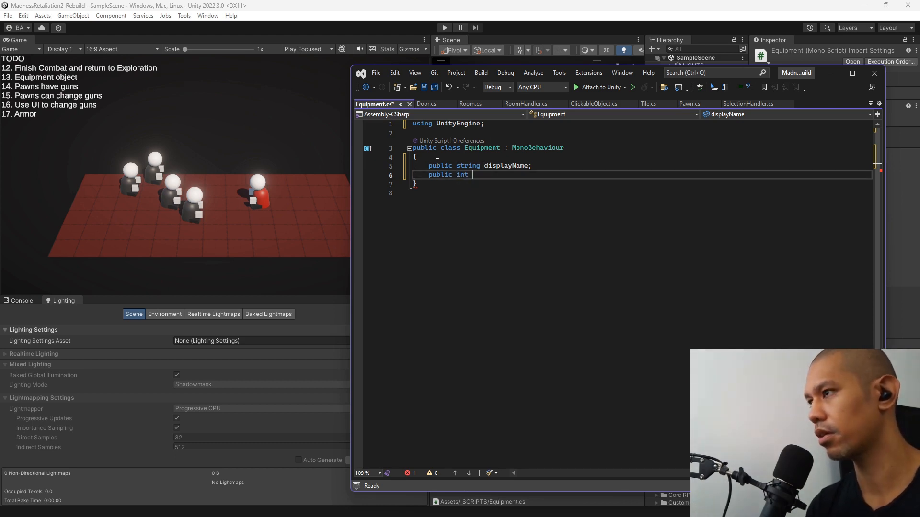
pyautogui.write('damage')
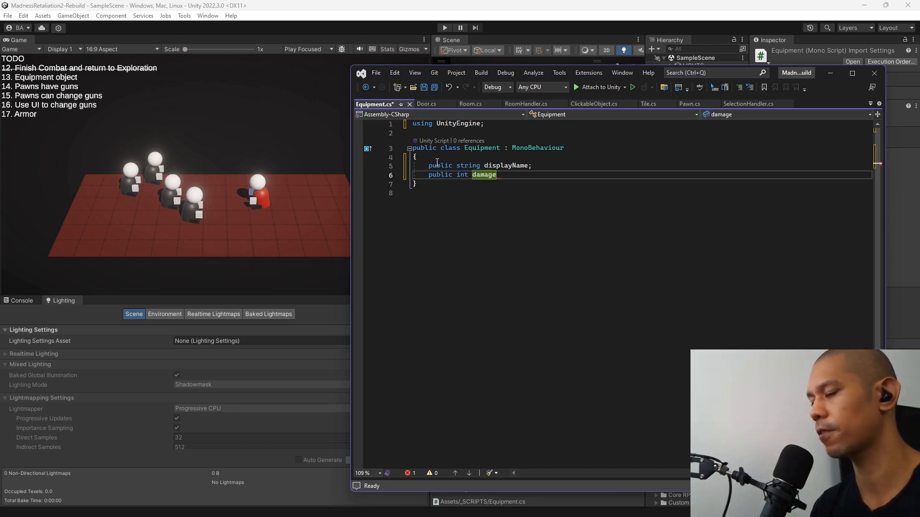
pyautogui.write(' = ')
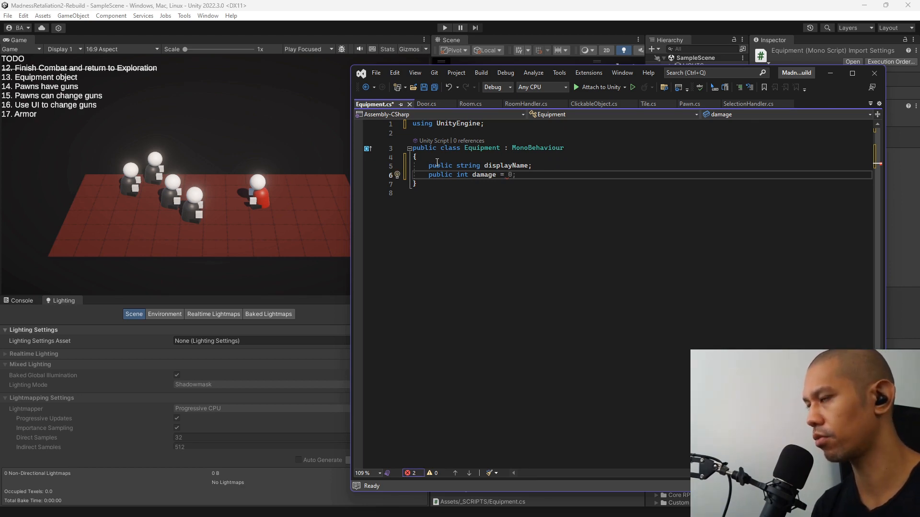
pyautogui.write('1;')
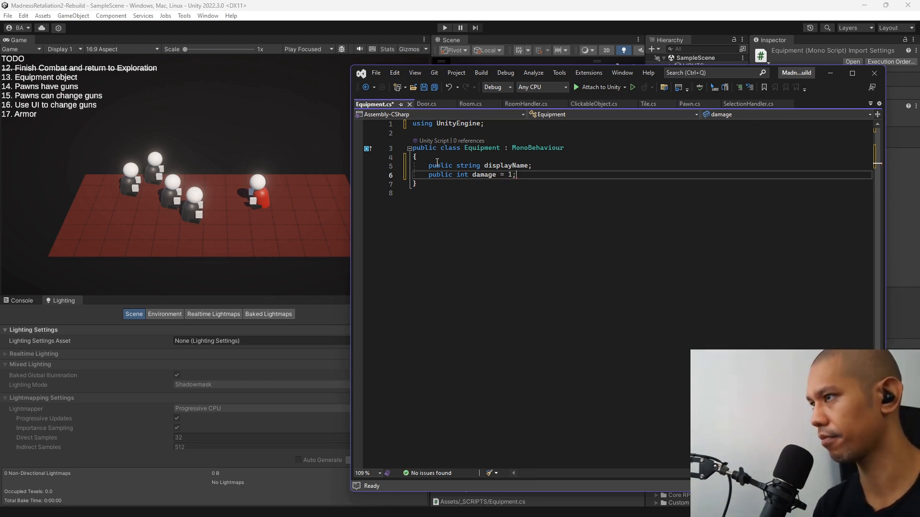
pyautogui.hotkey('ctrl', 's')
# Switch to Unity, widen the Scene view, and create an empty child object named Pistol0 under GEOMETRY.
pyautogui.hotkey('alt', 'Tab')
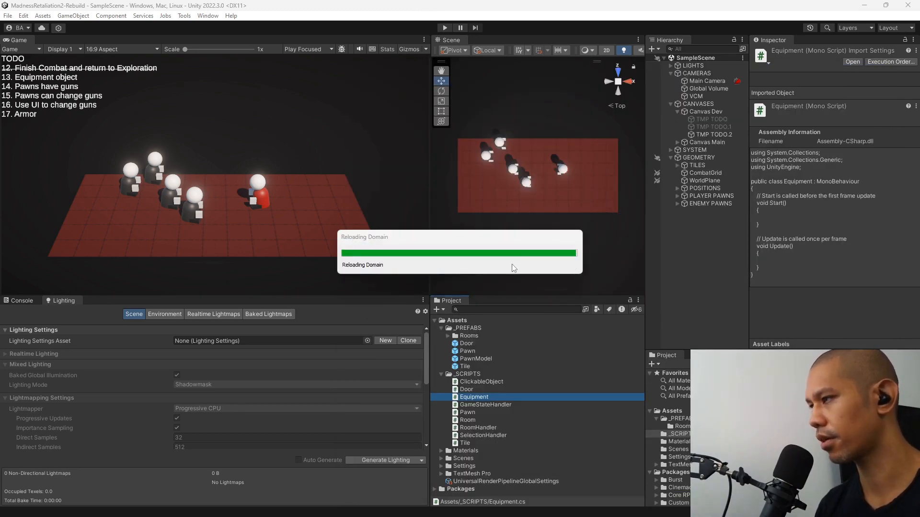
pyautogui.moveTo(430, 188); pyautogui.dragTo(255, 193)
pyautogui.click(708, 228)
pyautogui.rightClick(708, 229)
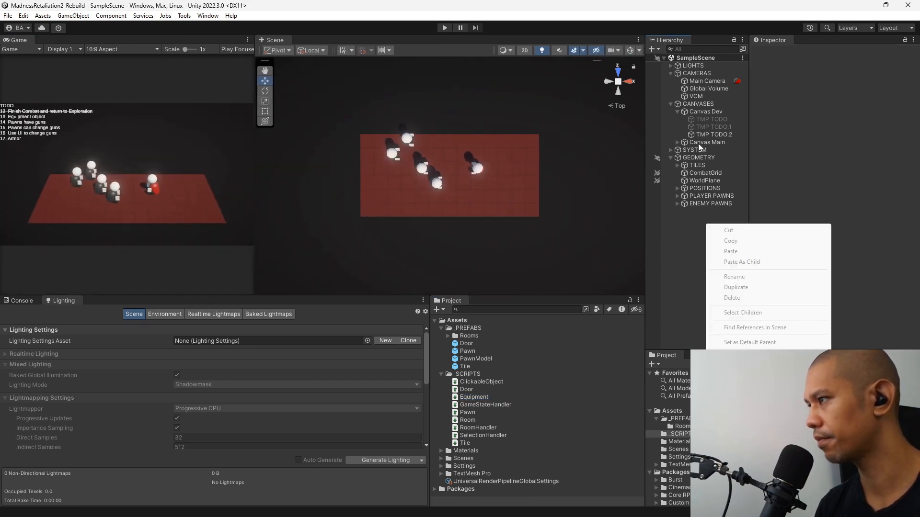
pyautogui.rightClick(691, 157)
pyautogui.rightClick(691, 158)
pyautogui.click(725, 296)
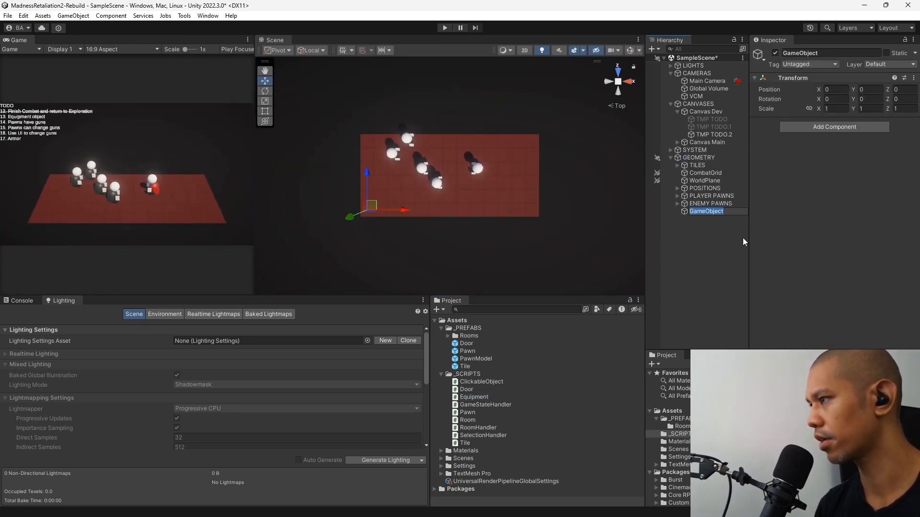
pyautogui.write('Pist')
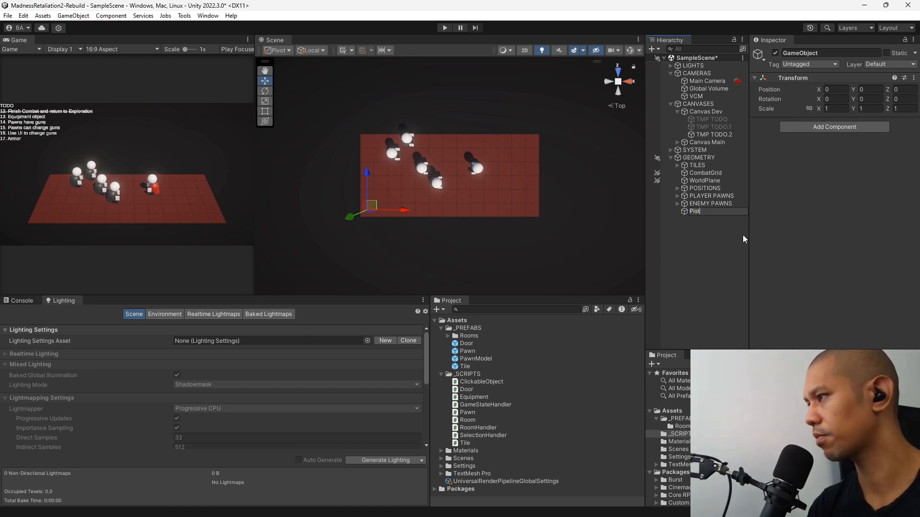
pyautogui.write('ol0')
pyautogui.press('Return')
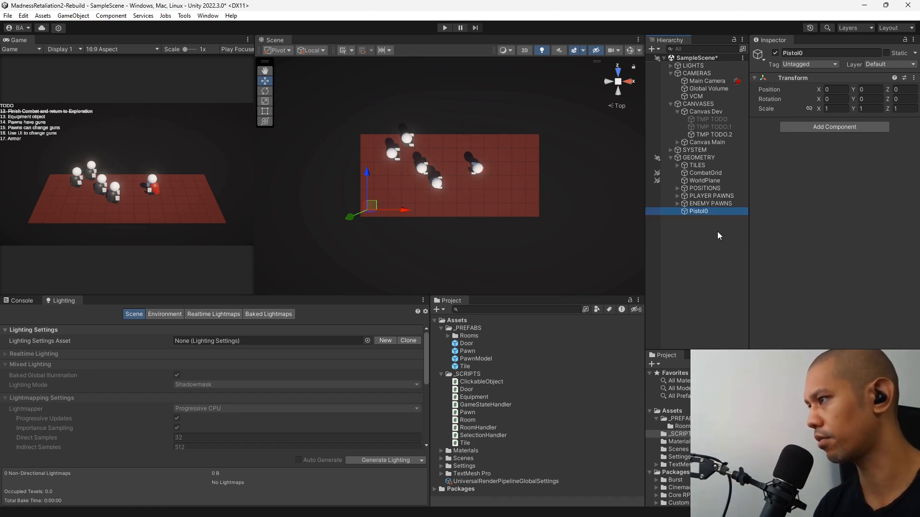
# Rename the new empty object under GEOMETRY as Pistol.0.
pyautogui.press('F2')
pyautogui.write('.')
pyautogui.press('Return')
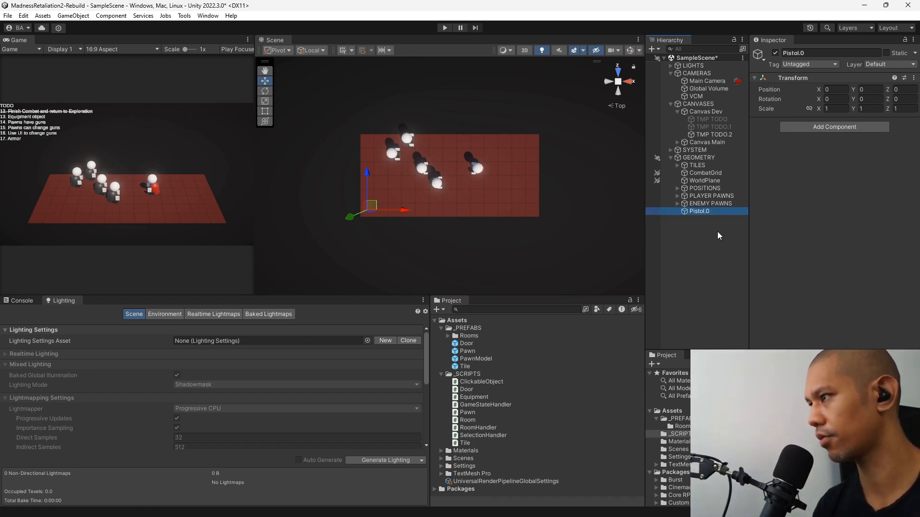
pyautogui.rightClick(704, 212)
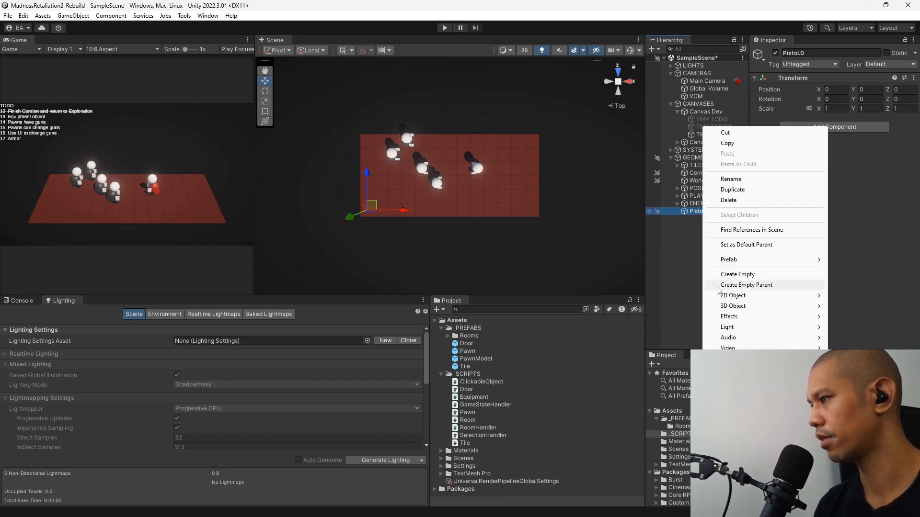
pyautogui.moveTo(742, 262)
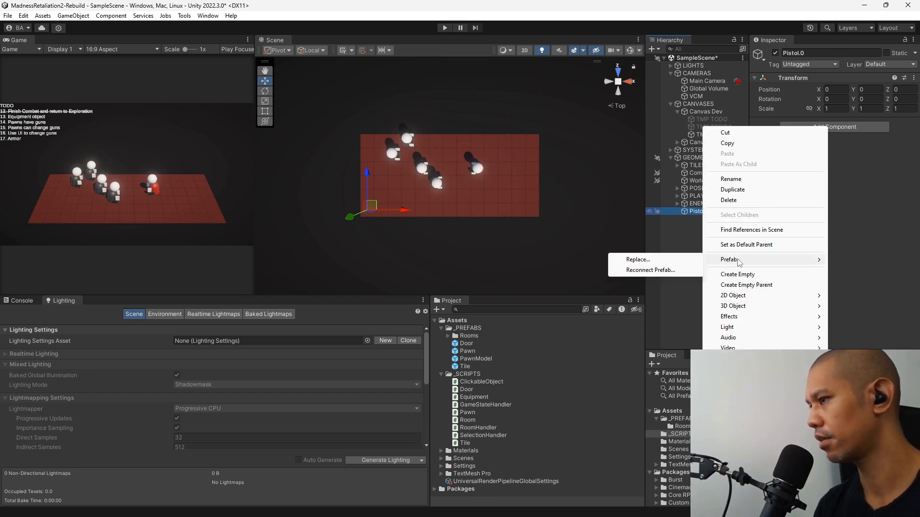
pyautogui.click(886, 206)
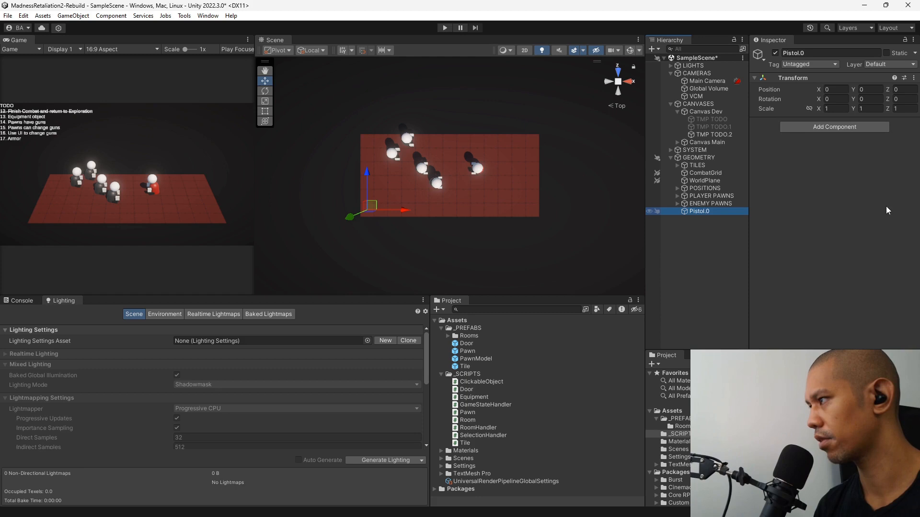
# Add the Equipment script component to Pistol.0 and set its Display Name to "Pistol 0".
pyautogui.click(809, 126)
pyautogui.write('equip')
pyautogui.press('Return')
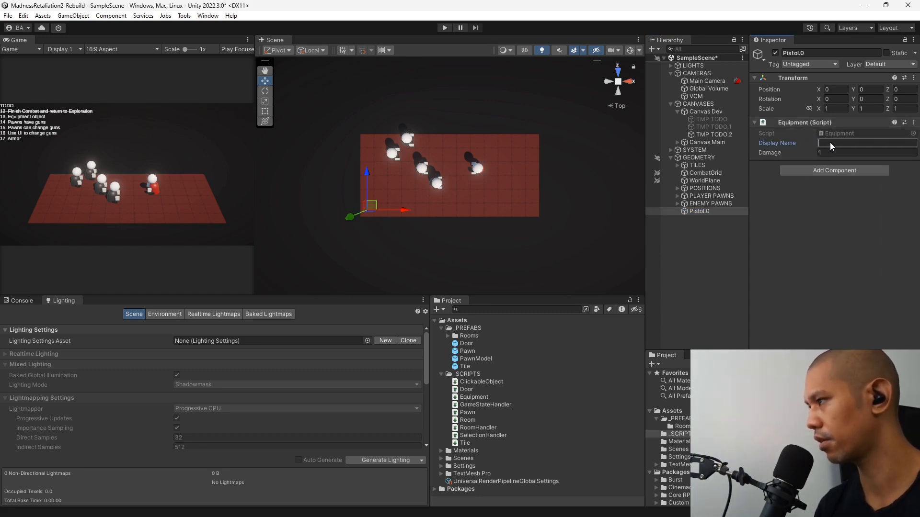
pyautogui.write('Pisto')
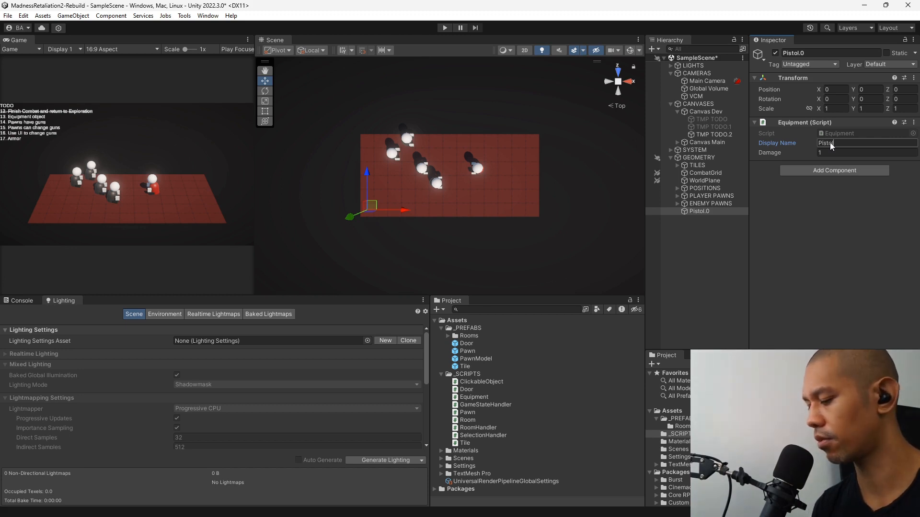
pyautogui.write('l.0')
pyautogui.press('Return')
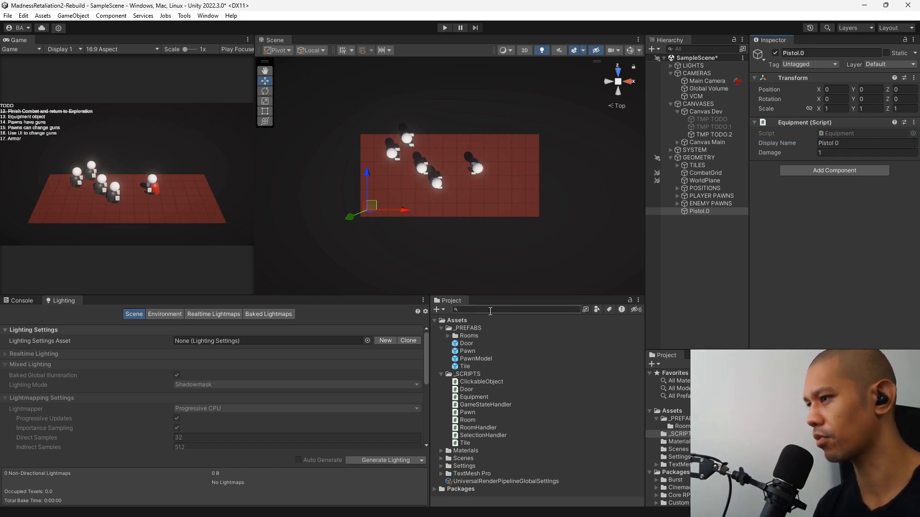
# Create a subfolder named Weapons inside the _PREFABS folder.
pyautogui.click(478, 328)
pyautogui.rightClick(478, 328)
pyautogui.moveTo(522, 60)
pyautogui.click(658, 21)
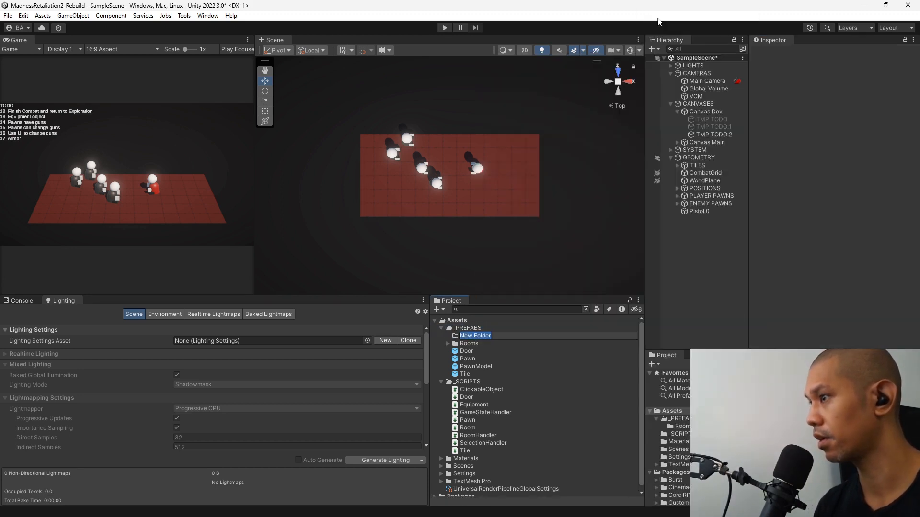
pyautogui.write('Weapon')
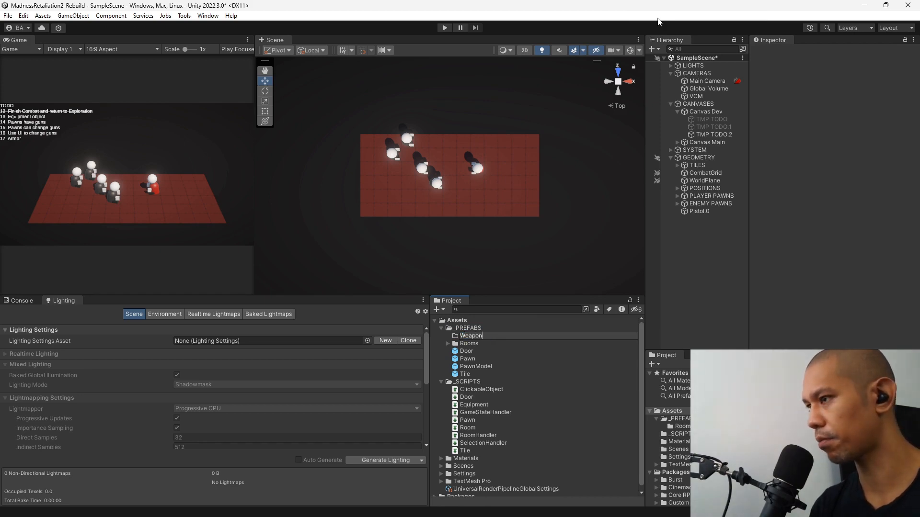
pyautogui.write('s')
pyautogui.press('Return')
# Turn the Pistol.0 scene object into a prefab stored in the Weapons folder and select the prefab asset.
pyautogui.moveTo(704, 212); pyautogui.dragTo(477, 344)
pyautogui.click(477, 345)
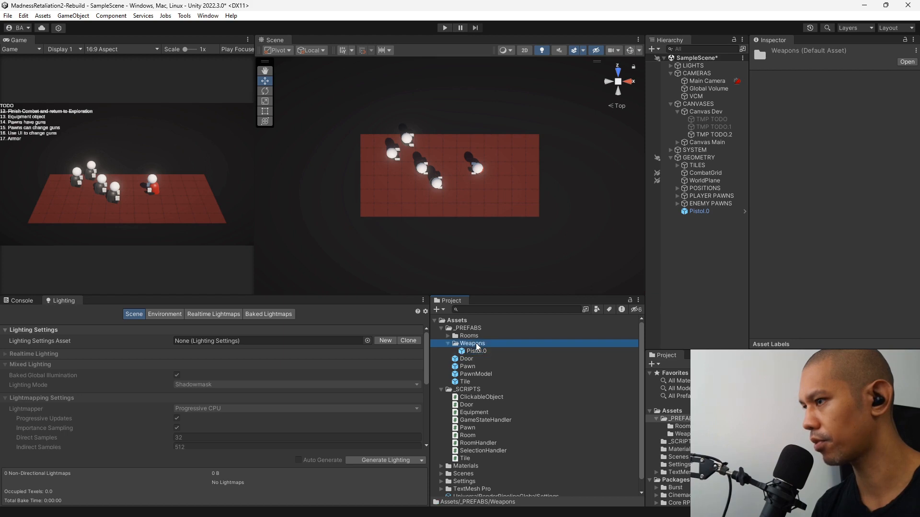
pyautogui.click(476, 351)
# Open the Pistol.0 prefab for editing from the scene and add a 3D cube as a child of its root object.
pyautogui.click(706, 212)
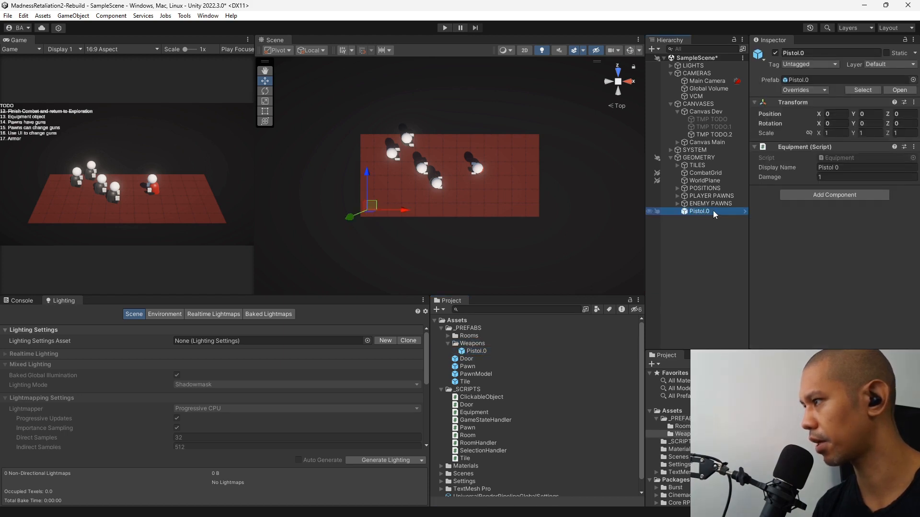
pyautogui.click(745, 211)
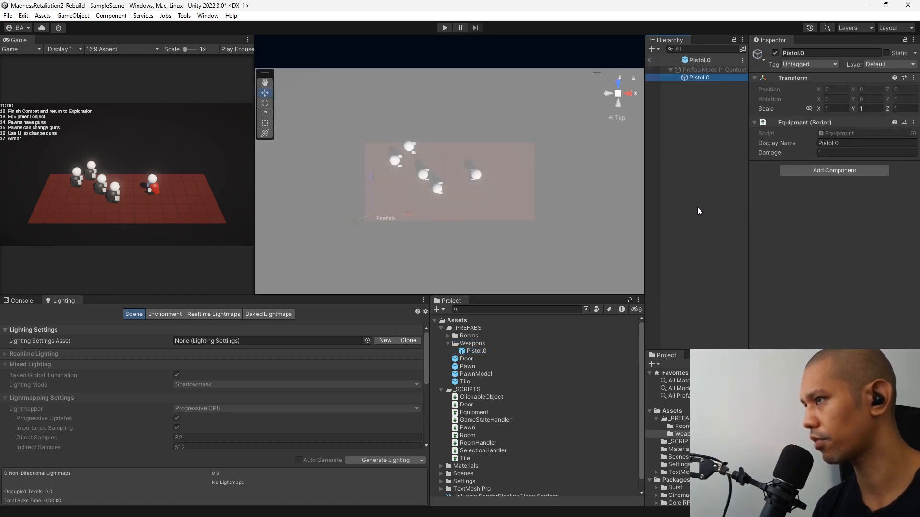
pyautogui.rightClick(692, 78)
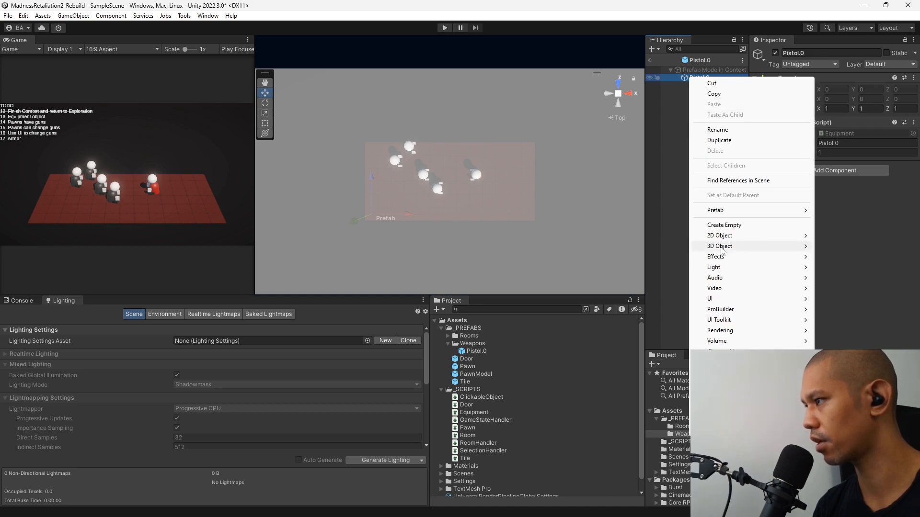
pyautogui.moveTo(722, 250)
pyautogui.click(839, 246)
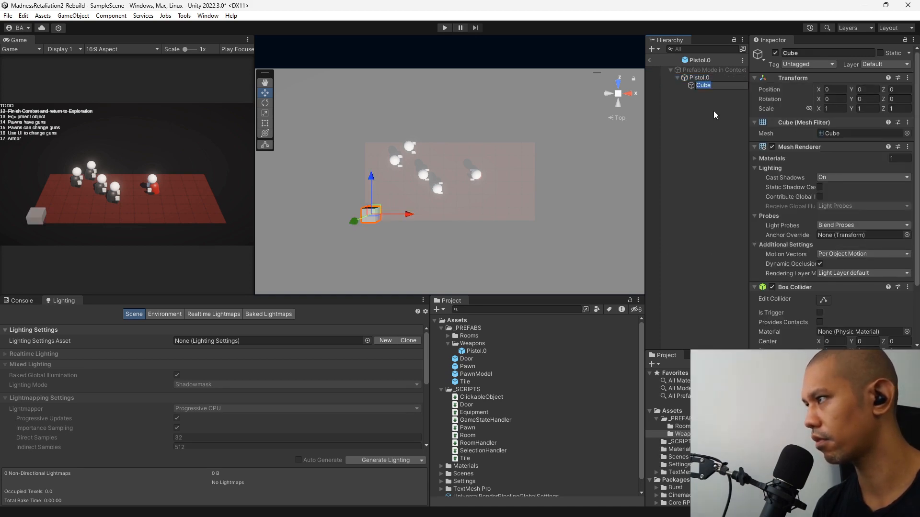
pyautogui.doubleClick(700, 85)
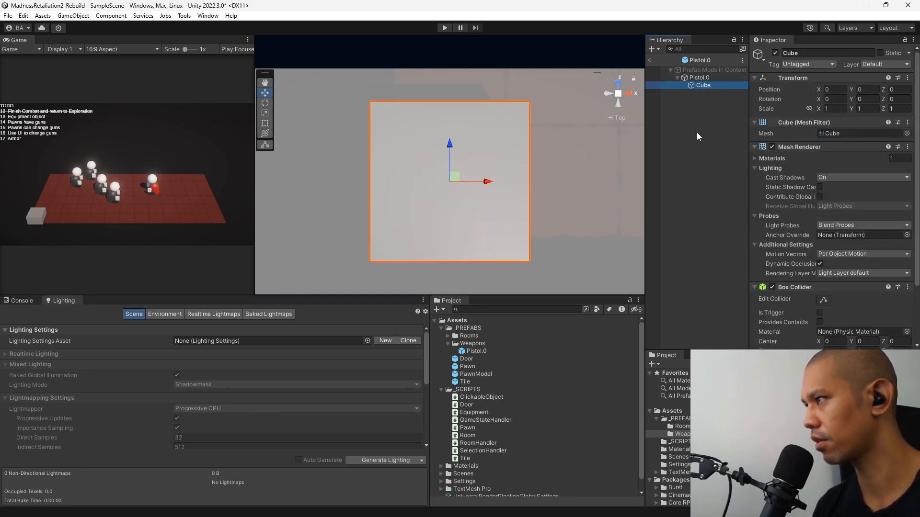
pyautogui.click(618, 104)
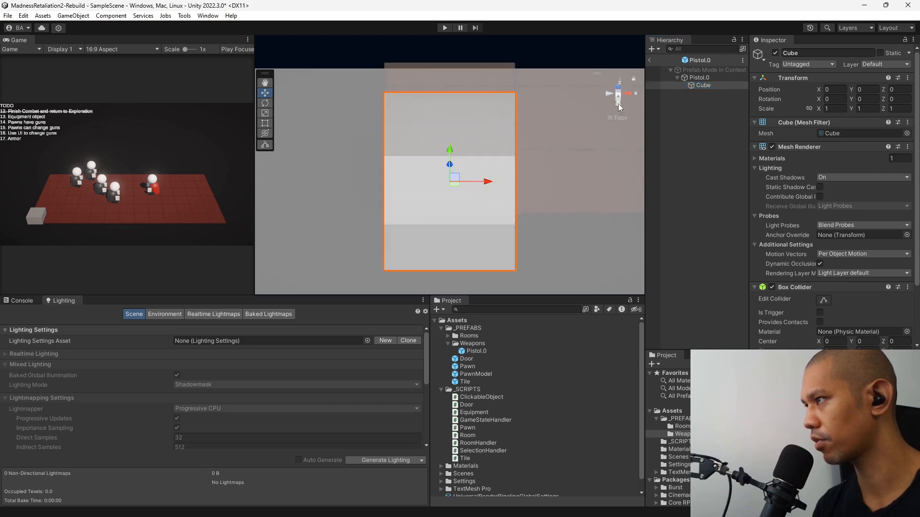
# Create a new material named GunPolymer in the Materials folder.
pyautogui.click(441, 466)
pyautogui.rightClick(452, 466)
pyautogui.moveTo(527, 200)
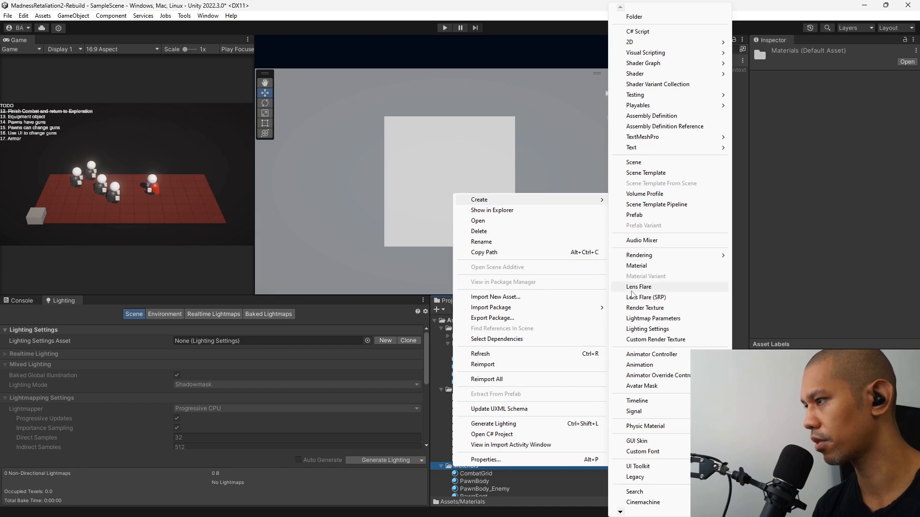
pyautogui.click(636, 266)
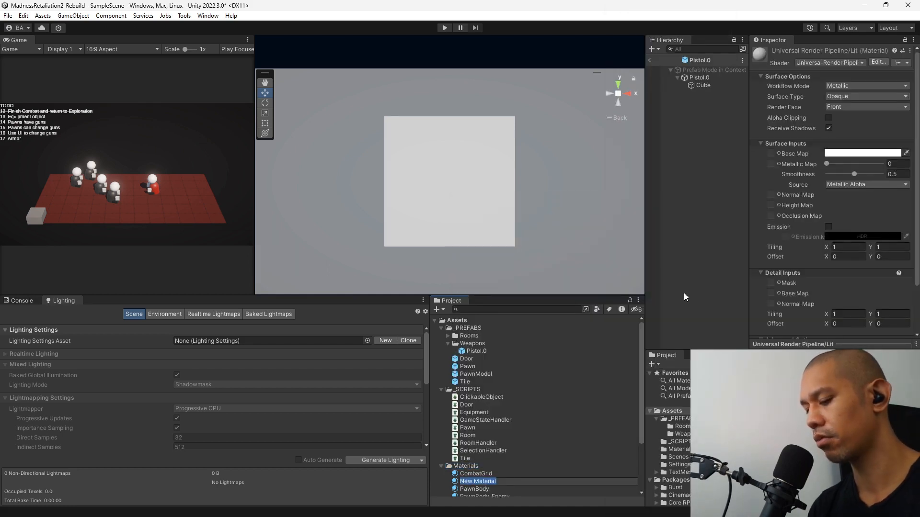
pyautogui.write('Po')
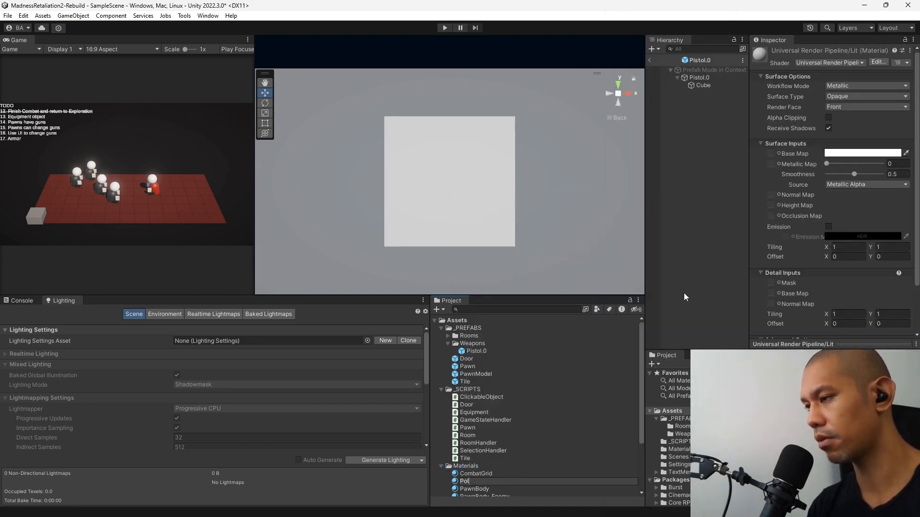
pyautogui.press('BackSpace')
pyautogui.press('BackSpace')
pyautogui.write('Gun')
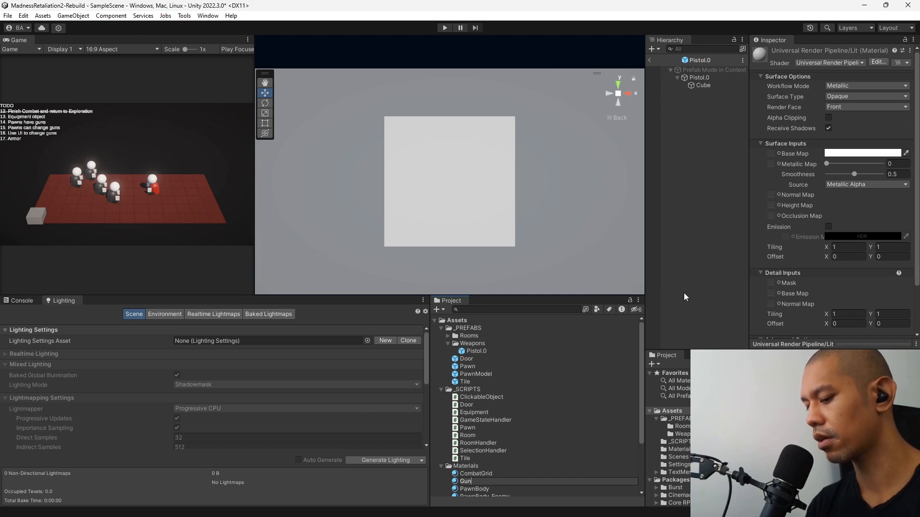
pyautogui.write('Polymer')
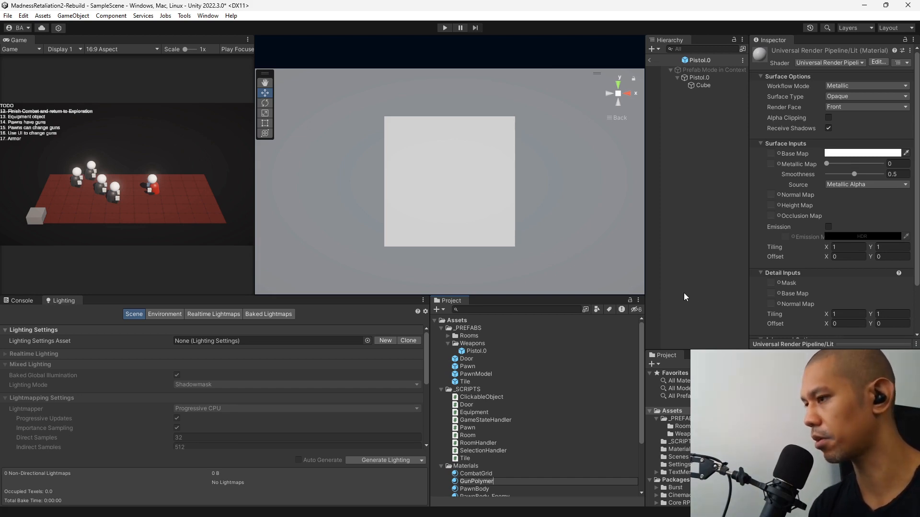
pyautogui.press('Return')
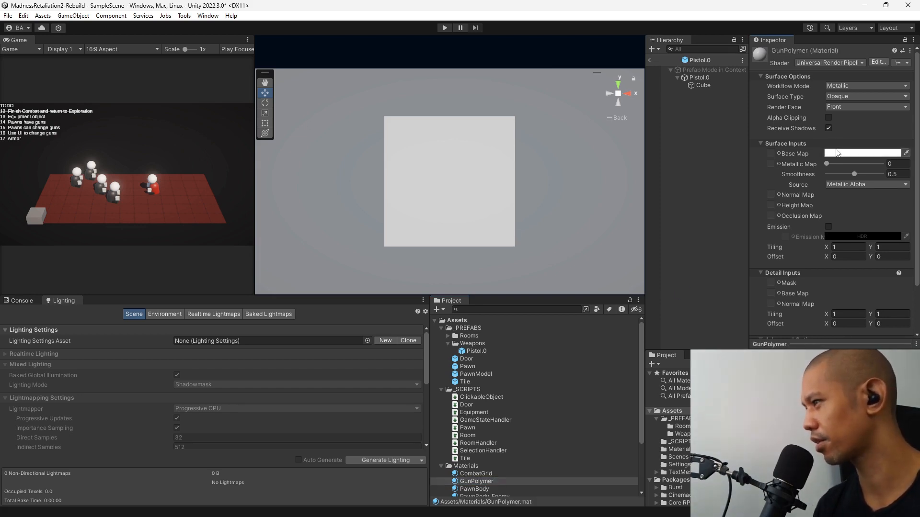
# Set GunPolymer's base colour to a dark bluish grey with hue 248 and assign the material to the cube.
pyautogui.click(837, 153)
pyautogui.click(838, 240)
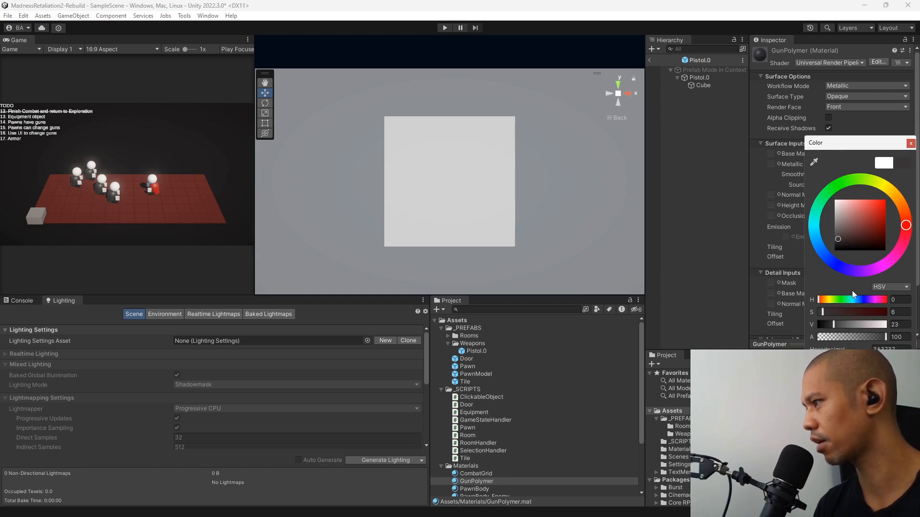
pyautogui.click(864, 301)
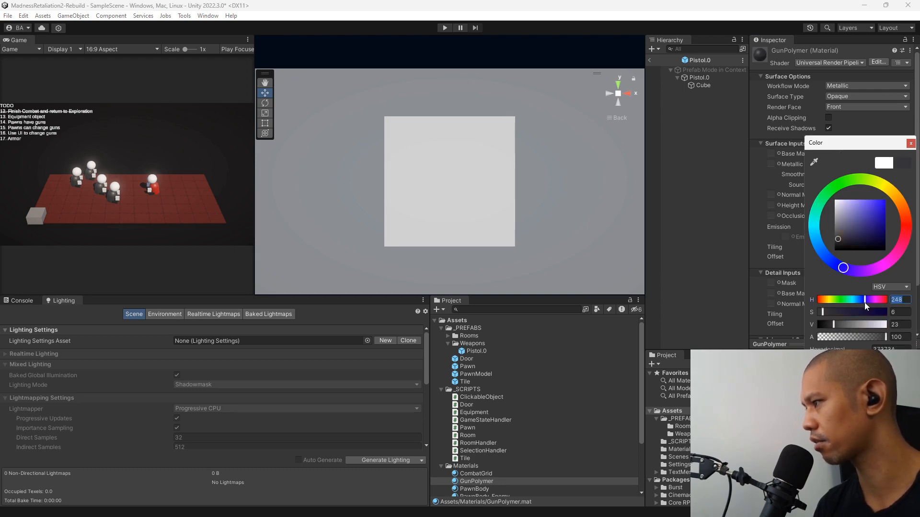
pyautogui.click(842, 241)
pyautogui.click(454, 487)
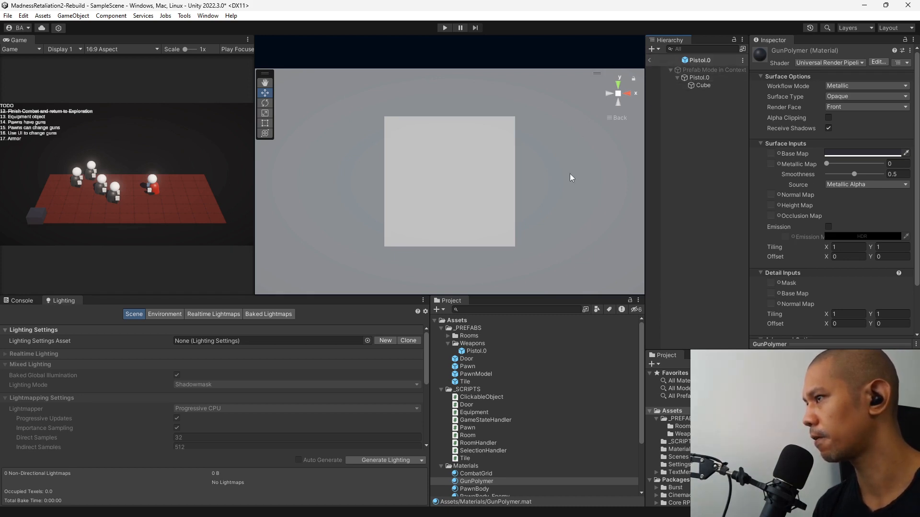
# Scale the cube down to about 0.19 along X and about 0.54 along Z.
pyautogui.keyDown('alt'); pyautogui.moveTo(613, 122); pyautogui.dragTo(570, 162); pyautogui.keyUp('alt')
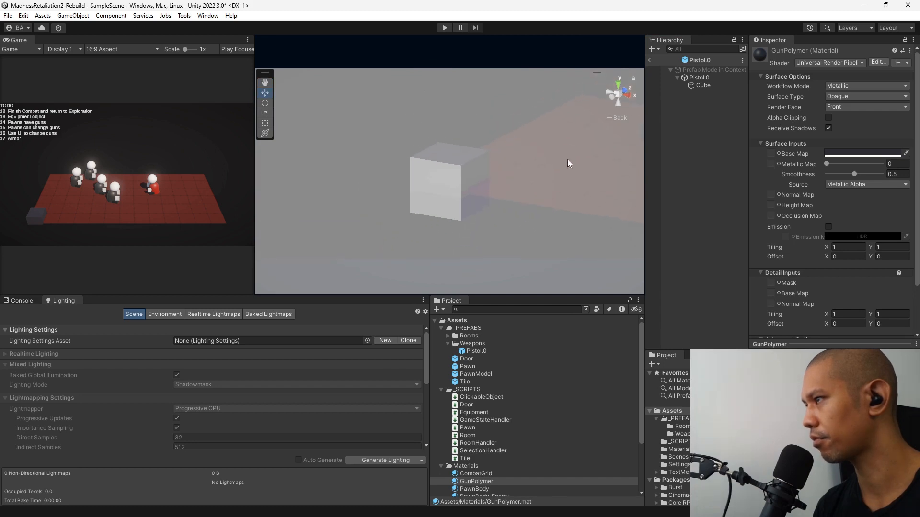
pyautogui.click(619, 85)
pyautogui.click(718, 85)
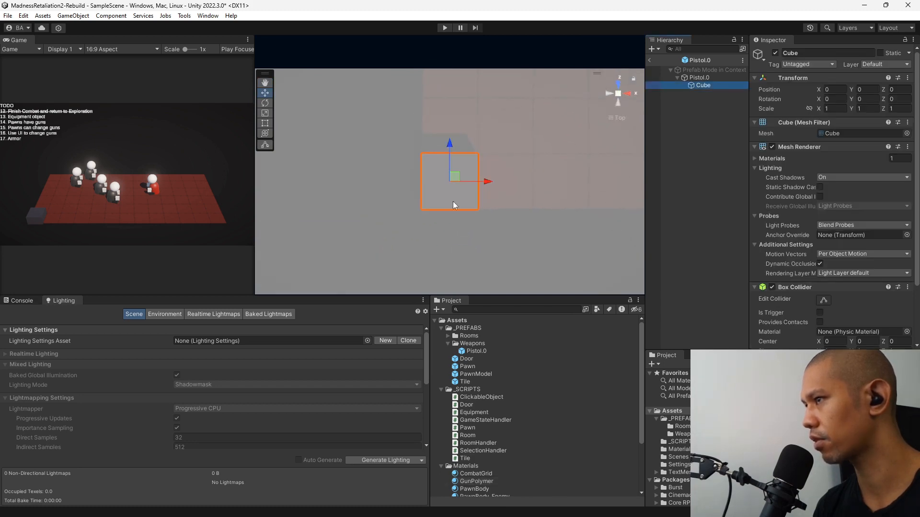
pyautogui.click(265, 113)
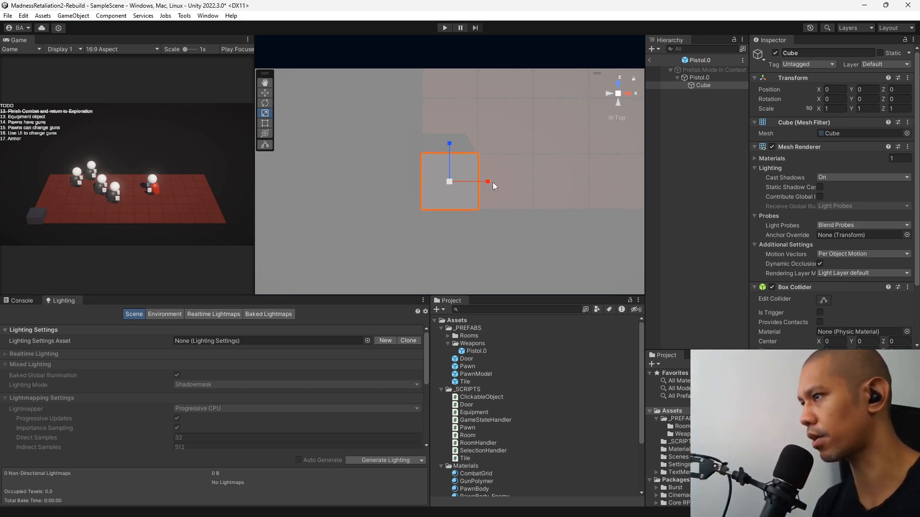
pyautogui.moveTo(488, 182); pyautogui.dragTo(454, 183)
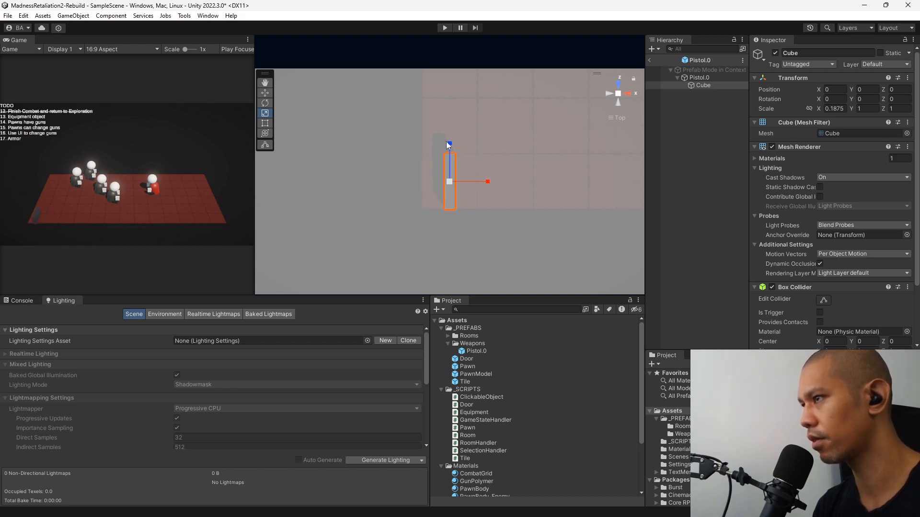
pyautogui.moveTo(449, 143); pyautogui.dragTo(449, 161)
# Add the PawnModel prefab as a child of Pistol.0 and view it from the right side.
pyautogui.click(722, 142)
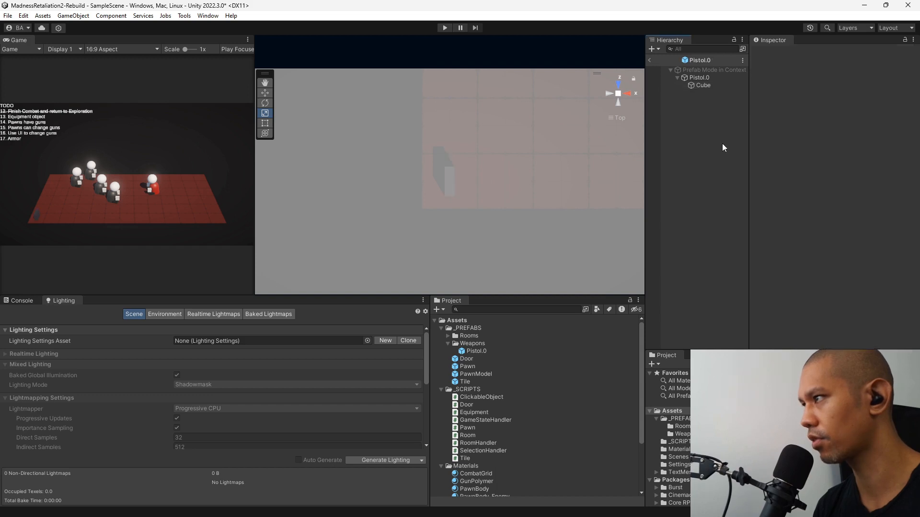
pyautogui.click(703, 78)
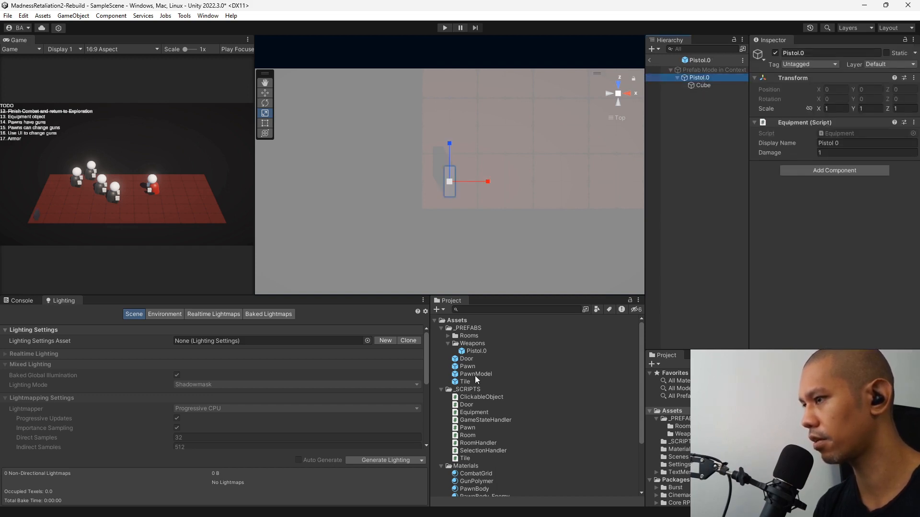
pyautogui.moveTo(475, 376); pyautogui.dragTo(729, 125)
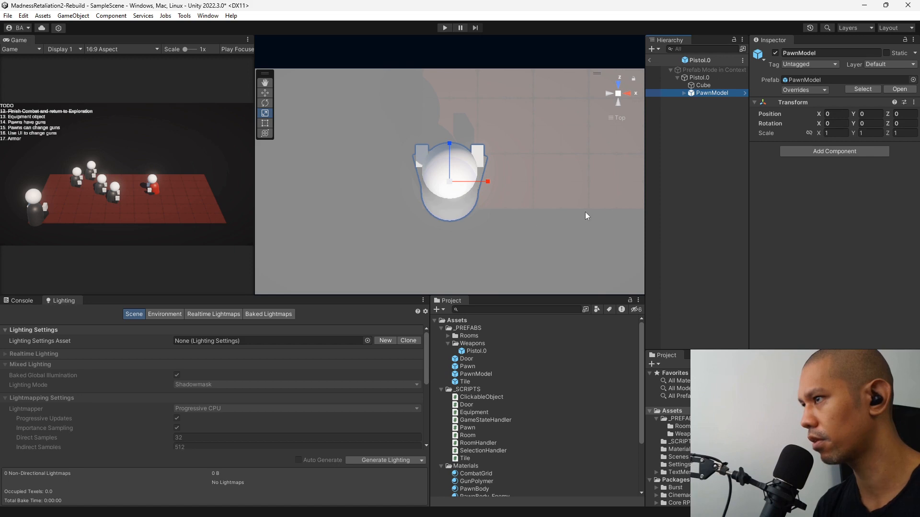
pyautogui.keyDown('alt'); pyautogui.moveTo(585, 212); pyautogui.dragTo(383, 67); pyautogui.keyUp('alt')
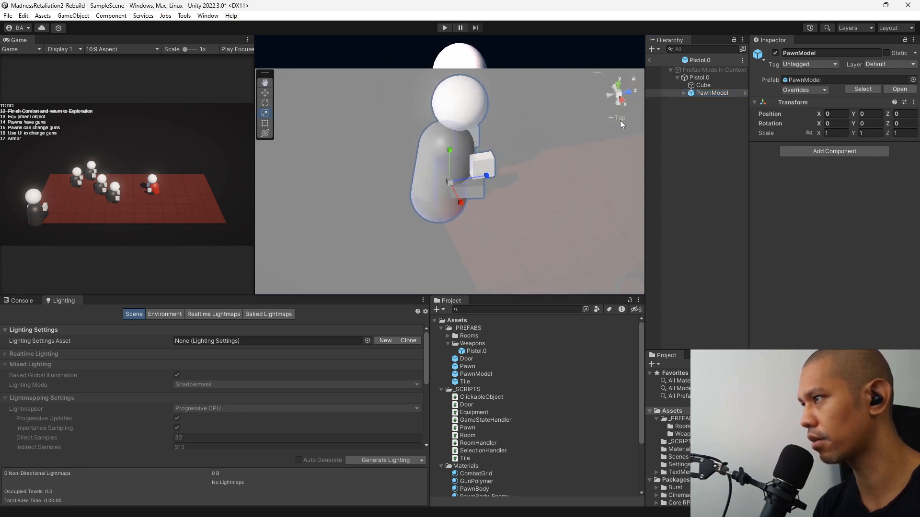
pyautogui.click(626, 101)
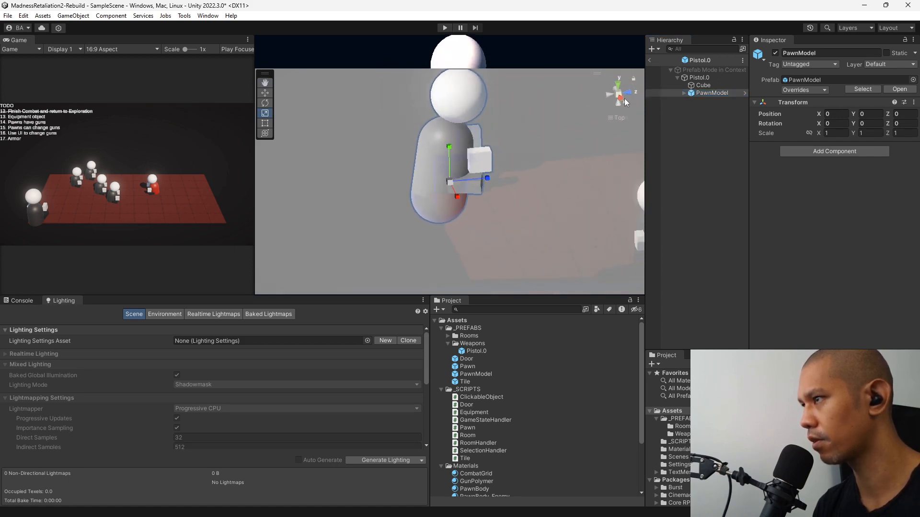
# Move PawnModel down and back relative to the cube, to about Y -1.16 and Z -0.77.
pyautogui.click(266, 93)
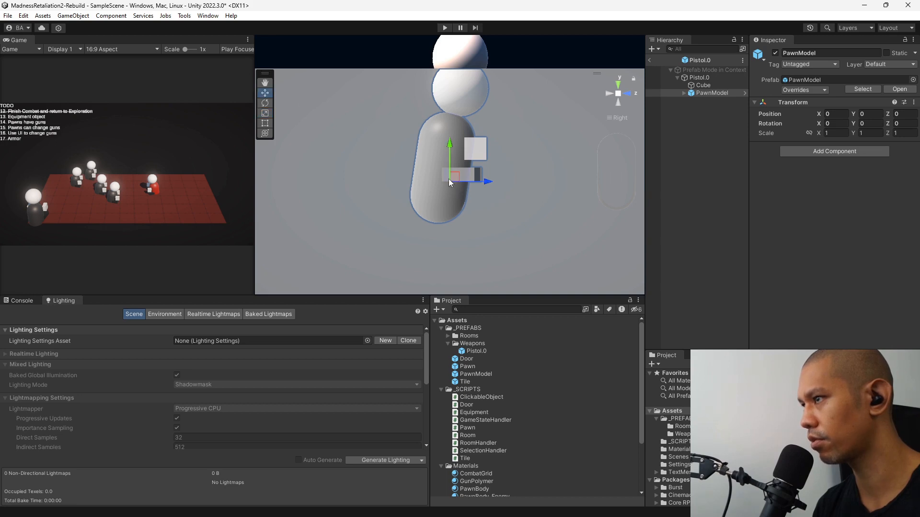
pyautogui.moveTo(453, 178); pyautogui.dragTo(390, 222)
pyautogui.hotkey('ctrl', 'z')
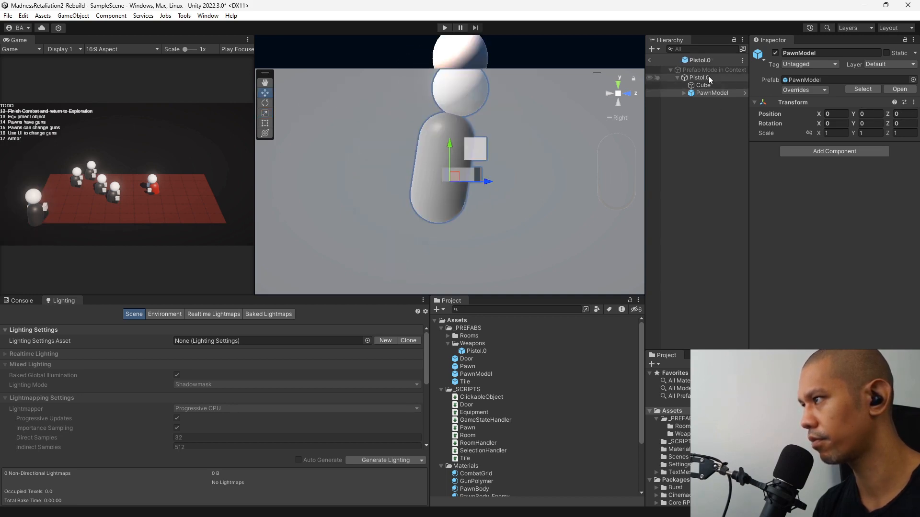
pyautogui.click(709, 77)
pyautogui.click(701, 93)
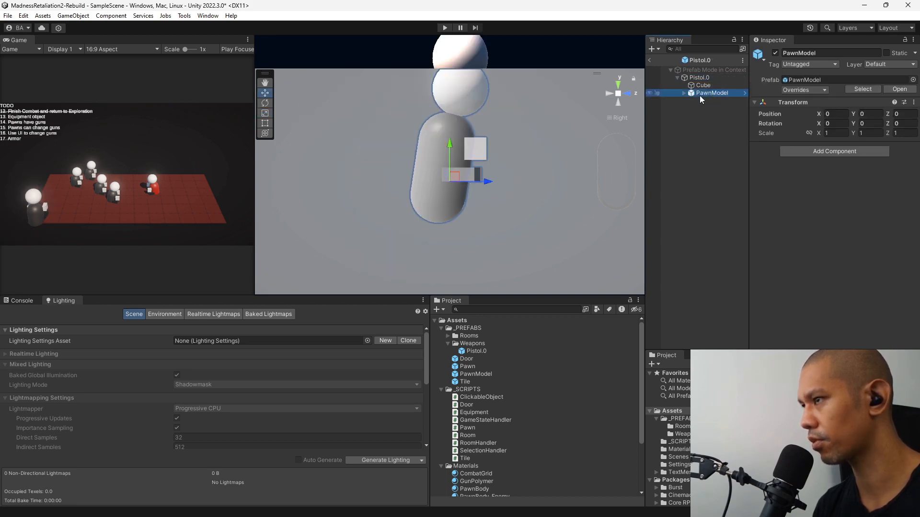
pyautogui.moveTo(454, 177); pyautogui.dragTo(413, 243)
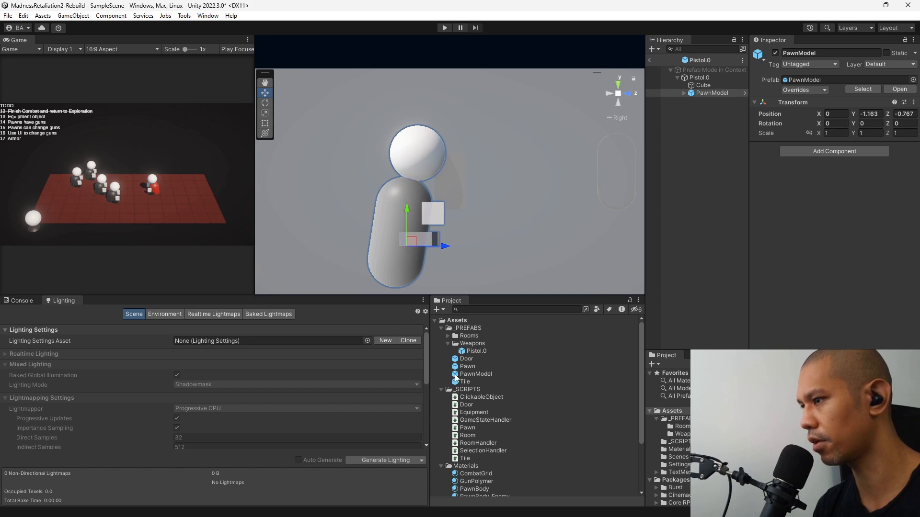
# Open the Pistol.0 prefab asset in isolation and reposition PawnModel to about Y -1.33 and Z -0.67.
pyautogui.doubleClick(463, 352)
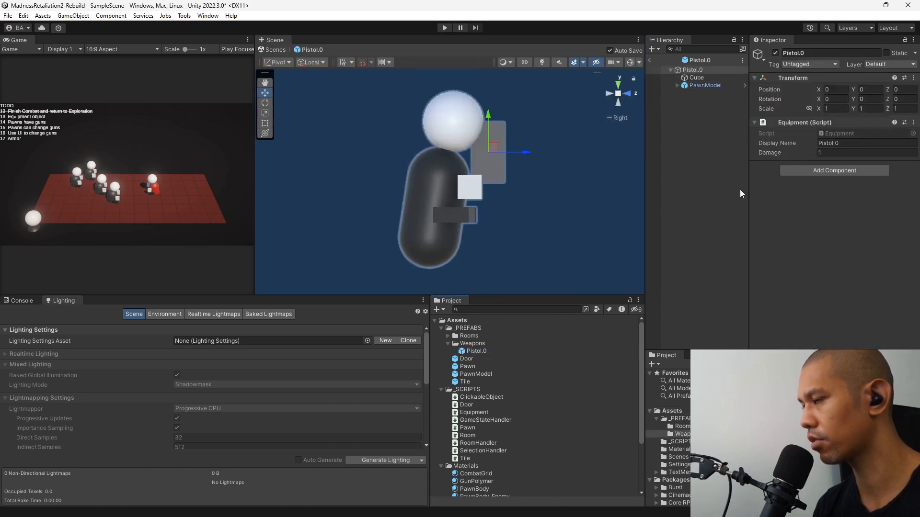
pyautogui.click(695, 85)
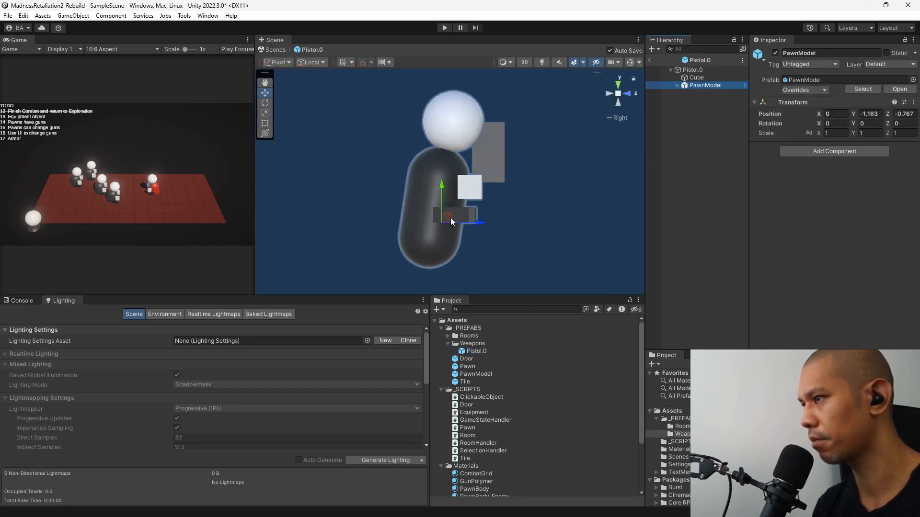
pyautogui.moveTo(450, 218); pyautogui.dragTo(427, 229)
pyautogui.moveTo(454, 228); pyautogui.dragTo(455, 230)
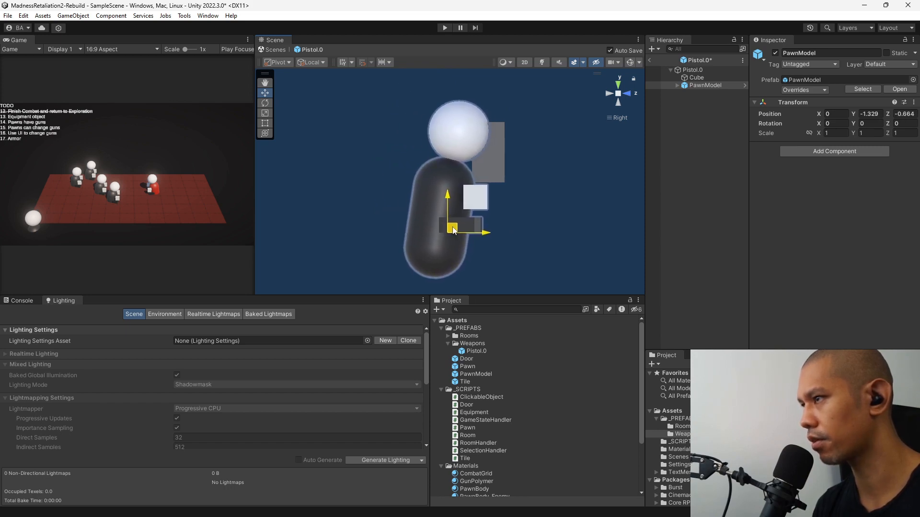
# Scale the cube's height down to about 0.275 along Y.
pyautogui.click(707, 77)
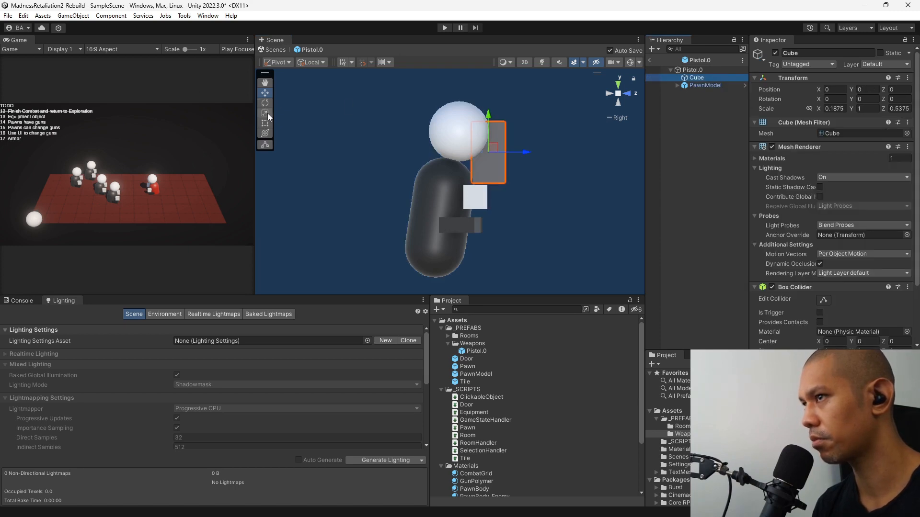
pyautogui.moveTo(488, 116); pyautogui.dragTo(489, 140)
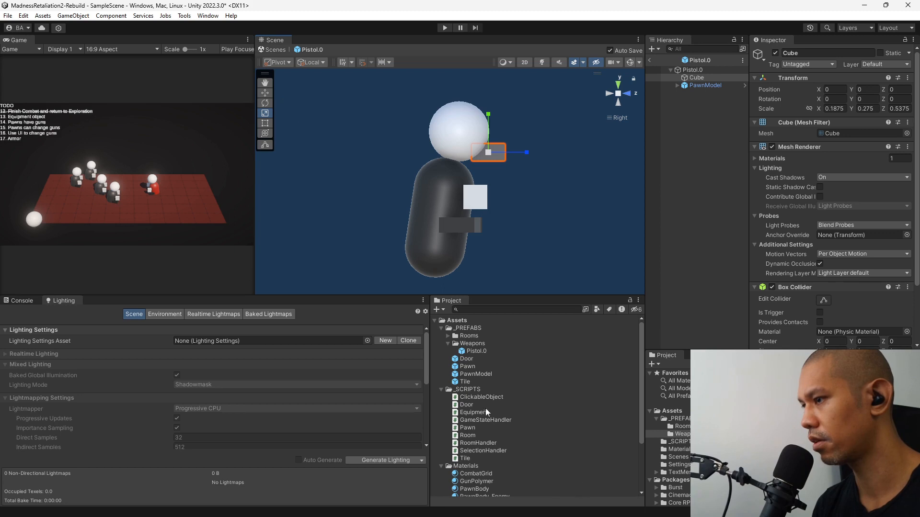
# Reduce the GunPolymer material's smoothness to about 0.23.
pyautogui.click(470, 481)
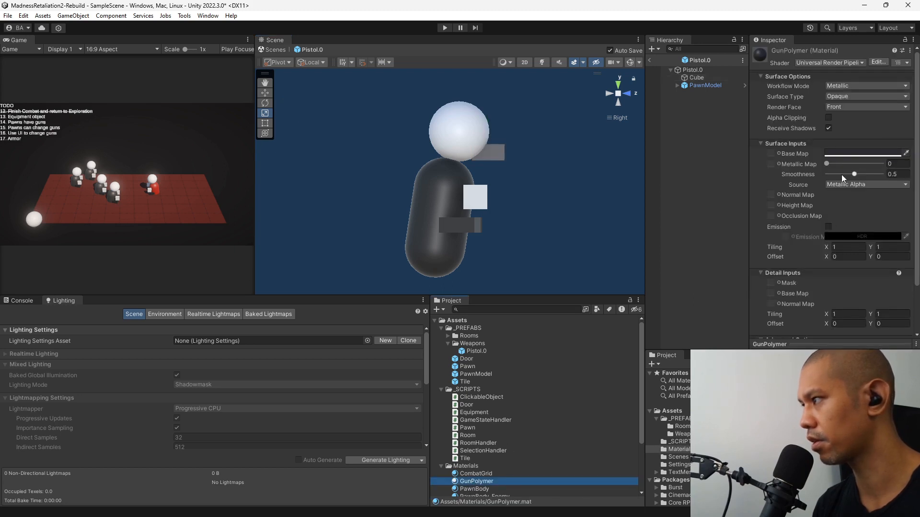
pyautogui.moveTo(841, 175); pyautogui.dragTo(838, 176)
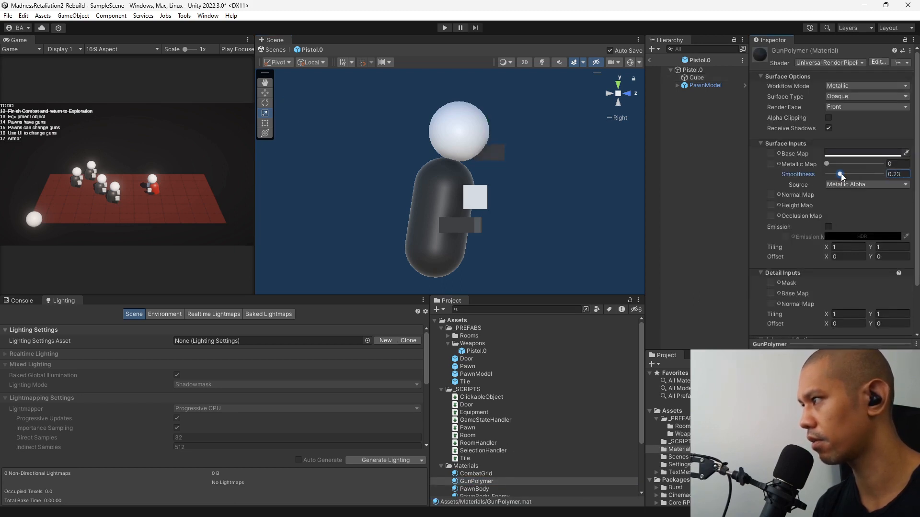
# Lengthen the cube to about 0.79 along Z and move it to about Y -0.35 and Z 0.135.
pyautogui.click(698, 78)
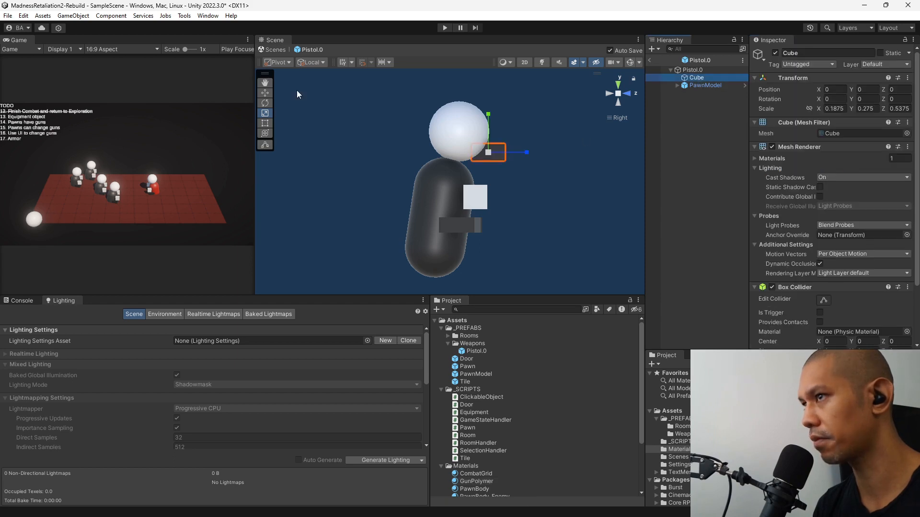
pyautogui.click(264, 94)
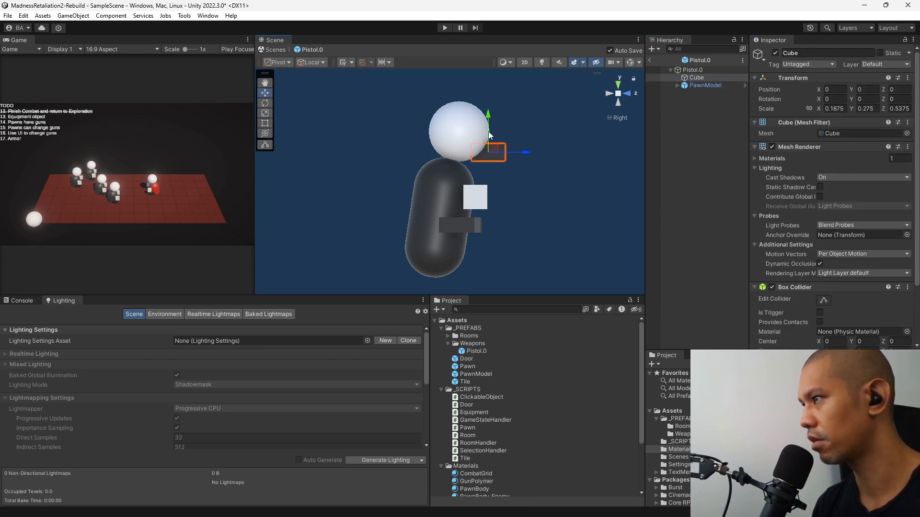
pyautogui.click(265, 116)
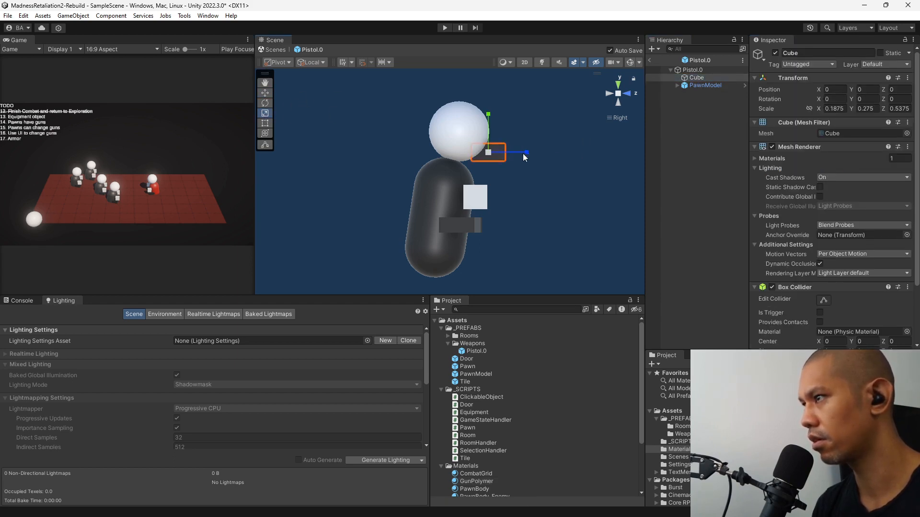
pyautogui.moveTo(522, 153); pyautogui.dragTo(499, 176)
# Rename the cube as barrel.
pyautogui.click(717, 78)
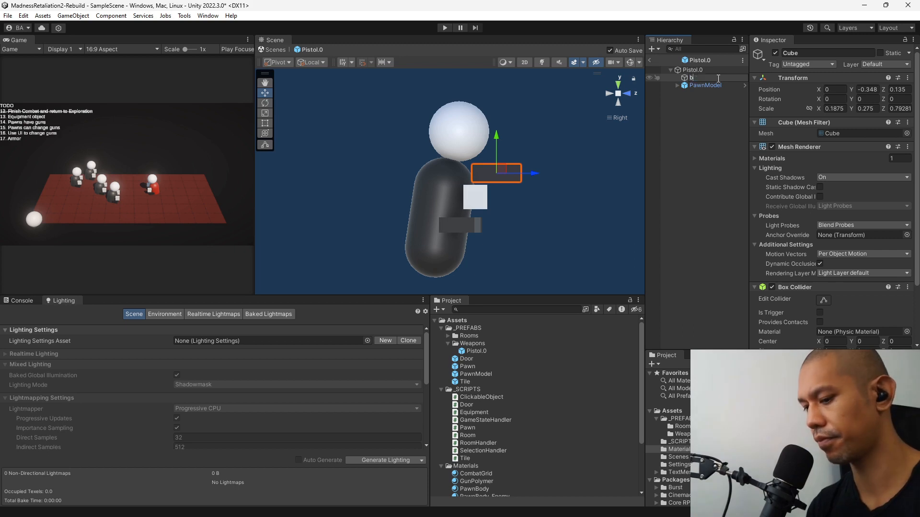
pyautogui.write('barrel')
pyautogui.press('Return')
# Duplicate the barrel and name the copy grip.
pyautogui.hotkey('ctrl', 'd')
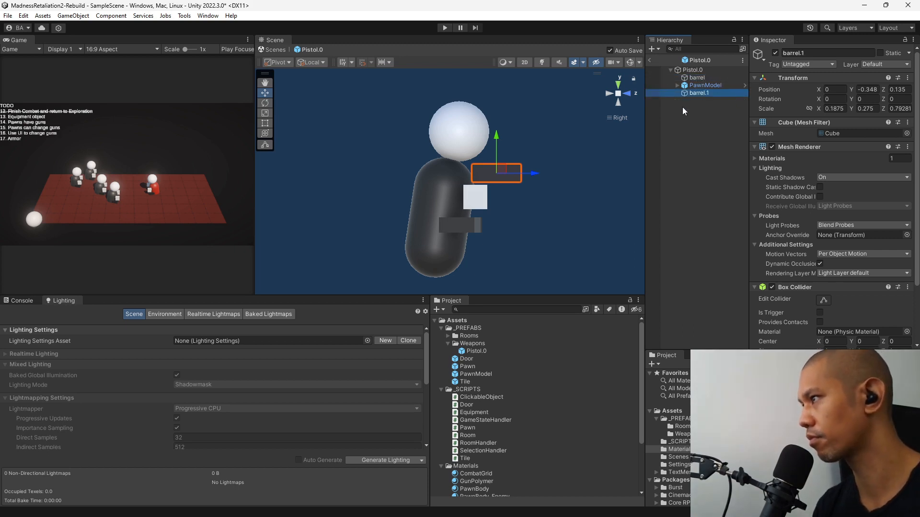
pyautogui.click(708, 93)
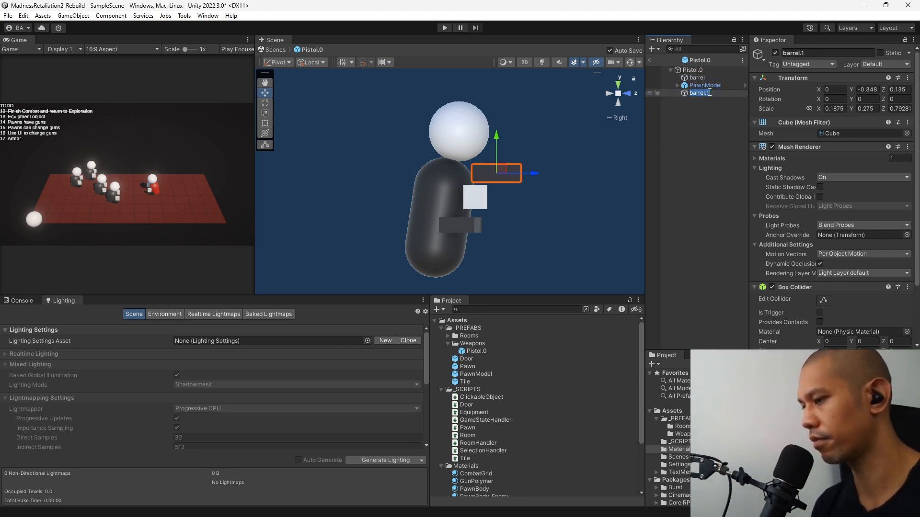
pyautogui.write('hrip')
pyautogui.press('Return')
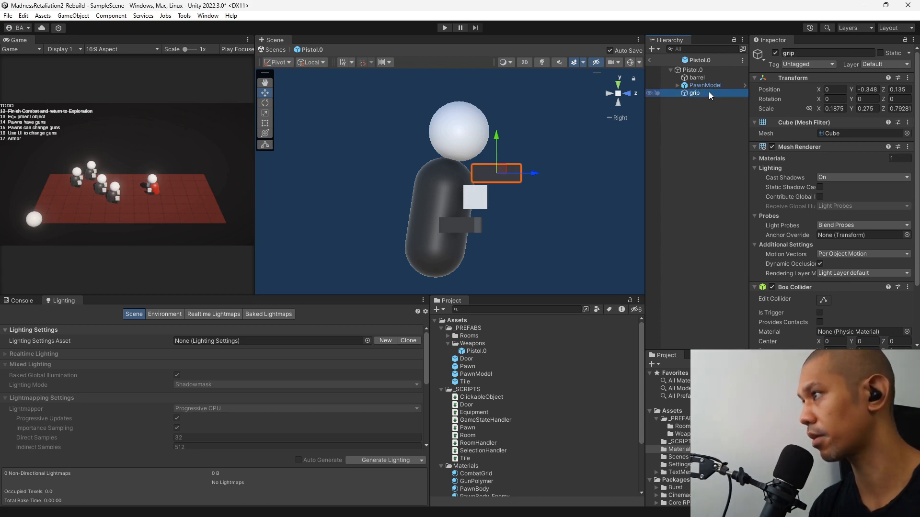
# Scale the grip to a narrow upright block, about 0.447 along Y and 0.2 along Z.
pyautogui.click(265, 114)
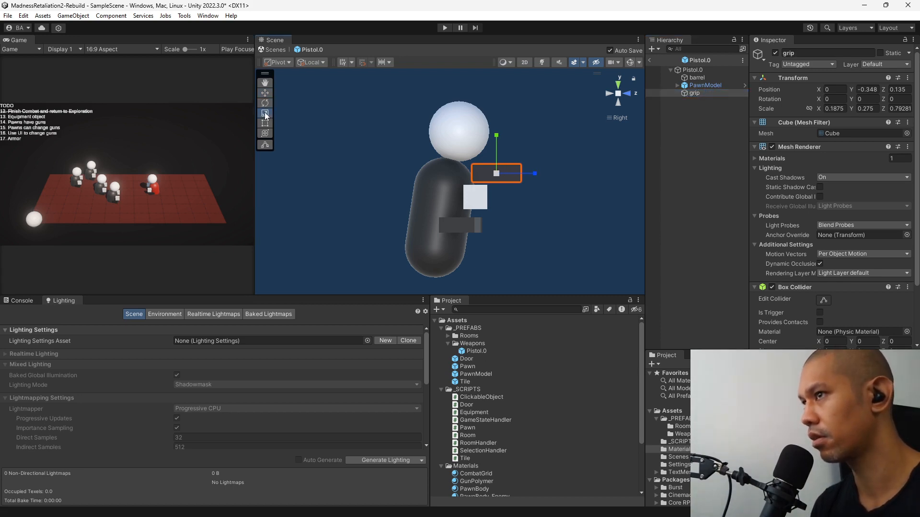
pyautogui.moveTo(535, 174); pyautogui.dragTo(504, 176)
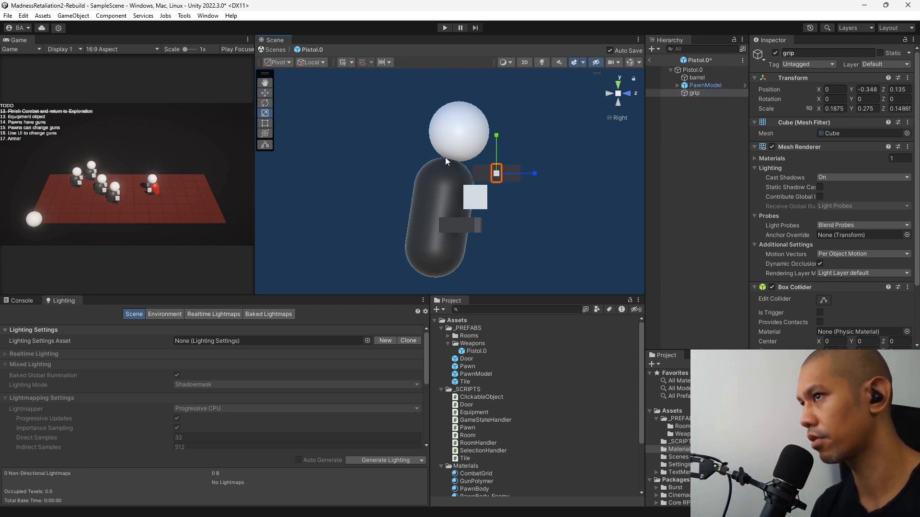
pyautogui.click(265, 103)
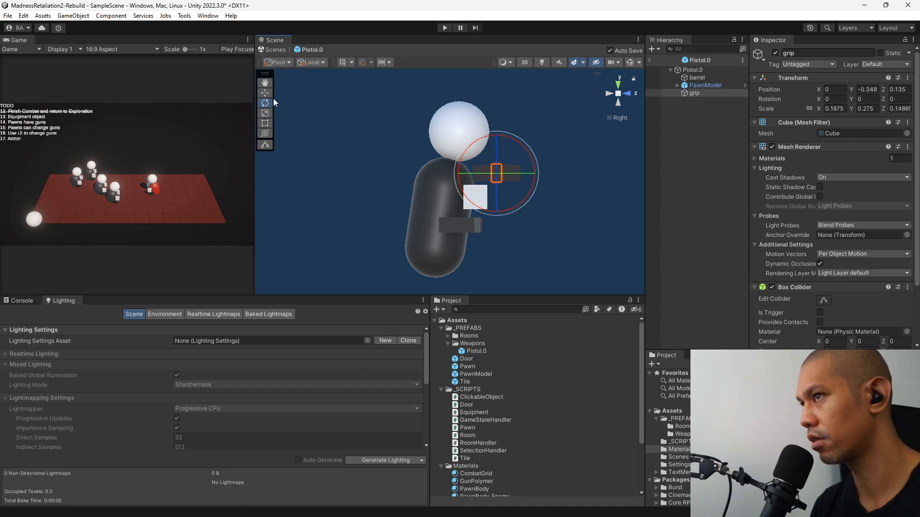
pyautogui.click(265, 114)
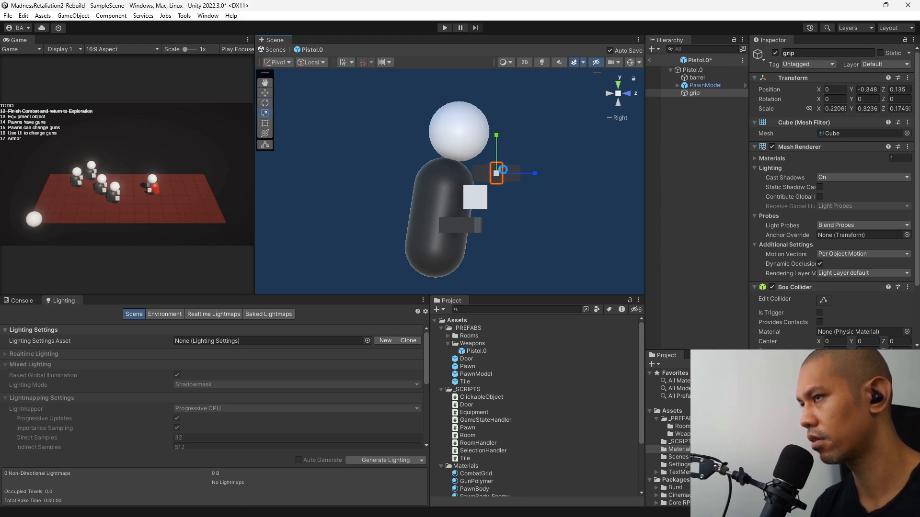
pyautogui.moveTo(537, 171); pyautogui.dragTo(547, 174)
pyautogui.moveTo(497, 133); pyautogui.dragTo(497, 111)
# Move the grip below the barrel's rear end, to about Y -0.7 and Z -0.229, and lengthen it to about 0.56 along Y.
pyautogui.press('w')
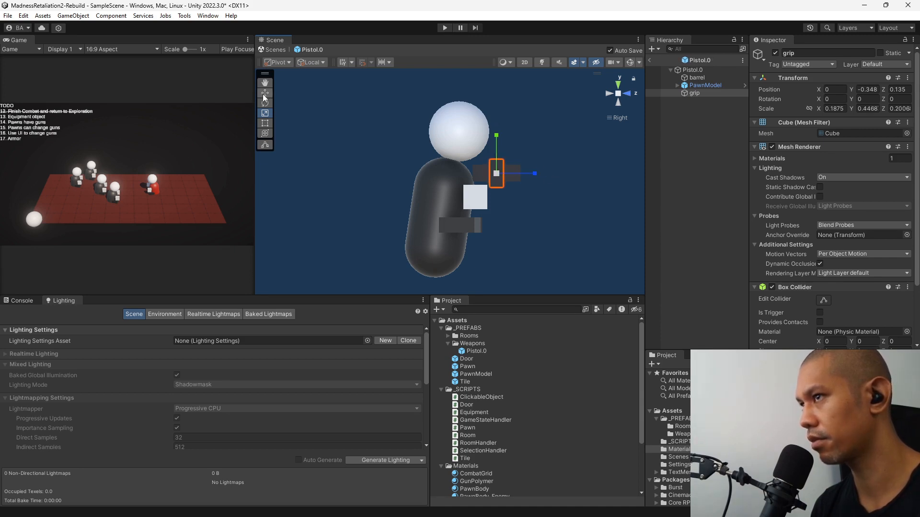
pyautogui.moveTo(501, 168); pyautogui.dragTo(479, 189)
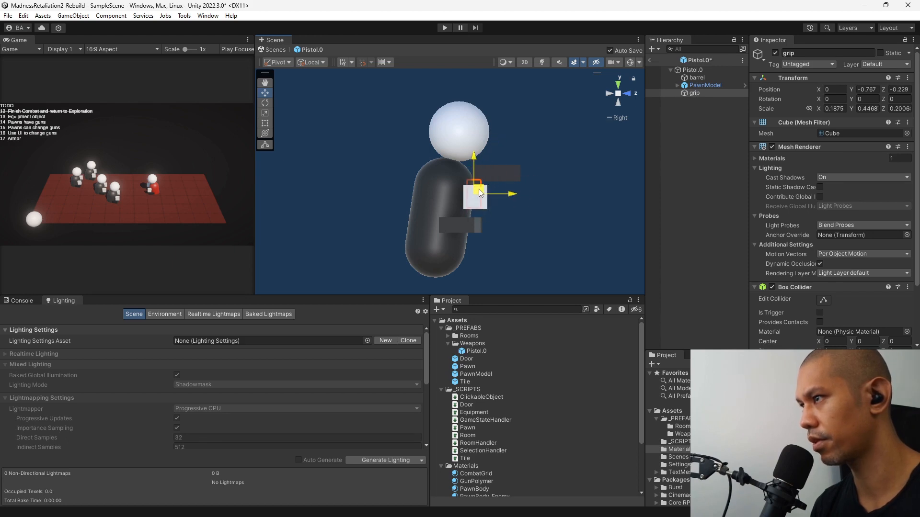
pyautogui.press('r')
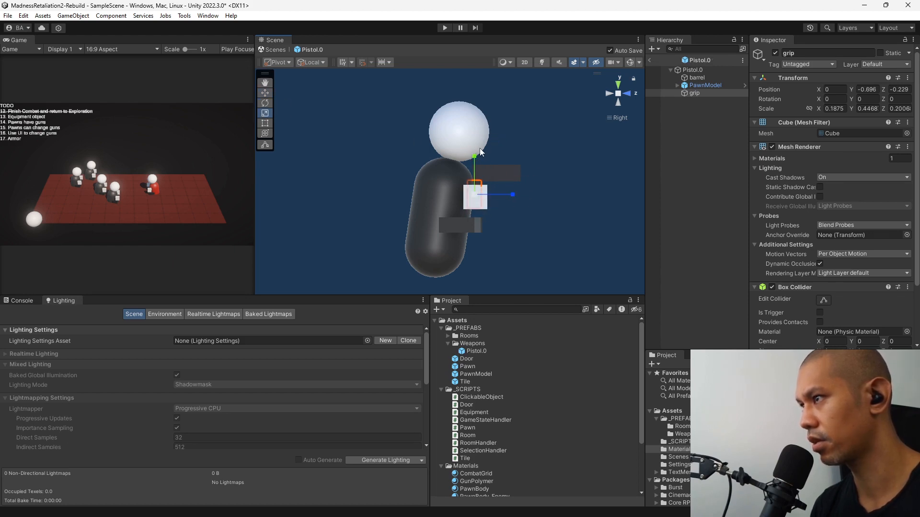
pyautogui.moveTo(474, 154); pyautogui.dragTo(473, 148)
# Tilt the grip about 17.8 degrees around X and lower it to about Y -0.76.
pyautogui.click(265, 103)
pyautogui.moveTo(507, 177); pyautogui.dragTo(484, 201)
pyautogui.click(265, 94)
# Move the barrel to about Y -0.395 and Z 0.08 and lengthen it to about 0.97 along Z.
pyautogui.click(700, 79)
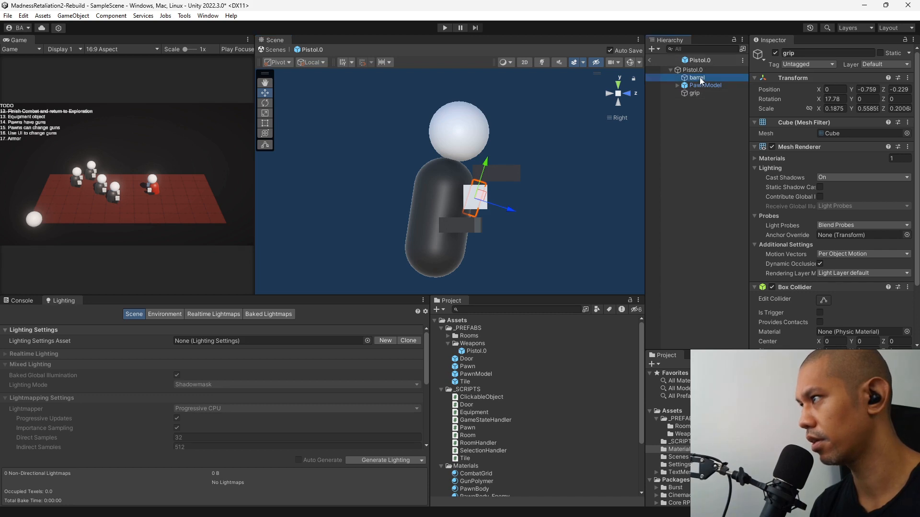
pyautogui.moveTo(504, 167); pyautogui.dragTo(480, 83)
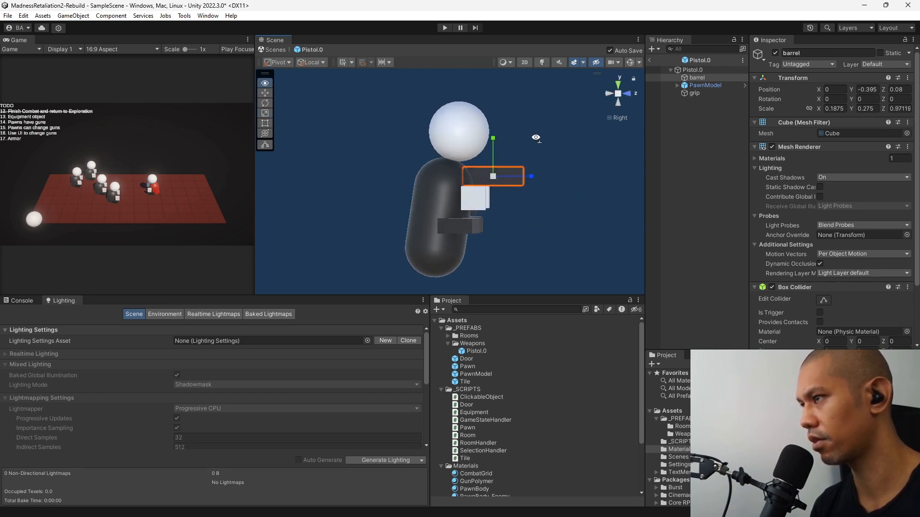
# Delete PawnModel from the Pistol.0 prefab.
pyautogui.click(718, 85)
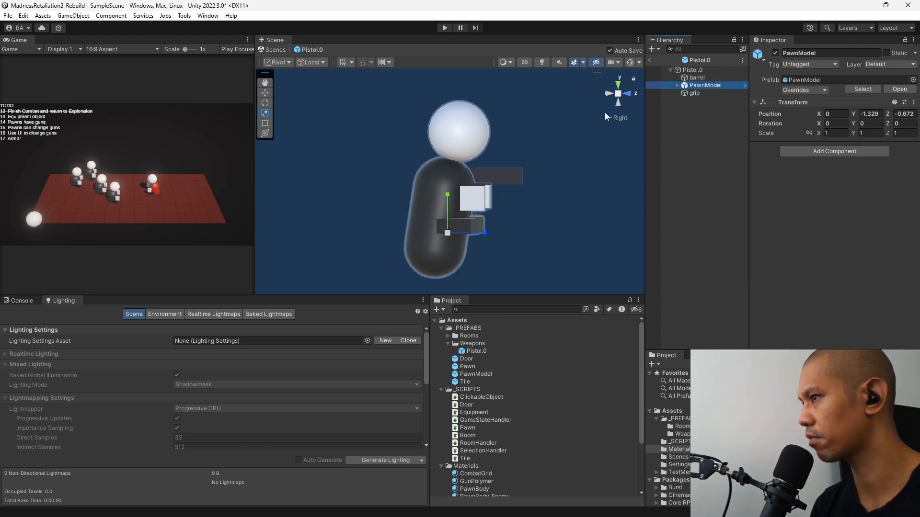
pyautogui.click(693, 93)
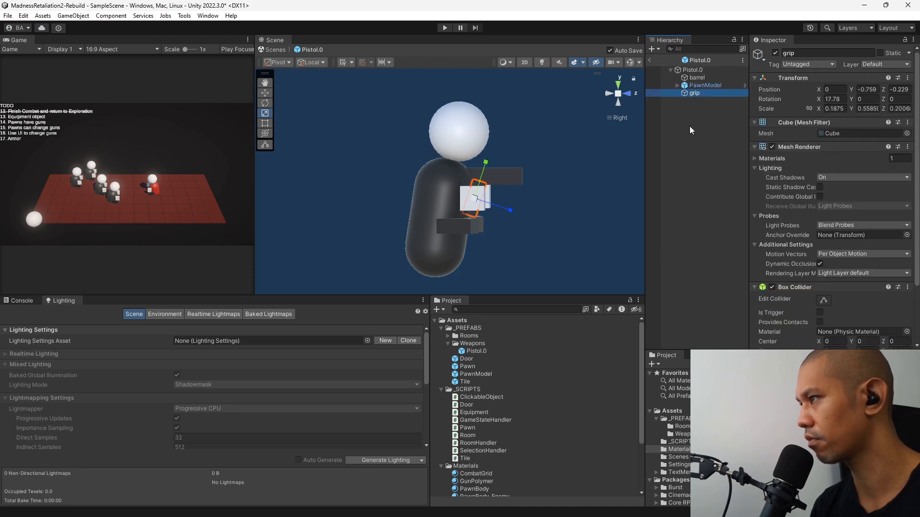
pyautogui.click(695, 86)
pyautogui.press('Delete')
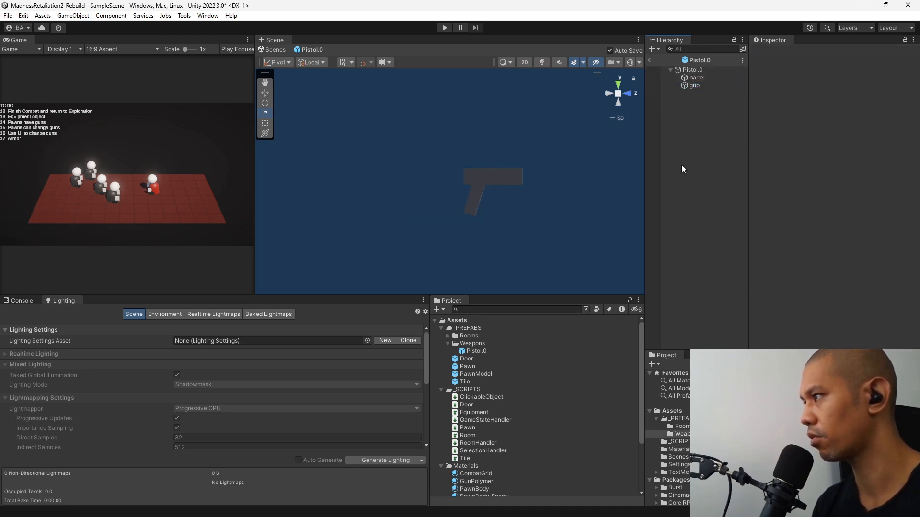
# Add a new cube under Pistol.0 at the origin and scale it uniformly to 0.1.
pyautogui.click(700, 70)
pyautogui.rightClick(701, 70)
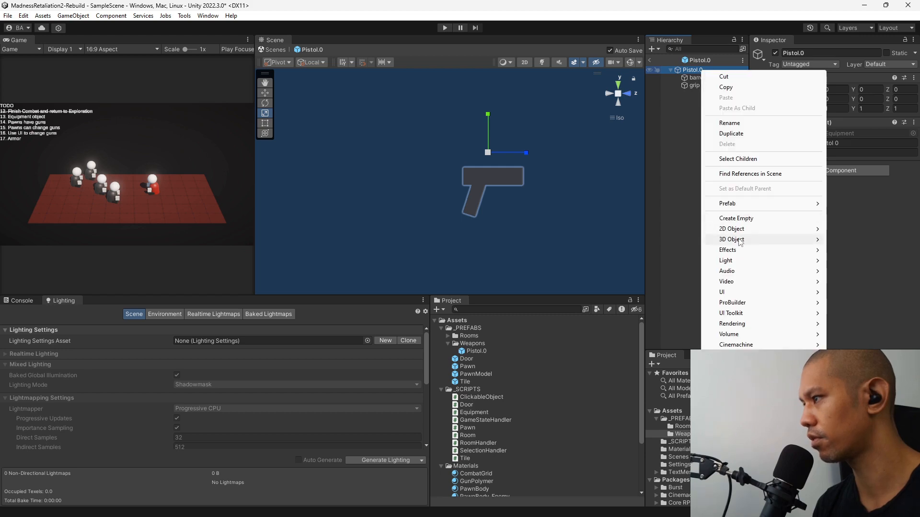
pyautogui.moveTo(738, 239)
pyautogui.click(846, 239)
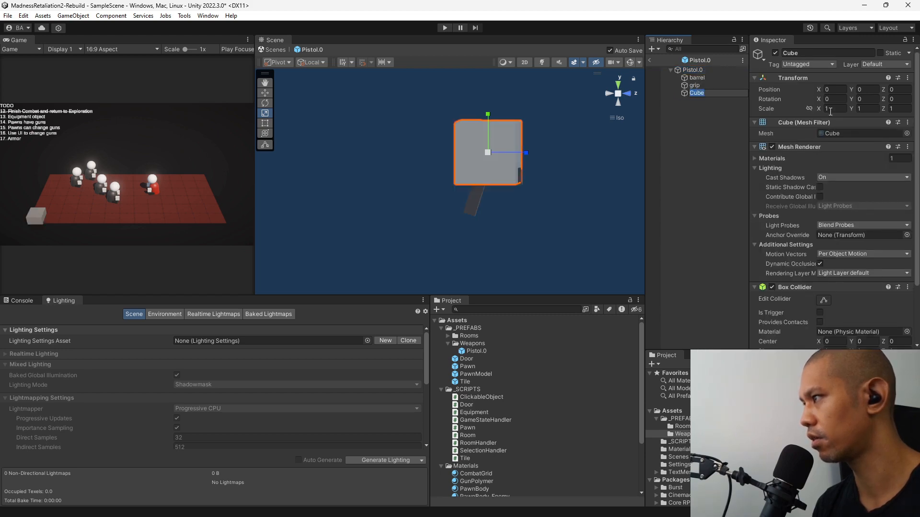
pyautogui.click(835, 109)
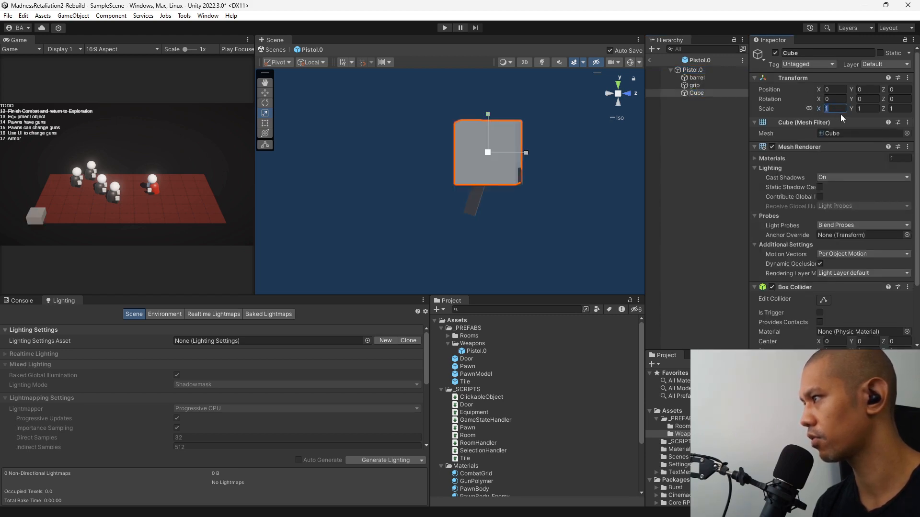
pyautogui.write('.1')
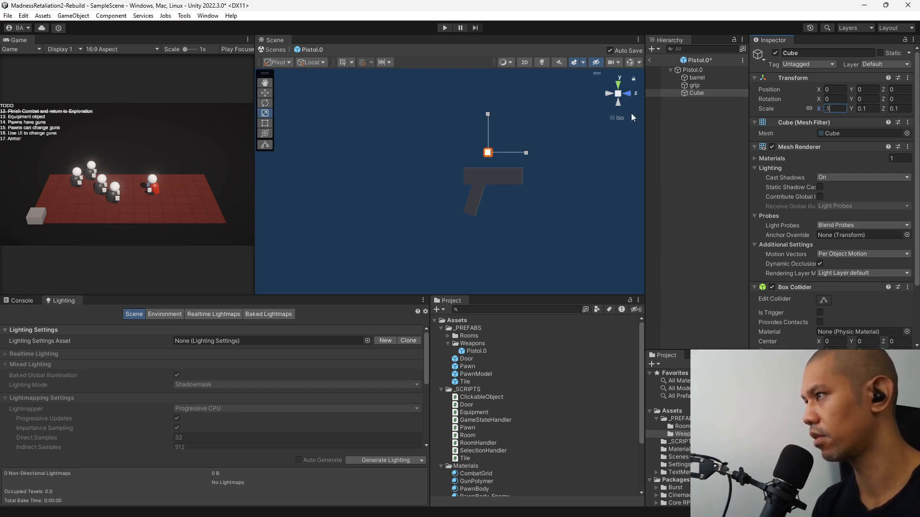
# Add the PawnModel prefab under Pistol.0 and move it down and back to about Y -0.59 and Z -0.46.
pyautogui.moveTo(584, 120); pyautogui.dragTo(532, 201, button='right')
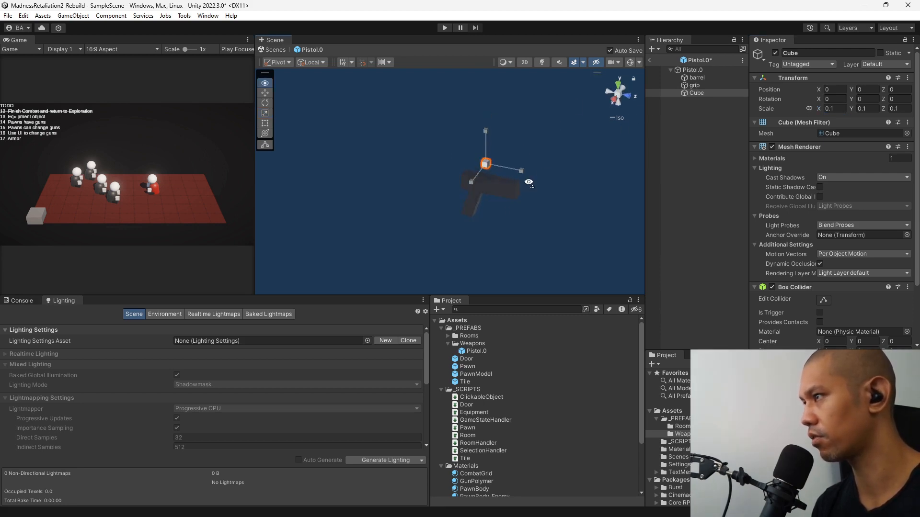
pyautogui.click(617, 101)
pyautogui.click(691, 70)
pyautogui.rightClick(694, 69)
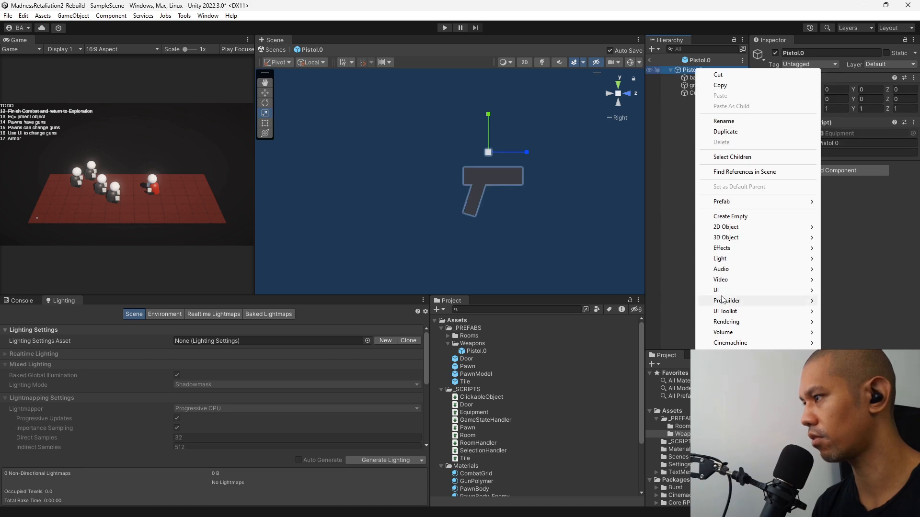
pyautogui.moveTo(470, 375); pyautogui.dragTo(707, 193)
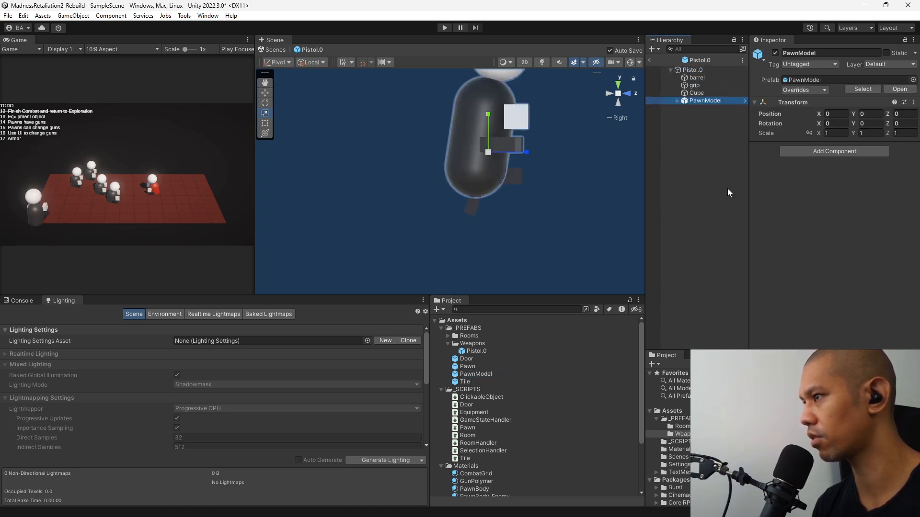
pyautogui.click(265, 92)
pyautogui.moveTo(495, 151); pyautogui.dragTo(468, 187)
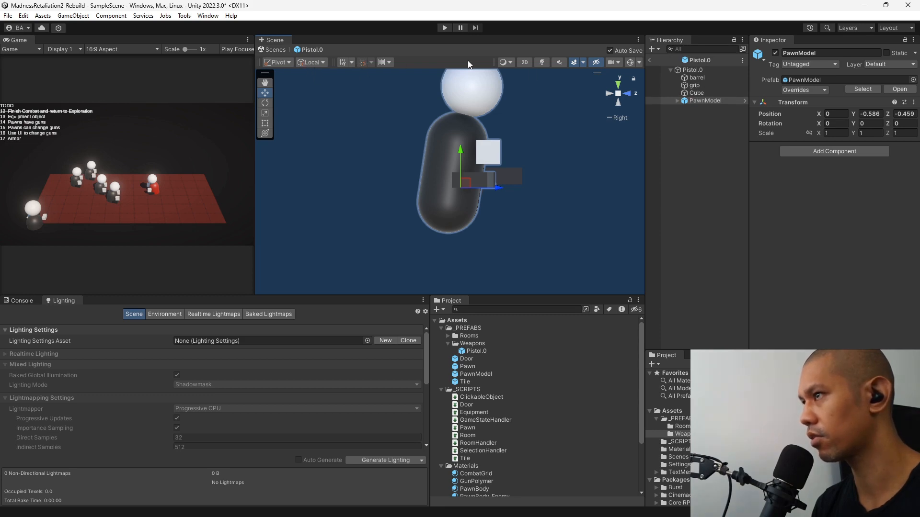
# Switch the scene view to Wireframe shading and shift PawnModel to about Y -0.602 and Z -0.475.
pyautogui.click(510, 63)
pyautogui.click(518, 88)
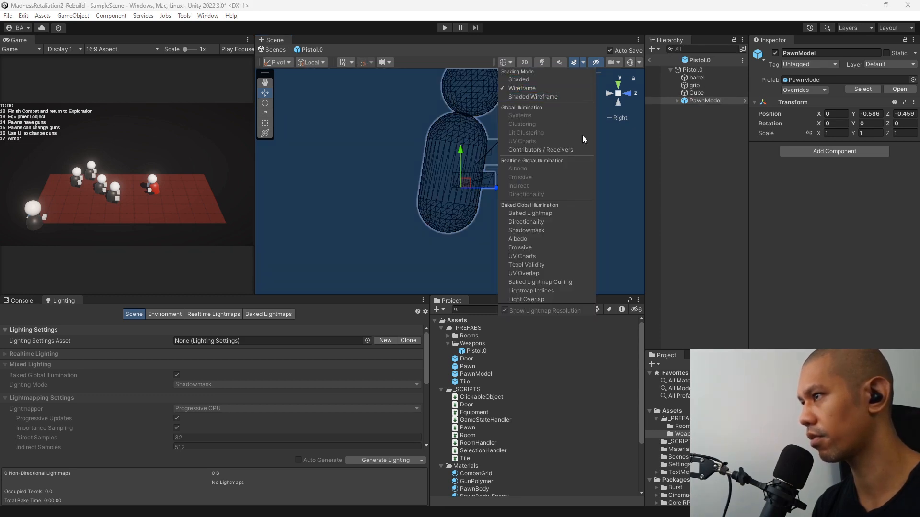
pyautogui.click(731, 165)
pyautogui.click(703, 100)
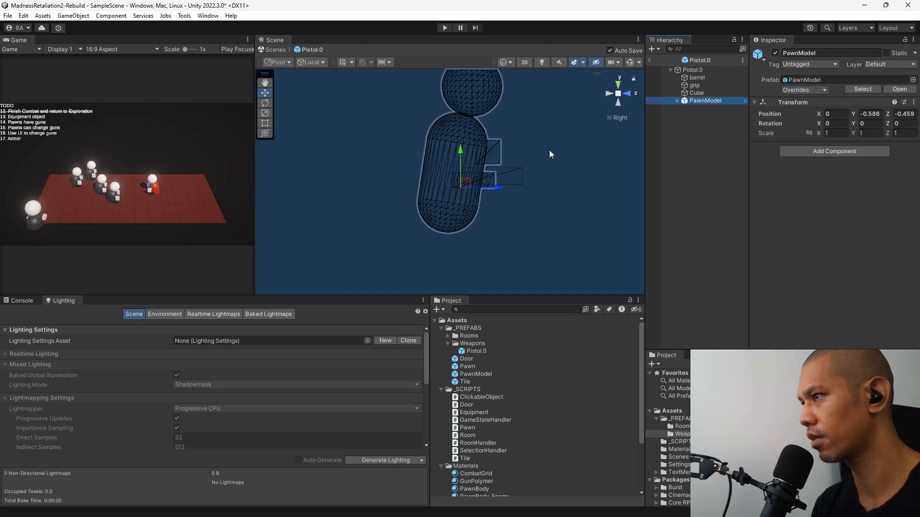
pyautogui.moveTo(473, 180); pyautogui.dragTo(468, 184)
# Move the barrel and grip together up and forward so the grip is roughly centred on the small cube at the origin.
pyautogui.click(697, 78)
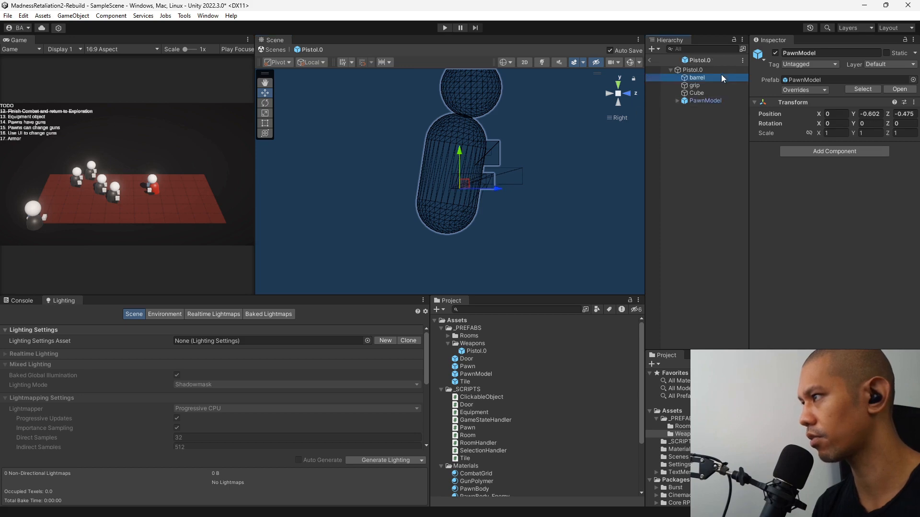
pyautogui.keyDown('ctrl'); pyautogui.click(695, 85); pyautogui.keyUp('ctrl')
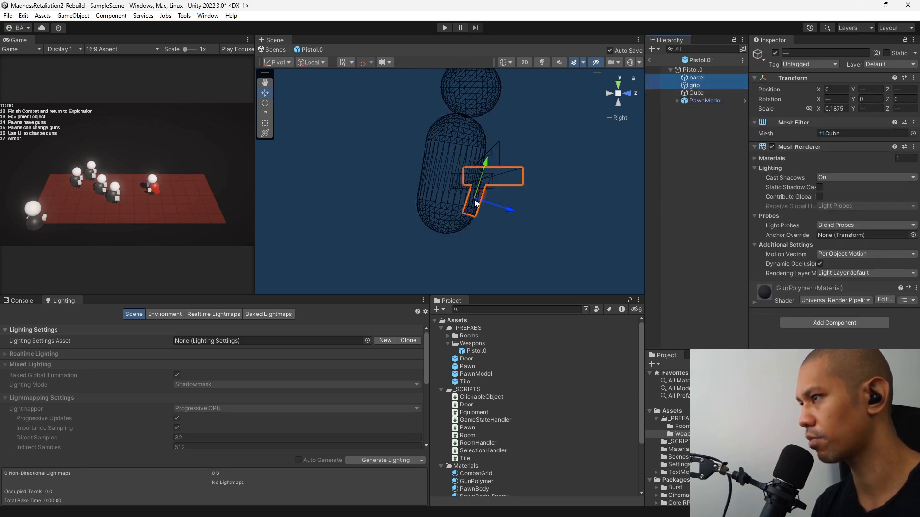
pyautogui.moveTo(481, 197); pyautogui.dragTo(493, 150)
pyautogui.click(674, 174)
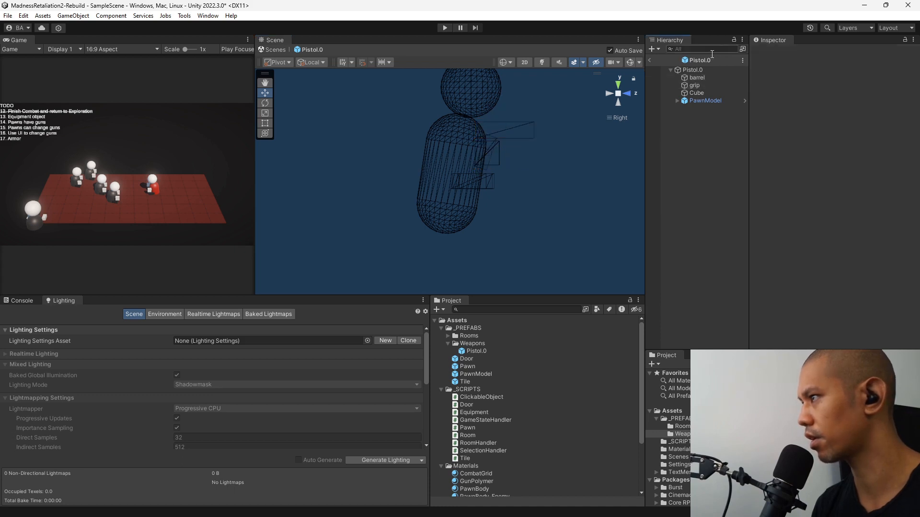
# Delete the small reference cube and PawnModel from Pistol.0, keeping only the barrel and grip.
pyautogui.click(709, 94)
pyautogui.press('Delete')
pyautogui.click(702, 93)
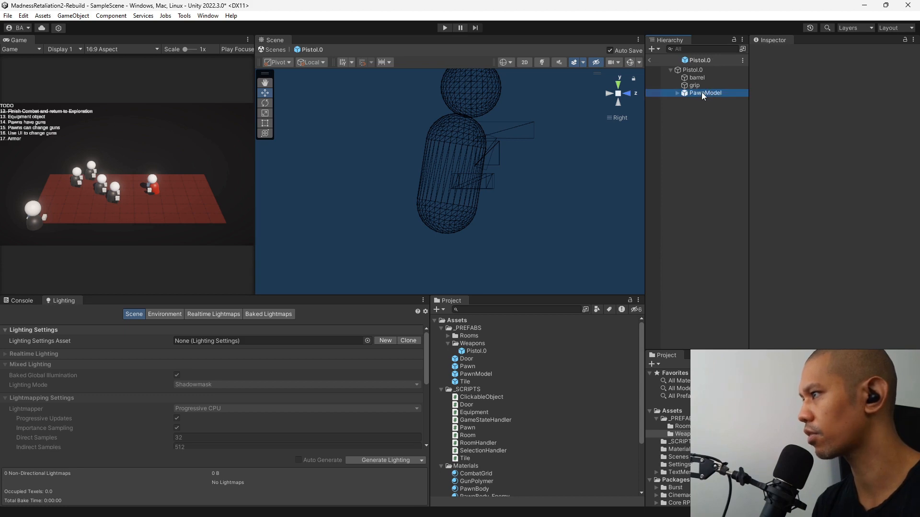
pyautogui.press('Delete')
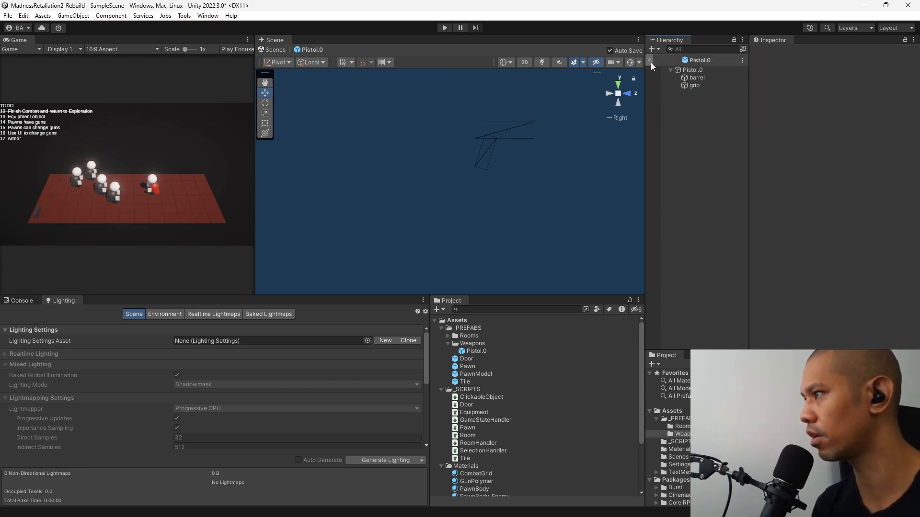
# Leave the Pistol.0 prefab editing mode and save SampleScene.
pyautogui.click(650, 61)
pyautogui.hotkey('ctrl', 's')
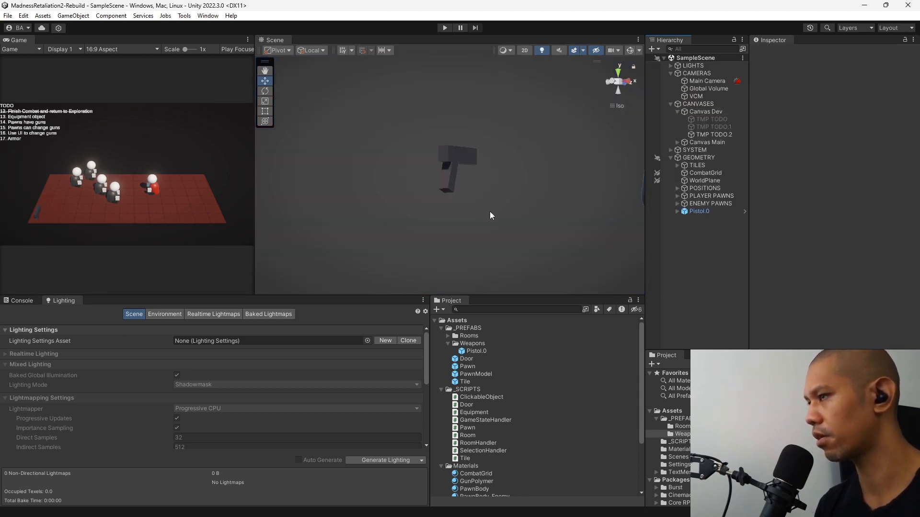
# Delete the Pistol.0 instance from the scene hierarchy, keeping its prefab asset.
pyautogui.moveTo(550, 147); pyautogui.dragTo(588, 207, button='right')
pyautogui.click(718, 211)
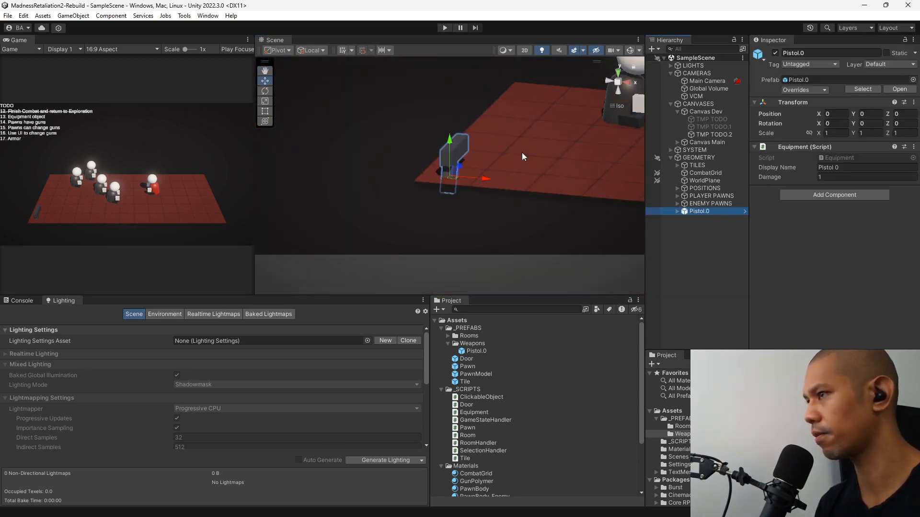
pyautogui.press('Delete')
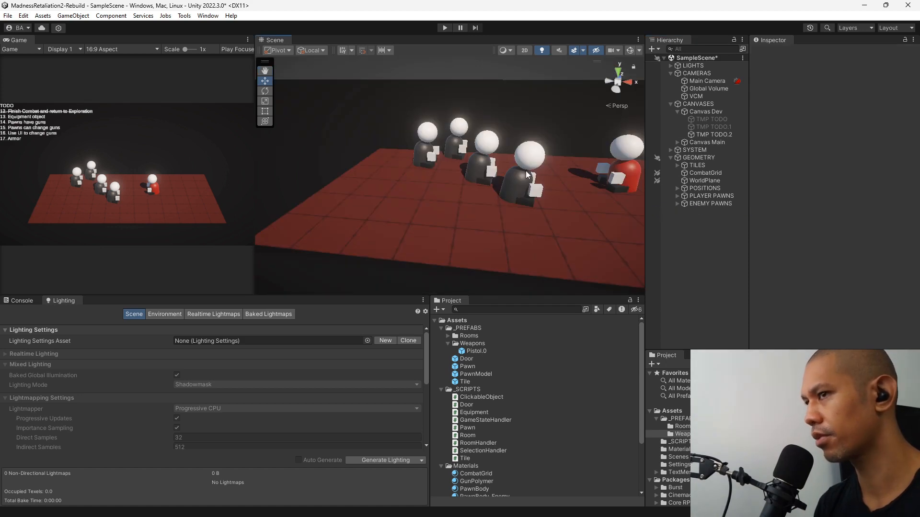
pyautogui.moveTo(517, 163); pyautogui.dragTo(520, 176, button='middle')
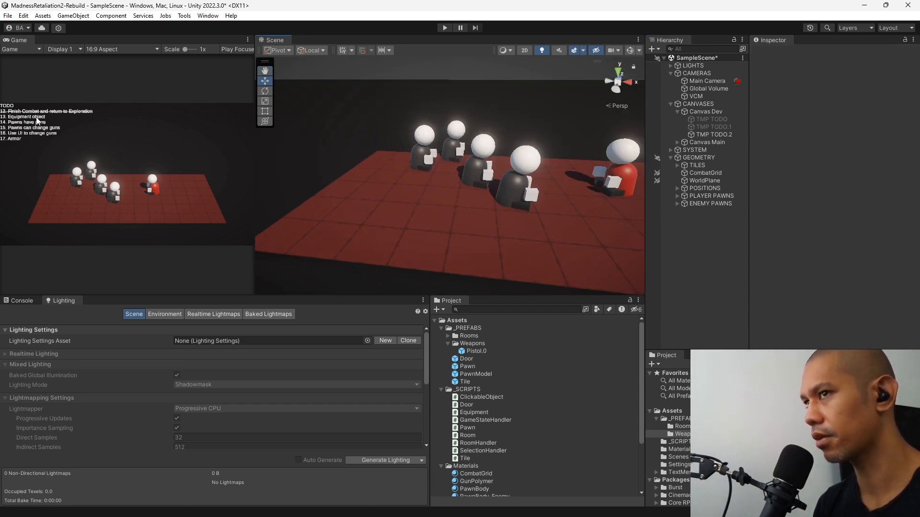
# Open the Pawn script in Visual Studio and declare a serialized Equipment field named weapon0 below targetTile.
pyautogui.click(465, 428)
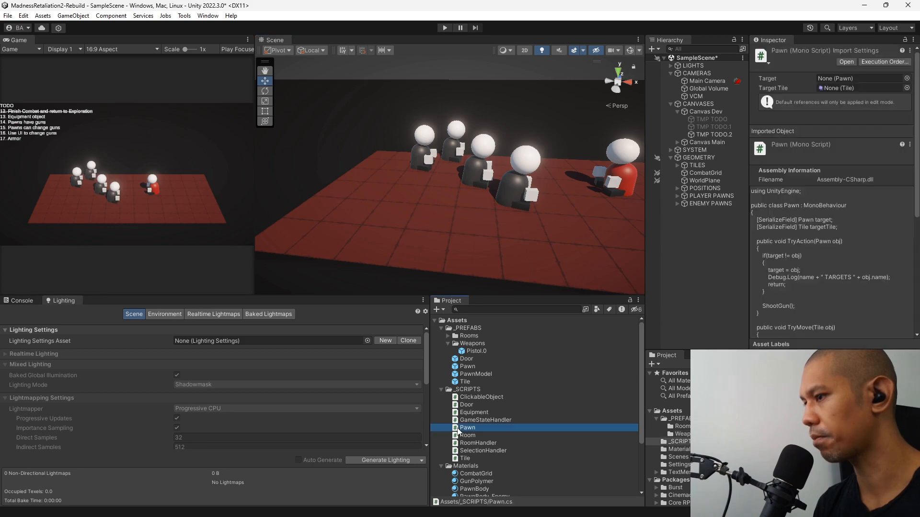
pyautogui.scroll(6, 531, 192)
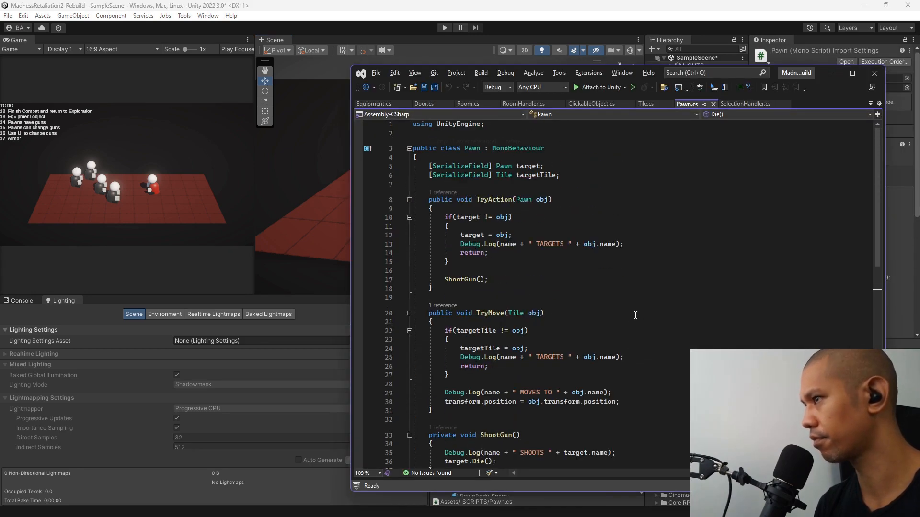
pyautogui.click(589, 171)
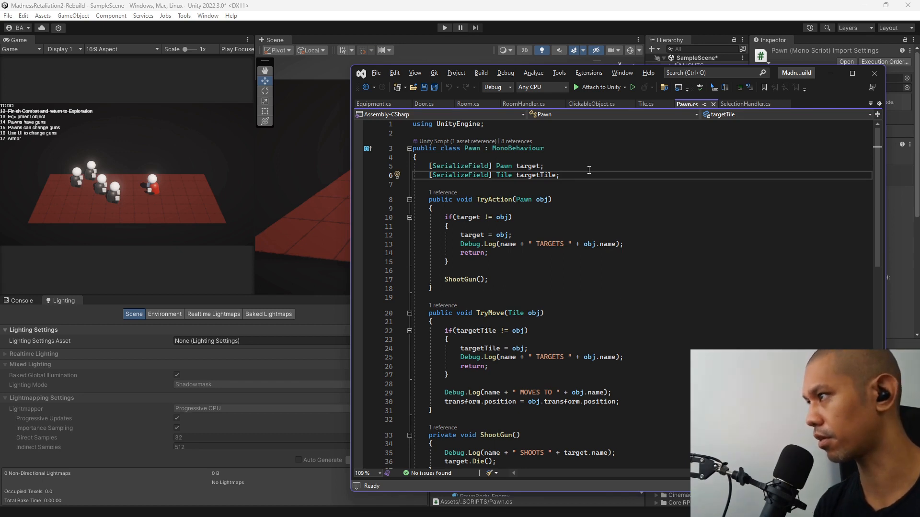
pyautogui.press('Return')
pyautogui.press('Return')
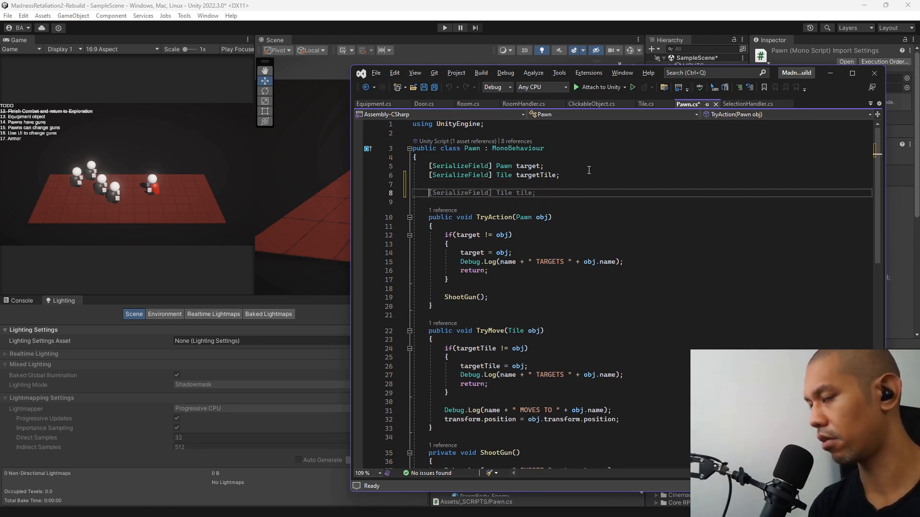
pyautogui.write('[ser]')
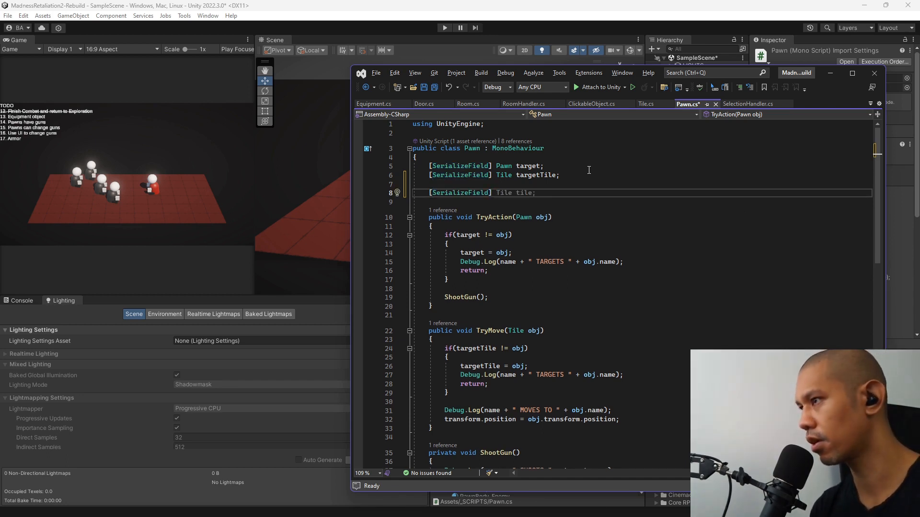
pyautogui.write(' E')
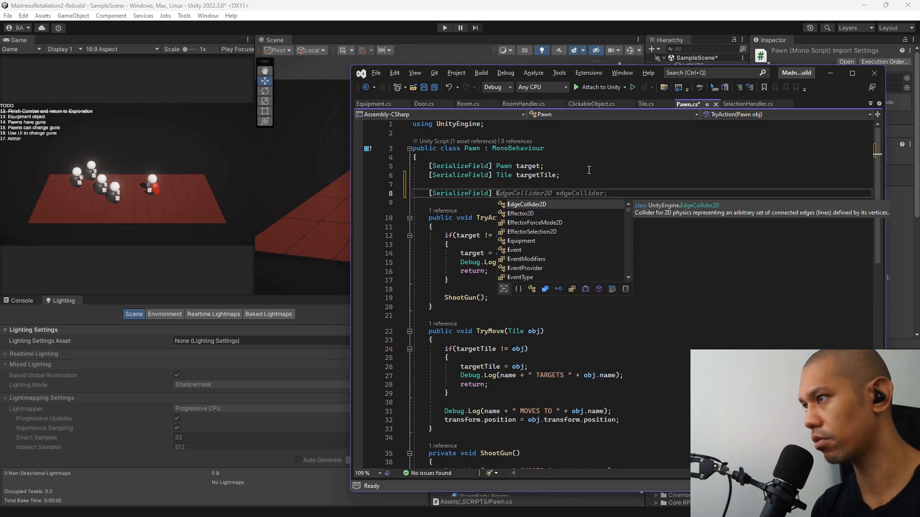
pyautogui.write('quipment ')
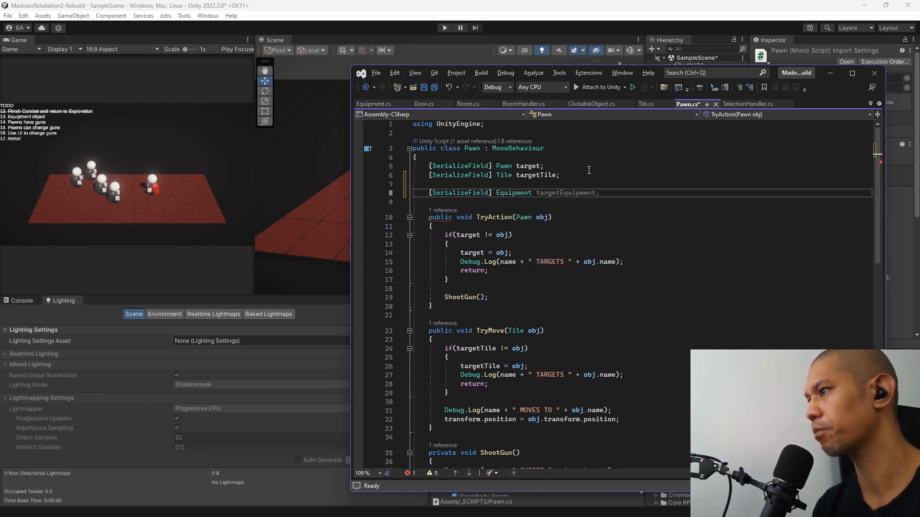
pyautogui.write('weapon')
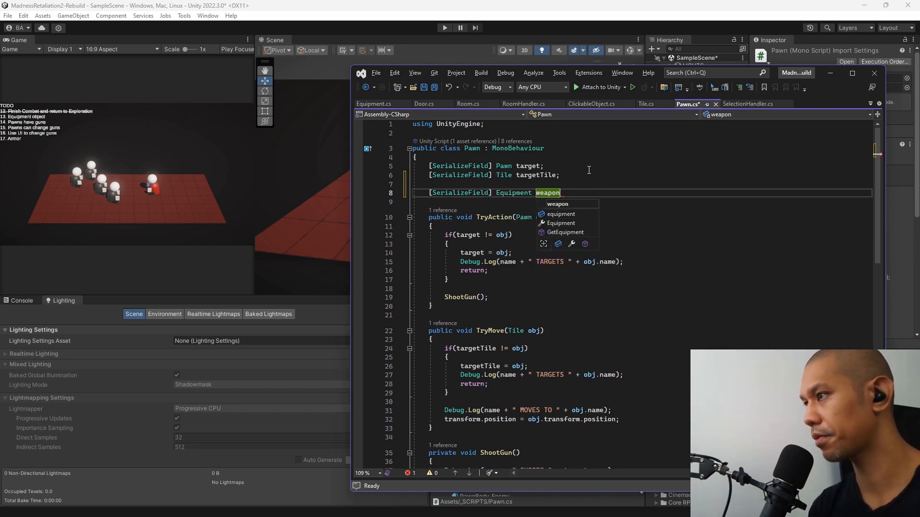
pyautogui.write('0;')
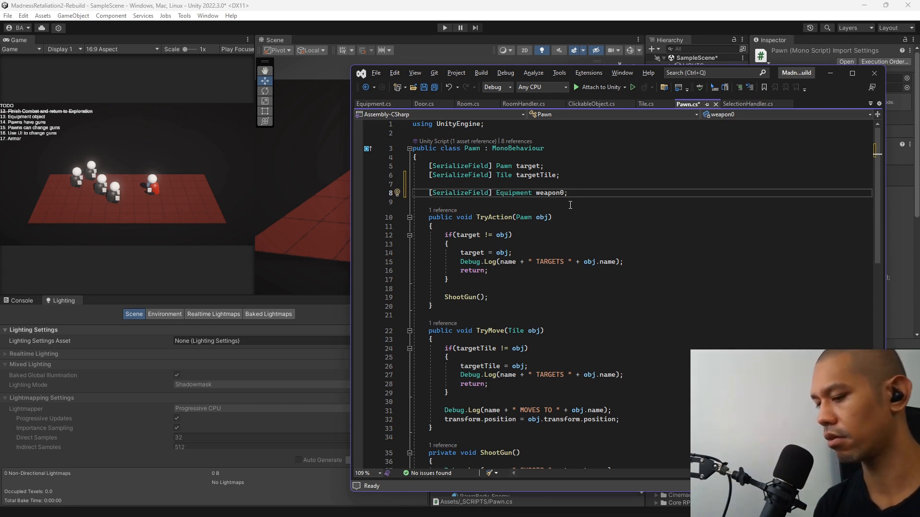
# Add an empty public void method EquipWeapon(GameObject prefab) below the weapon0 field.
pyautogui.press('Return')
pyautogui.press('Return')
pyautogui.write('public void')
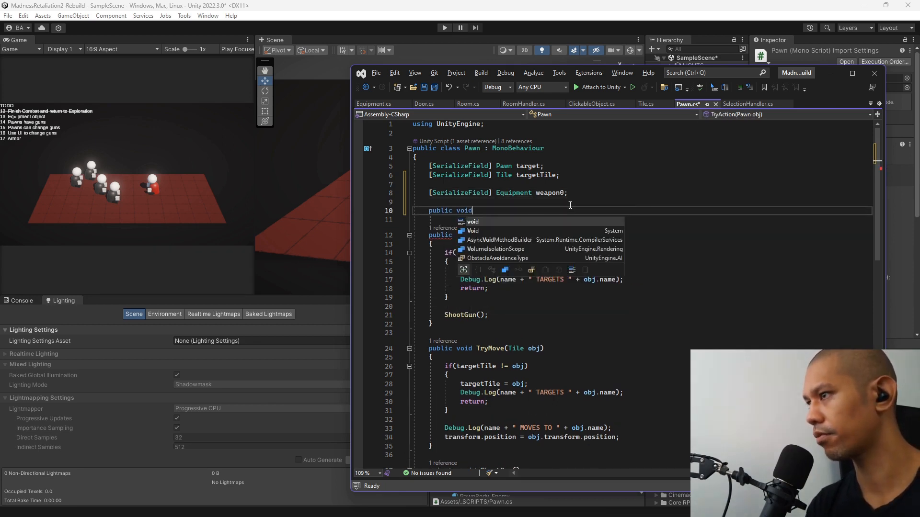
pyautogui.write(' Equip')
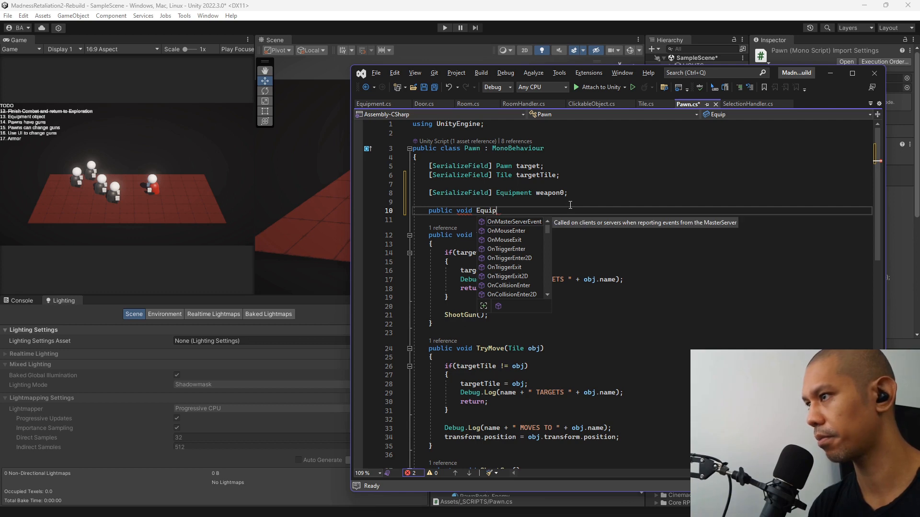
pyautogui.write('Weapon')
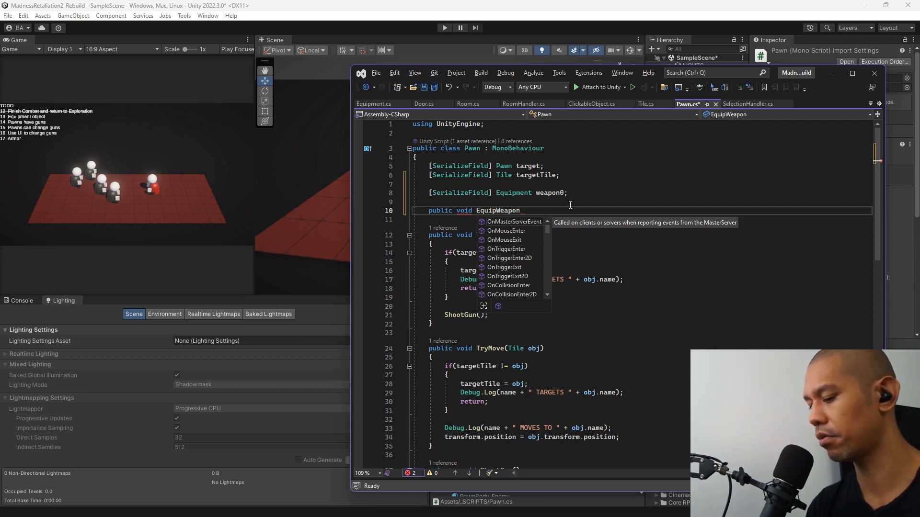
pyautogui.write('(')
pyautogui.write('GameObject ')
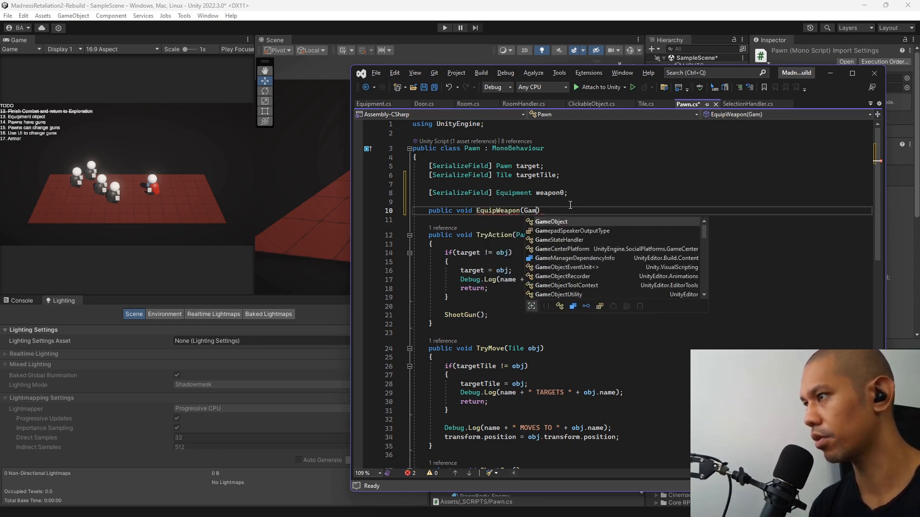
pyautogui.write('pref')
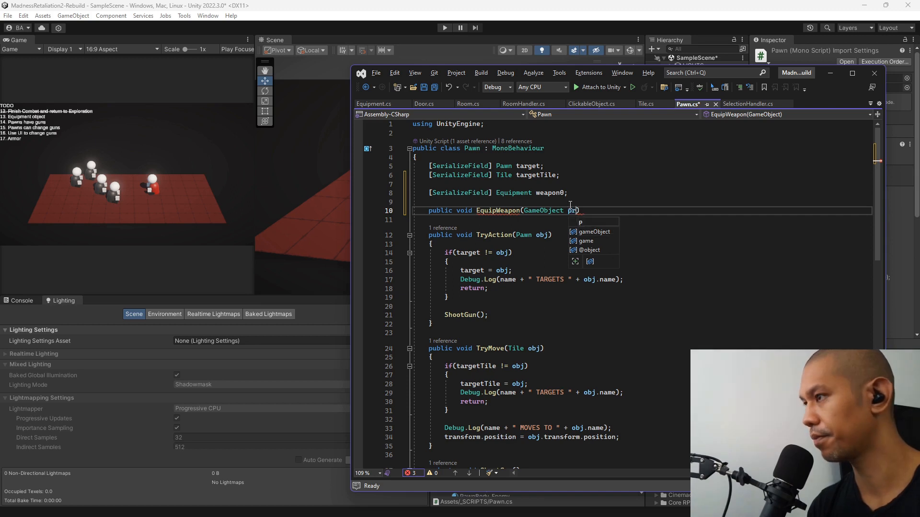
pyautogui.write('ab) {')
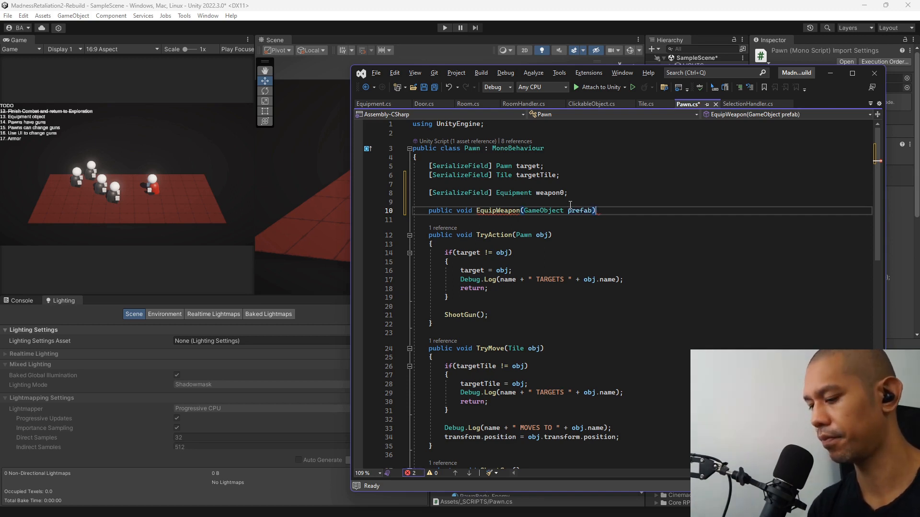
pyautogui.press('Return')
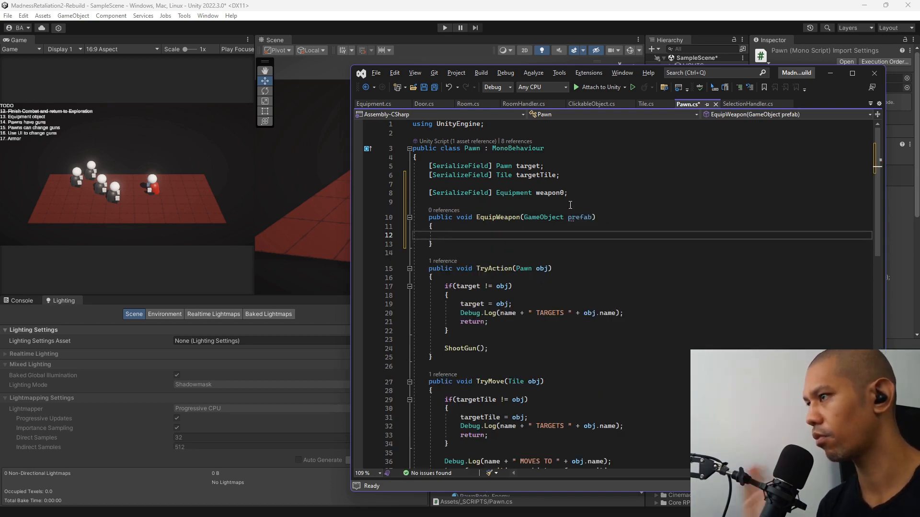
# Insert a Header attribute reading "EQUIPMENT" above the weapon0 field.
pyautogui.press('Up')
pyautogui.press('Up')
pyautogui.press('Up')
pyautogui.press('Up')
pyautogui.press('Up')
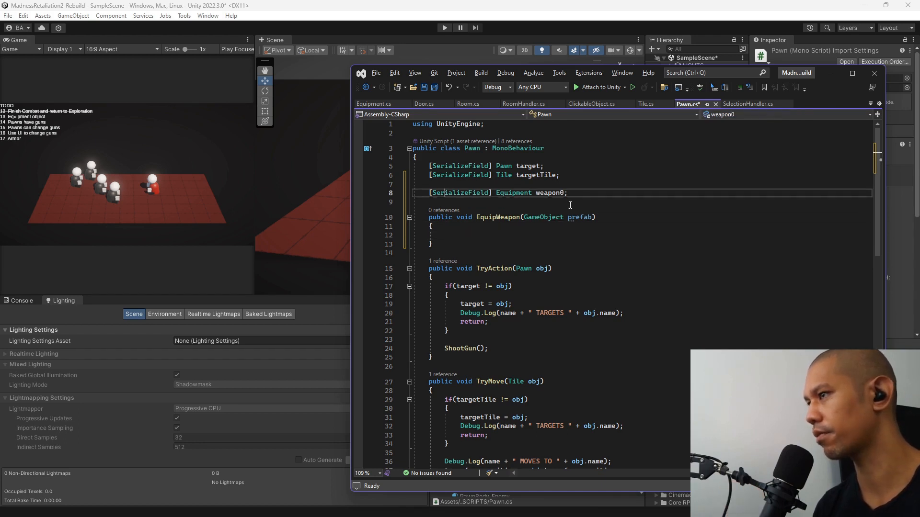
pyautogui.press('Return')
pyautogui.write('[')
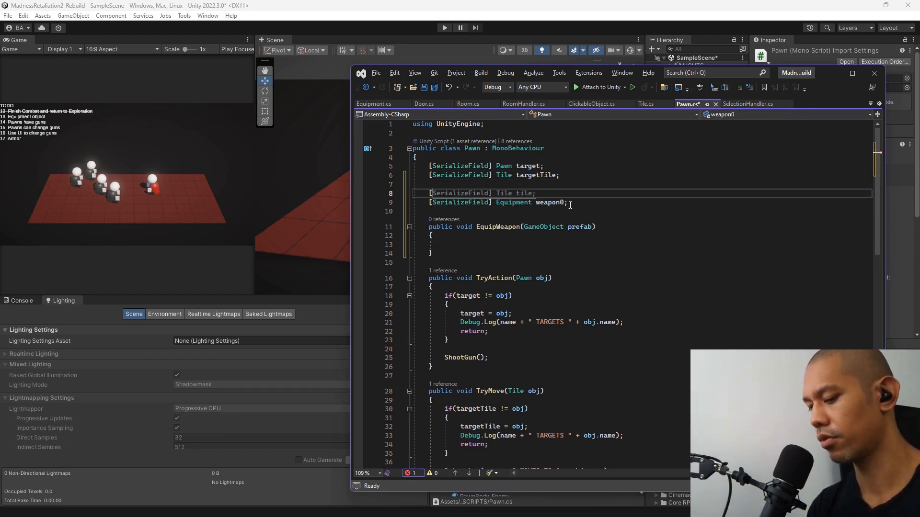
pyautogui.write('Header')
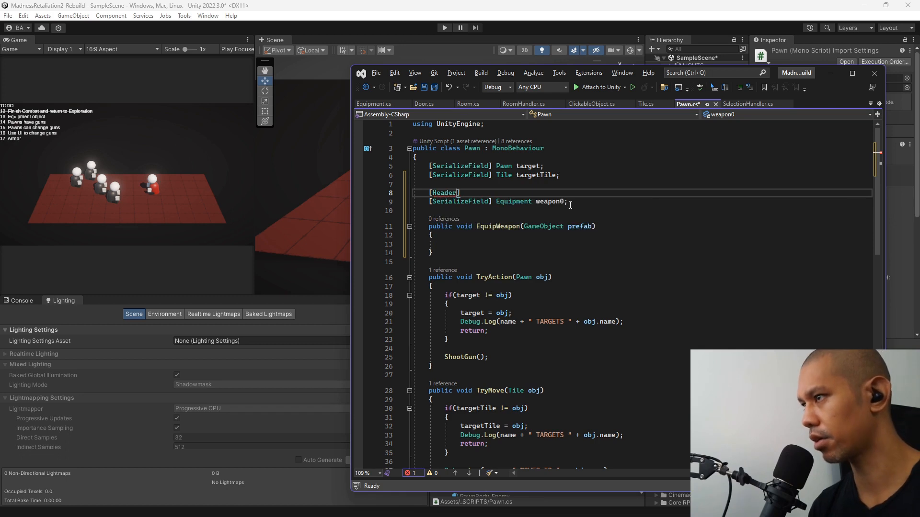
pyautogui.write('("')
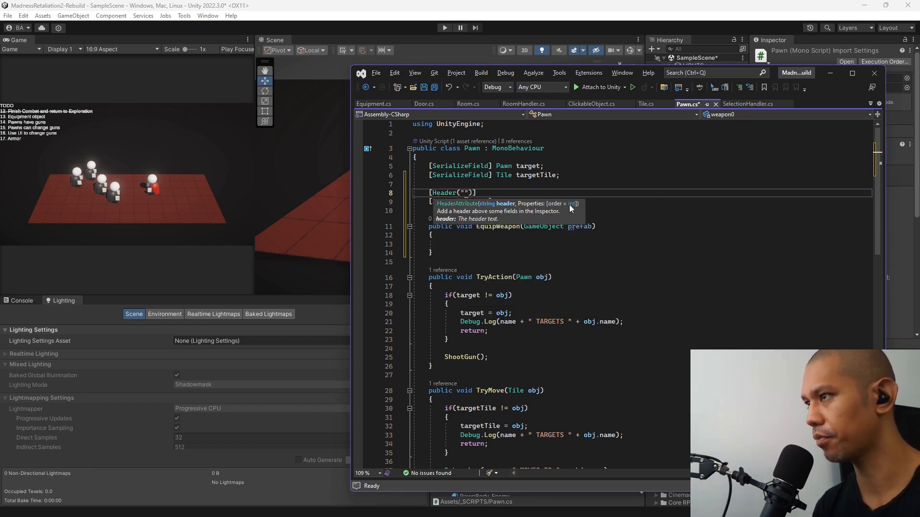
pyautogui.write('EQUIPMENT')
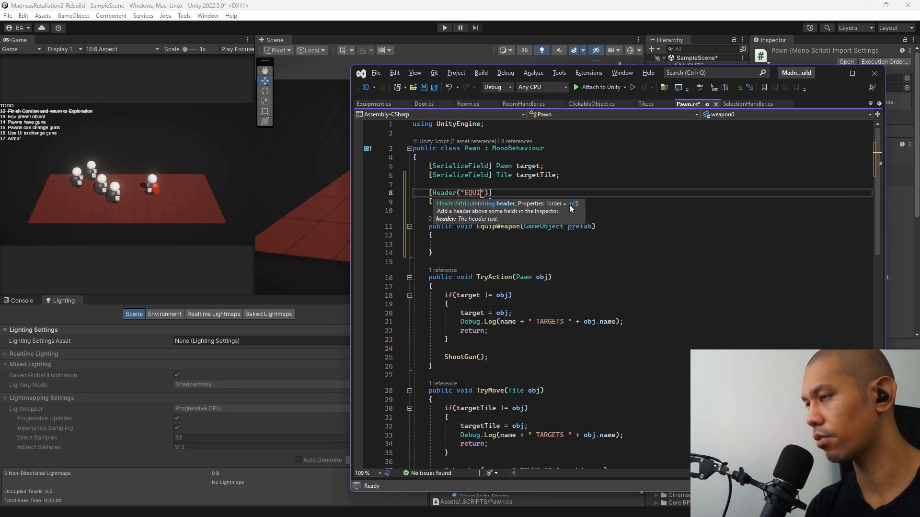
# Insert a Header attribute reading "HARD POINTS" between the targetTile field and the EQUIPMENT header, set off by blank lines.
pyautogui.press('Up')
pyautogui.press('Up')
pyautogui.press('End')
pyautogui.press('Return')
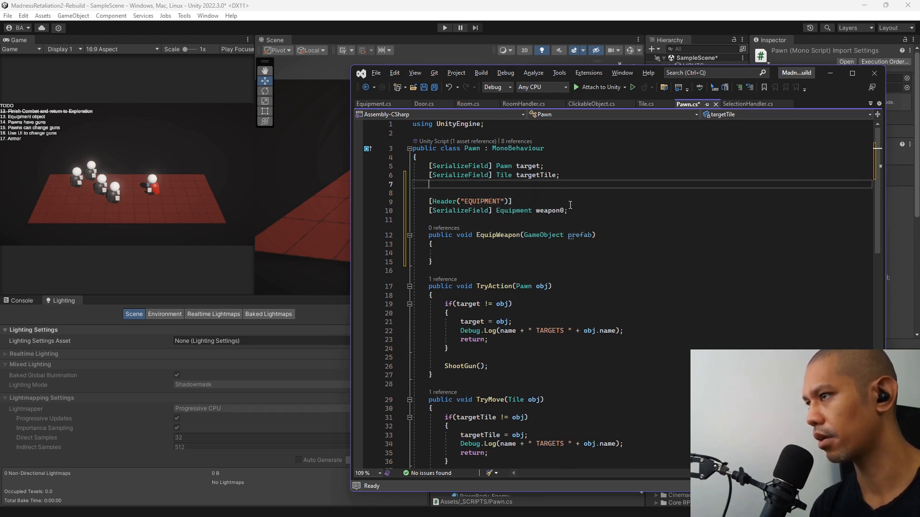
pyautogui.press('Return')
pyautogui.write('[Header')
pyautogui.press('Tab')
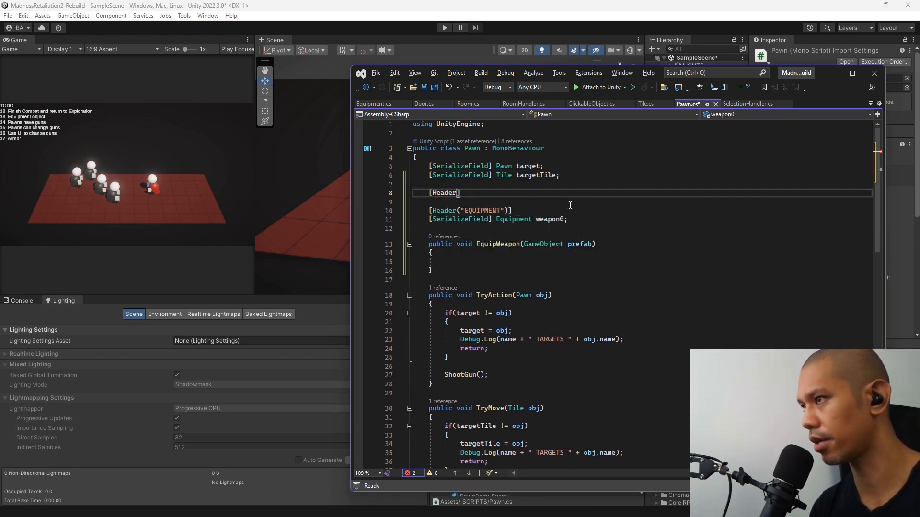
pyautogui.write('("')
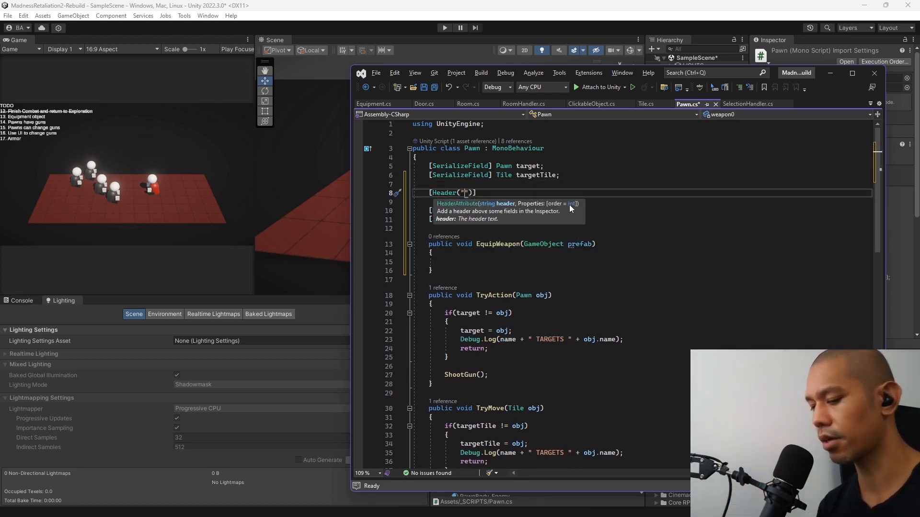
pyautogui.write('HARD POINTS')
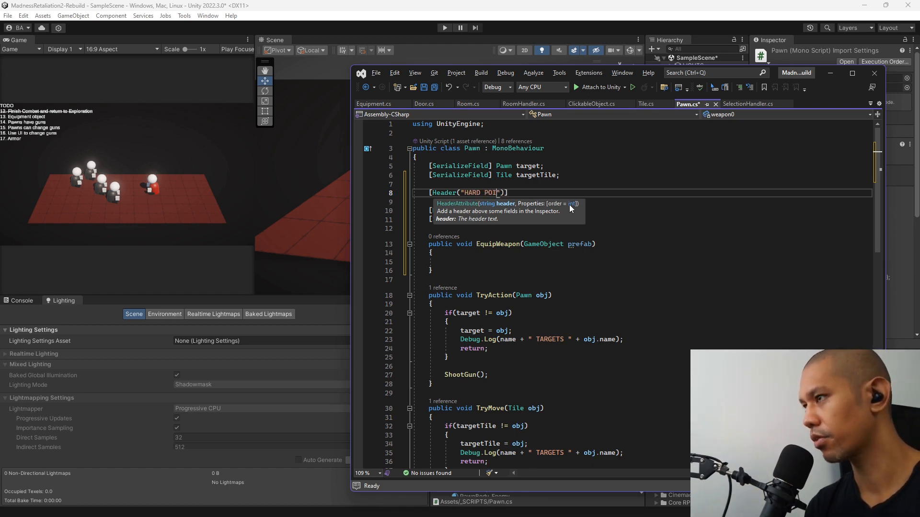
pyautogui.press('End')
# Declare a serialized Transform field named handRight under the HARD POINTS header.
pyautogui.press('Return')
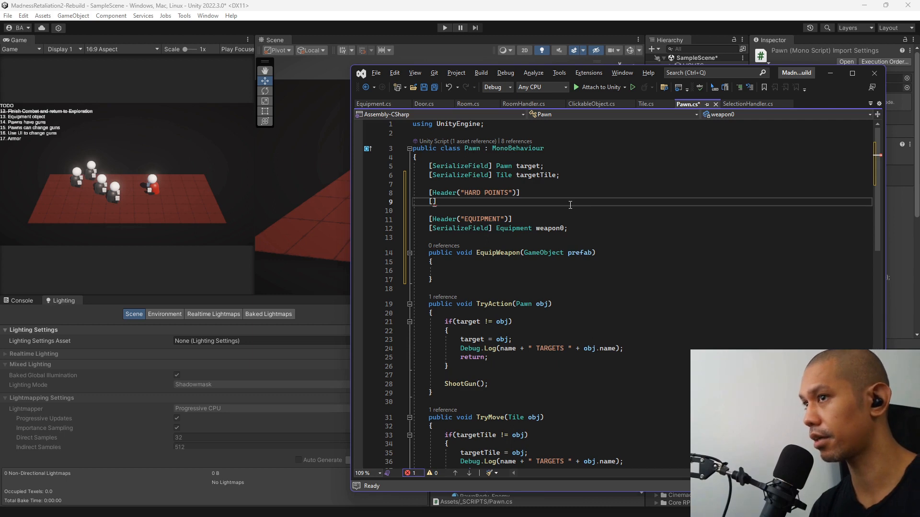
pyautogui.write('SerializeField')
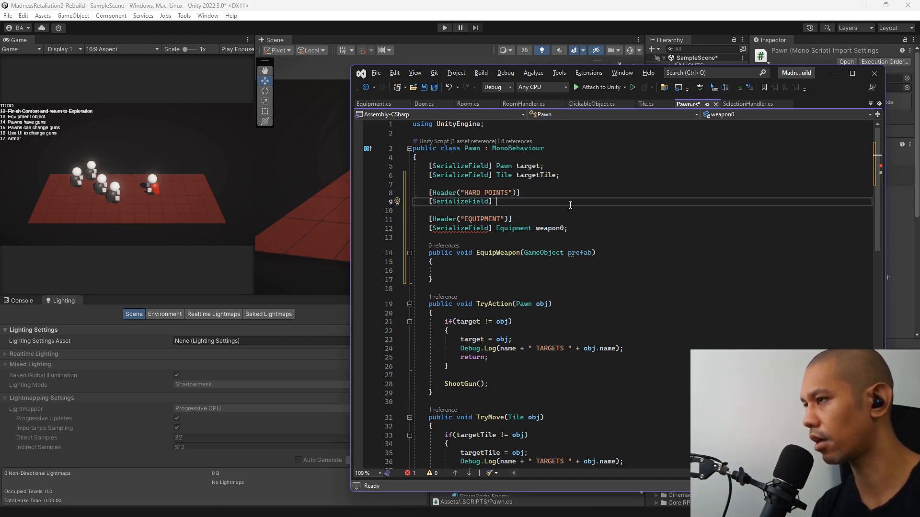
pyautogui.write('Tran')
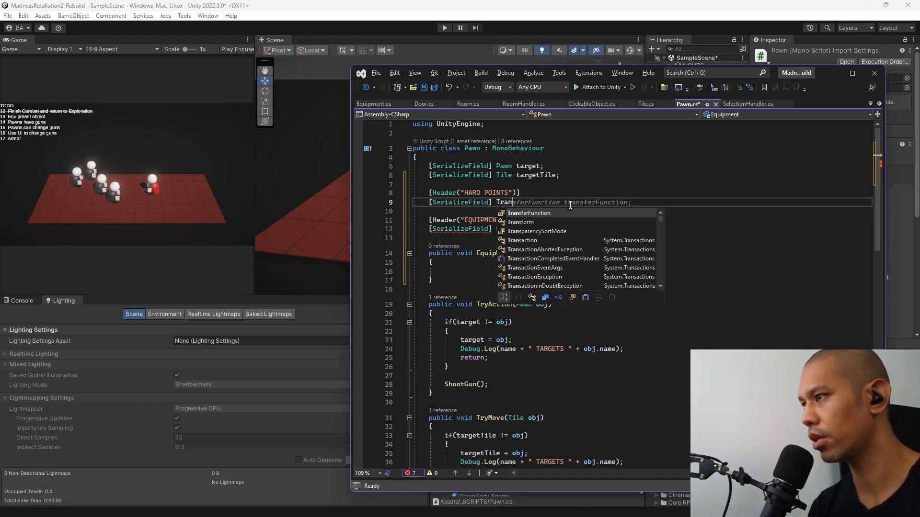
pyautogui.write('sform ')
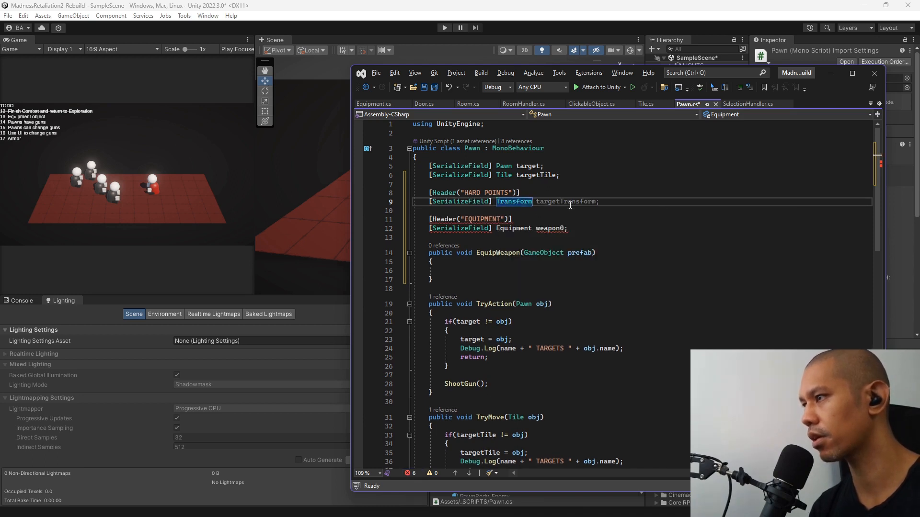
pyautogui.write('hand')
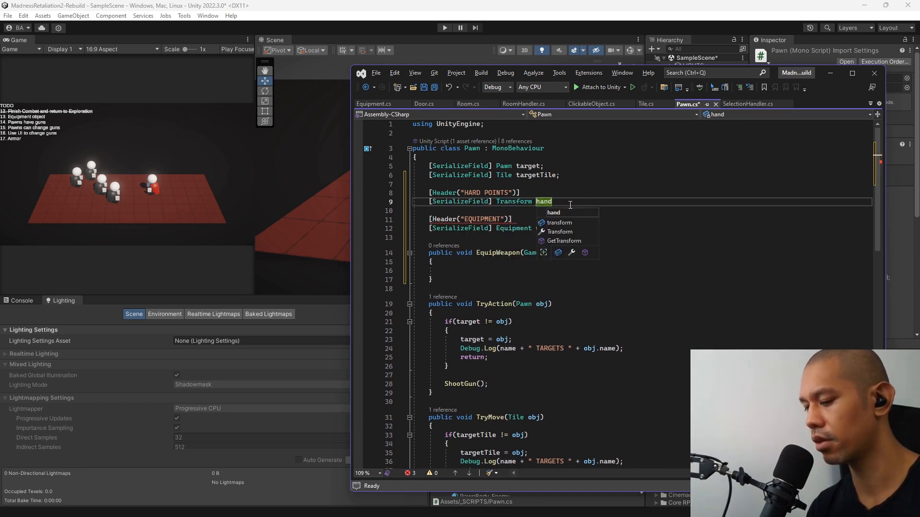
pyautogui.write('0')
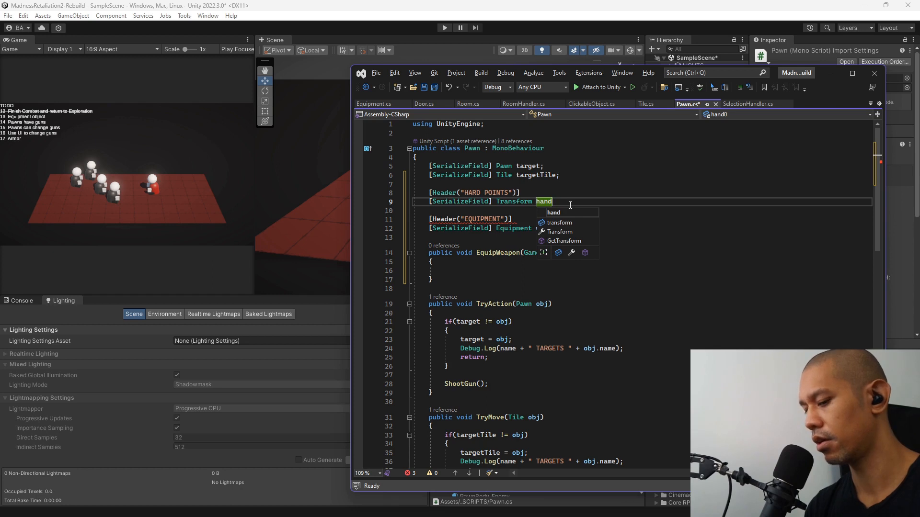
pyautogui.write('Right')
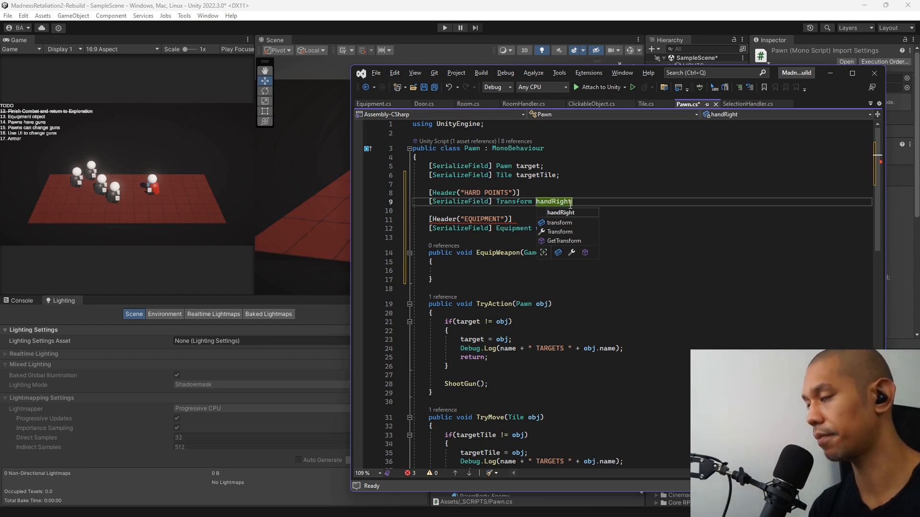
pyautogui.write(';')
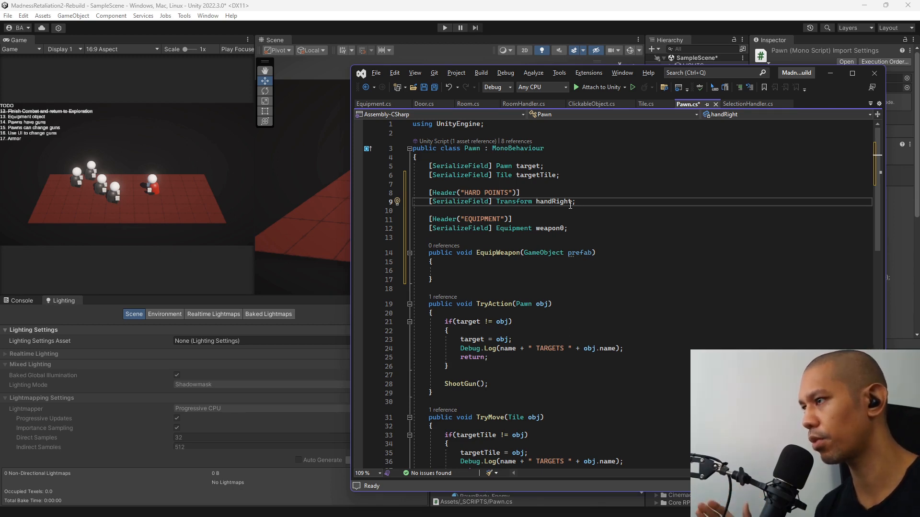
# Inside the EquipWeapon method, declare a variable pos assigned handRight.position.
pyautogui.press('Down')
pyautogui.press('Down')
pyautogui.press('Down')
pyautogui.press('Down')
pyautogui.press('Down')
pyautogui.press('Down')
pyautogui.press('Down')
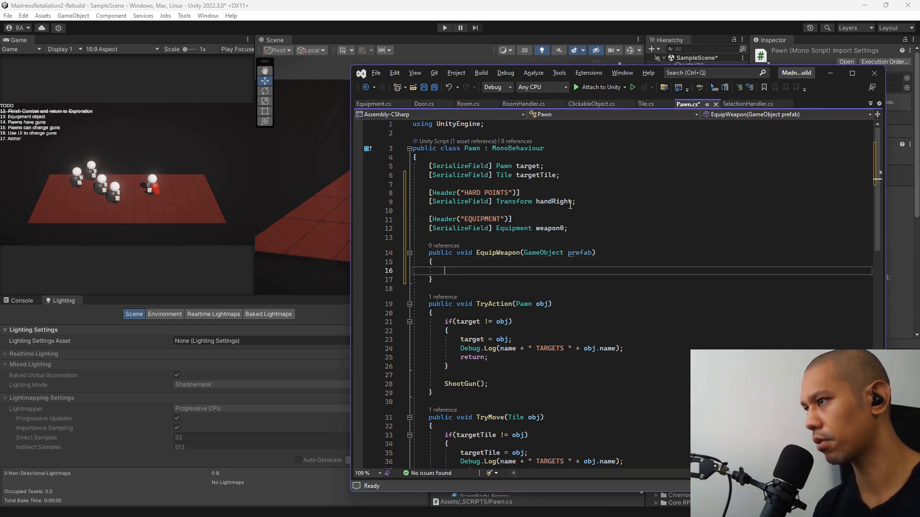
pyautogui.write('var po')
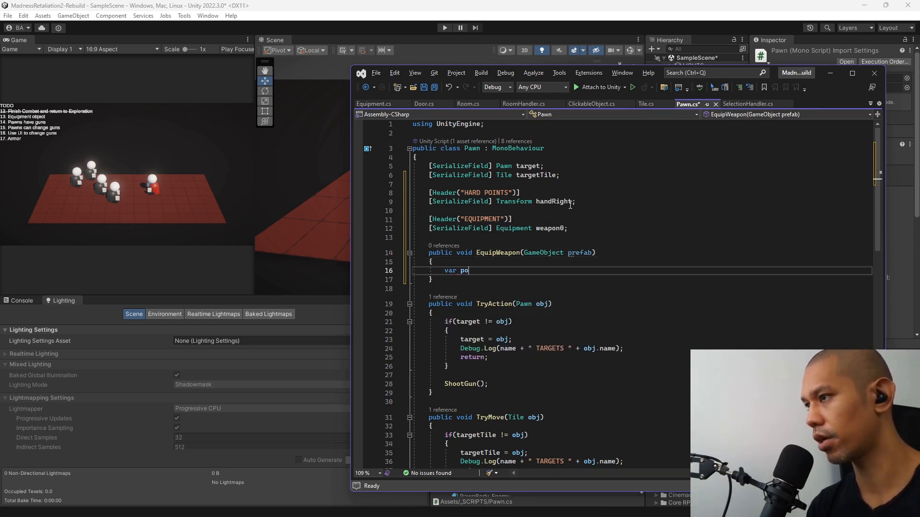
pyautogui.write('s = tra')
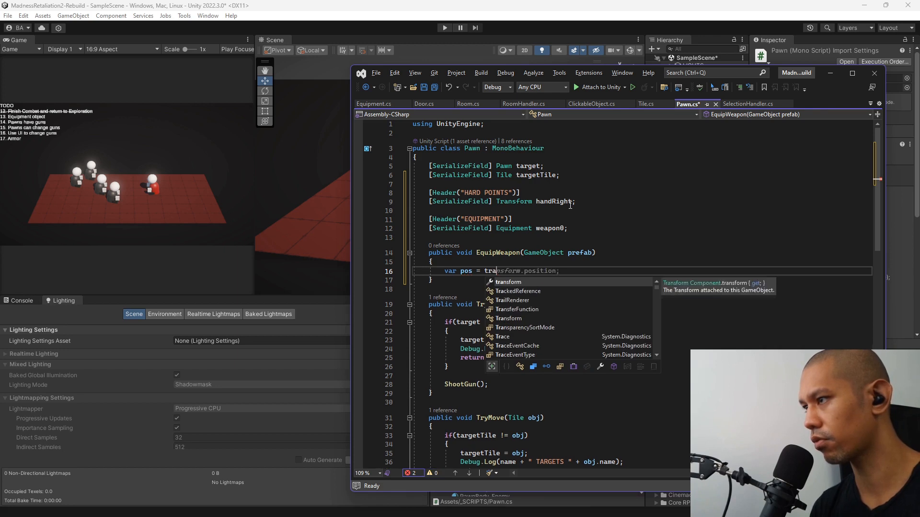
pyautogui.write('nsformhandRight.position;')
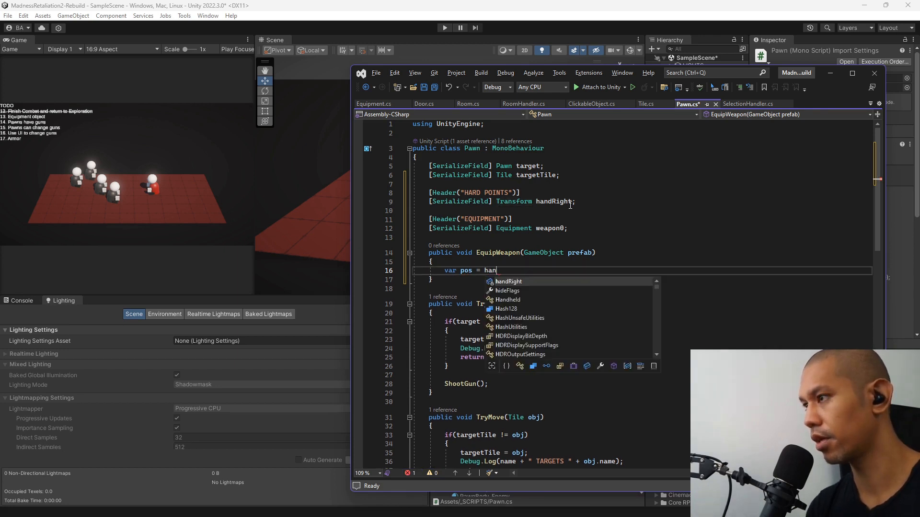
pyautogui.press('Return')
# Declare a variable rot assigned handRight.rotation below the pos line.
pyautogui.write('var rot = ')
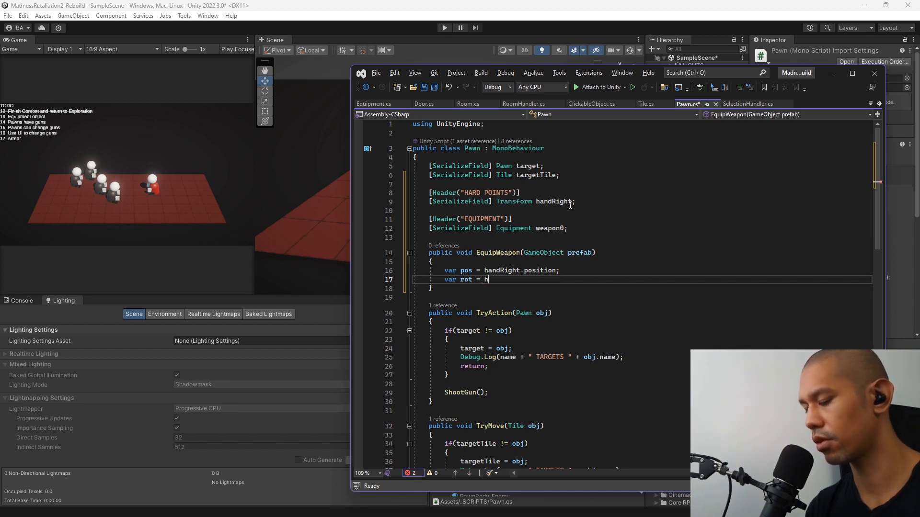
pyautogui.write('handRight')
pyautogui.press('Tab')
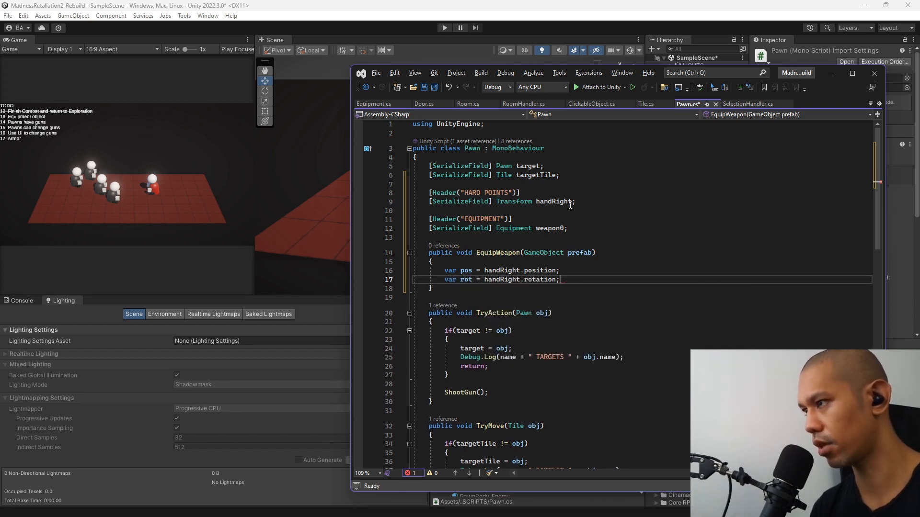
# Start a newWeapon variable assignment in EquipWeapon, separated from the rot line by a blank line.
pyautogui.press('Return')
pyautogui.press('Return')
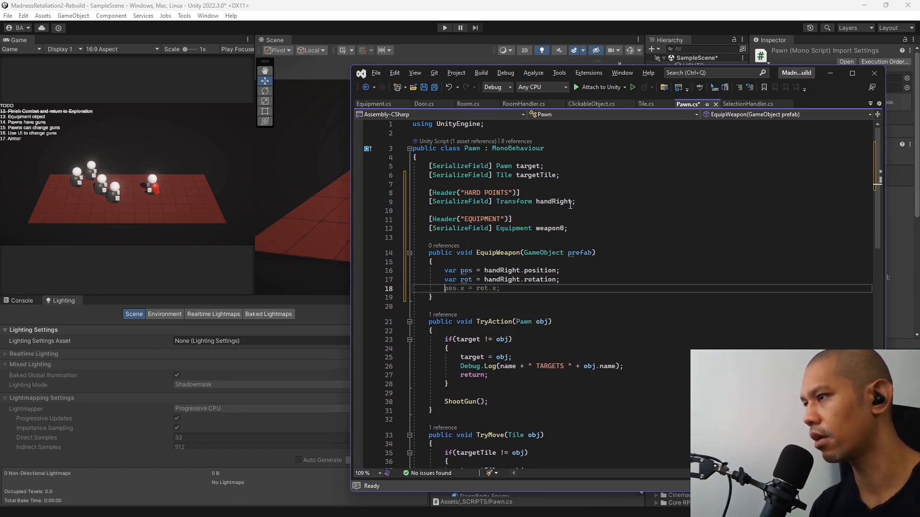
pyautogui.write('var n')
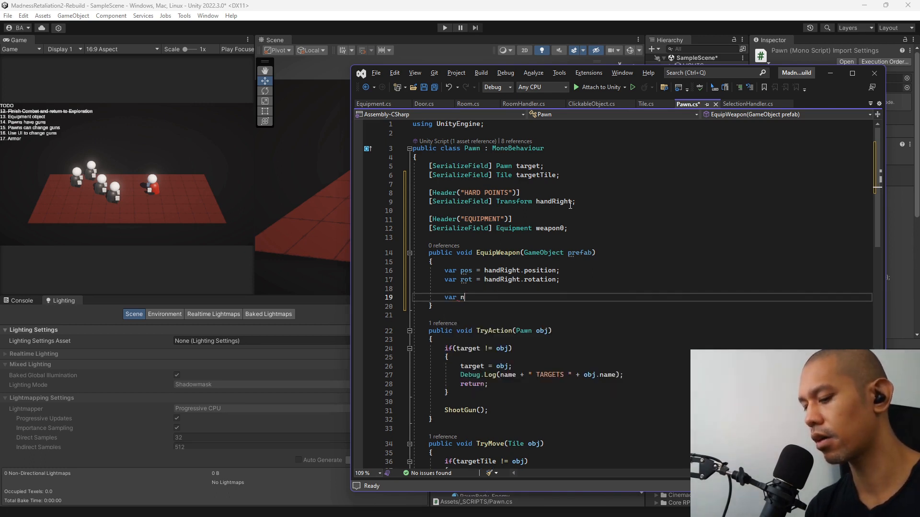
pyautogui.write('ewWea')
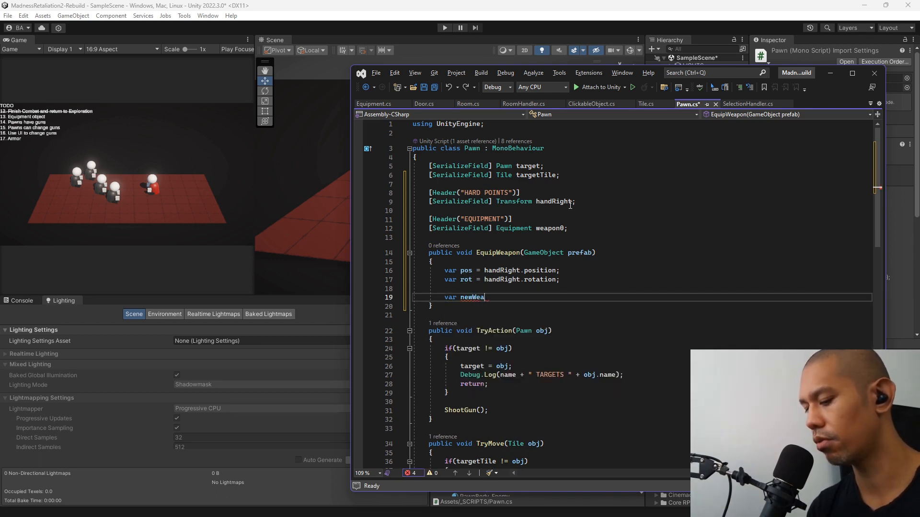
pyautogui.write('pon = ')
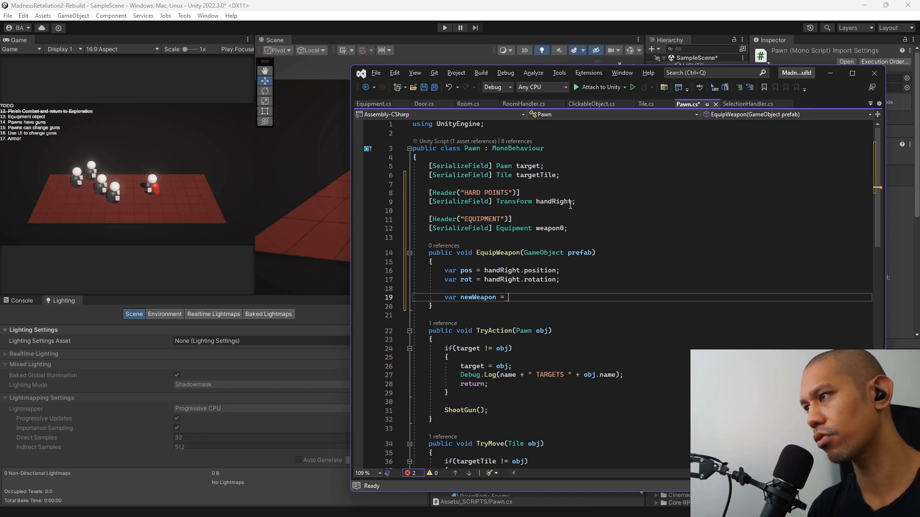
pyautogui.write('pre')
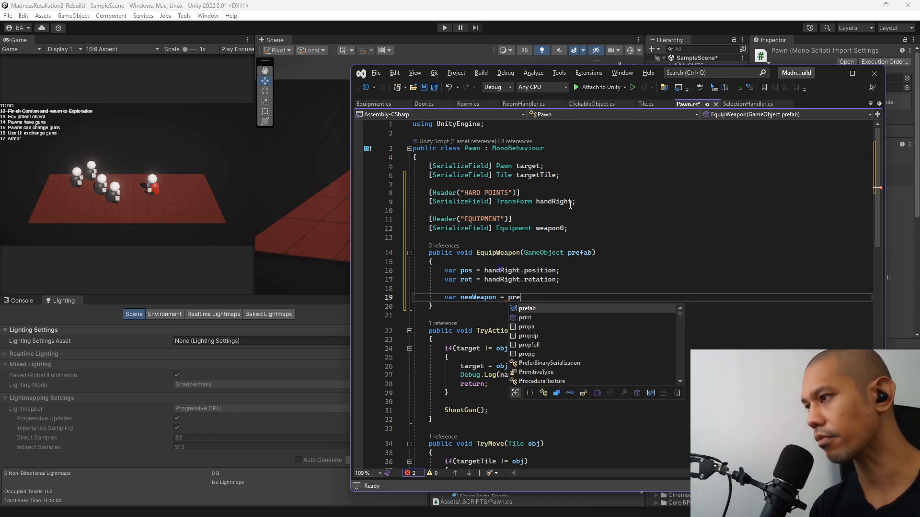
# Complete the newWeapon assignment with Instantiate(prefab, pos, rot, handRight);.
pyautogui.press('BackSpace')
pyautogui.press('BackSpace')
pyautogui.press('BackSpace')
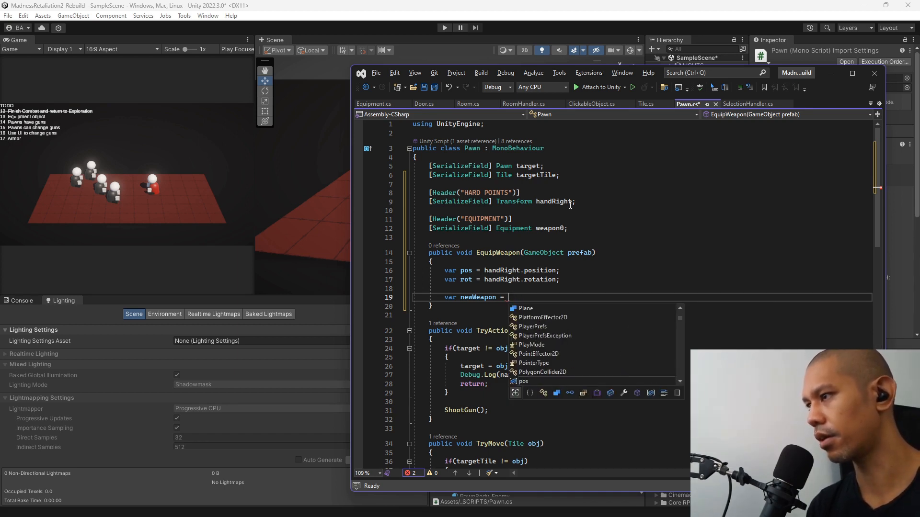
pyautogui.write('instantiate')
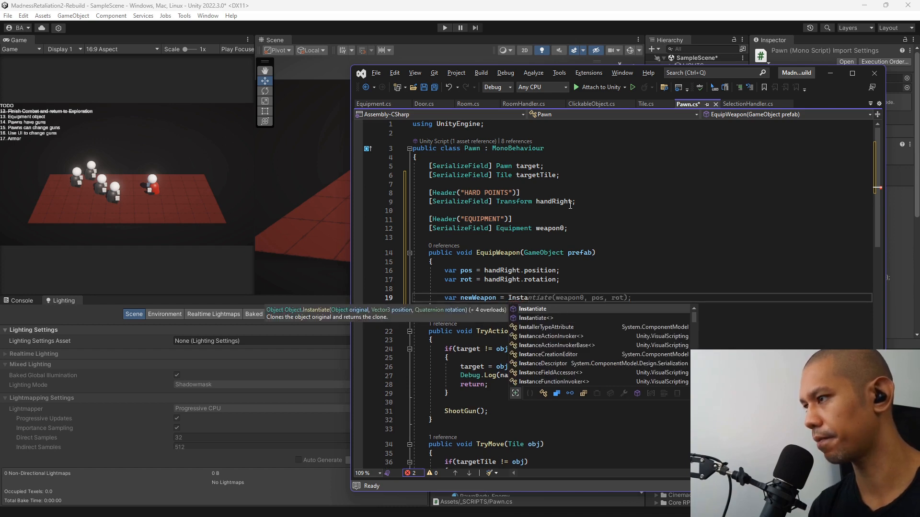
pyautogui.press('Tab')
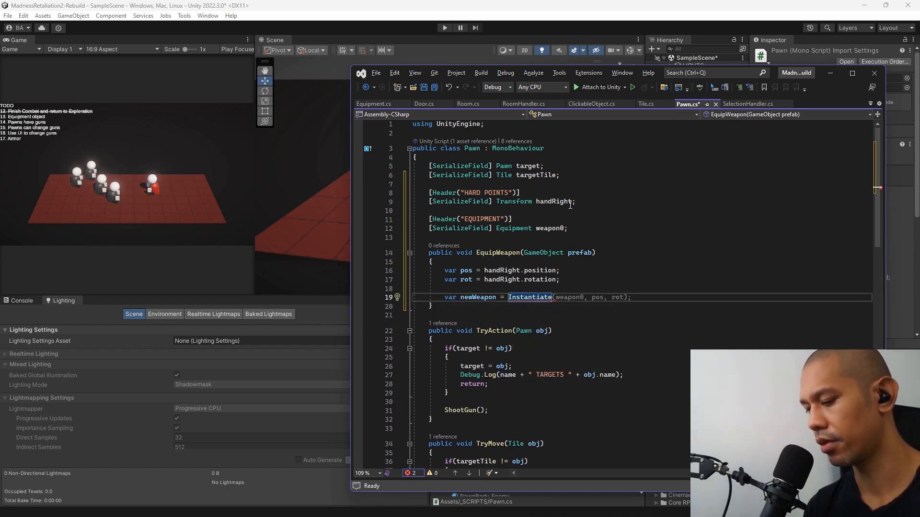
pyautogui.write('(prefab')
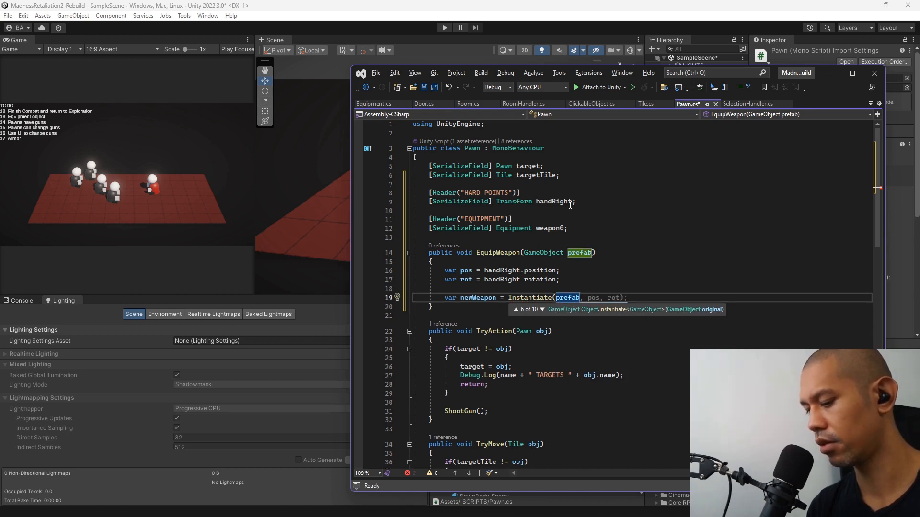
pyautogui.write(', pos, rot, ')
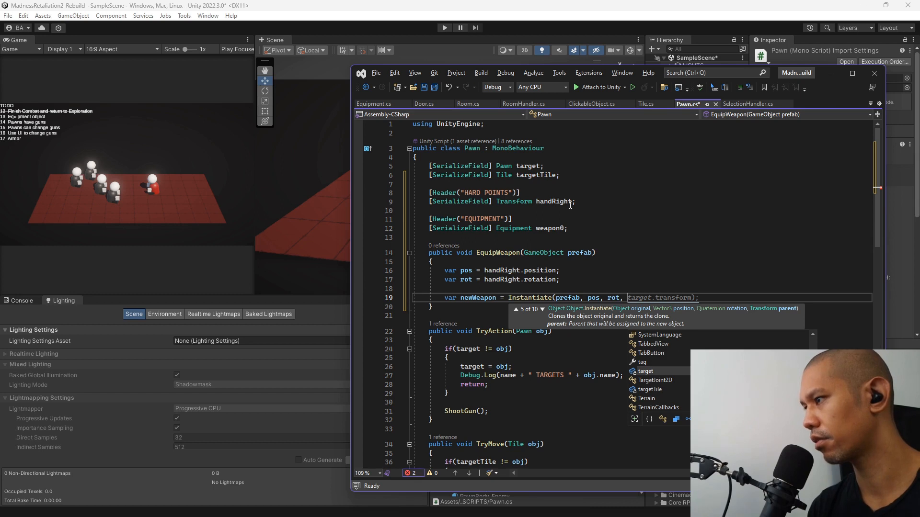
pyautogui.write('handRight')
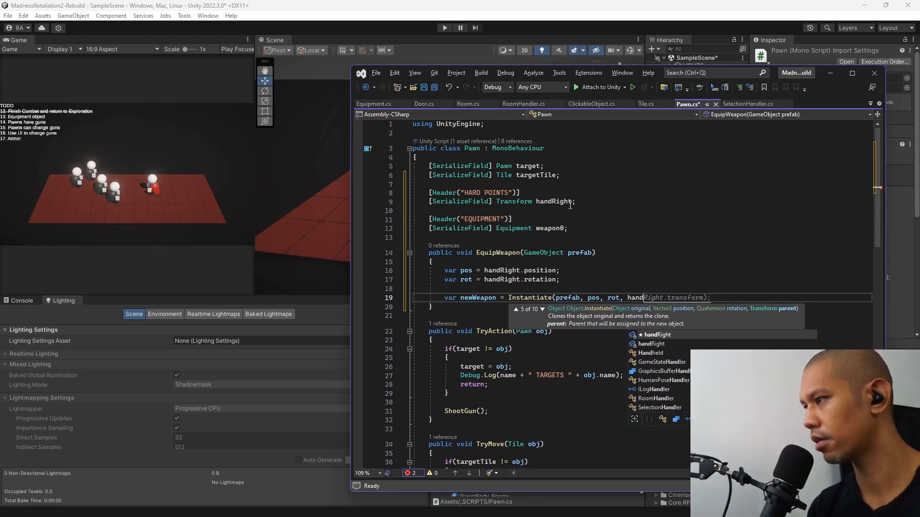
# Replace the var newWeapon declaration with weapon0 so the instantiated prefab is stored in that field.
pyautogui.click(550, 229)
pyautogui.click(445, 298)
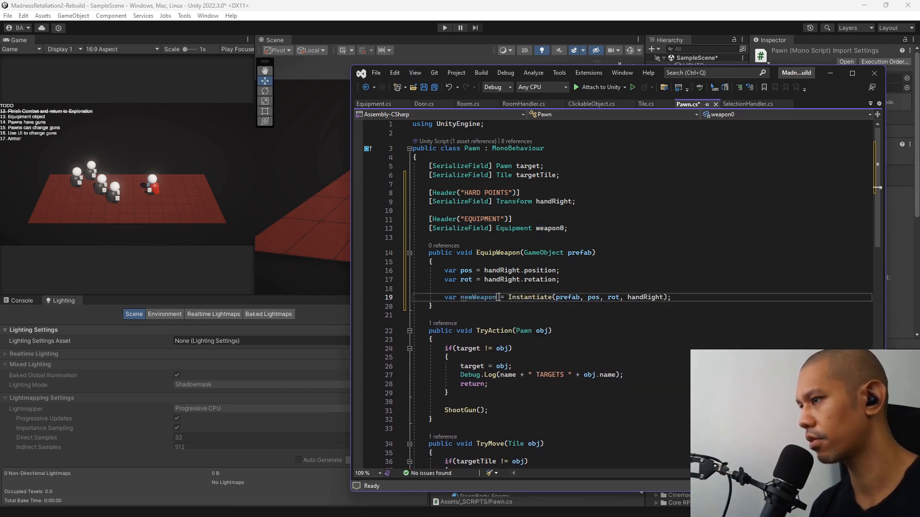
pyautogui.moveTo(445, 298); pyautogui.dragTo(497, 298)
pyautogui.write('weapon0')
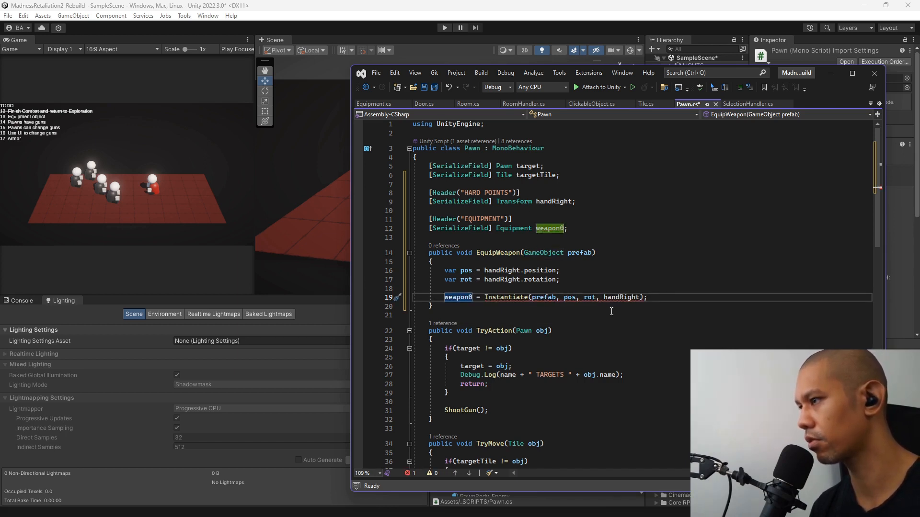
# Change the type of EquipWeapon's prefab parameter to Equipment.
pyautogui.doubleClick(511, 228)
pyautogui.hotkey('ctrl', 'c')
pyautogui.doubleClick(541, 252)
pyautogui.hotkey('ctrl', 'v')
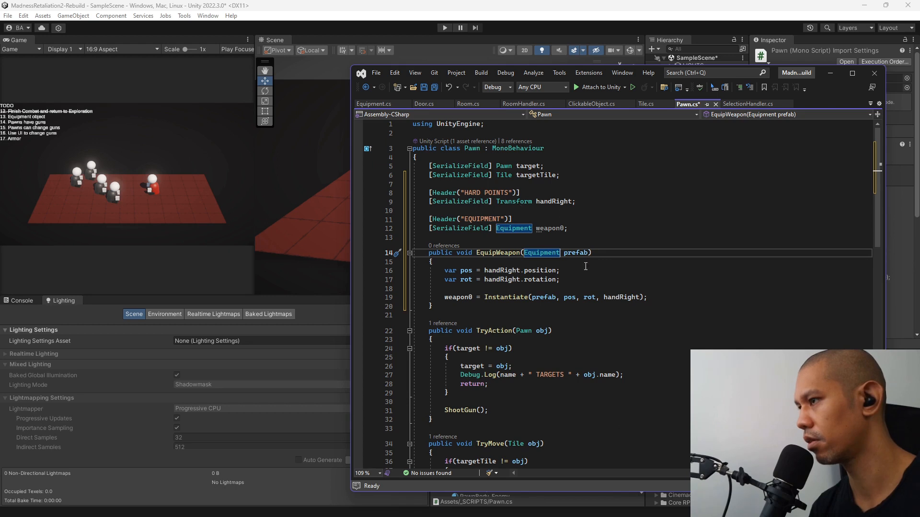
# Insert an if(weapon0 != null) block at the start of EquipWeapon, above the pos declaration.
pyautogui.click(609, 259)
pyautogui.press('Return')
pyautogui.press('Return')
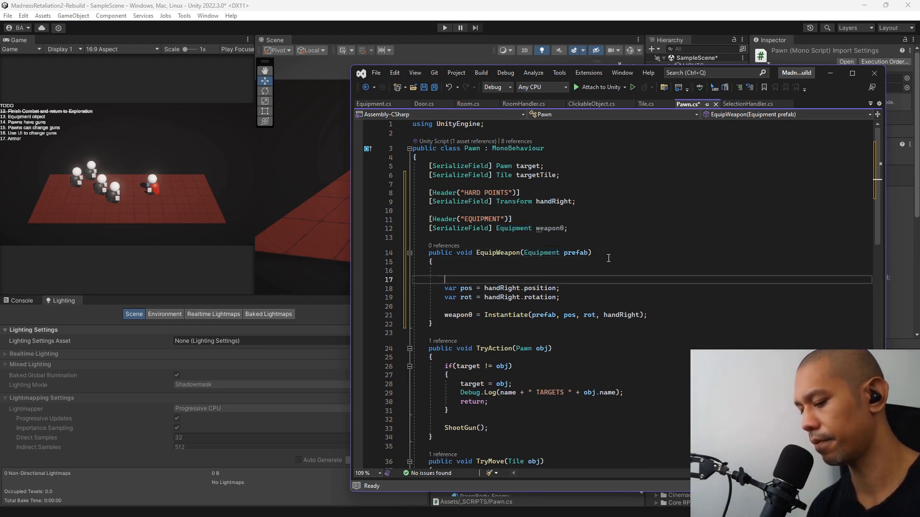
pyautogui.press('Up')
pyautogui.write('if(weapon0')
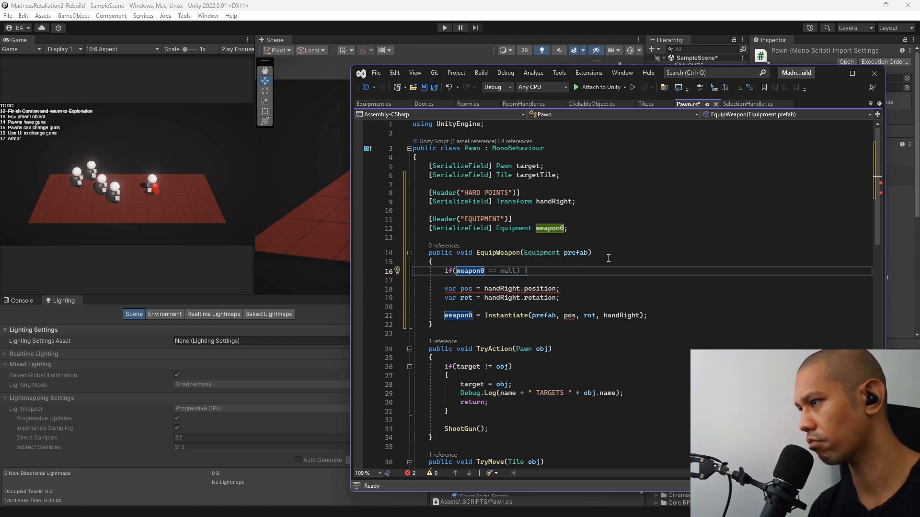
pyautogui.write(' !')
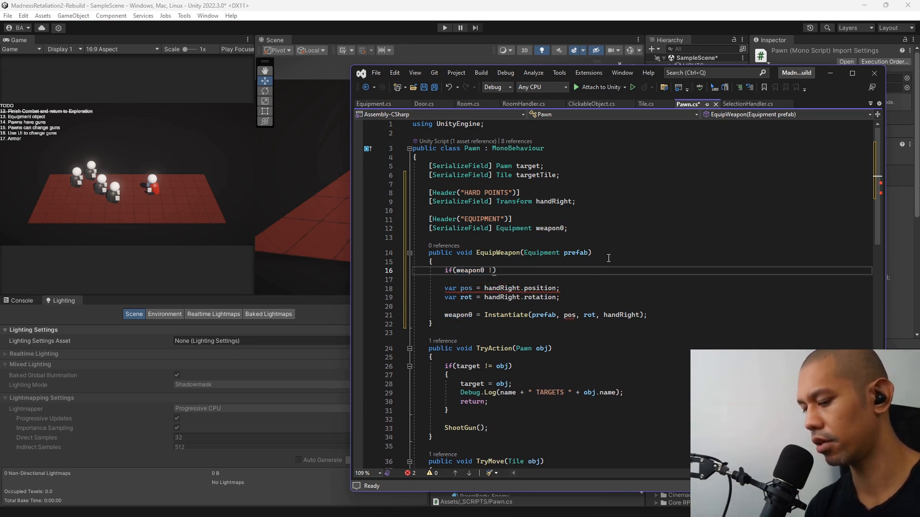
pyautogui.write('= null)')
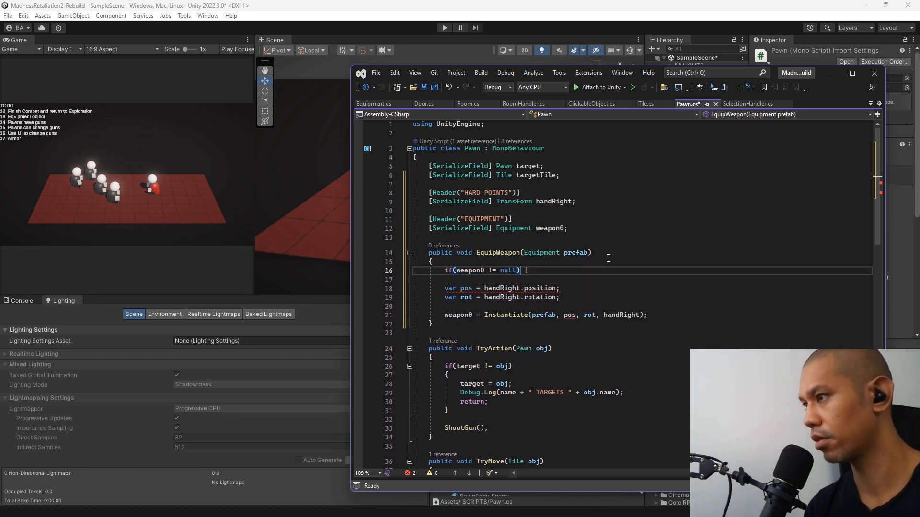
pyautogui.press('Return')
# Add Destroy(weapon0.gameObject); inside the weapon0 null-check block.
pyautogui.write('Des')
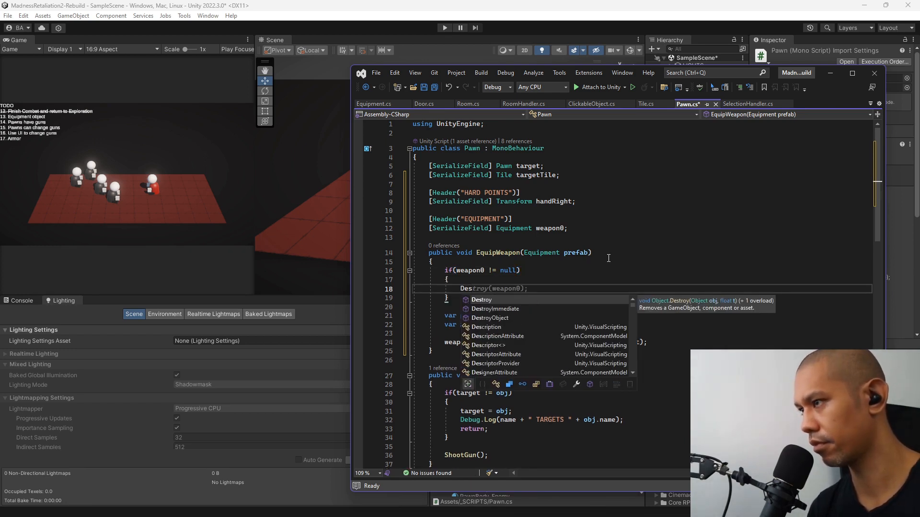
pyautogui.press('Tab')
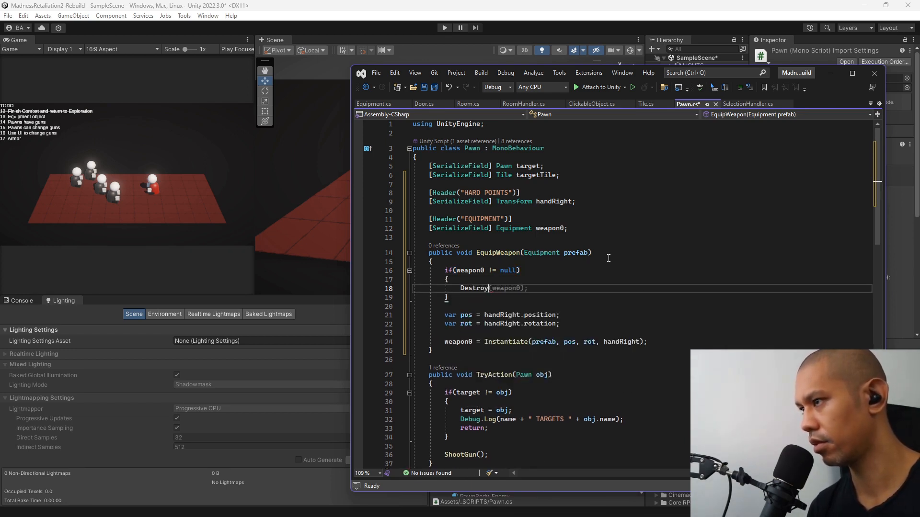
pyautogui.press('Tab')
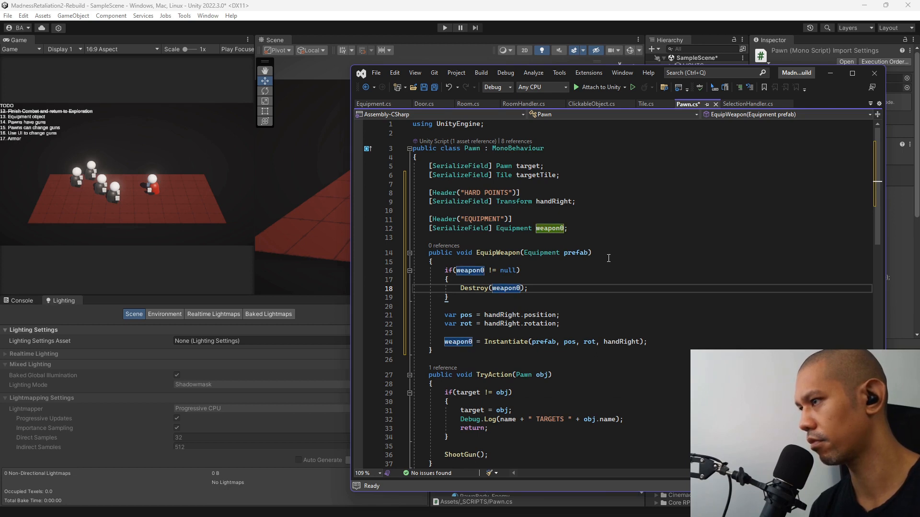
pyautogui.write('.gameObject')
pyautogui.press('Tab')
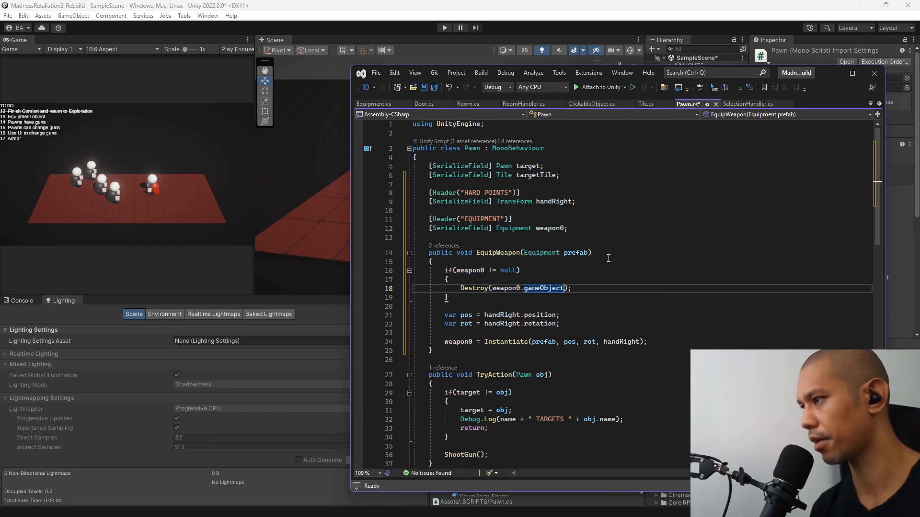
pyautogui.press('Down')
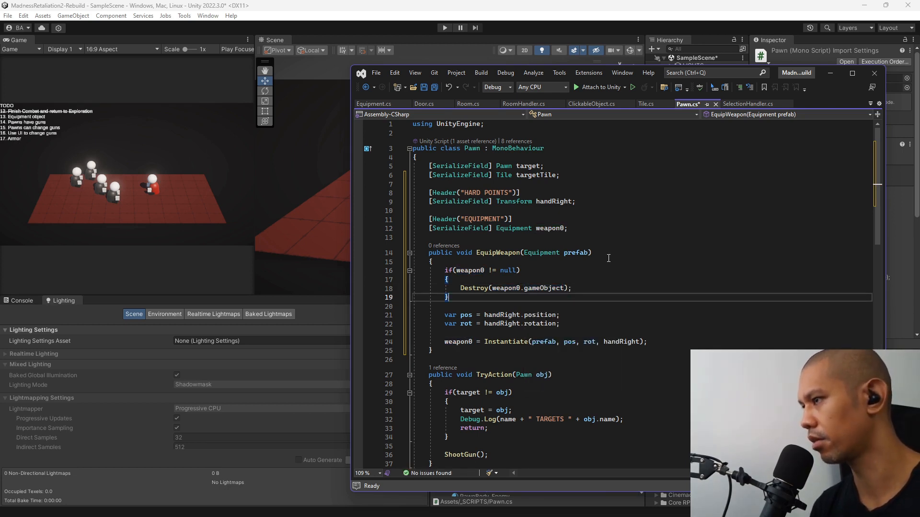
# Remove the braces around the Destroy statement to make it a single-line if body, and save the Pawn script.
pyautogui.hotkey('shift', 'Up')
pyautogui.hotkey('shift', 'End')
pyautogui.press('BackSpace')
pyautogui.press('Up')
pyautogui.hotkey('shift', 'Up')
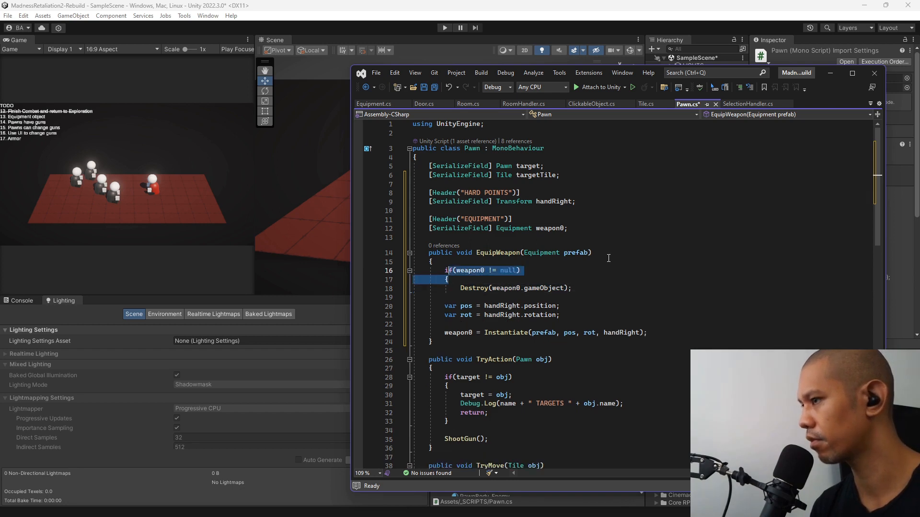
pyautogui.hotkey('shift', 'End')
pyautogui.press('BackSpace')
pyautogui.hotkey('ctrl', 's')
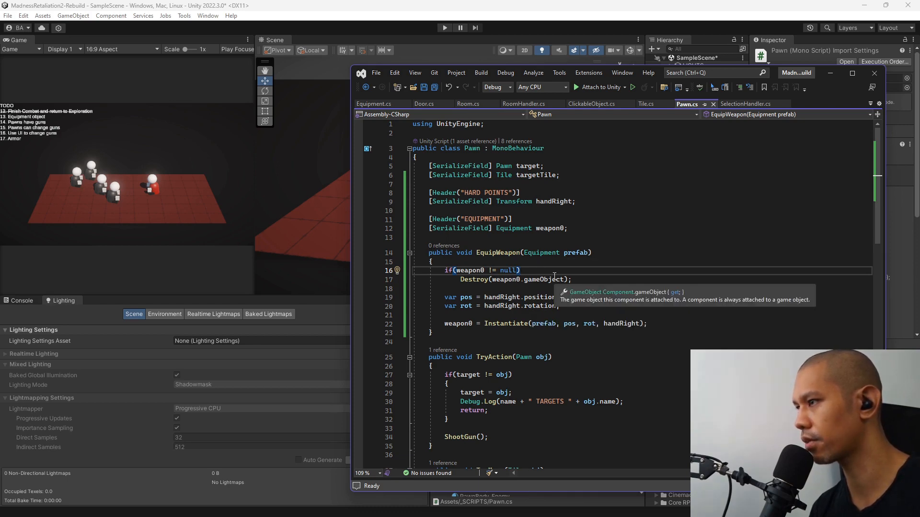
# Switch to Unity and add a TextMeshPro button as a child of Canvas Dev.
pyautogui.click(633, 6)
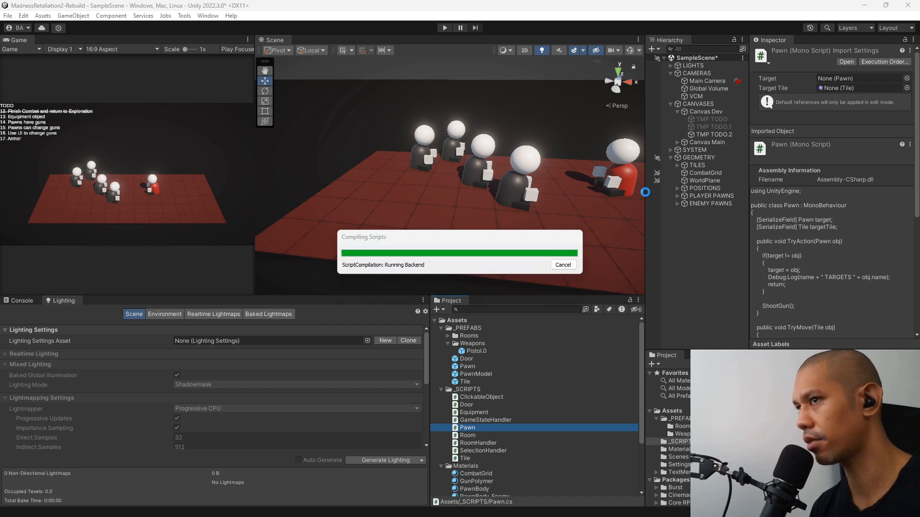
pyautogui.rightClick(699, 111)
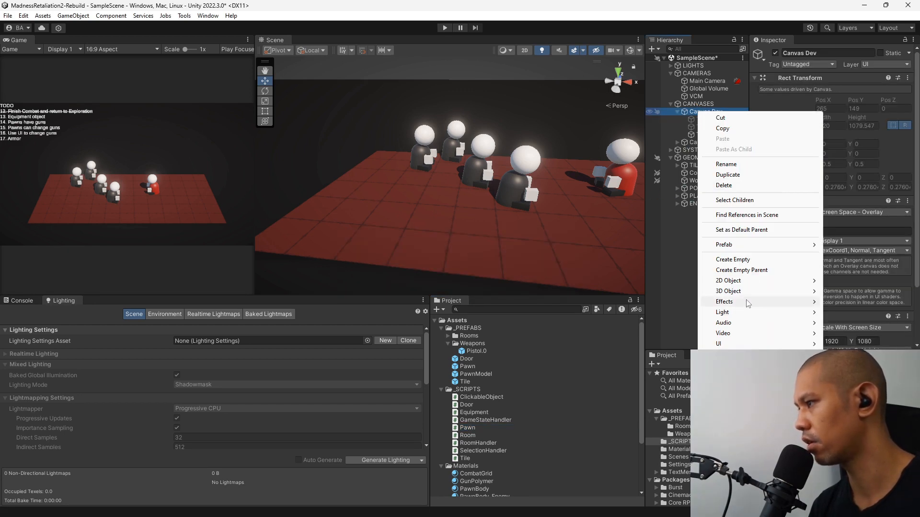
pyautogui.moveTo(718, 344)
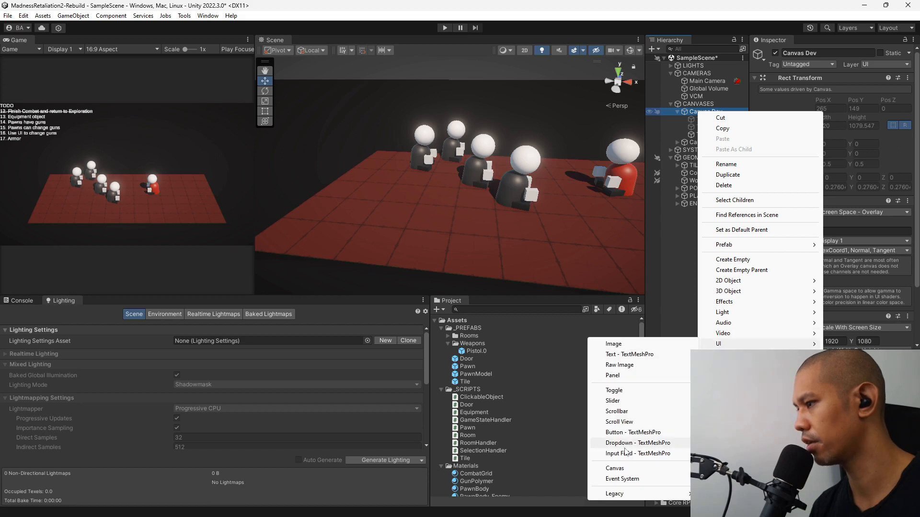
pyautogui.click(633, 432)
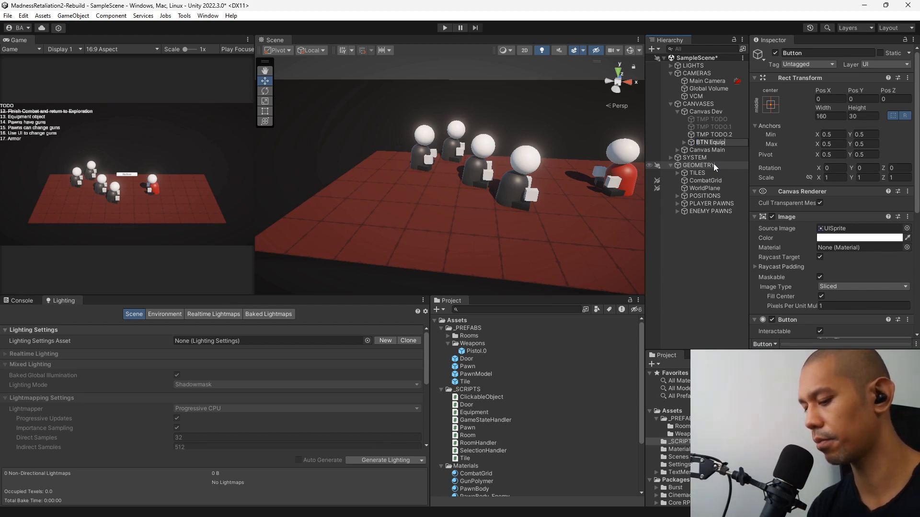
# Name the new button BTN EquipWeapon.
pyautogui.write('BTN EquipWeapon')
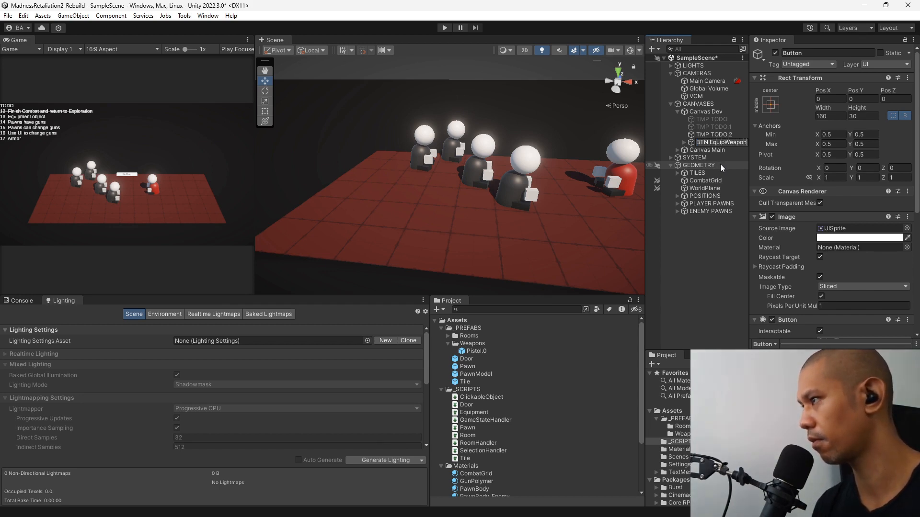
pyautogui.press('Return')
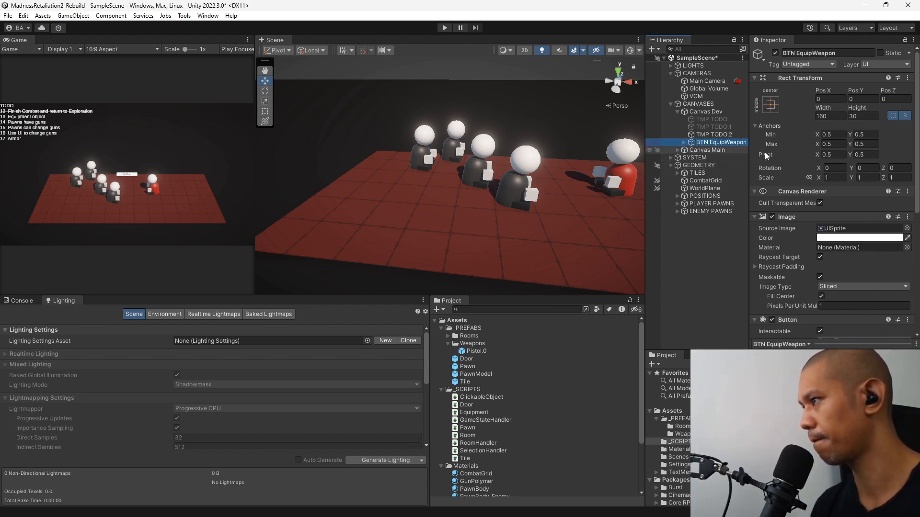
# Replace the button's label text with "P0-Equip Pistol" on its Text (TMP) child.
pyautogui.click(684, 142)
pyautogui.click(724, 152)
pyautogui.scroll(-3, 815, 192)
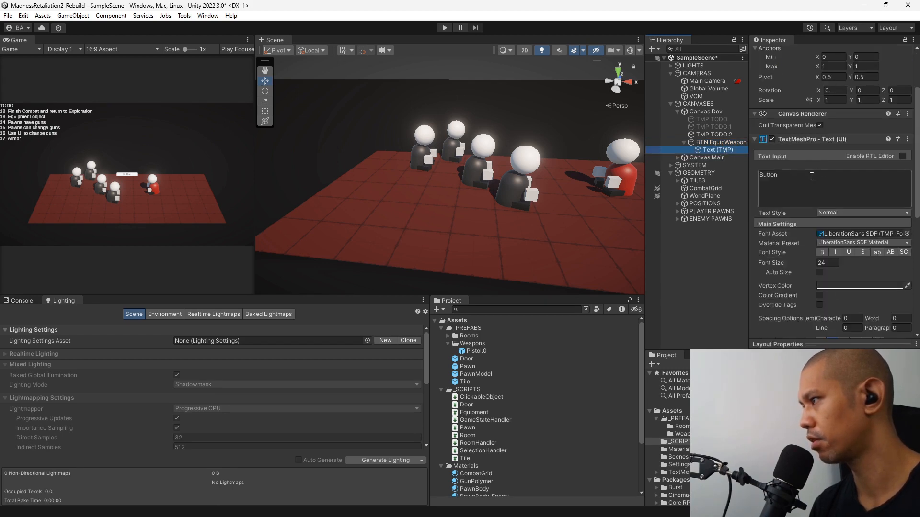
pyautogui.click(812, 181)
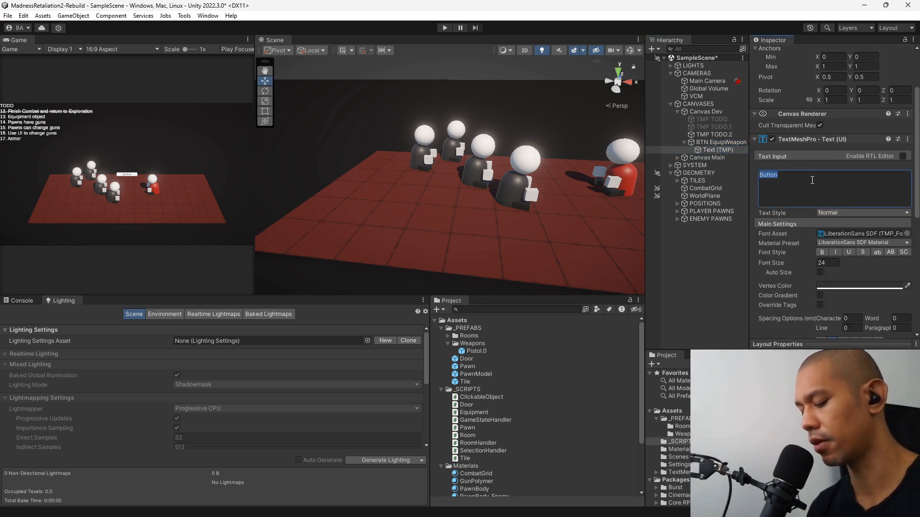
pyautogui.write('P0-')
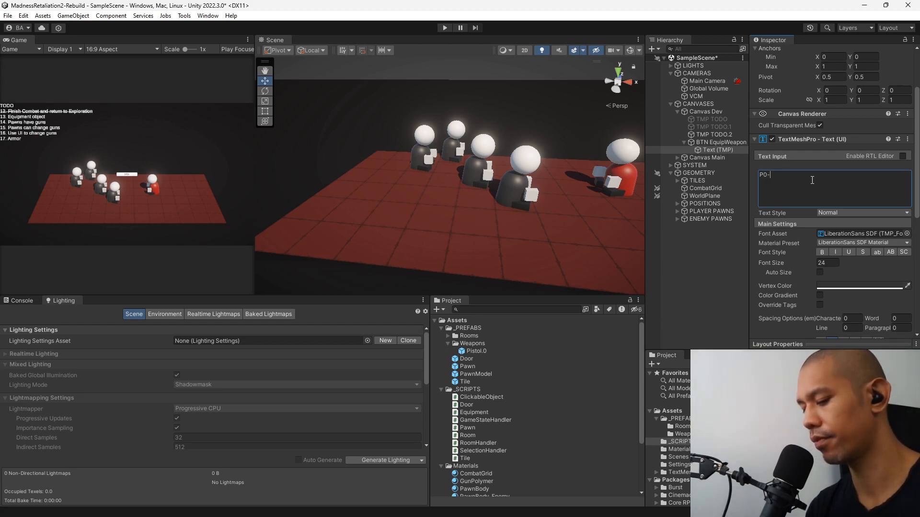
pyautogui.write('Equip Pi')
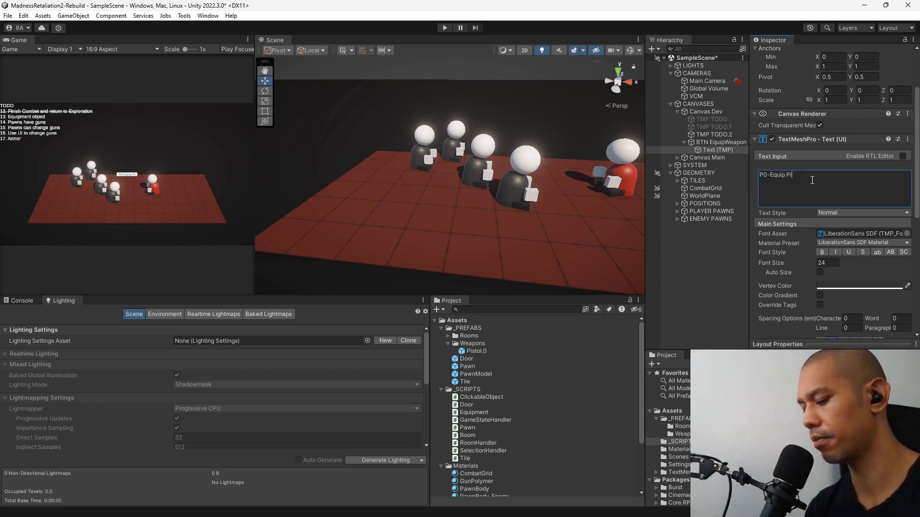
pyautogui.write('stol')
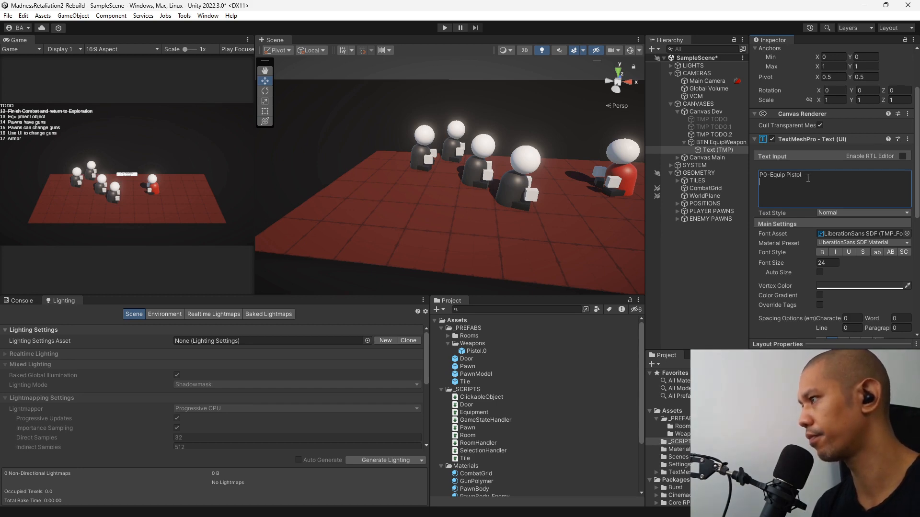
# Rename the BTN EquipWeapon object as BTN P0 EquipPistol.
pyautogui.click(717, 142)
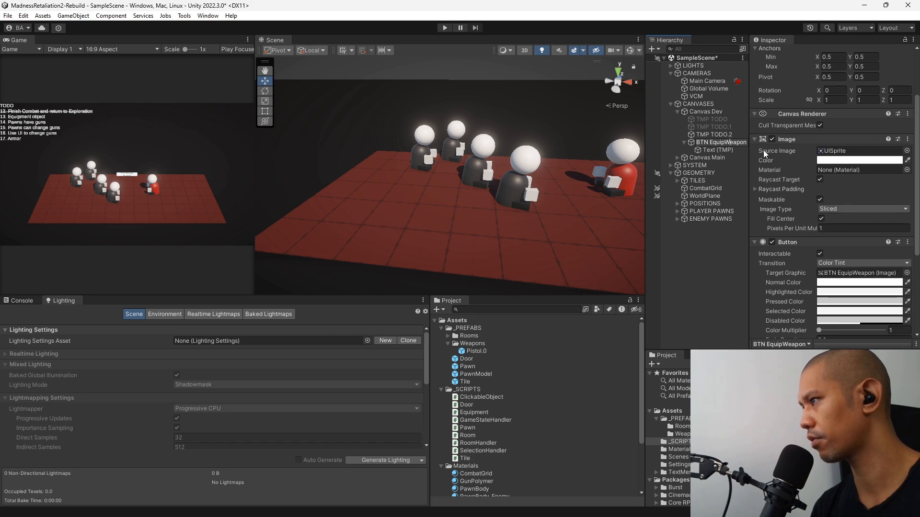
pyautogui.write('P0')
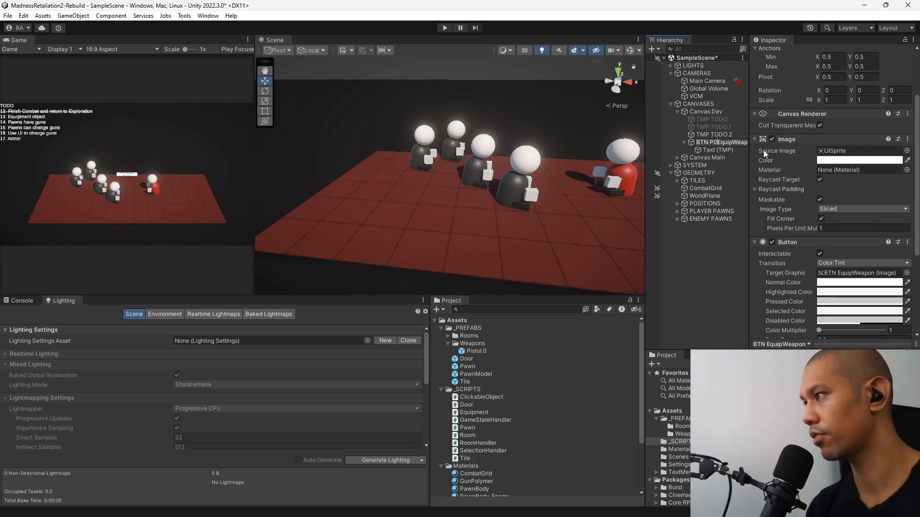
pyautogui.press('Right')
pyautogui.press('Right')
pyautogui.press('Right')
pyautogui.press('Right')
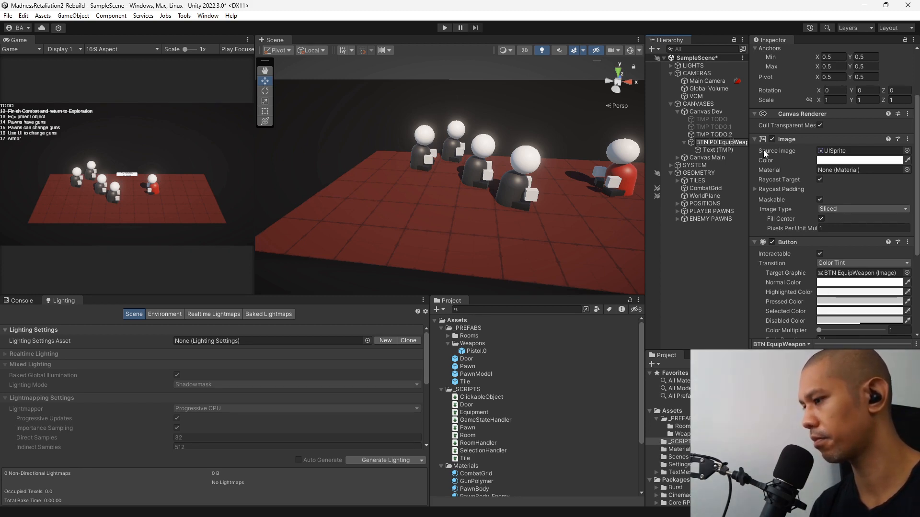
pyautogui.hotkey('shift', 'End')
pyautogui.write('Pistol')
pyautogui.press('Return')
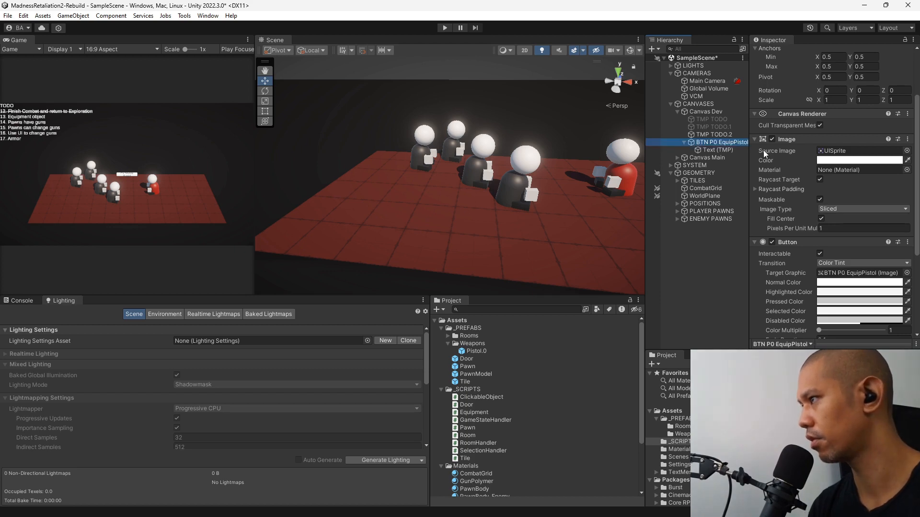
# Remove the hyphen from the button's label so it reads "P0 Equip Pistol".
pyautogui.press('Down')
pyautogui.click(770, 176)
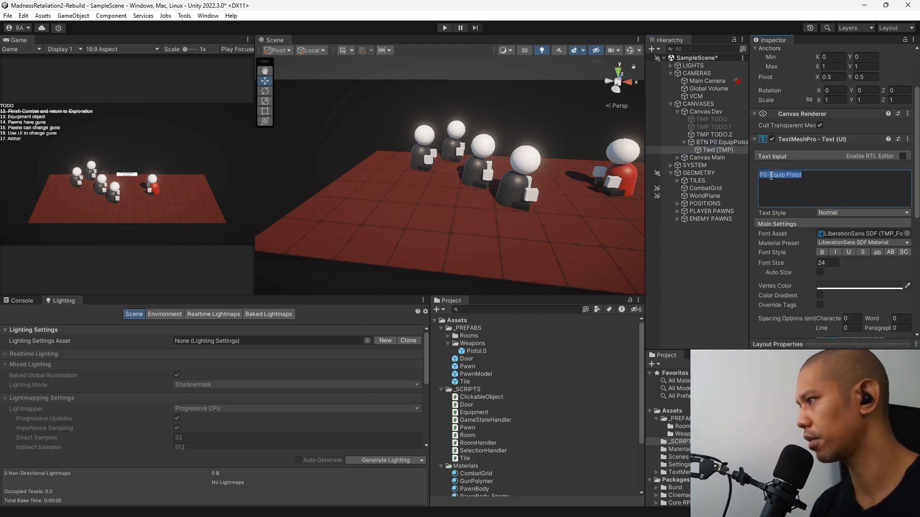
pyautogui.click(768, 176)
pyautogui.press('Delete')
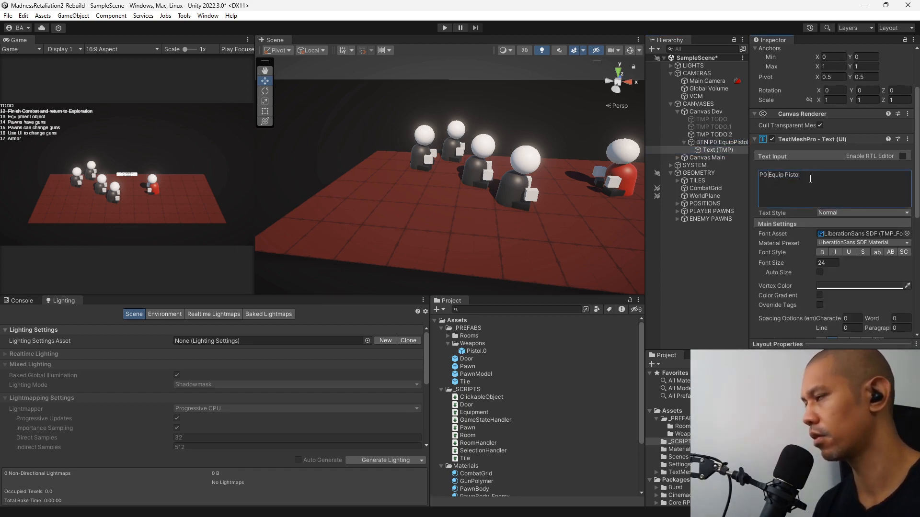
# Set the BTN P0 EquipPistol button's width to 300 and height to 100.
pyautogui.click(740, 143)
pyautogui.scroll(3, 916, 155)
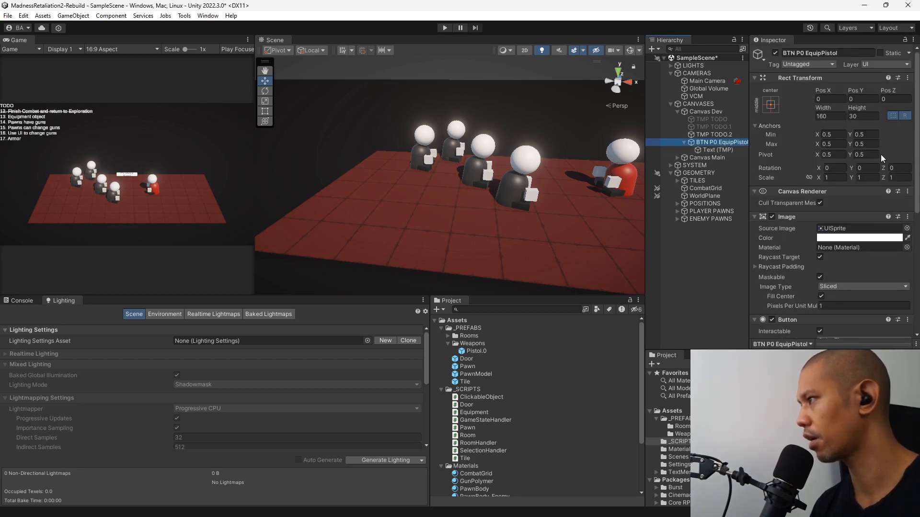
pyautogui.click(841, 116)
pyautogui.write('3')
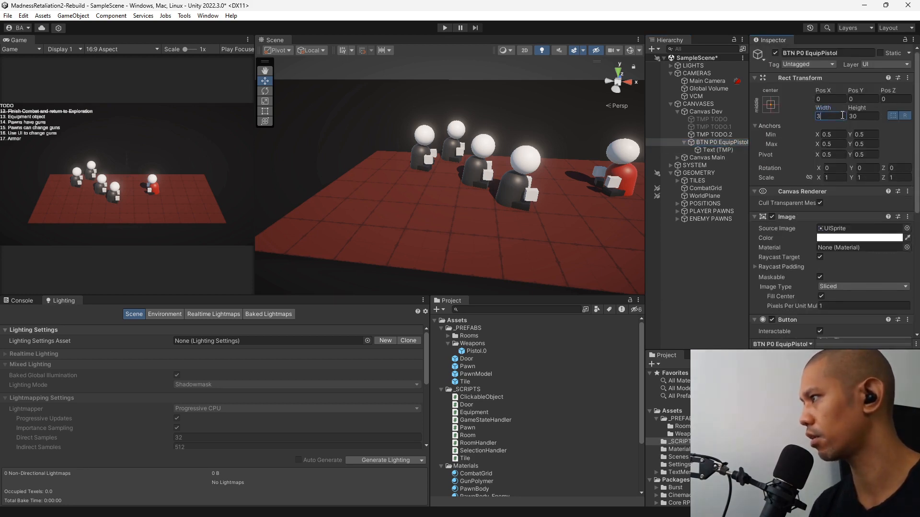
pyautogui.write('00')
pyautogui.press('Tab')
pyautogui.write('100')
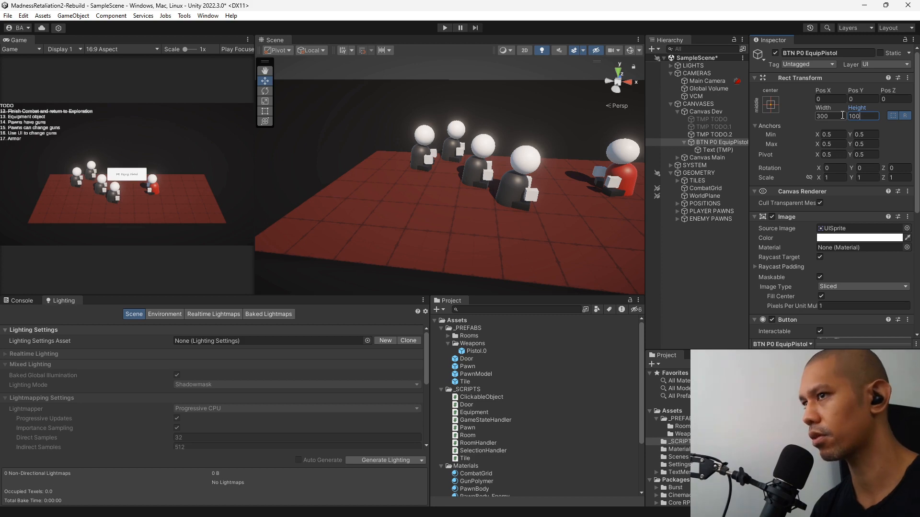
# Enable Auto Size for the button's Text (TMP) label.
pyautogui.click(718, 150)
pyautogui.scroll(-2, 804, 281)
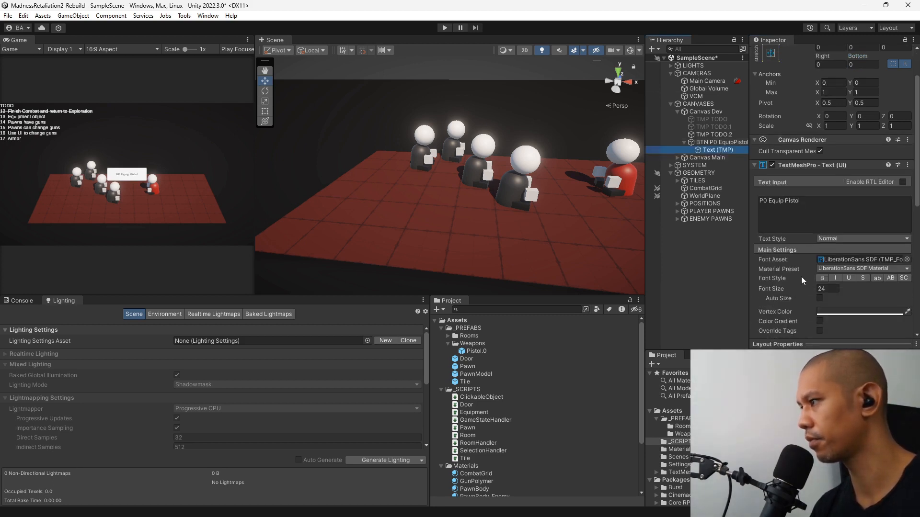
pyautogui.click(820, 299)
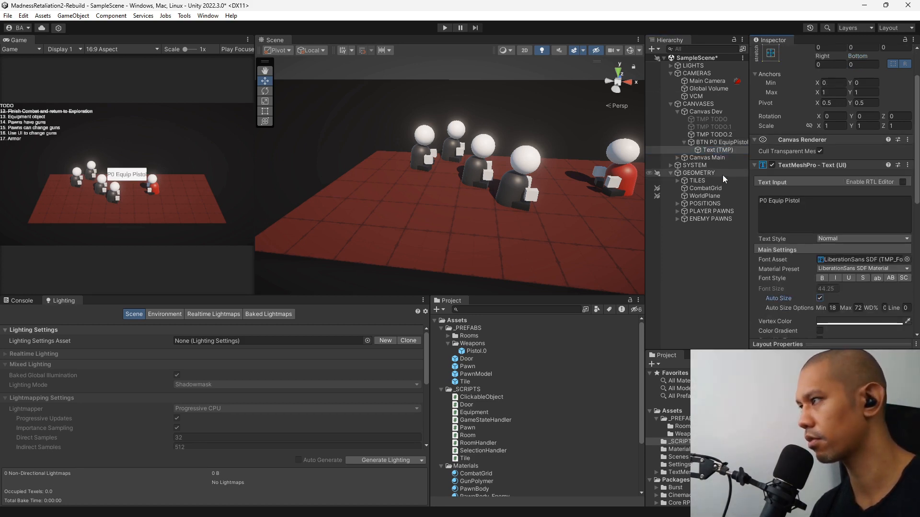
# Set the BTN P0 EquipPistol button's width to 200.
pyautogui.click(717, 142)
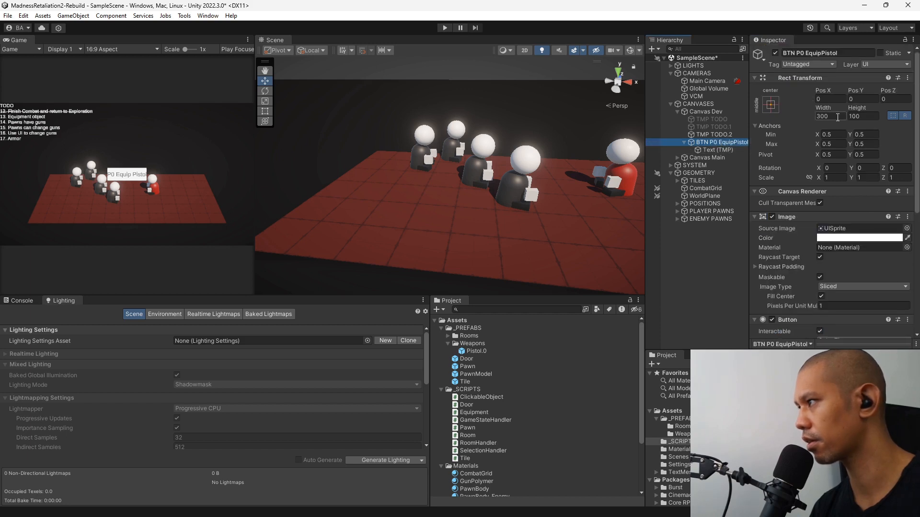
pyautogui.click(838, 116)
pyautogui.write('200')
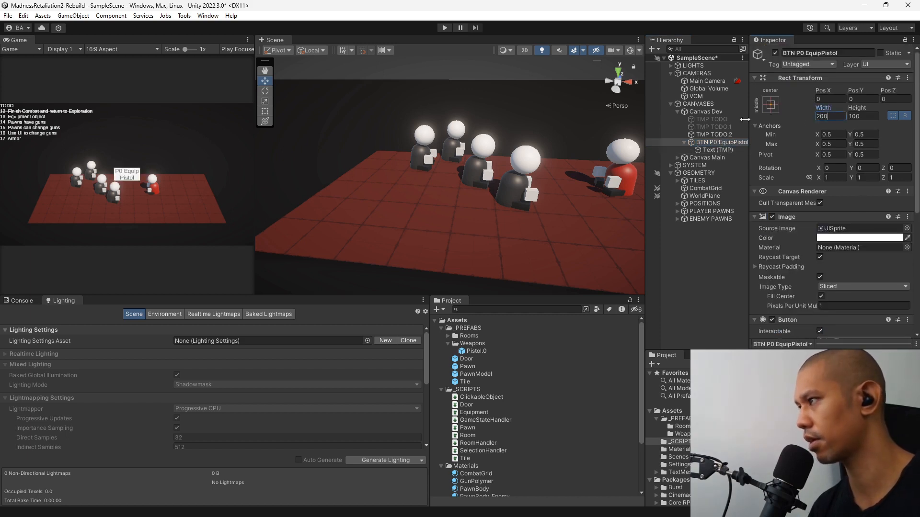
# Apply the middle-left anchor preset to the button, setting its pivot and position as well.
pyautogui.click(770, 105)
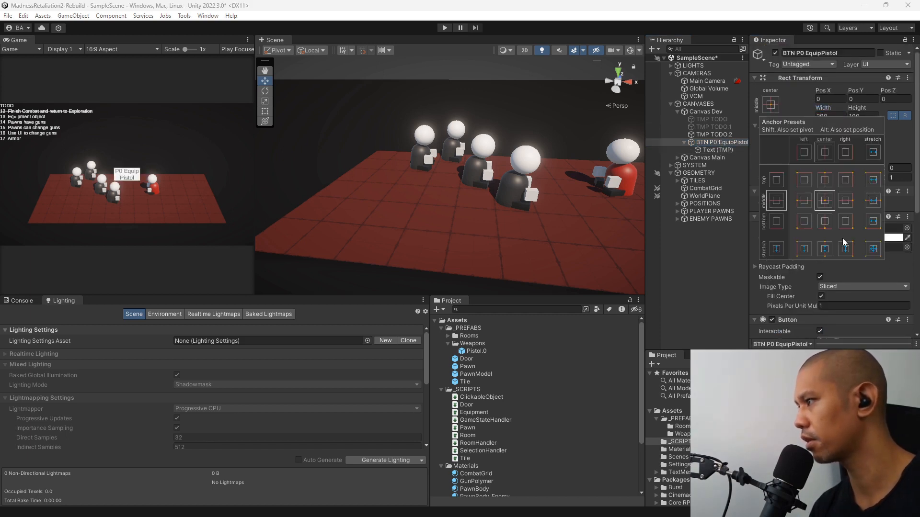
pyautogui.keyDown('alt'); pyautogui.keyDown('shift'); pyautogui.click(804, 209); pyautogui.keyUp('shift'); pyautogui.keyUp('alt')
pyautogui.click(722, 290)
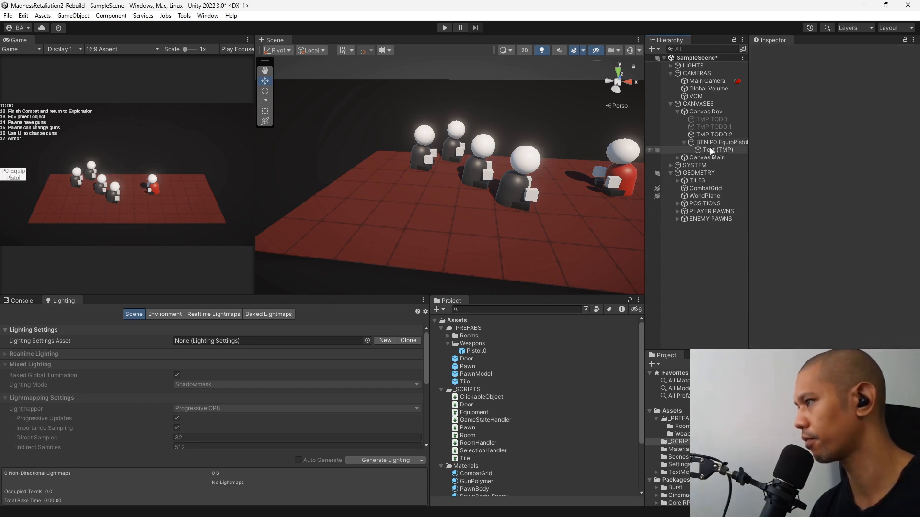
# Add an On Click event to BTN P0 EquipPistol and assign PlayerPawn.0 as its target object.
pyautogui.click(713, 142)
pyautogui.scroll(-10, 863, 216)
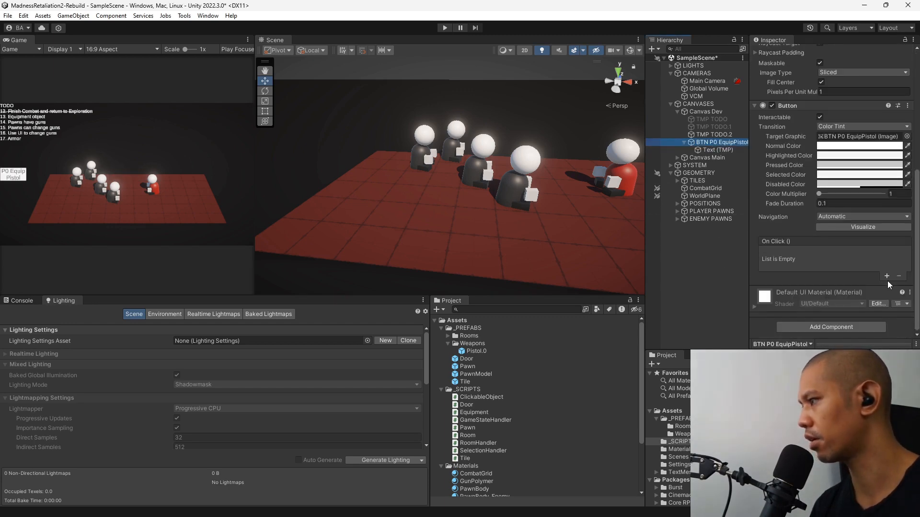
pyautogui.click(887, 277)
pyautogui.click(677, 212)
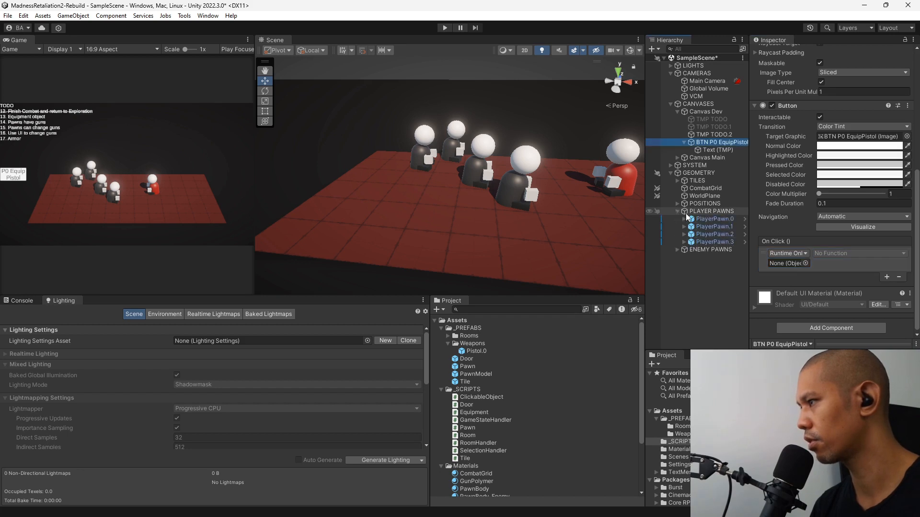
pyautogui.moveTo(717, 220); pyautogui.dragTo(788, 263)
# Make the On Click event call Pawn.EquipWeapon with the Pistol.0 prefab as its Equipment argument.
pyautogui.click(835, 254)
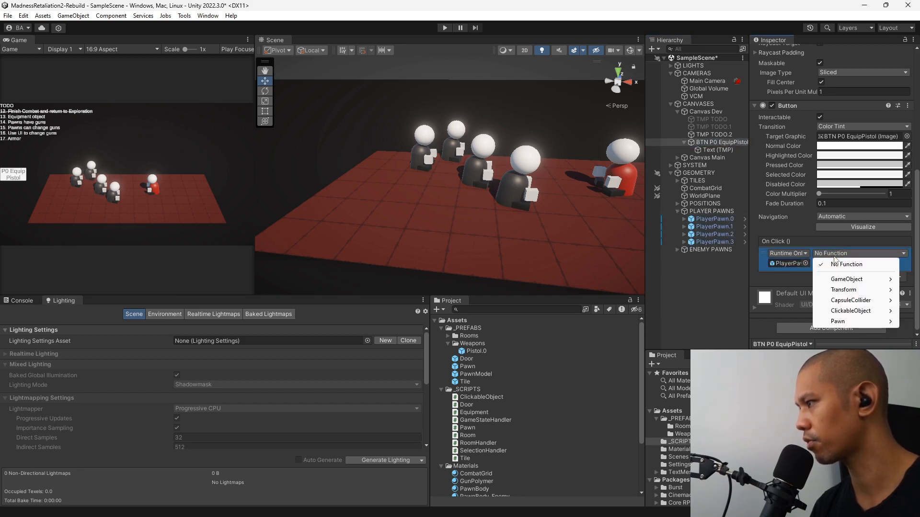
pyautogui.moveTo(843, 322)
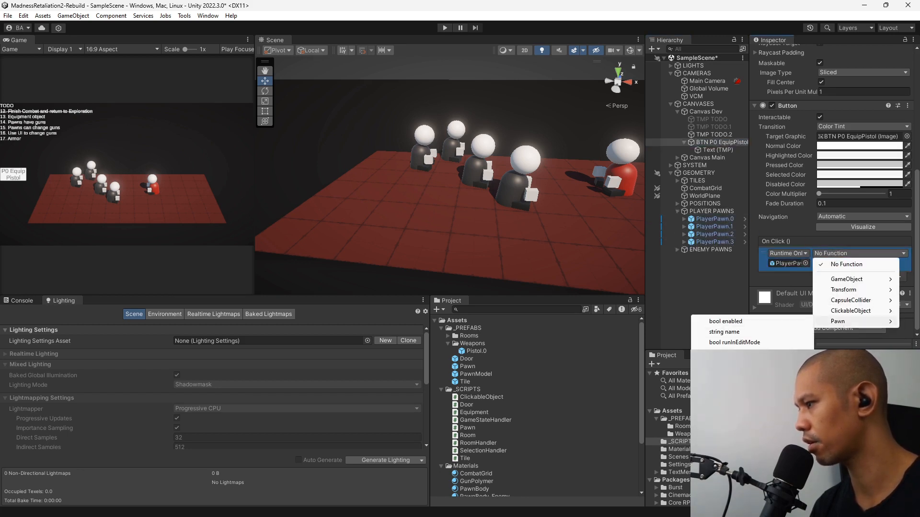
pyautogui.click(740, 406)
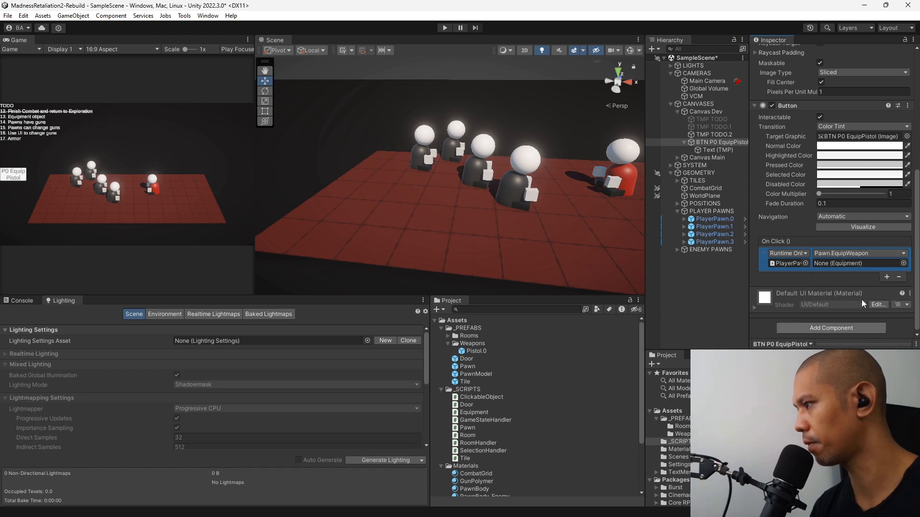
pyautogui.moveTo(470, 353); pyautogui.dragTo(857, 265)
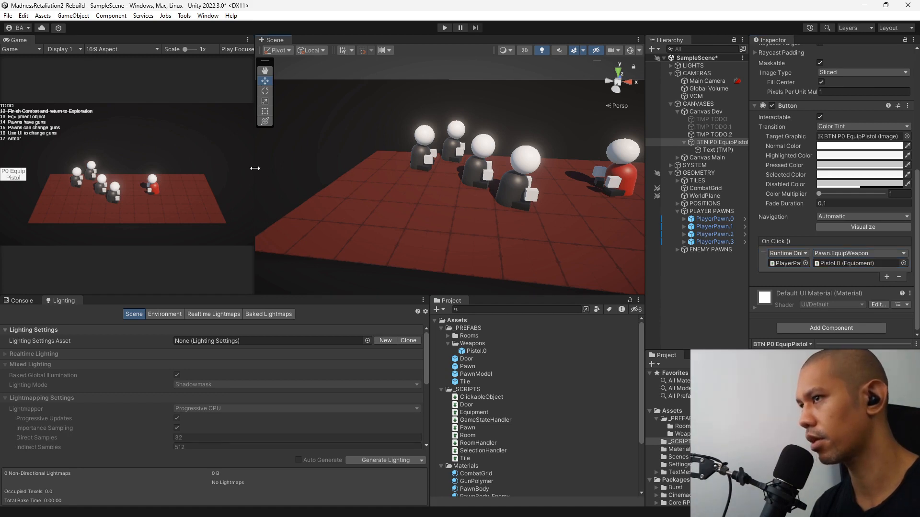
# Enlarge the Game view and play-test the P0 Equip Pistol button after ending combat, stopping play mode when done.
pyautogui.moveTo(255, 169); pyautogui.dragTo(545, 187)
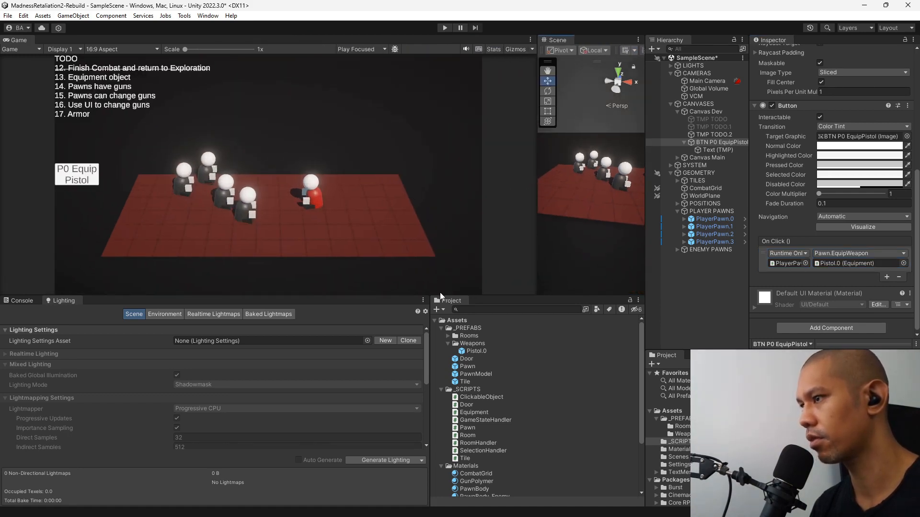
pyautogui.moveTo(440, 296); pyautogui.dragTo(437, 354)
pyautogui.hotkey('ctrl', 'p')
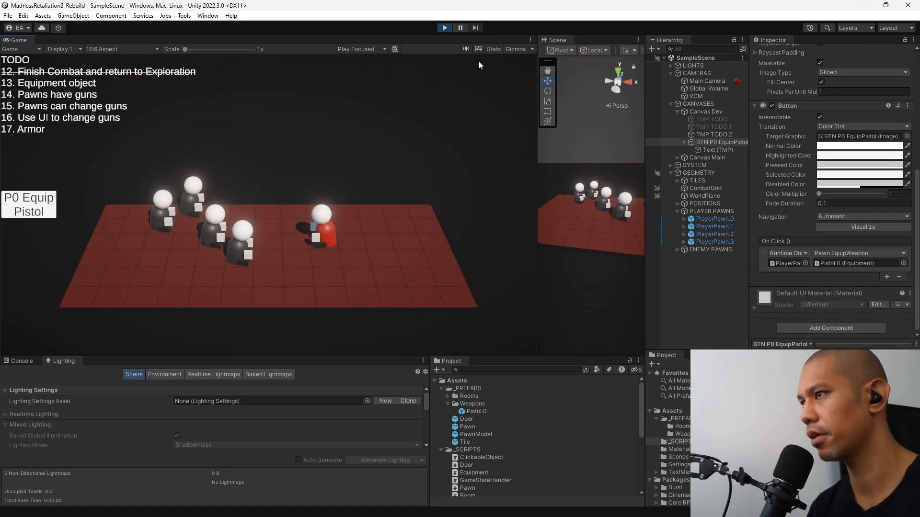
pyautogui.click(270, 212)
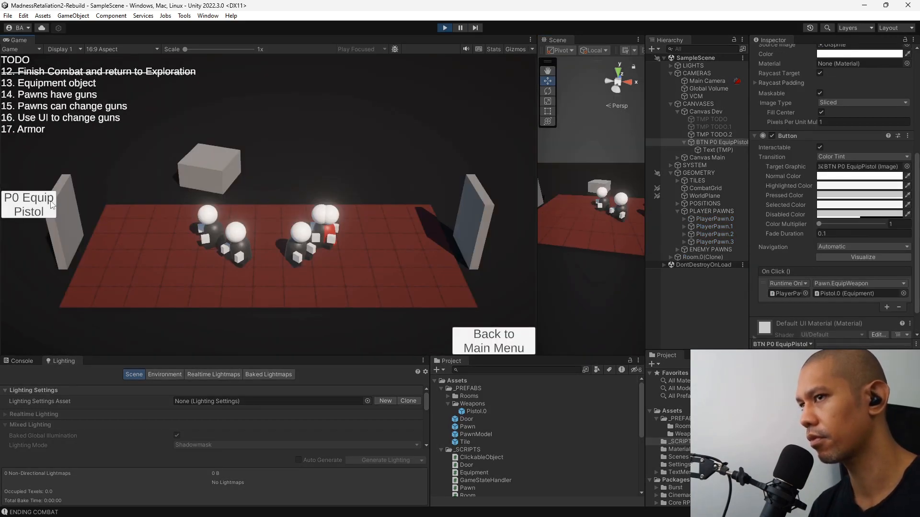
pyautogui.click(33, 204)
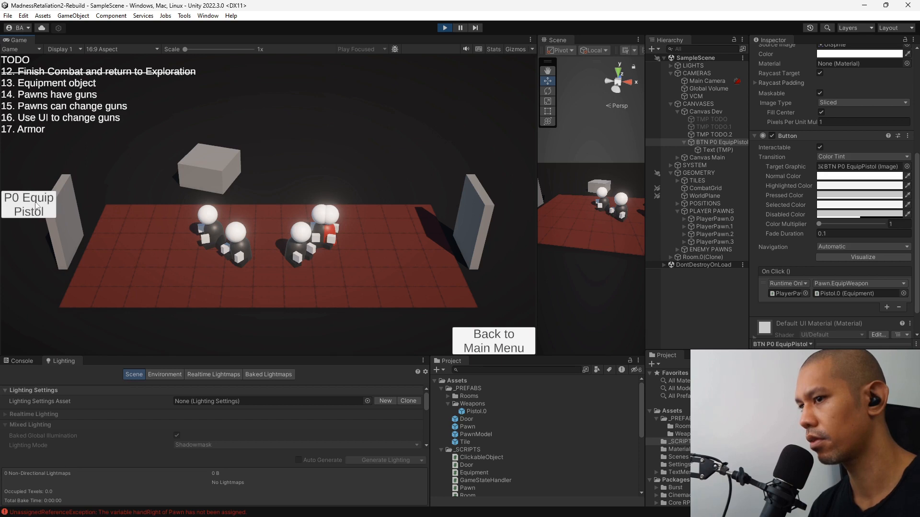
pyautogui.click(445, 27)
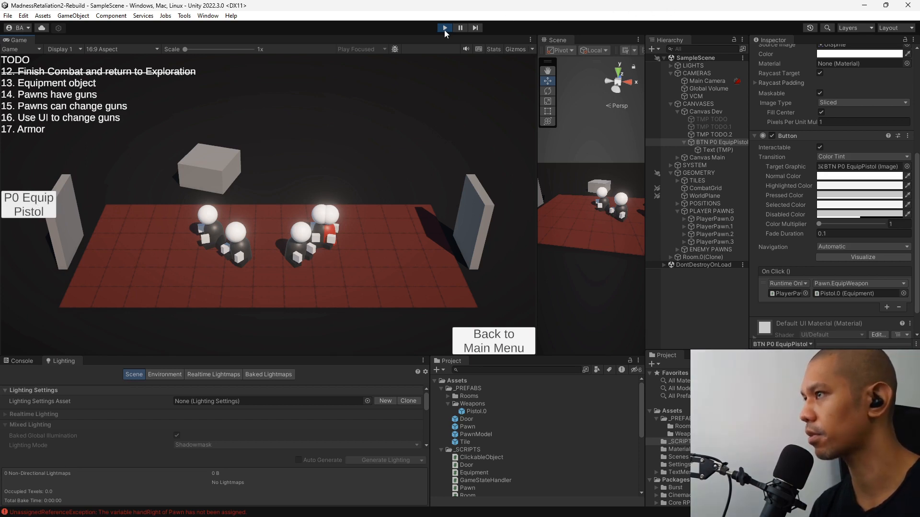
# Assign PawnModel's handRight transform to the Hand Right field of the Pawn prefab's script, then return to SampleScene.
pyautogui.click(726, 219)
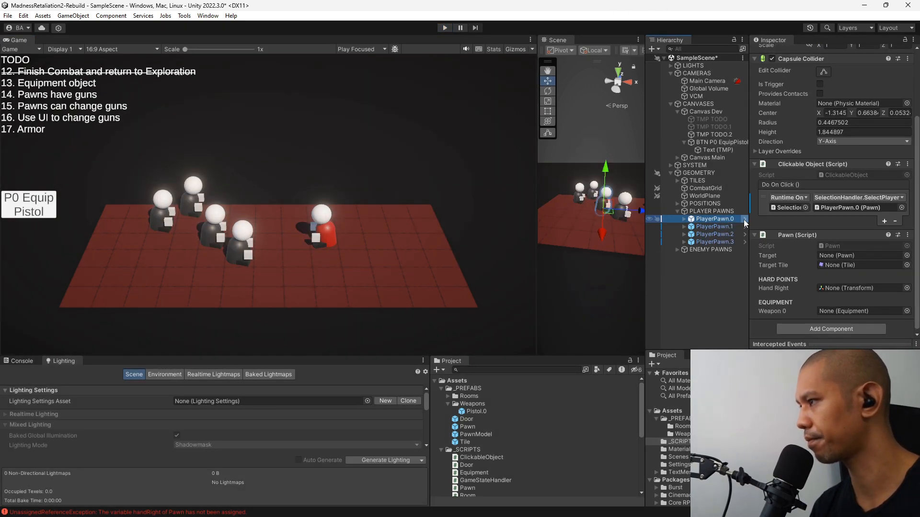
pyautogui.click(745, 219)
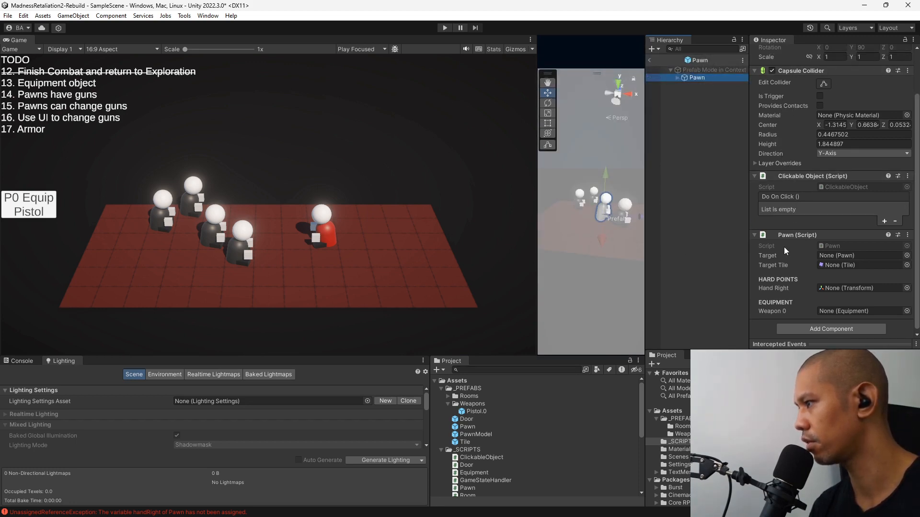
pyautogui.click(677, 77)
pyautogui.click(685, 85)
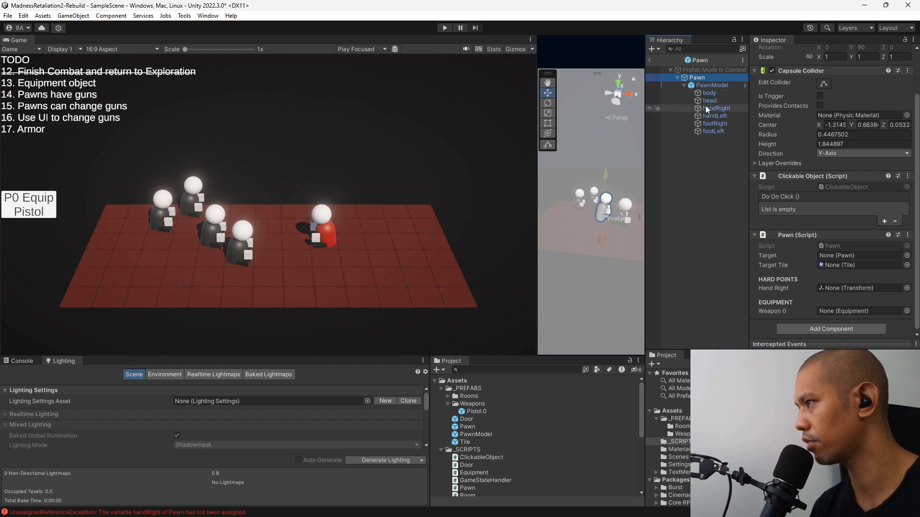
pyautogui.moveTo(709, 108); pyautogui.dragTo(831, 288)
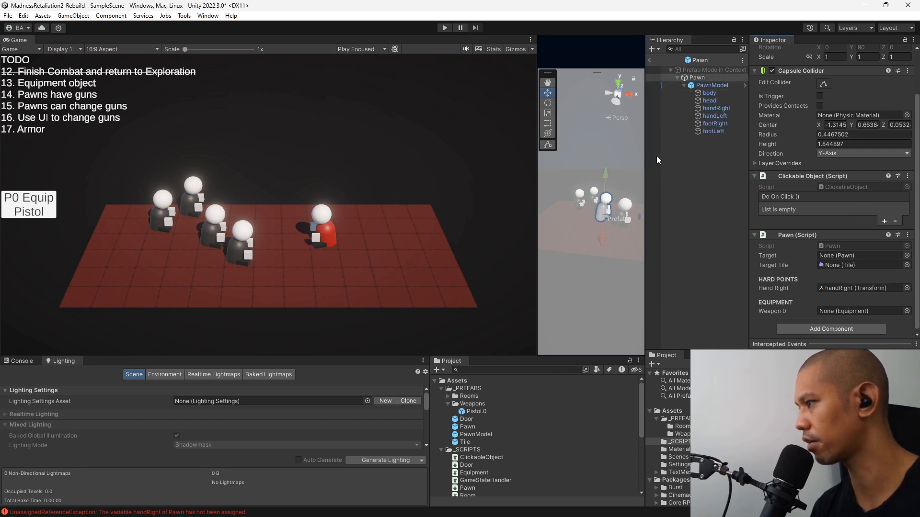
pyautogui.click(651, 59)
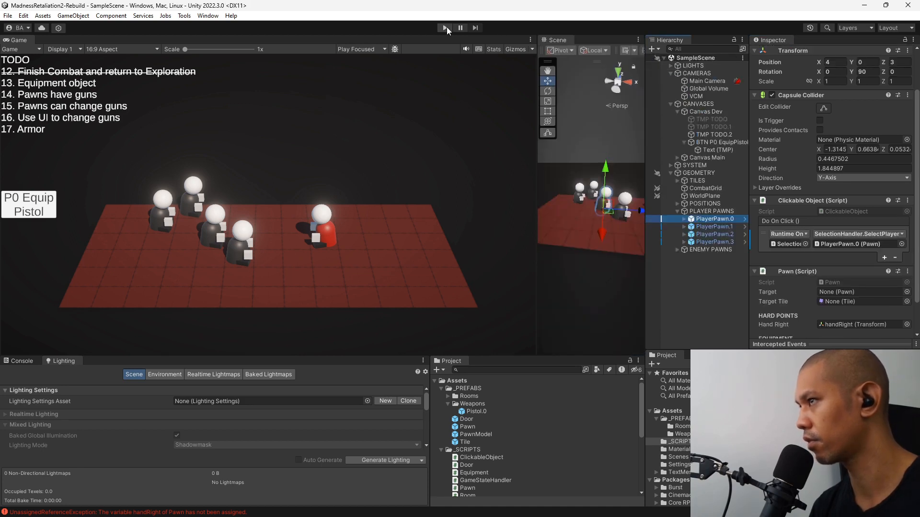
# Play-test a new game with the P0 Equip Pistol button and examine PlayerPawn.0's right hand up close in an enlarged Scene view.
pyautogui.click(445, 27)
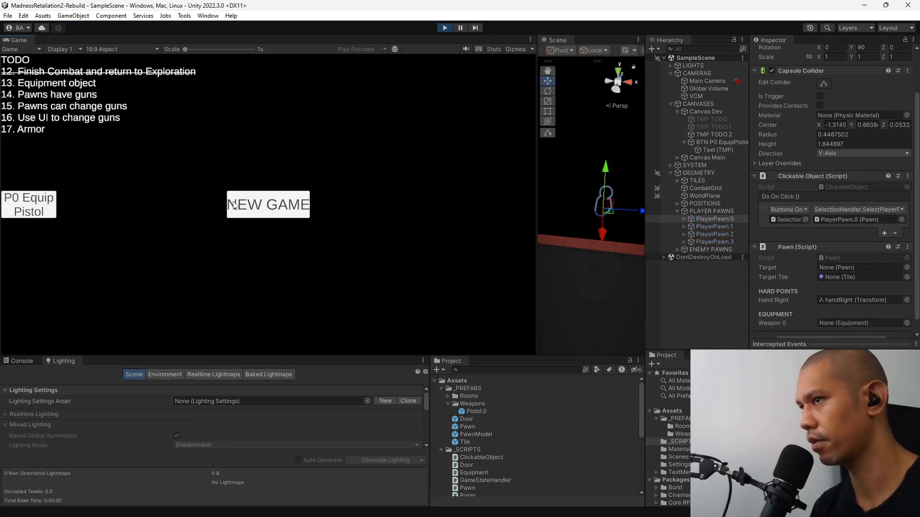
pyautogui.click(234, 205)
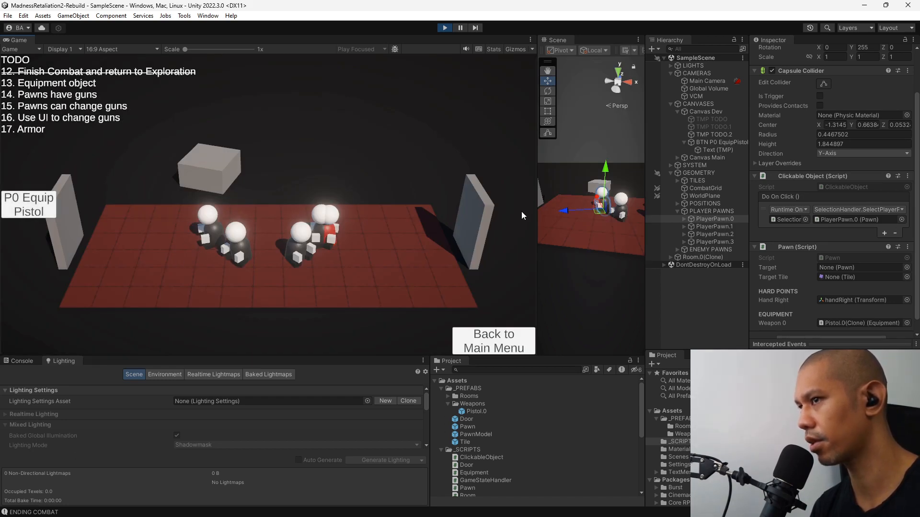
pyautogui.moveTo(537, 214); pyautogui.dragTo(294, 219)
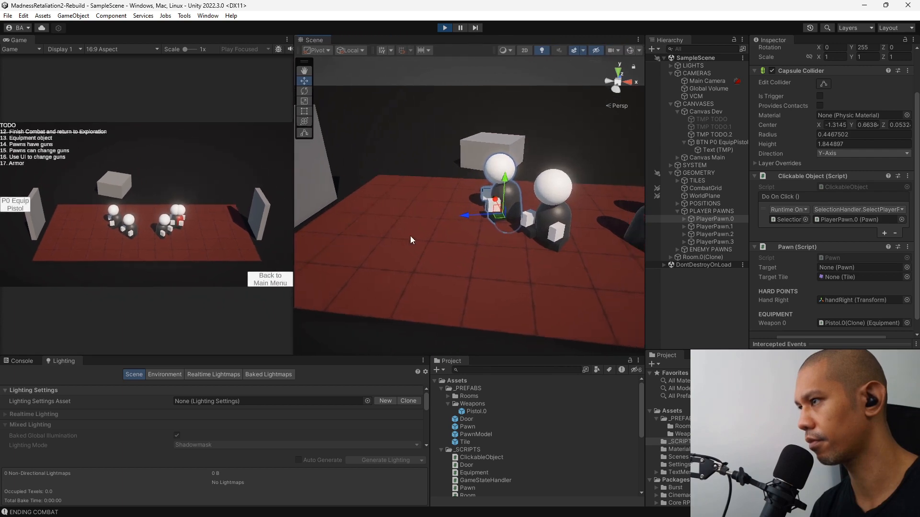
pyautogui.moveTo(410, 240); pyautogui.dragTo(643, 243, button='right')
pyautogui.press('f')
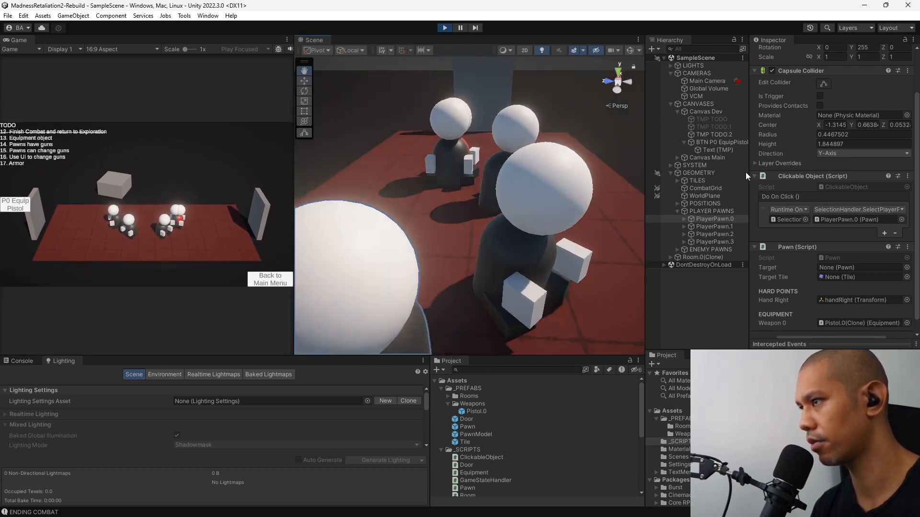
pyautogui.moveTo(441, 232); pyautogui.dragTo(496, 230, button='middle')
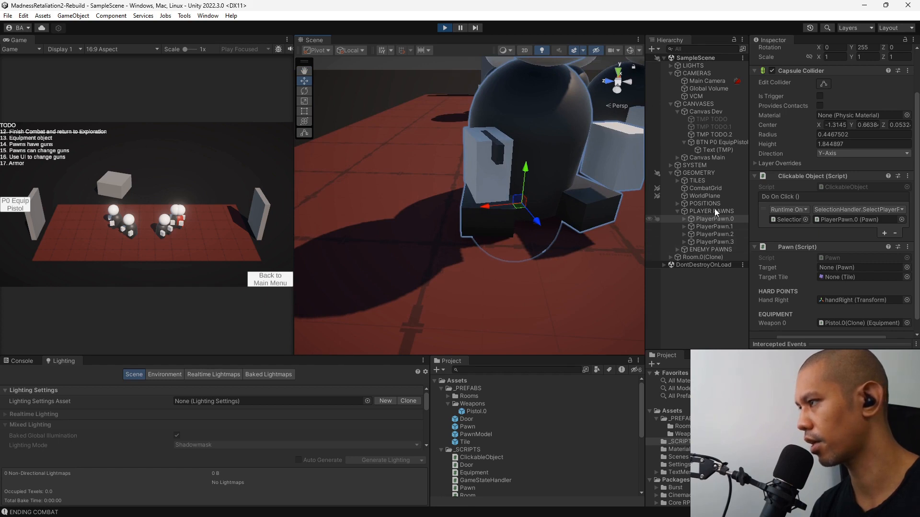
# Inspect the transforms of the spawned pistol and its parent handRight, then stop play mode.
pyautogui.click(503, 162)
pyautogui.click(731, 258)
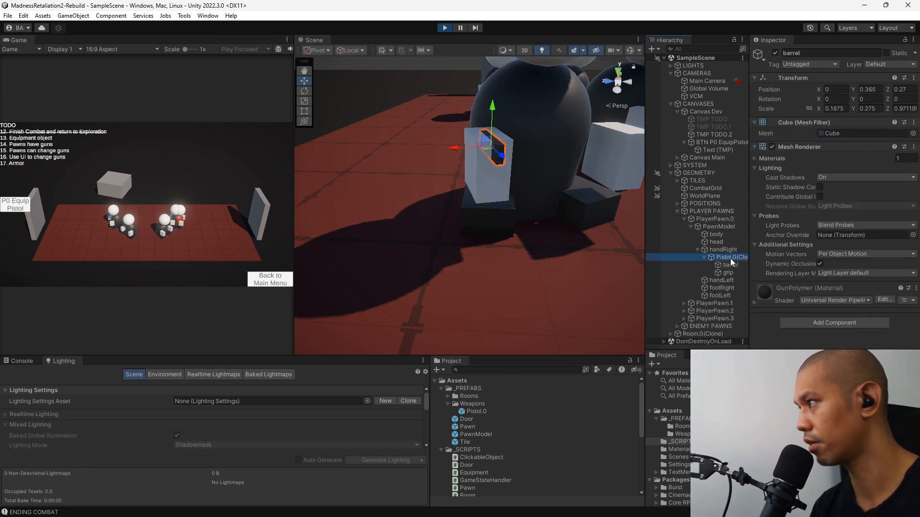
pyautogui.click(729, 249)
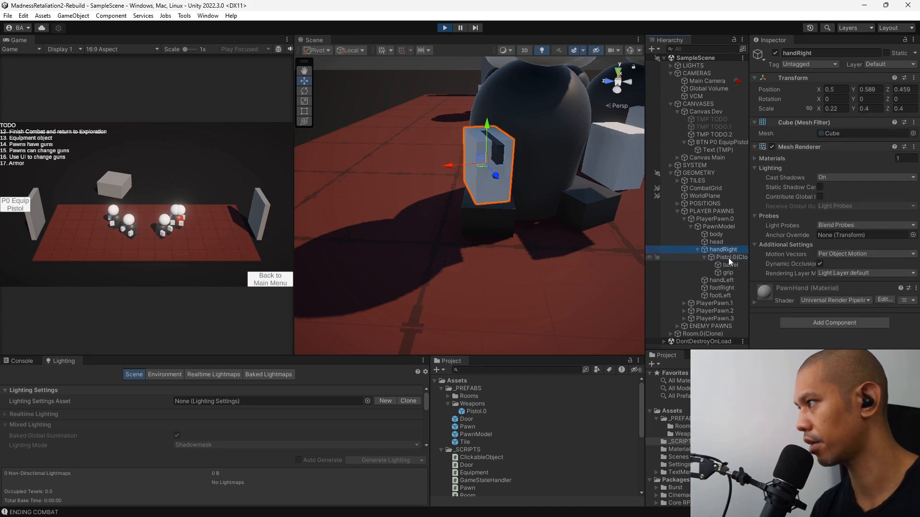
pyautogui.click(729, 258)
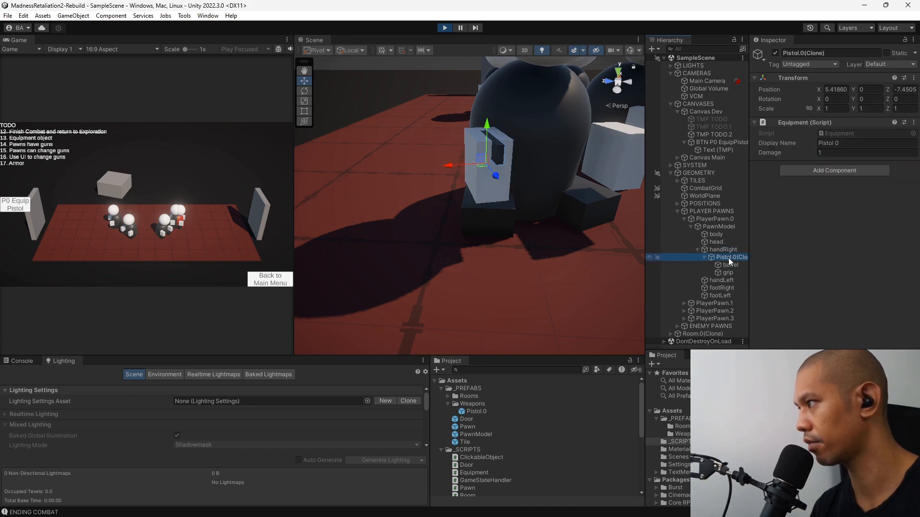
pyautogui.click(440, 28)
# Switch to Visual Studio and end EquipWeapon's Instantiate call after rot in Pawn.cs, moving handRight to a new line starting with weapon0.
pyautogui.hotkey('alt', 'Tab')
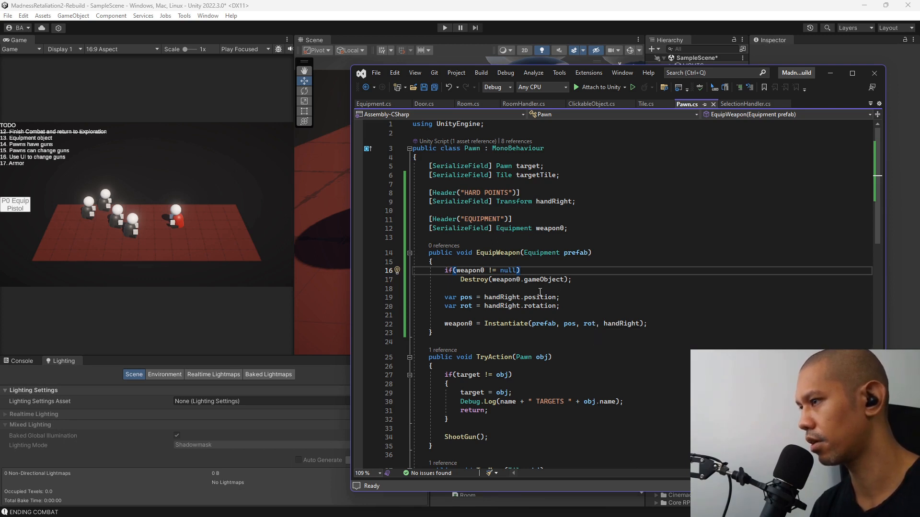
pyautogui.click(596, 323)
pyautogui.write(');')
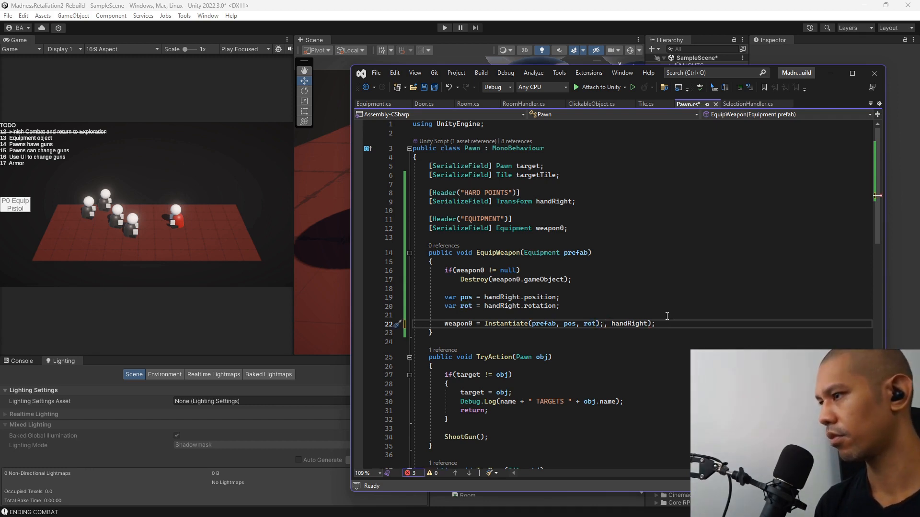
pyautogui.press('Return')
pyautogui.write('weapon')
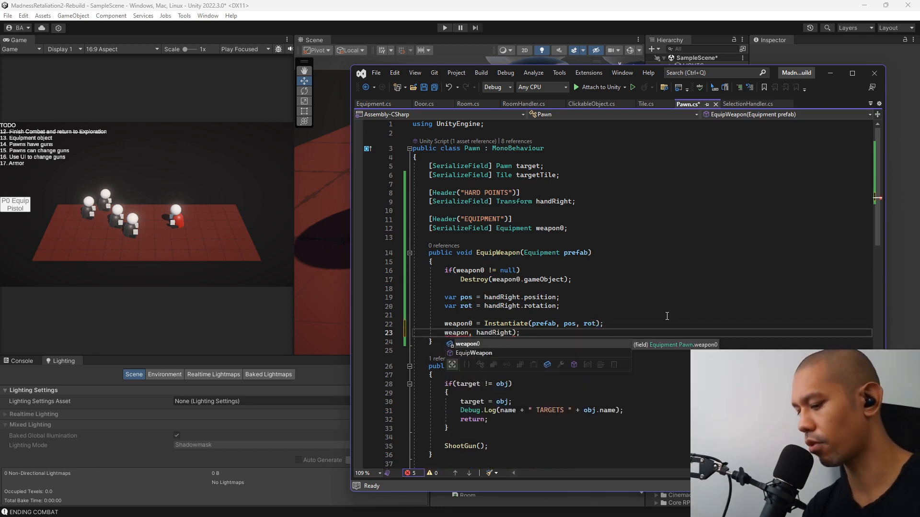
pyautogui.write('0.')
pyautogui.press('Delete')
pyautogui.press('Delete')
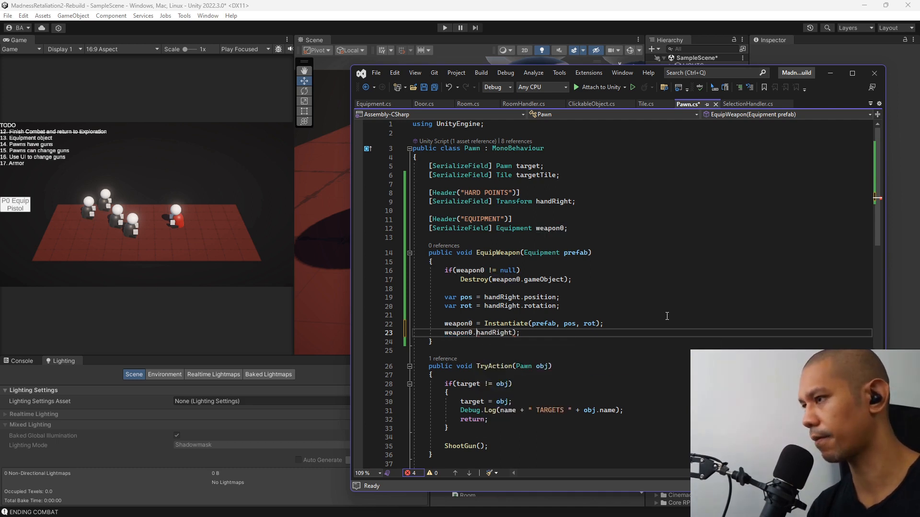
pyautogui.press('Left')
pyautogui.press('BackSpace')
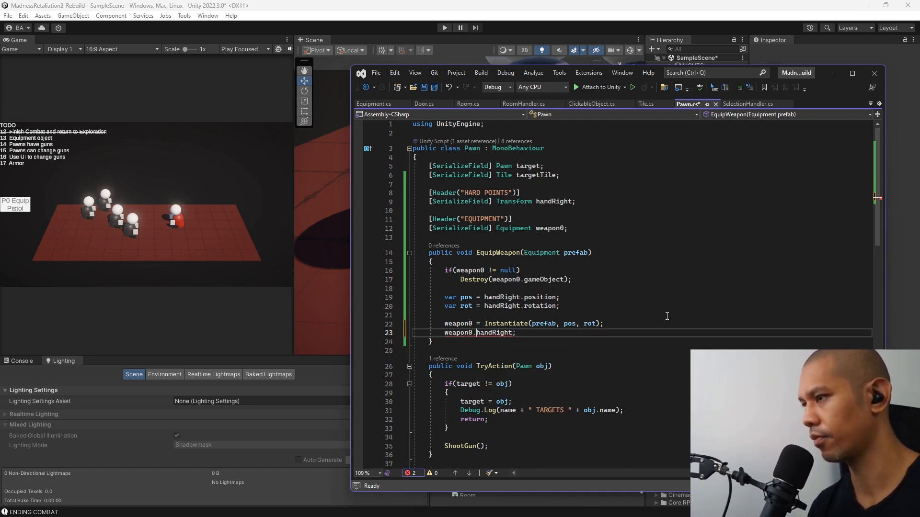
# Complete the new line as weapon0.transform.parent = handRight; and save Pawn.cs.
pyautogui.write('transf')
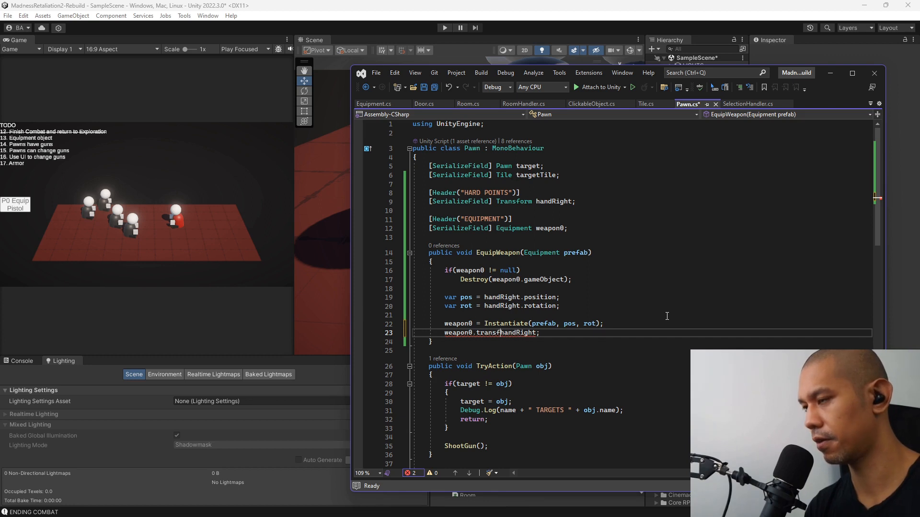
pyautogui.write('orm =')
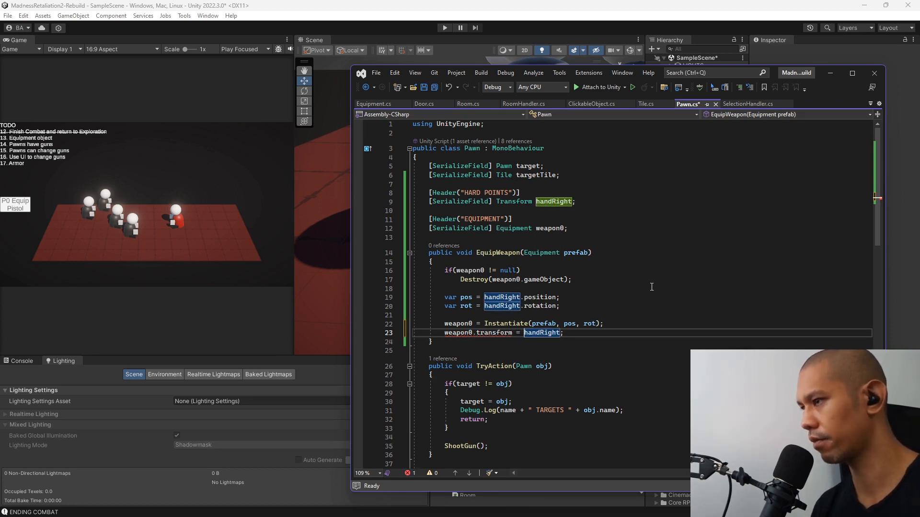
pyautogui.moveTo(468, 336)
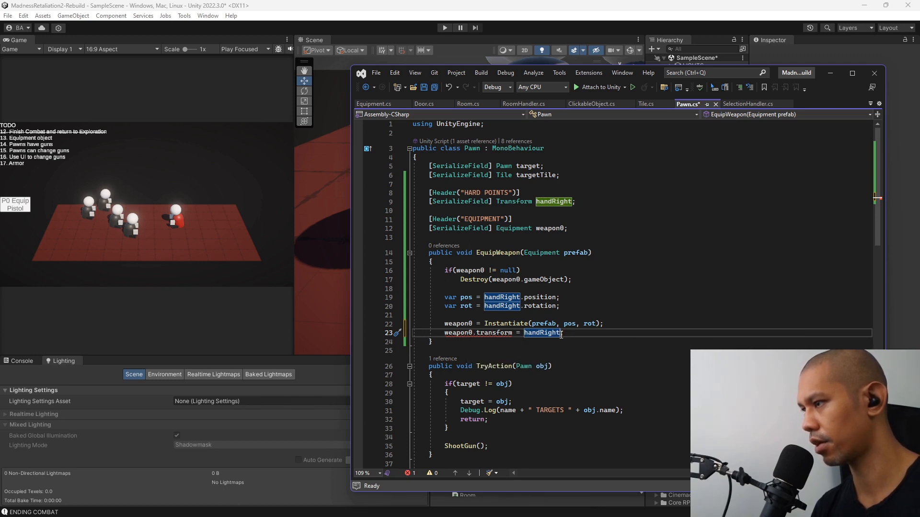
pyautogui.write('.pare')
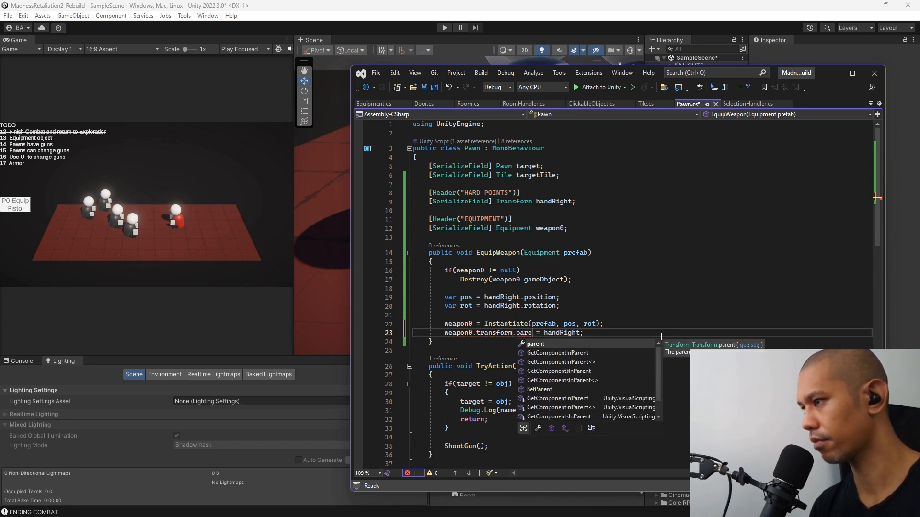
pyautogui.press('Tab')
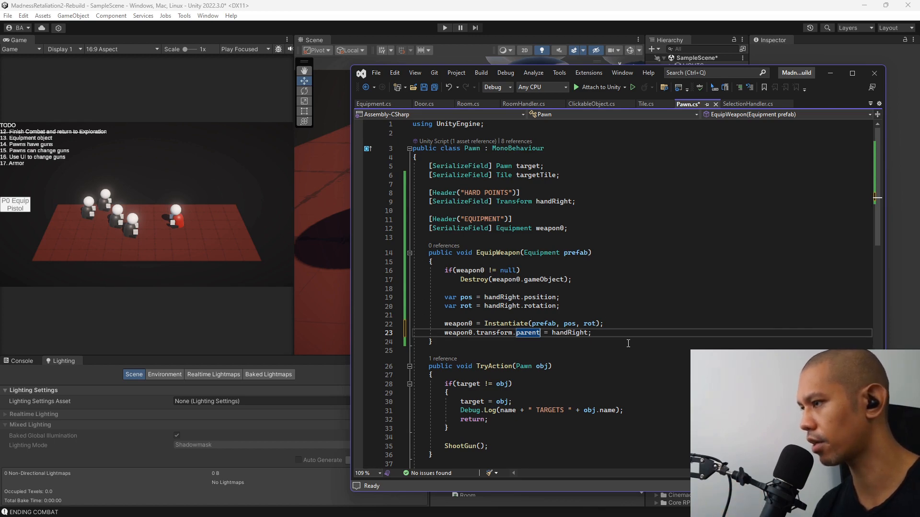
pyautogui.keyDown('ctrl'); pyautogui.scroll(2, 629, 344); pyautogui.keyUp('ctrl')
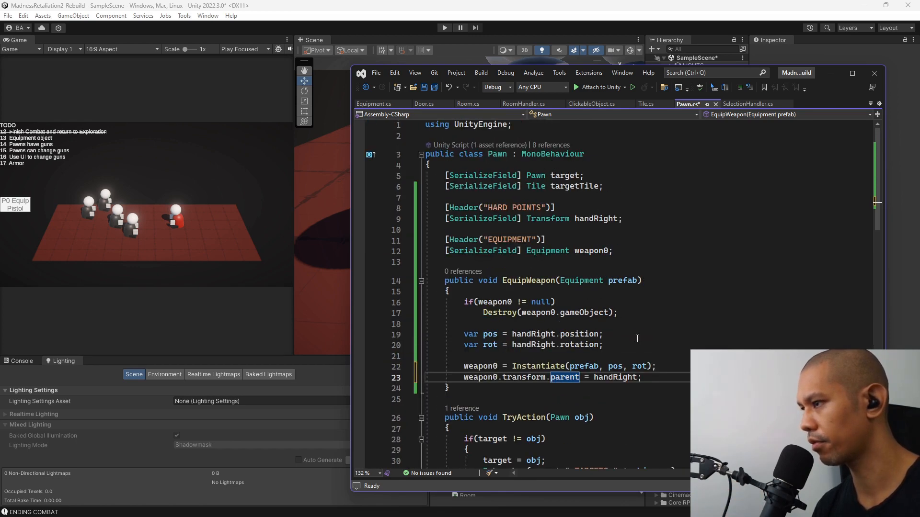
pyautogui.keyDown('ctrl'); pyautogui.scroll(1, 637, 339); pyautogui.keyUp('ctrl')
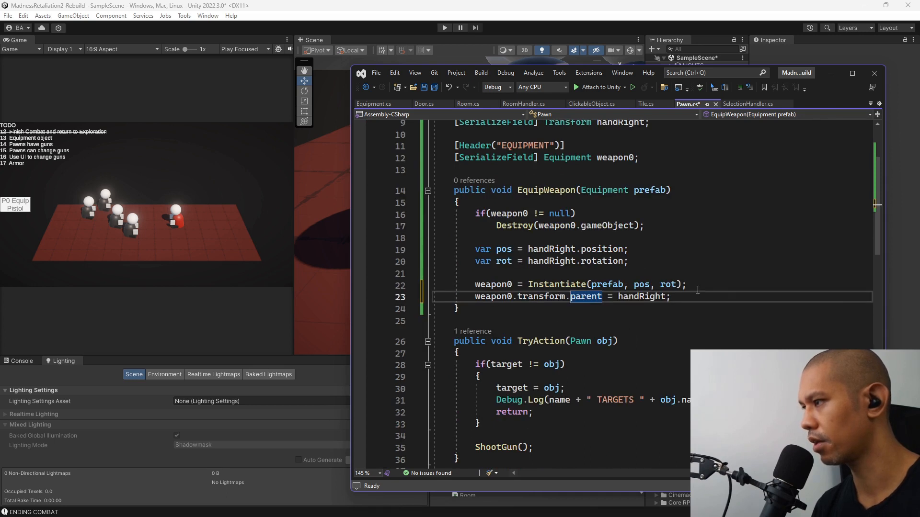
pyautogui.write('p')
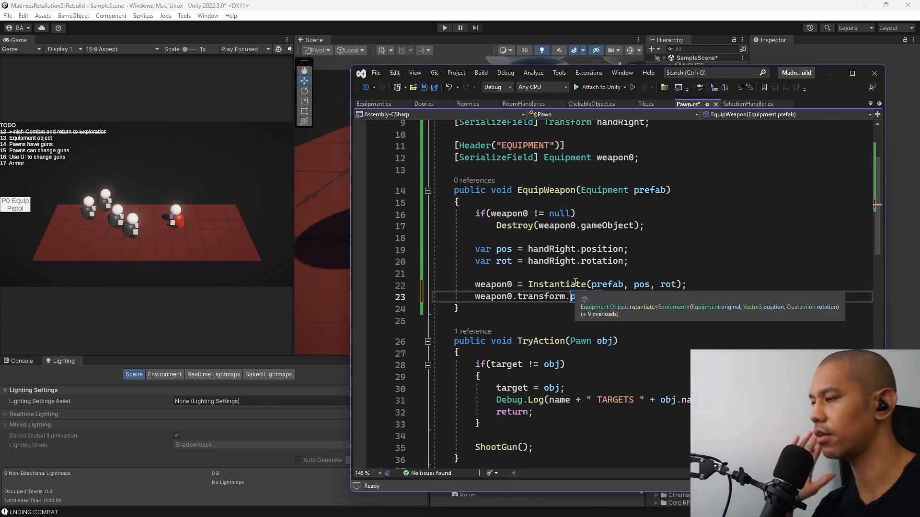
pyautogui.hotkey('ctrl', 'z')
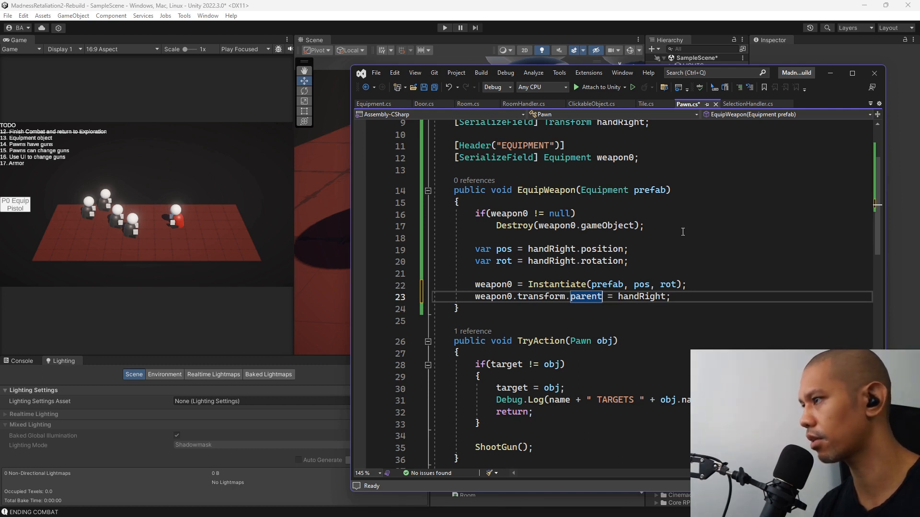
pyautogui.hotkey('ctrl', 's')
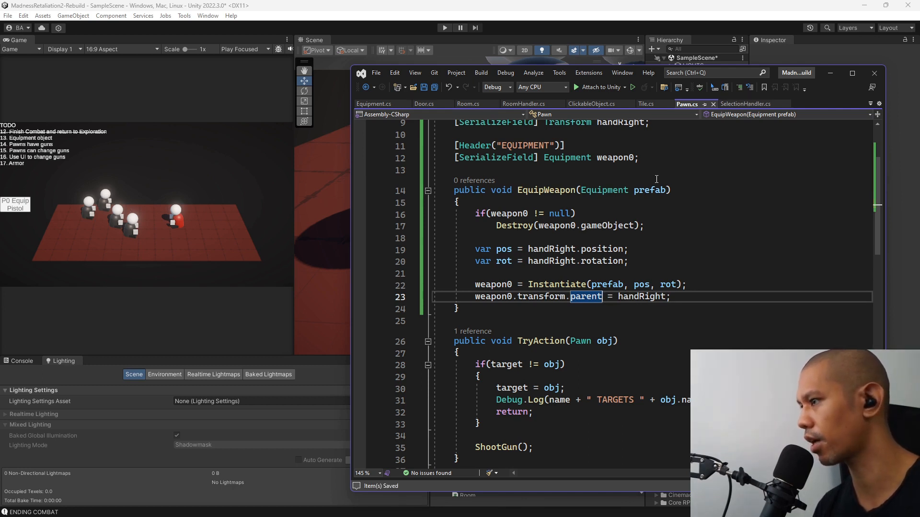
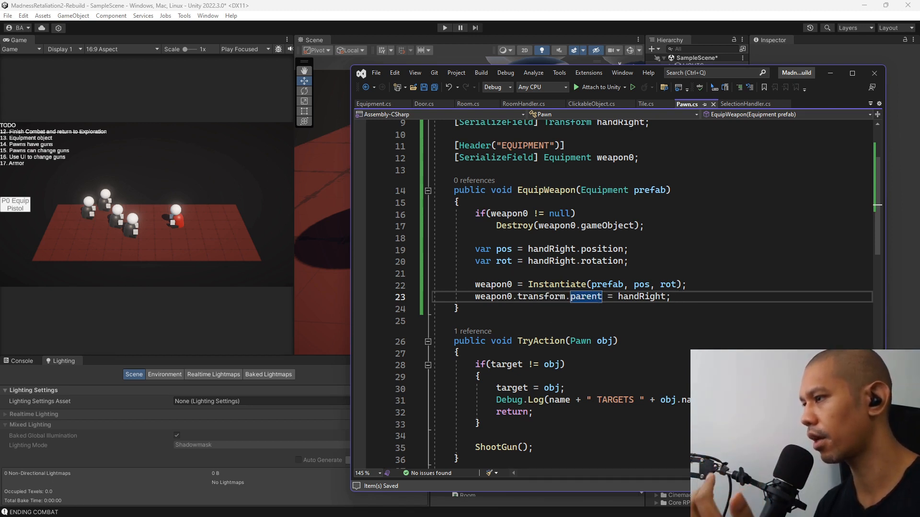
# Switch to Unity, widen the Game view, and play-test equipping the pistol and moving to the next room, then stop play mode.
pyautogui.click(456, 8)
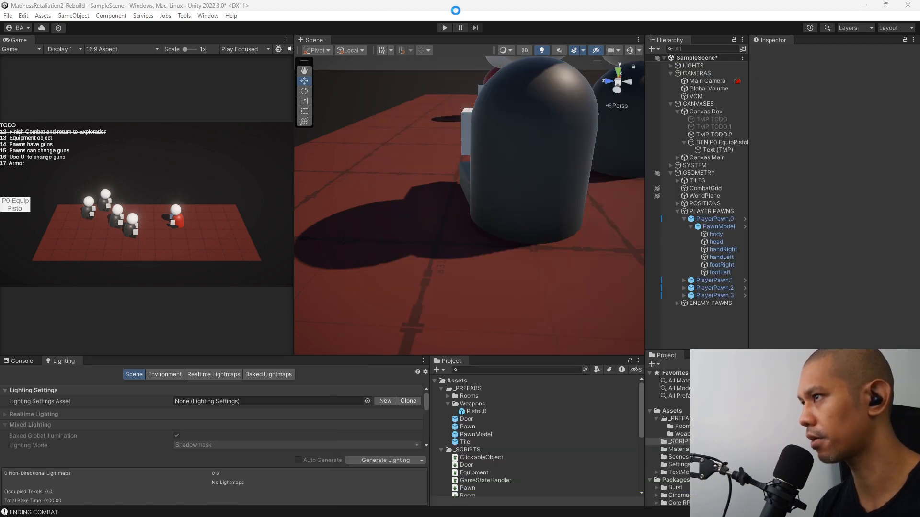
pyautogui.moveTo(293, 179); pyautogui.dragTo(482, 192)
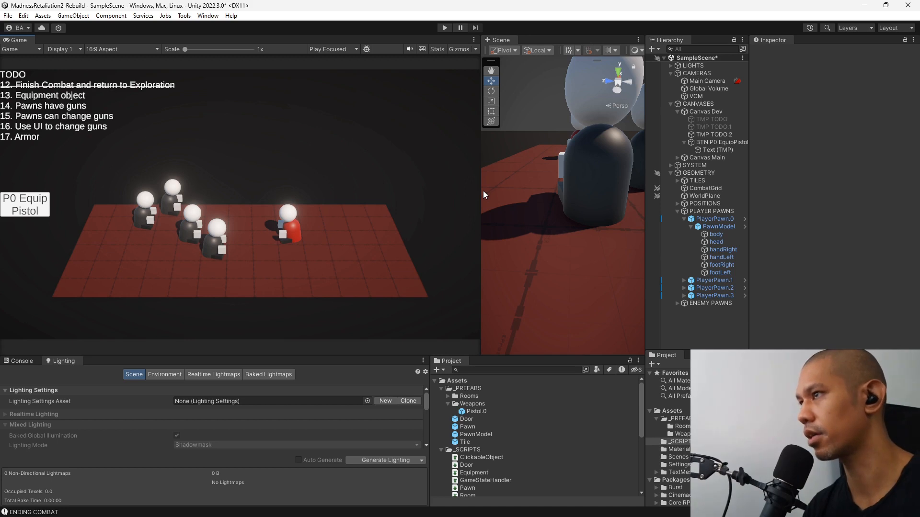
pyautogui.hotkey('ctrl', 'p')
pyautogui.click(241, 205)
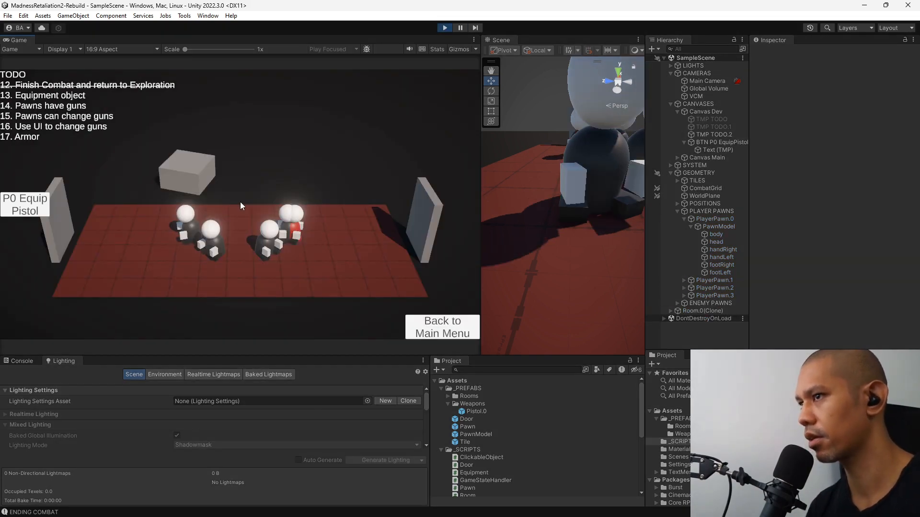
pyautogui.click(29, 207)
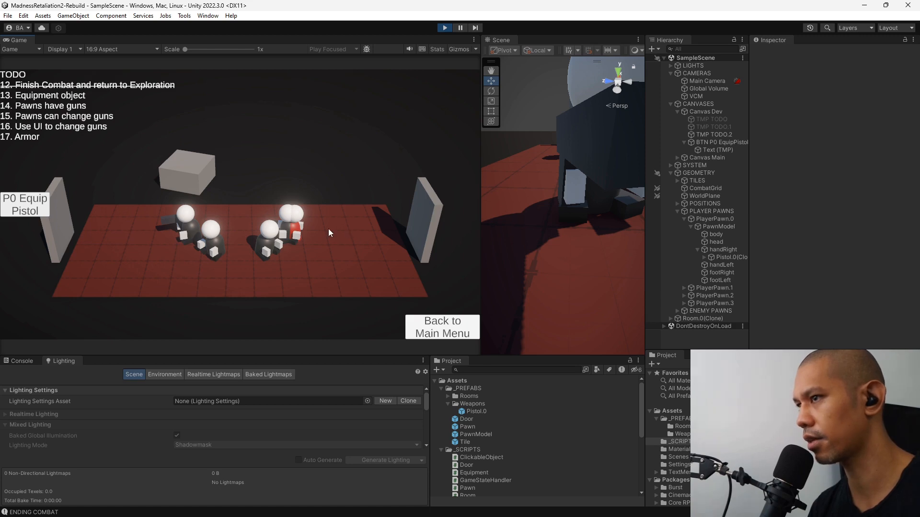
pyautogui.click(57, 237)
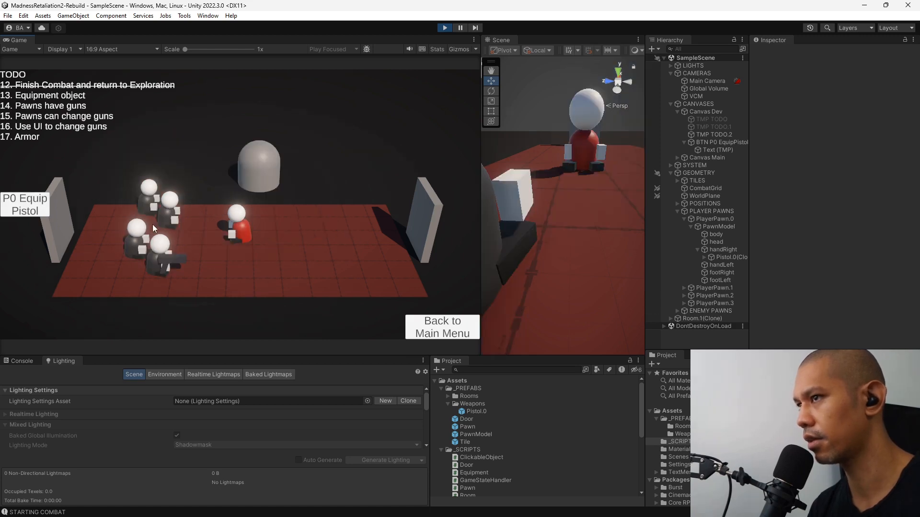
pyautogui.click(447, 28)
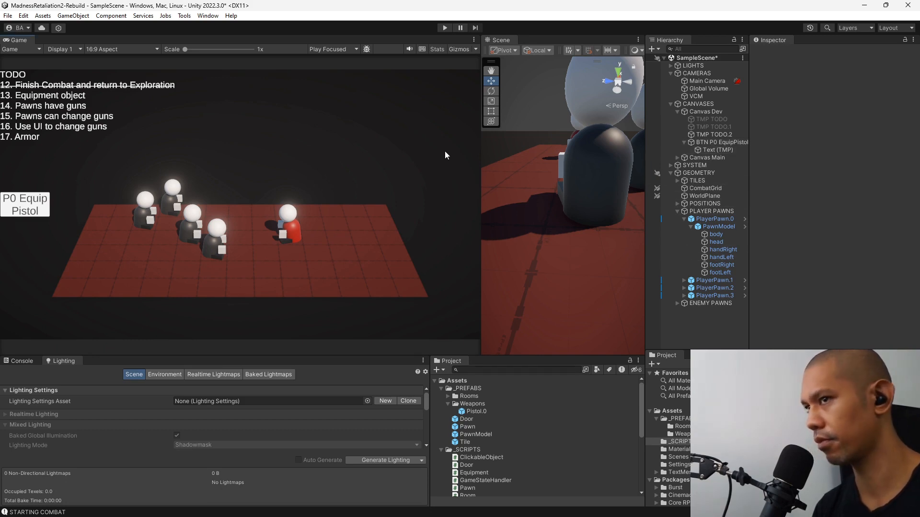
# Start a new game in play mode and inspect Enemy.0 under ENEMY PAWNS, then stop play mode.
pyautogui.hotkey('ctrl', 'p')
pyautogui.click(276, 215)
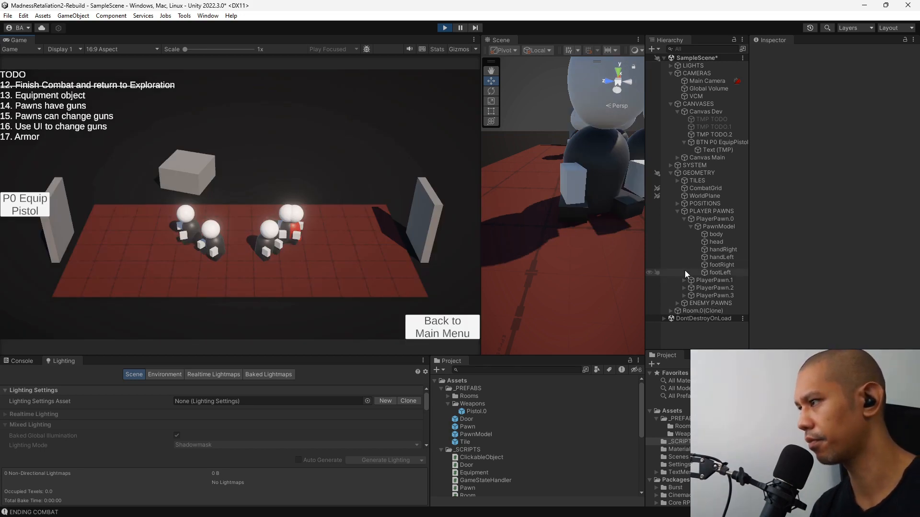
pyautogui.click(704, 303)
pyautogui.click(677, 303)
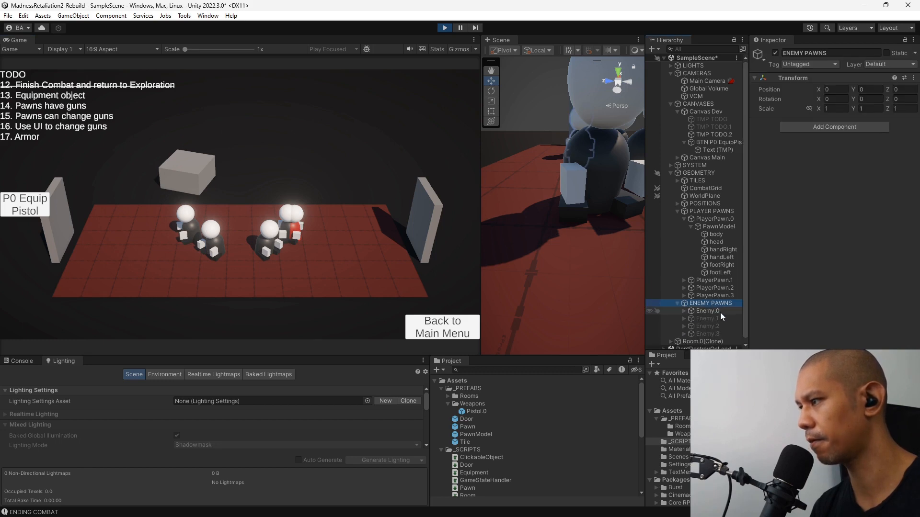
pyautogui.click(720, 312)
pyautogui.click(445, 28)
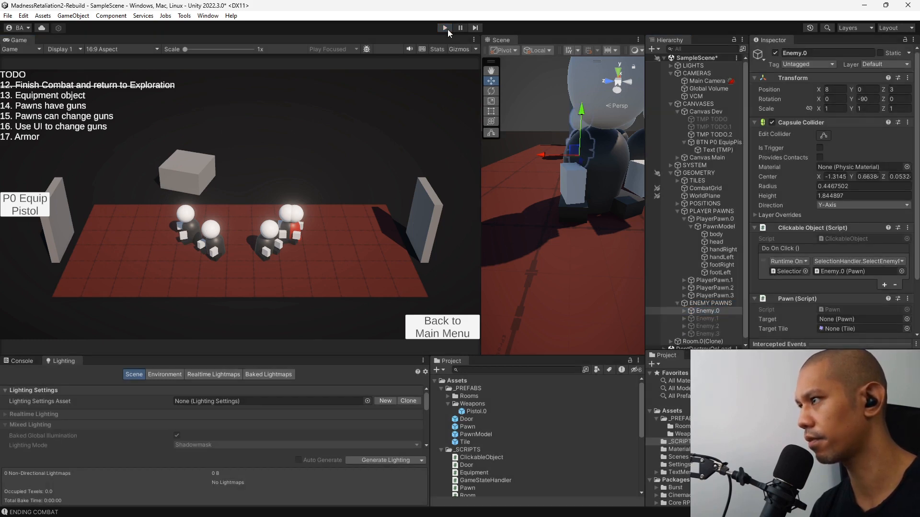
# Deactivate Enemy.0 in the scene and collapse the ENEMY PAWNS and PLAYER PAWNS groups.
pyautogui.scroll(-5, 566, 273)
pyautogui.keyDown('alt'); pyautogui.moveTo(568, 270); pyautogui.dragTo(525, 257); pyautogui.keyUp('alt')
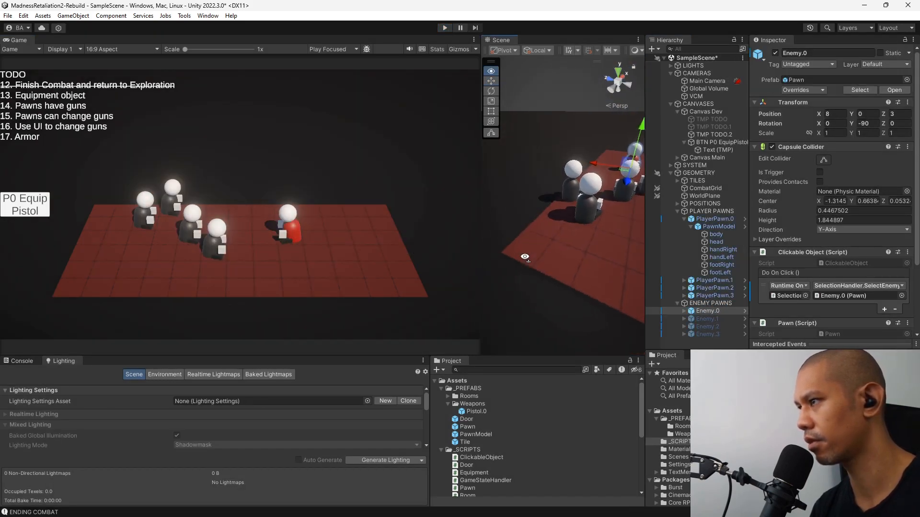
pyautogui.moveTo(598, 240); pyautogui.dragTo(497, 285, button='middle')
pyautogui.click(720, 305)
pyautogui.click(711, 311)
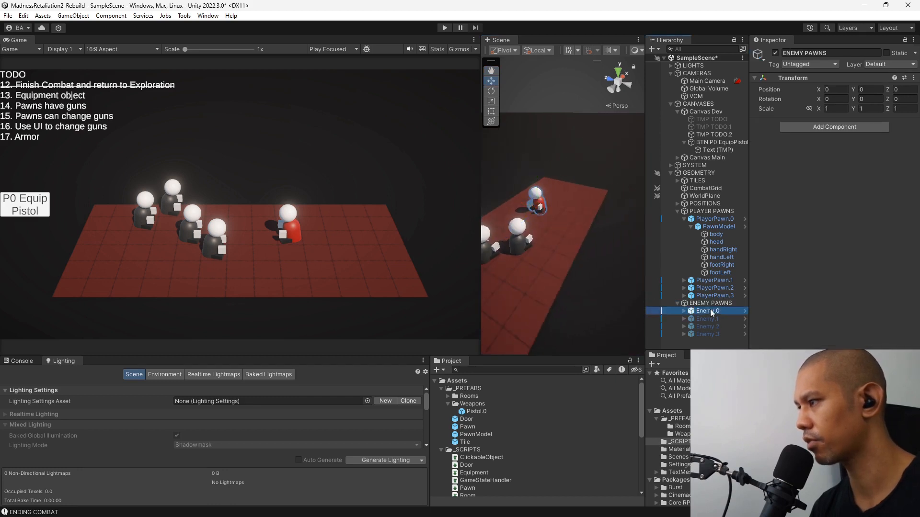
pyautogui.click(775, 53)
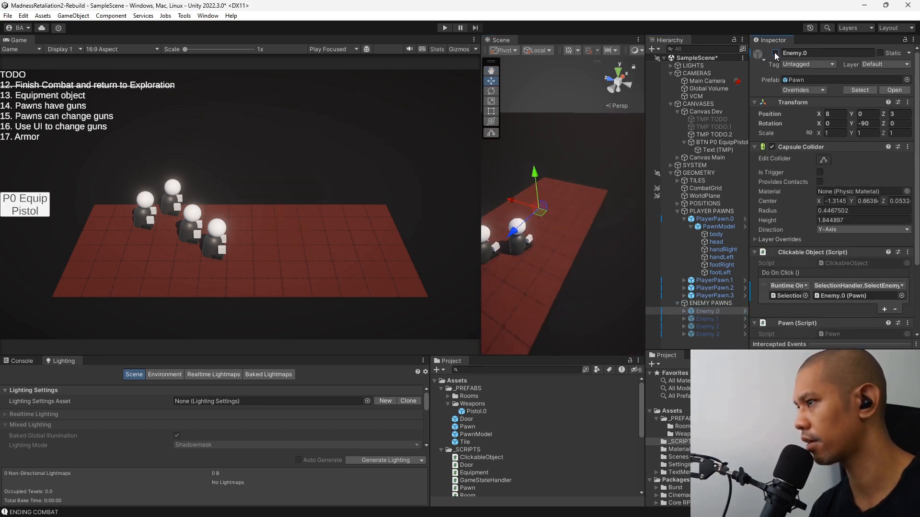
pyautogui.click(677, 304)
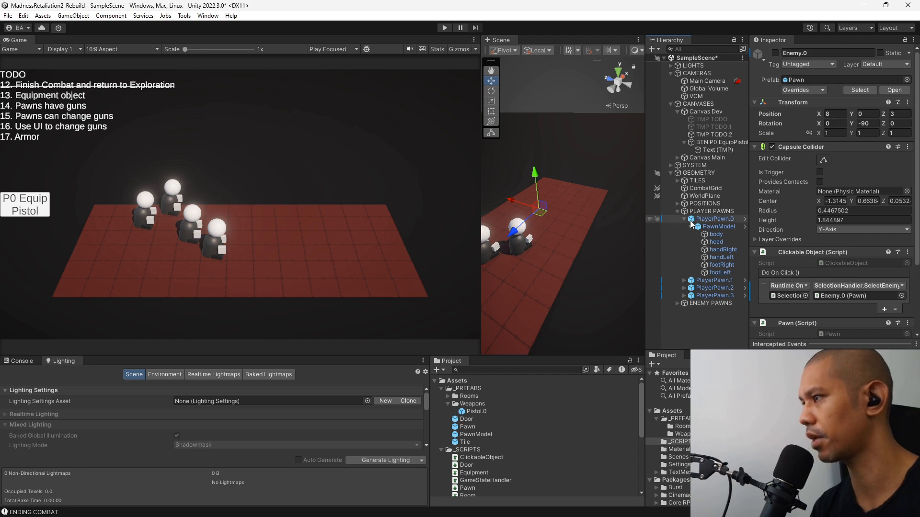
pyautogui.click(676, 211)
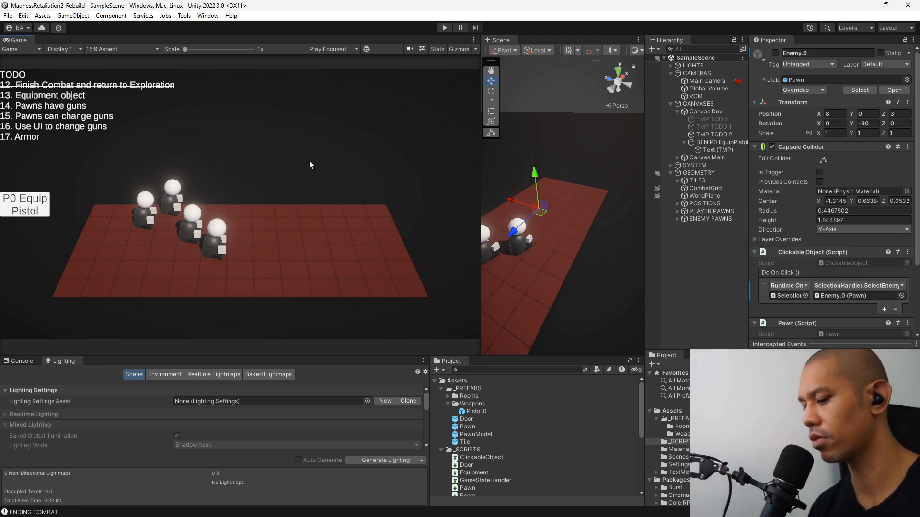
# Play-test again, watching the pawns up close in the Scene view as they go through a door into combat, then stop play mode.
pyautogui.hotkey('ctrl', 'p')
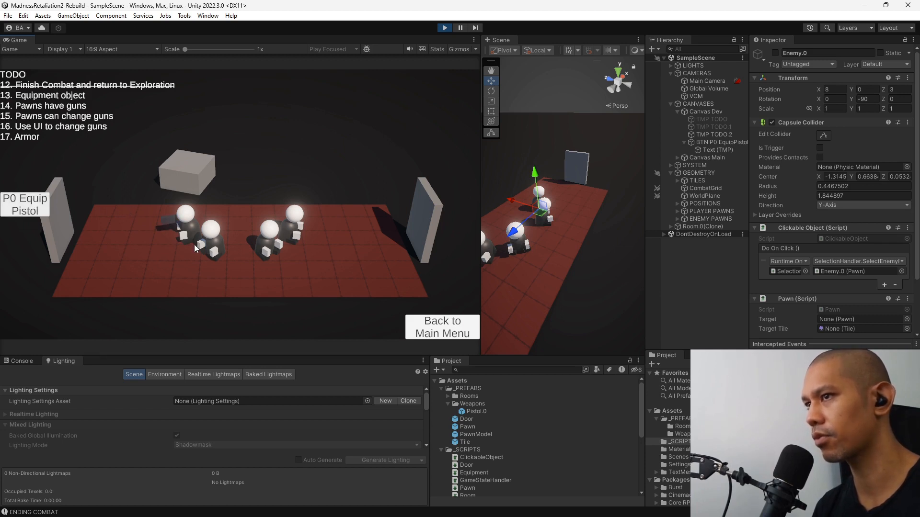
pyautogui.keyDown('alt'); pyautogui.moveTo(501, 279); pyautogui.dragTo(536, 262); pyautogui.keyUp('alt')
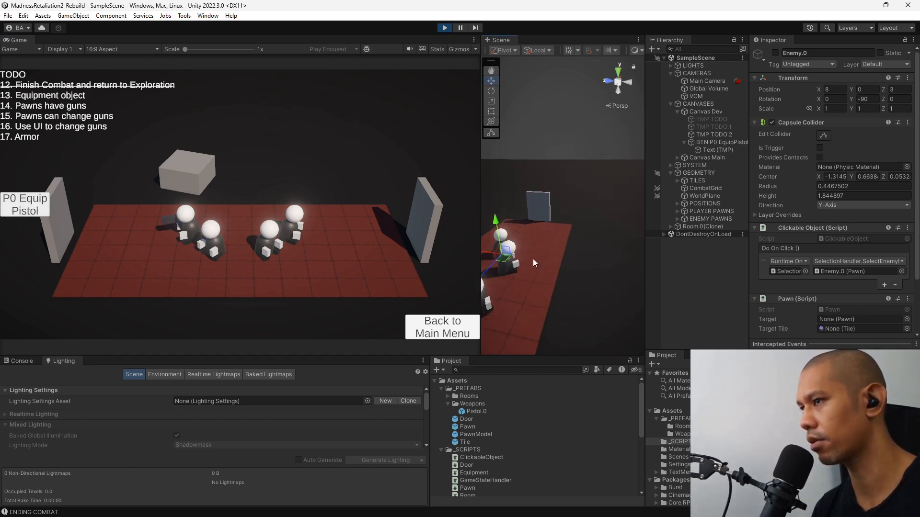
pyautogui.moveTo(536, 263); pyautogui.dragTo(582, 195, button='middle')
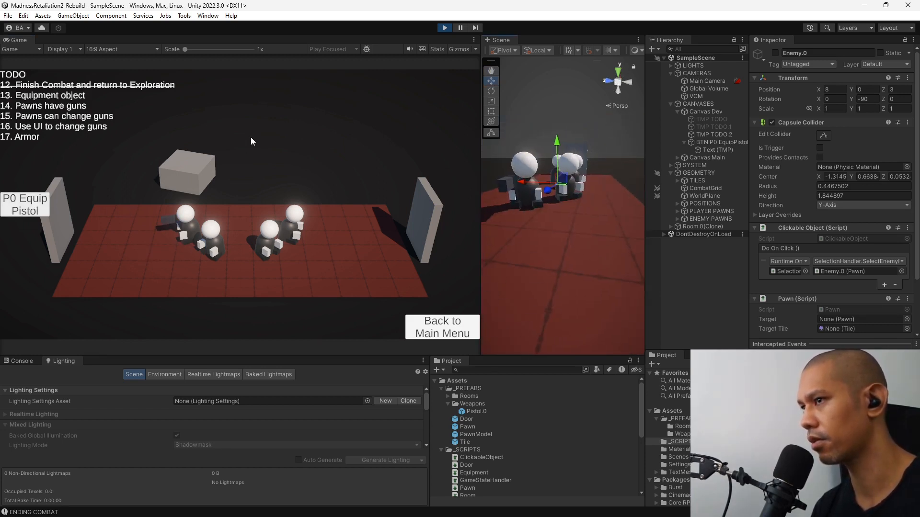
pyautogui.click(418, 224)
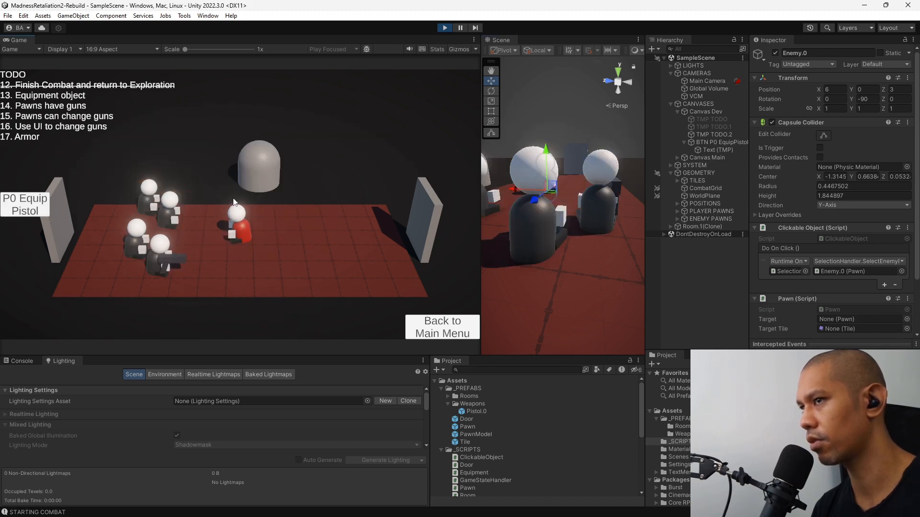
pyautogui.click(444, 28)
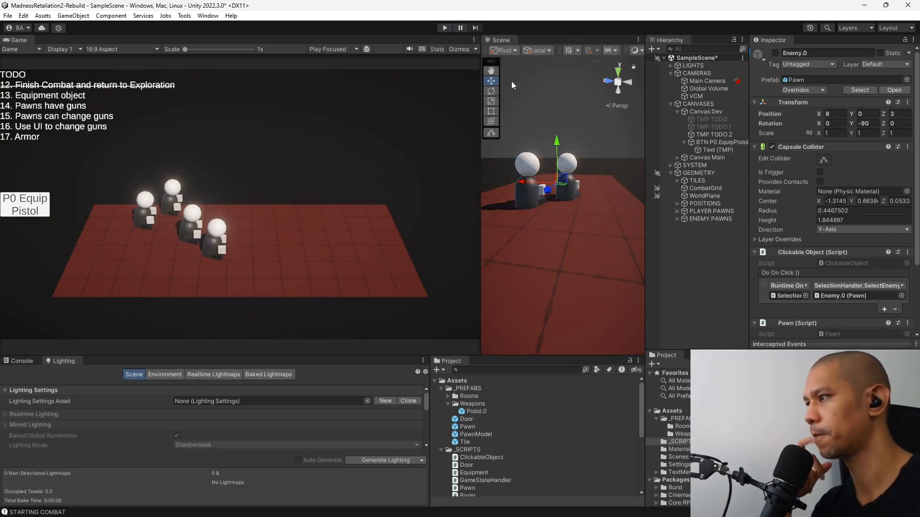
# Review EquipWeapon in Pawn.cs in a widened Visual Studio window, then return to Unity.
pyautogui.hotkey('alt', 'Tab')
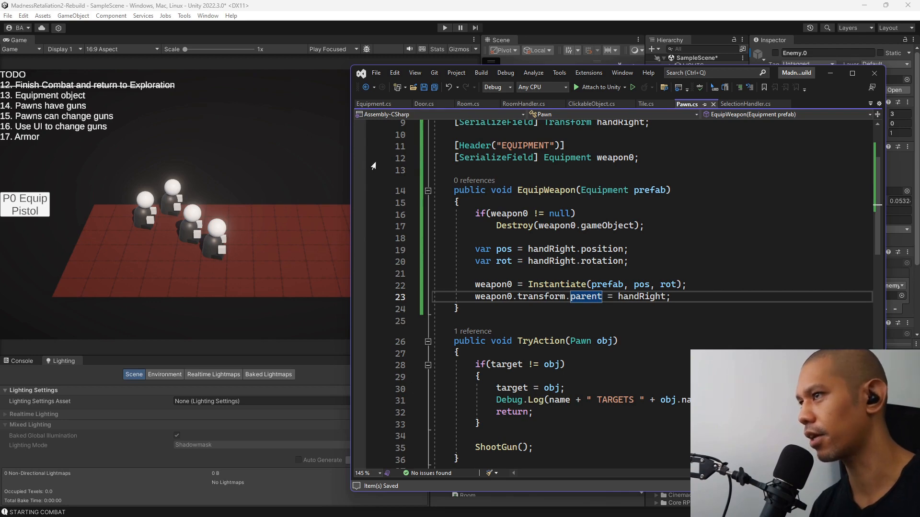
pyautogui.moveTo(350, 158); pyautogui.dragTo(290, 158)
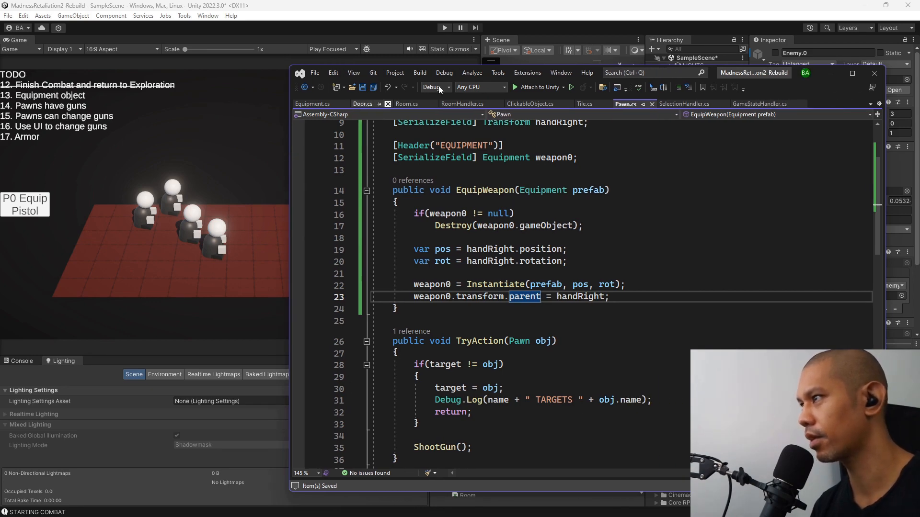
pyautogui.click(594, 13)
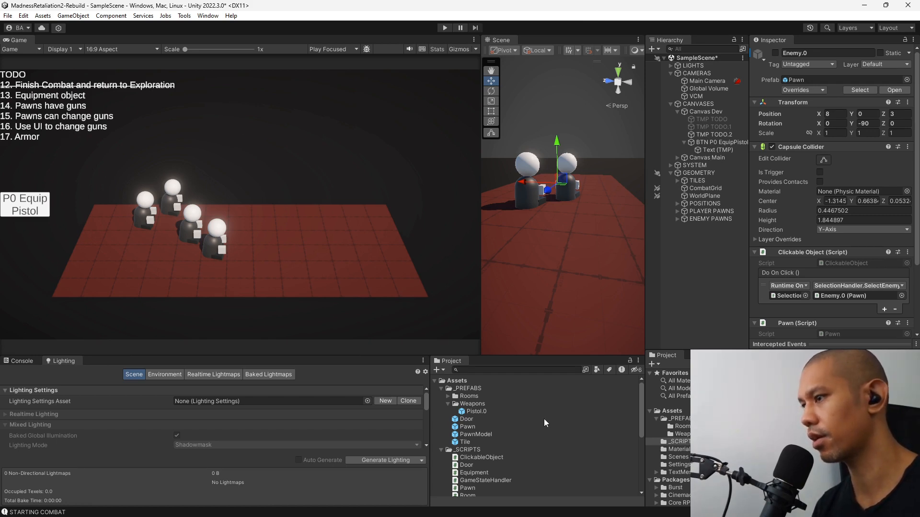
# Duplicate the Pistol.0 prefab in the Weapons folder and name the copy Sword.0.
pyautogui.click(484, 412)
pyautogui.hotkey('ctrl', 'd')
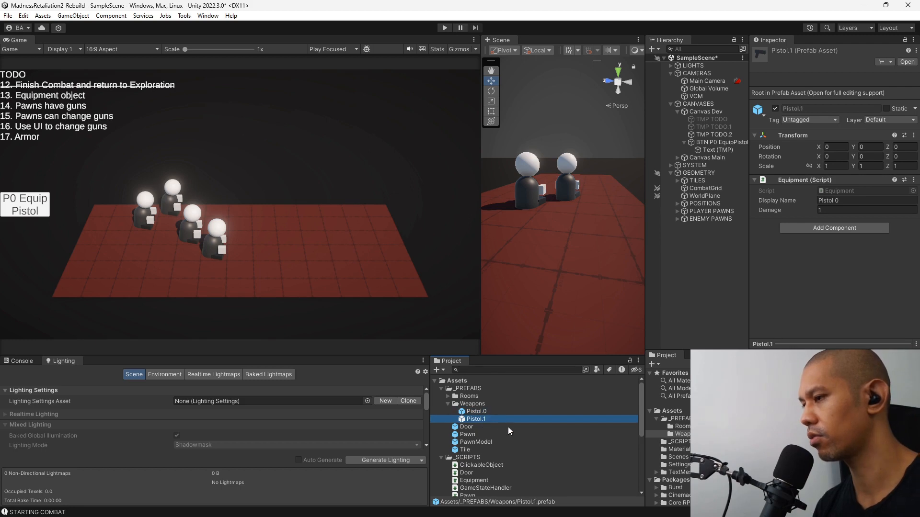
pyautogui.press('F2')
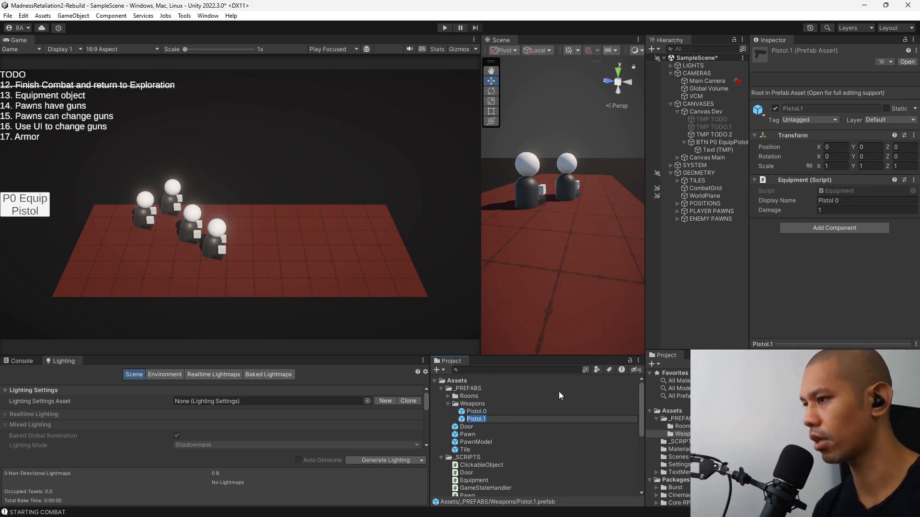
pyautogui.write('Sword.0')
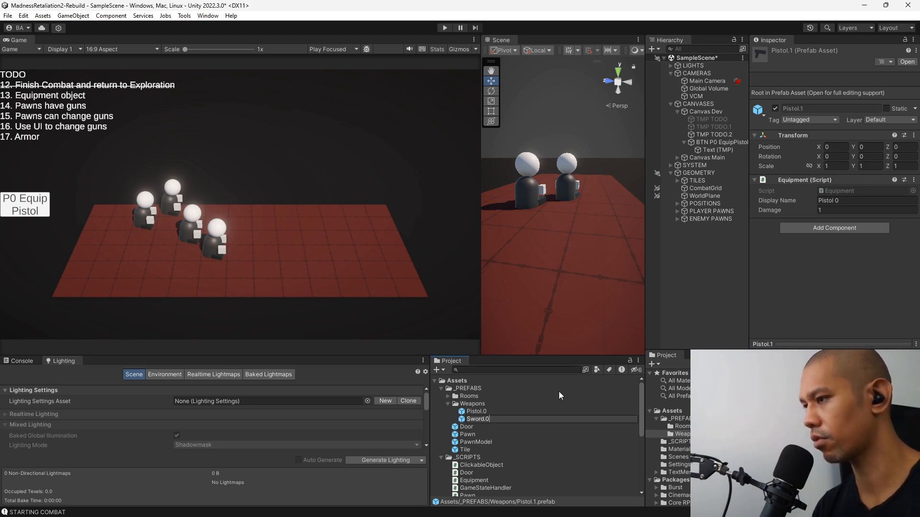
pyautogui.press('Return')
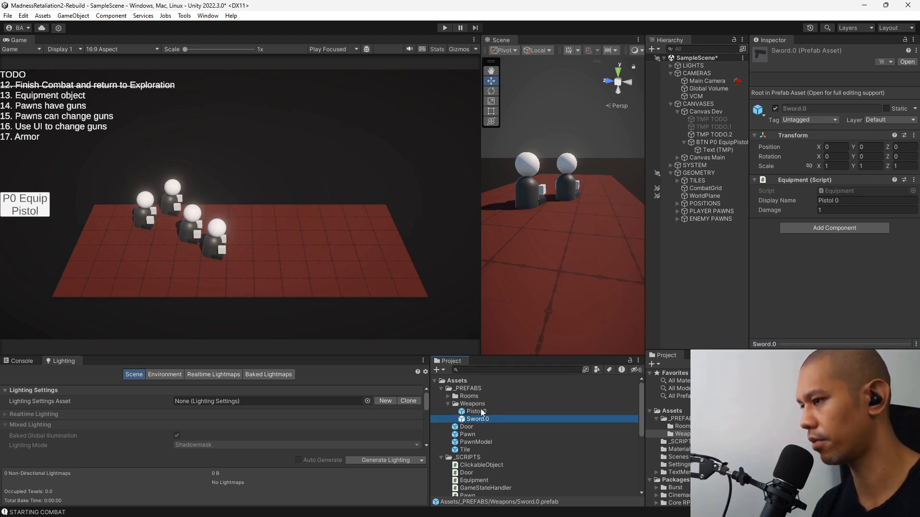
# Open the Sword.0 prefab for editing in a right-side orthographic view and rename its barrel object to blade.
pyautogui.doubleClick(464, 420)
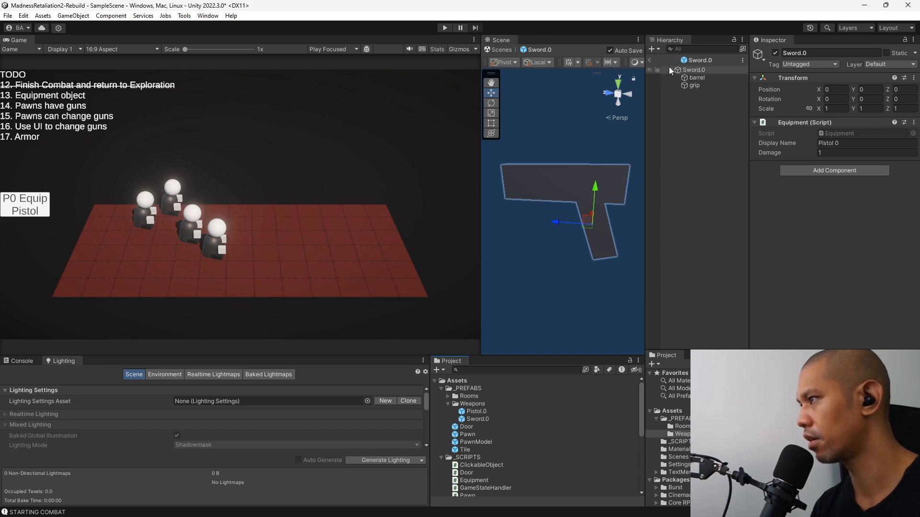
pyautogui.moveTo(582, 188); pyautogui.dragTo(634, 104, button='right')
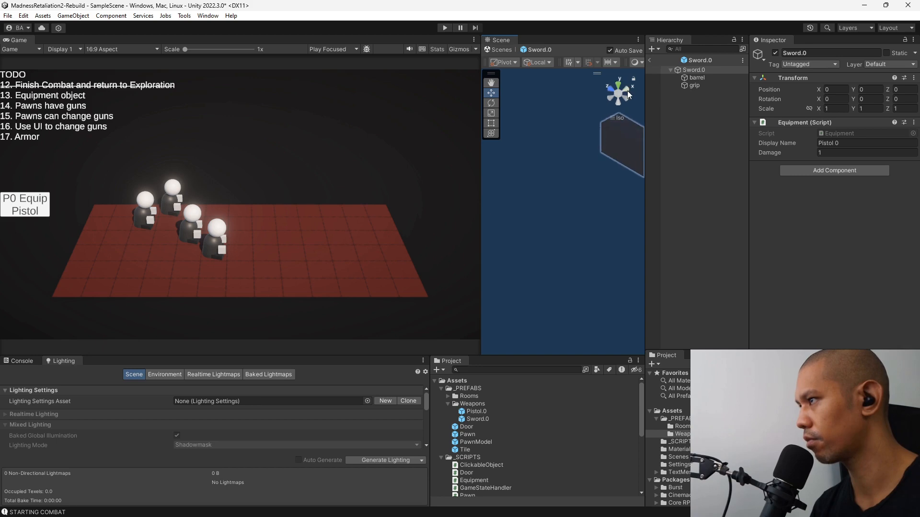
pyautogui.click(626, 92)
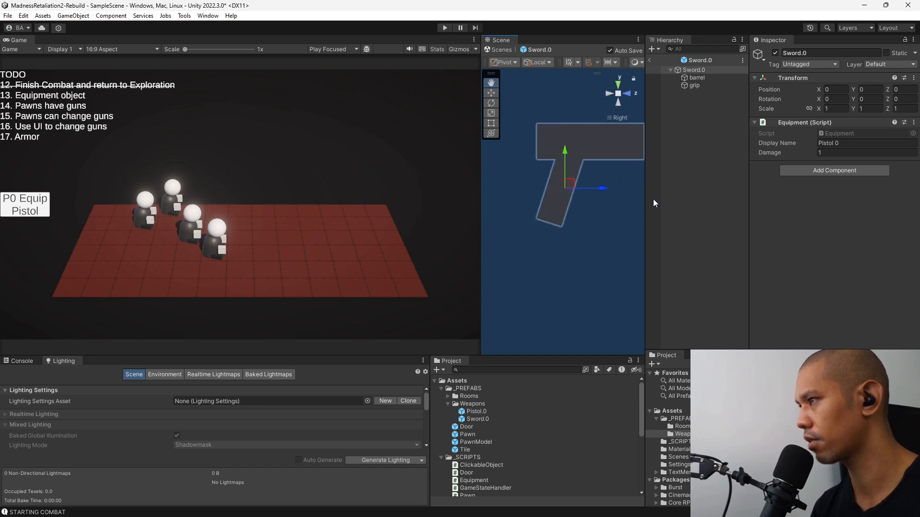
pyautogui.click(704, 85)
pyautogui.click(708, 77)
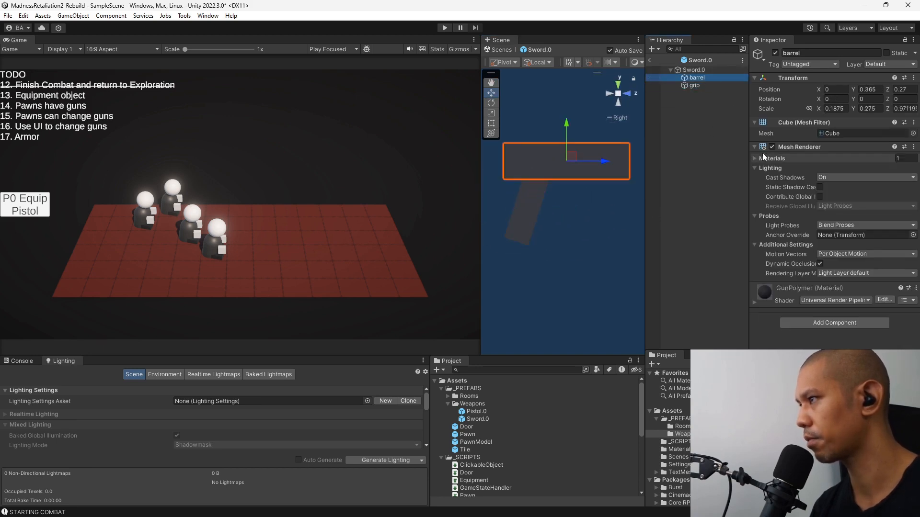
pyautogui.press('F2')
pyautogui.write('blade')
pyautogui.press('Return')
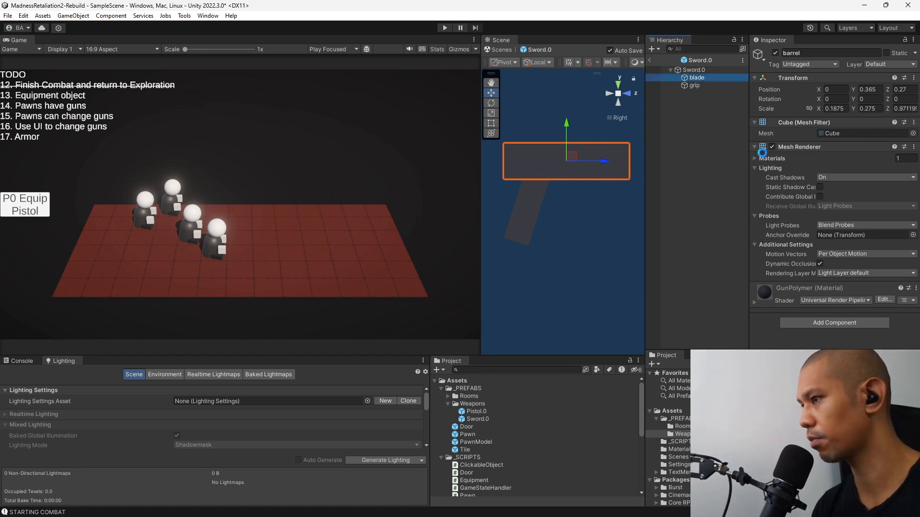
# Create a new material named SwordMetal in the Materials folder.
pyautogui.scroll(-5, 565, 470)
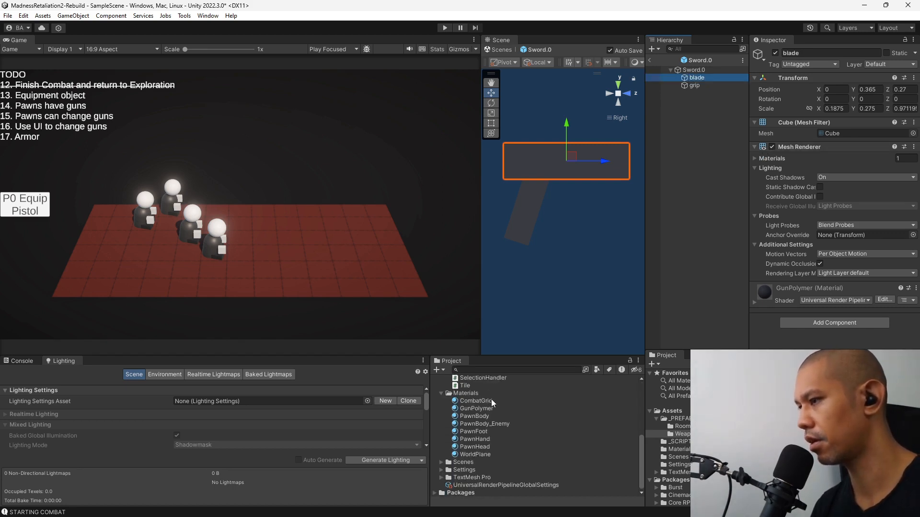
pyautogui.rightClick(470, 393)
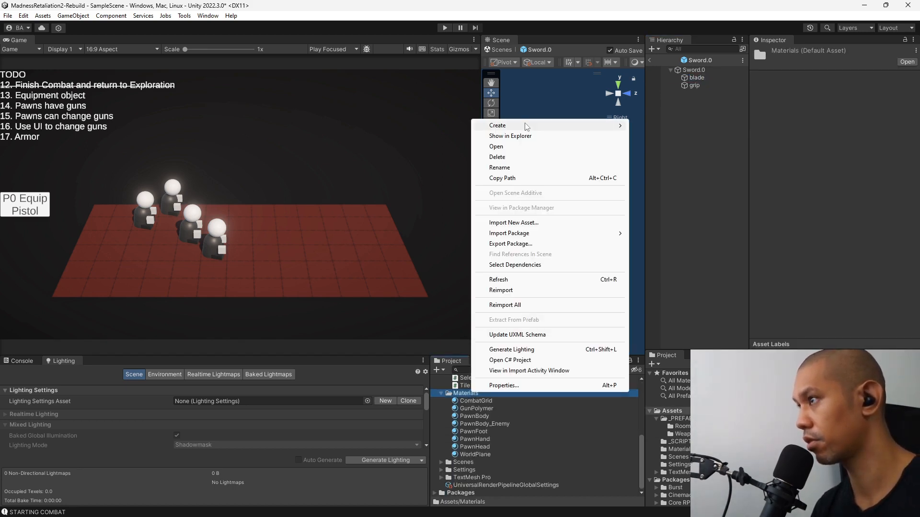
pyautogui.moveTo(527, 125)
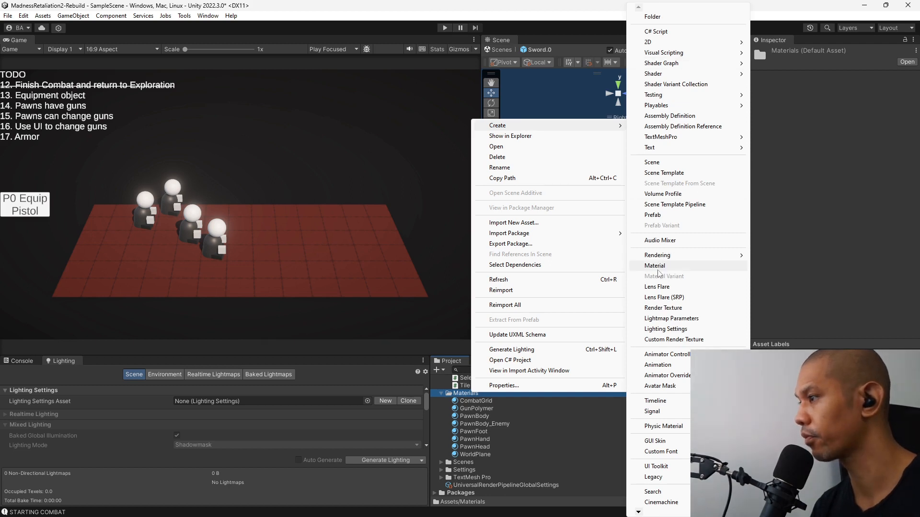
pyautogui.click(654, 267)
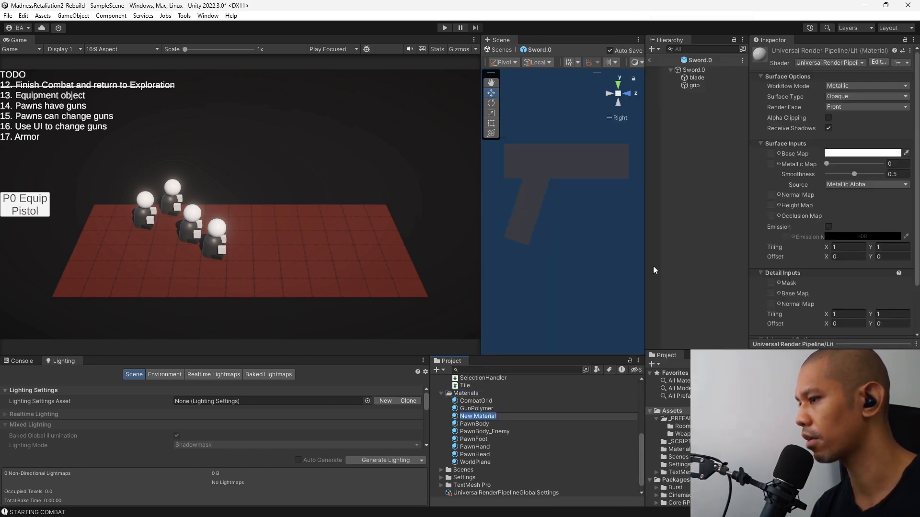
pyautogui.write('B')
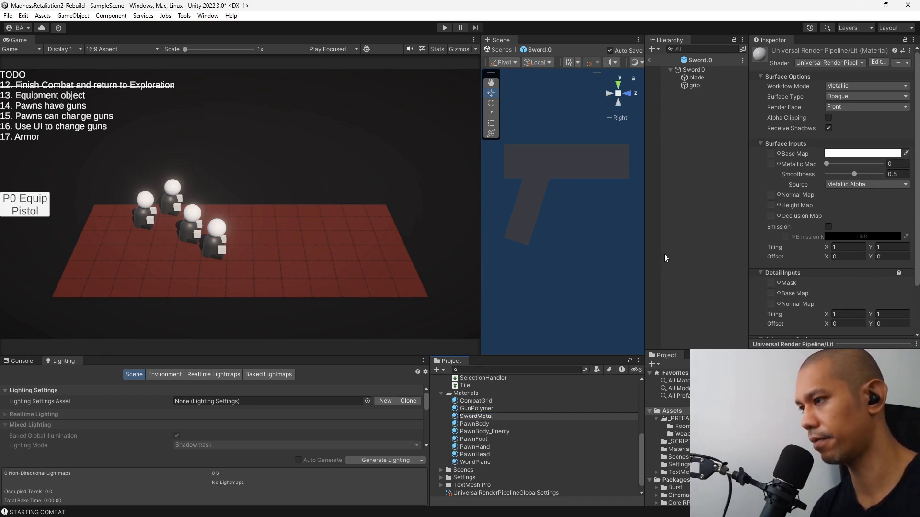
pyautogui.press('Return')
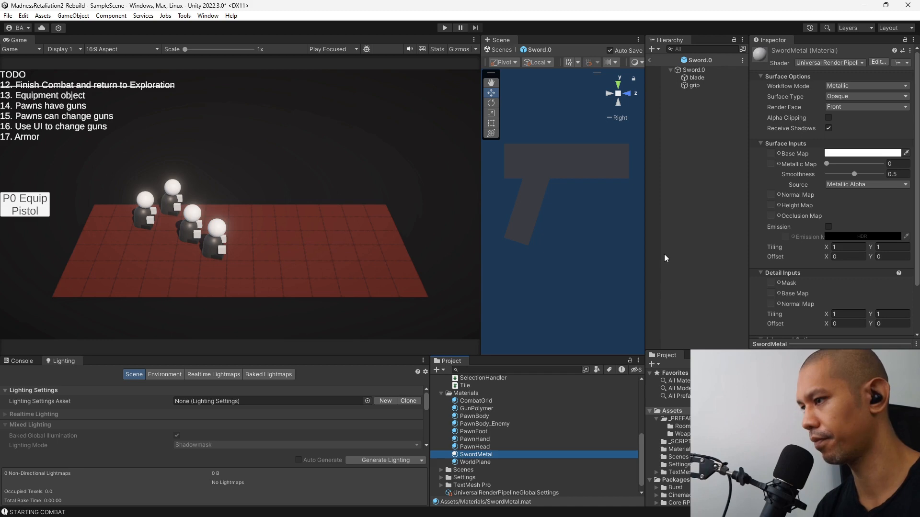
# Give SwordMetal a light grey base colour (value 74), smoothness about 0.74 and metallic 0.5, and assign it to the blade.
pyautogui.click(870, 152)
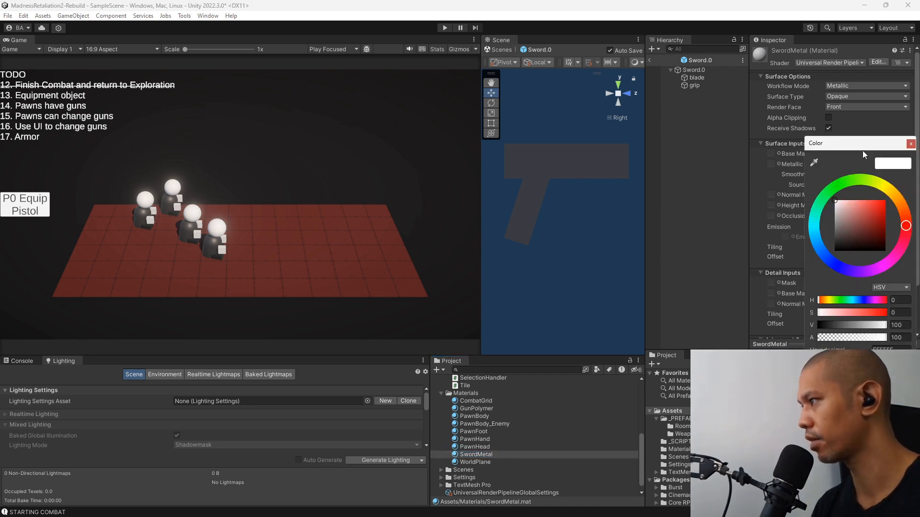
pyautogui.click(911, 144)
pyautogui.moveTo(861, 174); pyautogui.dragTo(867, 175)
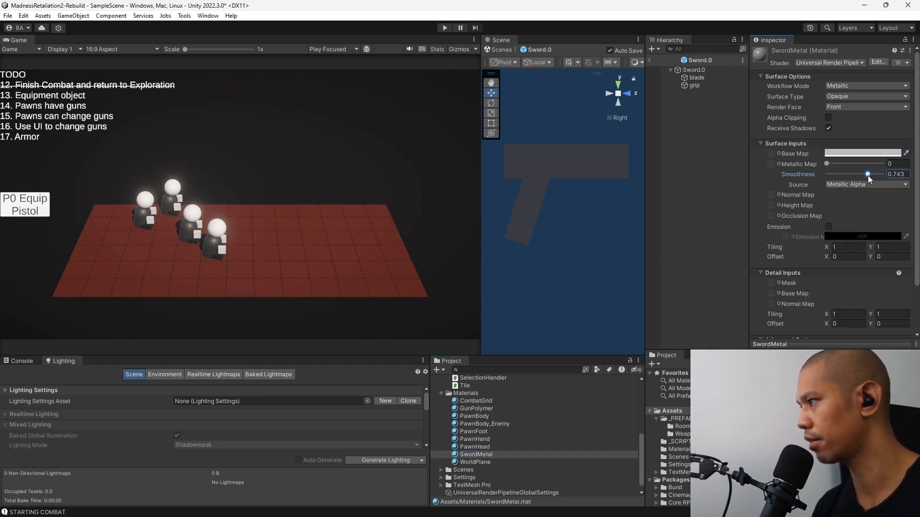
pyautogui.click(900, 163)
pyautogui.write('.5')
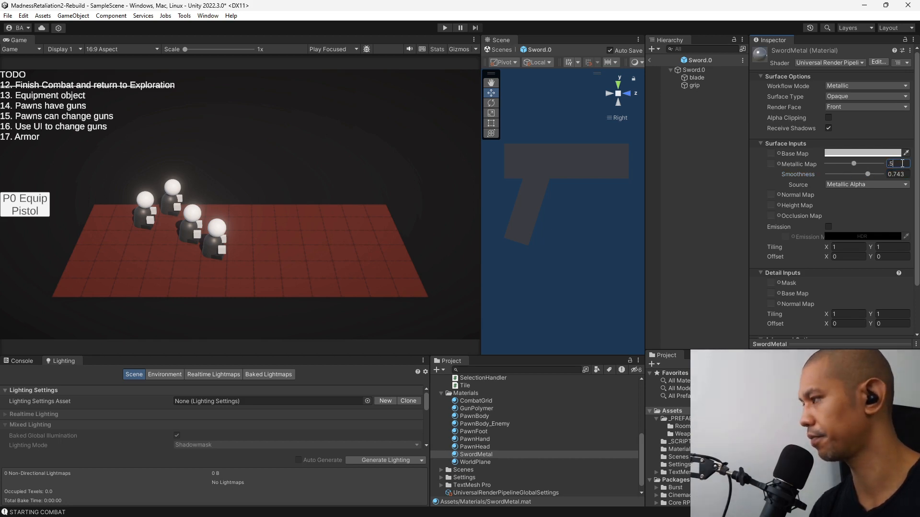
pyautogui.moveTo(467, 458); pyautogui.dragTo(693, 78)
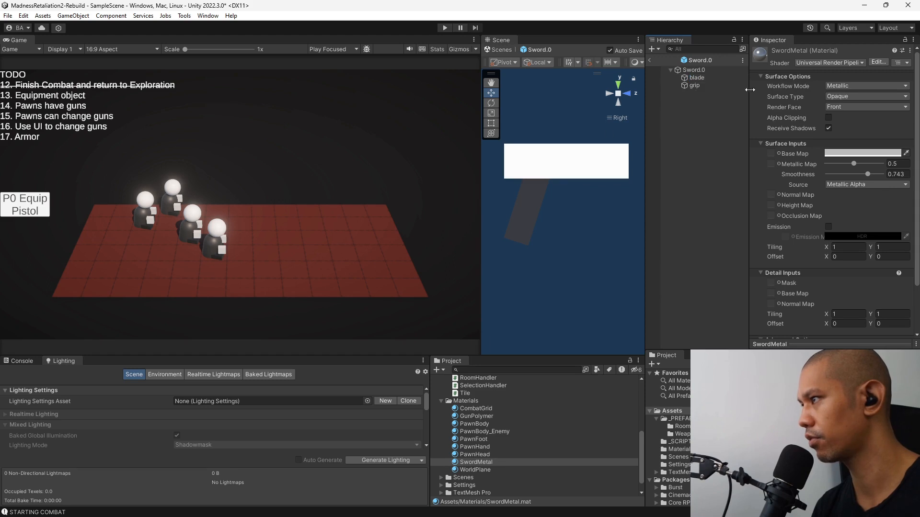
# Set the blade's X rotation to 17.78 to match the grip's angle.
pyautogui.click(706, 78)
pyautogui.click(694, 85)
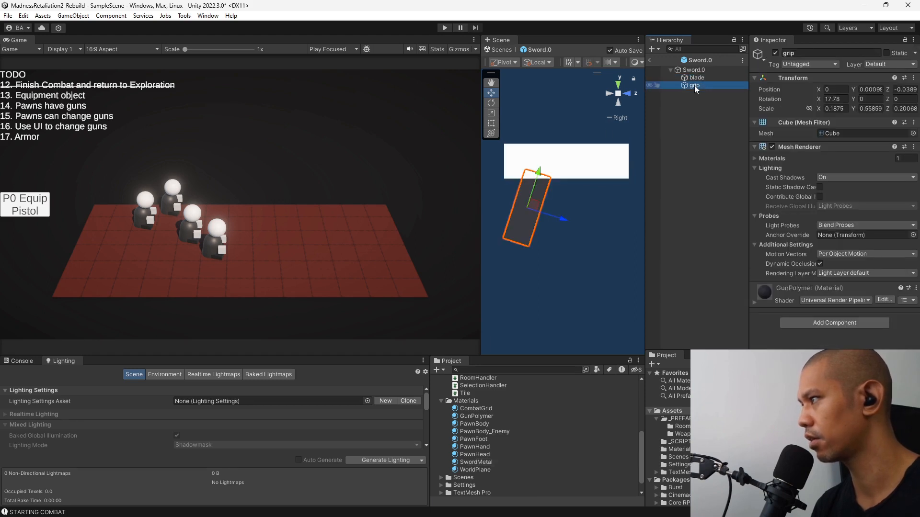
pyautogui.click(700, 77)
pyautogui.click(836, 99)
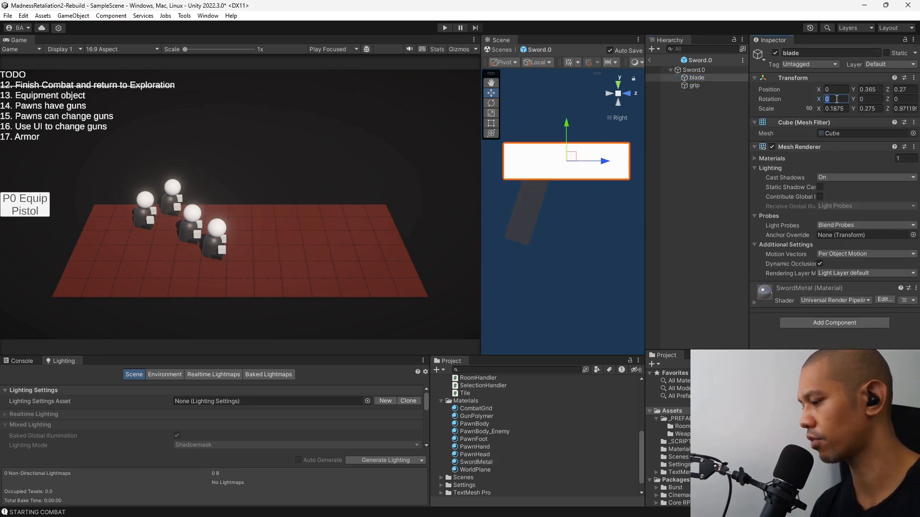
pyautogui.write('17.78')
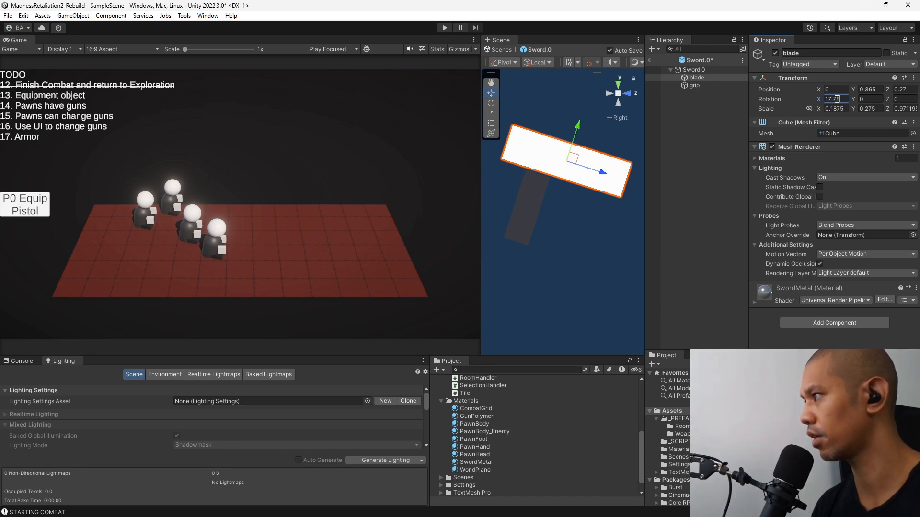
pyautogui.click(693, 86)
pyautogui.click(699, 78)
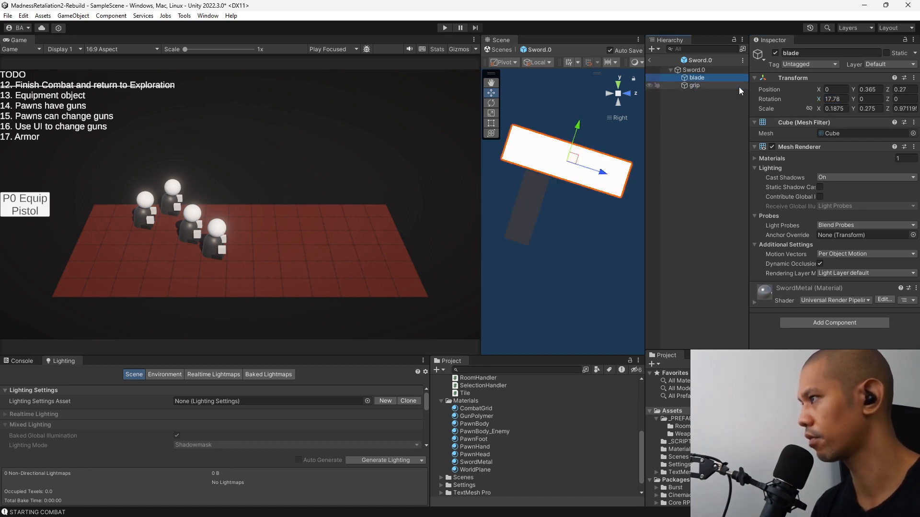
# Reshape the blade to about 1.13 in Y and 0.147 in Z scale, and move it above the grip to about Y 0.796, Z 0.218.
pyautogui.moveTo(575, 164); pyautogui.dragTo(584, 190, button='middle')
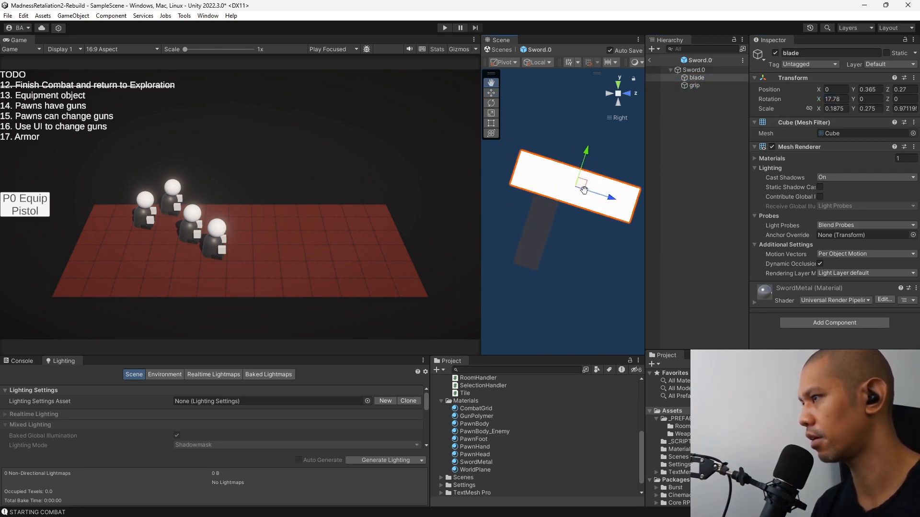
pyautogui.moveTo(581, 183); pyautogui.dragTo(554, 203)
pyautogui.click(493, 113)
pyautogui.moveTo(558, 163); pyautogui.dragTo(569, 130)
pyautogui.press('w')
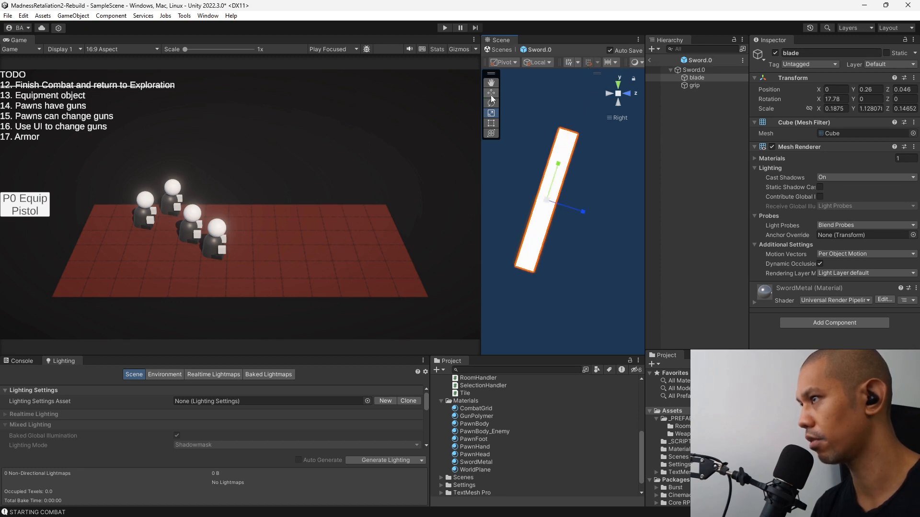
pyautogui.moveTo(554, 178); pyautogui.dragTo(585, 103)
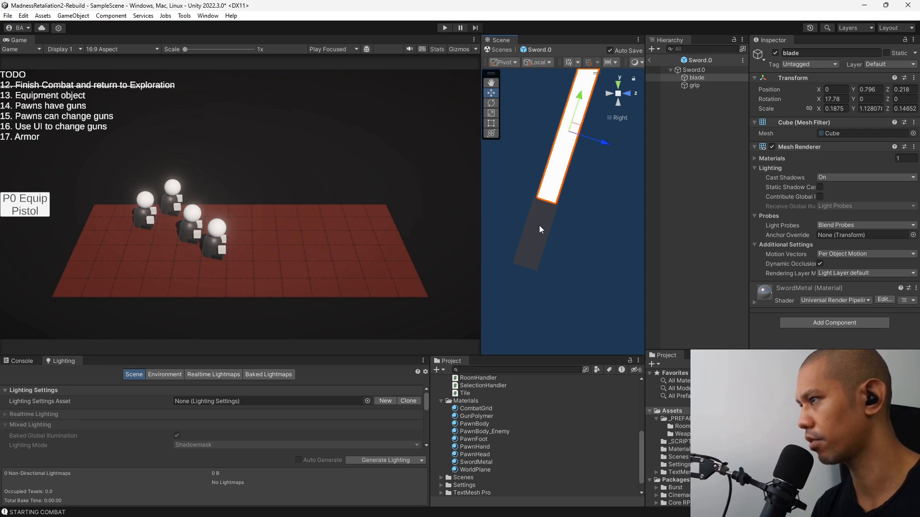
# Widen the blade to a Z scale of about 0.215, narrow it along X from the back view, and check the sword in perspective.
pyautogui.click(492, 113)
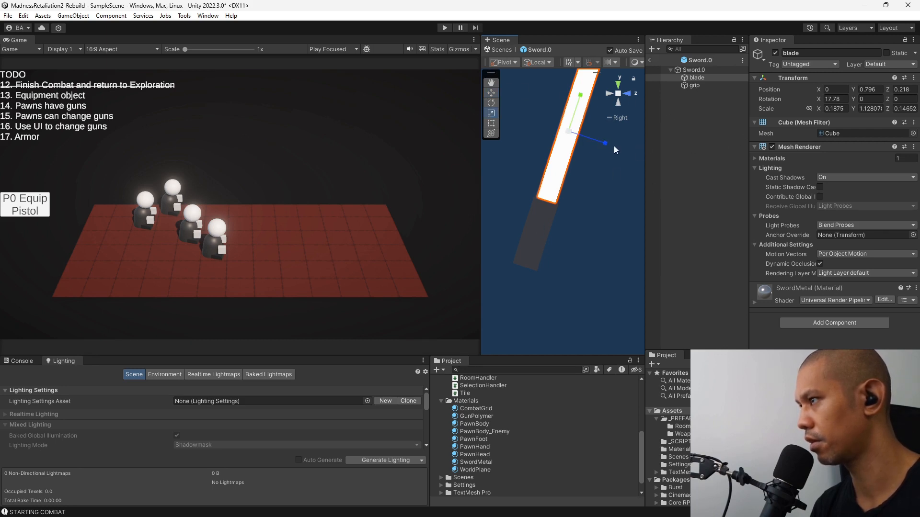
pyautogui.moveTo(607, 143); pyautogui.dragTo(624, 153)
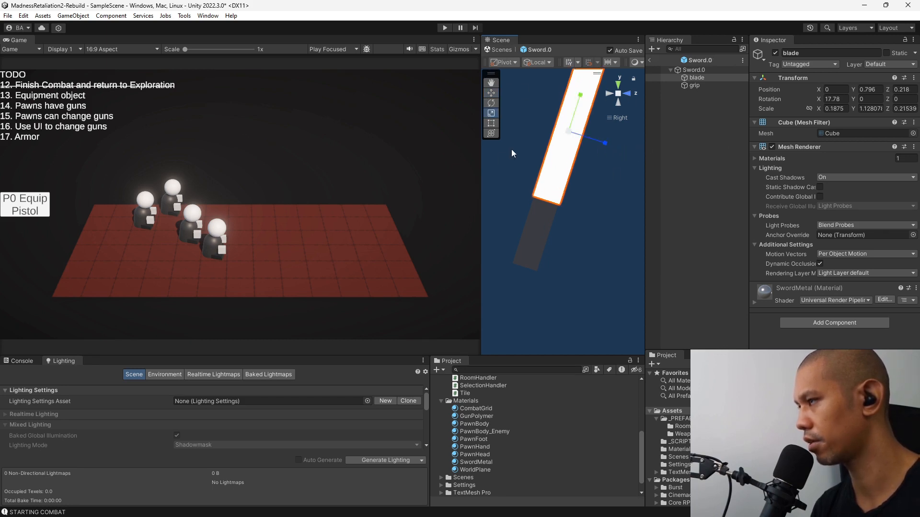
pyautogui.click(609, 95)
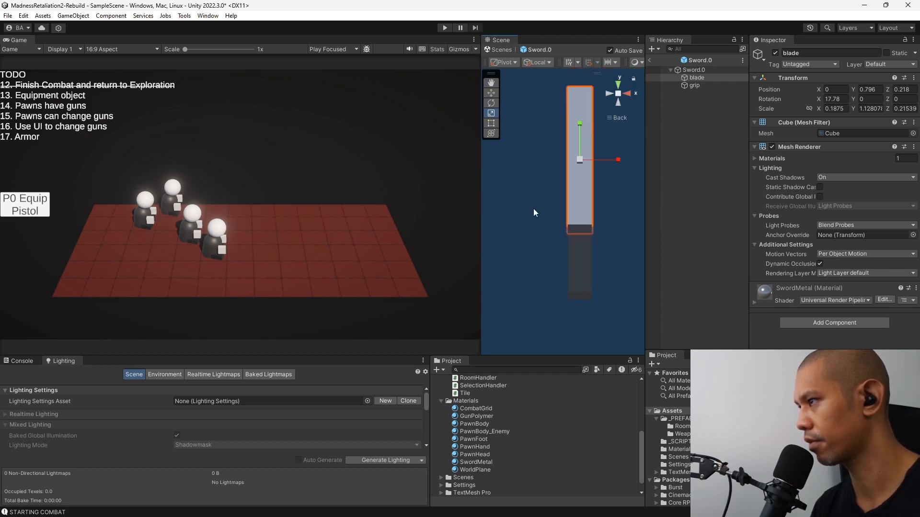
pyautogui.moveTo(620, 164); pyautogui.dragTo(602, 160)
pyautogui.click(699, 172)
pyautogui.keyDown('alt'); pyautogui.moveTo(607, 236); pyautogui.dragTo(557, 262); pyautogui.keyUp('alt')
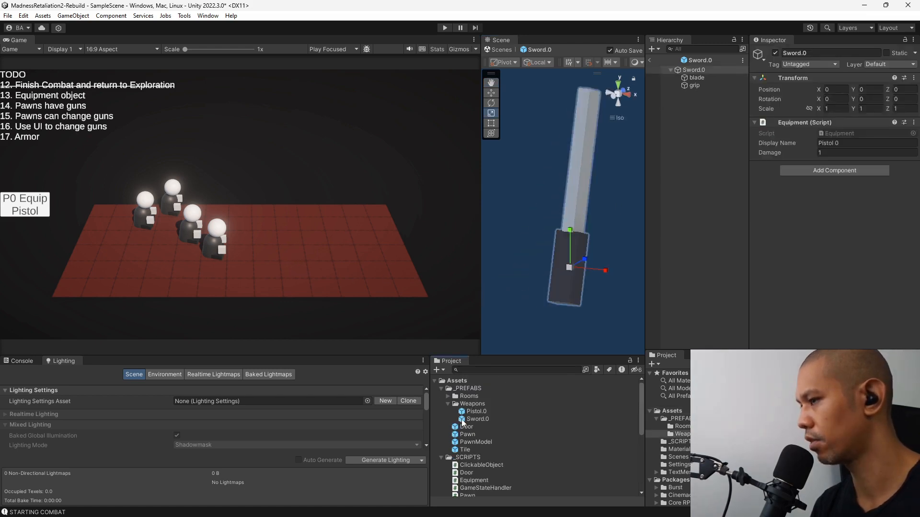
# Set the Sword.0 prefab's Equipment display name to "Sword 0" and return to the scene.
pyautogui.click(463, 420)
pyautogui.click(856, 200)
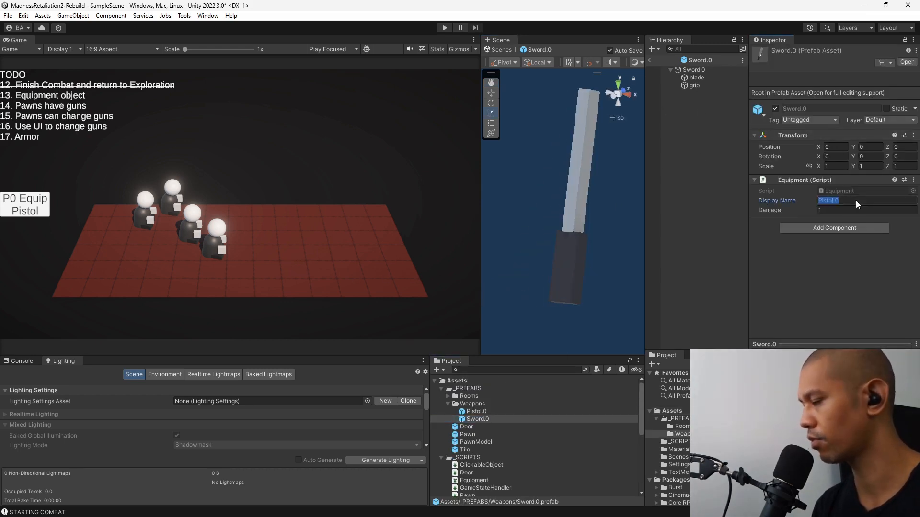
pyautogui.write('Sword')
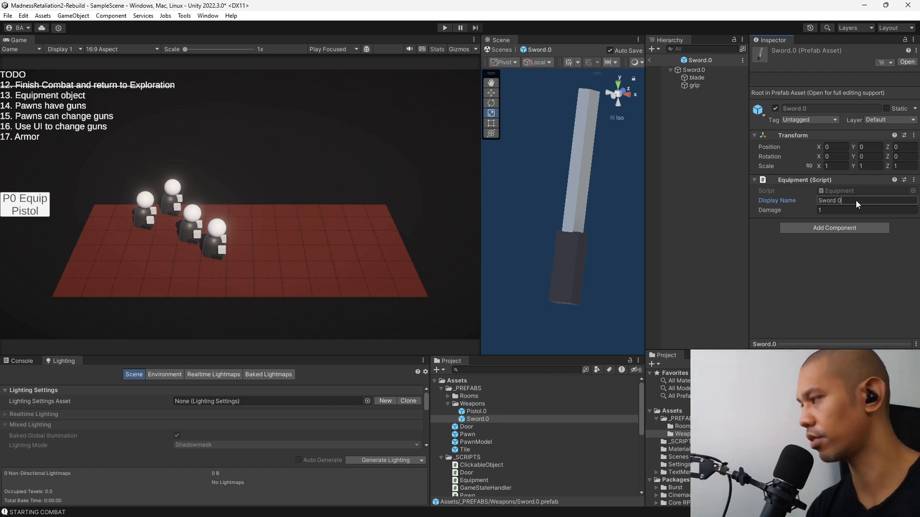
pyautogui.click(651, 59)
# Duplicate the BTN P0 EquipPistol button, rename the copy BTN P0 EquipSword, and expand it.
pyautogui.click(720, 142)
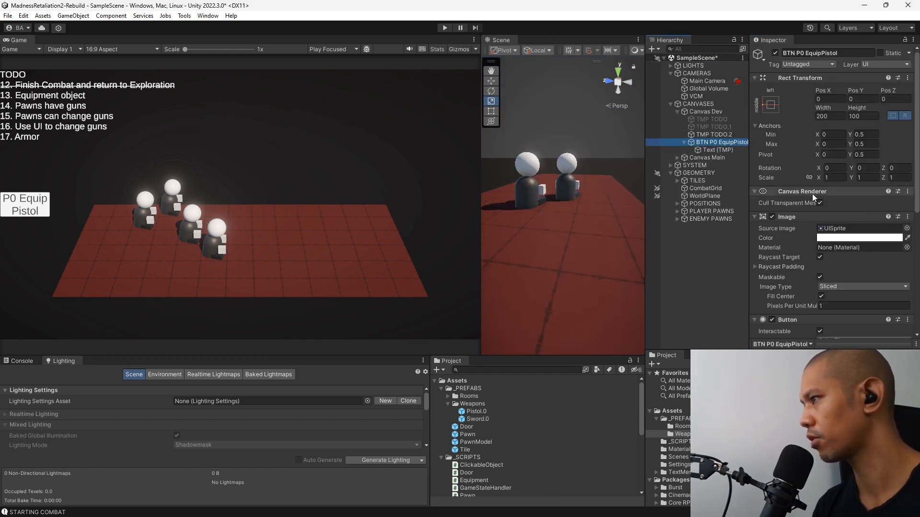
pyautogui.hotkey('ctrl', 'd')
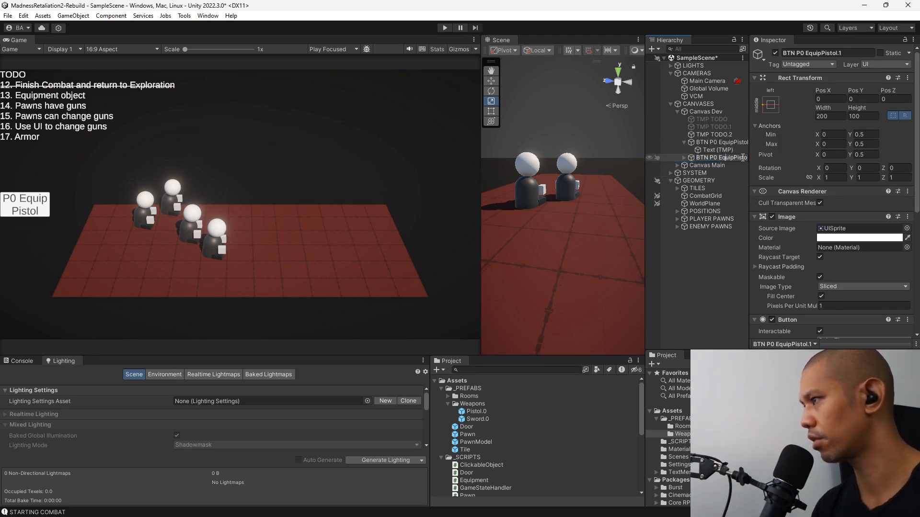
pyautogui.hotkey('shift', 'End')
pyautogui.write('Sword')
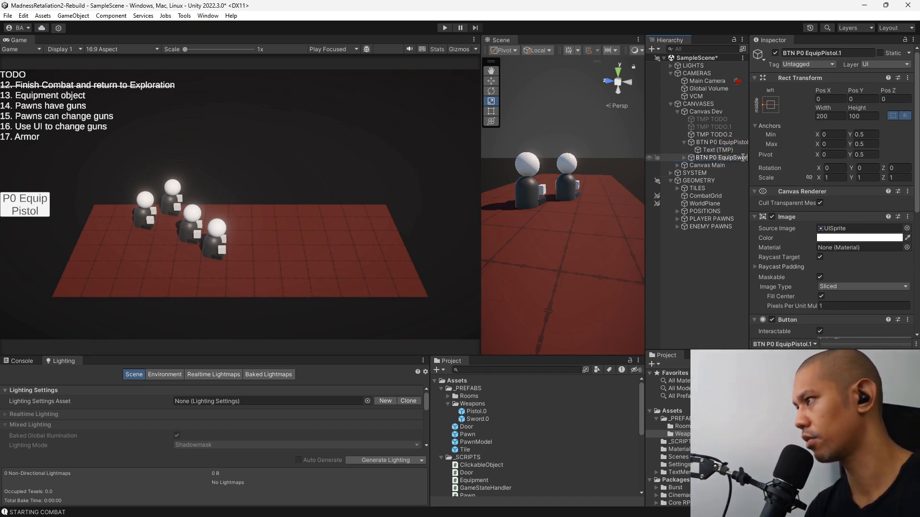
pyautogui.press('Return')
pyautogui.press('Right')
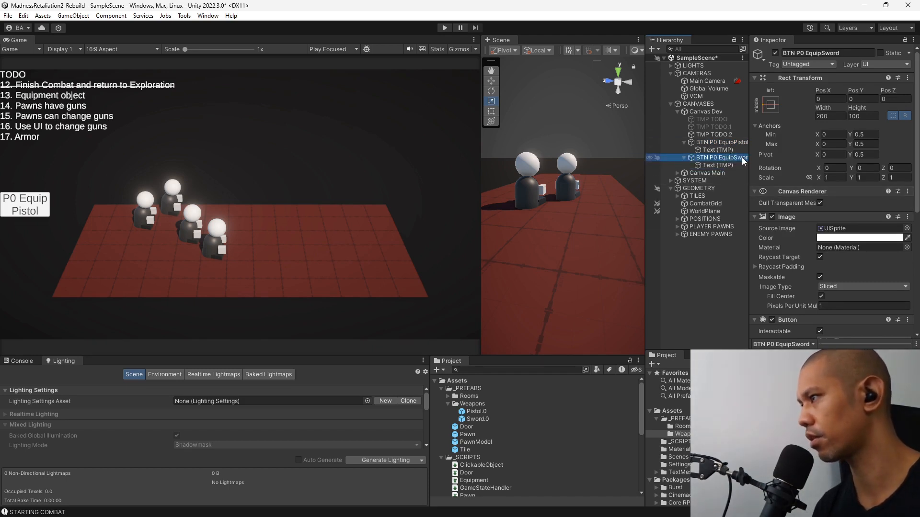
# Change the BTN P0 EquipSword label to "P0 Equip Sword" and set the button's Pos Y to -100.
pyautogui.click(728, 165)
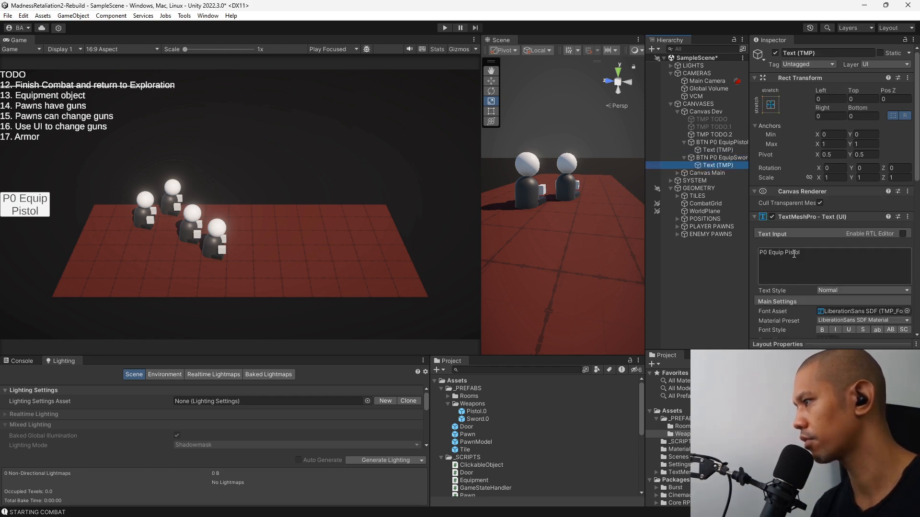
pyautogui.doubleClick(793, 253)
pyautogui.write('Sw')
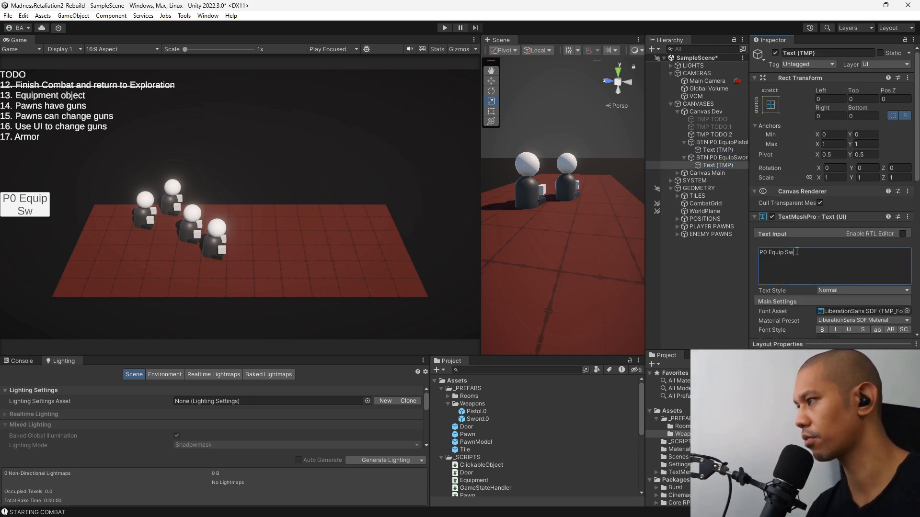
pyautogui.write('ord')
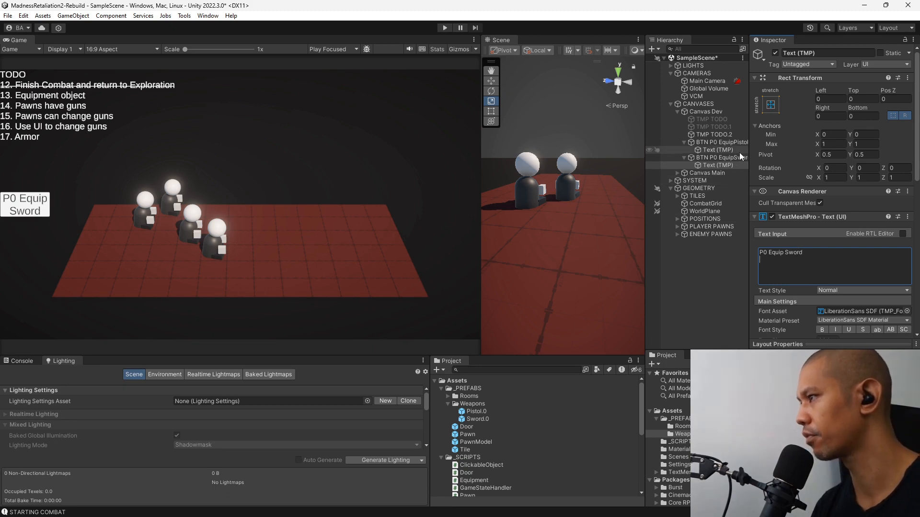
pyautogui.click(716, 158)
pyautogui.click(862, 99)
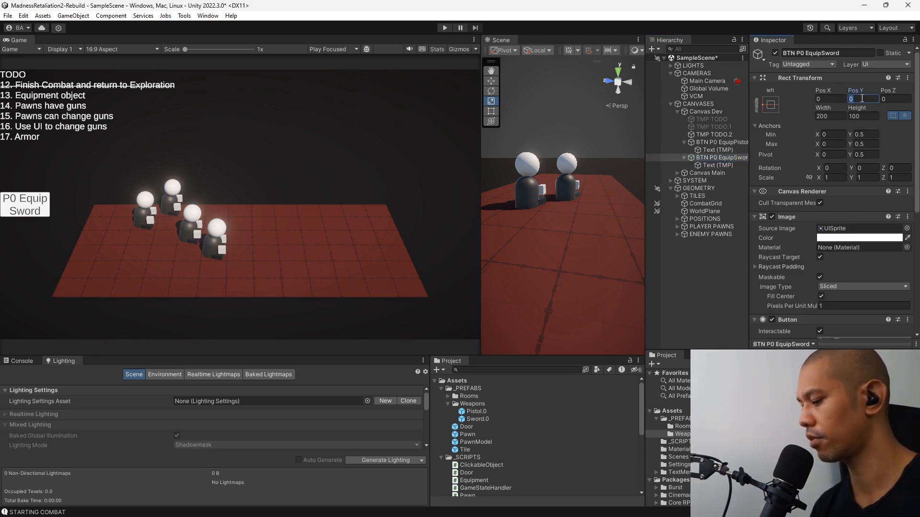
pyautogui.write('-100')
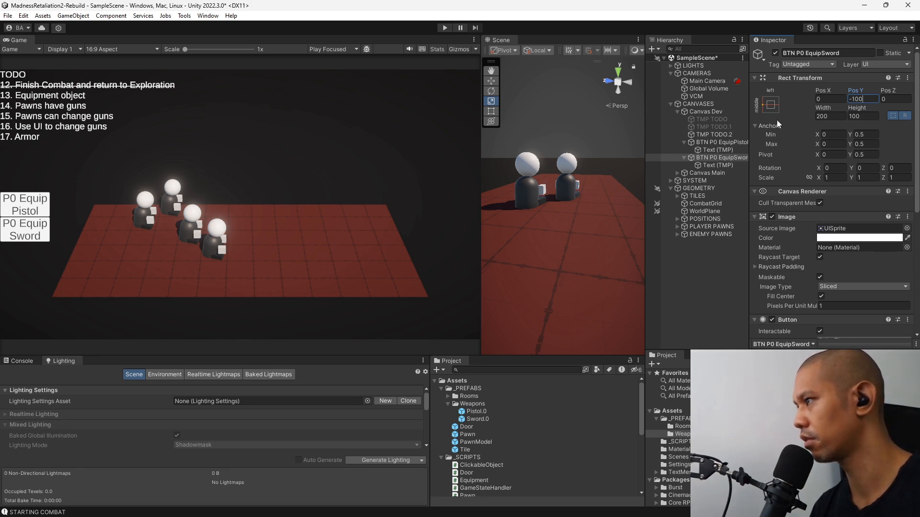
# Assign the Sword.0 prefab as the EquipWeapon argument in BTN P0 EquipSword's On Click event, and expand the PLAYER PAWNS group.
pyautogui.scroll(-5, 809, 215)
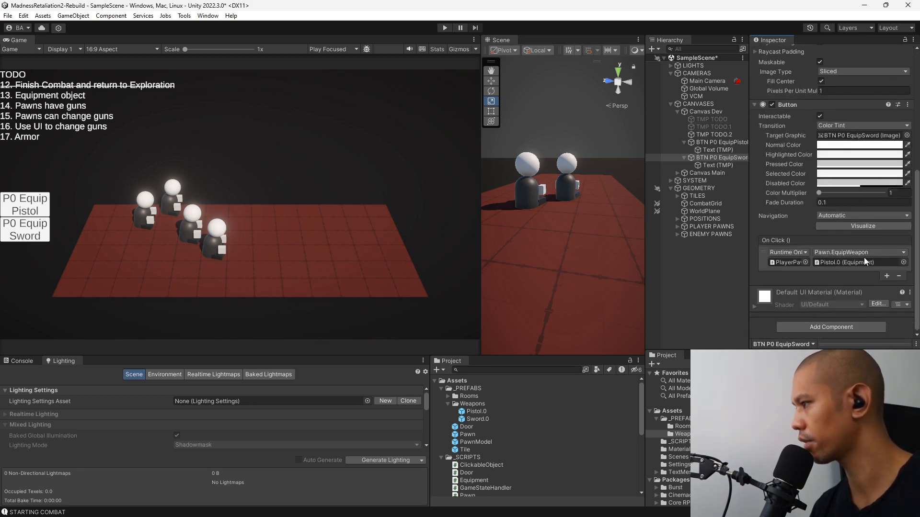
pyautogui.moveTo(477, 420); pyautogui.dragTo(855, 262)
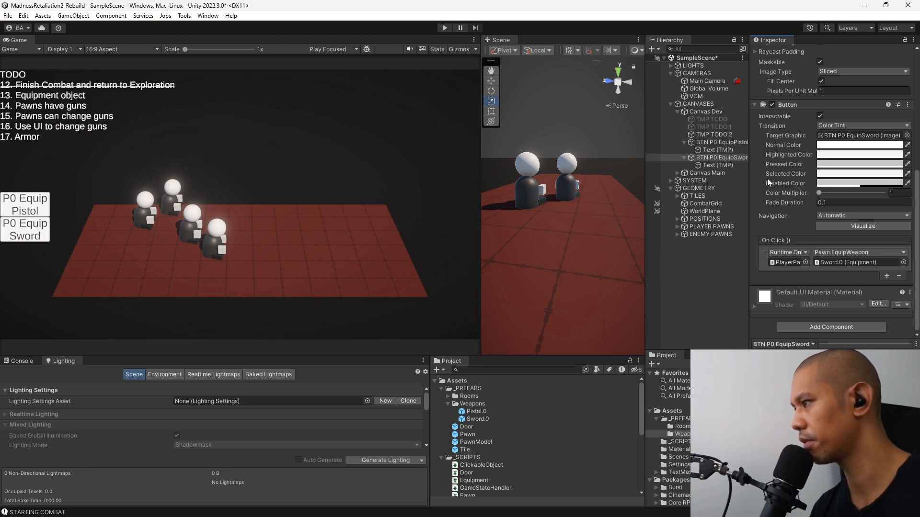
pyautogui.click(677, 227)
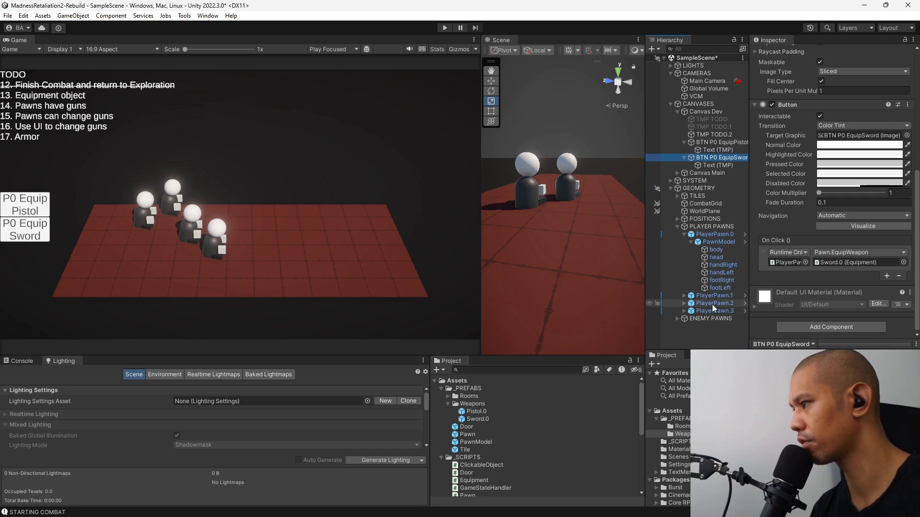
# Retarget BTN P0 EquipSword's On Click event to PlayerPawn.2 and select Pawn.EquipWeapon as its function.
pyautogui.moveTo(711, 305); pyautogui.dragTo(790, 264)
pyautogui.click(852, 255)
pyautogui.moveTo(831, 326)
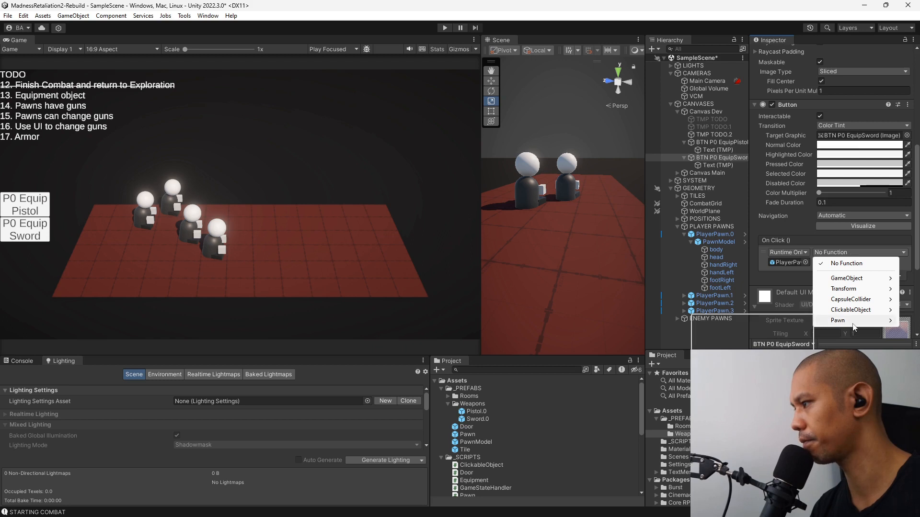
pyautogui.click(747, 405)
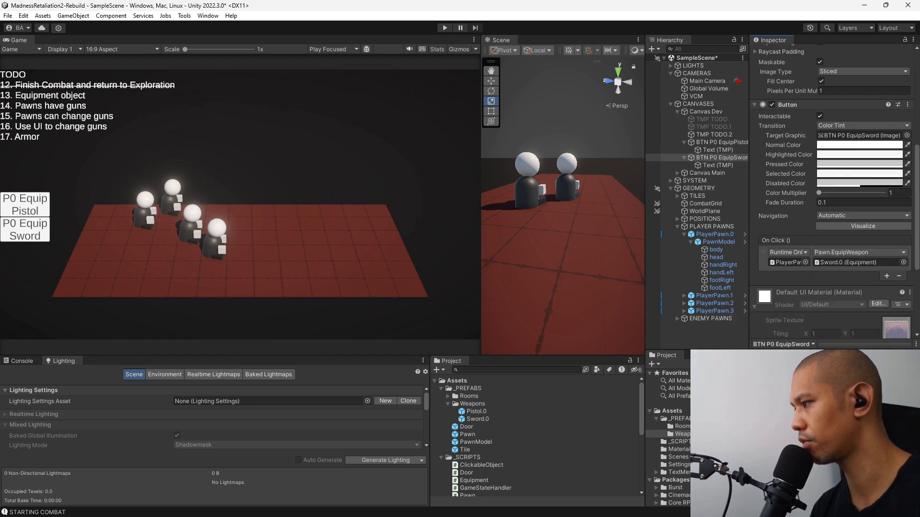
# Retarget BTN P0 EquipPistol's On Click event to PlayerPawn.2 and select Pawn.EquipWeapon as its function.
pyautogui.click(719, 143)
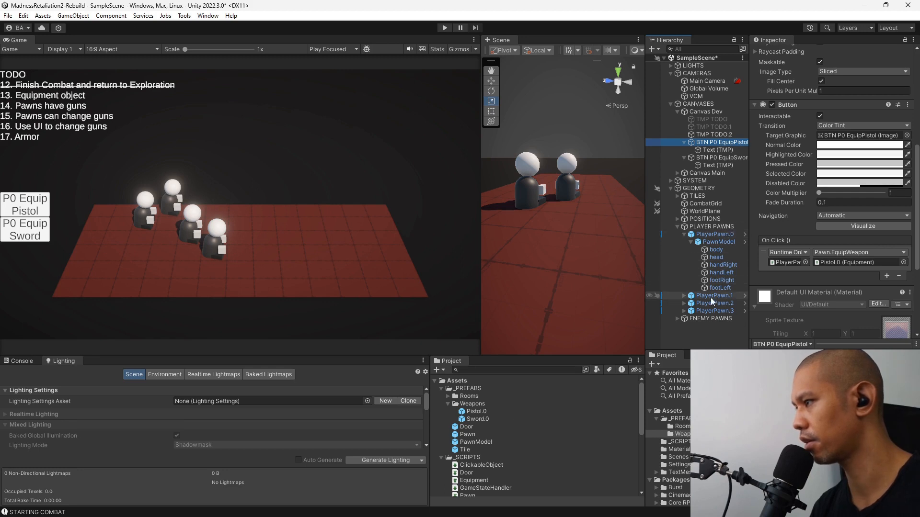
pyautogui.moveTo(715, 304); pyautogui.dragTo(793, 269)
pyautogui.click(858, 253)
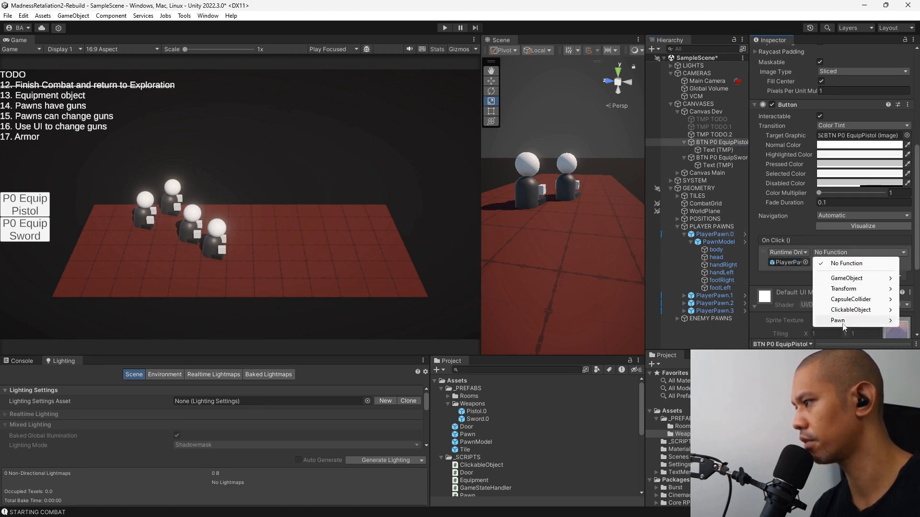
pyautogui.moveTo(843, 320)
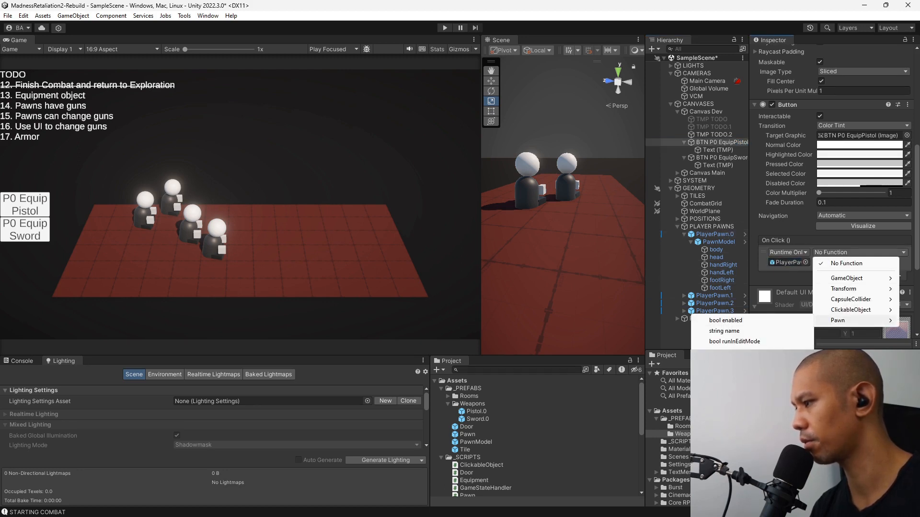
pyautogui.click(752, 405)
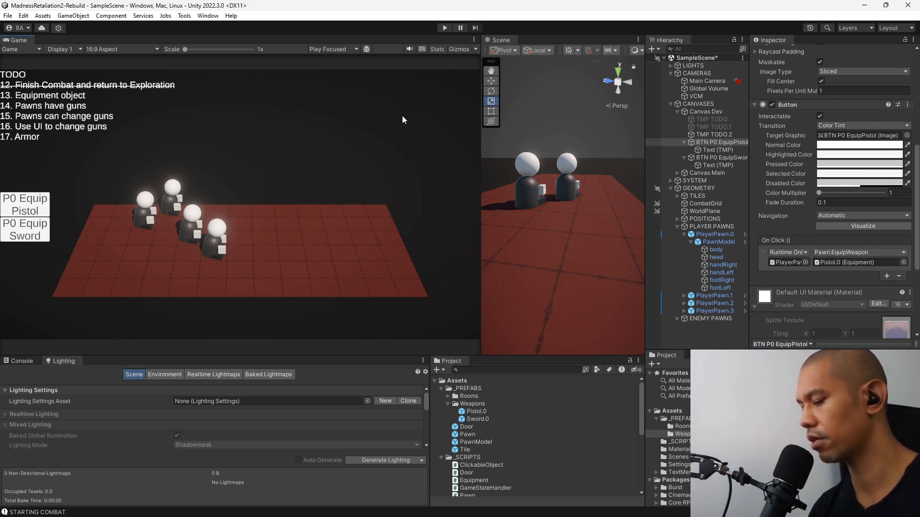
# Run the game, test the P0 Equip Pistol and P0 Equip Sword buttons, and stop play mode.
pyautogui.hotkey('ctrl', 'p')
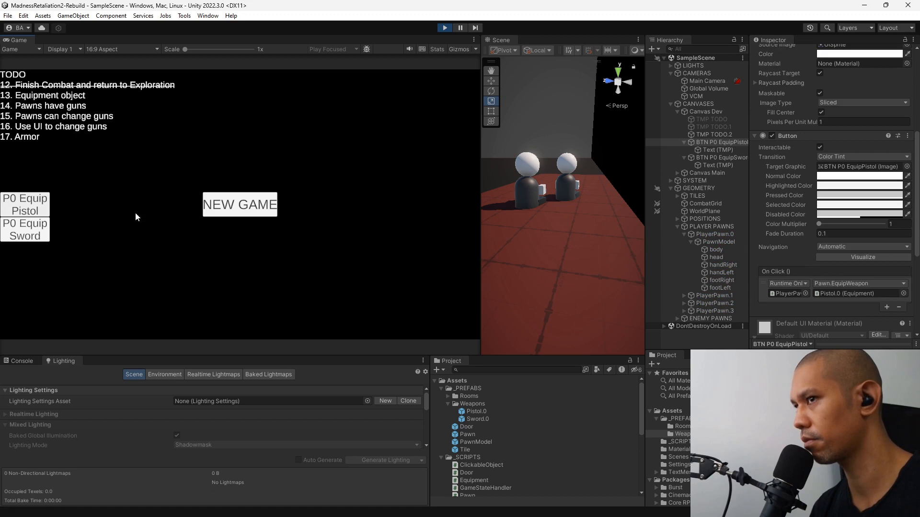
pyautogui.click(244, 214)
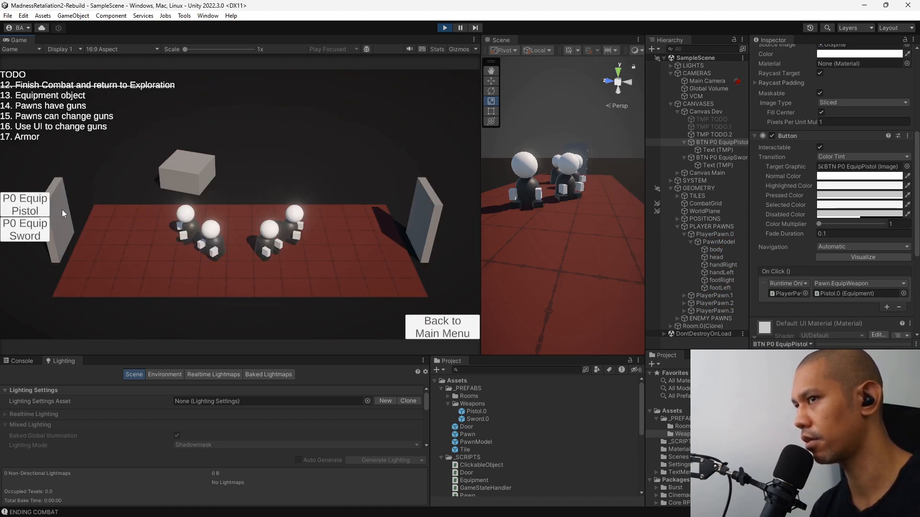
pyautogui.click(23, 209)
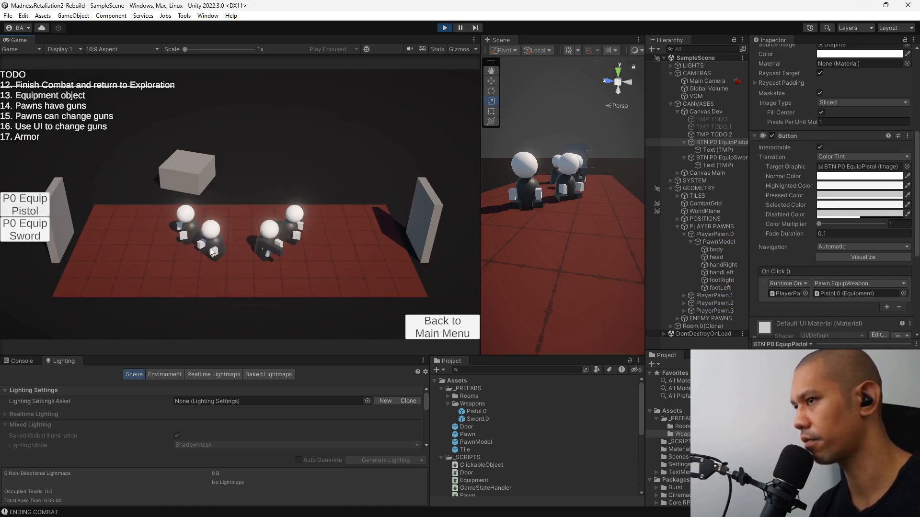
pyautogui.click(27, 235)
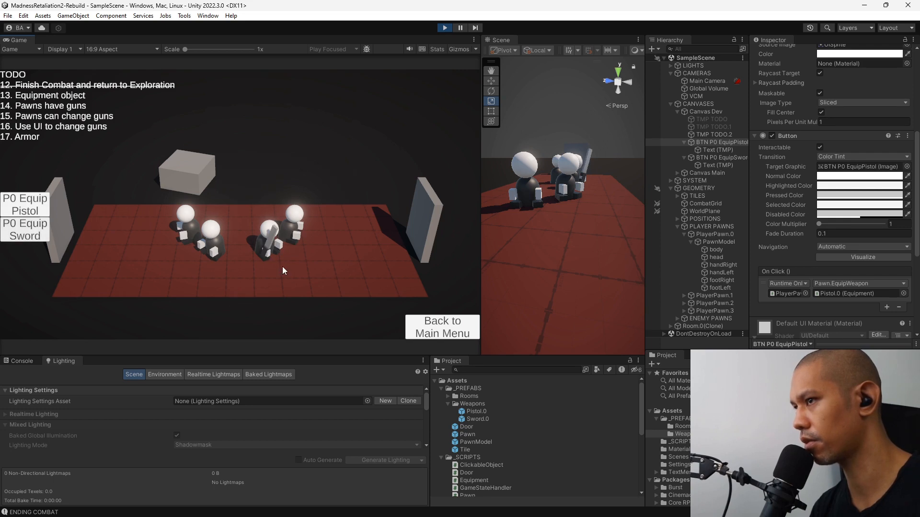
pyautogui.click(445, 27)
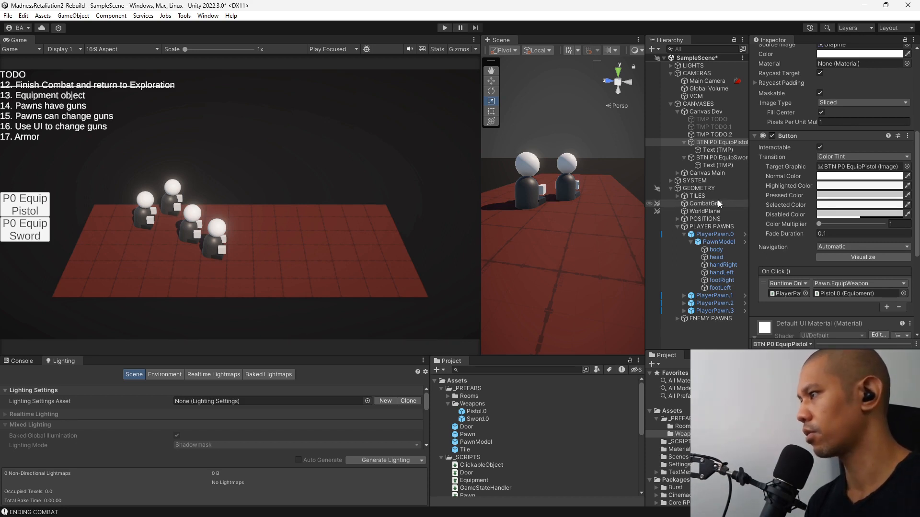
# Extend the strikethrough in TMP TODO.2 through item 15 by moving the closing </s> tag after "Pawns can change guns".
pyautogui.click(716, 135)
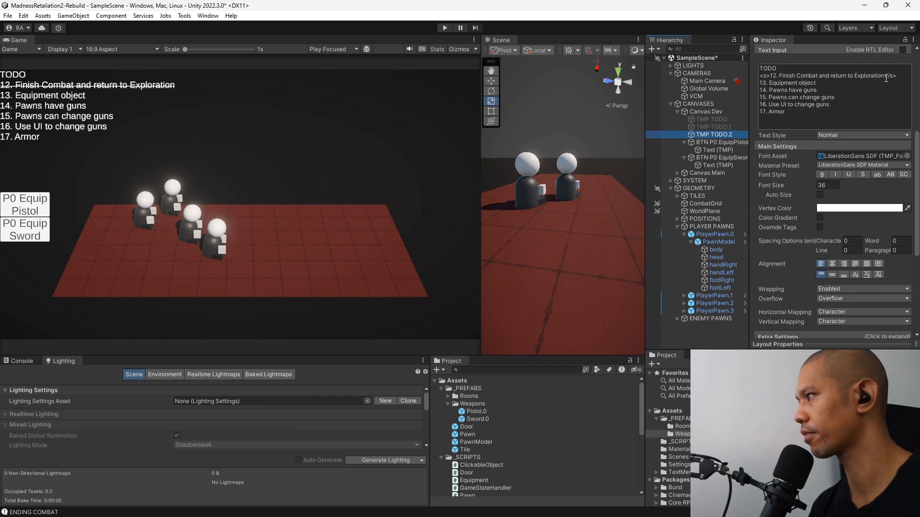
pyautogui.click(884, 77)
pyautogui.click(884, 76)
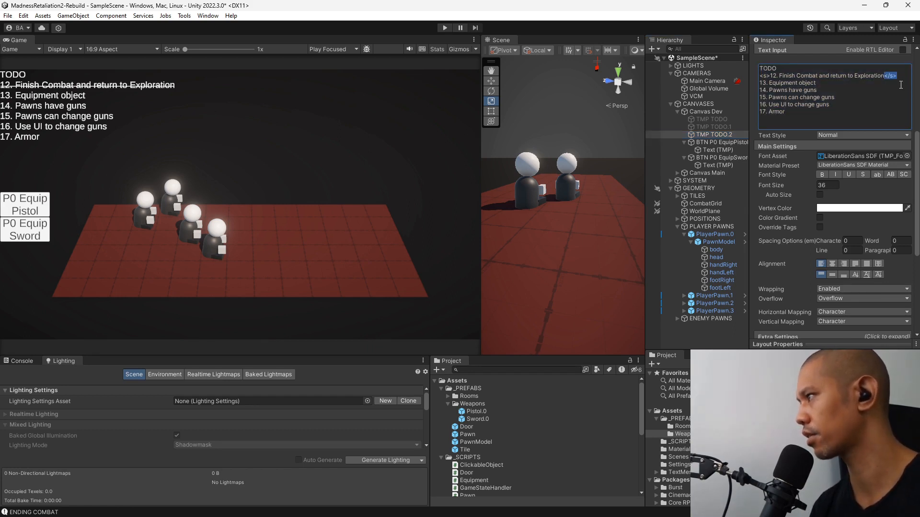
pyautogui.press('BackSpace')
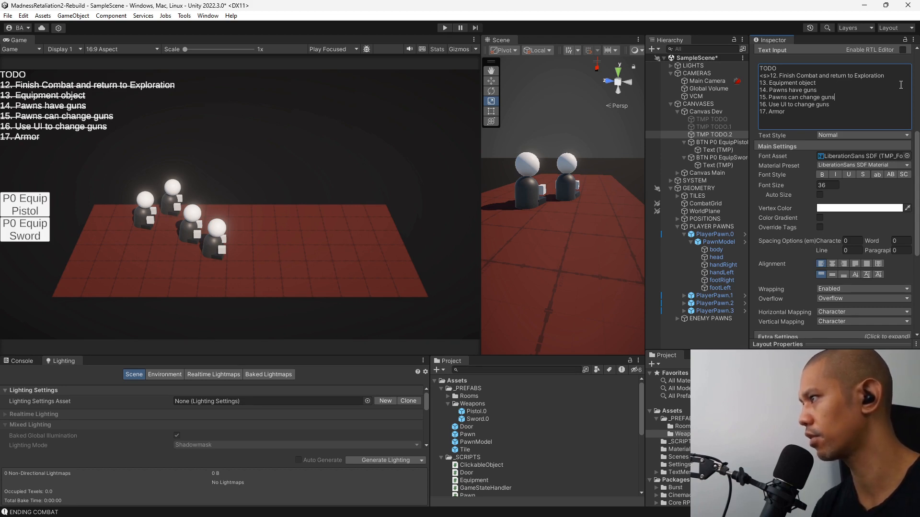
pyautogui.write('</s>')
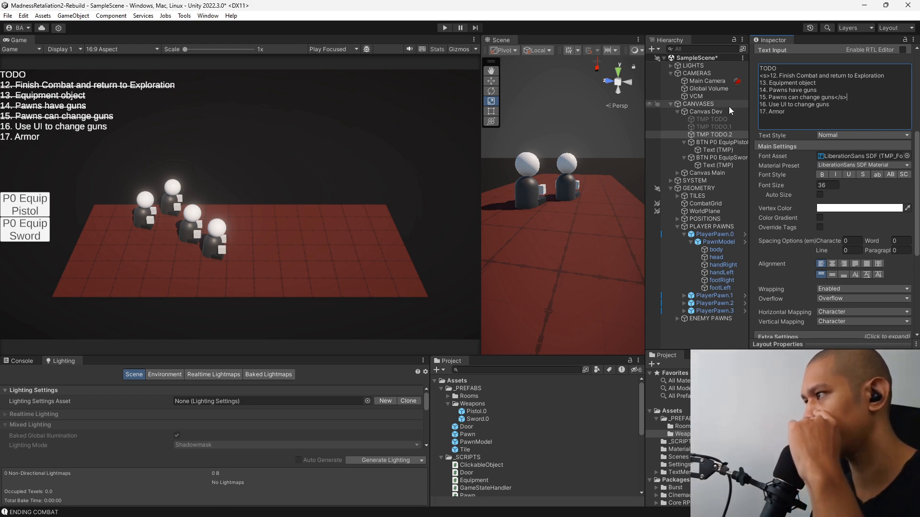
# Add a UI Image under Canvas Main and name it SCREEN Inventory.
pyautogui.click(677, 172)
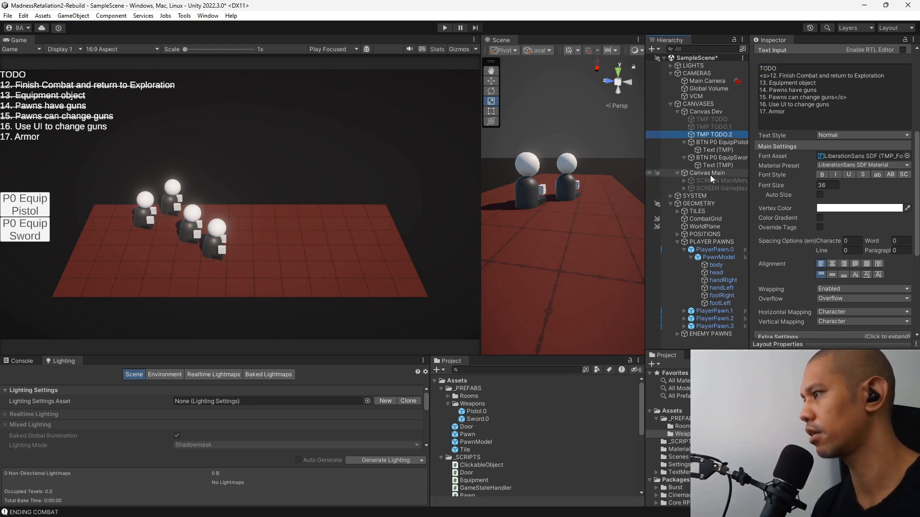
pyautogui.rightClick(709, 173)
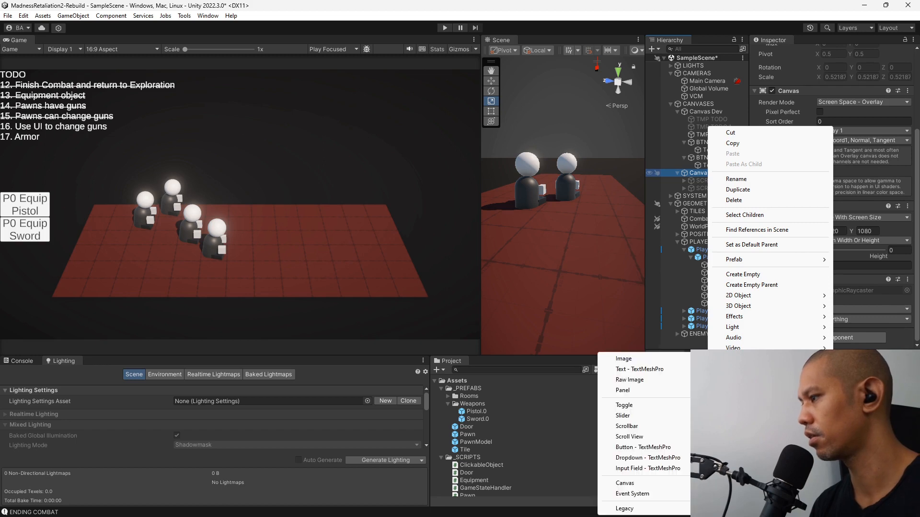
pyautogui.moveTo(740, 359)
pyautogui.click(623, 358)
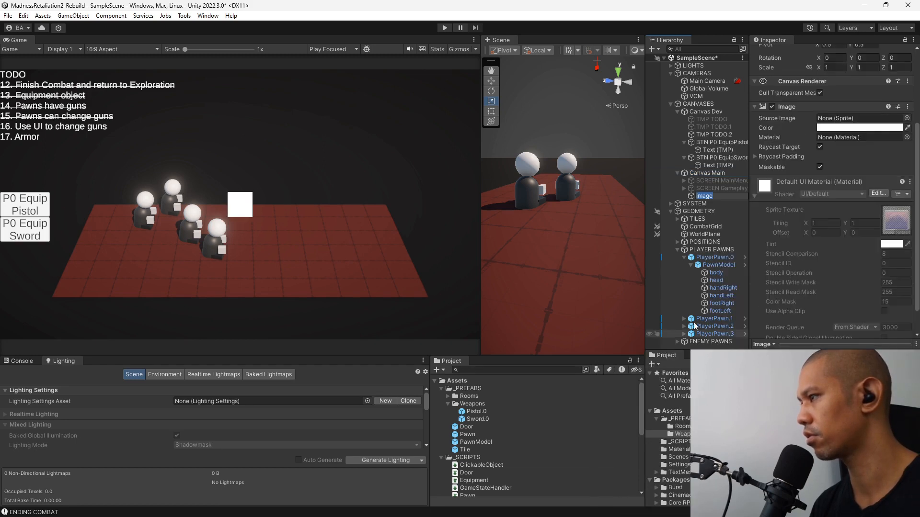
pyautogui.write('SCREE')
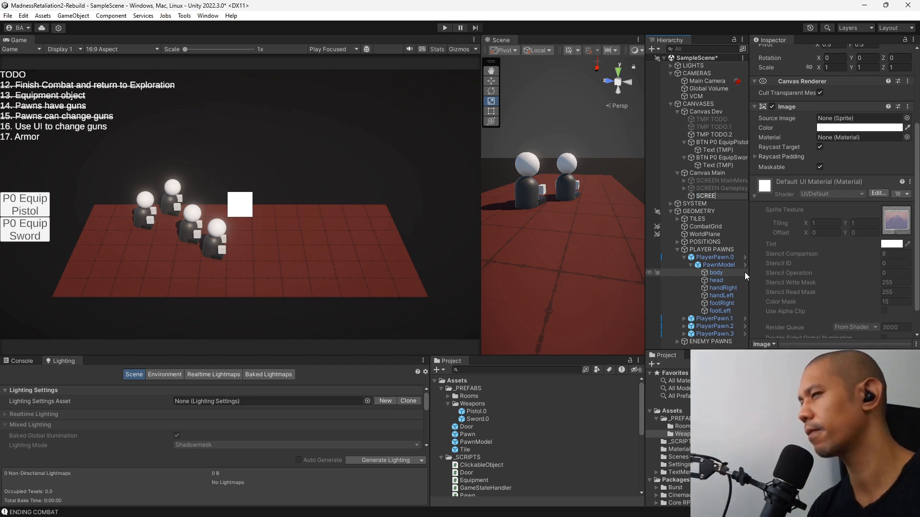
pyautogui.write('N Equi')
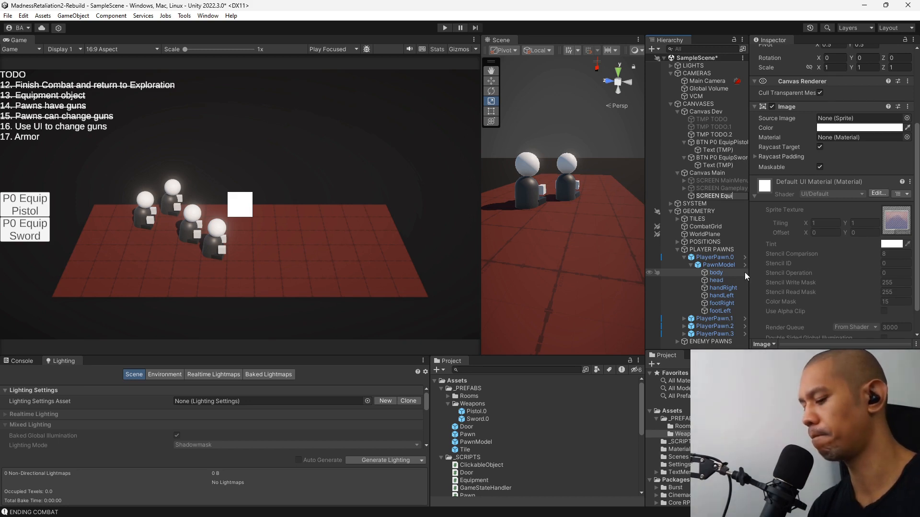
pyautogui.write('p')
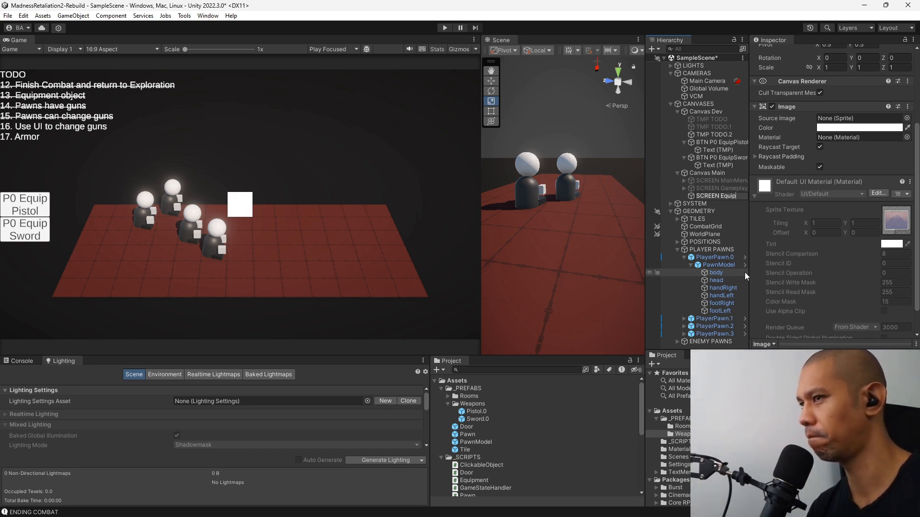
pyautogui.press('BackSpace')
pyautogui.press('BackSpace')
pyautogui.press('BackSpace')
pyautogui.press('BackSpace')
pyautogui.press('BackSpace')
pyautogui.write('Inve')
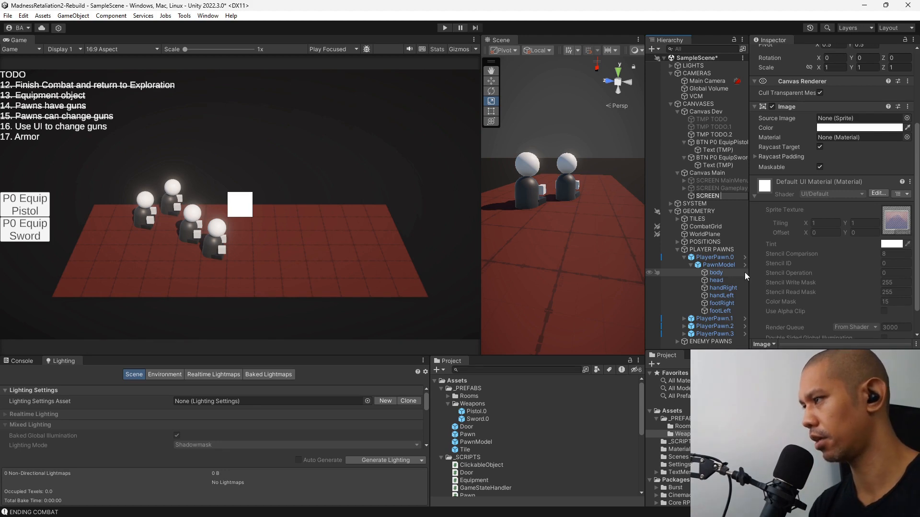
pyautogui.write('ntory')
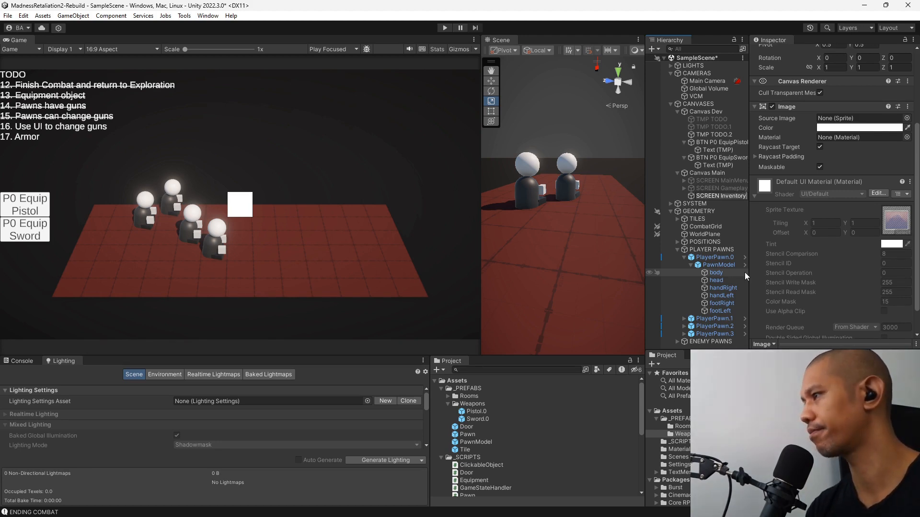
pyautogui.press('Return')
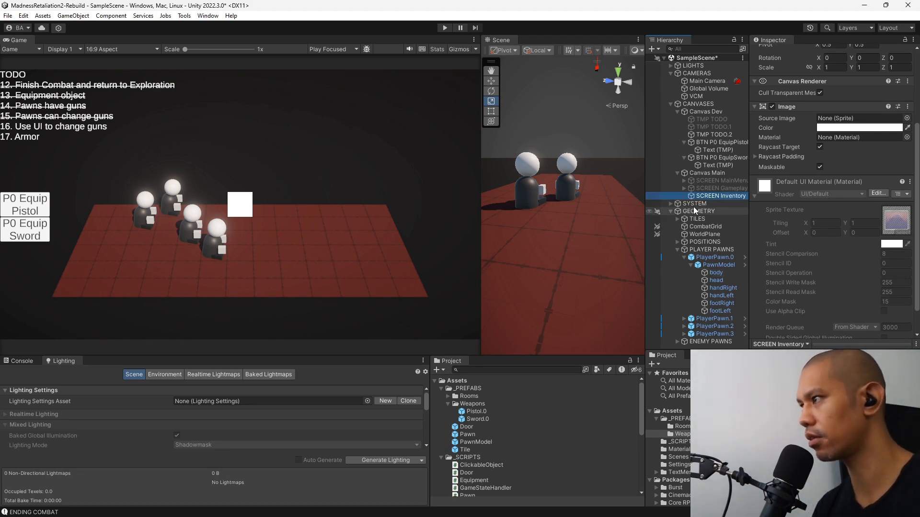
# Set the SCREEN Inventory image's color to black (000000).
pyautogui.click(854, 128)
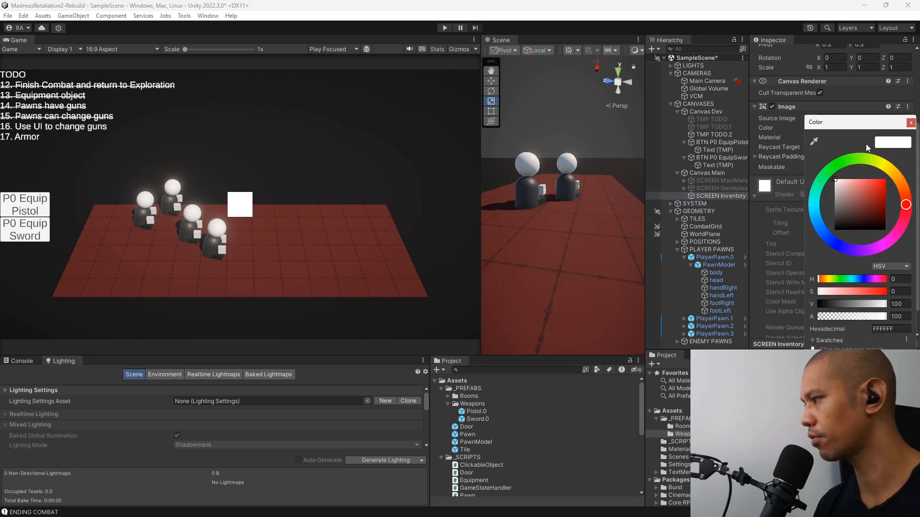
pyautogui.moveTo(863, 208); pyautogui.dragTo(858, 240)
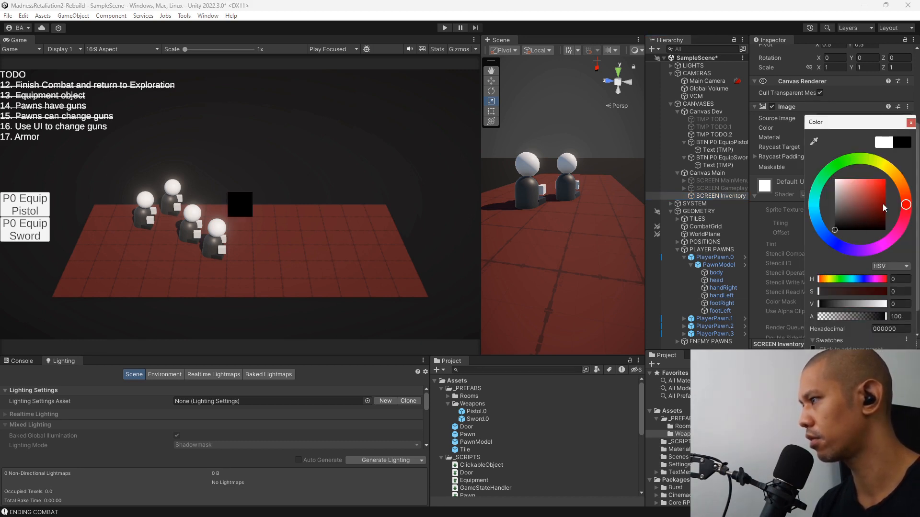
pyautogui.click(911, 123)
# Apply the stretch-stretch anchor preset with position to SCREEN Inventory so that it fills the canvas.
pyautogui.scroll(5, 874, 107)
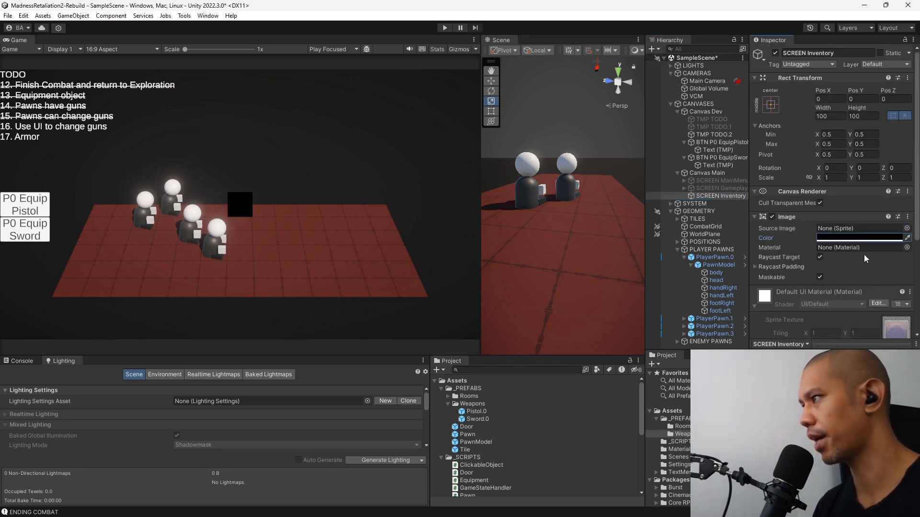
pyautogui.click(771, 104)
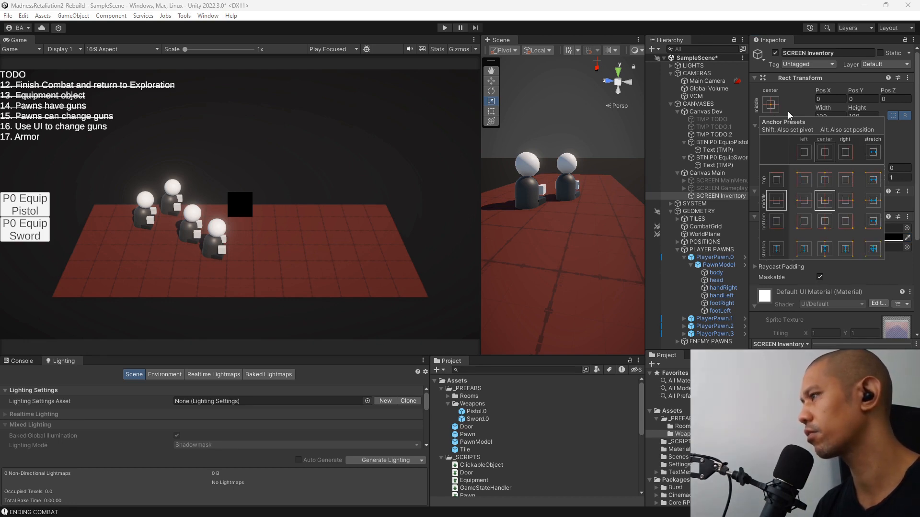
pyautogui.keyDown('alt'); pyautogui.click(874, 250); pyautogui.keyUp('alt')
# Set the SCREEN Inventory image's color to fully transparent white.
pyautogui.click(857, 238)
pyautogui.moveTo(841, 297); pyautogui.dragTo(760, 252)
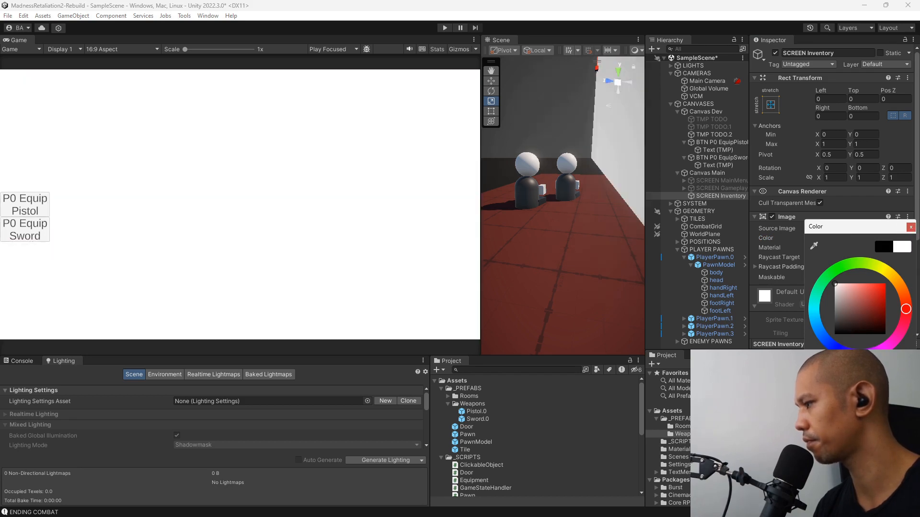
pyautogui.moveTo(885, 415); pyautogui.dragTo(811, 414)
pyautogui.click(911, 227)
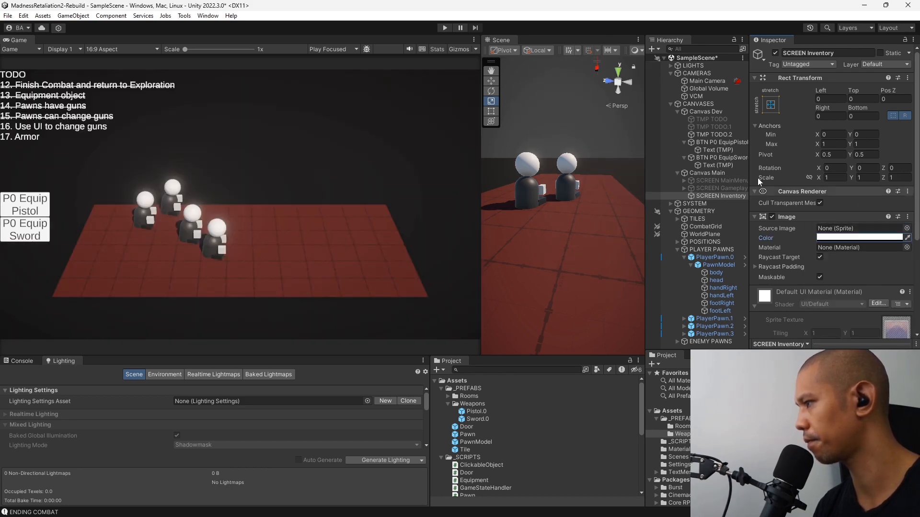
# Add a Button component to SCREEN Inventory and set its Transition to None.
pyautogui.scroll(-5, 822, 280)
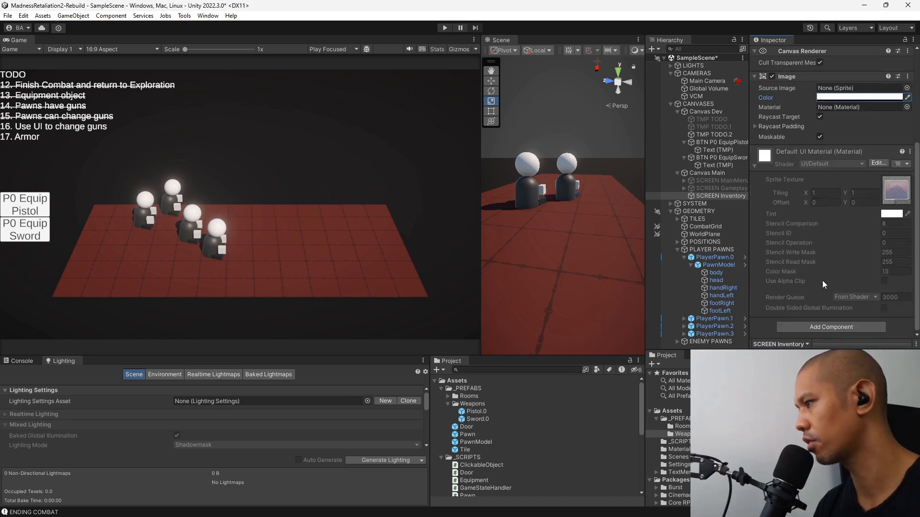
pyautogui.click(816, 327)
pyautogui.write('button')
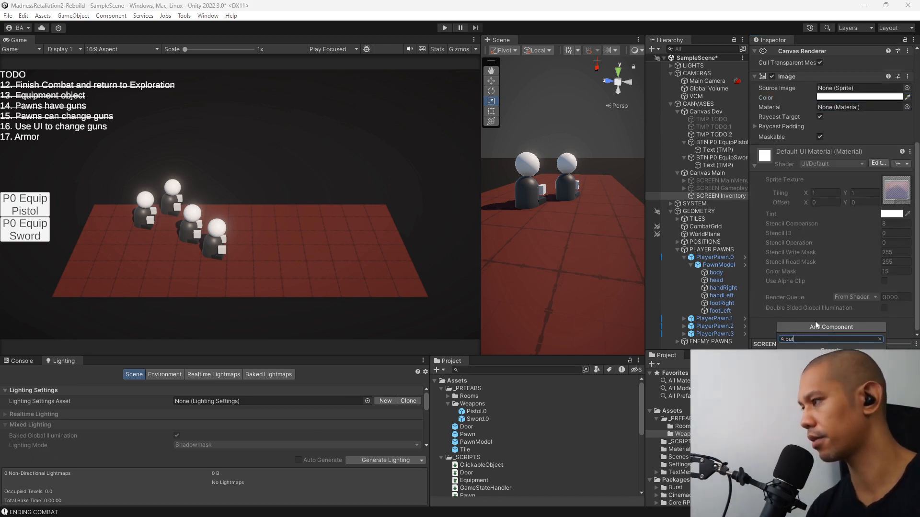
pyautogui.press('Return')
pyautogui.scroll(2, 815, 322)
pyautogui.click(860, 222)
pyautogui.click(842, 235)
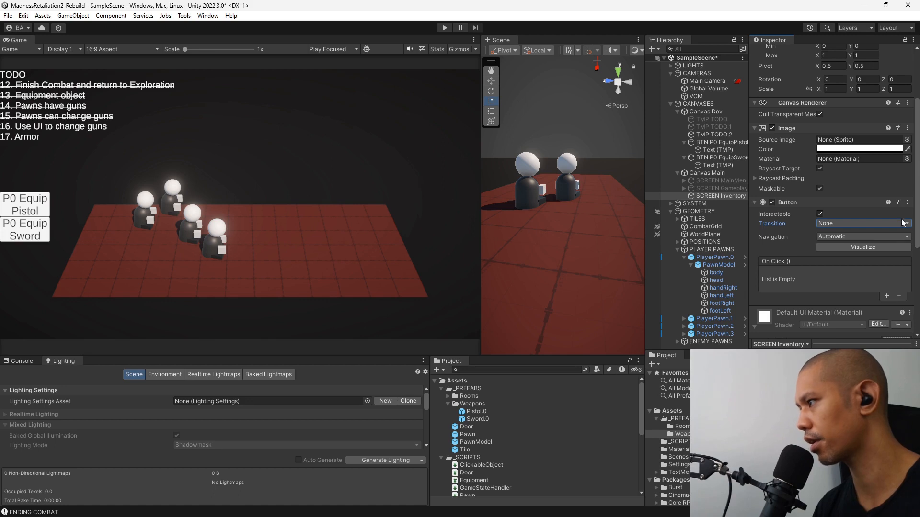
# Add an On Click event to the SCREEN Inventory button that calls GameObject.SetActive on SCREEN Inventory with the value unchecked.
pyautogui.click(887, 296)
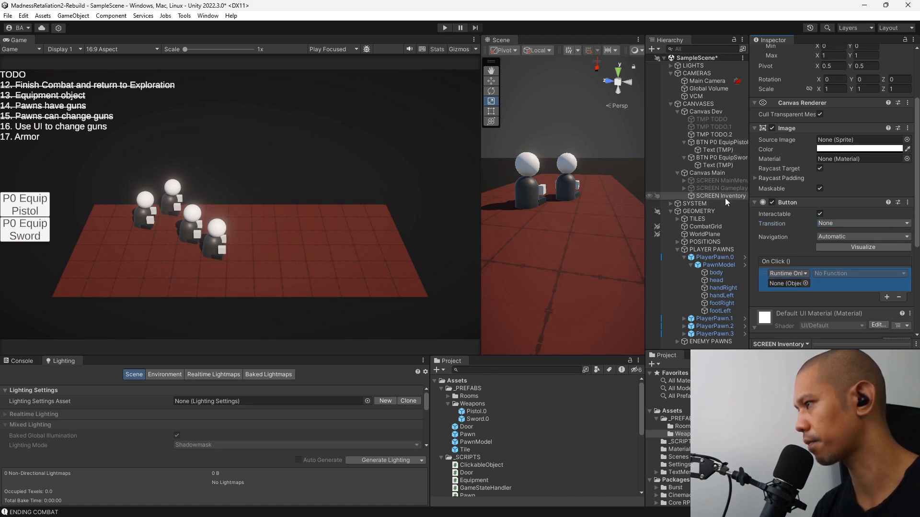
pyautogui.moveTo(726, 196); pyautogui.dragTo(801, 284)
pyautogui.click(858, 273)
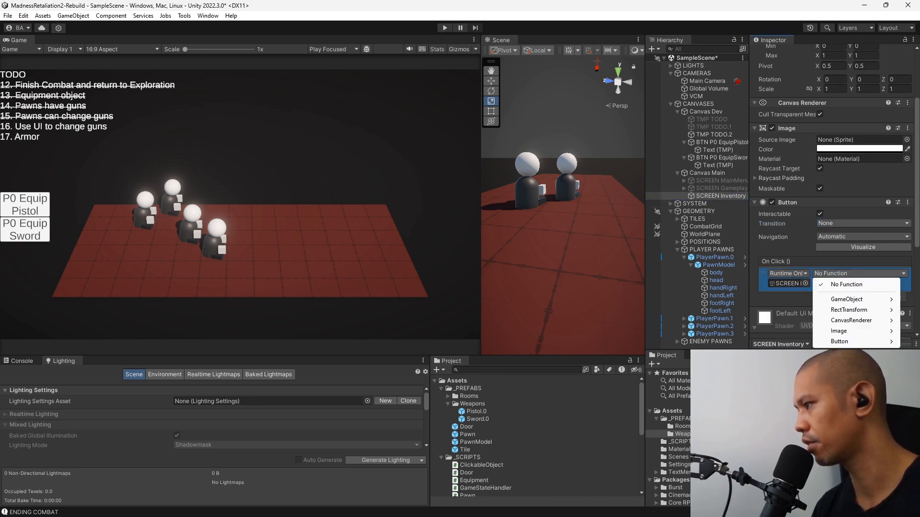
pyautogui.moveTo(836, 342)
pyautogui.moveTo(846, 299)
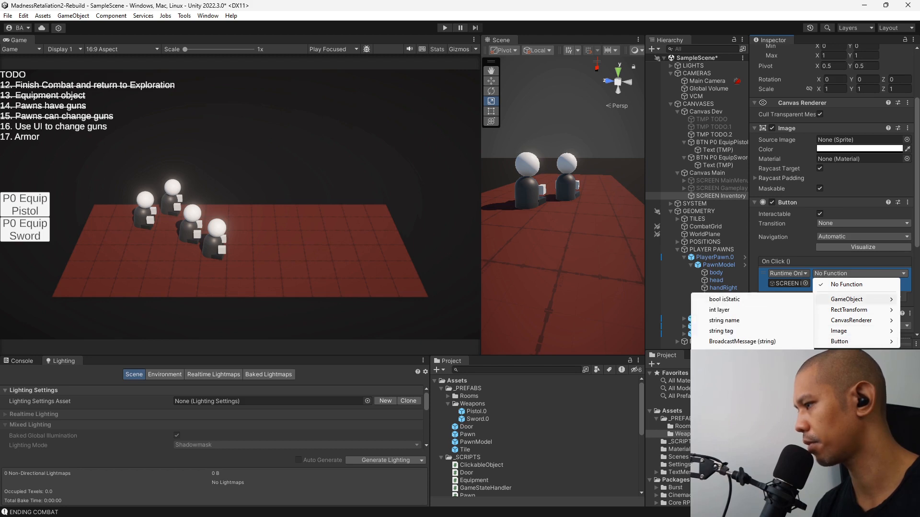
pyautogui.click(767, 373)
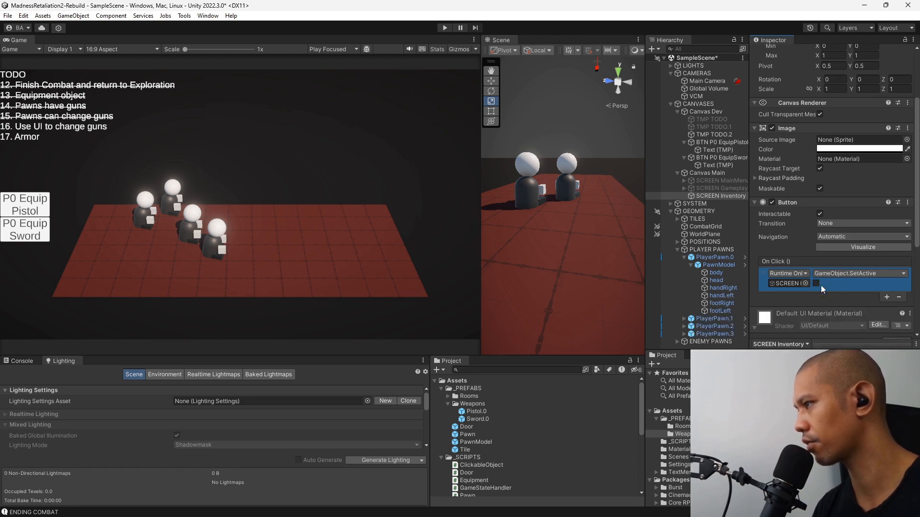
# Create a UI Image as a child of SCREEN Inventory and set its color to black.
pyautogui.rightClick(707, 196)
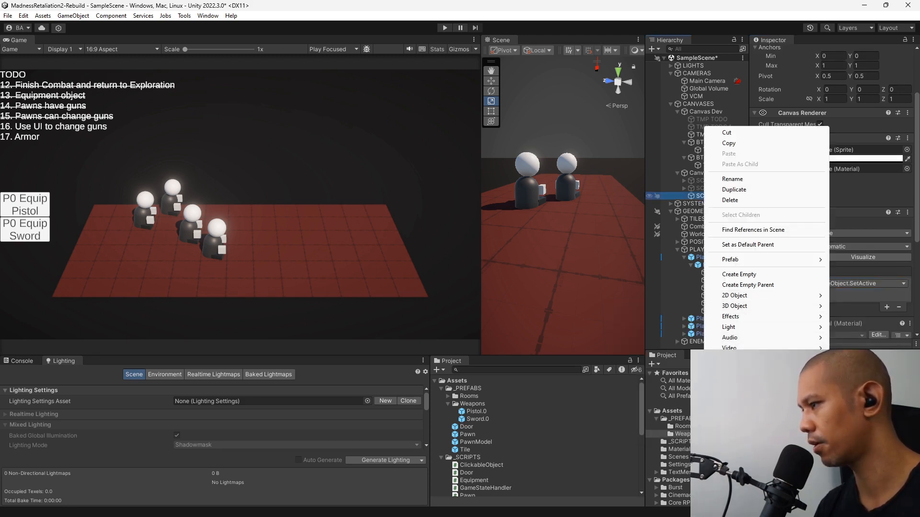
pyautogui.moveTo(736, 358)
pyautogui.click(632, 358)
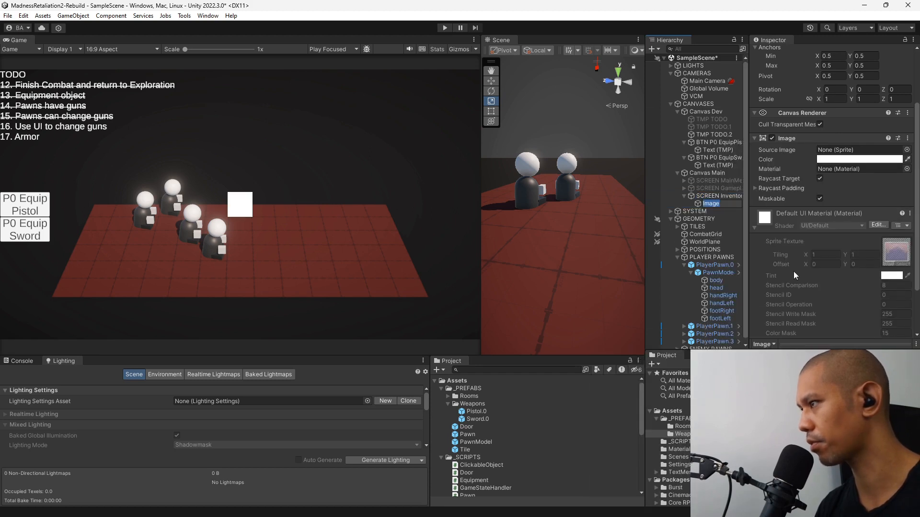
pyautogui.scroll(3, 843, 240)
pyautogui.click(855, 237)
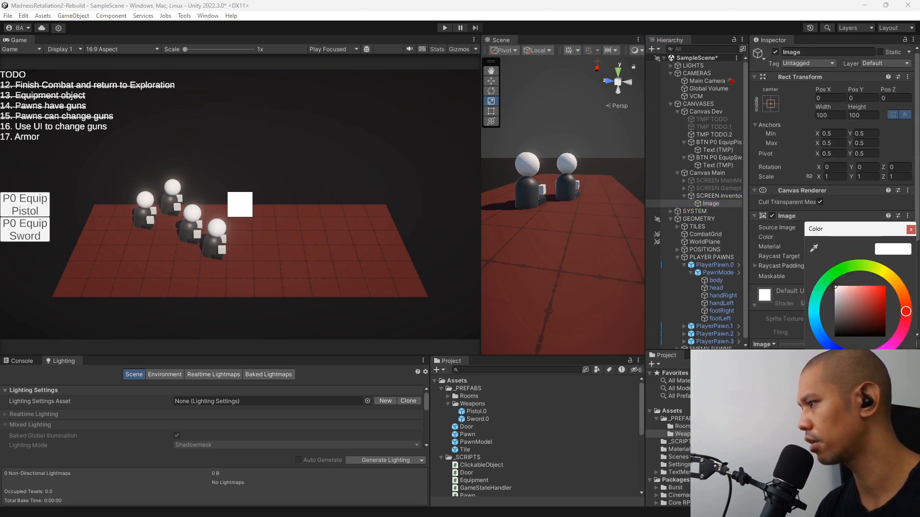
pyautogui.moveTo(863, 310); pyautogui.dragTo(833, 338)
pyautogui.click(910, 229)
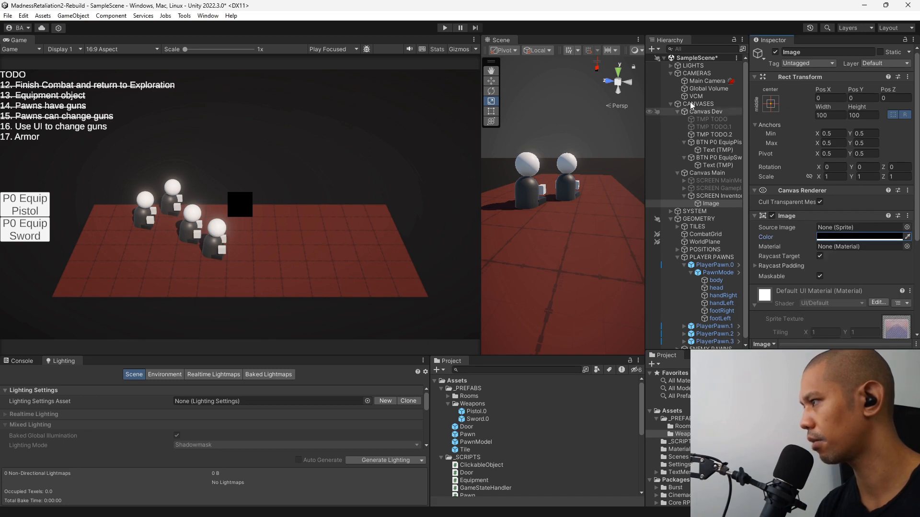
# Stretch the black image across its parent, with anchors Min X and Y at 0.2 and Max X and Y at 0.8.
pyautogui.click(771, 103)
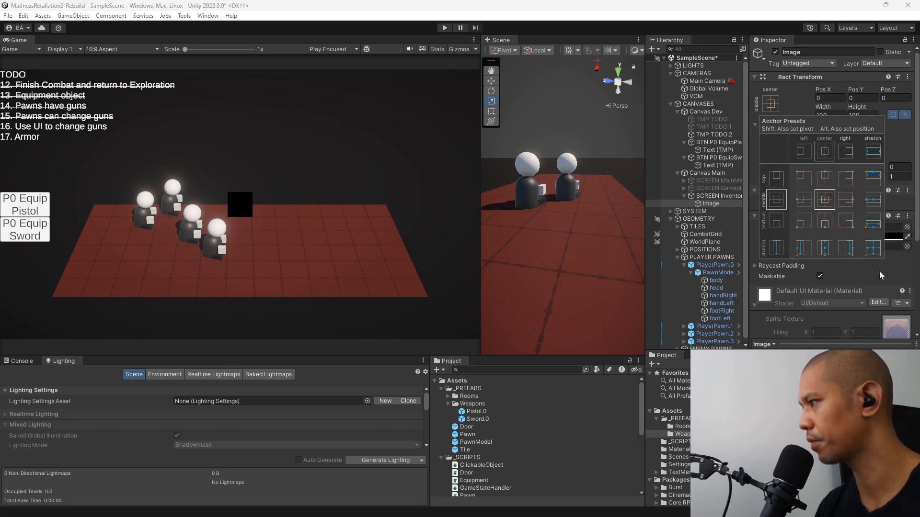
pyautogui.keyDown('alt'); pyautogui.click(873, 247); pyautogui.keyUp('alt')
pyautogui.click(803, 101)
pyautogui.click(834, 133)
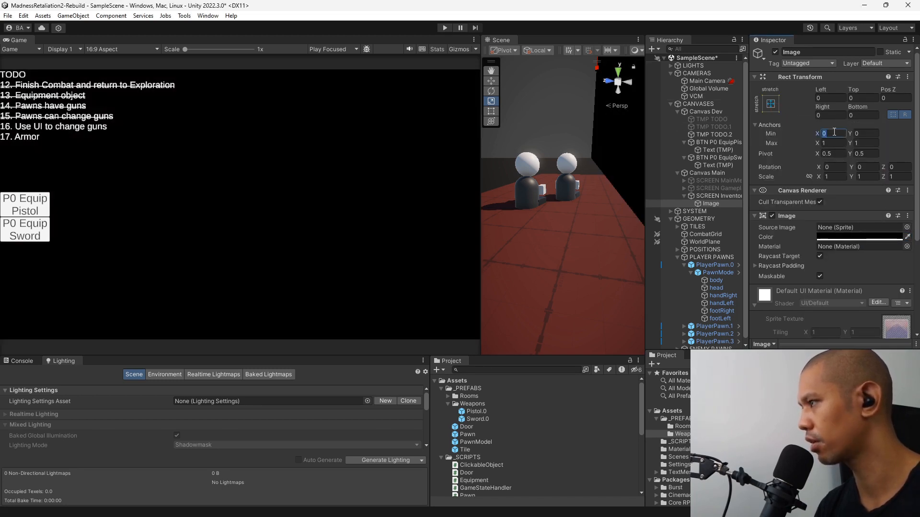
pyautogui.write('.2')
pyautogui.press('Tab')
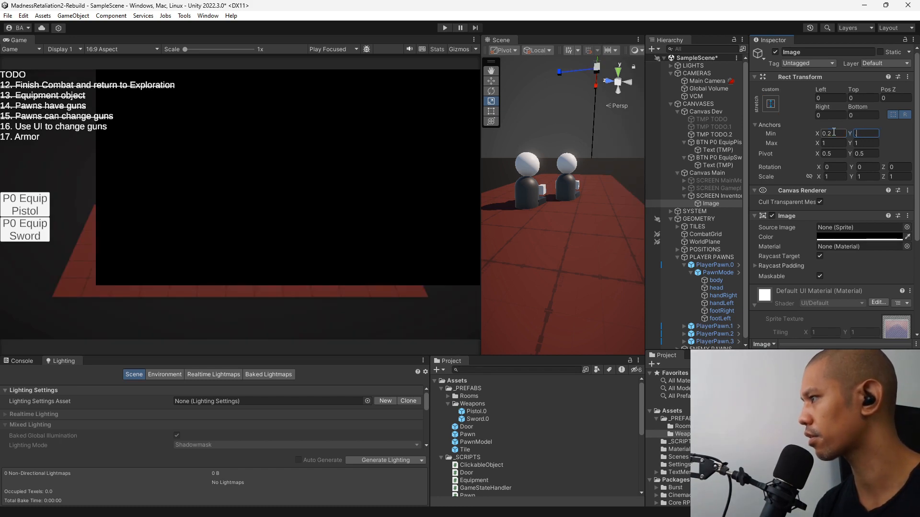
pyautogui.write('.2')
pyautogui.press('Tab')
pyautogui.write('.8')
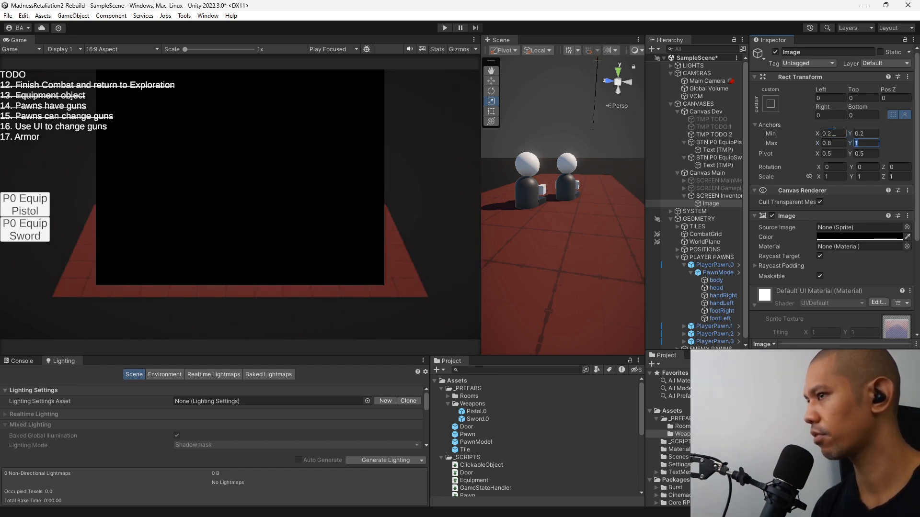
pyautogui.press('Tab')
pyautogui.write('.8')
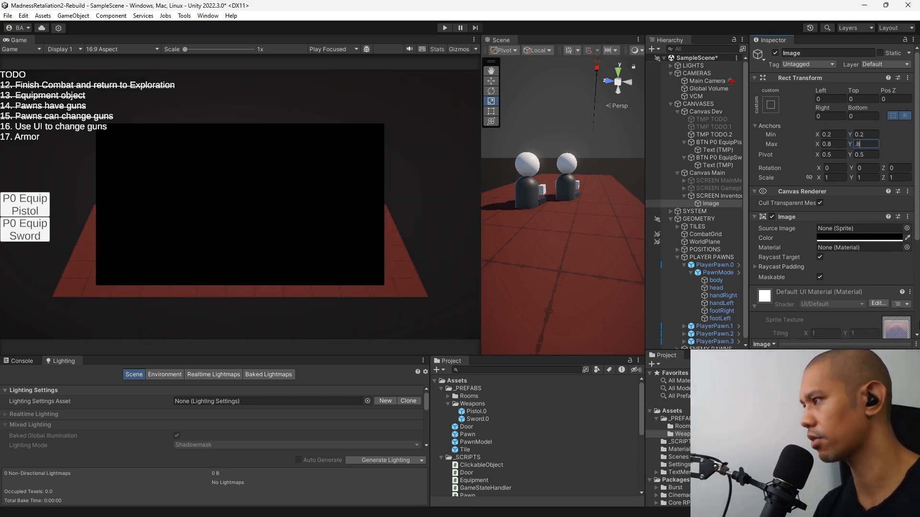
# Make the black image semi-transparent by setting its color's alpha to 230.
pyautogui.click(852, 237)
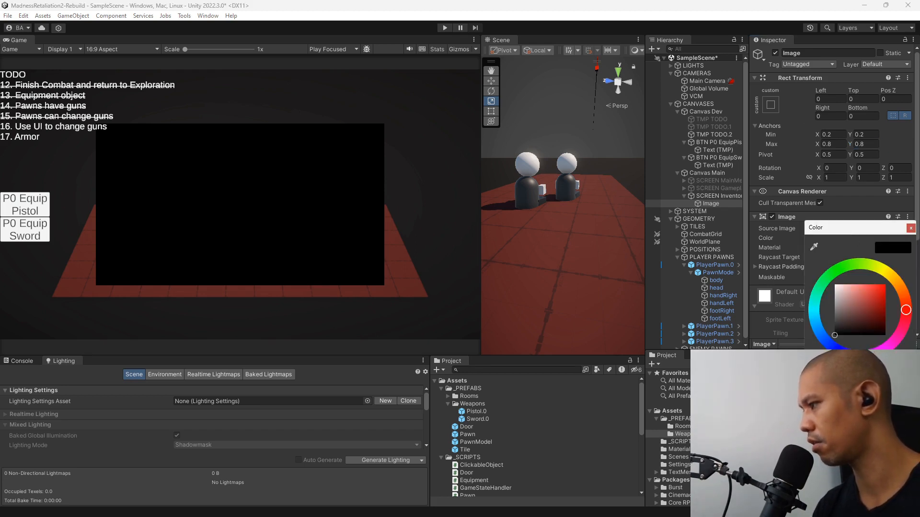
pyautogui.write('200')
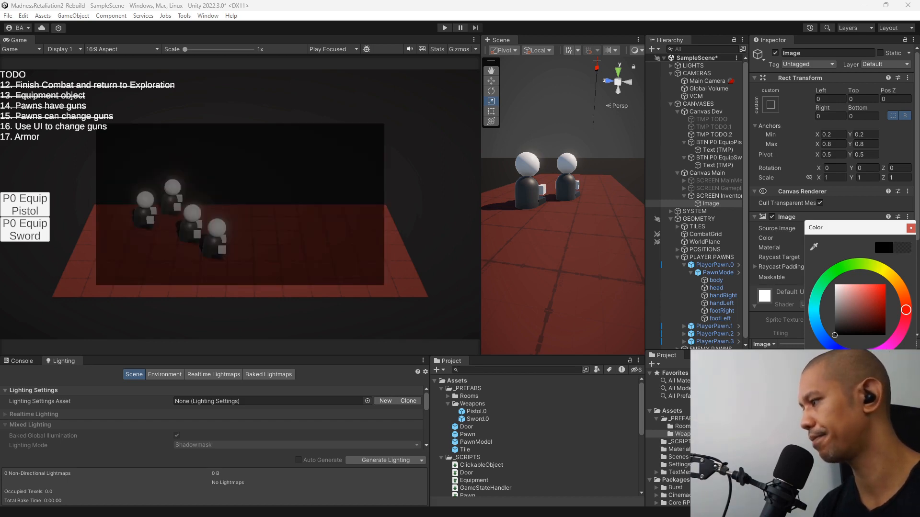
pyautogui.write('230')
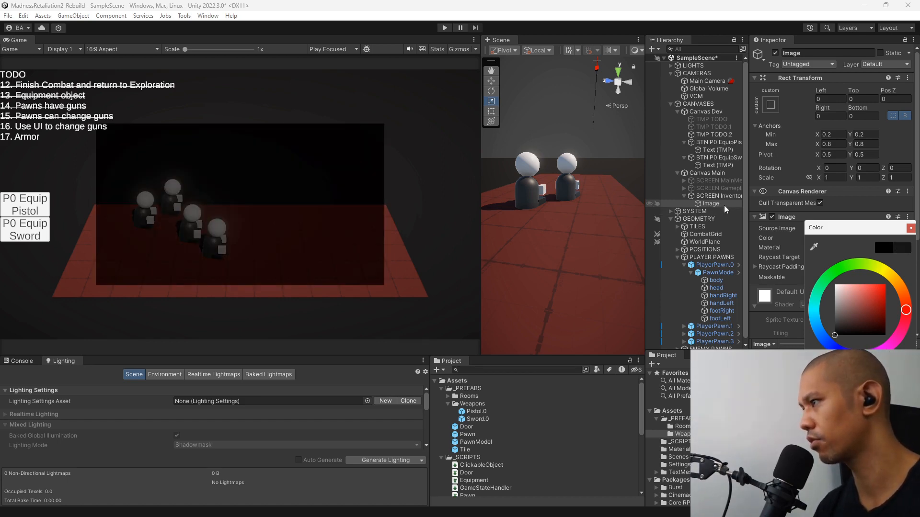
# Rename the child image of SCREEN Inventory as Window.
pyautogui.click(723, 205)
pyautogui.scroll(-3, 798, 199)
pyautogui.scroll(-2, 798, 199)
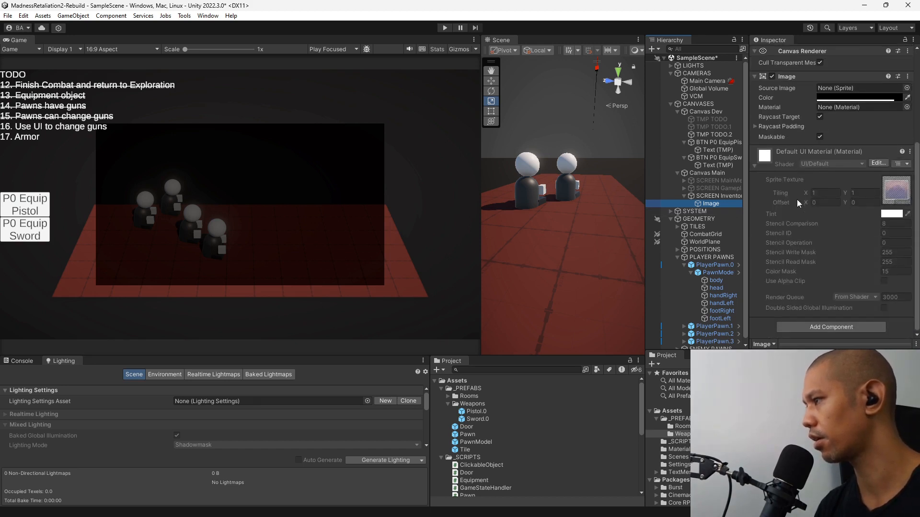
pyautogui.click(707, 205)
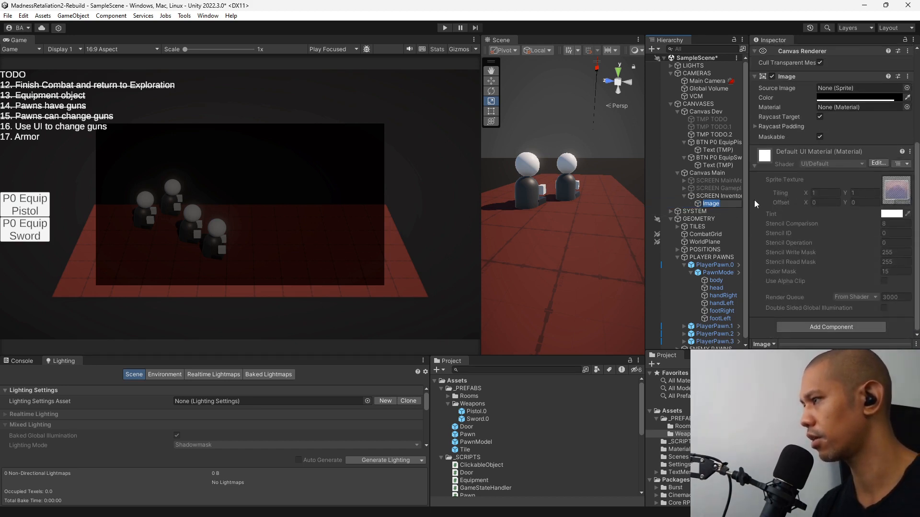
pyautogui.write('Window')
pyautogui.press('Return')
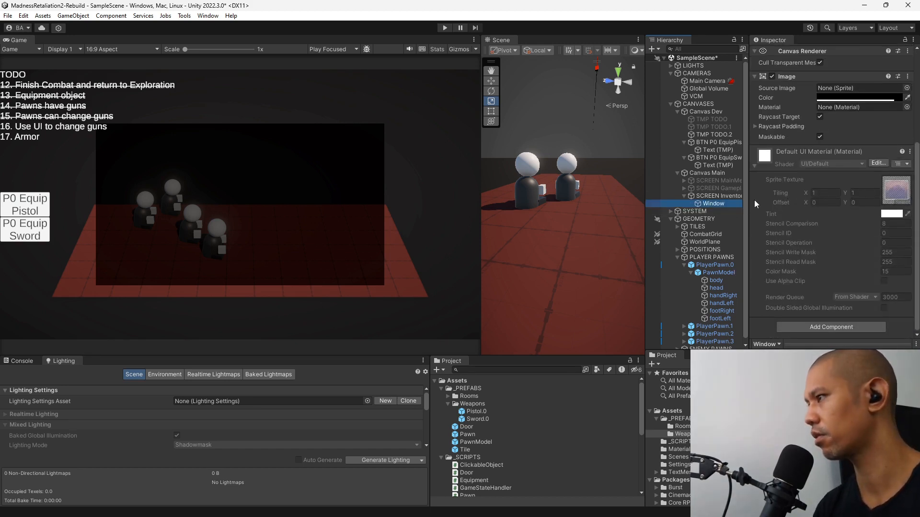
# Create a UI Image as a child of Window and name it Button Grid.
pyautogui.rightClick(732, 204)
pyautogui.moveTo(747, 370)
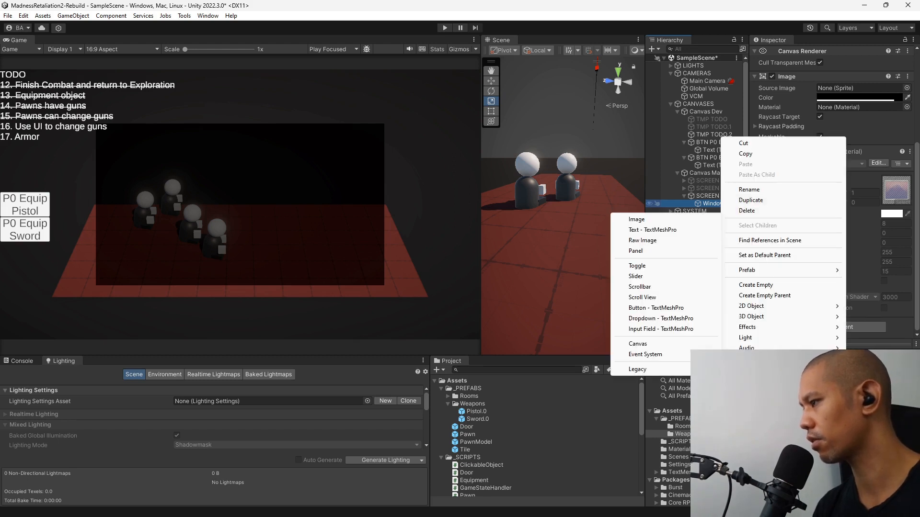
pyautogui.click(664, 221)
pyautogui.write('Grid')
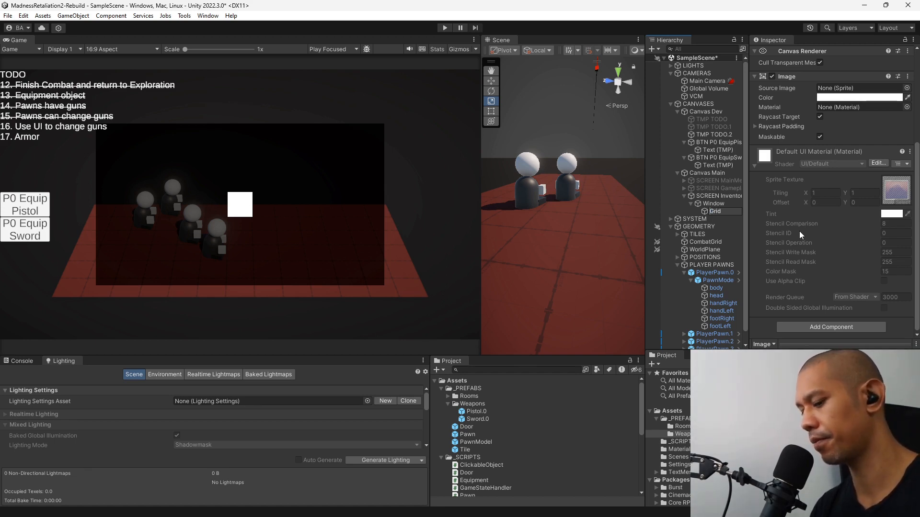
pyautogui.press('Home')
pyautogui.write('Butto')
pyautogui.write('n')
pyautogui.press('Return')
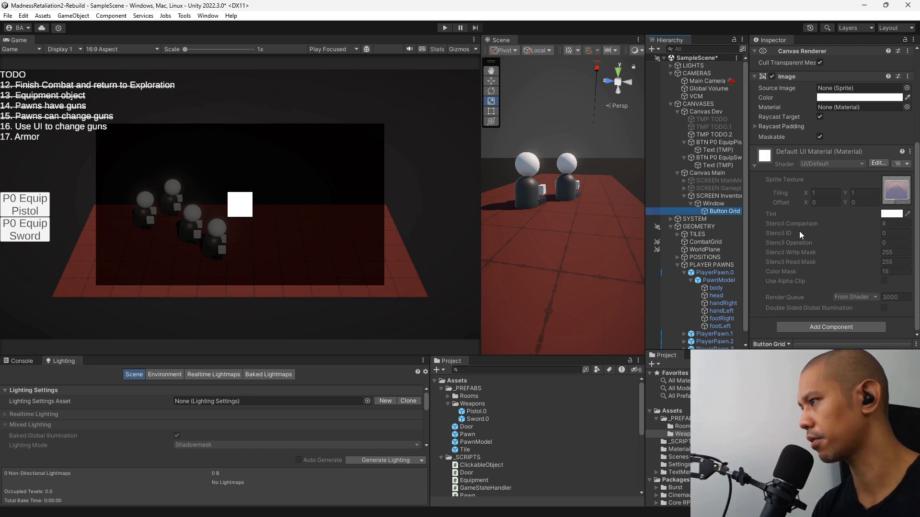
# Stretch Button Grid across Window, with anchors Min X and Y at 0.1 and Max X and Y at 0.9.
pyautogui.scroll(5, 802, 254)
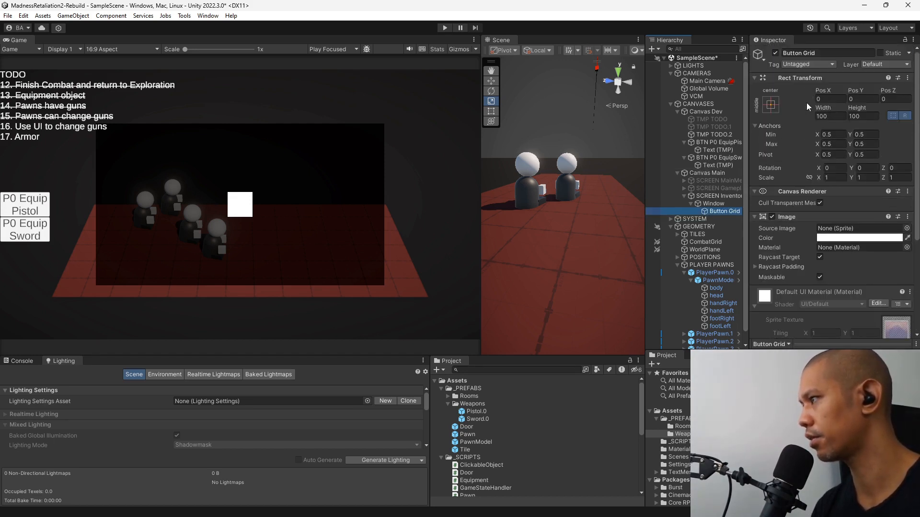
pyautogui.click(771, 105)
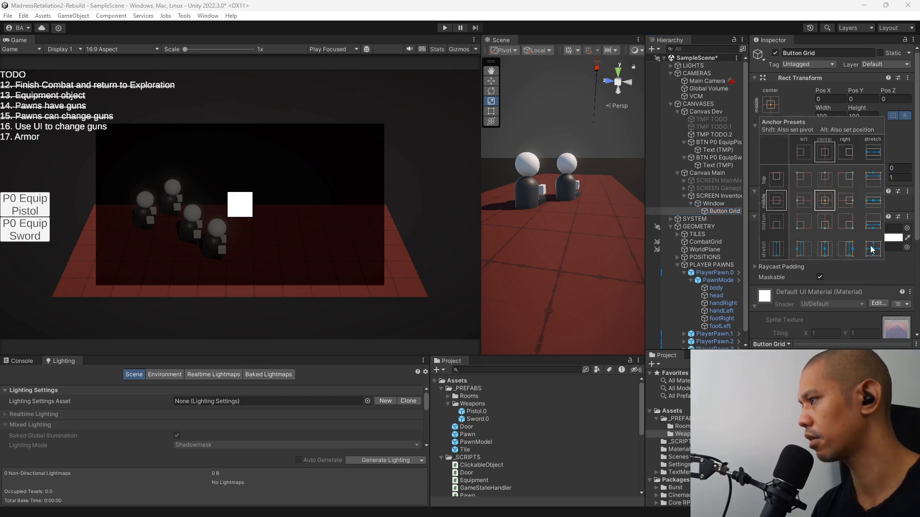
pyautogui.keyDown('alt'); pyautogui.click(872, 248); pyautogui.keyUp('alt')
pyautogui.click(803, 109)
pyautogui.click(838, 137)
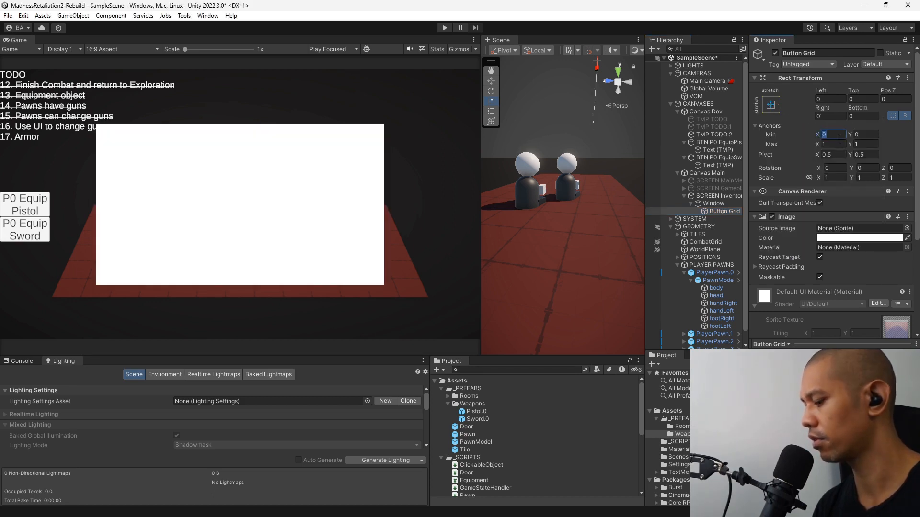
pyautogui.write('0.1')
pyautogui.press('Tab')
pyautogui.write('0.1')
pyautogui.press('Tab')
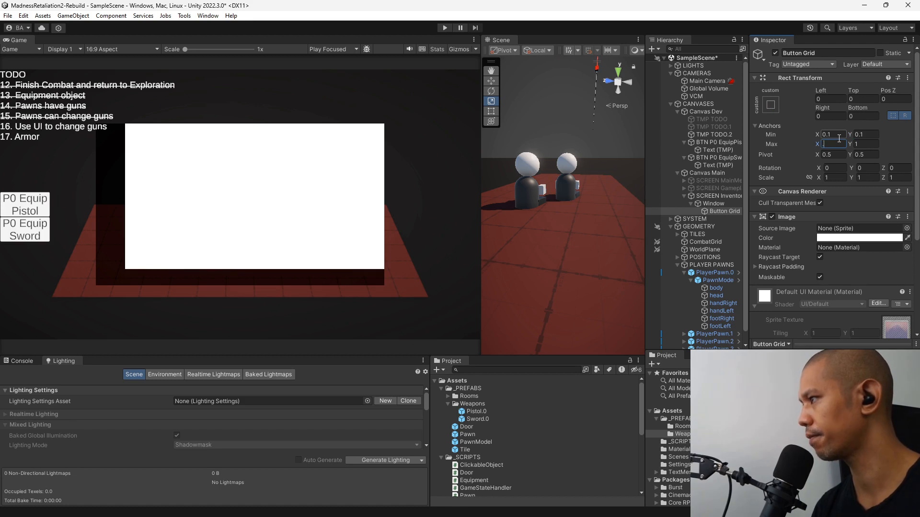
pyautogui.write('0.9')
pyautogui.press('Tab')
pyautogui.write('0.9')
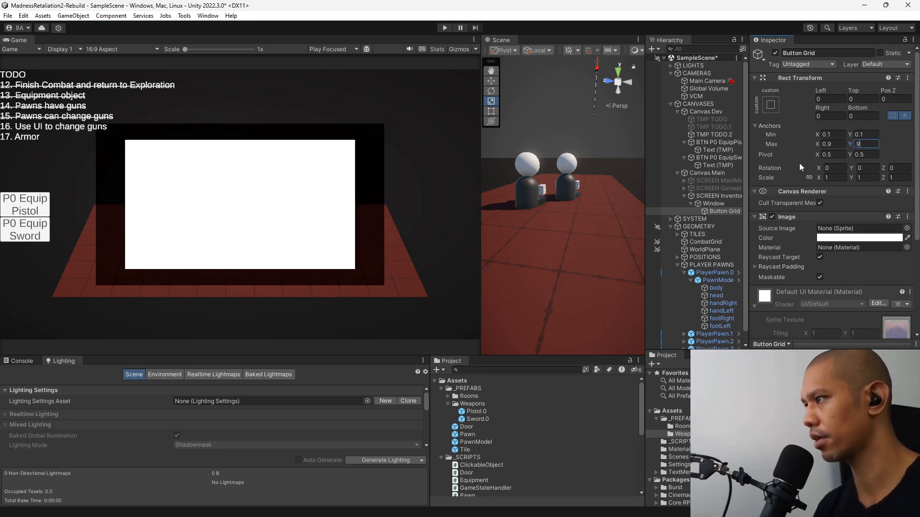
# Create a UI Image as a child of Button Grid and name it BTNEquip.
pyautogui.rightClick(724, 211)
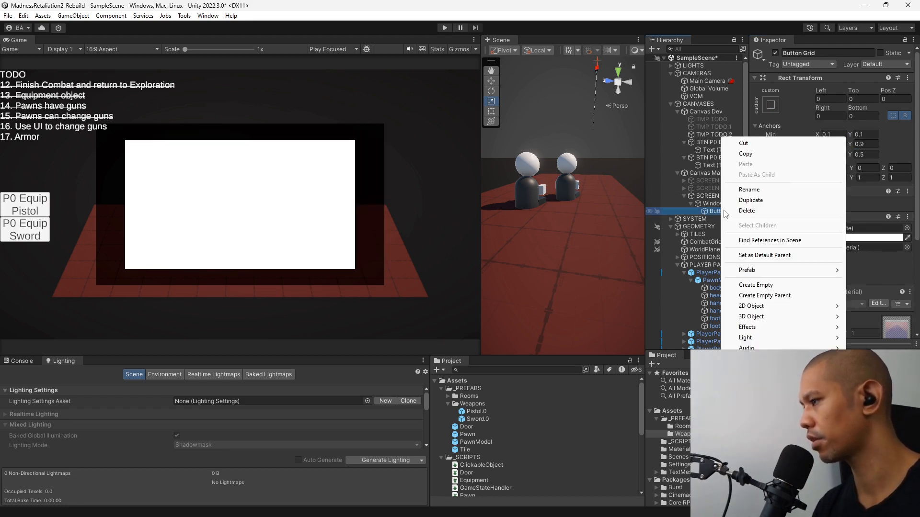
pyautogui.moveTo(757, 369)
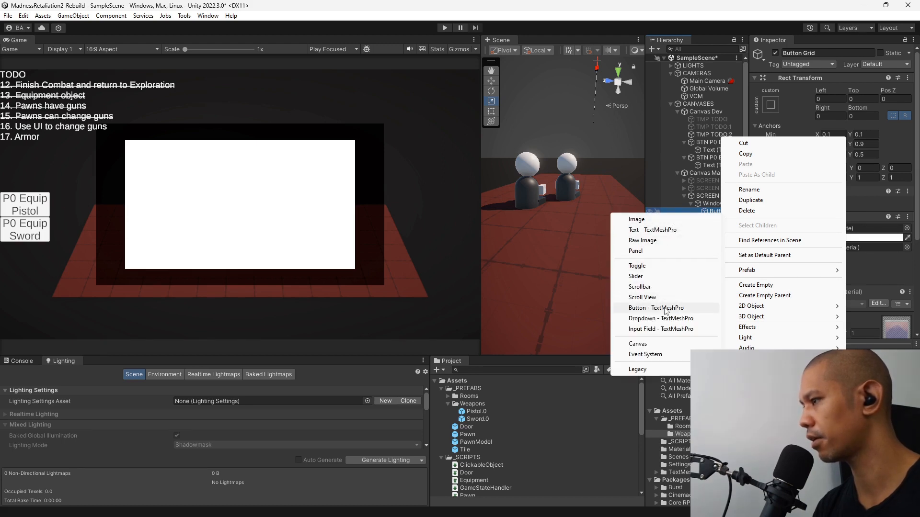
pyautogui.click(658, 222)
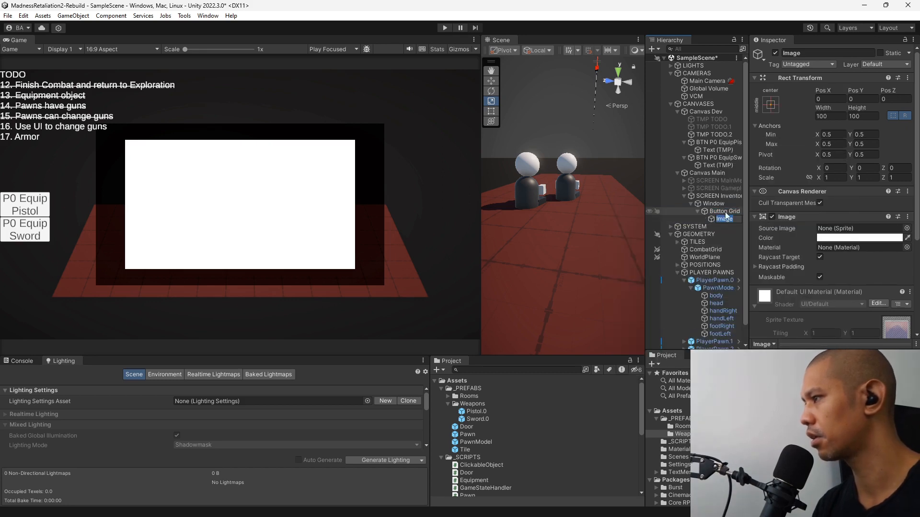
pyautogui.press('BackSpace')
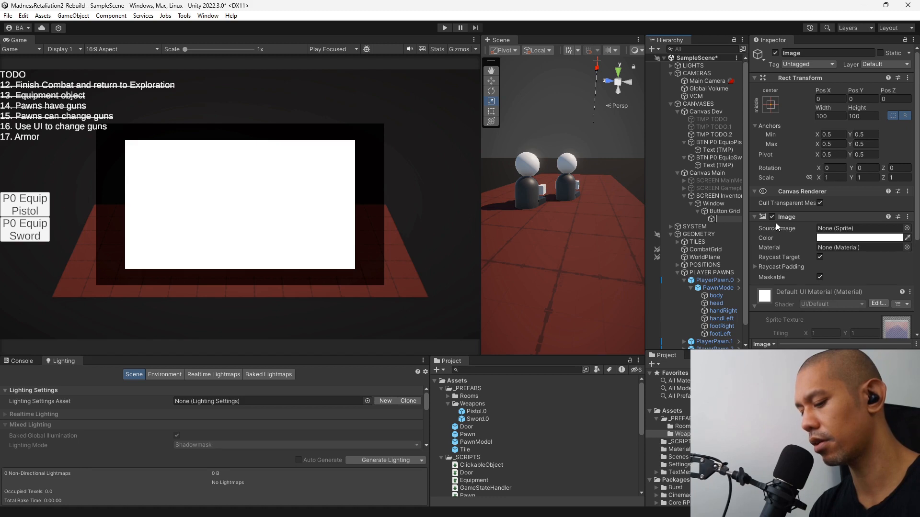
pyautogui.write('Equip')
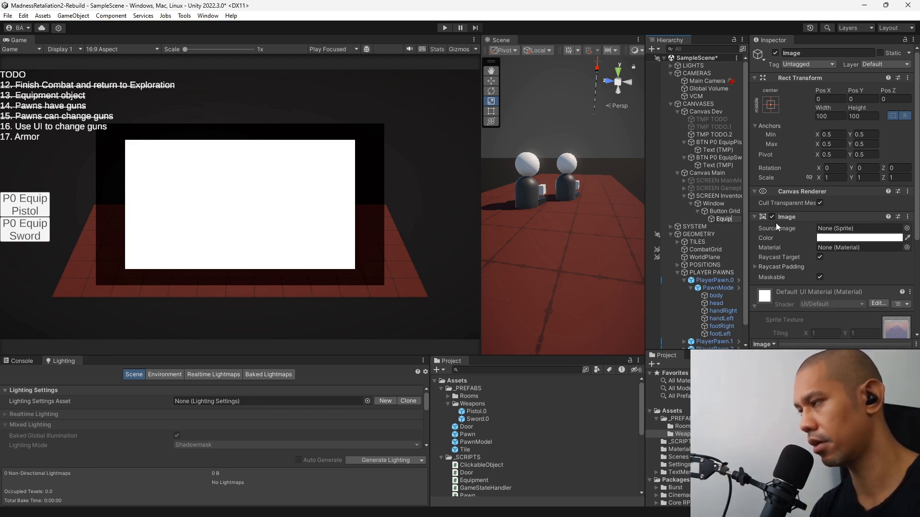
pyautogui.write('BTN')
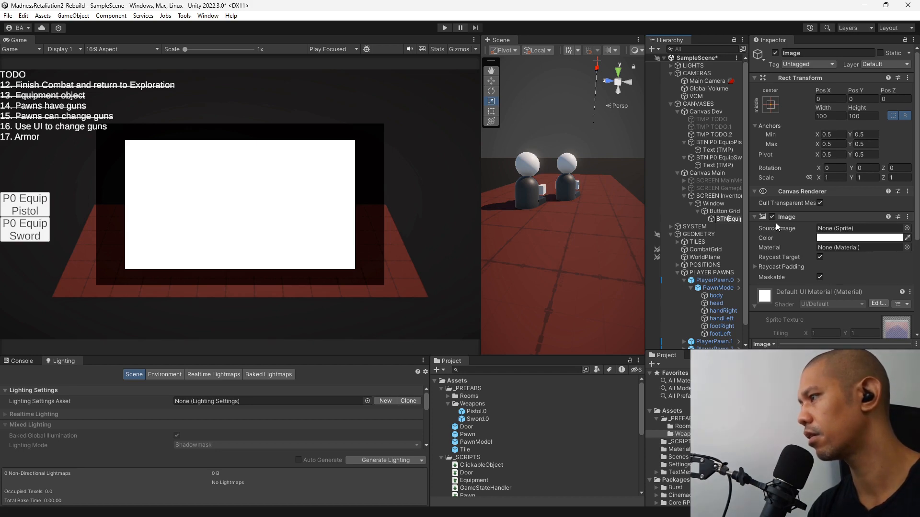
pyautogui.press('Return')
pyautogui.press('Up')
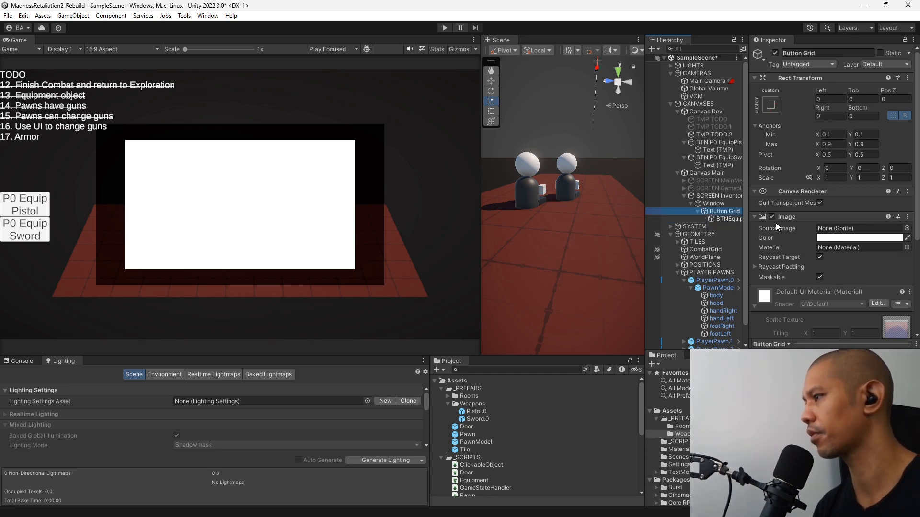
pyautogui.press('Down')
pyautogui.press('Down')
pyautogui.press('Down')
pyautogui.press('Down')
pyautogui.press('Down')
pyautogui.press('Down')
pyautogui.press('Down')
pyautogui.press('Down')
pyautogui.press('Down')
pyautogui.press('Down')
pyautogui.press('Down')
pyautogui.press('Down')
pyautogui.press('Down')
pyautogui.press('Down')
pyautogui.press('Down')
pyautogui.press('Down')
pyautogui.press('Down')
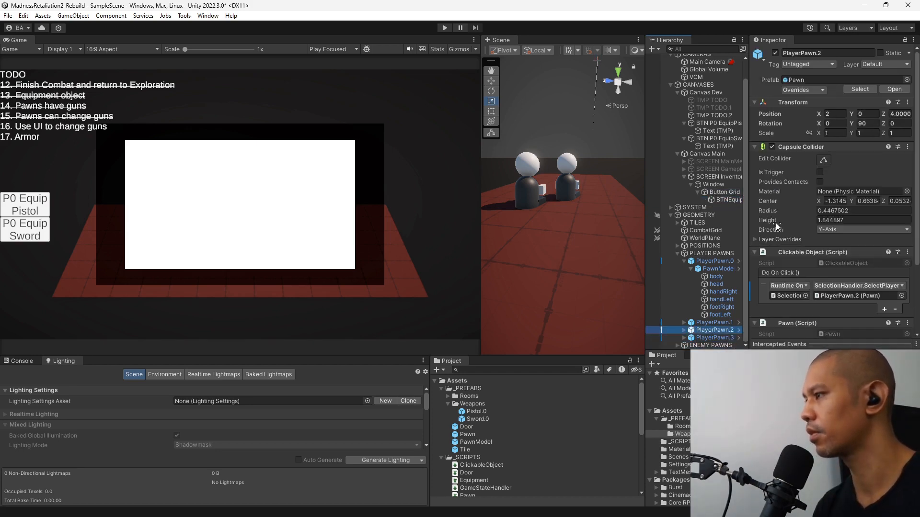
# Rename the BTNEquip image under Button Grid as BTNEquip.0.
pyautogui.press('Up')
pyautogui.press('Up')
pyautogui.press('Up')
pyautogui.press('Up')
pyautogui.press('Up')
pyautogui.press('Up')
pyautogui.press('Up')
pyautogui.press('Up')
pyautogui.press('Up')
pyautogui.press('Up')
pyautogui.press('Up')
pyautogui.press('Up')
pyautogui.press('Up')
pyautogui.press('Up')
pyautogui.press('Up')
pyautogui.press('Up')
pyautogui.press('F2')
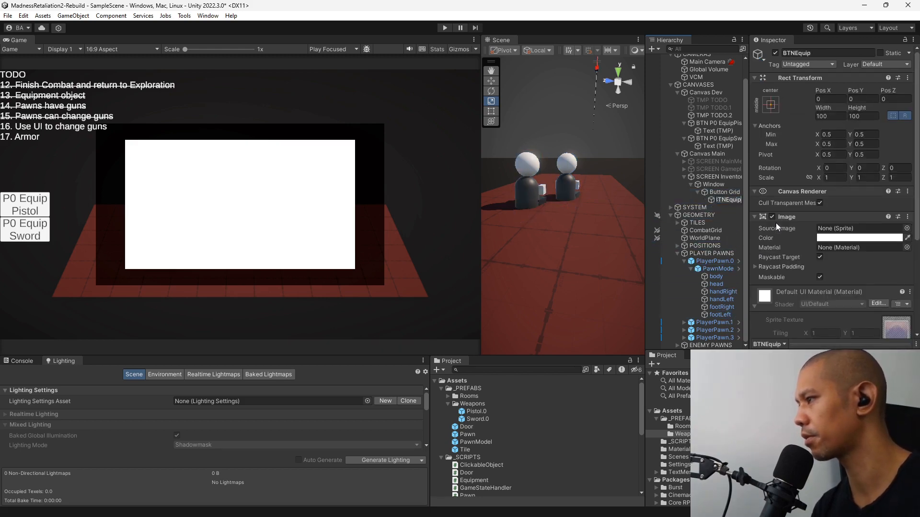
pyautogui.write('.0')
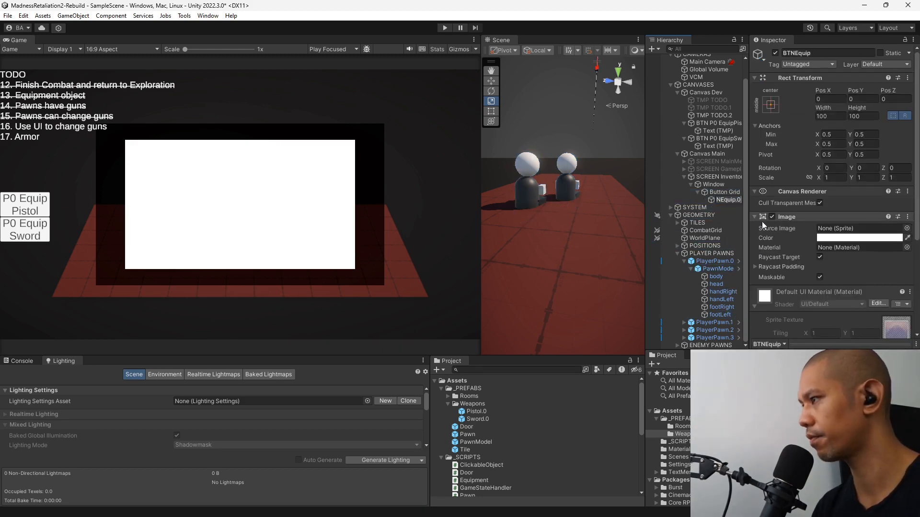
pyautogui.moveTo(748, 217); pyautogui.dragTo(764, 217)
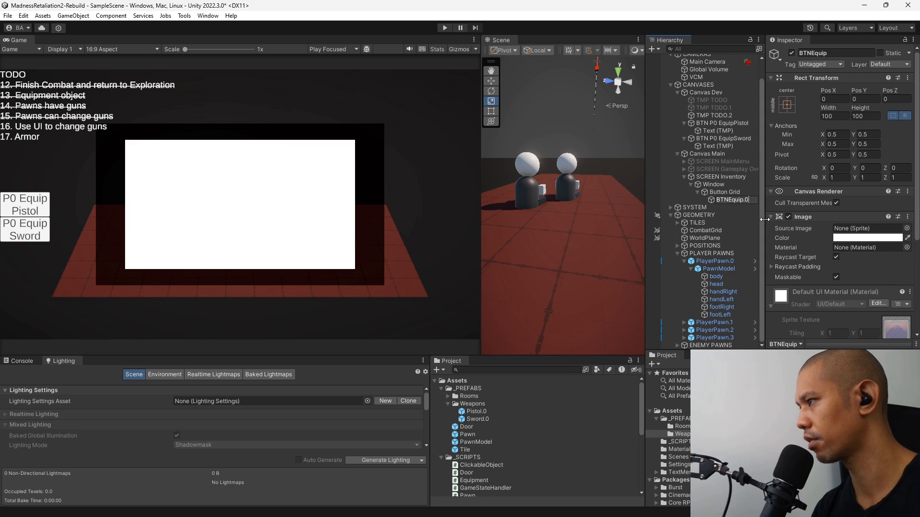
# Disable the Image component on Button Grid.
pyautogui.click(722, 192)
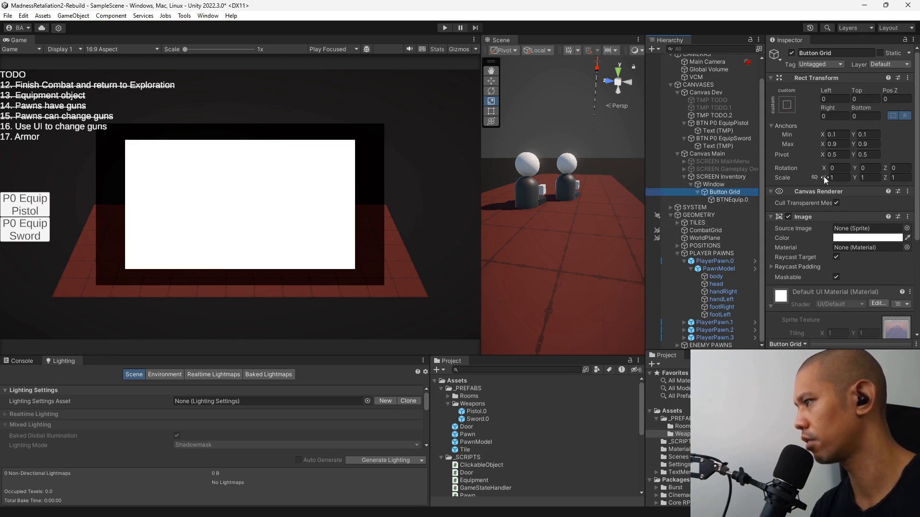
pyautogui.scroll(-5, 853, 215)
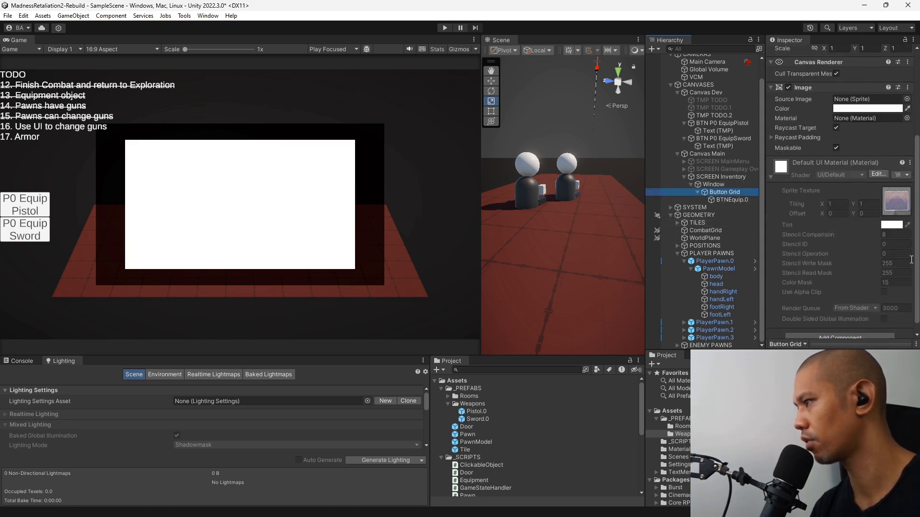
pyautogui.click(716, 185)
pyautogui.click(722, 193)
pyautogui.scroll(3, 871, 210)
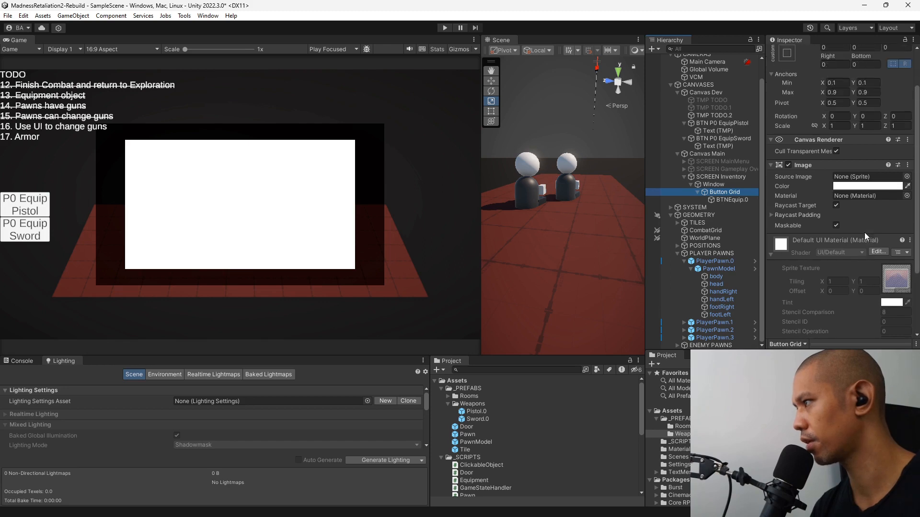
pyautogui.click(788, 164)
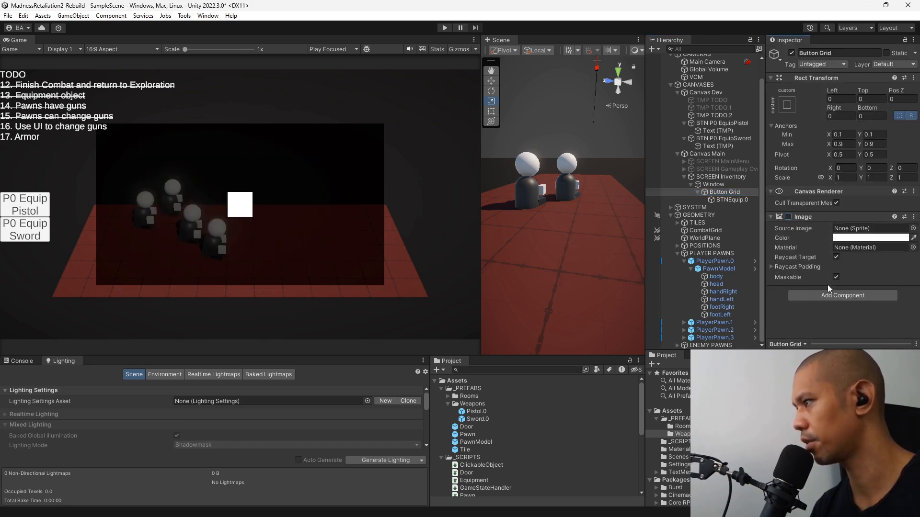
# Add a Grid Layout Group component to Button Grid.
pyautogui.click(842, 294)
pyautogui.write('g')
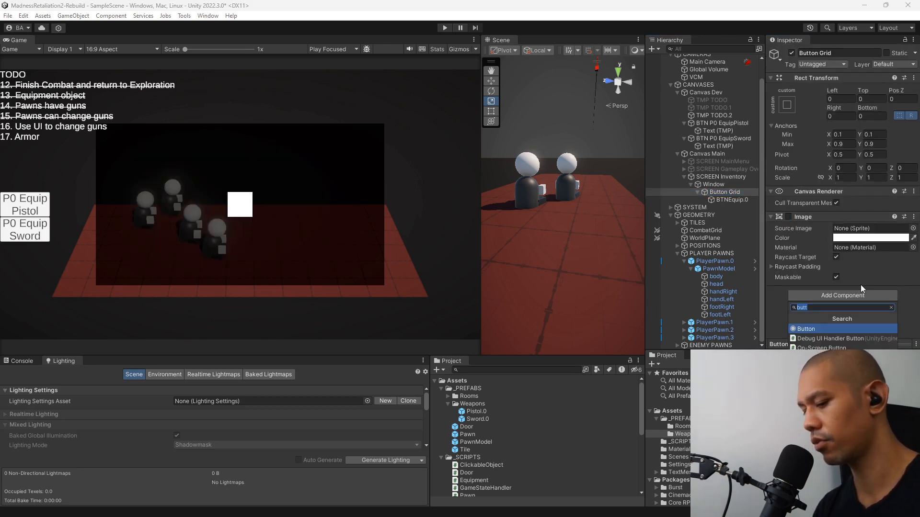
pyautogui.write('rid')
pyautogui.press('Down')
pyautogui.press('Return')
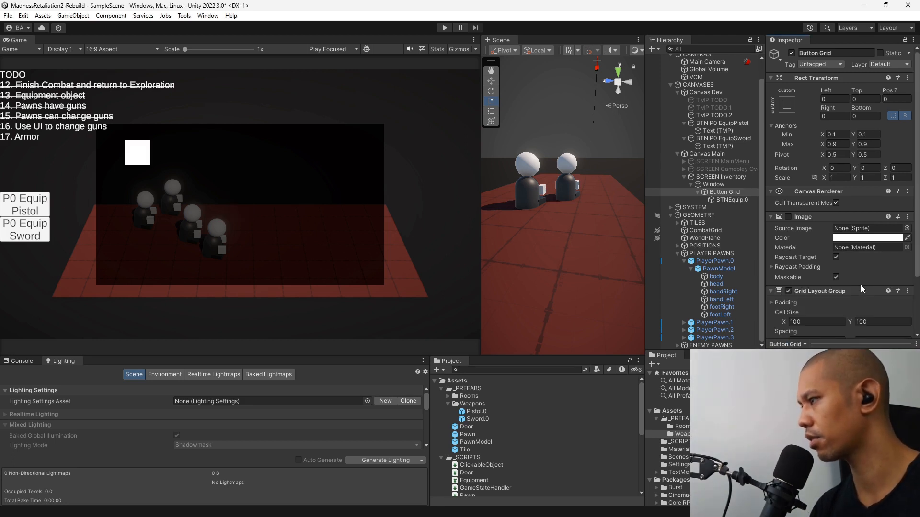
# Create a TextMeshPro text as a child of BTNEquip.0 and name it TMP label.
pyautogui.click(737, 200)
pyautogui.rightClick(737, 202)
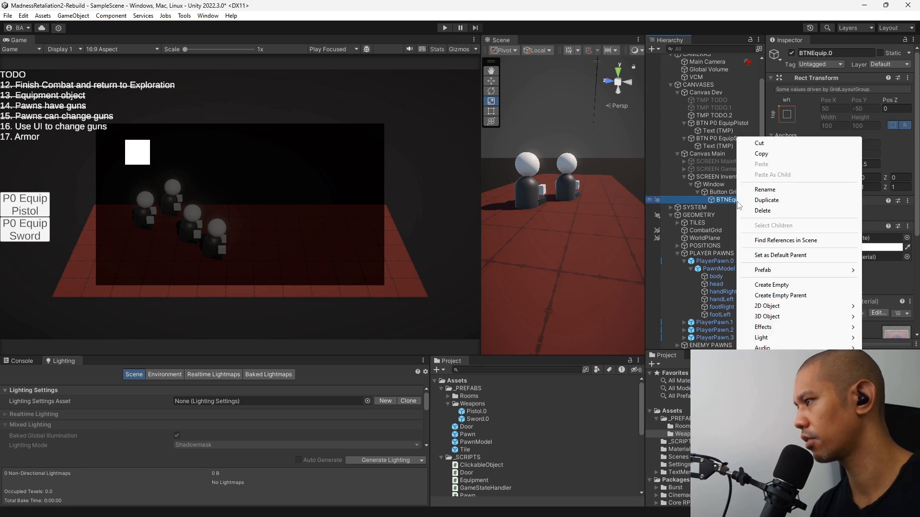
pyautogui.moveTo(766, 369)
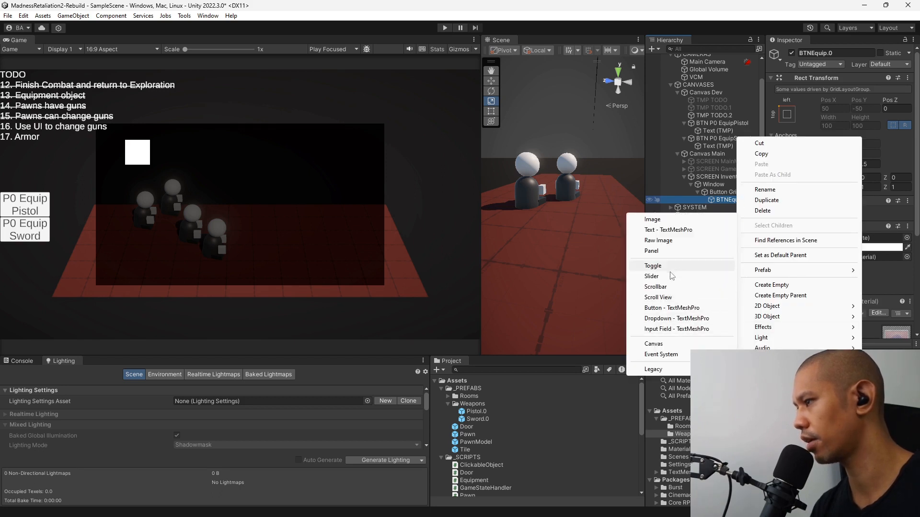
pyautogui.click(671, 230)
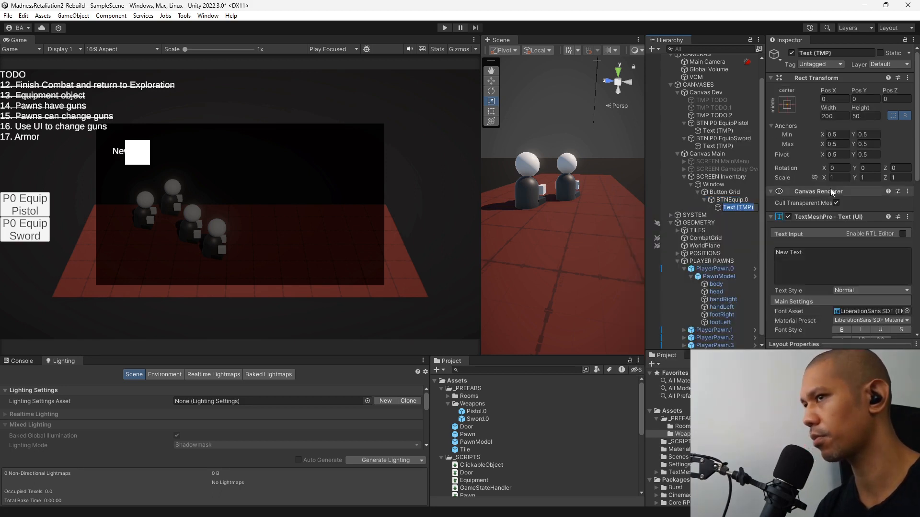
pyautogui.write('TM')
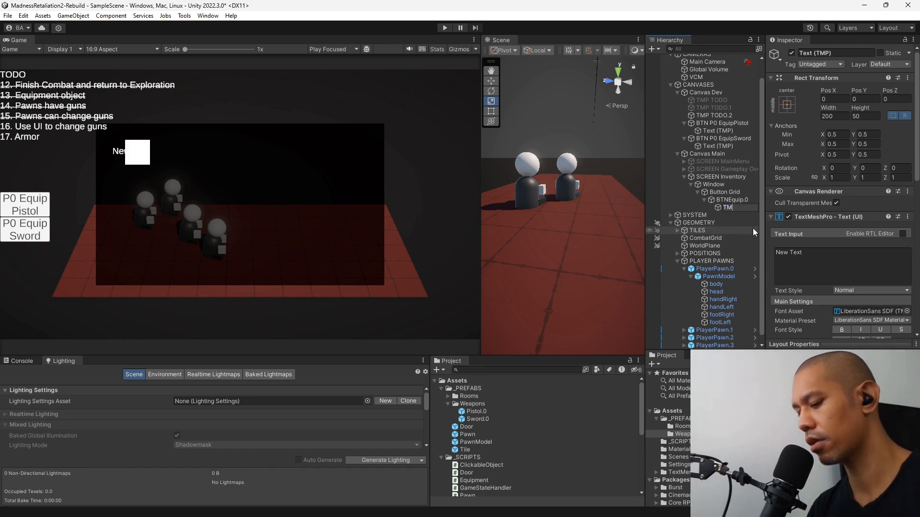
pyautogui.write('P label')
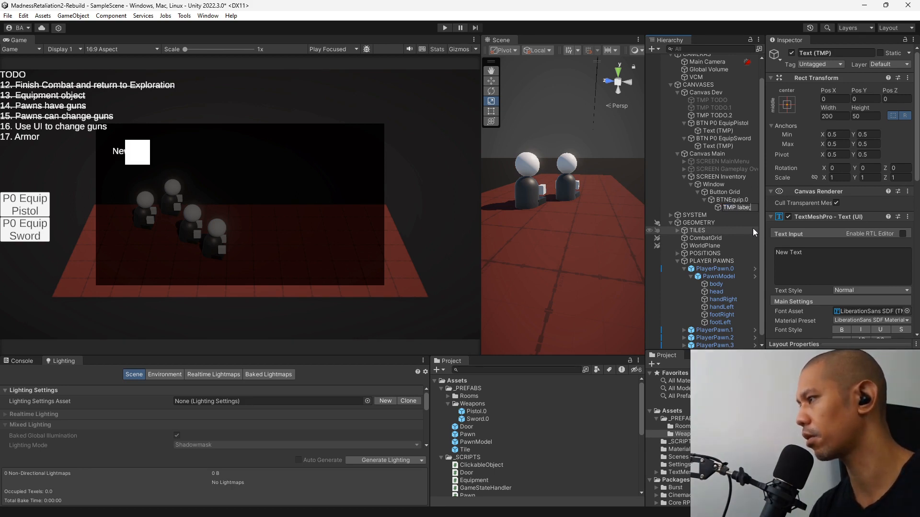
pyautogui.press('Return')
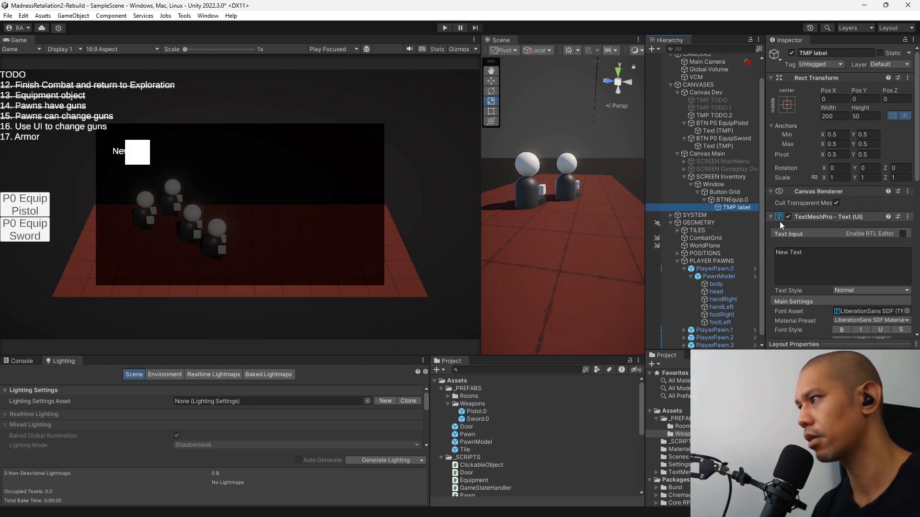
# Set the Image color of BTNEquip.0 to dark red, hexadecimal 870000.
pyautogui.scroll(-3, 879, 284)
pyautogui.click(747, 200)
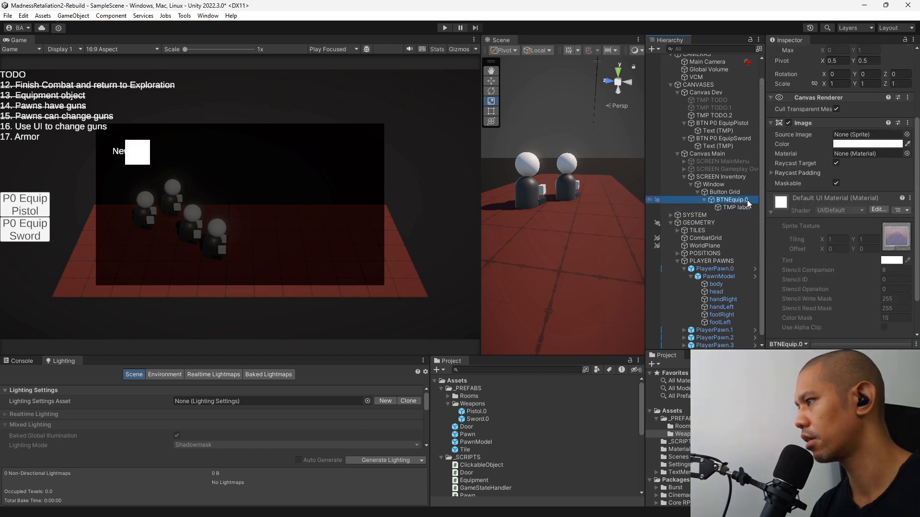
pyautogui.click(867, 143)
pyautogui.click(851, 237)
pyautogui.click(834, 246)
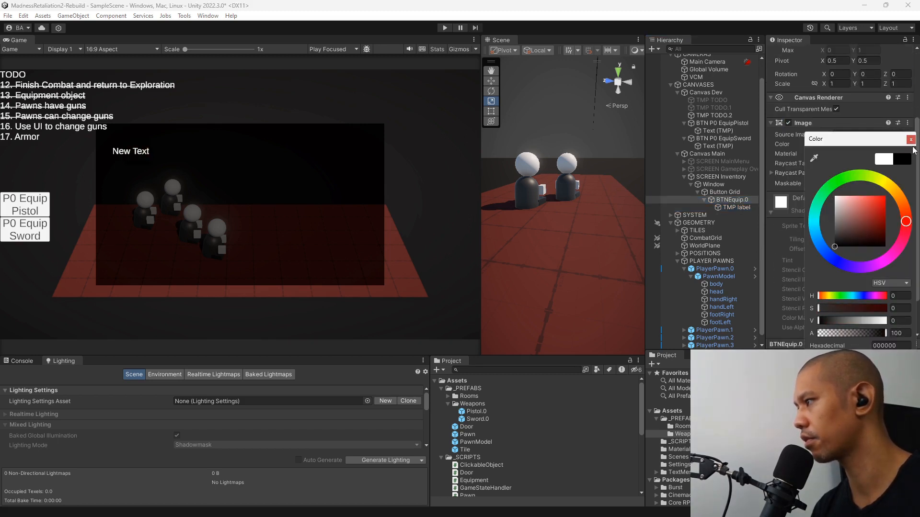
pyautogui.click(884, 220)
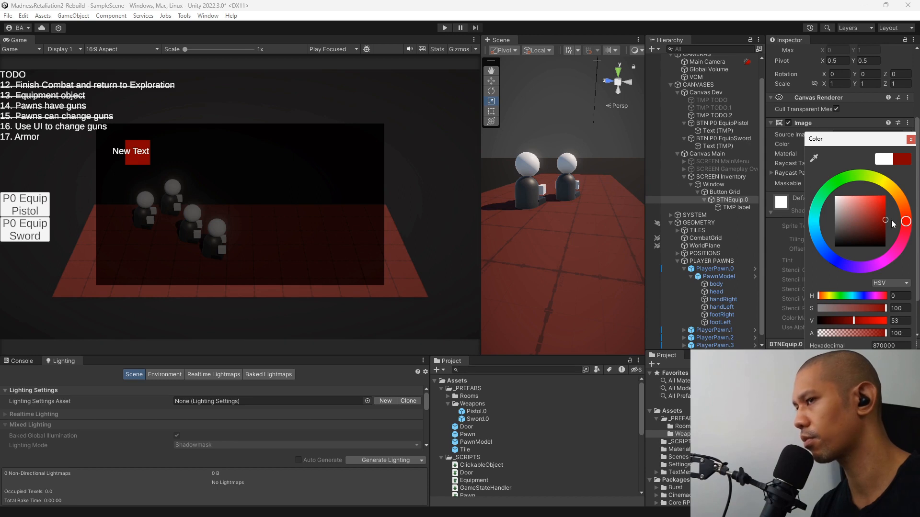
pyautogui.click(911, 139)
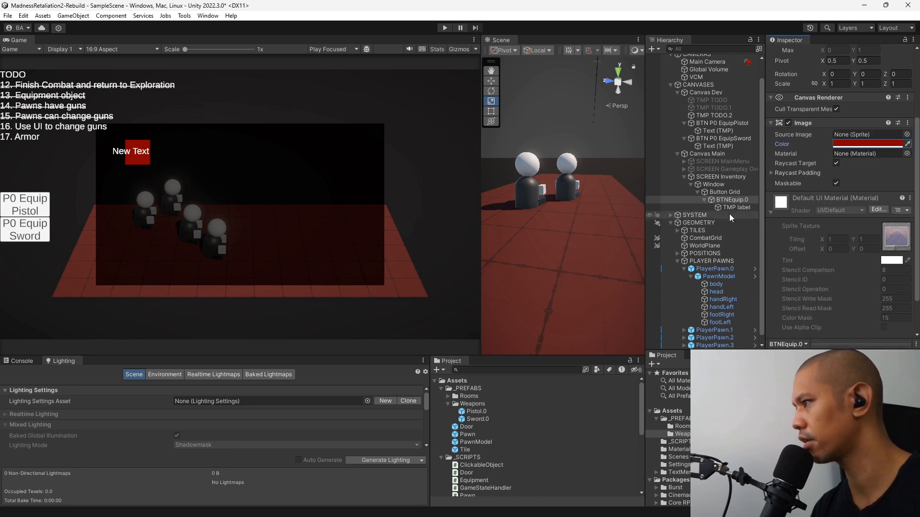
# Stretch TMP label in both directions to fill BTNEquip.0, including its position.
pyautogui.click(736, 208)
pyautogui.click(788, 105)
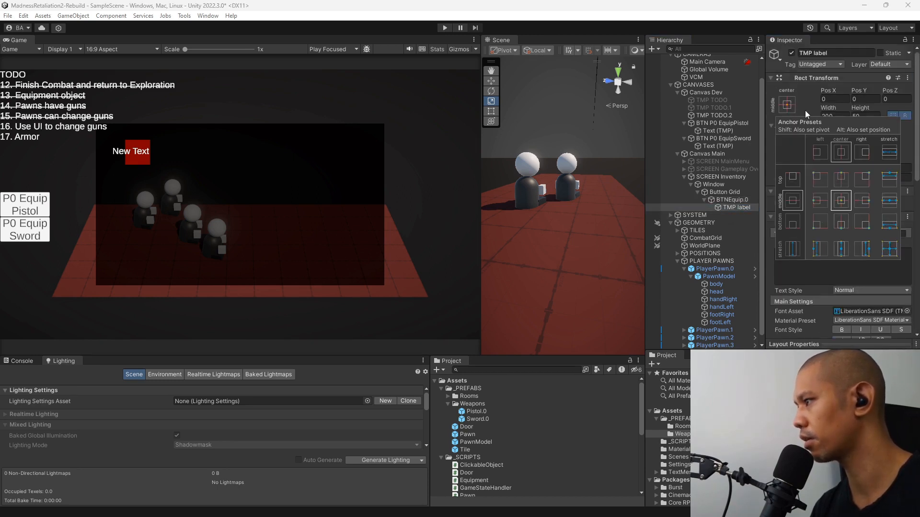
pyautogui.click(892, 251)
# Enable Auto Size on TMP label and set its text to Pistol.
pyautogui.scroll(-3, 835, 225)
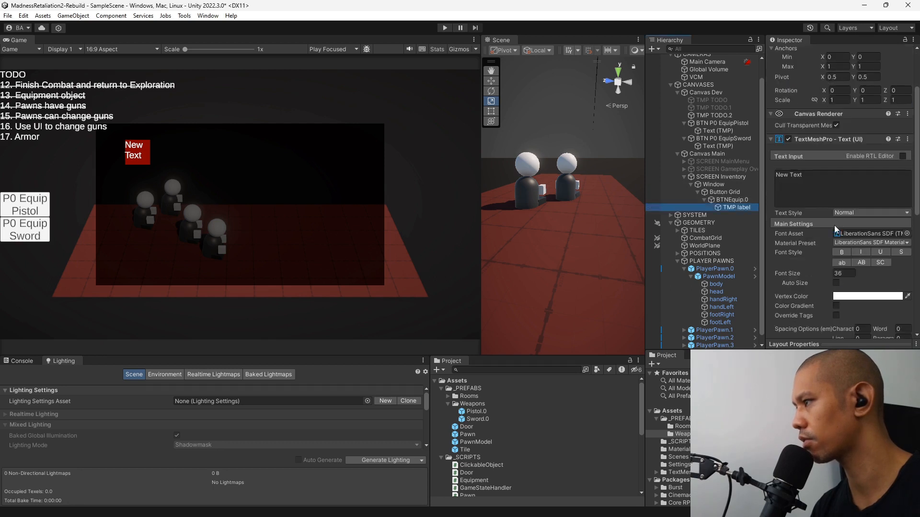
pyautogui.click(836, 282)
pyautogui.click(827, 191)
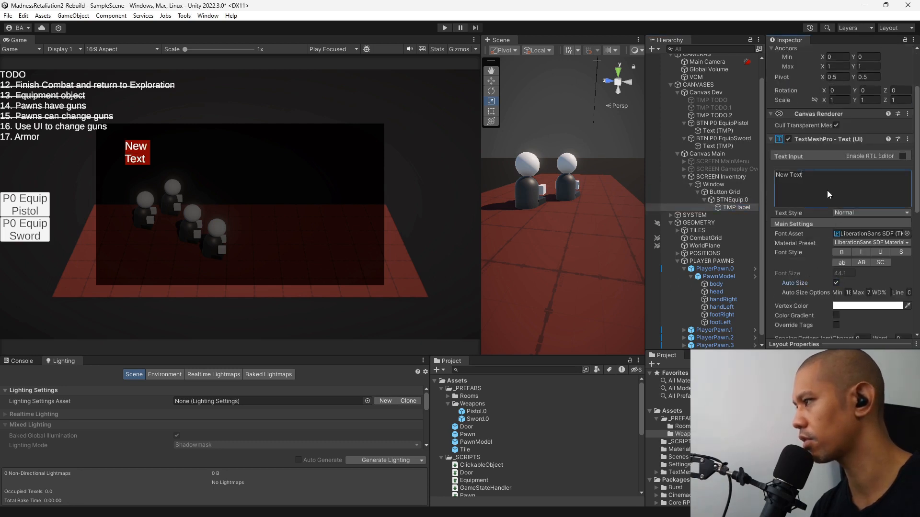
pyautogui.write('P')
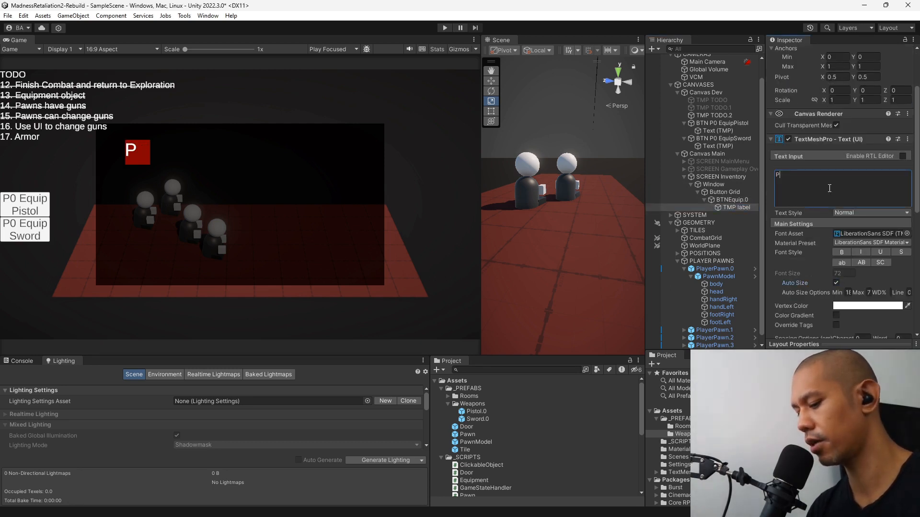
pyautogui.write('istol')
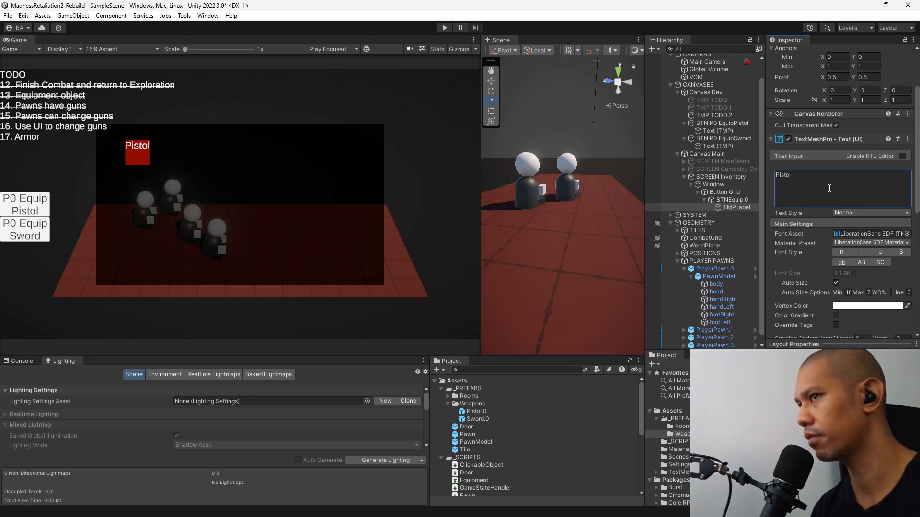
# Collapse the GEOMETRY group in the scene and add a Button component to BTNEquip.0.
pyautogui.click(738, 201)
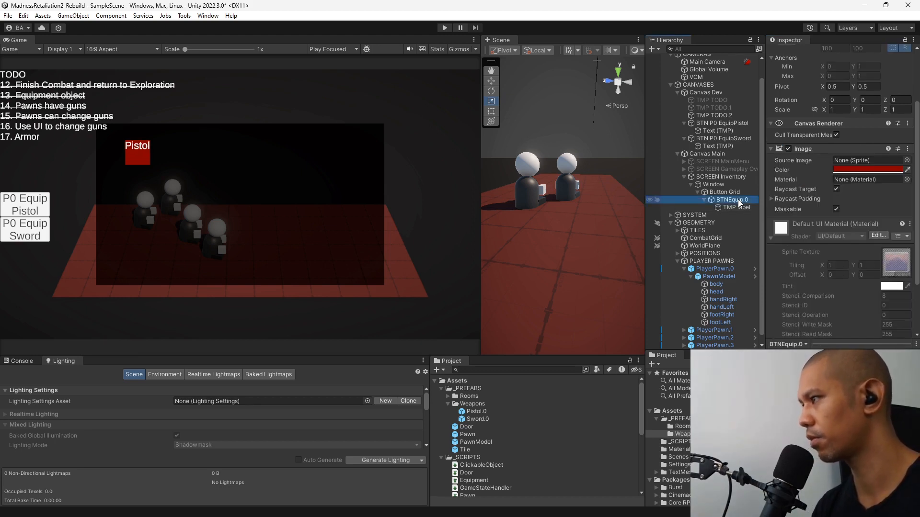
pyautogui.scroll(3, 794, 202)
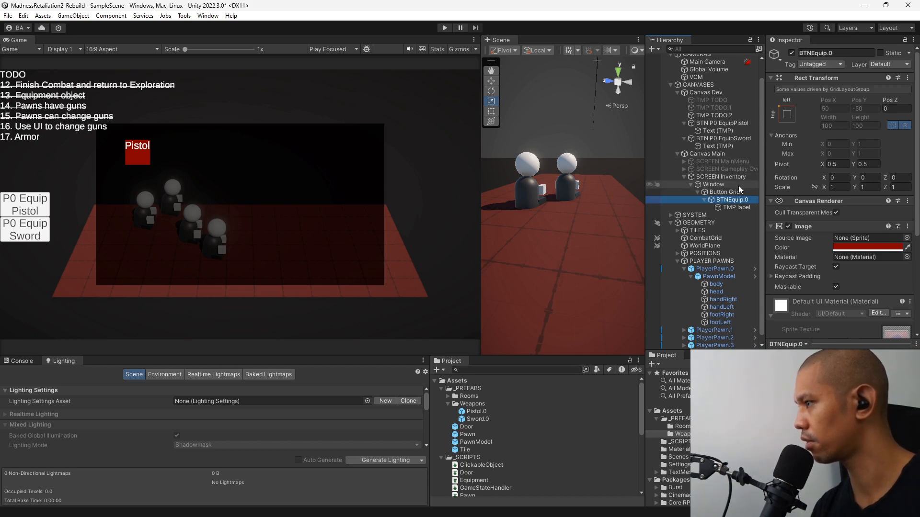
pyautogui.click(671, 223)
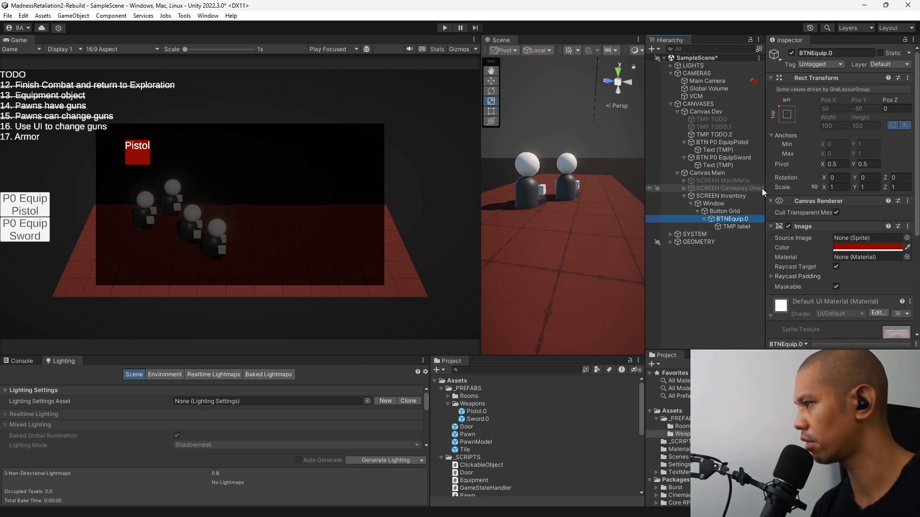
pyautogui.click(728, 213)
pyautogui.click(735, 220)
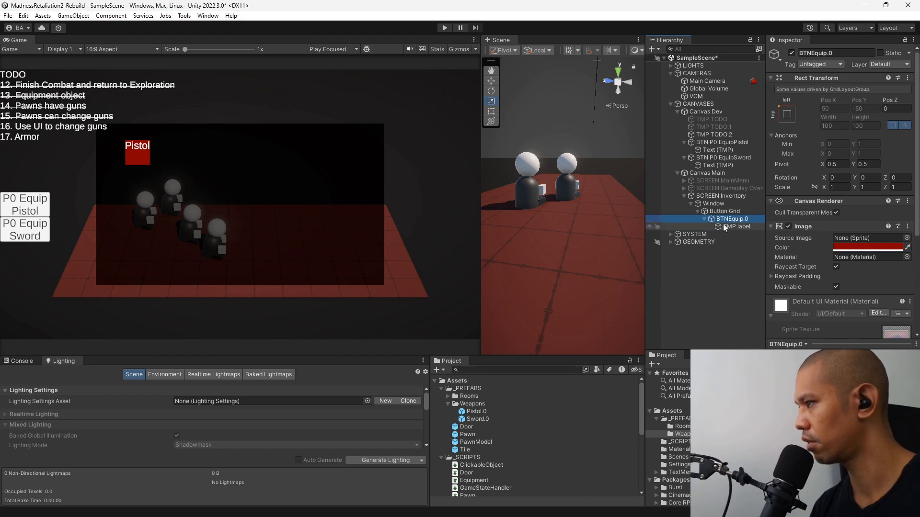
pyautogui.scroll(-5, 806, 244)
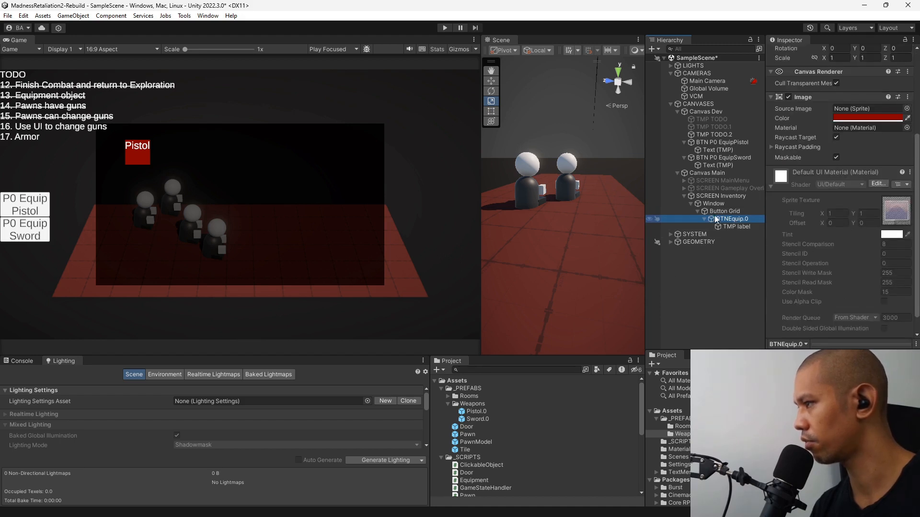
pyautogui.scroll(-1, 817, 225)
pyautogui.click(839, 328)
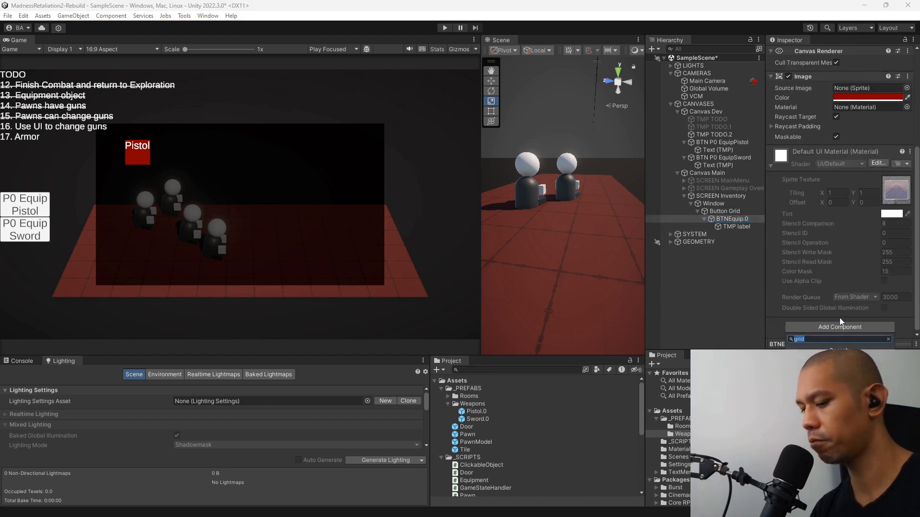
pyautogui.write('but')
pyautogui.press('Return')
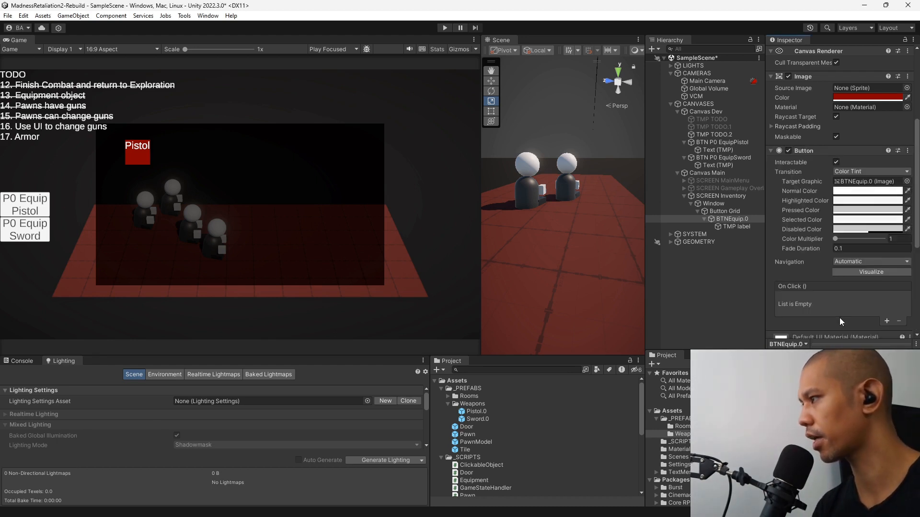
# Add an On Click event to BTNEquip.0's Button and assign the SelectionHandler object from the SYSTEM group as its target.
pyautogui.click(887, 322)
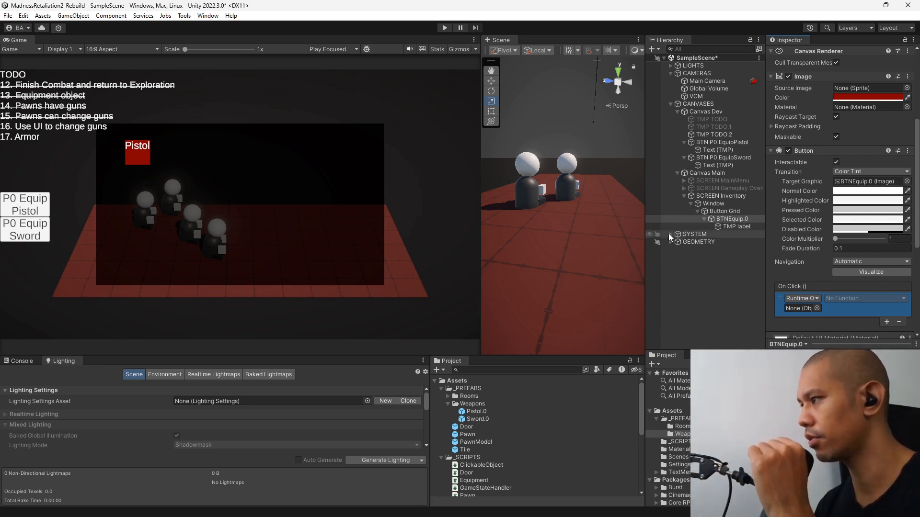
pyautogui.click(669, 234)
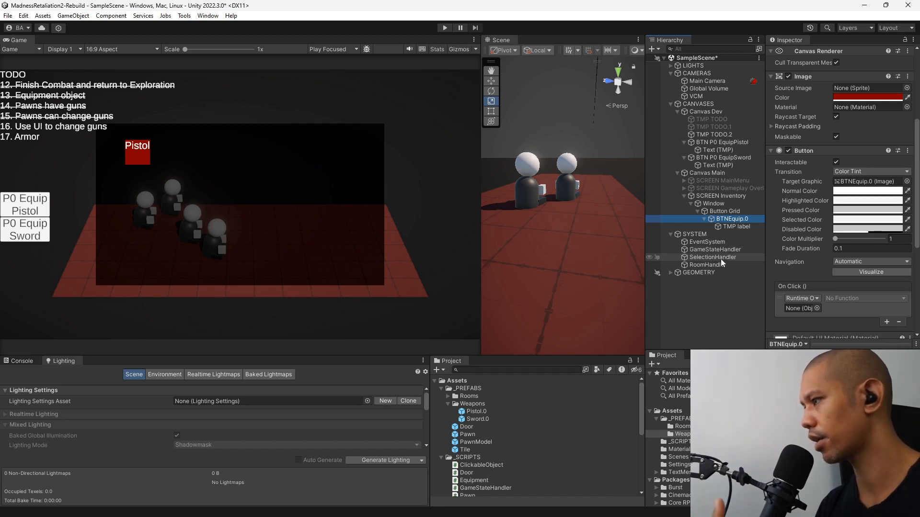
pyautogui.moveTo(721, 259); pyautogui.dragTo(803, 308)
pyautogui.click(867, 299)
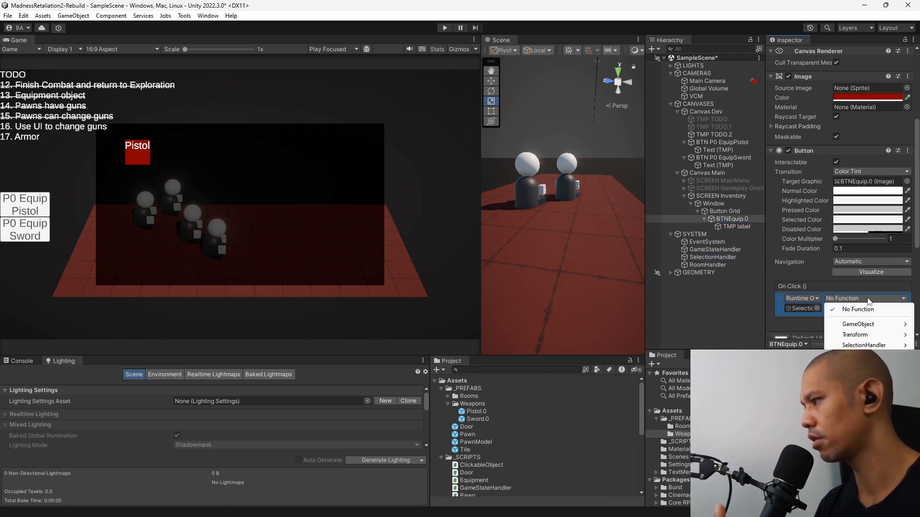
pyautogui.moveTo(863, 346)
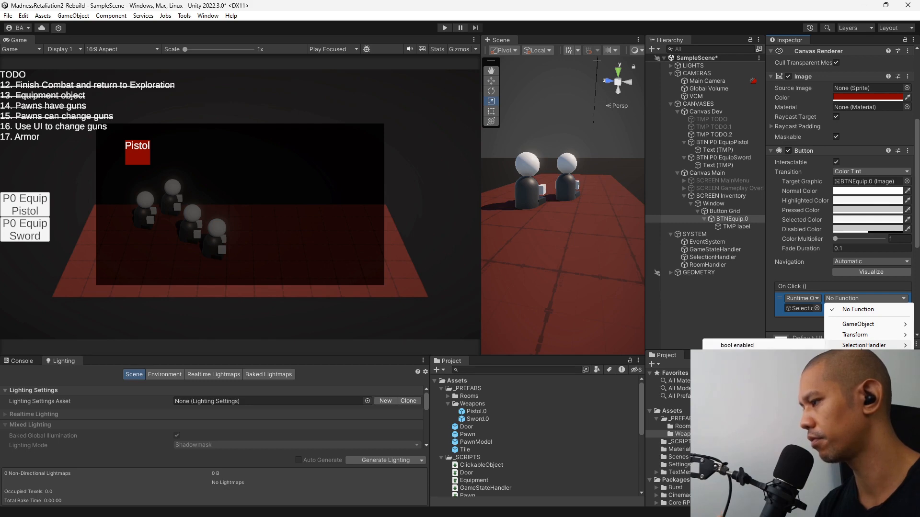
pyautogui.click(739, 304)
# Switch to Visual Studio, open SelectionHandler.cs and review where selectedPlayerPawn is used.
pyautogui.hotkey('alt', 'Tab')
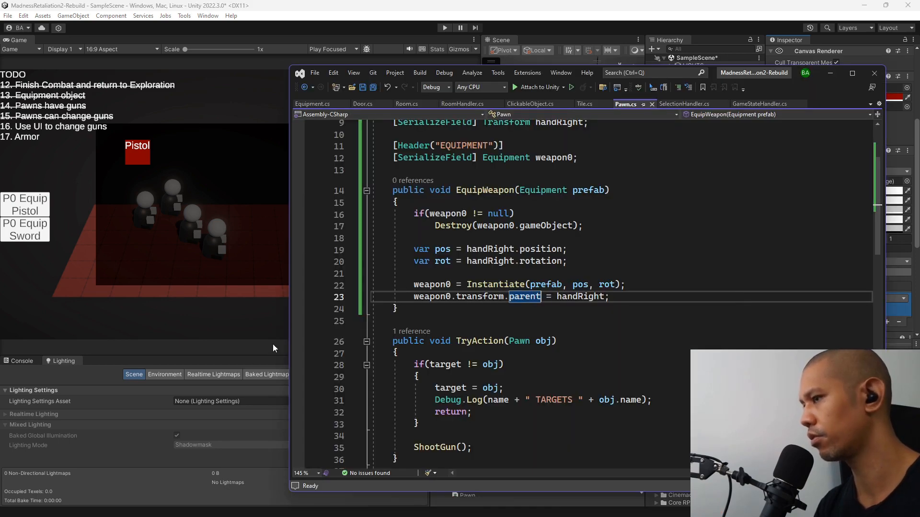
pyautogui.click(685, 104)
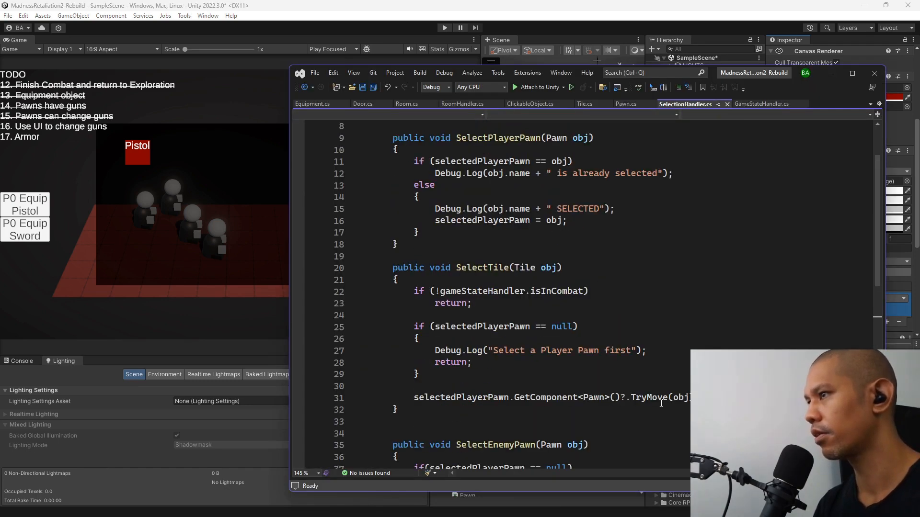
pyautogui.scroll(3, 648, 268)
pyautogui.click(523, 205)
pyautogui.keyDown('ctrl'); pyautogui.scroll(-1, 523, 196); pyautogui.keyUp('ctrl')
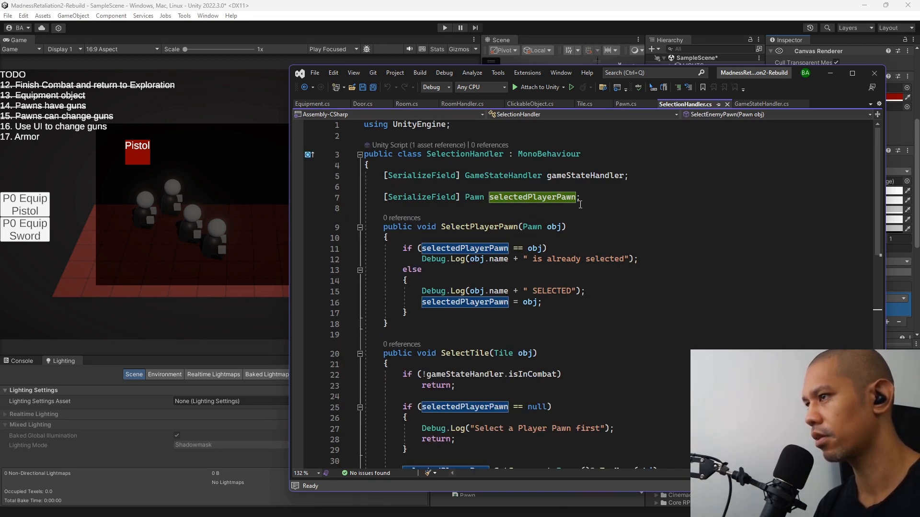
pyautogui.scroll(-7, 488, 178)
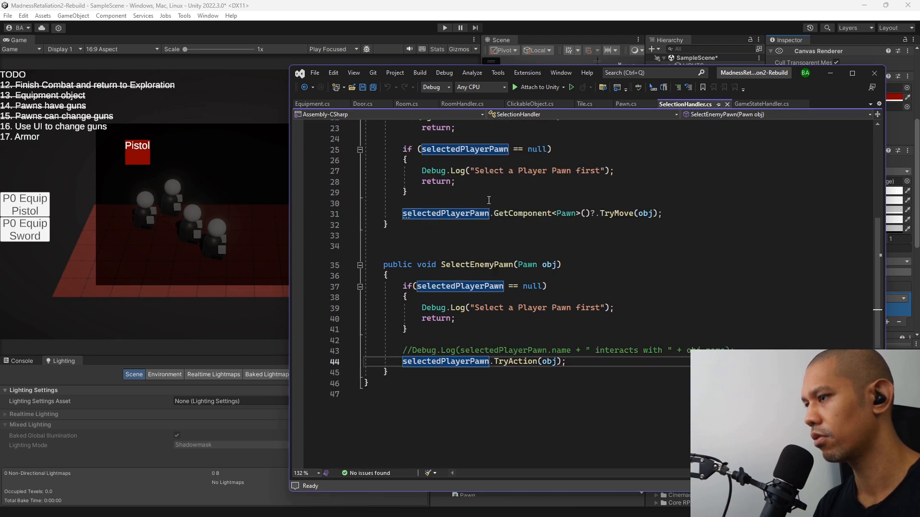
# Add an empty public void method named EquipOnSelectedPawn below the SelectEnemyPawn method.
pyautogui.click(419, 373)
pyautogui.press('Return')
pyautogui.press('Return')
pyautogui.write('p')
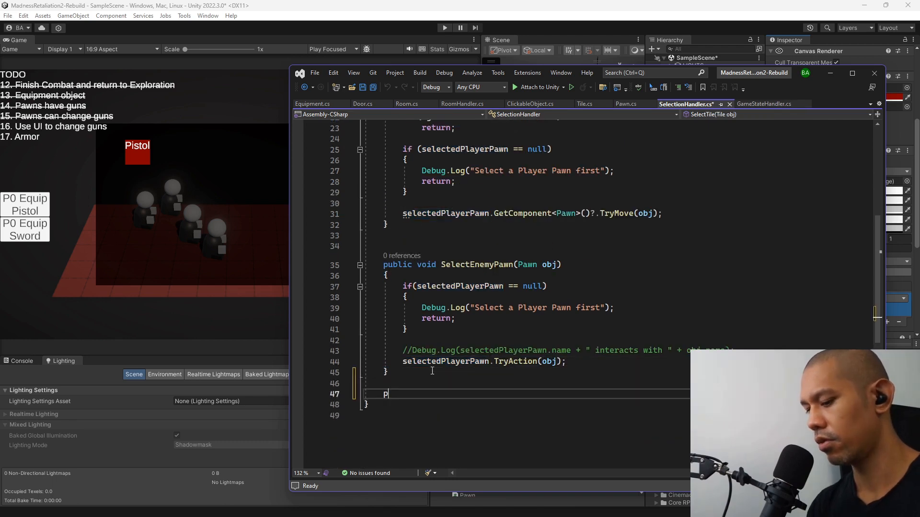
pyautogui.write('ublic void')
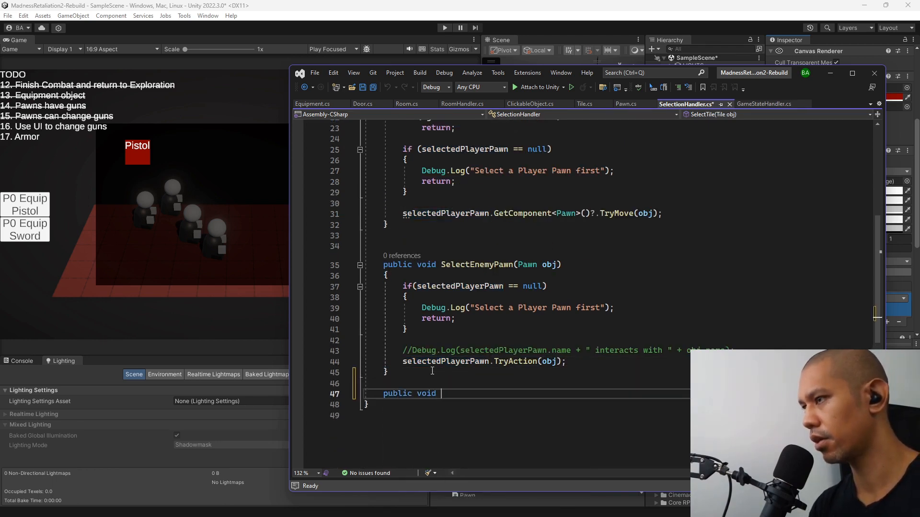
pyautogui.write(' Equip')
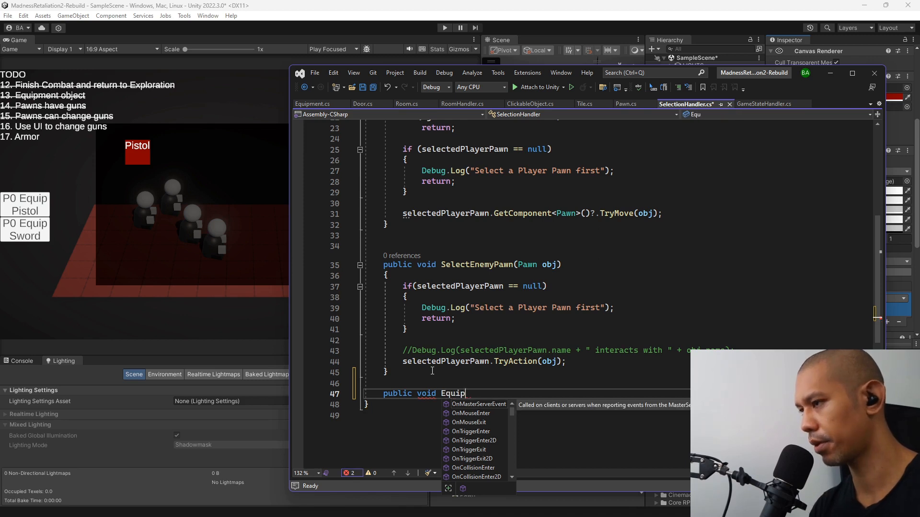
pyautogui.write('OnSe')
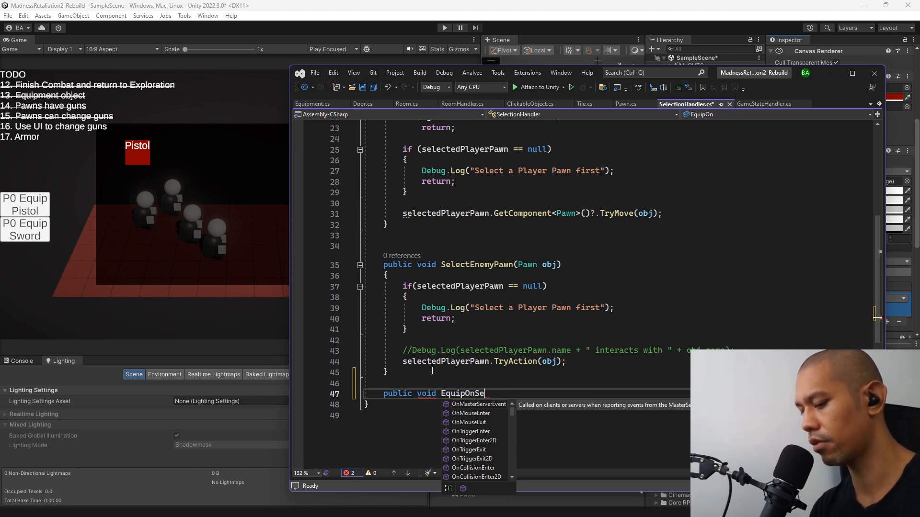
pyautogui.write('lected')
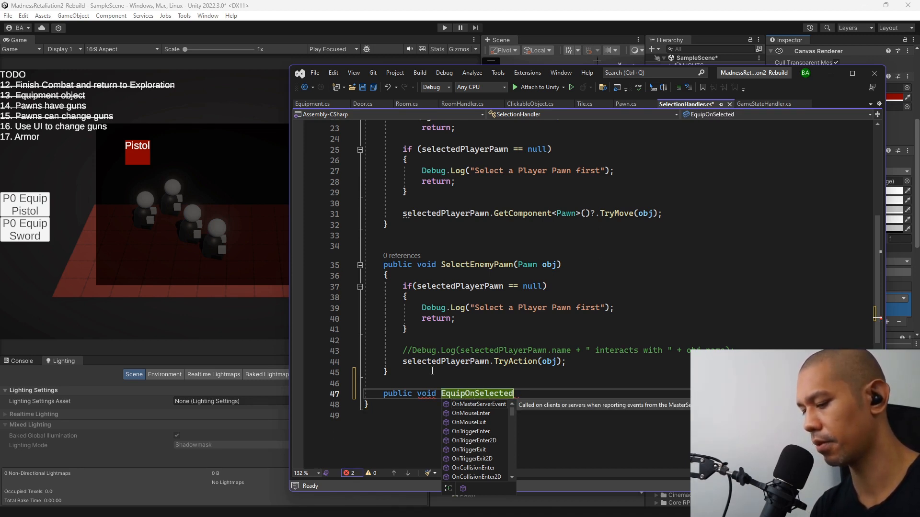
pyautogui.write('Pawn')
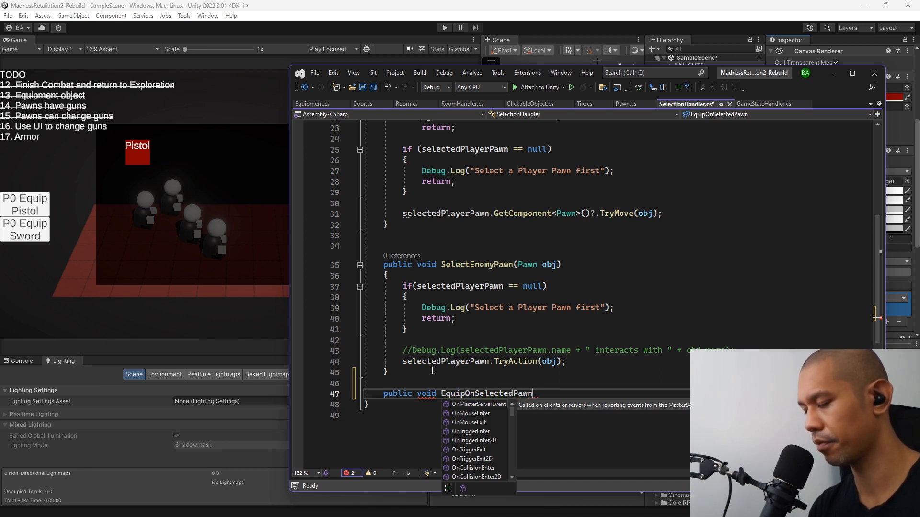
pyautogui.write('()')
pyautogui.press('Return')
pyautogui.write('{')
pyautogui.press('Return')
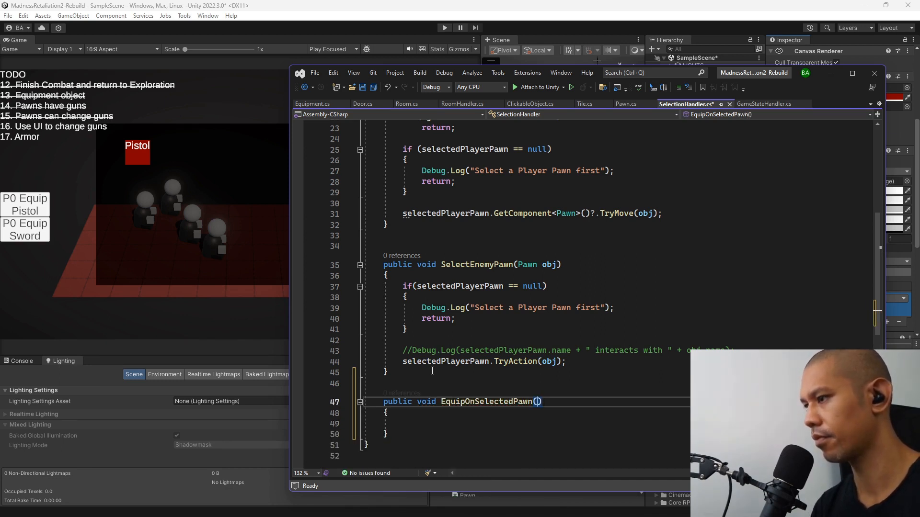
# Give the EquipOnSelectedPawn method an Equipment parameter named prefab.
pyautogui.write('qui')
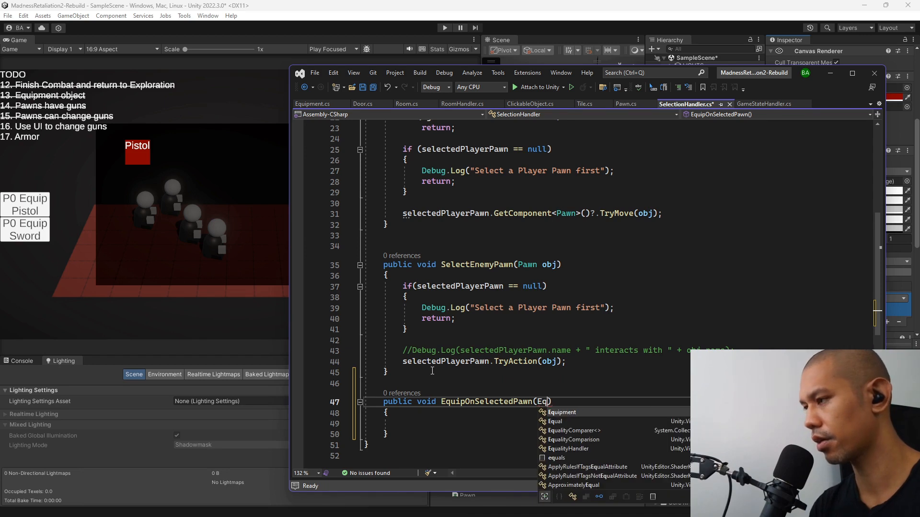
pyautogui.press('Tab')
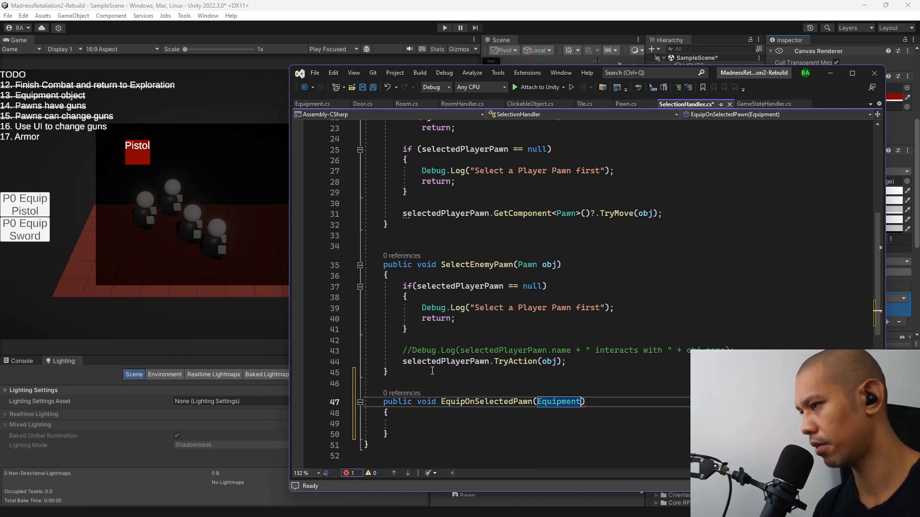
pyautogui.write('prefab')
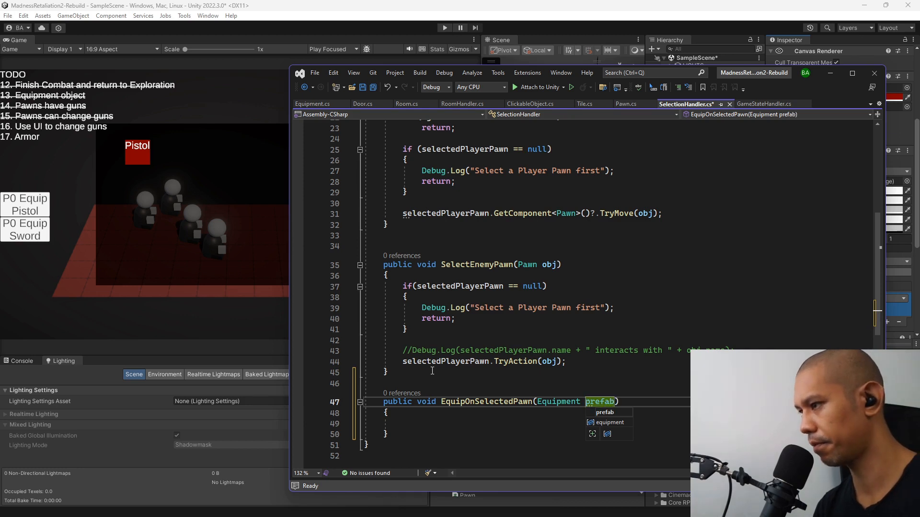
pyautogui.press('Escape')
pyautogui.press('Down')
pyautogui.press('Down')
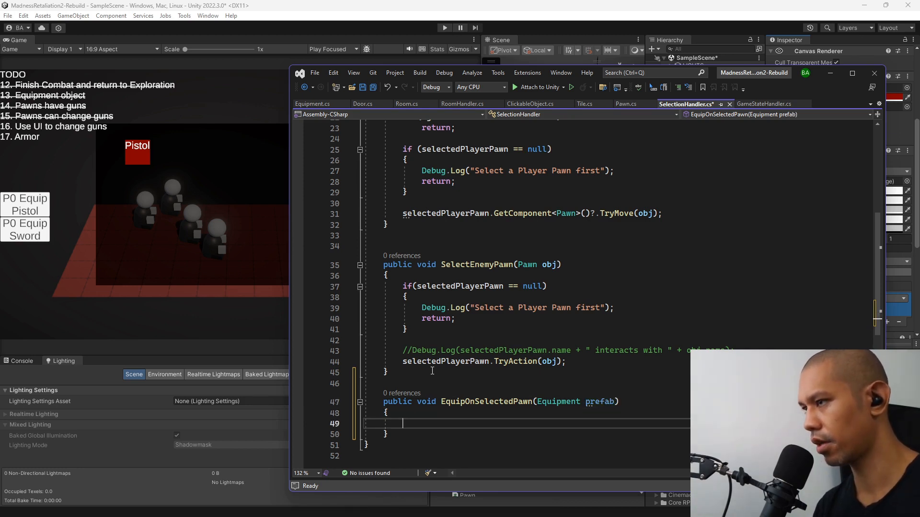
# Copy the selectedPlayerPawn null check with its log message and return from SelectEnemyPawn into EquipOnSelectedPawn.
pyautogui.click(435, 328)
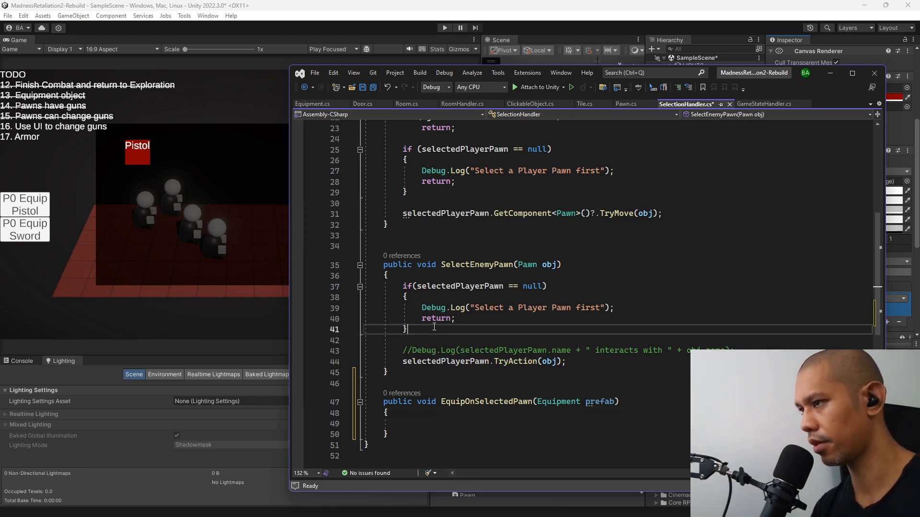
pyautogui.keyDown('shift'); pyautogui.click(423, 275); pyautogui.keyUp('shift')
pyautogui.click(422, 422)
pyautogui.write('if (selectedPlayerPawn == null) {     Debug.Log("Select a Player Pawn first");     return; }')
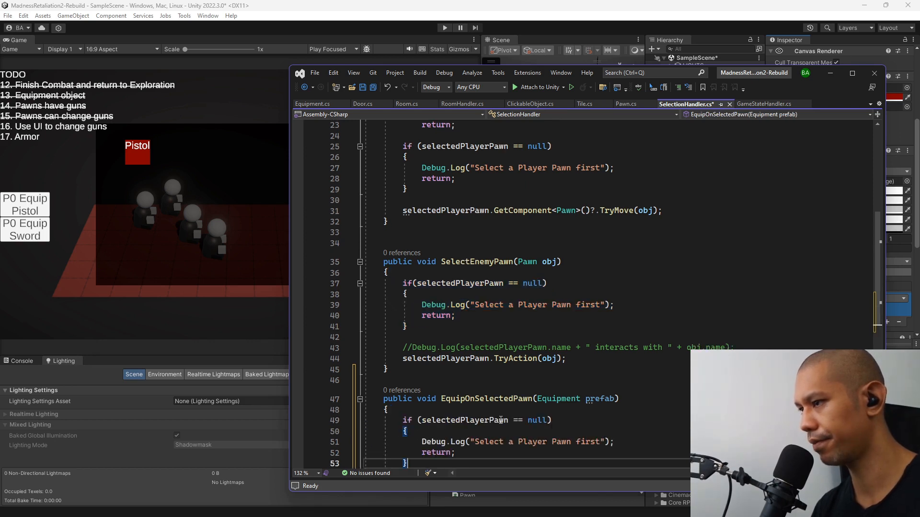
# After the null check, log the message "EquipOnSelectedPawn" with Debug.Log and save the script.
pyautogui.press('Return')
pyautogui.press('Return')
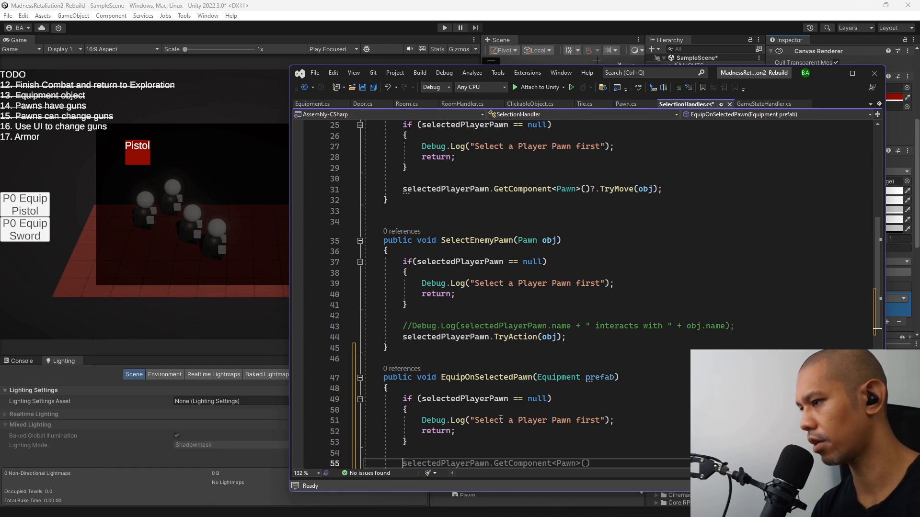
pyautogui.write('Debug.l')
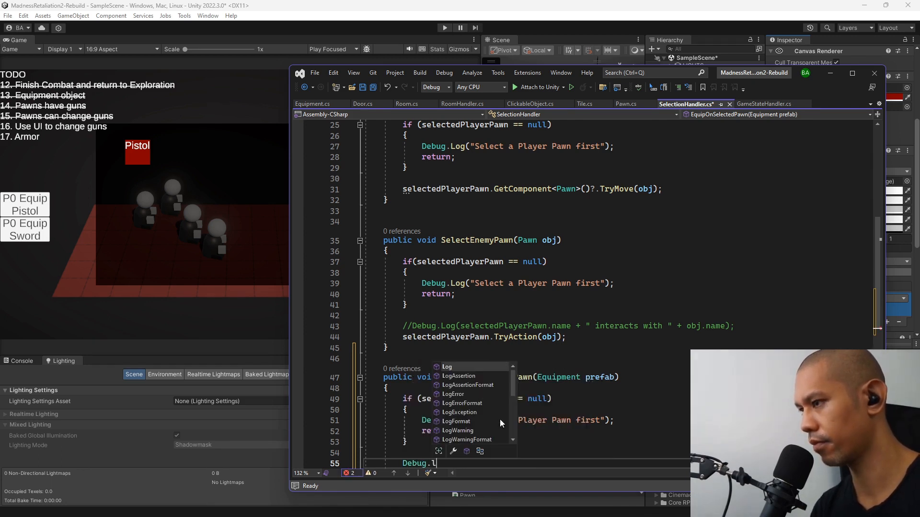
pyautogui.press('Tab')
pyautogui.write('(')
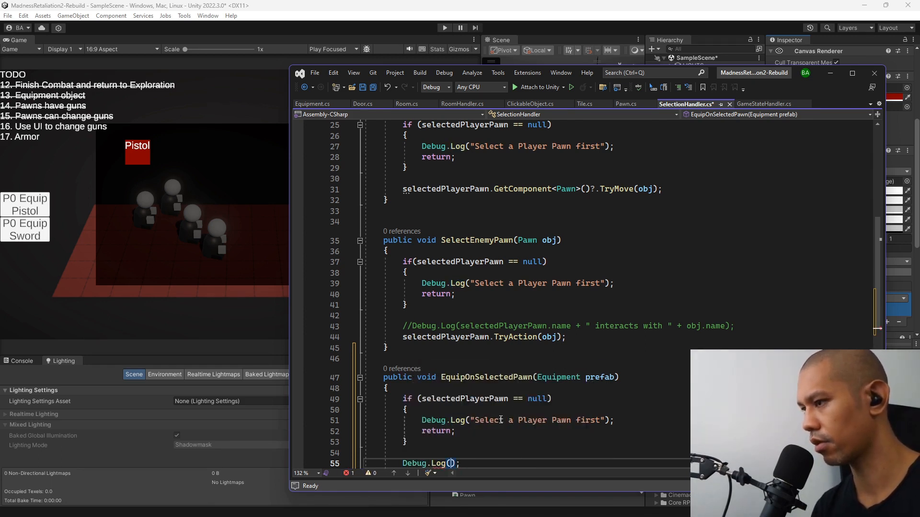
pyautogui.write('"')
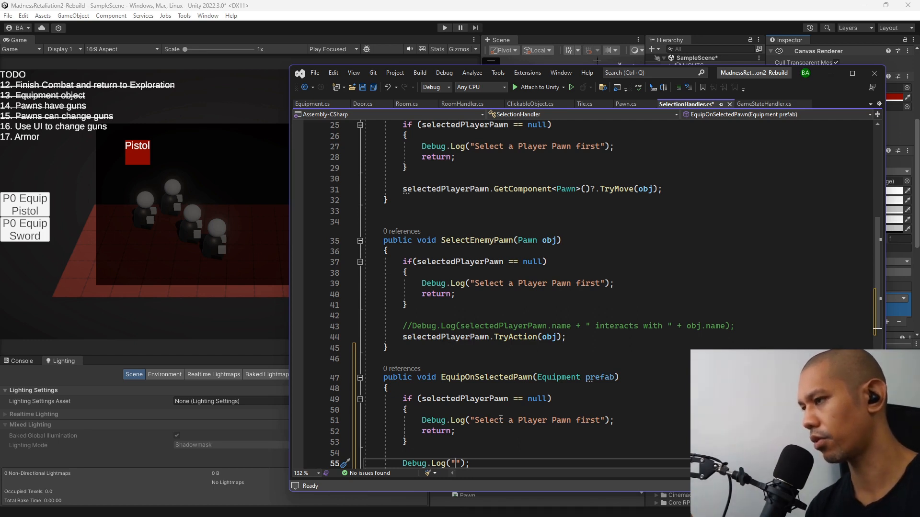
pyautogui.write('E')
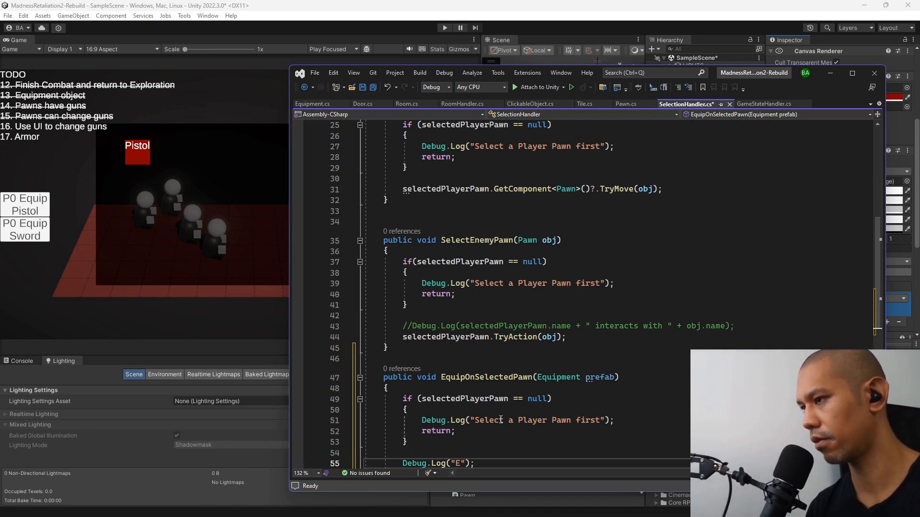
pyautogui.doubleClick(494, 379)
pyautogui.hotkey('ctrl', 'c')
pyautogui.doubleClick(458, 464)
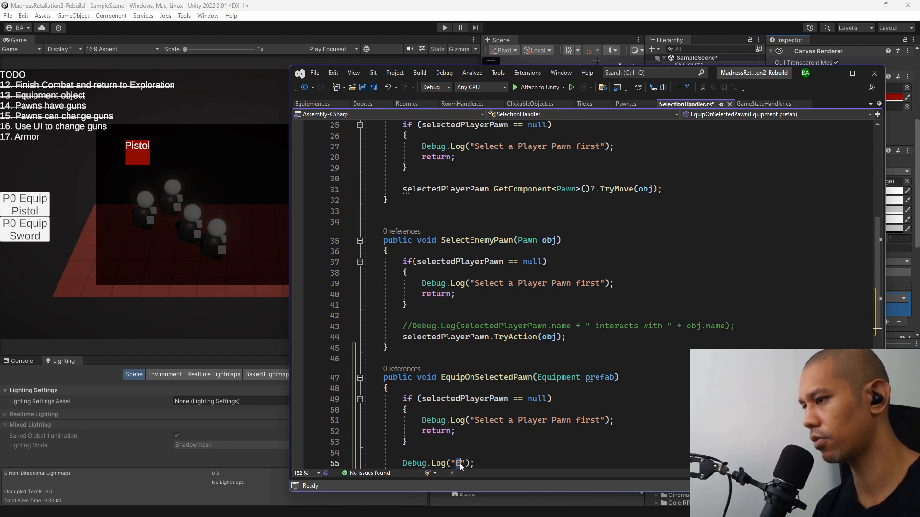
pyautogui.hotkey('ctrl', 'v')
pyautogui.hotkey('ctrl', 's')
pyautogui.scroll(-2, 498, 421)
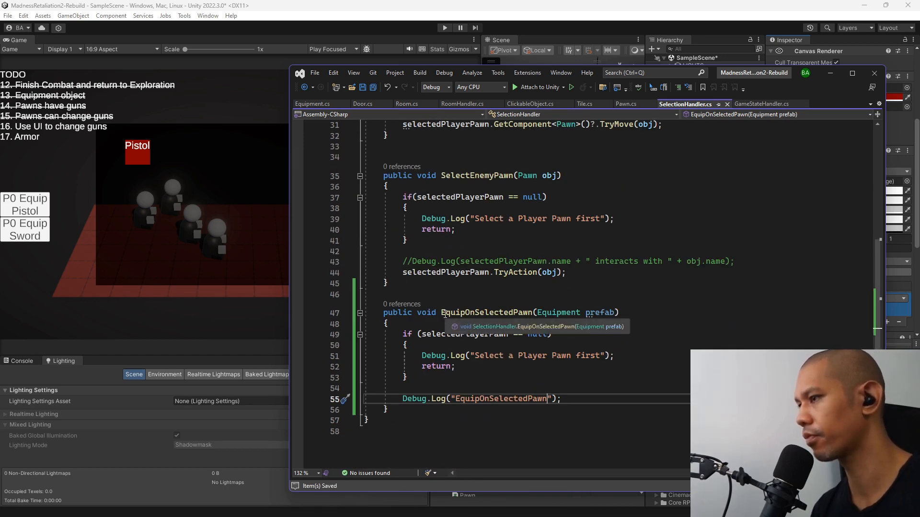
# Switch back to Unity and select the Button Grid object to show its layout settings.
pyautogui.hotkey('alt', 'Tab')
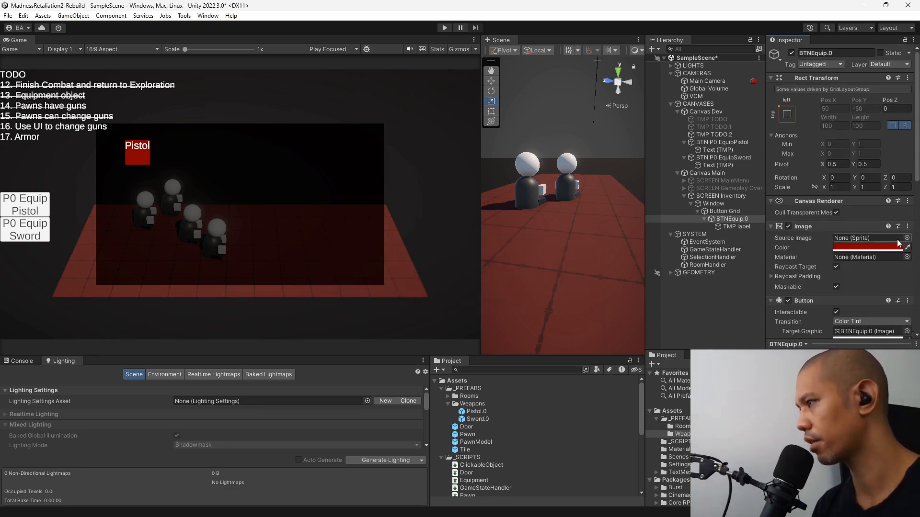
pyautogui.scroll(-5, 786, 268)
pyautogui.click(724, 211)
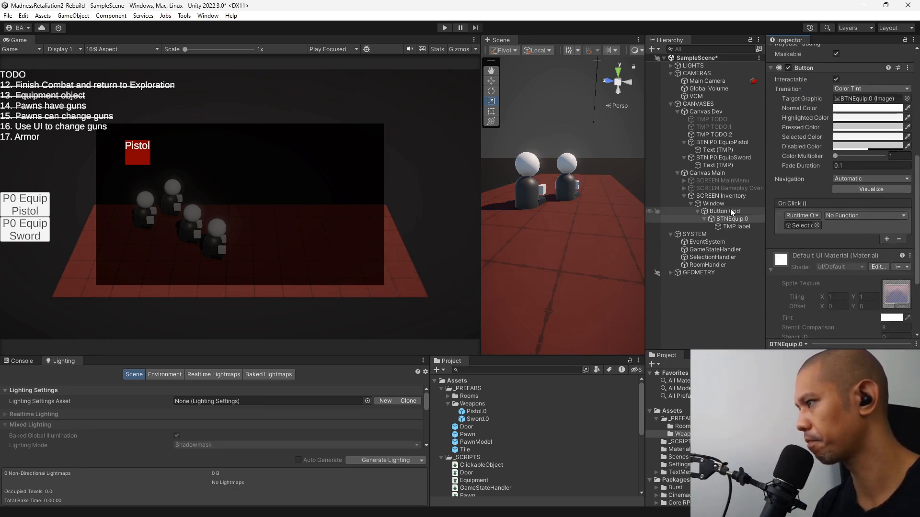
pyautogui.click(884, 251)
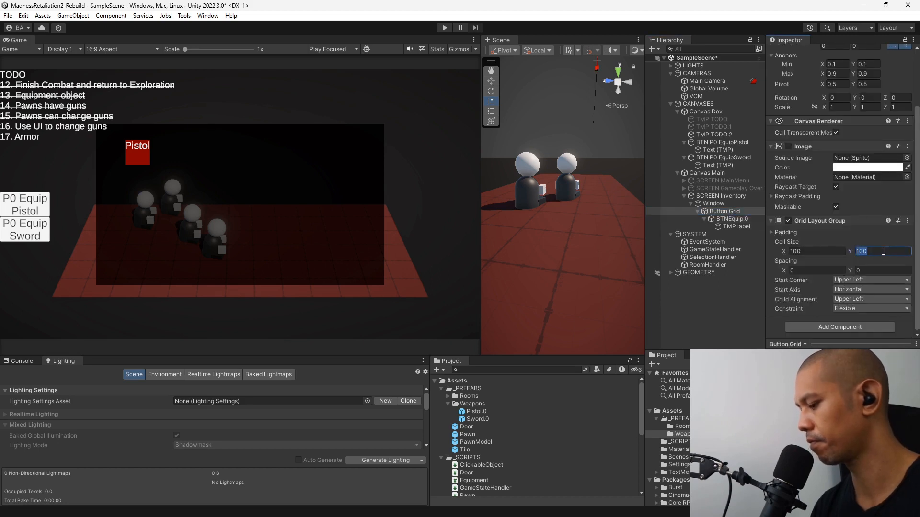
pyautogui.write('80')
pyautogui.hotkey('ctrl', 'z')
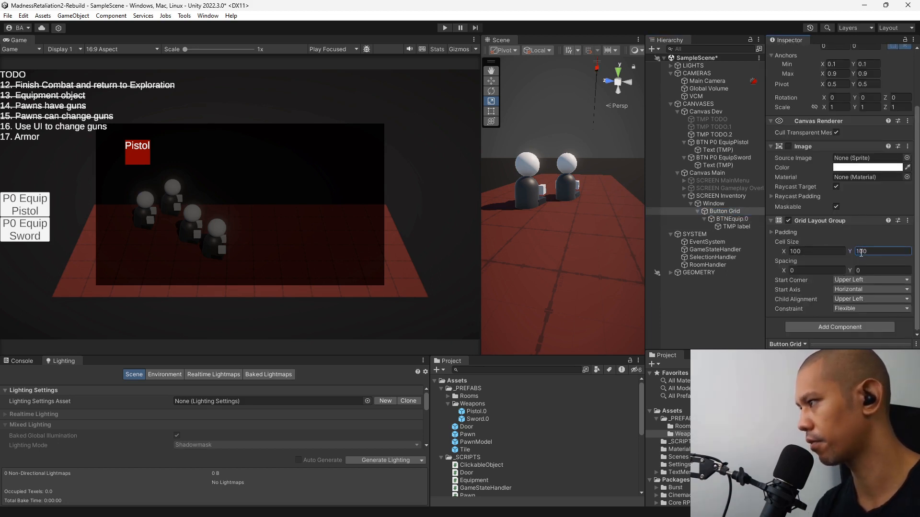
# Set the X spacing of Button Grid's Grid Layout Group to 10.
pyautogui.click(840, 272)
pyautogui.write('10')
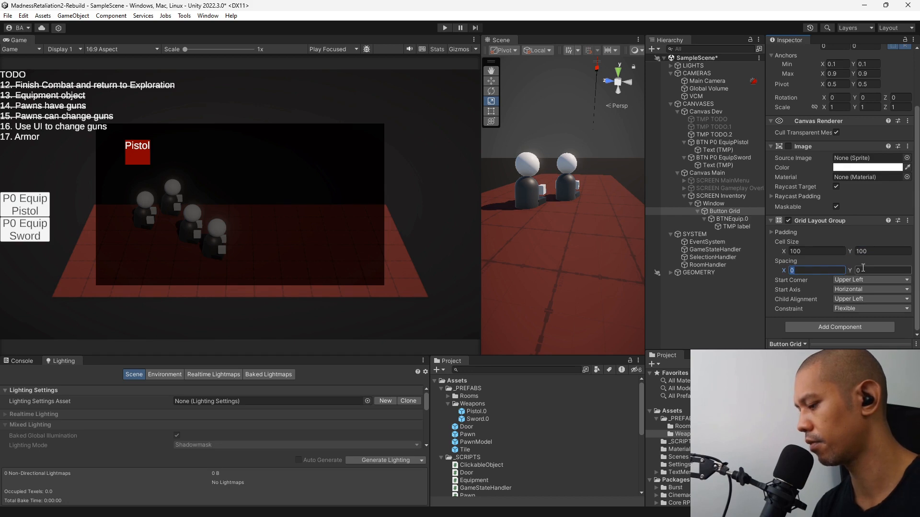
pyautogui.click(862, 269)
# Set BTNEquip.0's On Click event to call SelectionHandler's EquipOnSelectedPawn function.
pyautogui.click(731, 219)
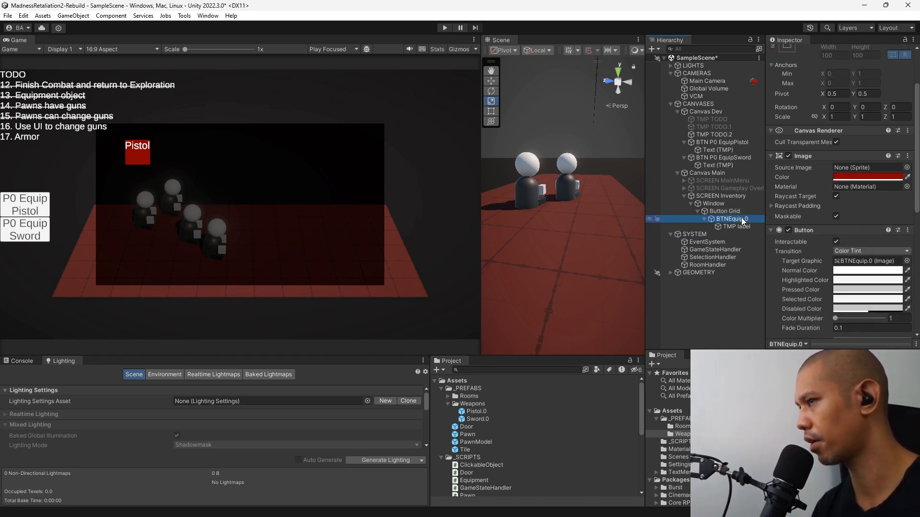
pyautogui.scroll(-3, 851, 243)
pyautogui.click(839, 223)
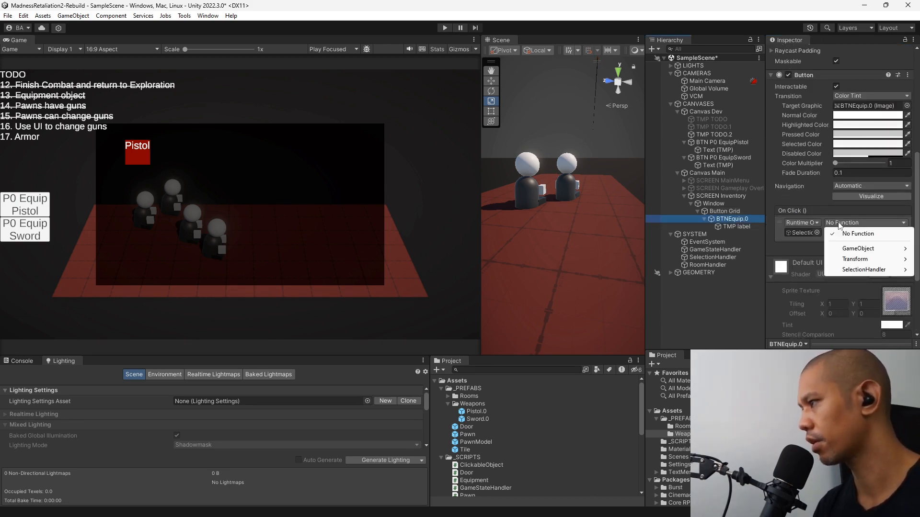
pyautogui.moveTo(870, 269)
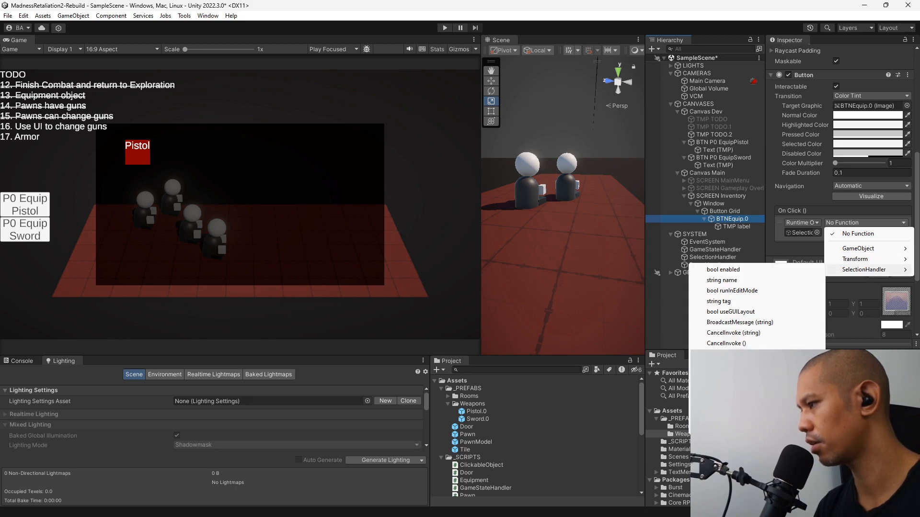
pyautogui.click(748, 364)
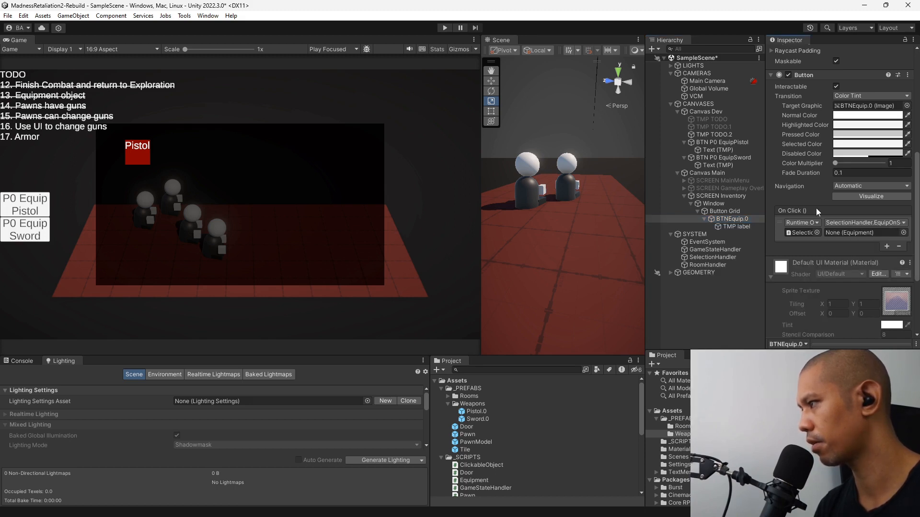
# Assign the Pistol.0 weapon prefab as the Equipment argument of BTNEquip.0's On Click event.
pyautogui.click(903, 233)
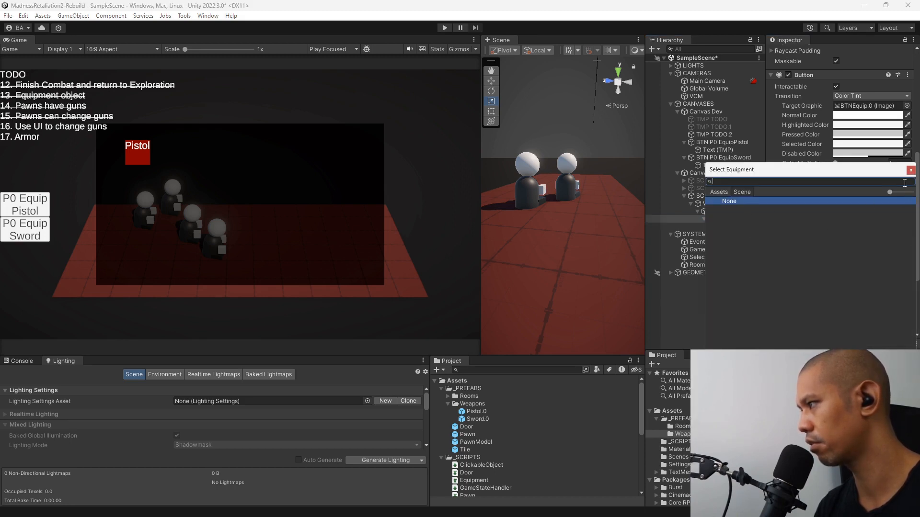
pyautogui.click(911, 170)
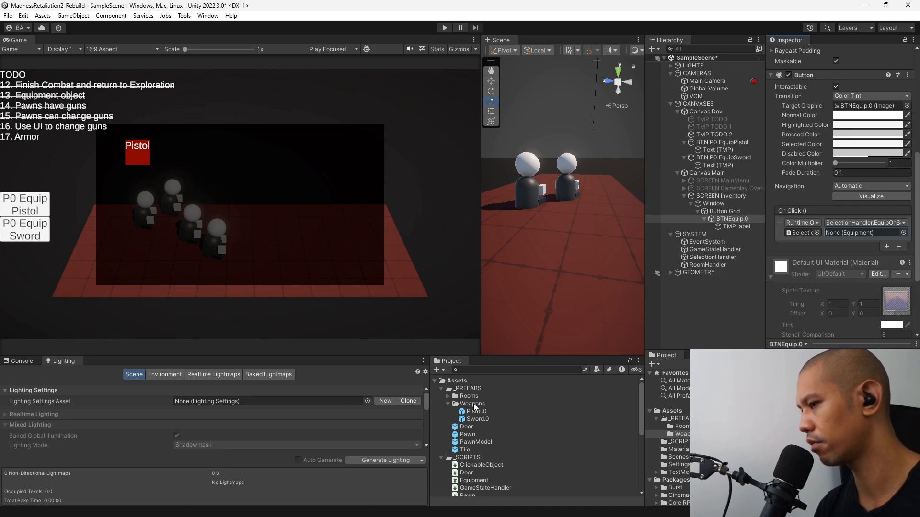
pyautogui.moveTo(472, 412); pyautogui.dragTo(868, 234)
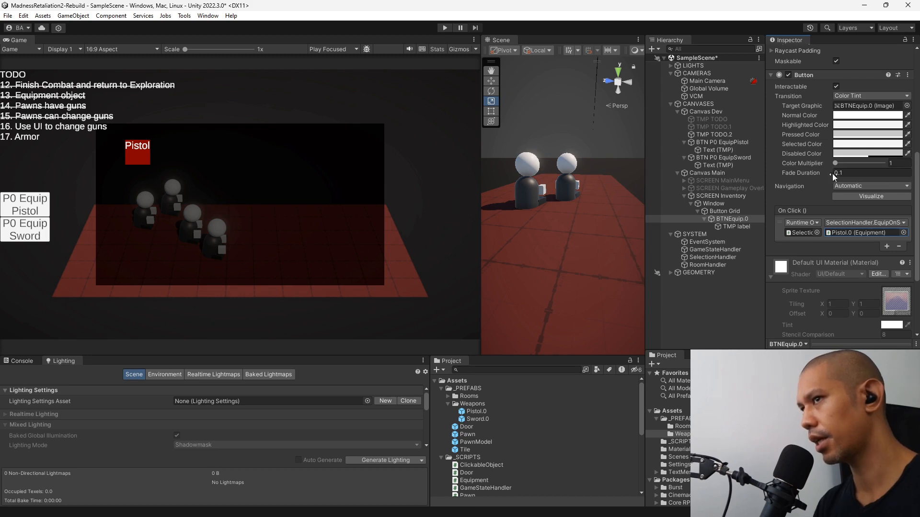
# Switch to SelectionHandler.cs in Visual Studio and wrap the "is already selected" log in SelectPlayerPawn in braces.
pyautogui.click(718, 196)
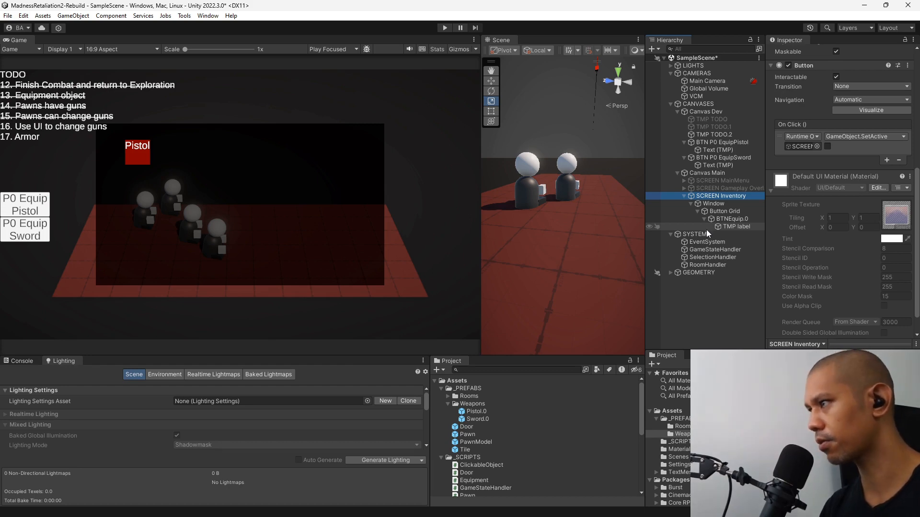
pyautogui.hotkey('alt', 'Tab')
pyautogui.scroll(10, 524, 229)
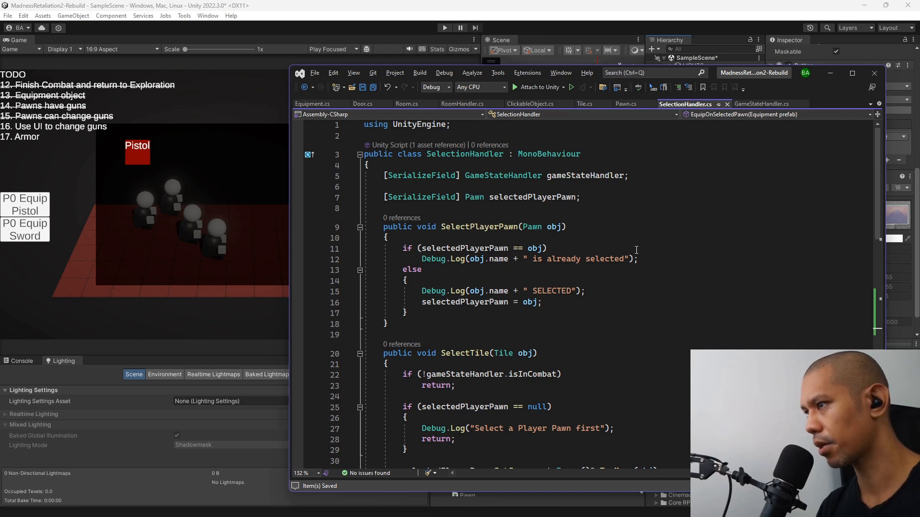
pyautogui.scroll(-2, 638, 258)
pyautogui.click(566, 186)
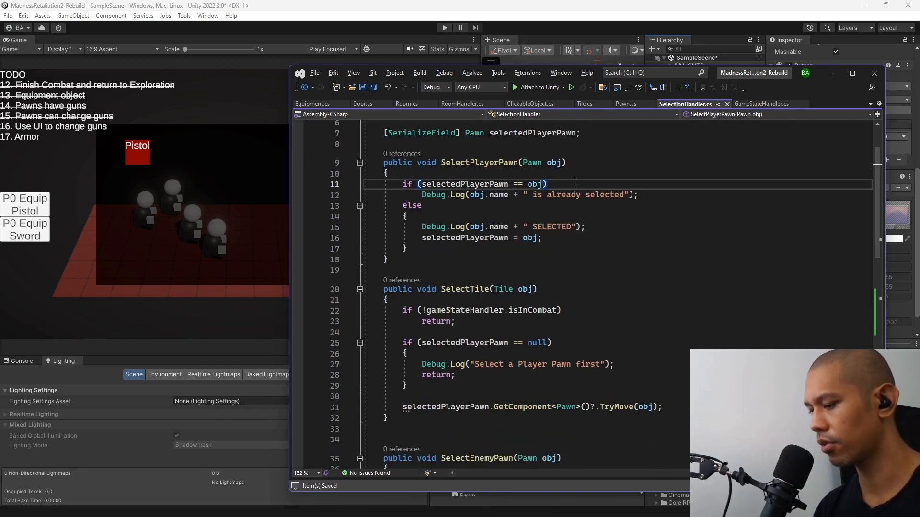
pyautogui.press('Return')
pyautogui.write('{')
pyautogui.press('Return')
pyautogui.moveTo(658, 229); pyautogui.dragTo(647, 197)
pyautogui.hotkey('ctrl', 'x')
pyautogui.hotkey('ctrl', 'v')
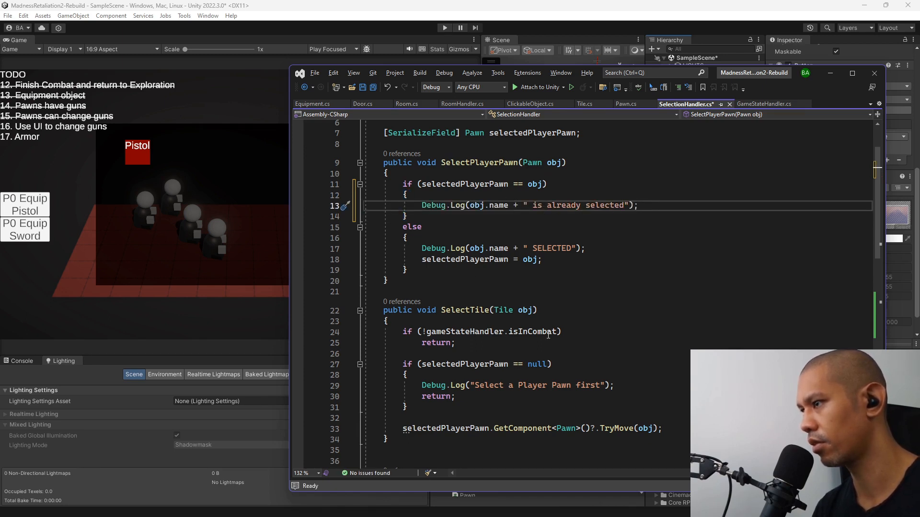
# Copy the if (!gameStateHandler.isInCombat) condition from SelectTile to below the "is already selected" log and give it an empty braced block.
pyautogui.click(414, 332)
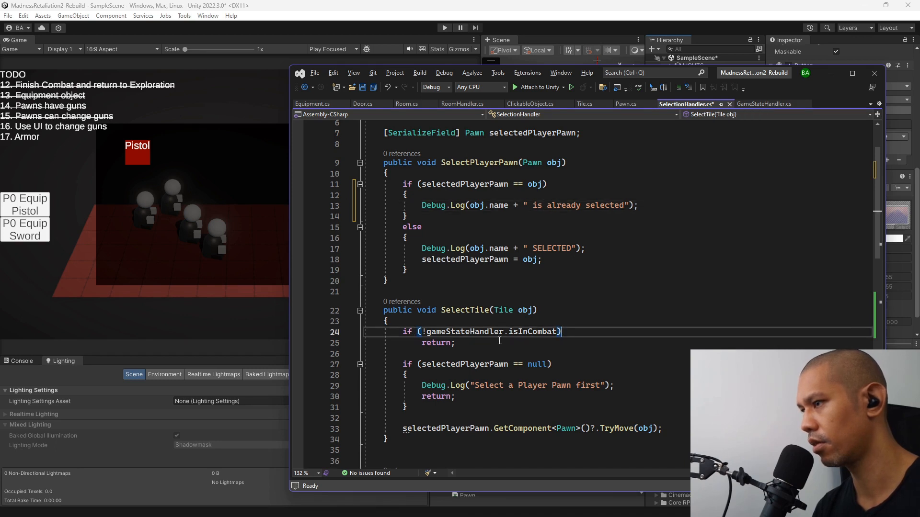
pyautogui.moveTo(561, 332); pyautogui.dragTo(444, 321)
pyautogui.click(652, 205)
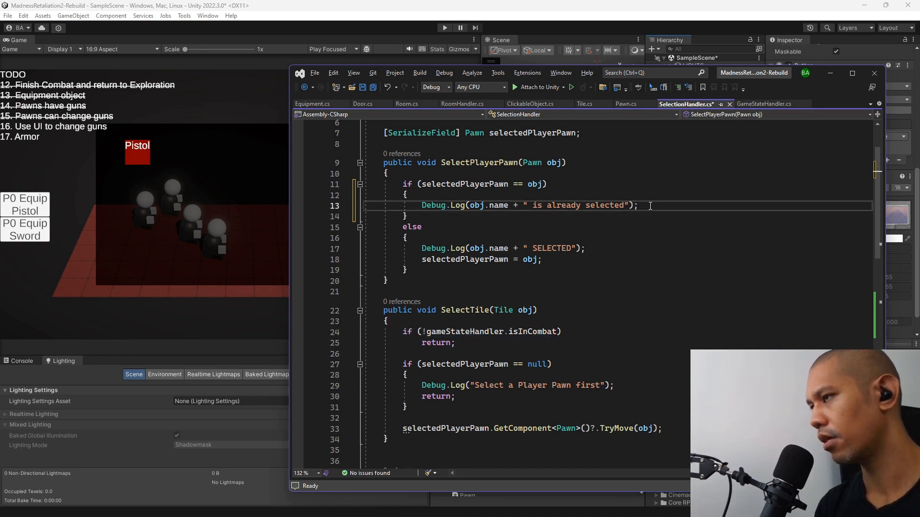
pyautogui.press('Return')
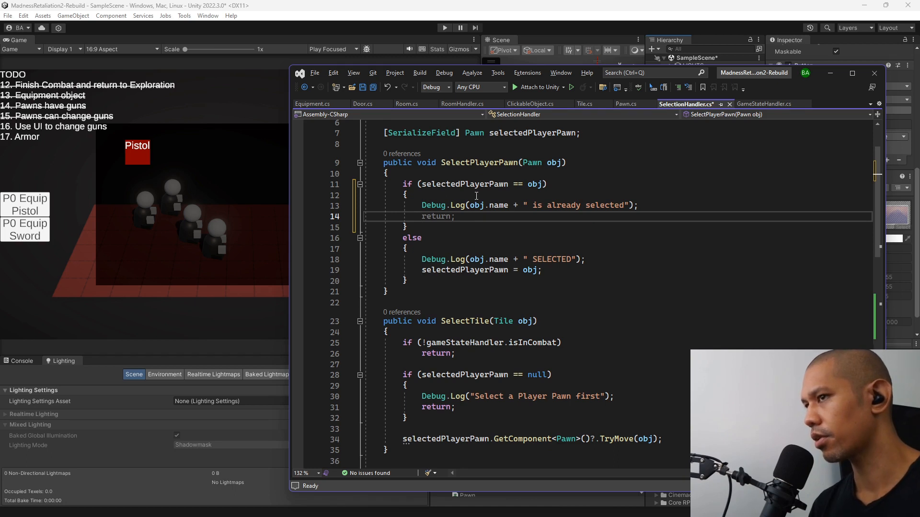
pyautogui.hotkey('ctrl', 'v')
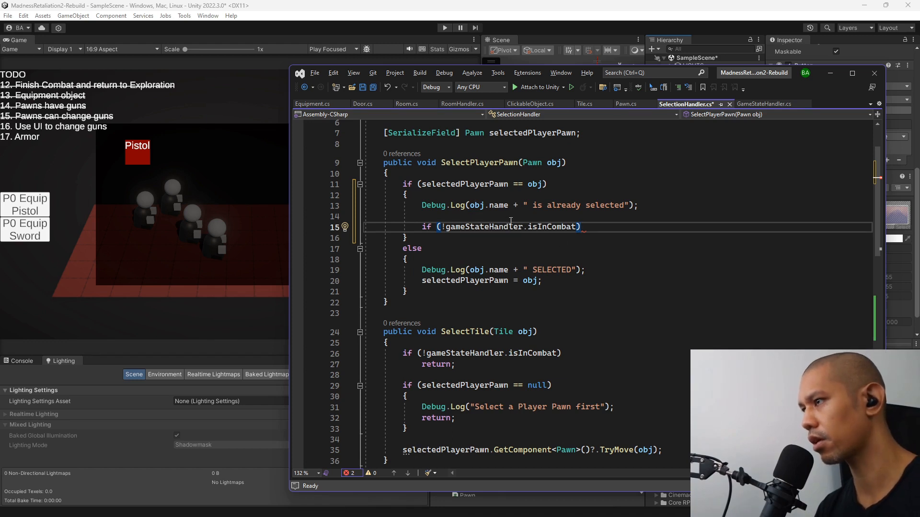
pyautogui.click(434, 226)
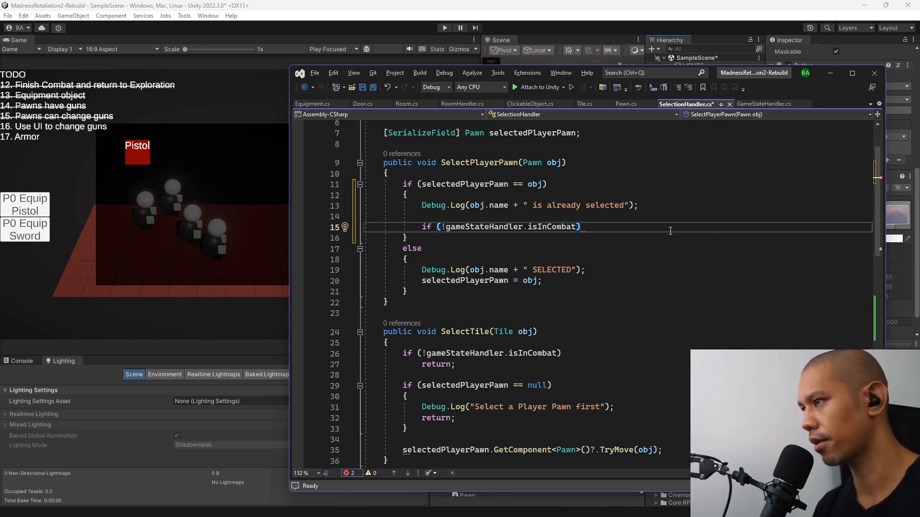
pyautogui.press('Return')
pyautogui.write('{')
pyautogui.press('Return')
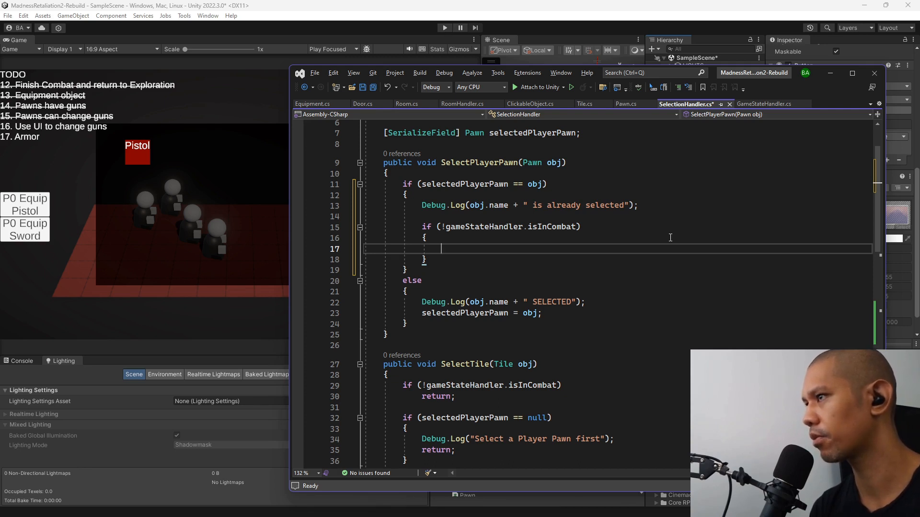
# Below selectedPlayerPawn, declare a [SerializeField] UnityEvent field named doOnDoublePressPlayerExploreMode.
pyautogui.scroll(2, 675, 237)
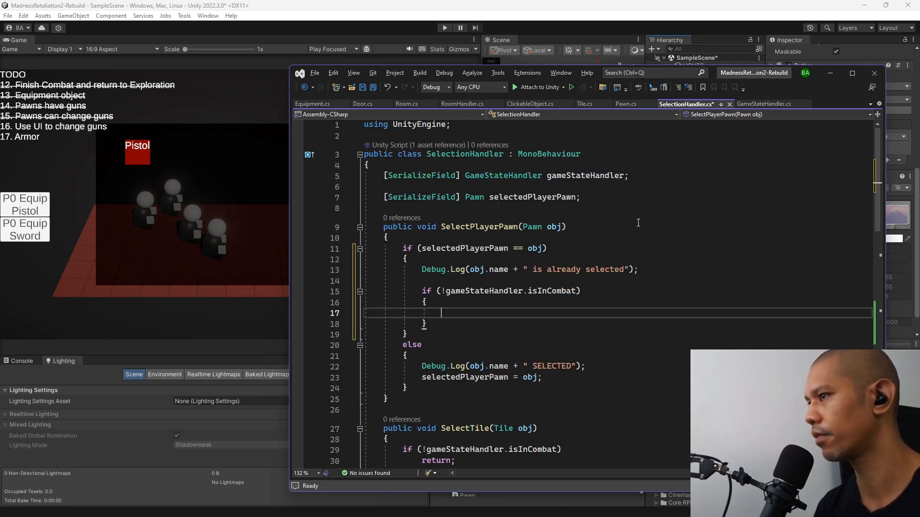
pyautogui.click(645, 197)
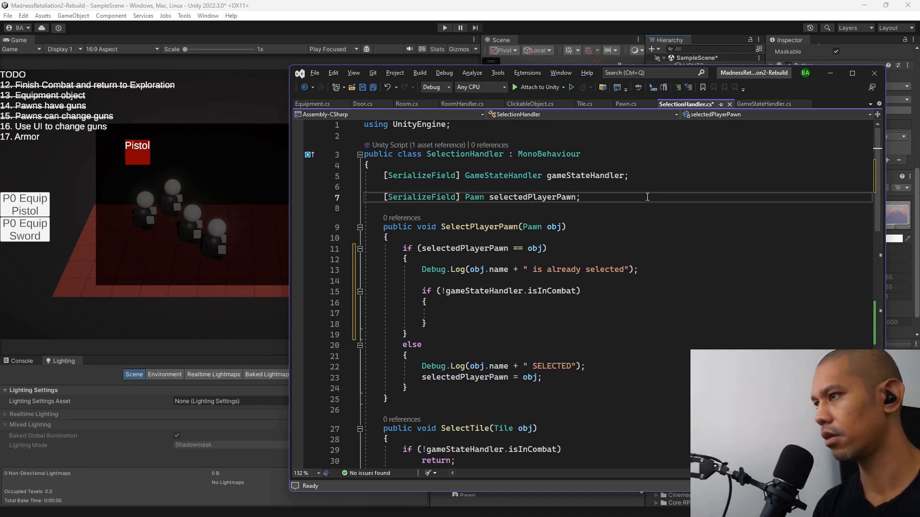
pyautogui.press('Return')
pyautogui.press('Return')
pyautogui.write('[s')
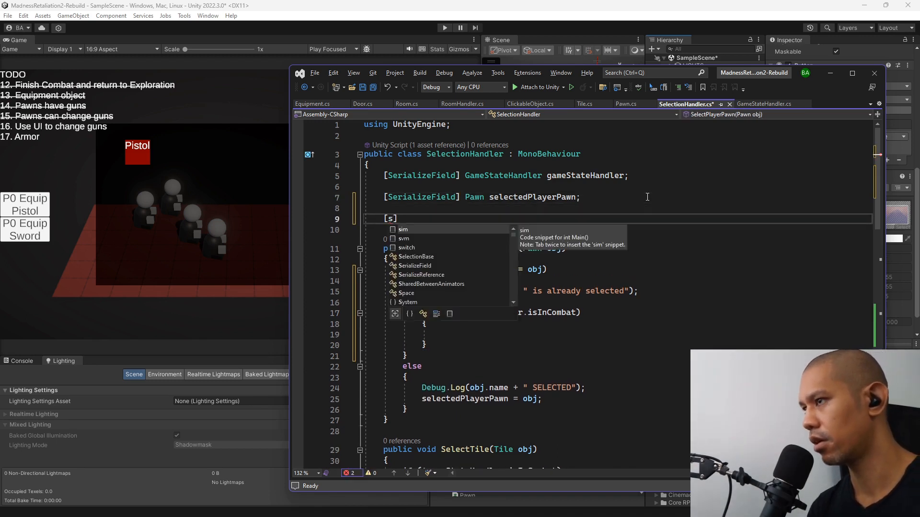
pyautogui.write('er')
pyautogui.press('Tab')
pyautogui.write('] ')
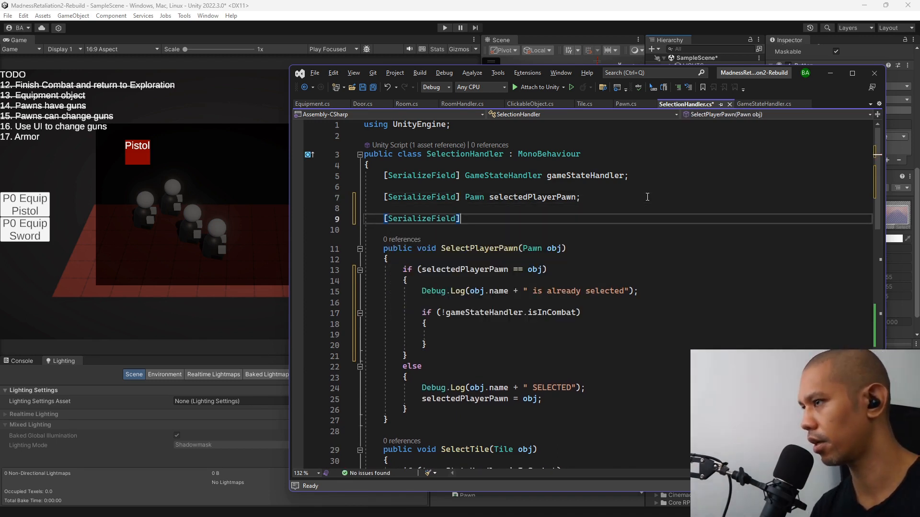
pyautogui.write('unityeve')
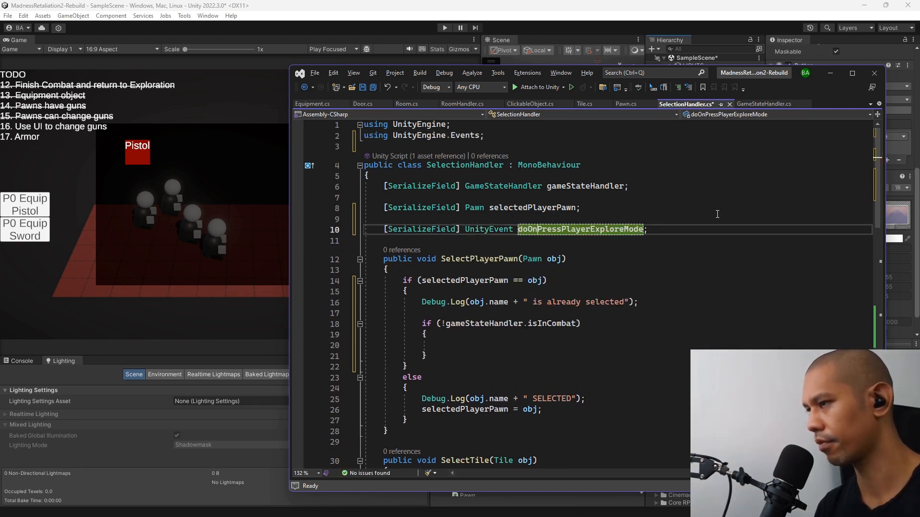
pyautogui.write('DoublePressPlayerExploreMode;')
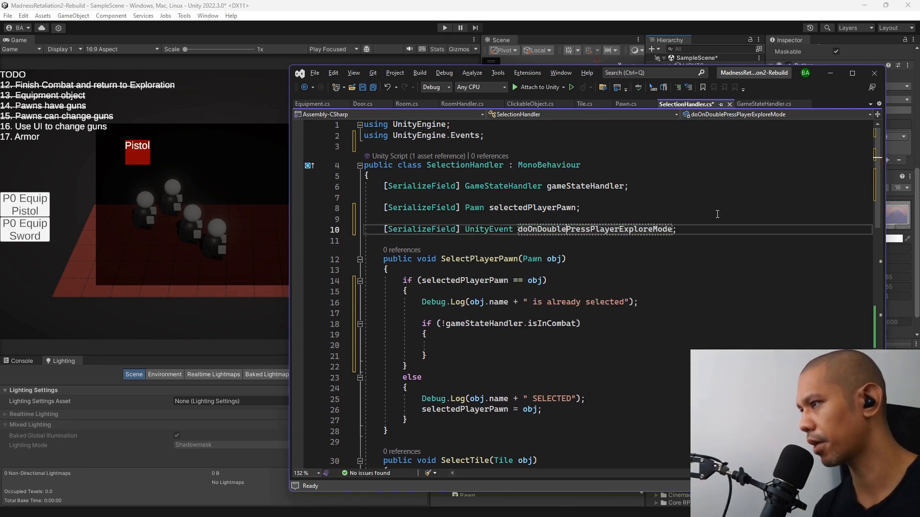
pyautogui.press('Return')
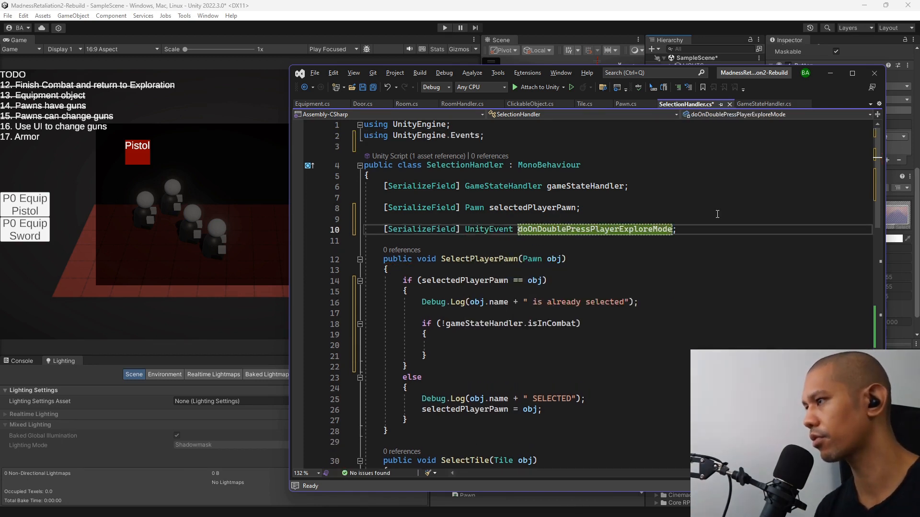
# Insert an underscore in the UnityEvent field's name so it reads doOnDoublePressPlayer_ExploreMode.
pyautogui.click(620, 229)
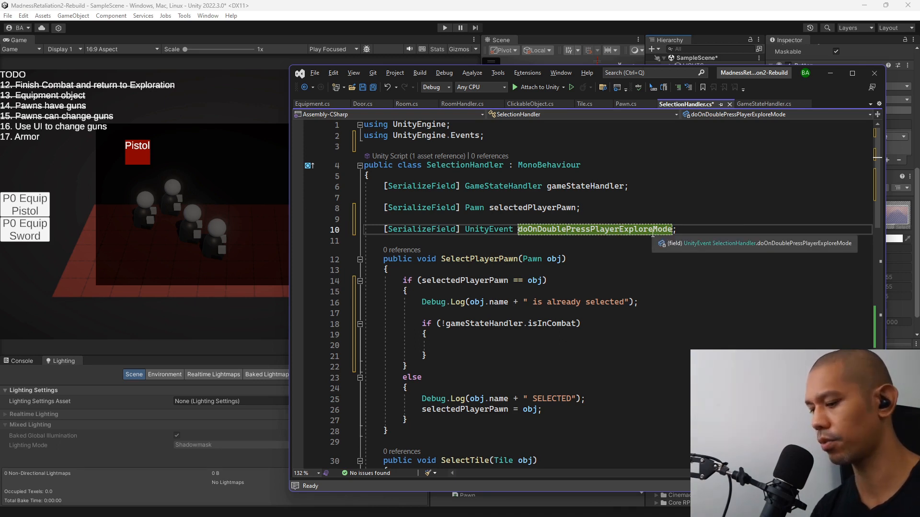
pyautogui.write('_')
pyautogui.press('Return')
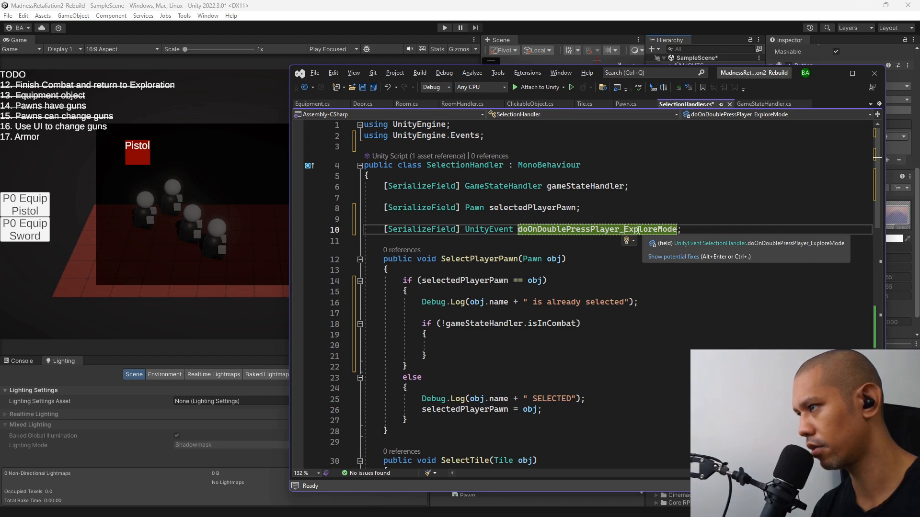
pyautogui.click(486, 229)
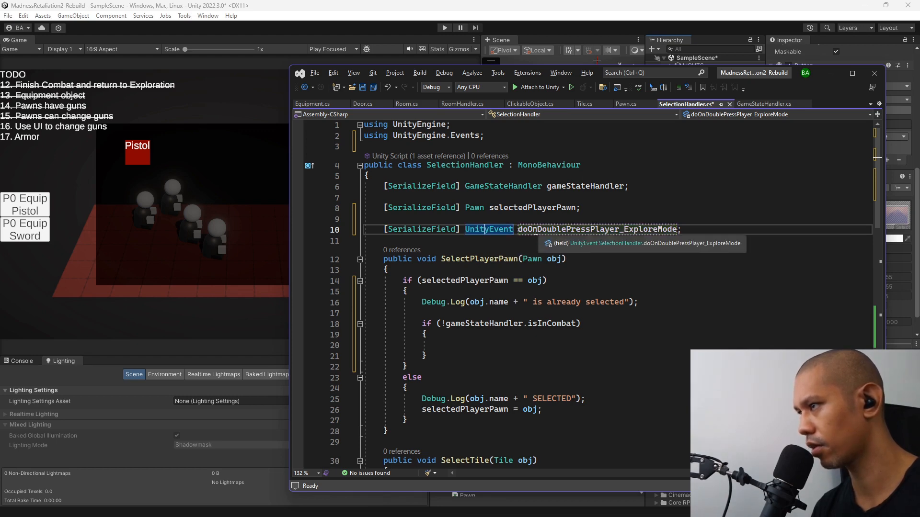
pyautogui.scroll(-2, 513, 225)
pyautogui.scroll(2, 493, 222)
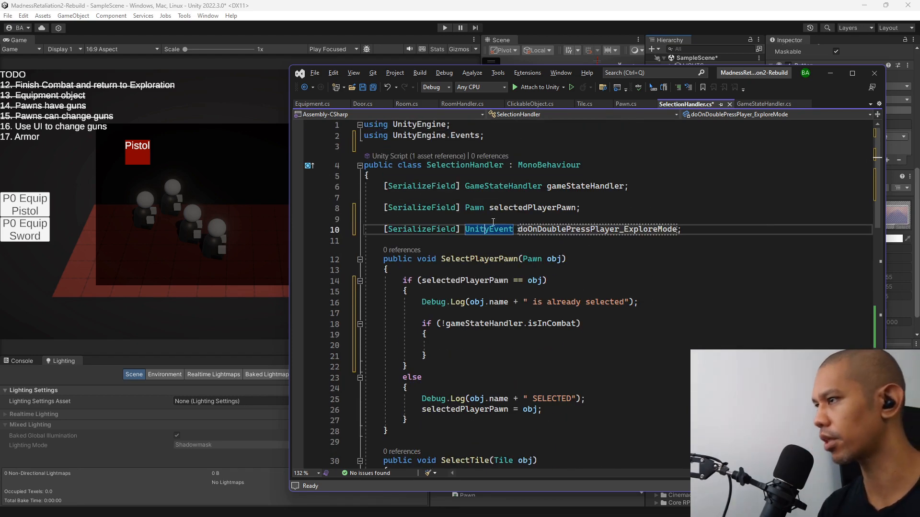
# Call doOnDoublePressPlayer_ExploreMode?.Invoke(); inside the not-in-combat block, save the script and switch back to Unity.
pyautogui.doubleClick(573, 229)
pyautogui.hotkey('ctrl', 'c')
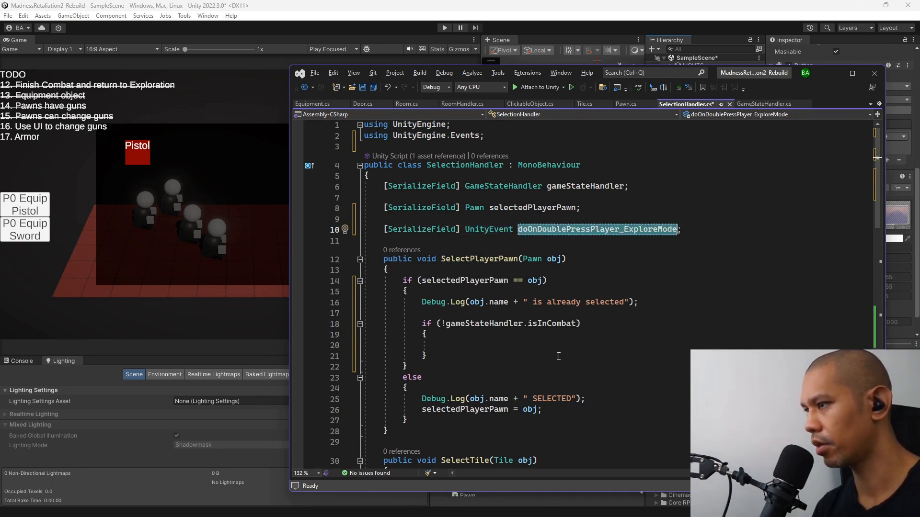
pyautogui.click(489, 347)
pyautogui.hotkey('ctrl', 'v')
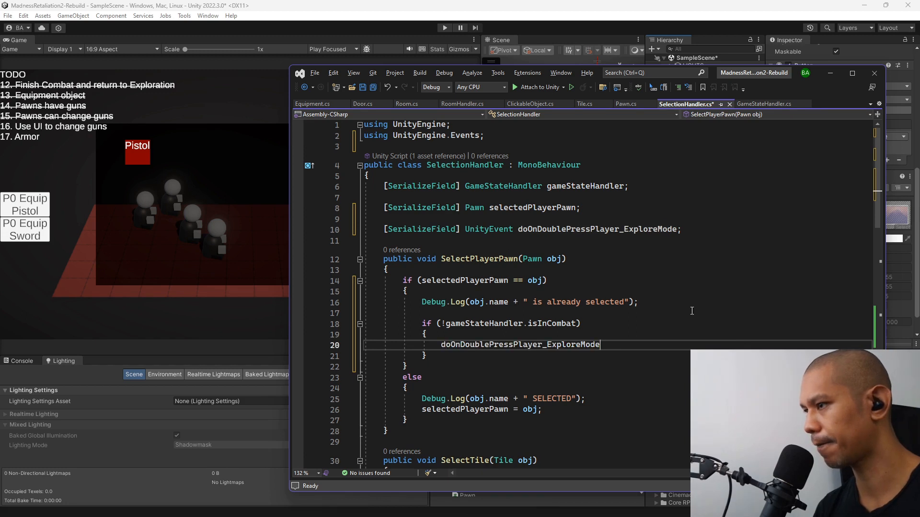
pyautogui.write('?')
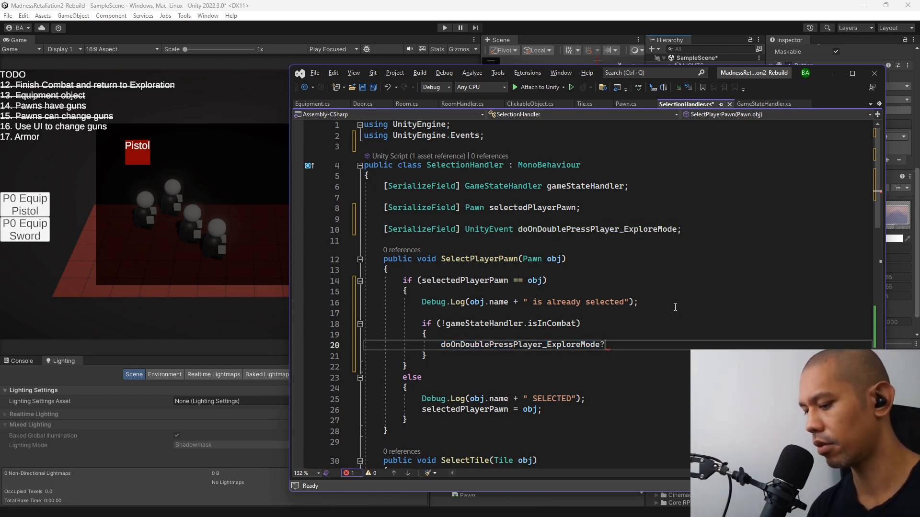
pyautogui.write('.Inv')
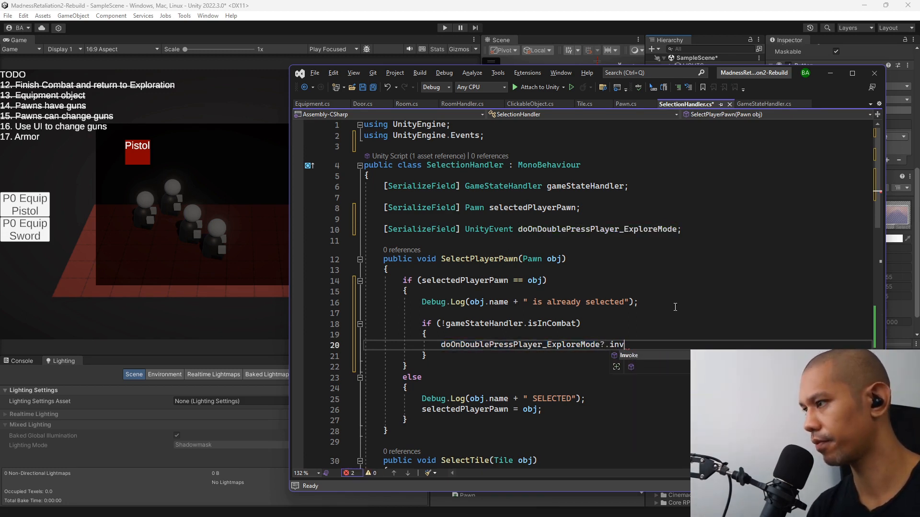
pyautogui.press('Tab')
pyautogui.write('();')
pyautogui.hotkey('ctrl', 's')
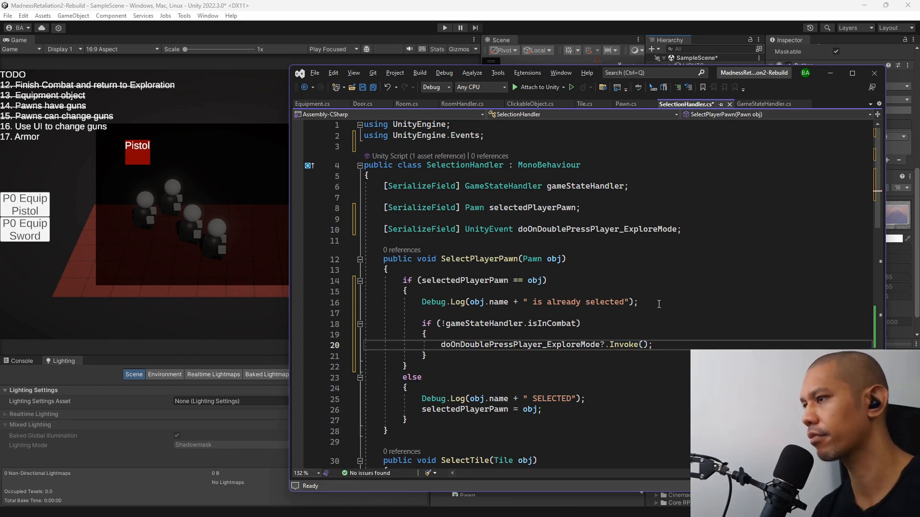
pyautogui.hotkey('alt', 'Tab')
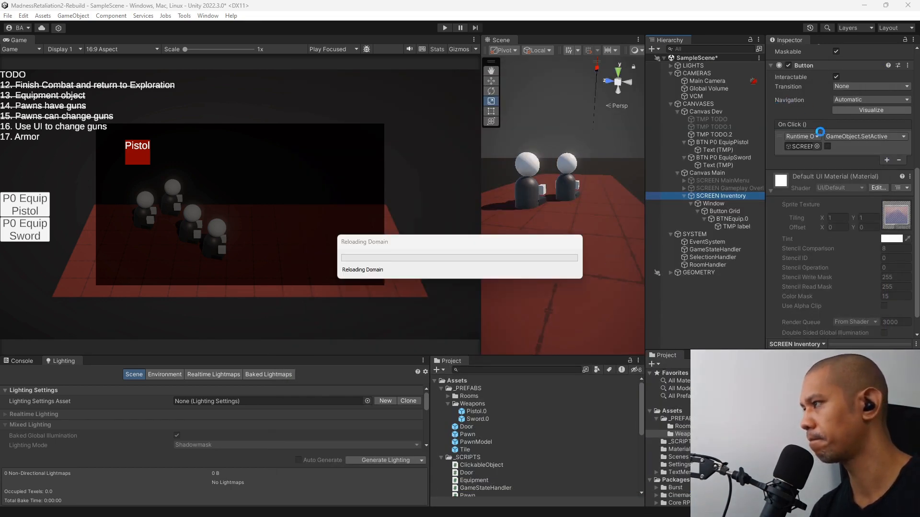
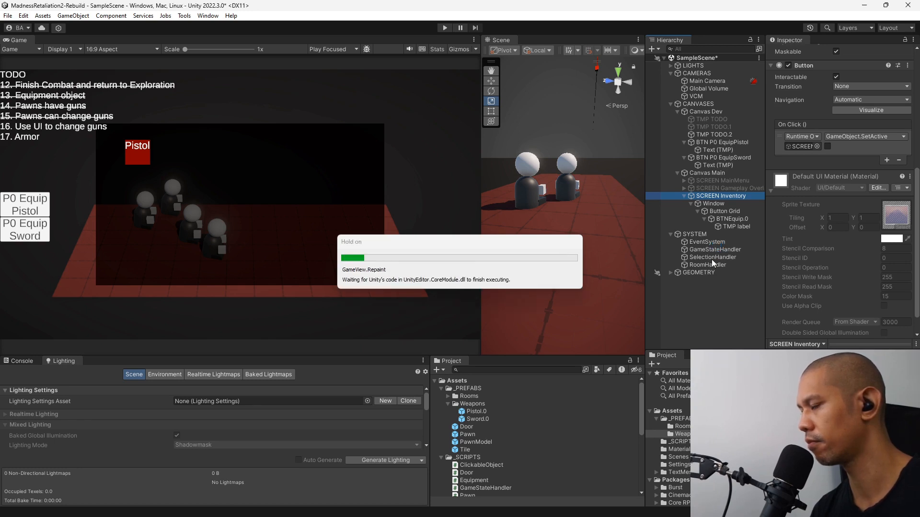
# On SelectionHandler, add an entry to the Do On Double Press Player_Explore Mode event that calls GameObject.SetActive on SCREEN Inventory with true.
pyautogui.click(711, 258)
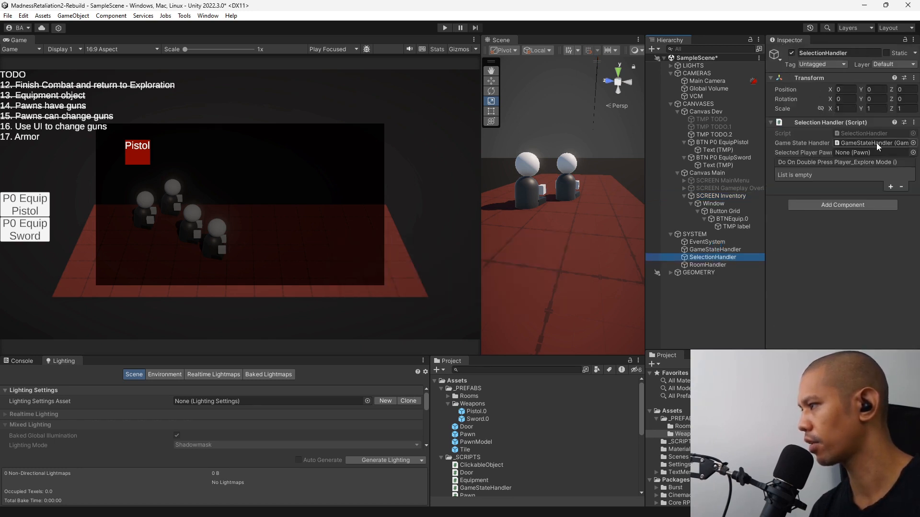
pyautogui.click(890, 187)
pyautogui.moveTo(719, 196); pyautogui.dragTo(794, 188)
pyautogui.click(855, 176)
pyautogui.moveTo(853, 245)
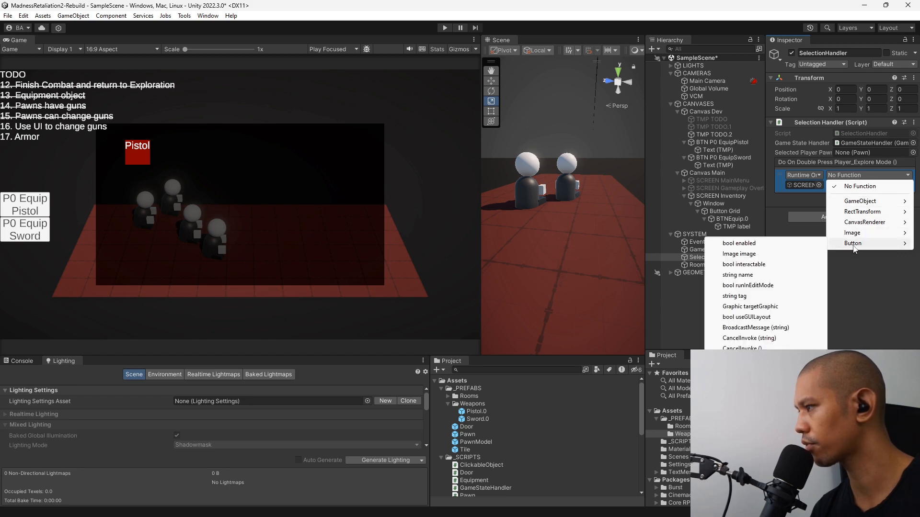
pyautogui.moveTo(860, 201)
pyautogui.click(786, 275)
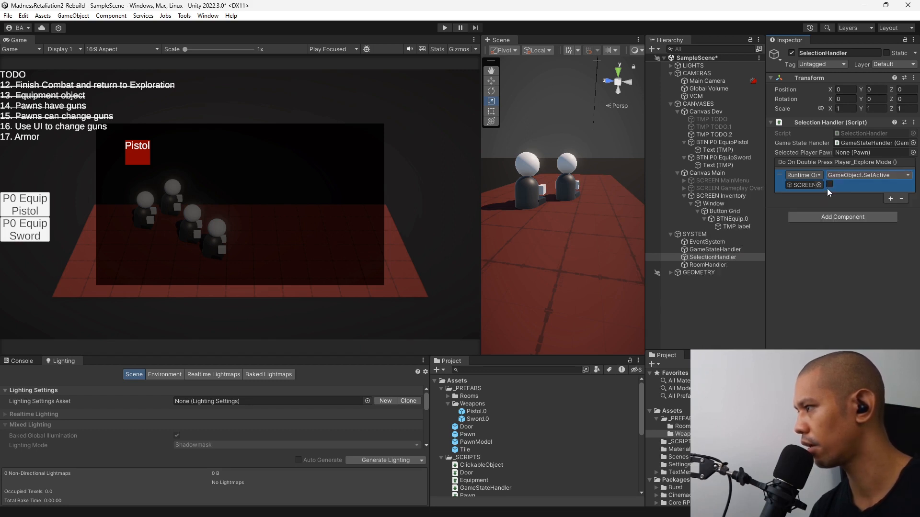
# Deactivate the SCREEN Inventory object and save the scene.
pyautogui.click(721, 196)
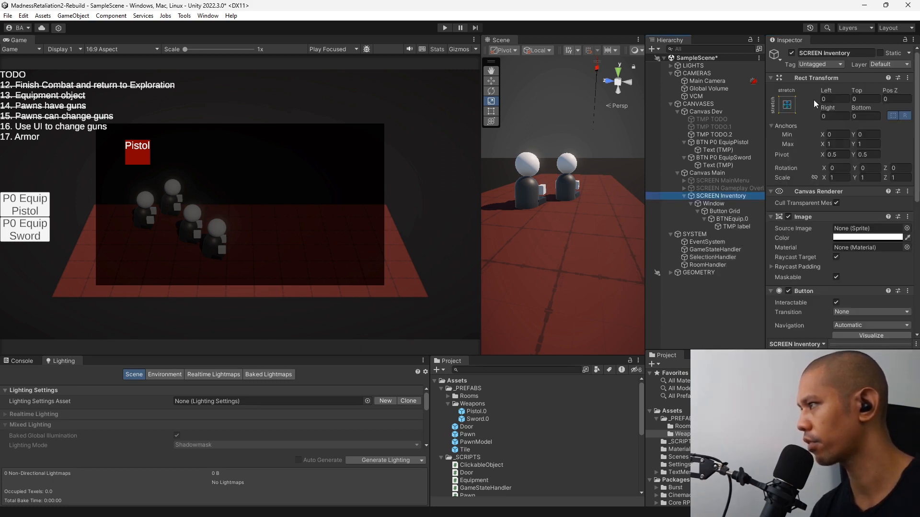
pyautogui.click(792, 53)
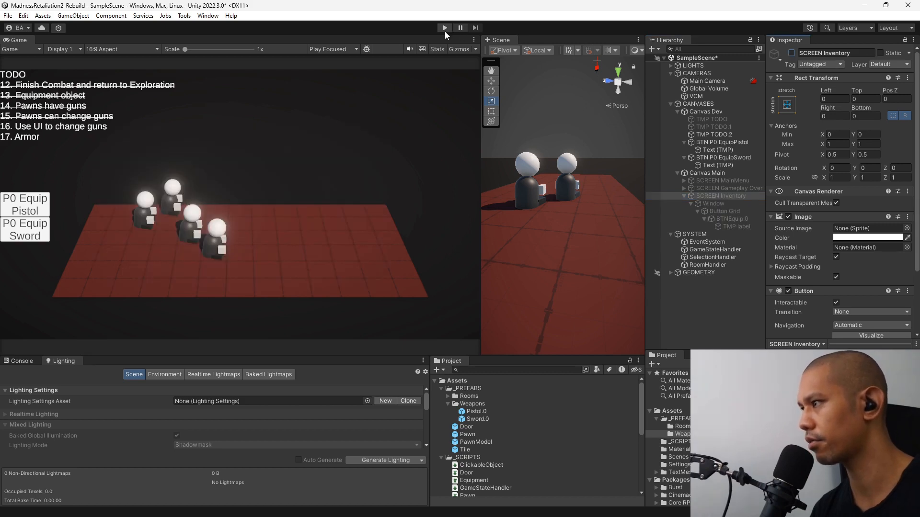
pyautogui.hotkey('ctrl', 's')
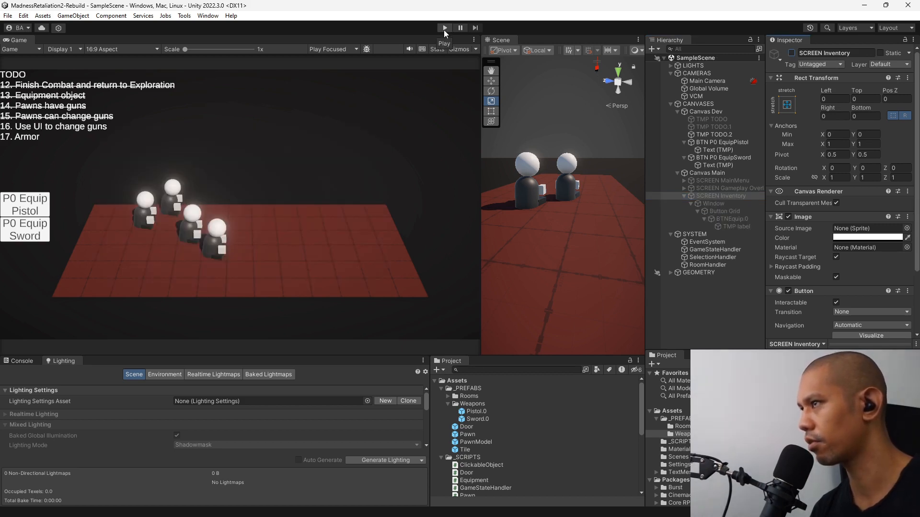
# Play-test opening the inventory by pressing the same pawn twice, watch the Console, use the Pistol button, and stop play mode.
pyautogui.click(445, 28)
pyautogui.click(255, 207)
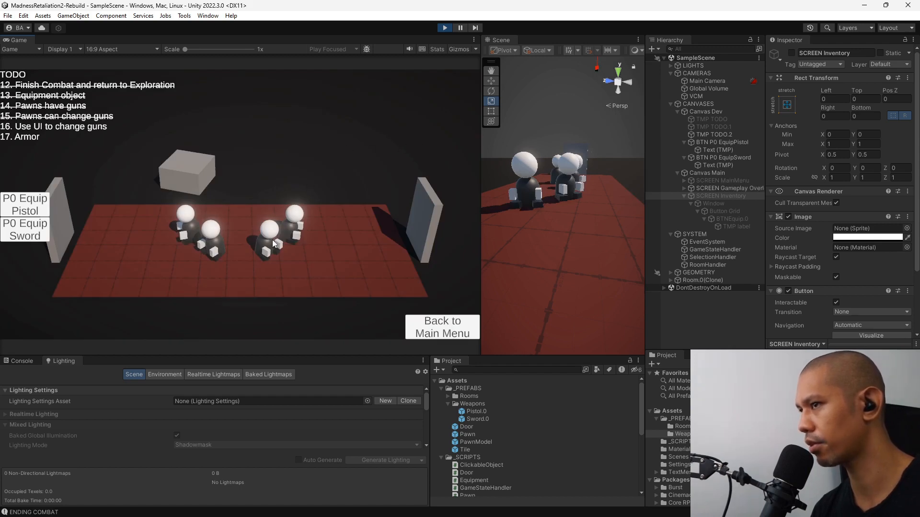
pyautogui.click(268, 241)
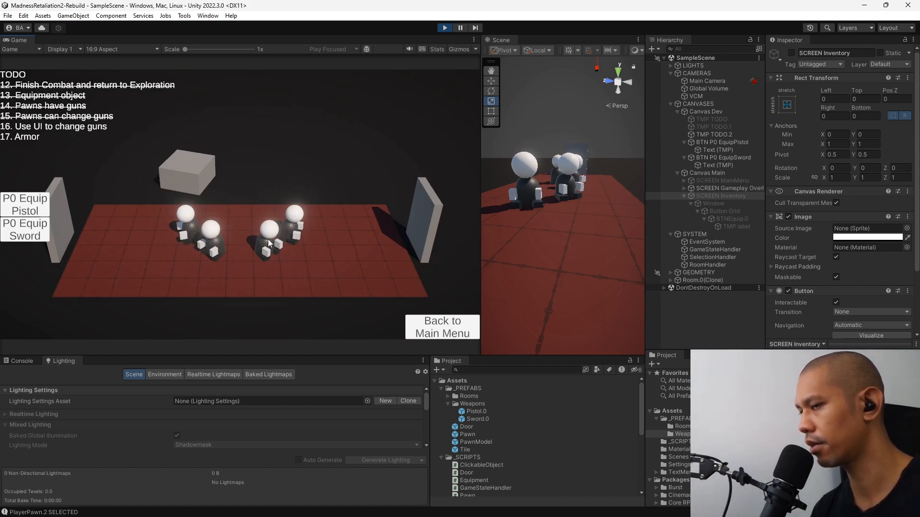
pyautogui.click(38, 361)
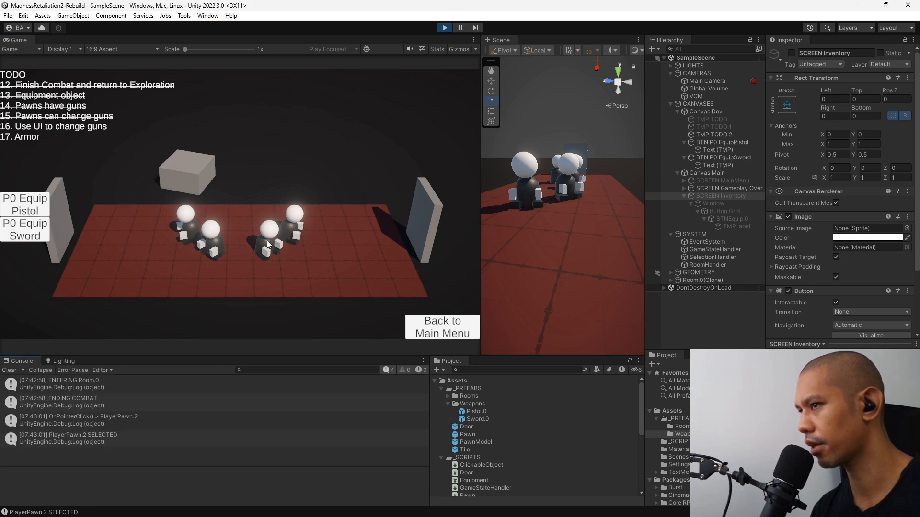
pyautogui.click(268, 241)
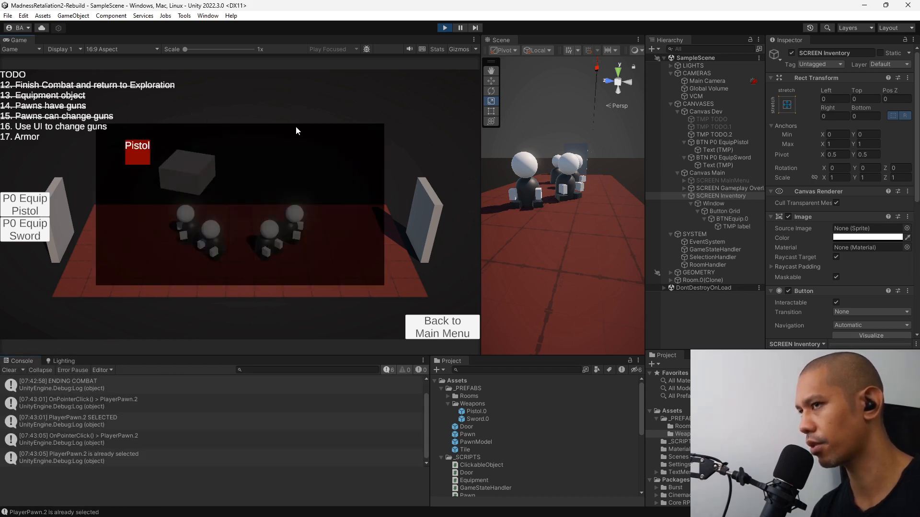
pyautogui.click(138, 158)
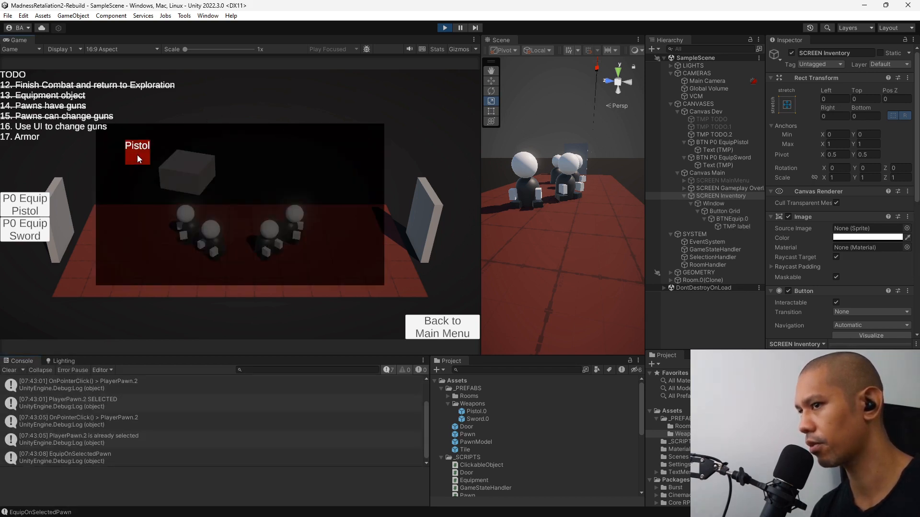
pyautogui.scroll(-1, 180, 472)
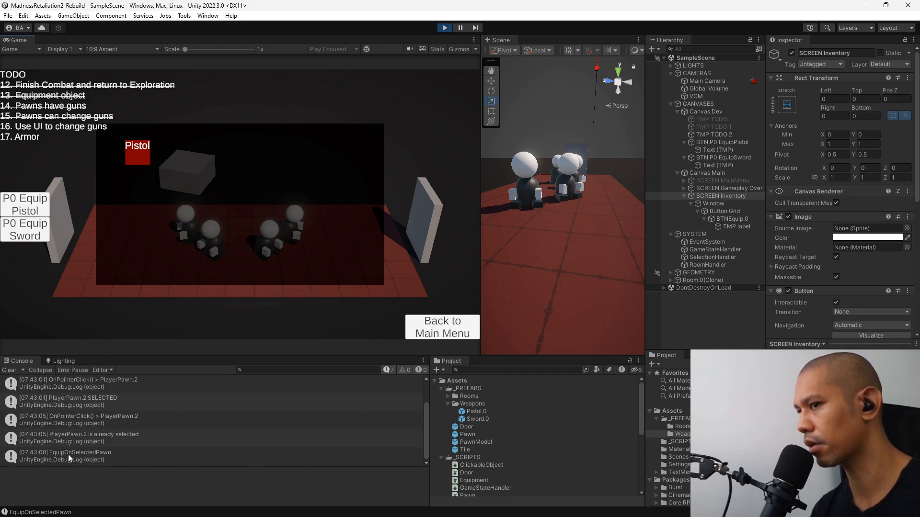
pyautogui.click(446, 29)
# In SelectionHandler.cs, add selectedPlayerPawn.EquipWeapon(prefab); below the Debug.Log line at the end of EquipOnSelectedPawn.
pyautogui.hotkey('alt', 'Tab')
pyautogui.scroll(-6, 531, 301)
pyautogui.scroll(-9, 531, 301)
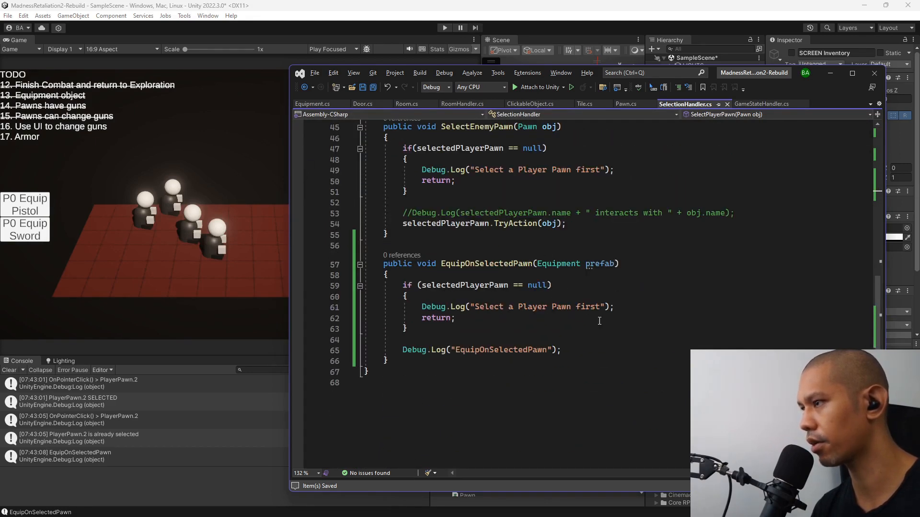
pyautogui.click(588, 351)
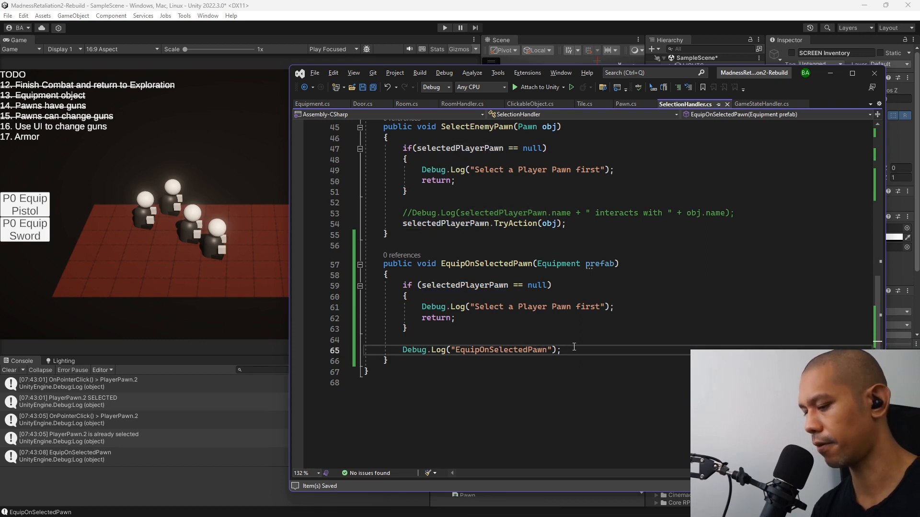
pyautogui.press('Return')
pyautogui.write('selectedPlayerPawn.')
pyautogui.write('uipWeapon')
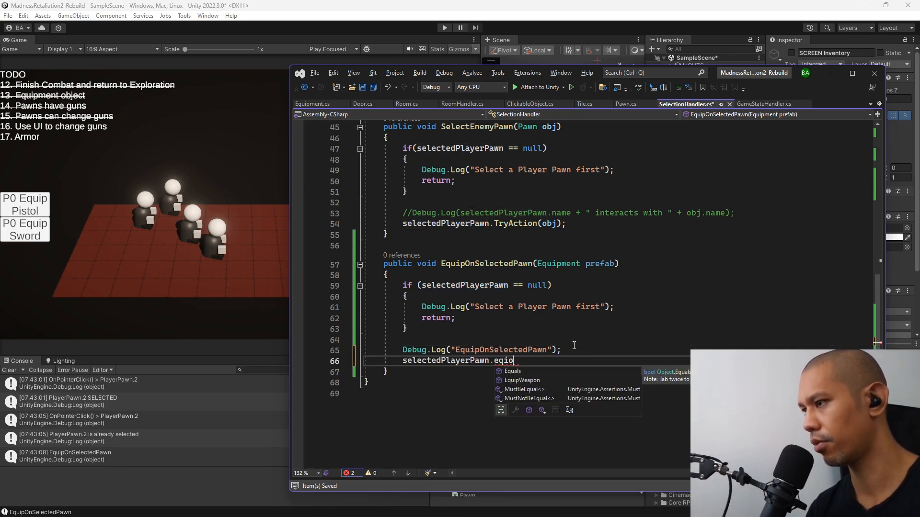
pyautogui.press('Down')
pyautogui.press('Tab')
pyautogui.press('Tab')
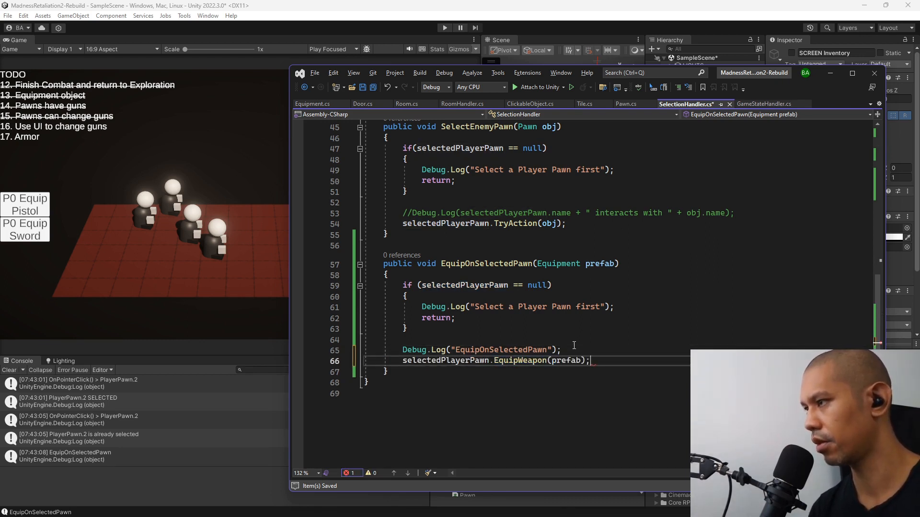
# Delete the "EquipOnSelectedPawn" Debug.Log line, save the script and switch back to Unity.
pyautogui.moveTo(575, 346); pyautogui.dragTo(580, 344)
pyautogui.press('Delete')
pyautogui.hotkey('ctrl', 's')
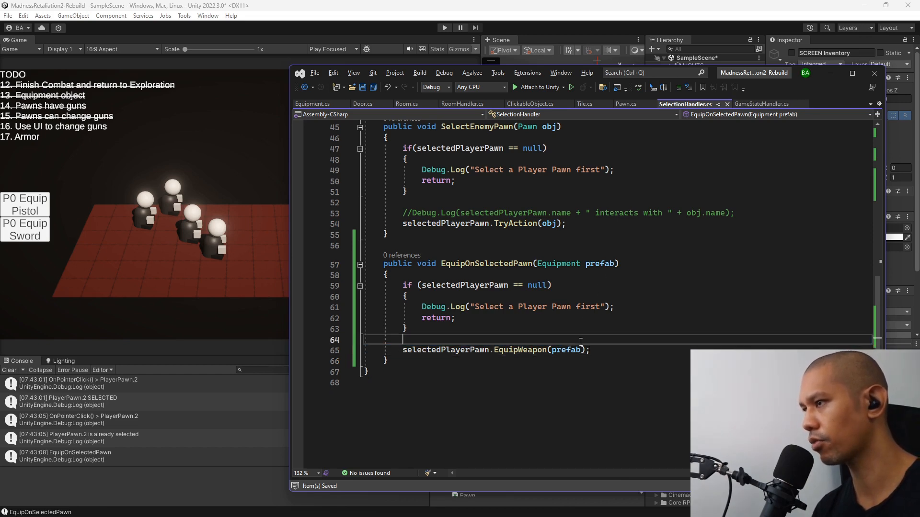
pyautogui.hotkey('alt', 'Tab')
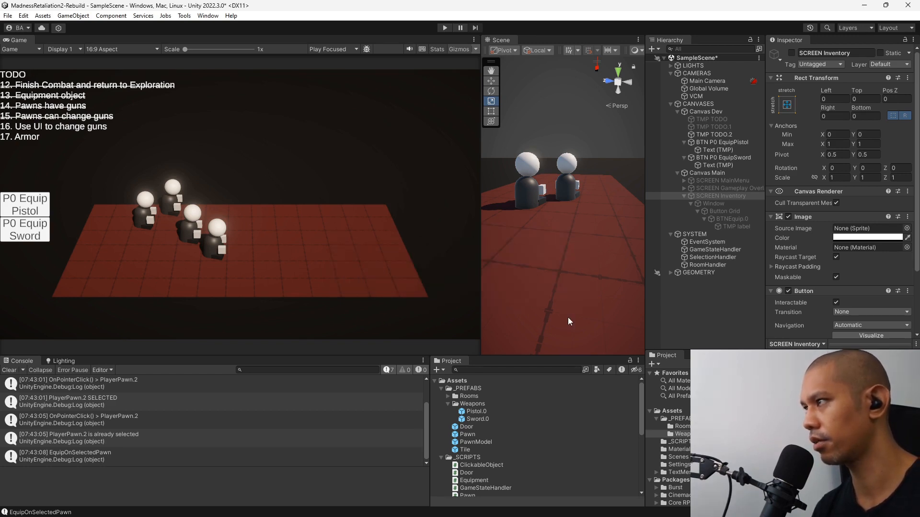
# Run the game, start a new game, and test equipping the Pistol on PlayerPawn.2 from the inventory before closing it.
pyautogui.hotkey('ctrl', 'p')
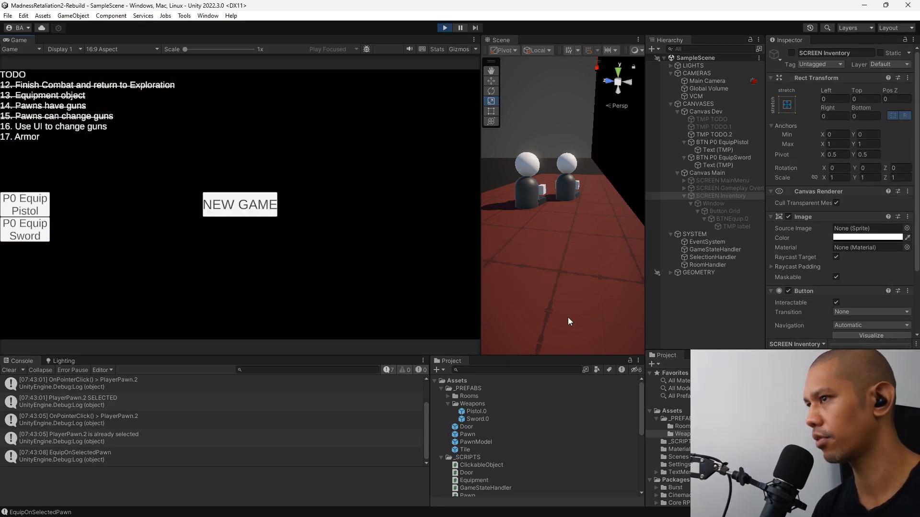
pyautogui.click(225, 205)
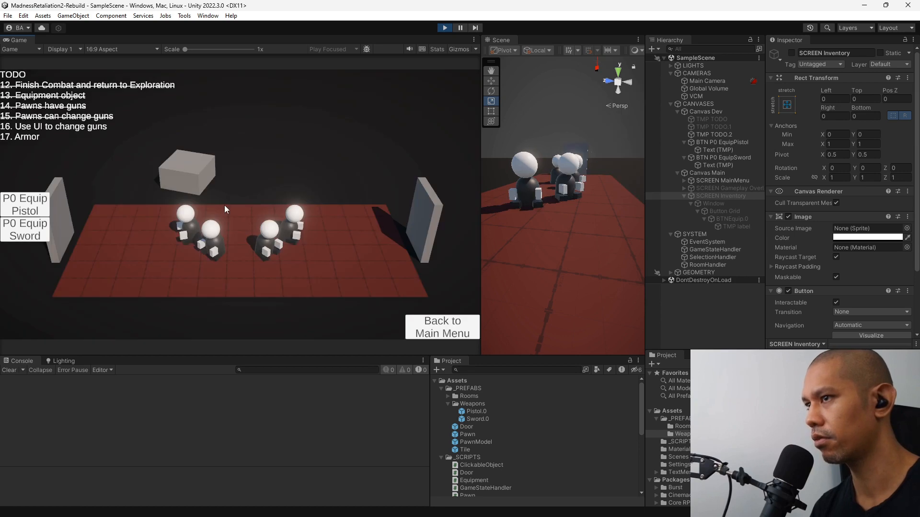
pyautogui.click(268, 242)
pyautogui.click(268, 241)
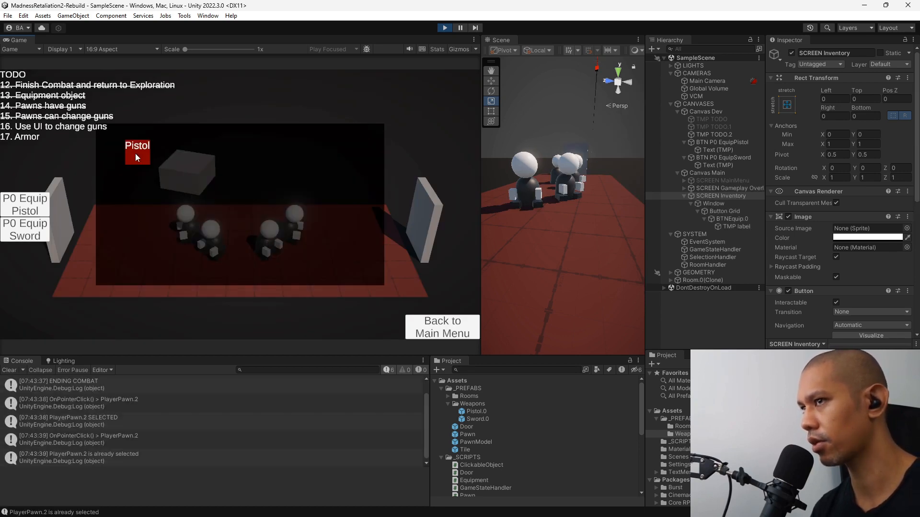
pyautogui.click(407, 156)
# Test equipping the Pistol on the other three player pawns through the inventory, and stop play mode.
pyautogui.click(297, 228)
pyautogui.click(297, 228)
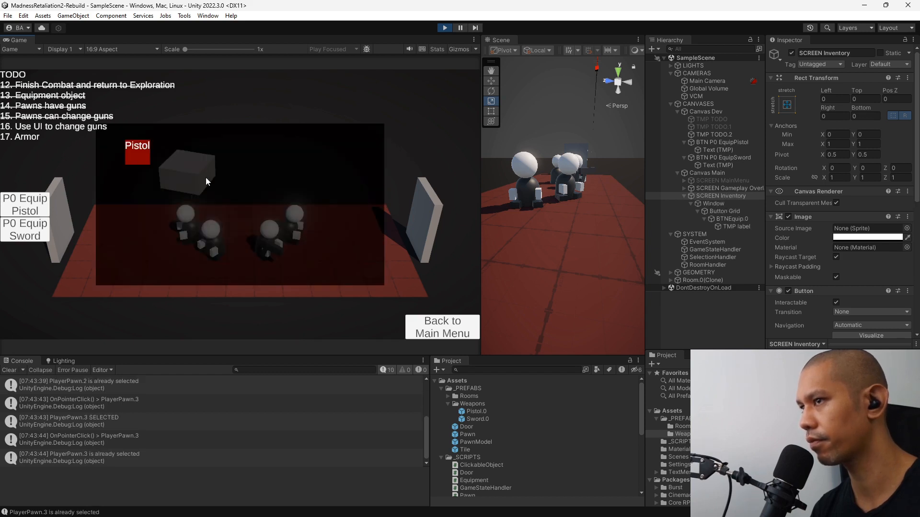
pyautogui.click(417, 166)
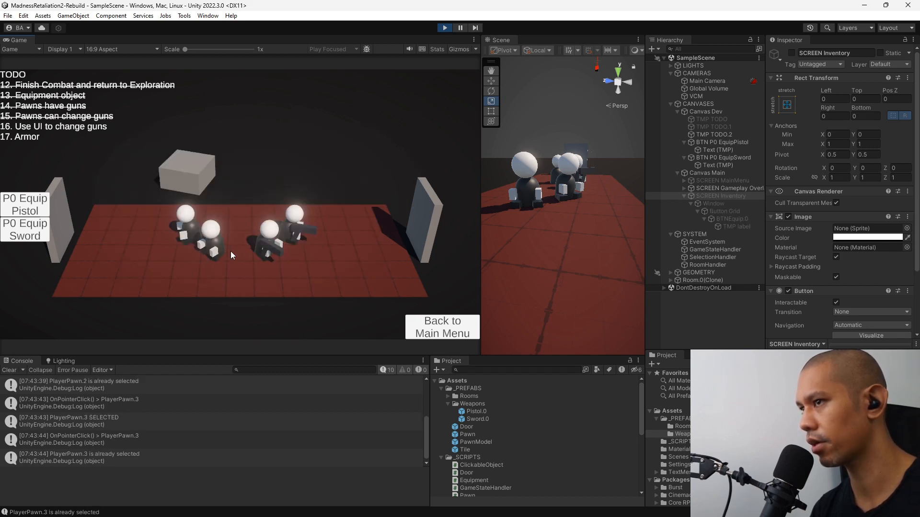
pyautogui.click(214, 243)
pyautogui.click(215, 243)
pyautogui.click(329, 143)
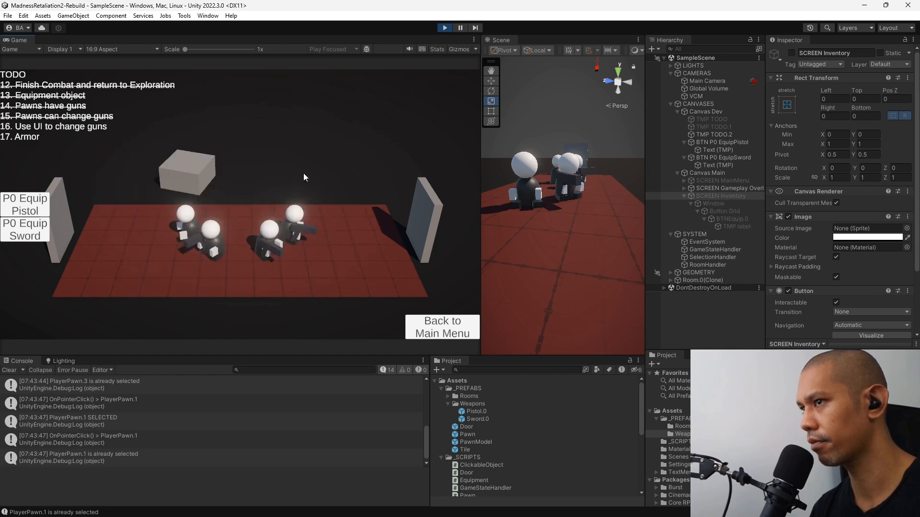
pyautogui.doubleClick(189, 214)
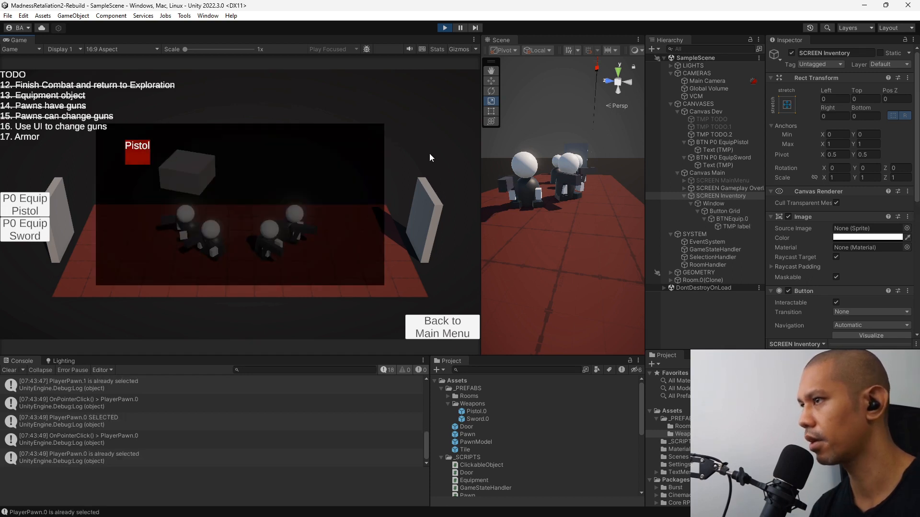
pyautogui.click(428, 156)
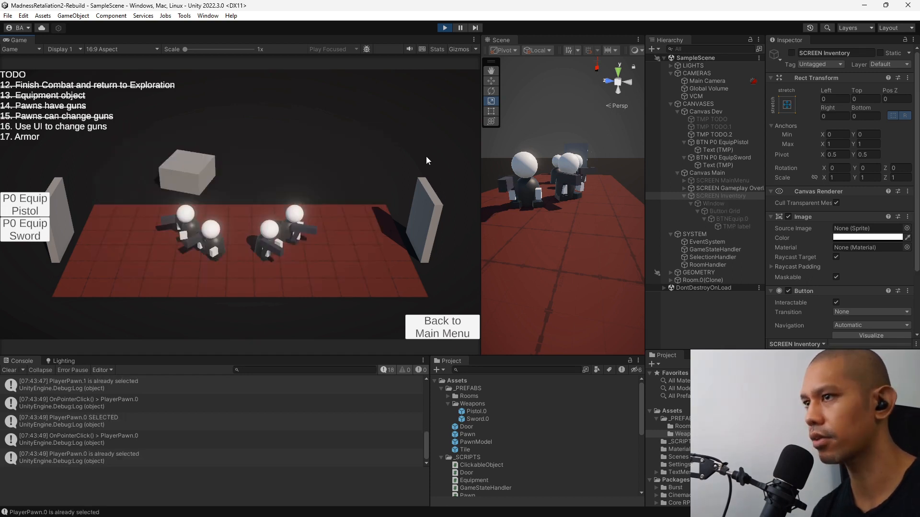
pyautogui.click(444, 29)
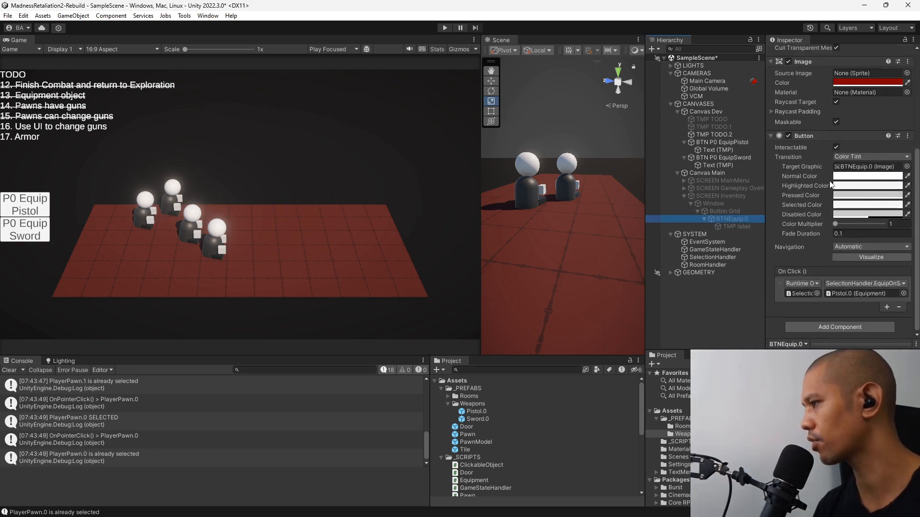
# Duplicate the BTNEquip.0 button in the Button Grid and reactivate SCREEN Inventory.
pyautogui.hotkey('ctrl', 'd')
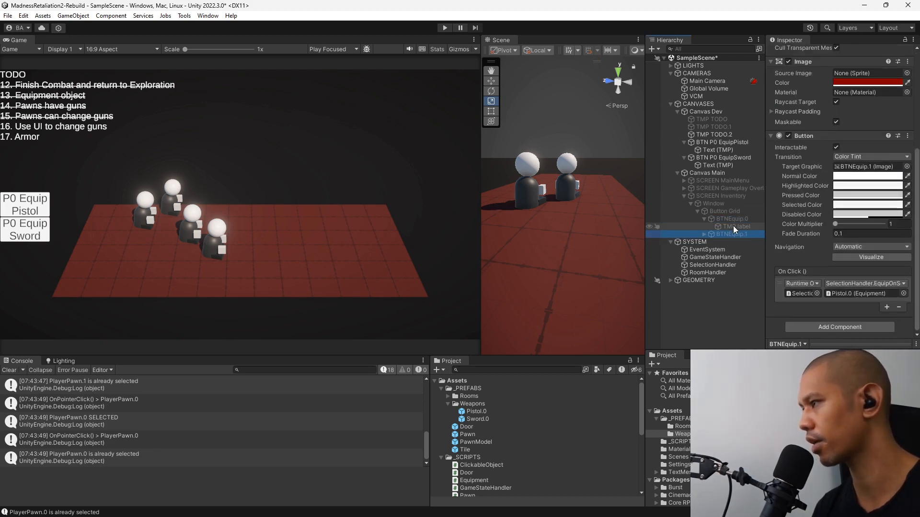
pyautogui.click(724, 196)
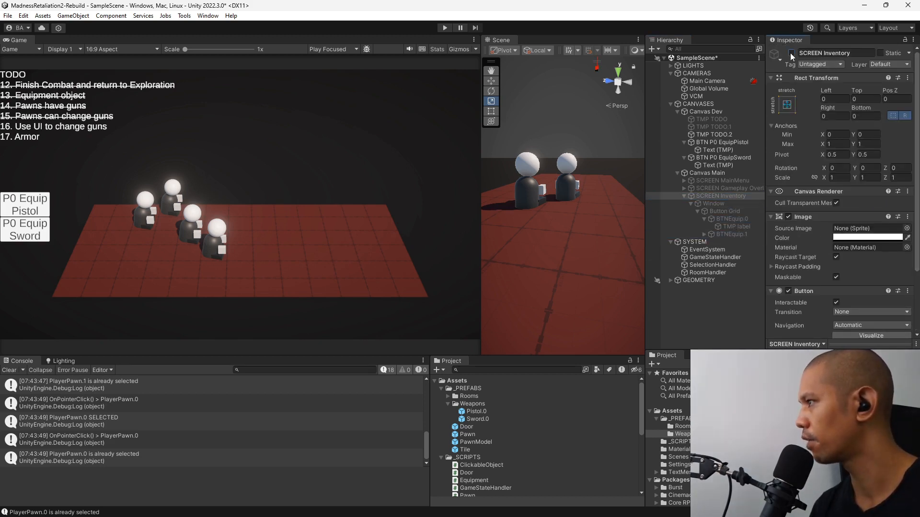
pyautogui.click(791, 53)
# Set the text of the TMP label under BTNEquip.1 to "Sword".
pyautogui.click(731, 234)
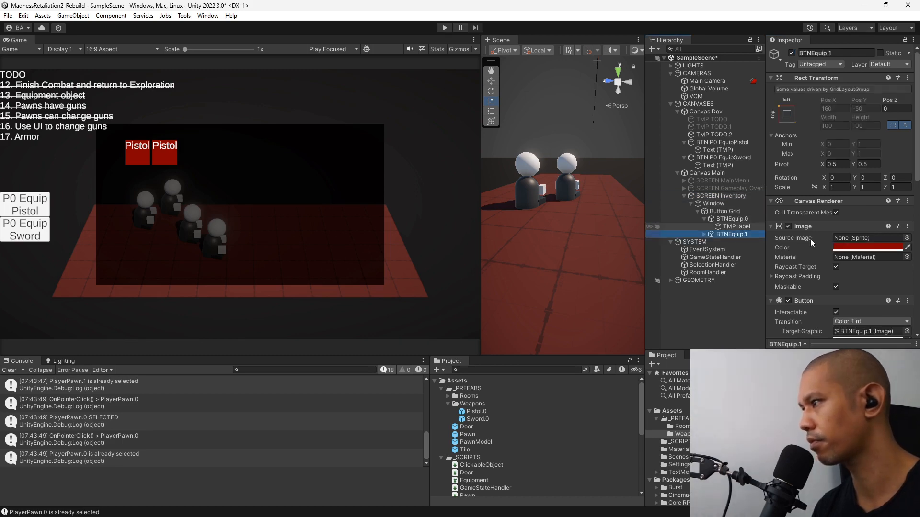
pyautogui.scroll(-10, 811, 243)
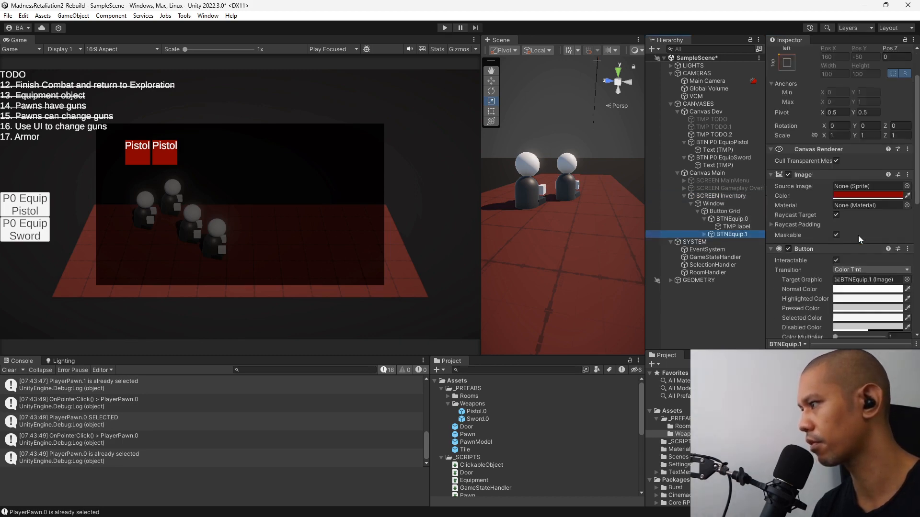
pyautogui.click(705, 235)
pyautogui.click(737, 242)
pyautogui.scroll(5, 839, 225)
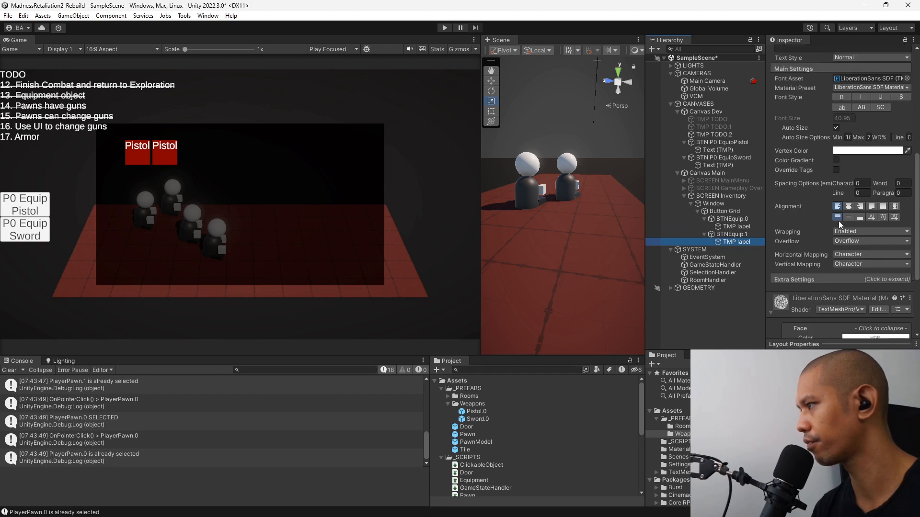
pyautogui.click(831, 228)
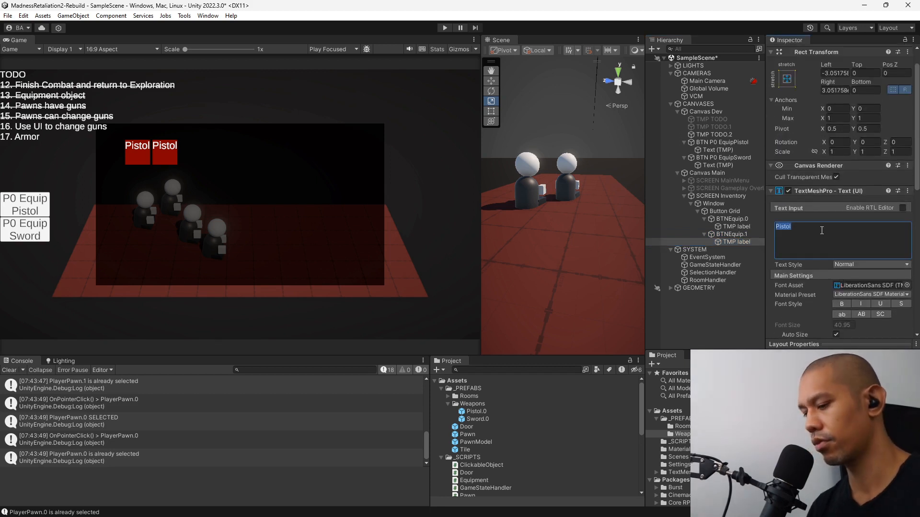
pyautogui.write('Sword')
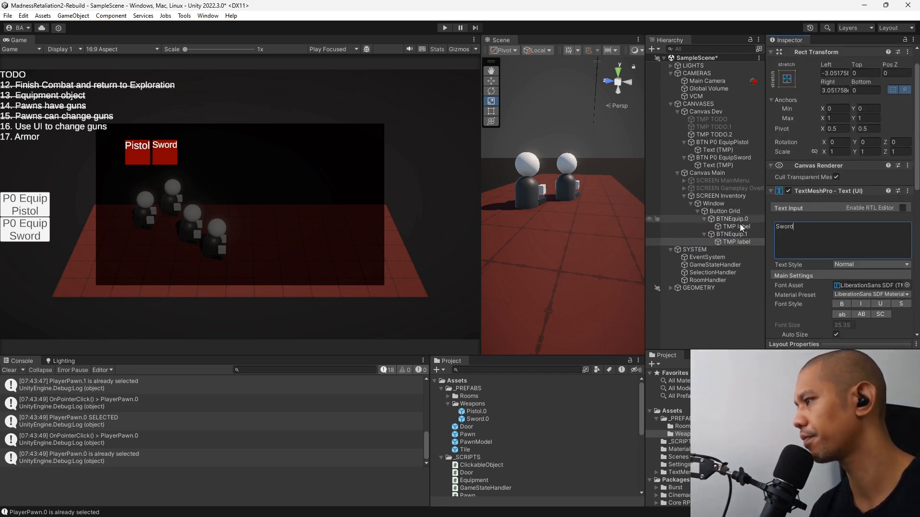
# Assign the Sword.0 prefab as the equipment argument of BTNEquip.1's On Click event, and deactivate SCREEN Inventory.
pyautogui.click(732, 235)
pyautogui.scroll(-10, 862, 216)
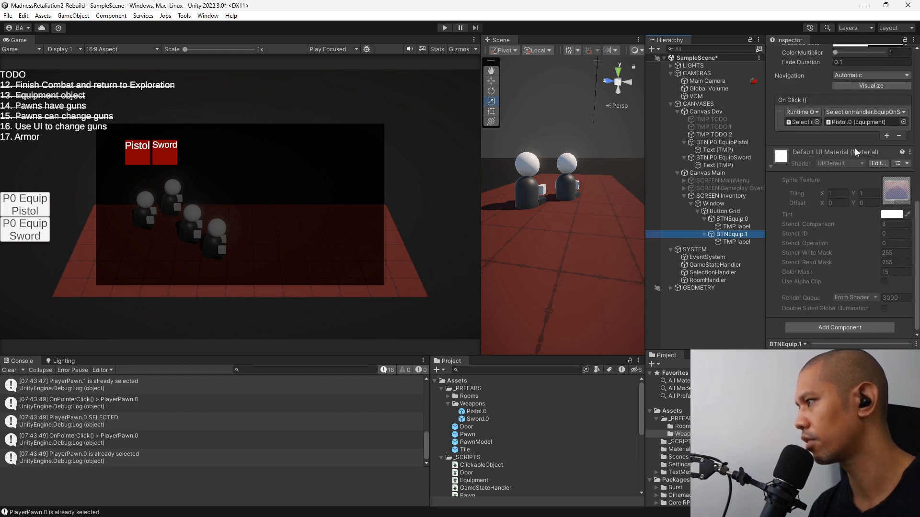
pyautogui.moveTo(484, 423); pyautogui.dragTo(863, 123)
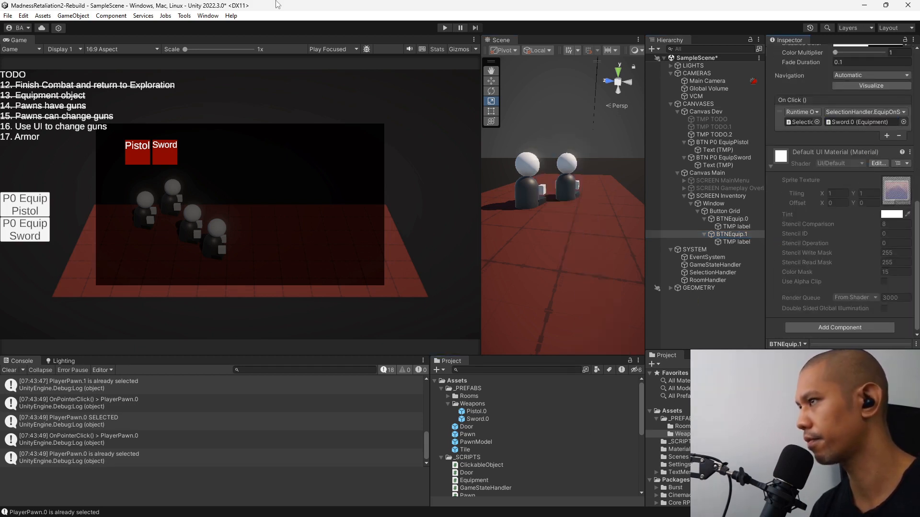
pyautogui.click(721, 196)
pyautogui.click(792, 53)
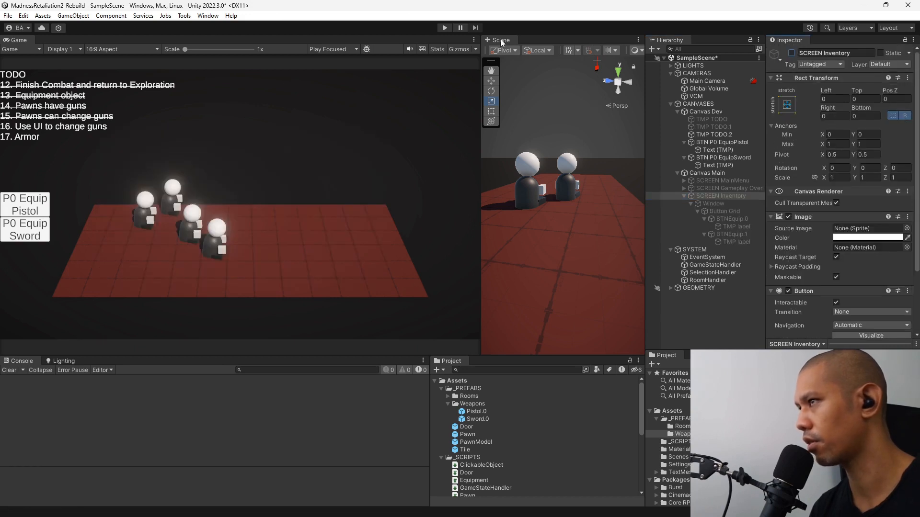
# Run the game, start a new game, and open the inventory for PlayerPawn.2.
pyautogui.click(444, 27)
pyautogui.click(239, 205)
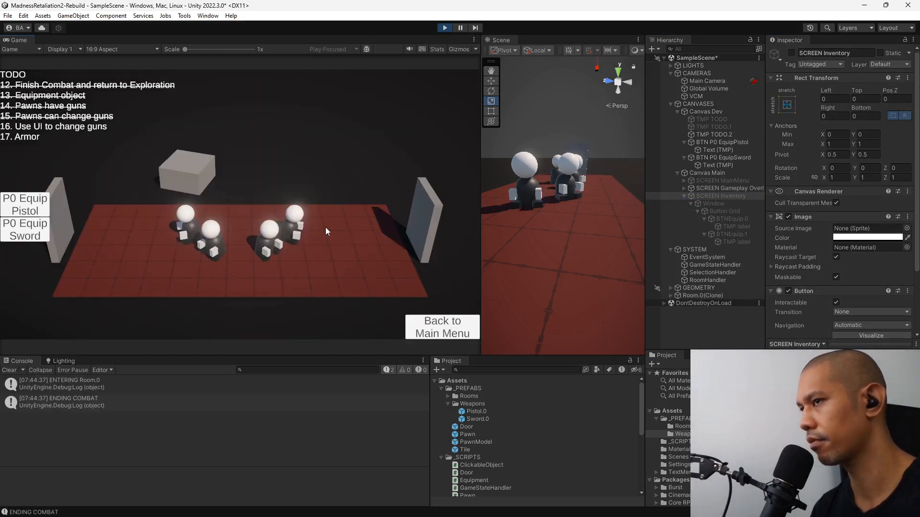
pyautogui.click(261, 252)
pyautogui.click(263, 244)
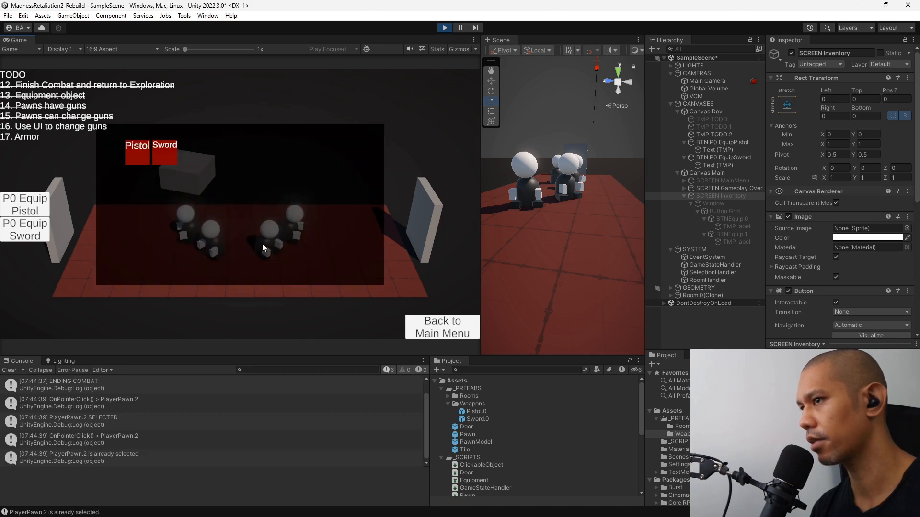
# Leave the inventory, enter Room.1 through the right door, and shoot Enemy.0 with PlayerPawn.0.
pyautogui.click(421, 219)
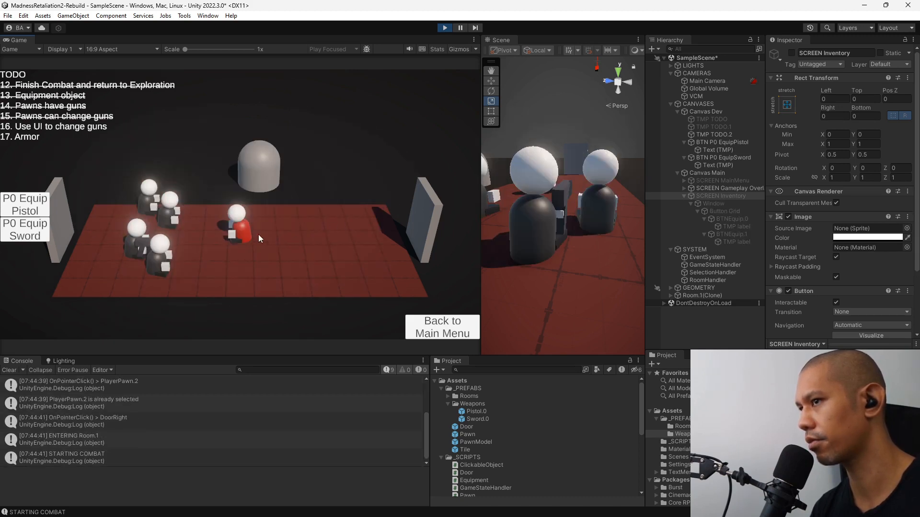
pyautogui.click(167, 255)
pyautogui.click(238, 227)
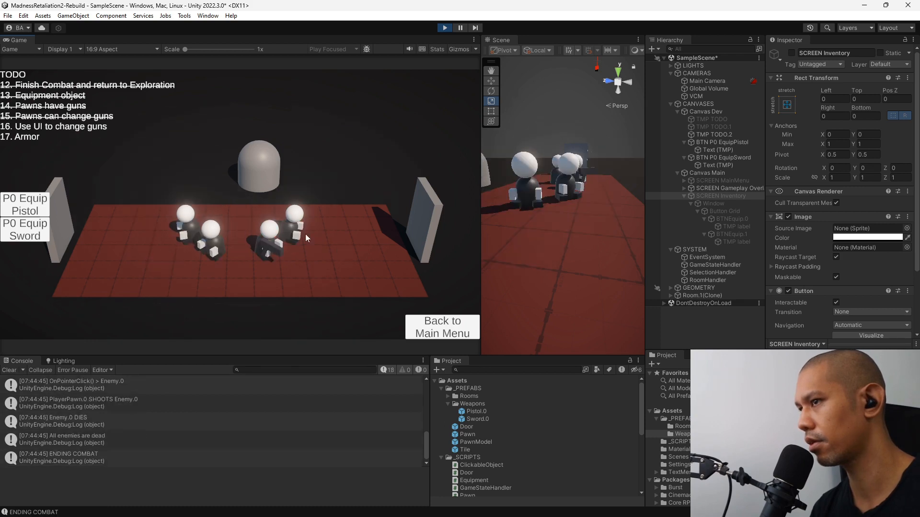
# Test equipping the Sword on PlayerPawn.3 and PlayerPawn.1 through the inventory.
pyautogui.click(295, 221)
pyautogui.click(295, 223)
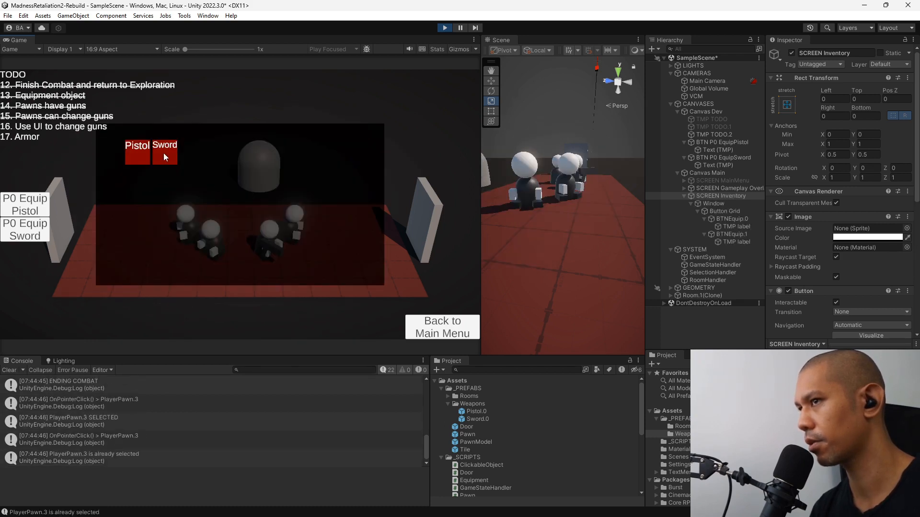
pyautogui.click(163, 157)
pyautogui.click(223, 249)
pyautogui.click(222, 246)
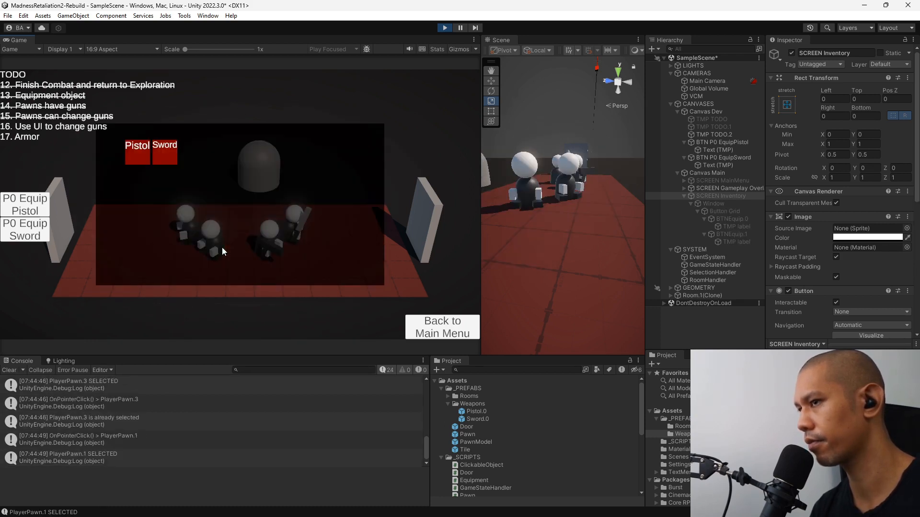
pyautogui.click(165, 158)
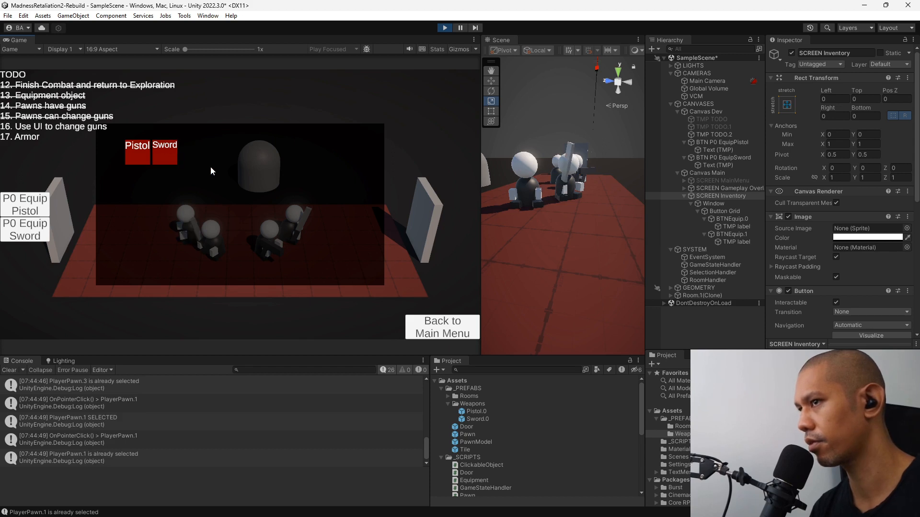
# Test equipping the Pistol on PlayerPawn.0 through the inventory, and close the inventory.
pyautogui.click(185, 215)
pyautogui.click(185, 216)
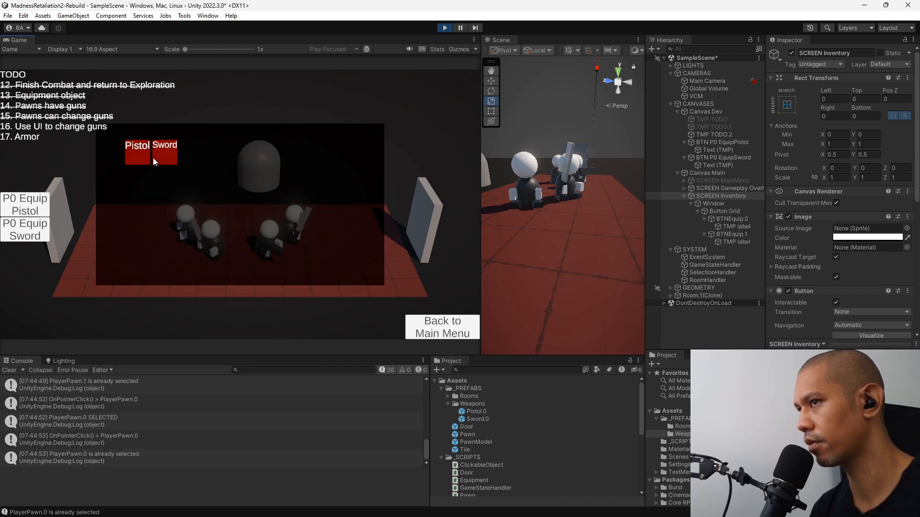
pyautogui.click(242, 157)
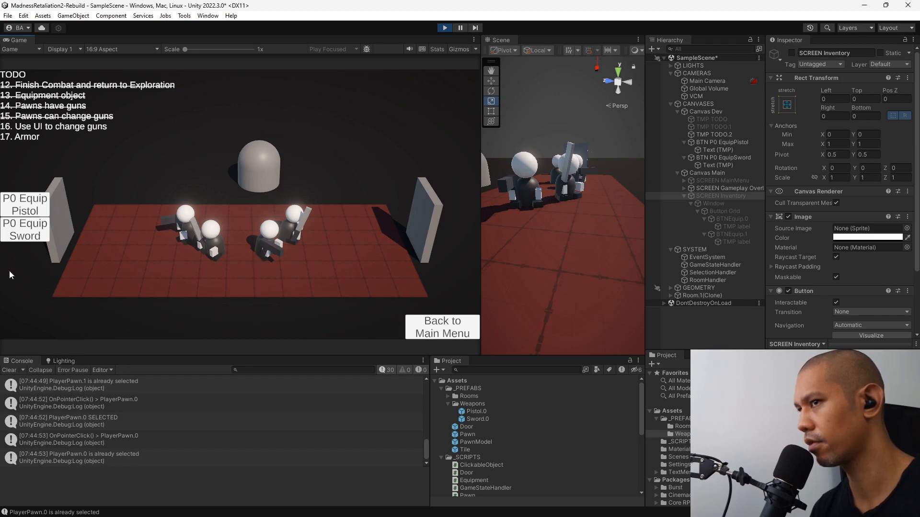
# Return to Room.0, re-enter Room.1, test reselecting PlayerPawn.0 during combat, and stop play mode.
pyautogui.click(70, 241)
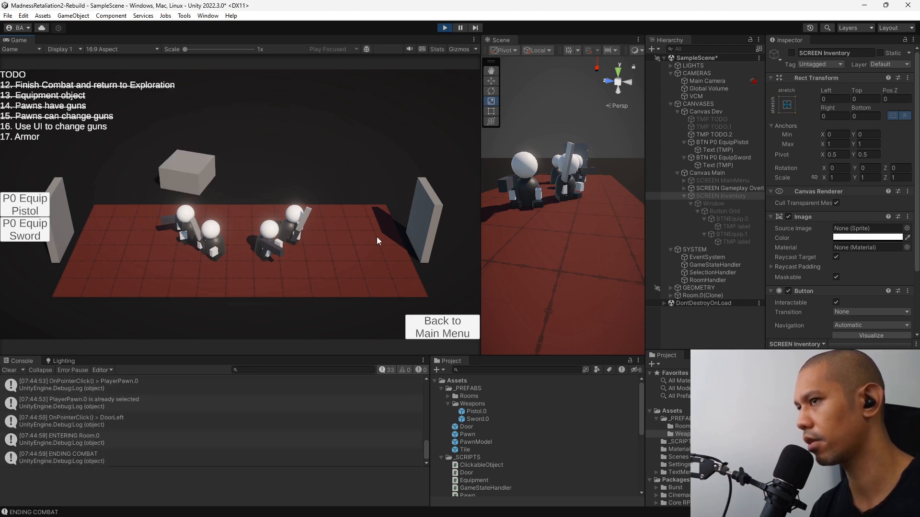
pyautogui.click(415, 215)
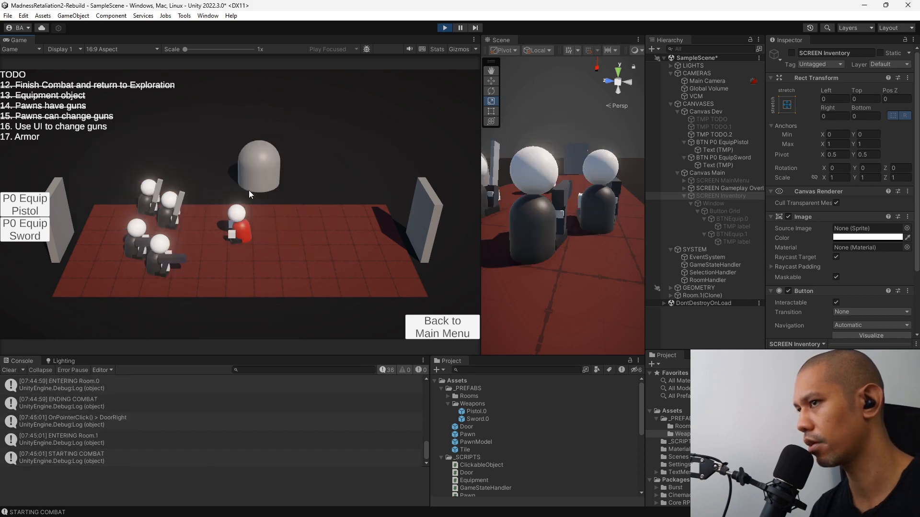
pyautogui.click(160, 258)
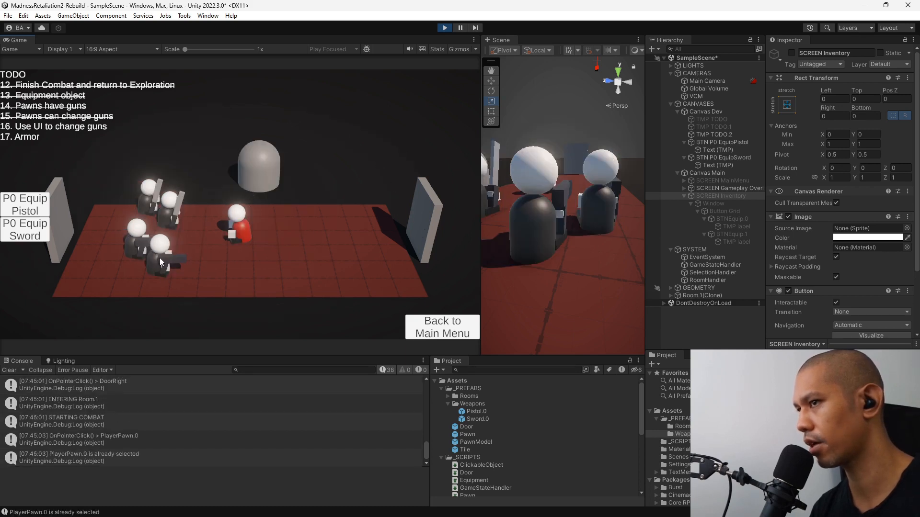
pyautogui.click(160, 258)
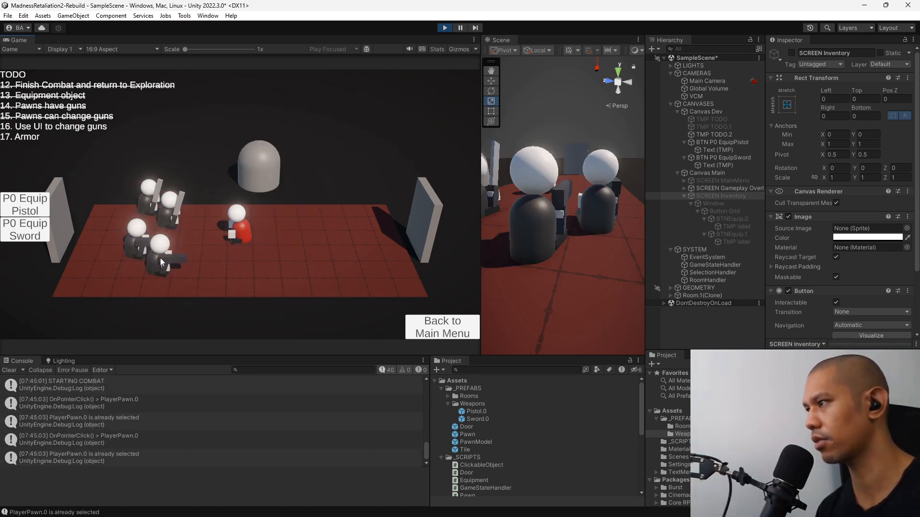
pyautogui.click(444, 28)
# Delete the BTN P0 EquipPistol and BTN P0 EquipSword buttons from Canvas Dev.
pyautogui.click(683, 142)
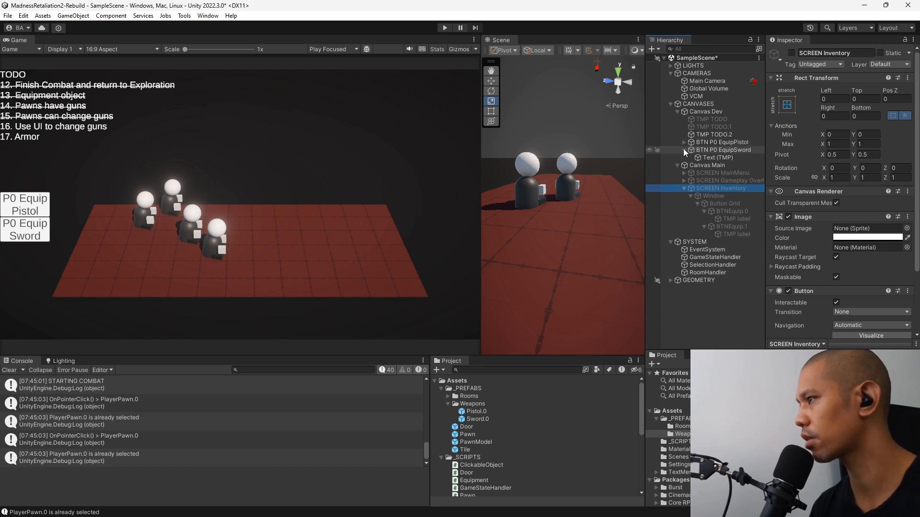
pyautogui.click(684, 150)
pyautogui.click(719, 142)
pyautogui.keyDown('ctrl'); pyautogui.click(719, 150); pyautogui.keyUp('ctrl')
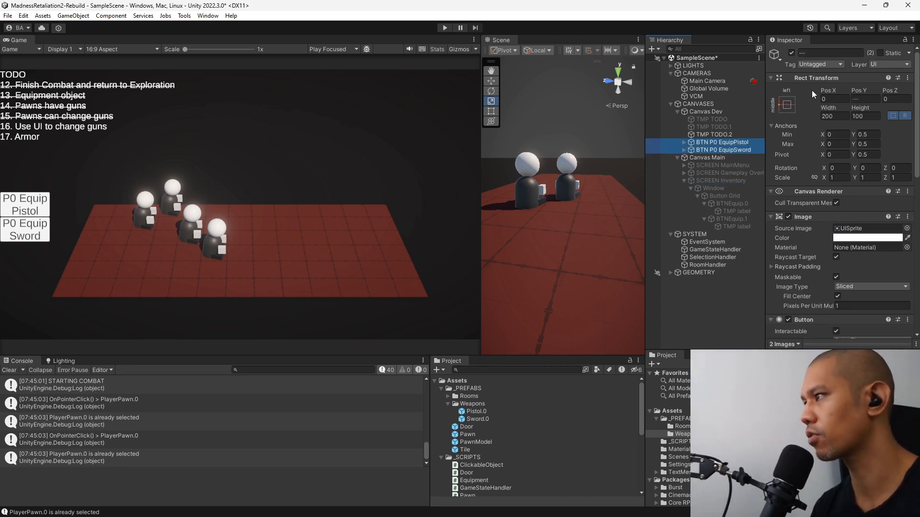
pyautogui.click(791, 53)
pyautogui.click(791, 53)
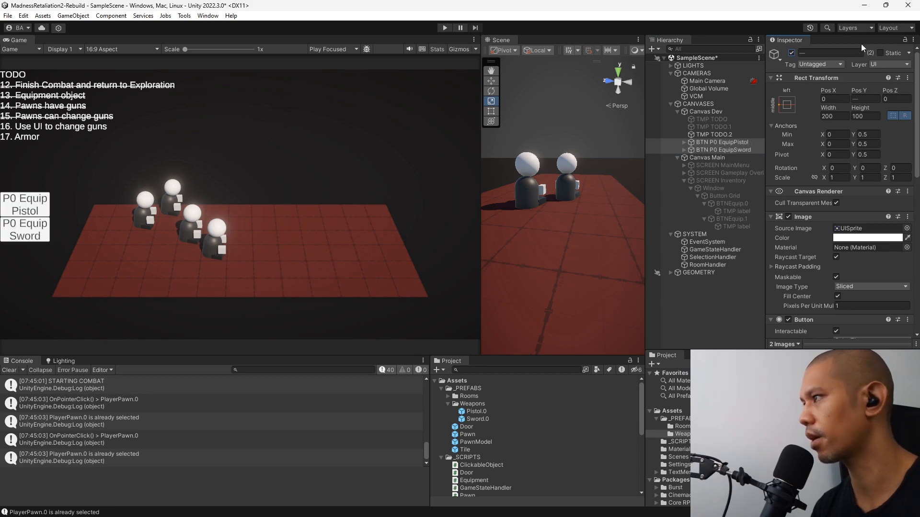
pyautogui.rightClick(711, 146)
pyautogui.click(750, 182)
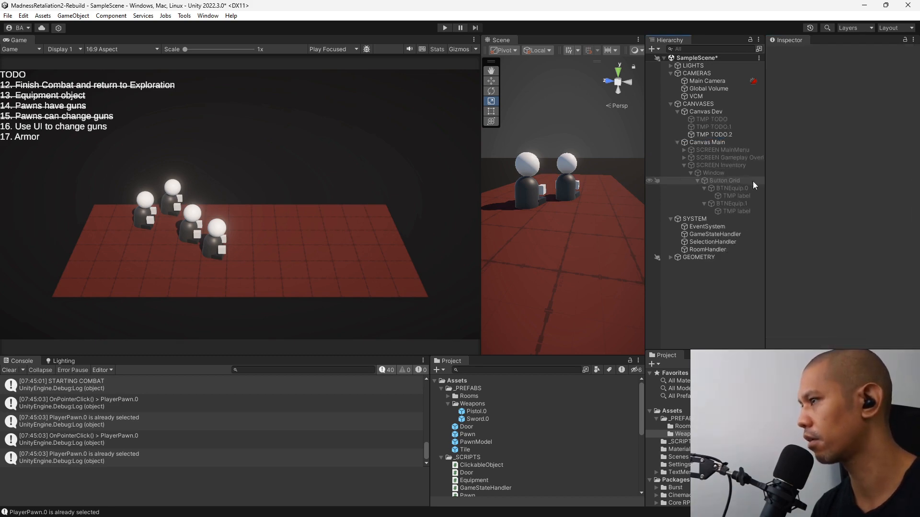
# In Visual Studio, rename the EquipOnSelectedPawn method in SelectionHandler to EquipWeapon0_SelectedPawn.
pyautogui.hotkey('alt', 'Tab')
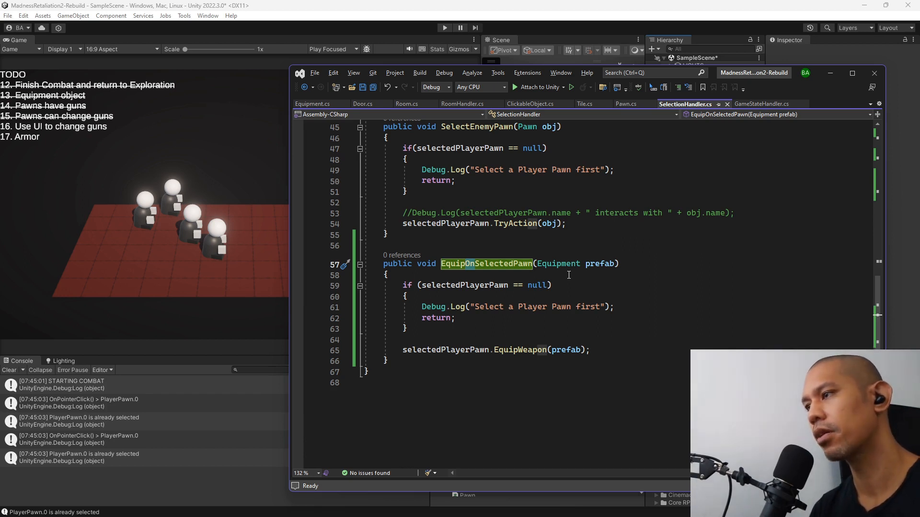
pyautogui.write('WeaponO')
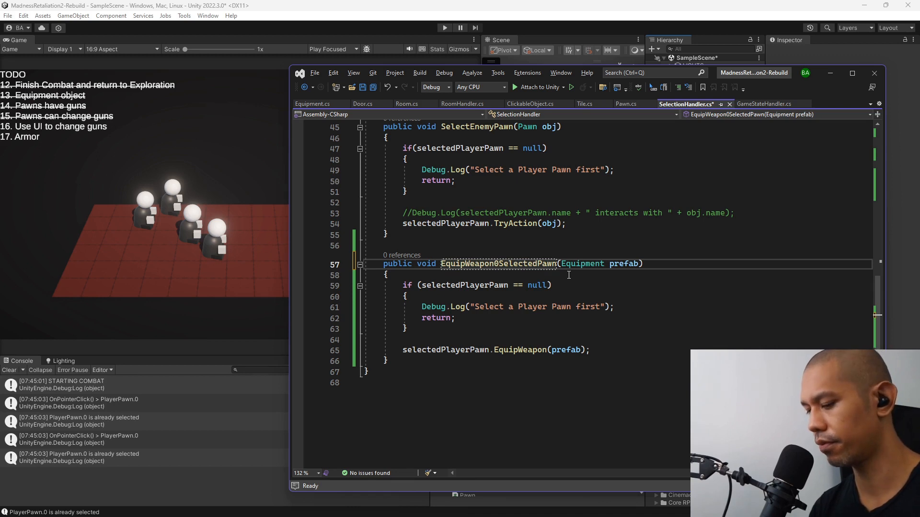
pyautogui.write('_')
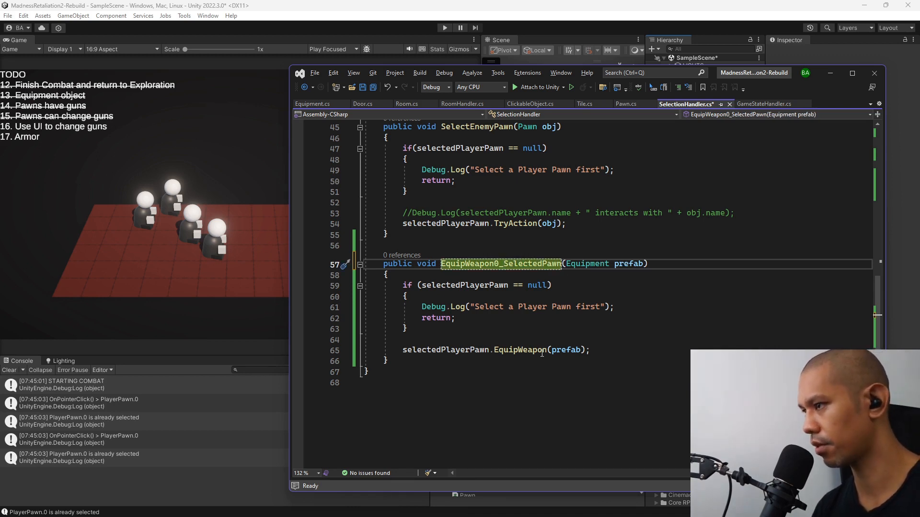
# Rename the pawn's EquipWeapon method to EquipWeapon0 across all its references.
pyautogui.click(522, 350)
pyautogui.hotkey('ctrl', 'r')
pyautogui.hotkey('ctrl', 'r')
pyautogui.press('End')
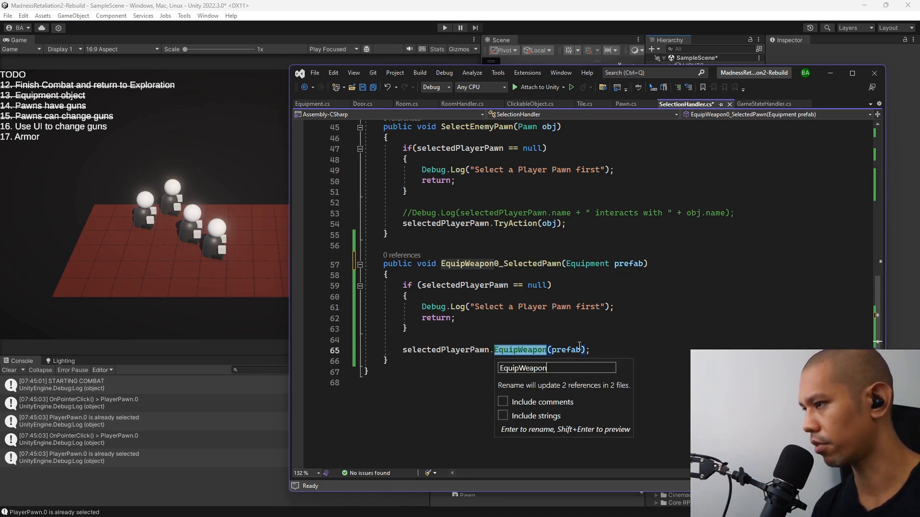
pyautogui.write('0')
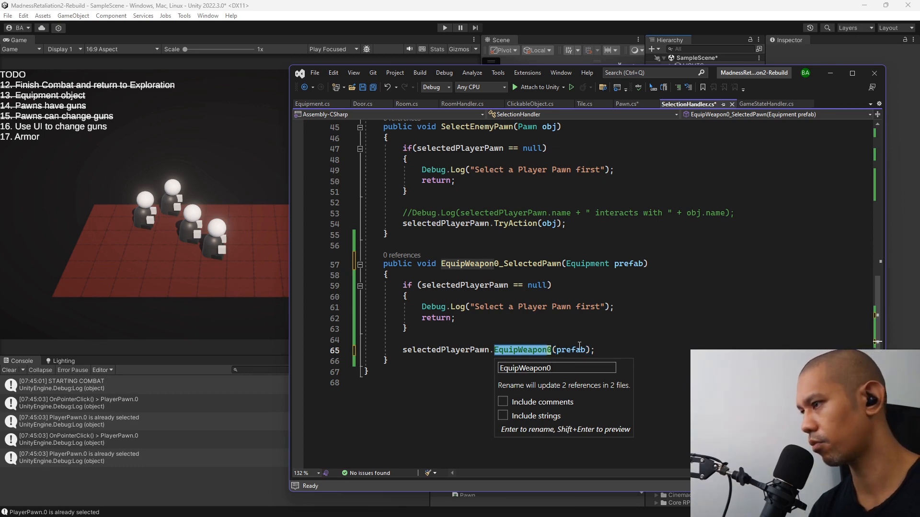
pyautogui.press('Return')
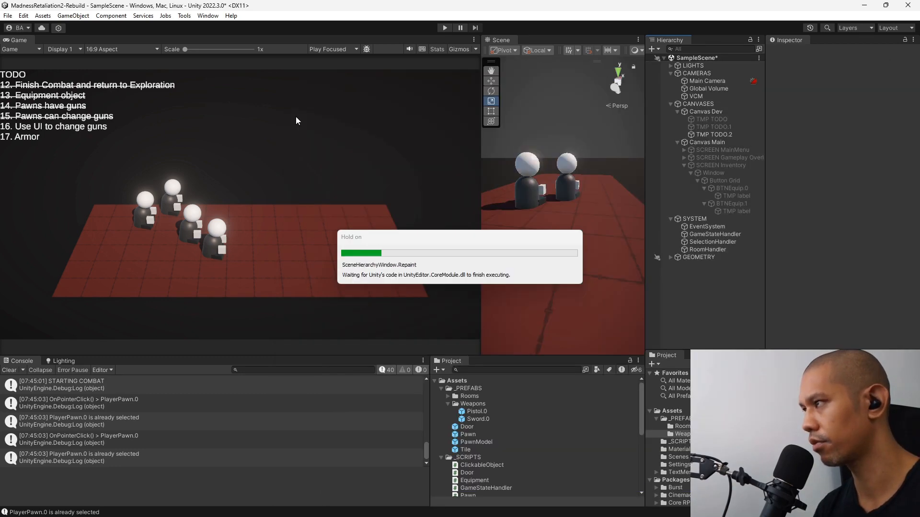
# Back in Unity, save the scene, run a new game, select PlayerPawn.1, and stop play mode.
pyautogui.hotkey('ctrl', 's')
pyautogui.hotkey('ctrl', 'p')
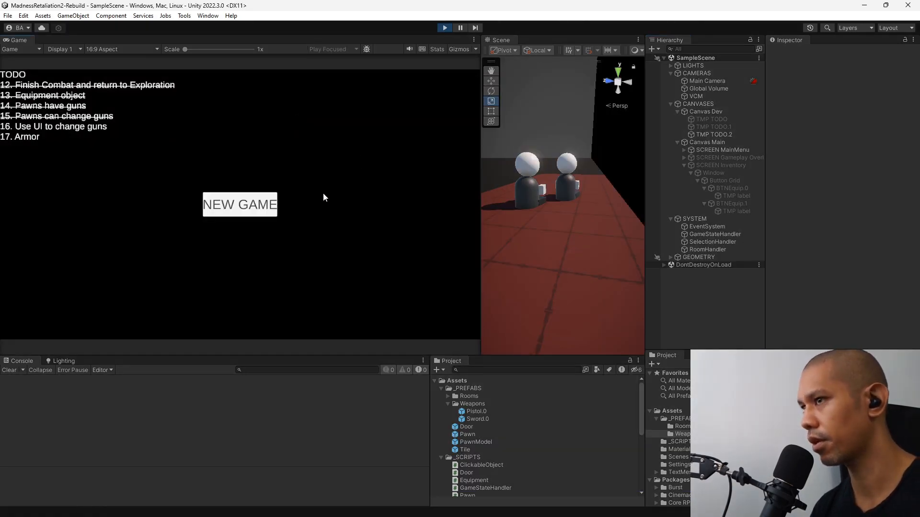
pyautogui.click(249, 202)
pyautogui.click(197, 242)
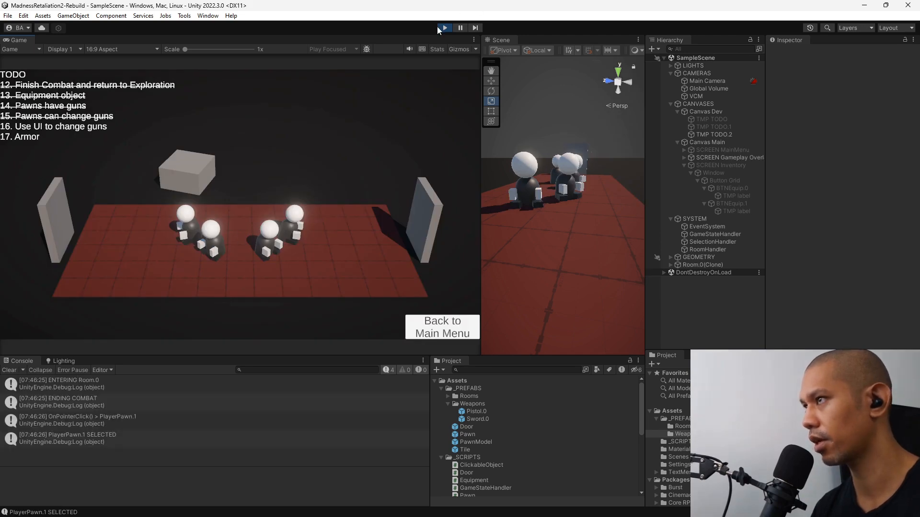
pyautogui.hotkey('ctrl', 'p')
# Set the On Click function of both BTNEquip.0 and BTNEquip.1 to SelectionHandler's EquipWeapon0_SelectedPawn, and check each button's equipment argument.
pyautogui.click(748, 188)
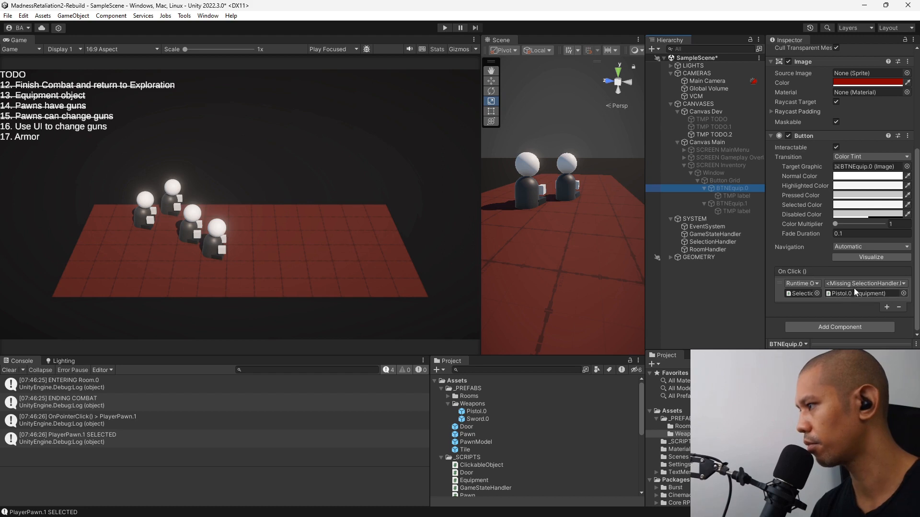
pyautogui.keyDown('ctrl'); pyautogui.click(733, 203); pyautogui.keyUp('ctrl')
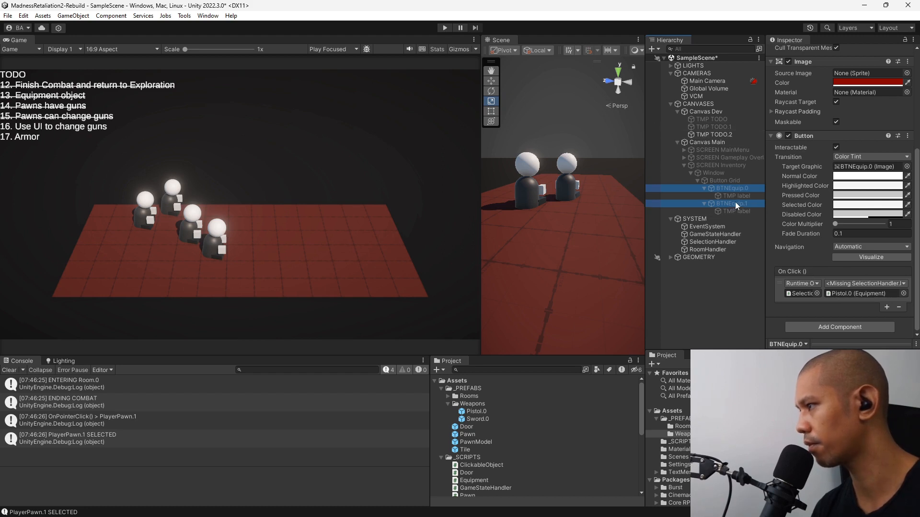
pyautogui.click(887, 284)
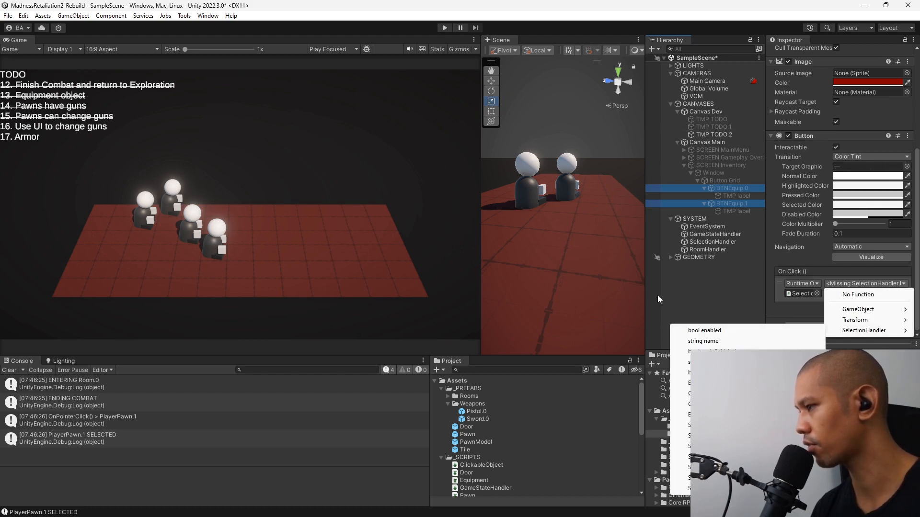
pyautogui.moveTo(864, 331)
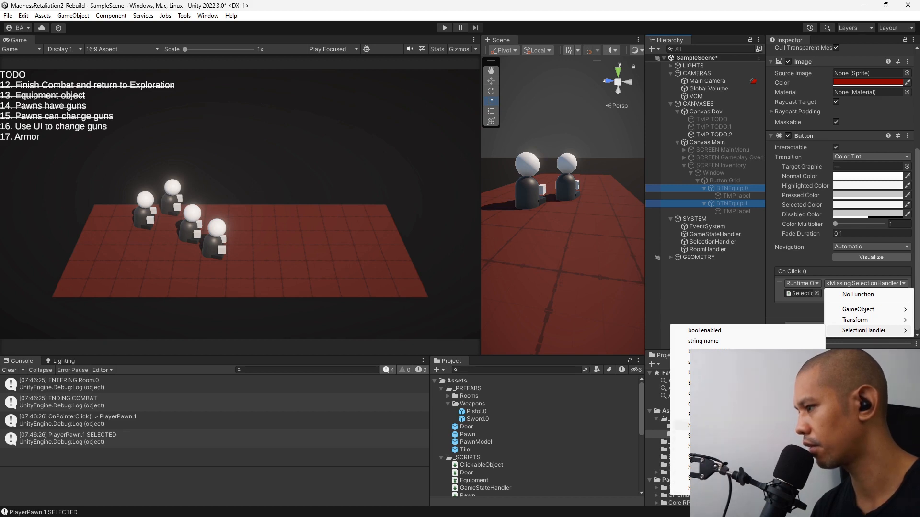
pyautogui.click(709, 414)
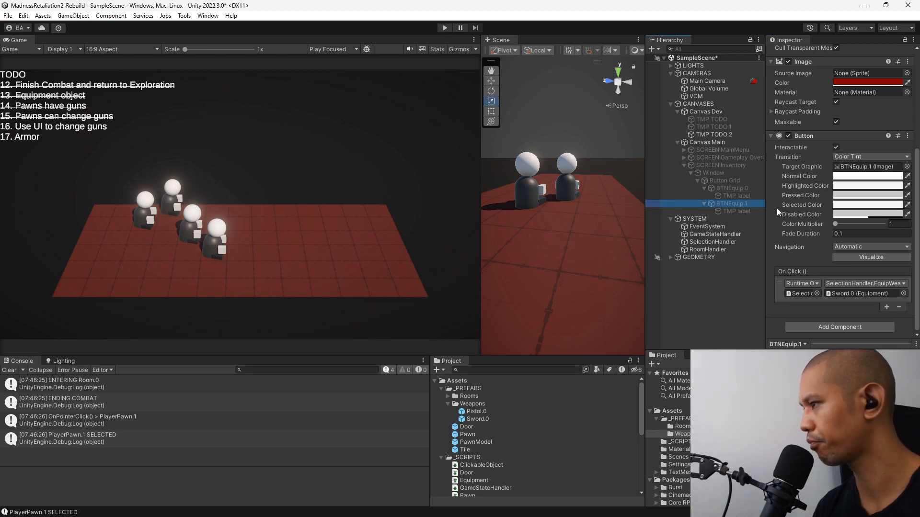
pyautogui.click(733, 187)
# Playtest a new game: reselect PlayerPawn.2 and PlayerPawn.3 for the inventory, equip the Sword on PlayerPawn.3, and stop play mode.
pyautogui.click(444, 27)
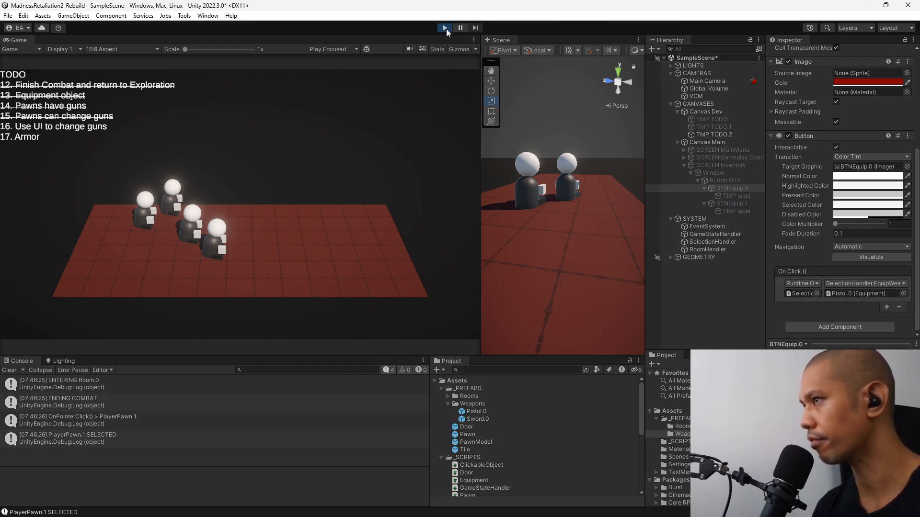
pyautogui.click(258, 202)
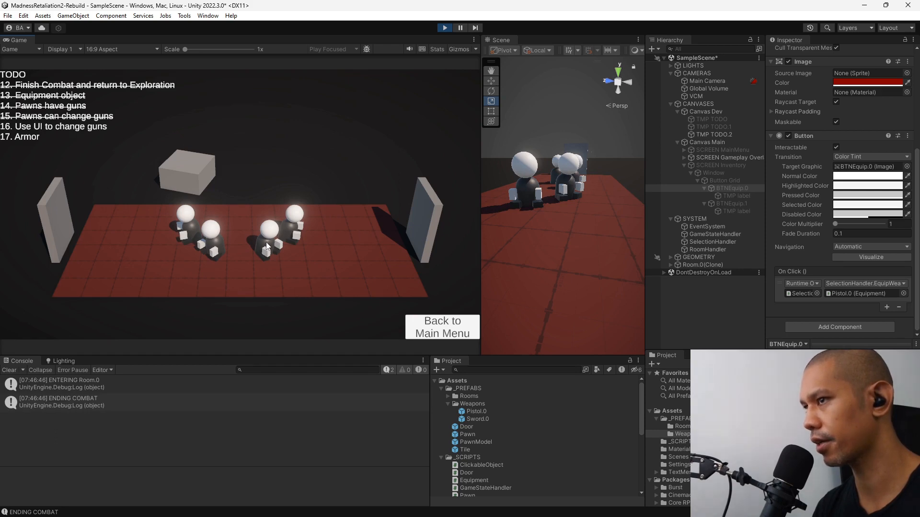
pyautogui.click(266, 242)
pyautogui.click(266, 242)
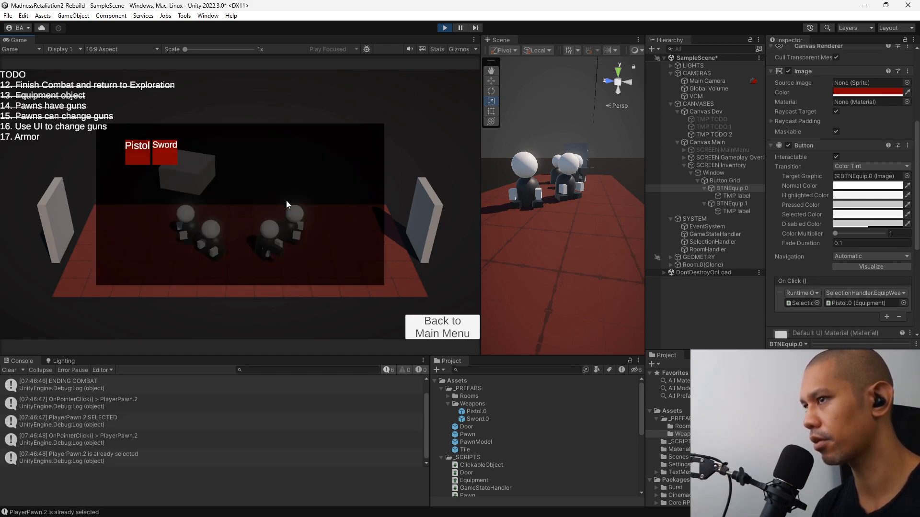
pyautogui.click(302, 218)
pyautogui.click(292, 230)
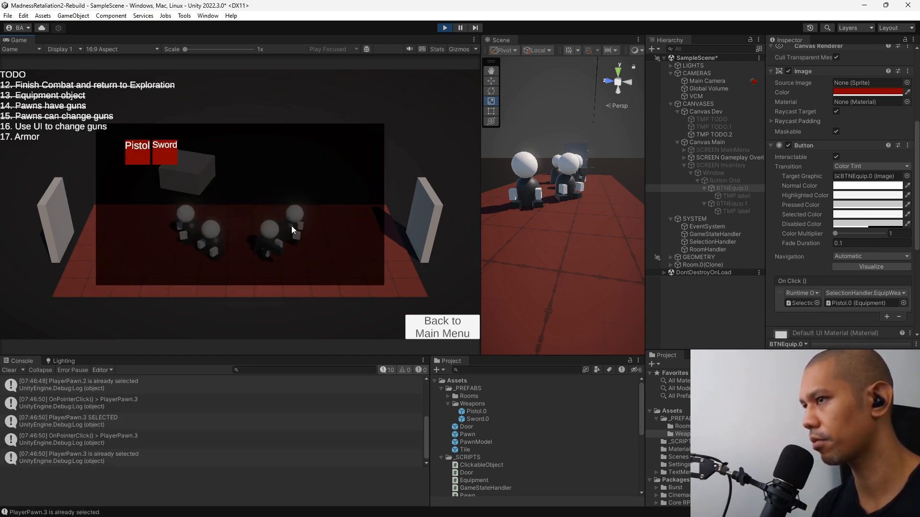
pyautogui.click(167, 148)
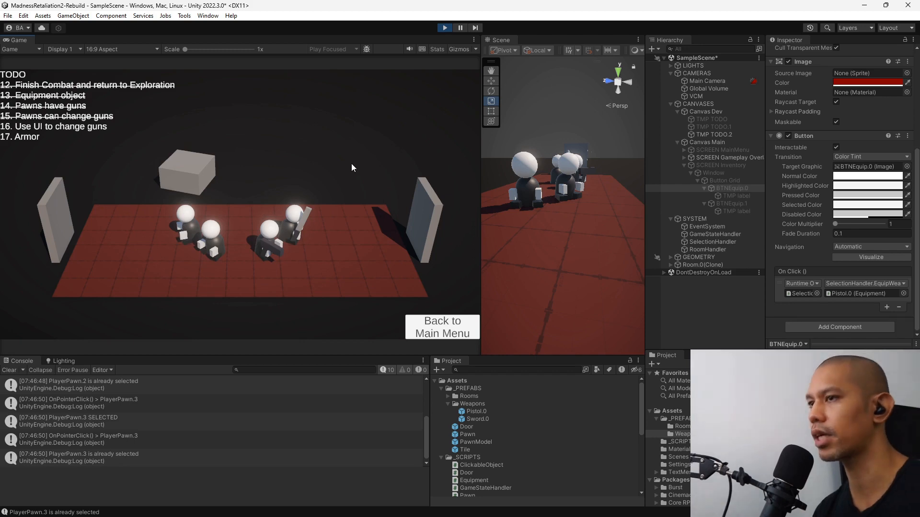
pyautogui.click(445, 27)
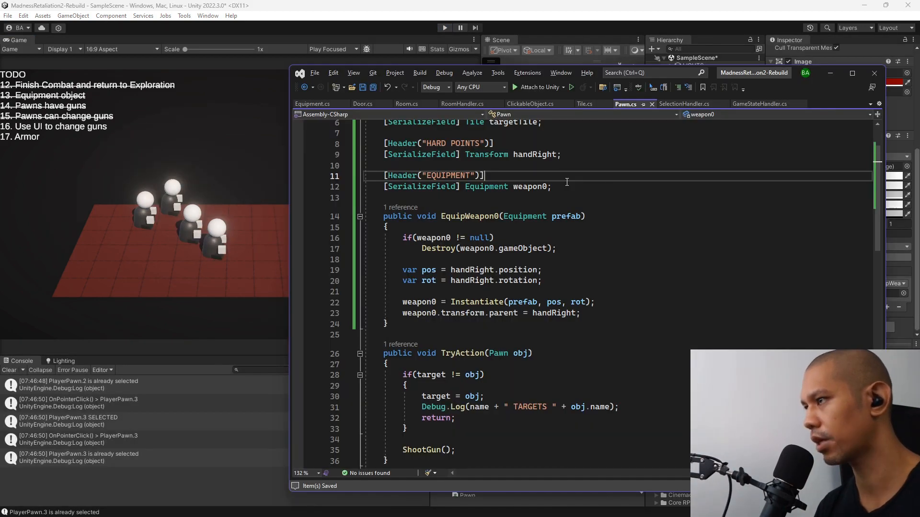
# Switch to Visual Studio and add a serialized Equipment field named weapon1 below weapon0 in the Pawn script.
pyautogui.hotkey('alt', 'Tab')
pyautogui.click(582, 150)
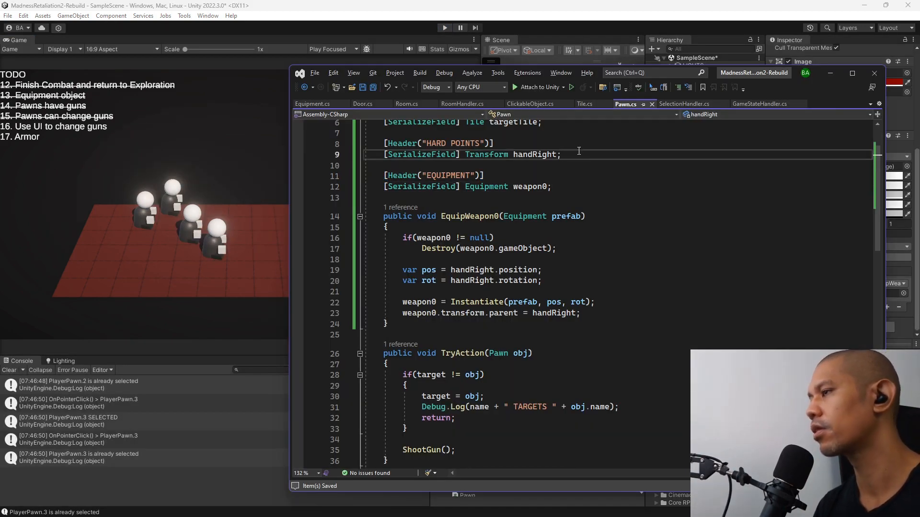
pyautogui.press('Down')
pyautogui.press('Down')
pyautogui.press('Down')
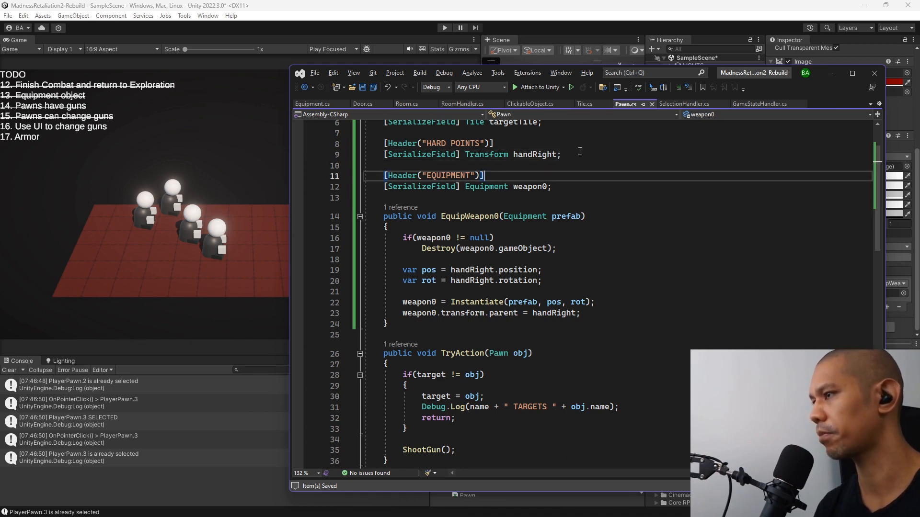
pyautogui.hotkey('ctrl', 'd')
pyautogui.press('Left')
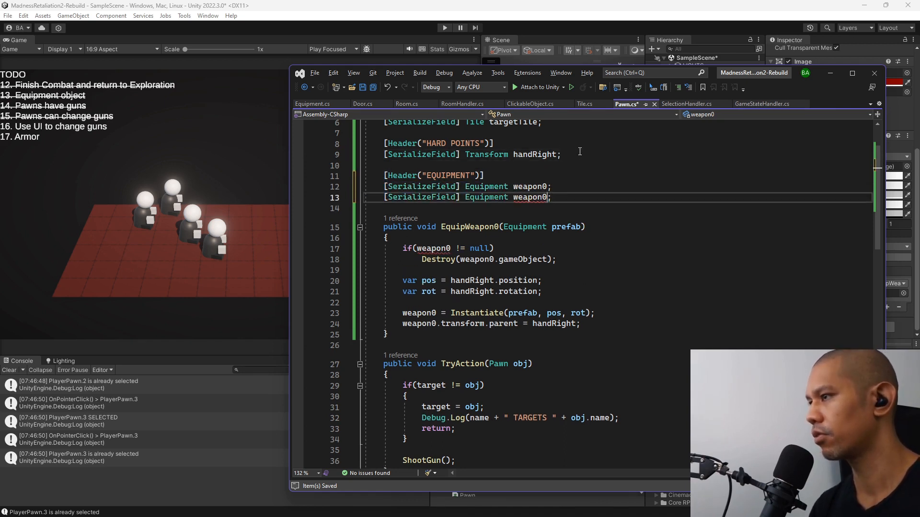
pyautogui.press('BackSpace')
pyautogui.write('1')
# Duplicate the EquipWeapon0 method directly below itself and name the copy EquipWeapon1.
pyautogui.click(425, 336)
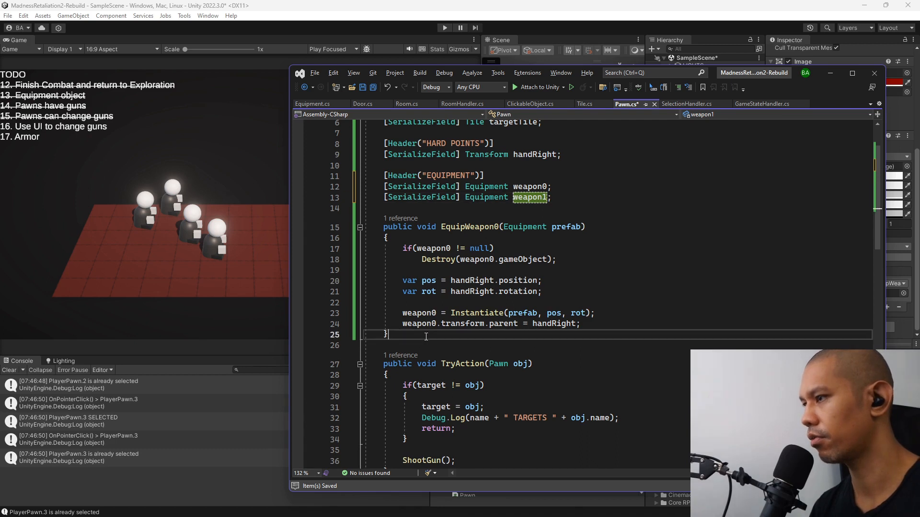
pyautogui.keyDown('shift'); pyautogui.click(584, 199); pyautogui.keyUp('shift')
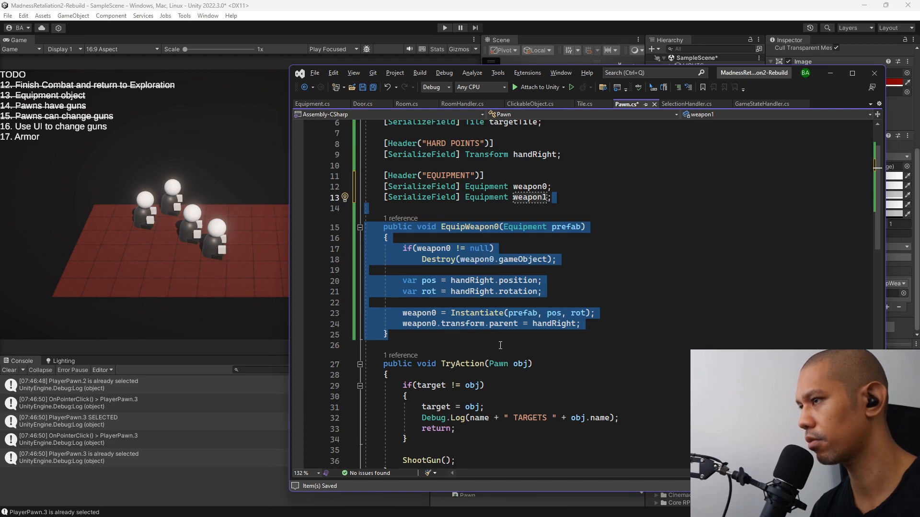
pyautogui.press('Right')
pyautogui.write('public void EquipWeapon0(Equipment prefab)     {         if (weapon0 != null)             Destroy(weapon0.gameObject);          var pos = handRight.position;         var rot = handRight.rotation;          weapon0 = Instantiate(prefab, pos, rot);         weapon0.transform.parent = handRight;     }')
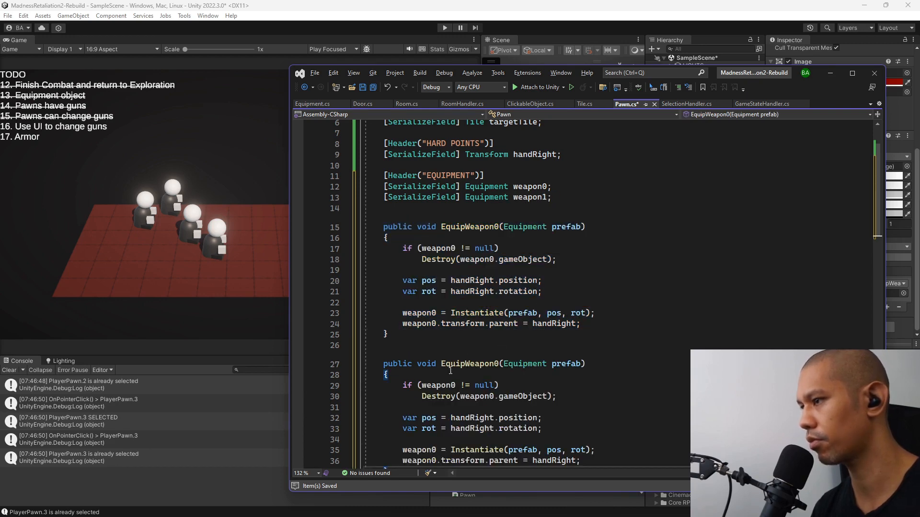
pyautogui.scroll(-3, 450, 370)
pyautogui.click(499, 268)
pyautogui.press('BackSpace')
pyautogui.write('1')
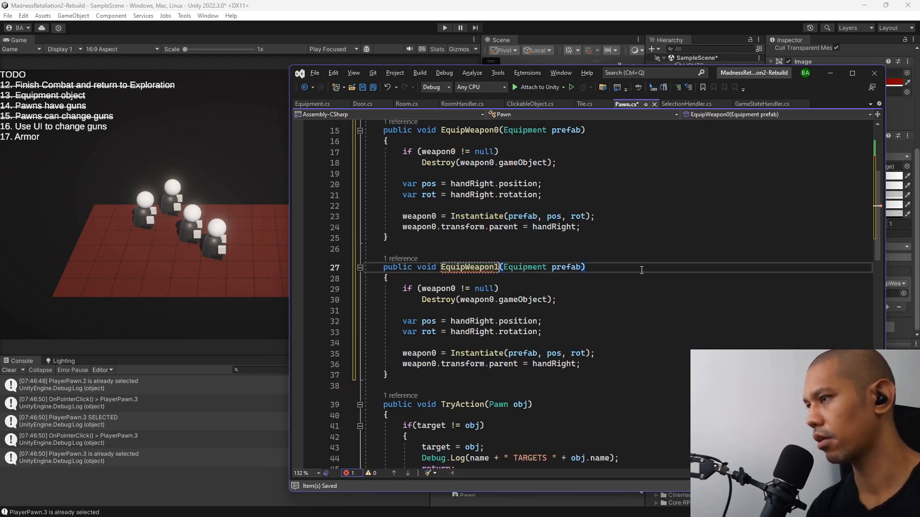
# Add a serialized Transform field named holster below handRight under the HARD POINTS header.
pyautogui.scroll(5, 642, 270)
pyautogui.moveTo(563, 219)
pyautogui.mouseDown()
pyautogui.moveTo(383, 219)
pyautogui.moveTo(569, 208)
pyautogui.mouseUp()
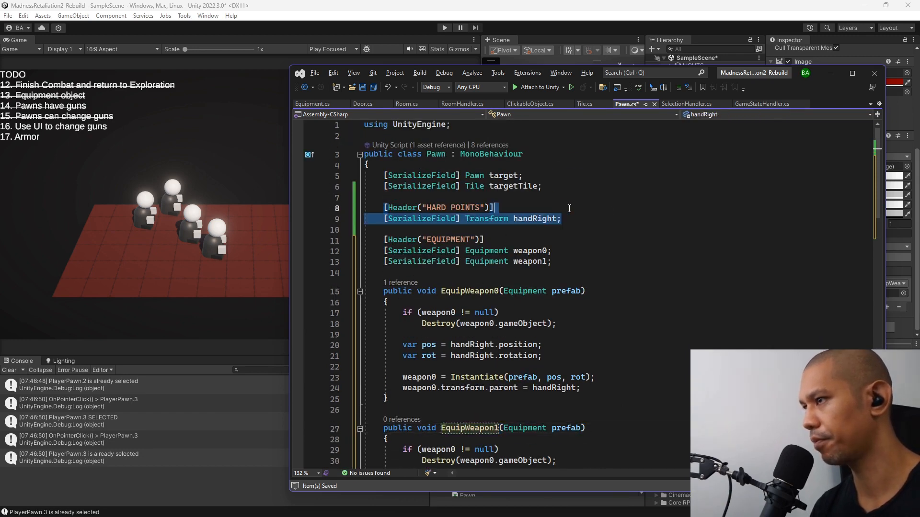
pyautogui.hotkey('ctrl', 'c')
pyautogui.press('Right')
pyautogui.hotkey('ctrl', 'v')
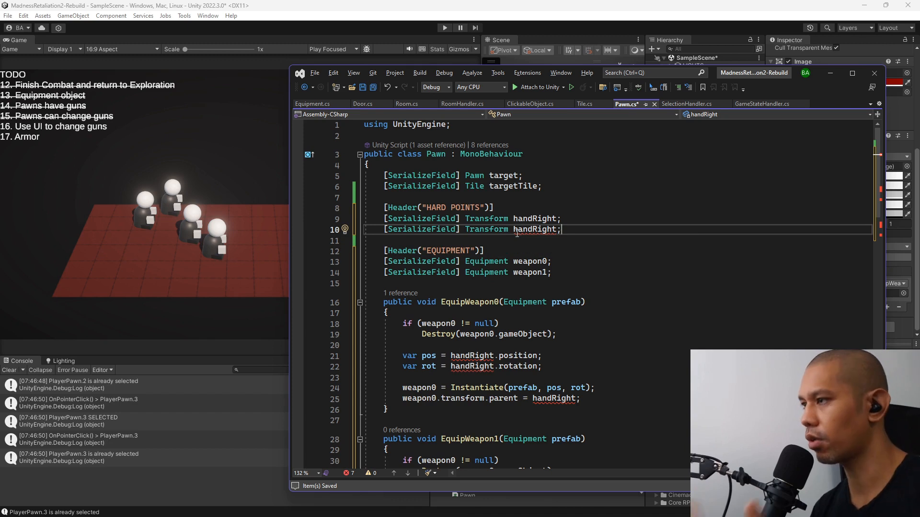
pyautogui.doubleClick(522, 229)
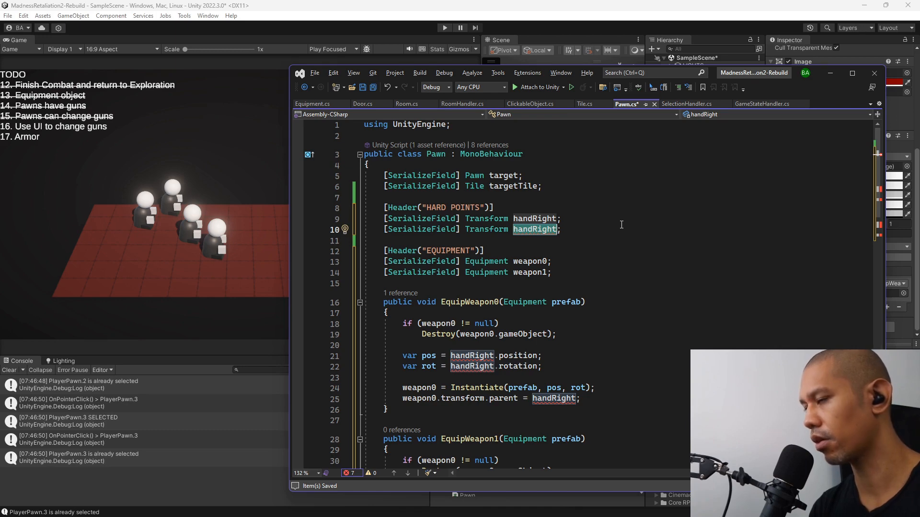
pyautogui.write('holster')
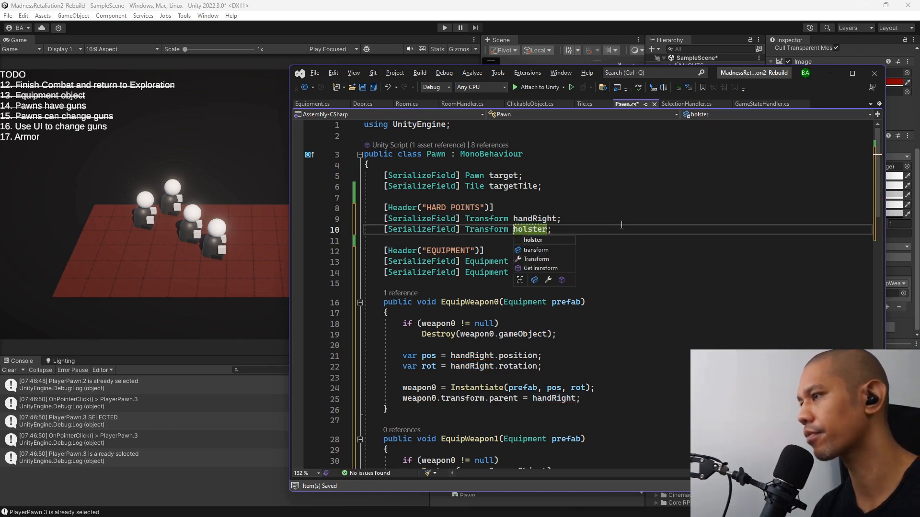
pyautogui.click(621, 225)
# In EquipWeapon1, make the null check and the Destroy call use weapon1.
pyautogui.scroll(-5, 439, 216)
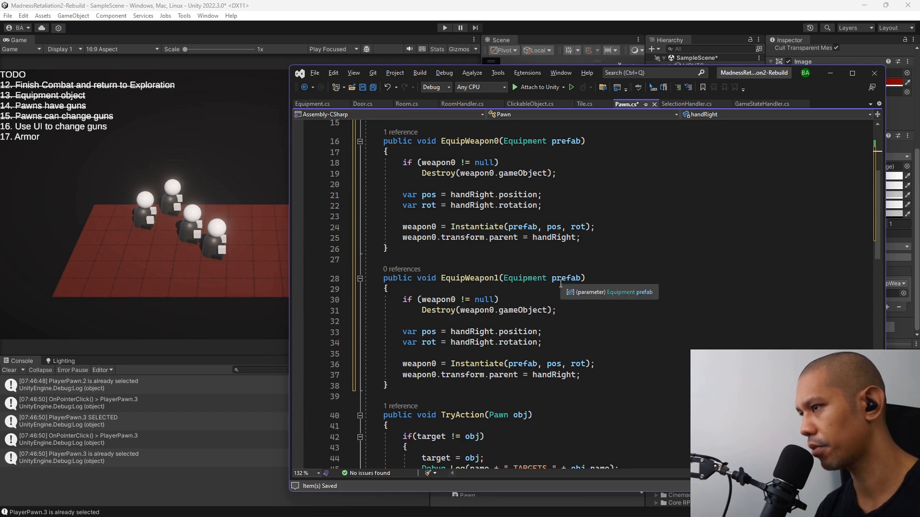
pyautogui.scroll(4, 480, 181)
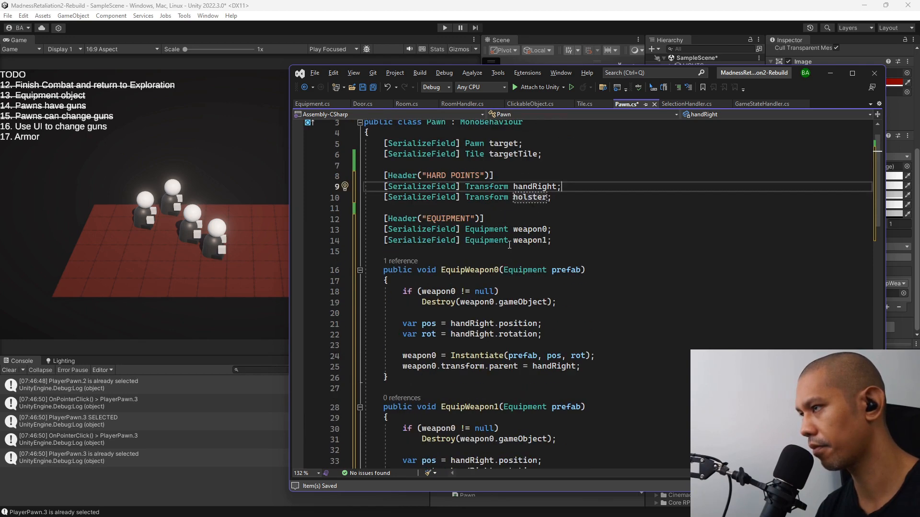
pyautogui.scroll(-4, 529, 243)
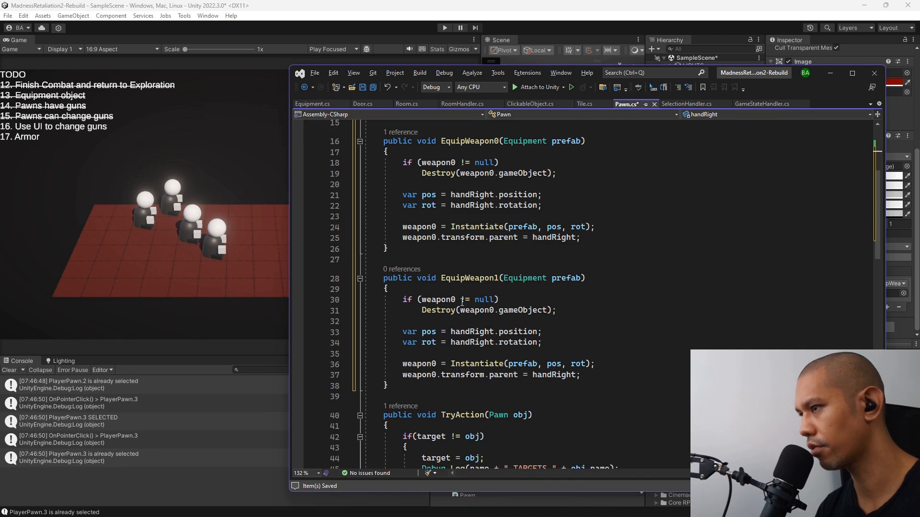
pyautogui.doubleClick(438, 299)
pyautogui.write('weapon1')
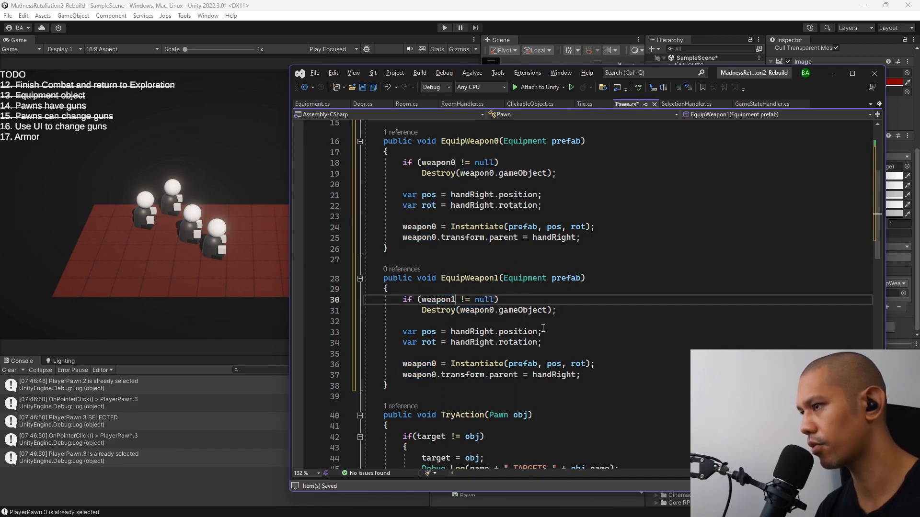
pyautogui.doubleClick(488, 311)
pyautogui.write('weapon1')
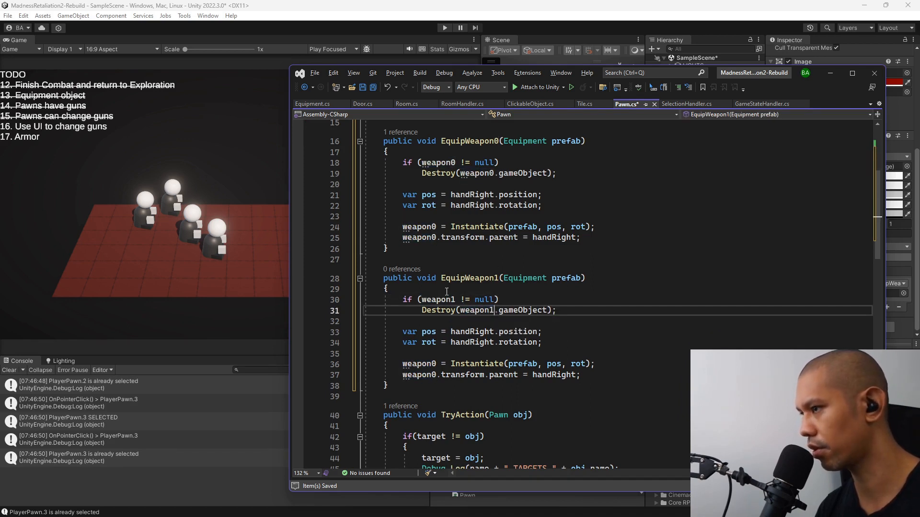
# Take the pos and rot values in EquipWeapon1 from holster's position and rotation.
pyautogui.doubleClick(483, 332)
pyautogui.write('h')
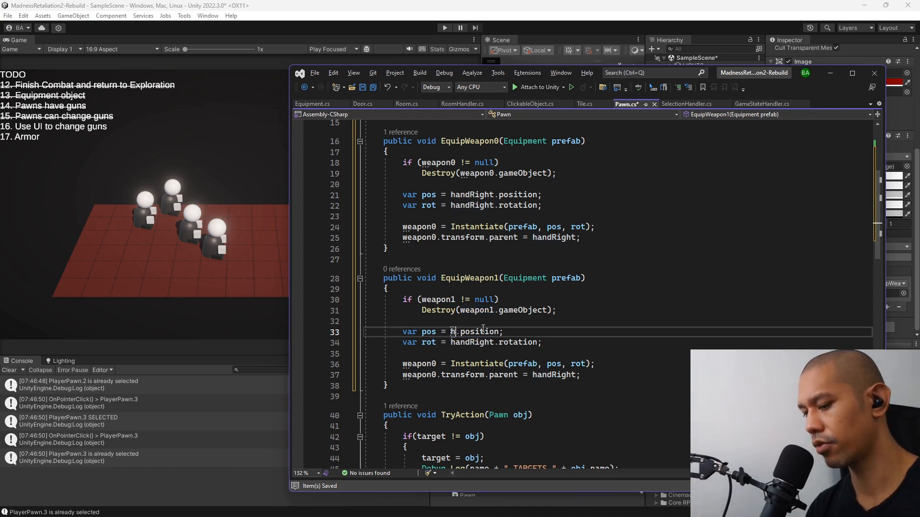
pyautogui.write('olster')
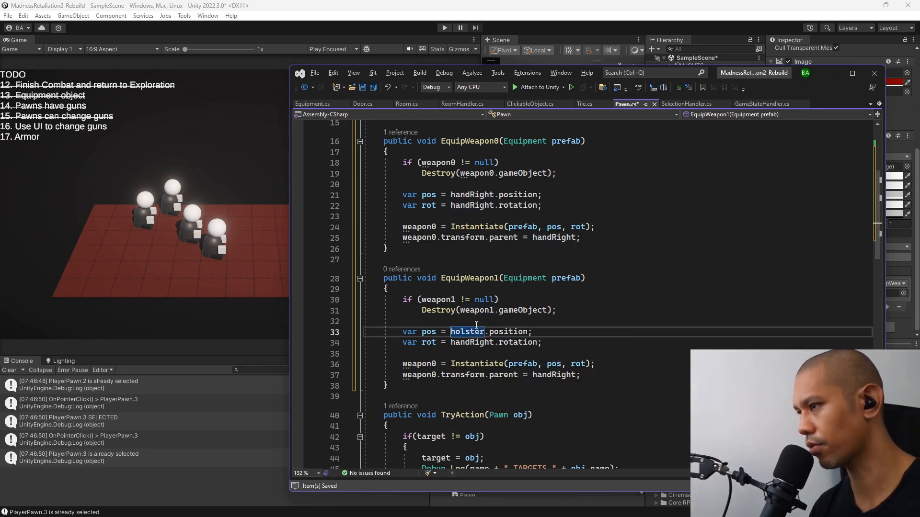
pyautogui.doubleClick(467, 331)
pyautogui.hotkey('ctrl', 'c')
pyautogui.doubleClick(467, 342)
pyautogui.hotkey('ctrl', 'v')
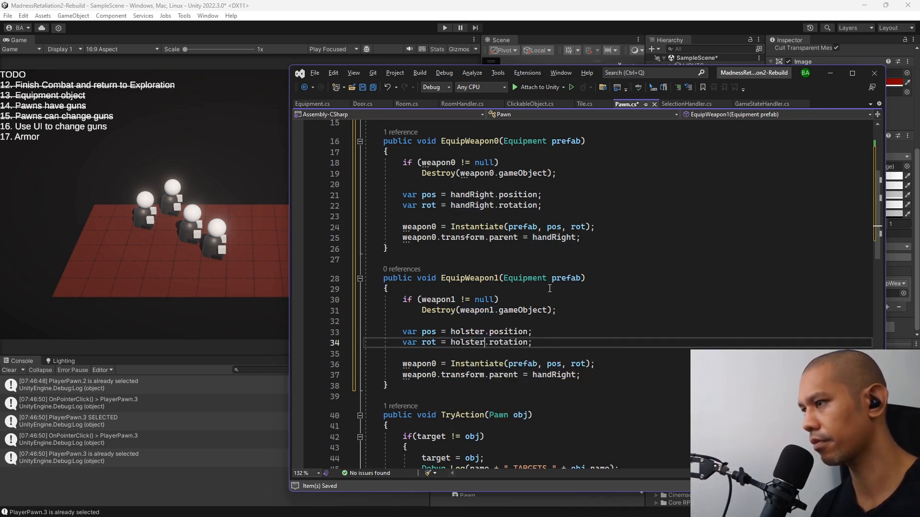
# Assign the instantiated prefab in EquipWeapon1 to weapon1 and parent weapon1's transform to holster.
pyautogui.click(437, 364)
pyautogui.press('BackSpace')
pyautogui.write('1')
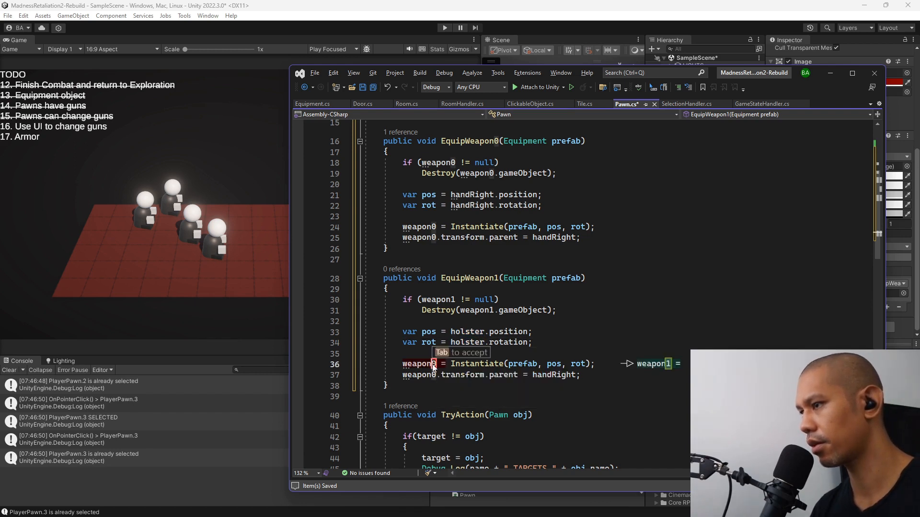
pyautogui.click(437, 375)
pyautogui.press('BackSpace')
pyautogui.write('1')
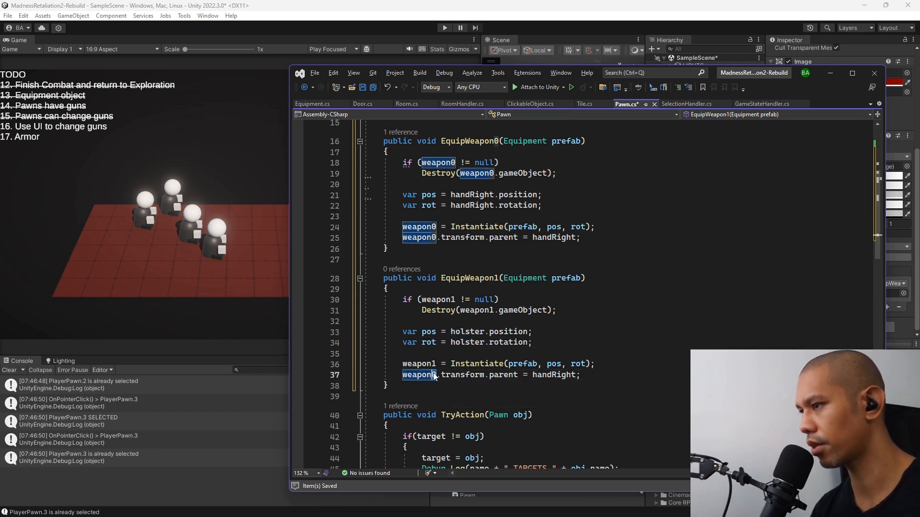
pyautogui.doubleClick(471, 343)
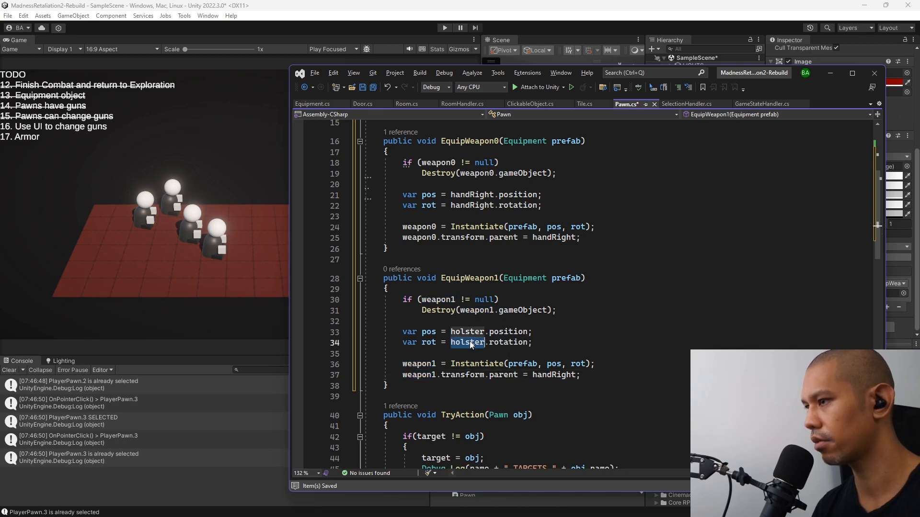
pyautogui.hotkey('ctrl', 'c')
pyautogui.doubleClick(565, 376)
pyautogui.hotkey('ctrl', 'v')
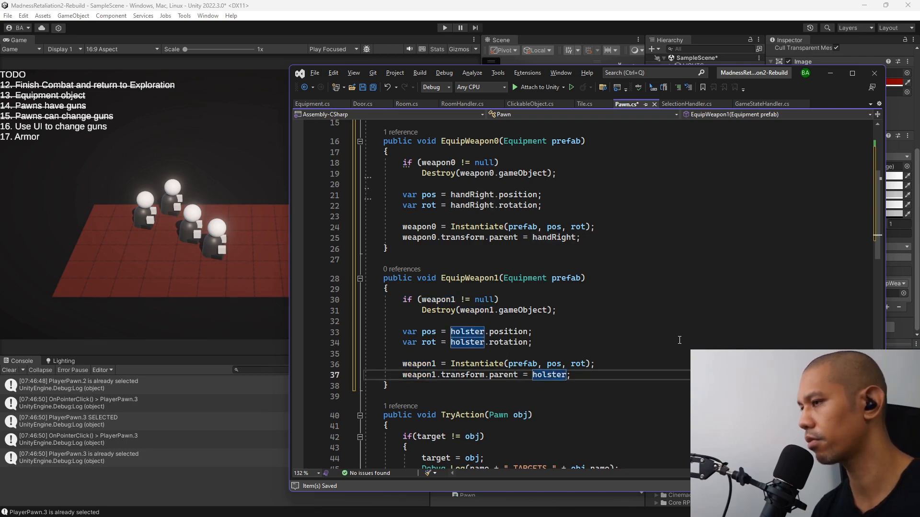
# Switch to Unity, open the PawnModel prefab from within the Pawn prefab, and add a child cube named holster.
pyautogui.hotkey('alt', 'Tab')
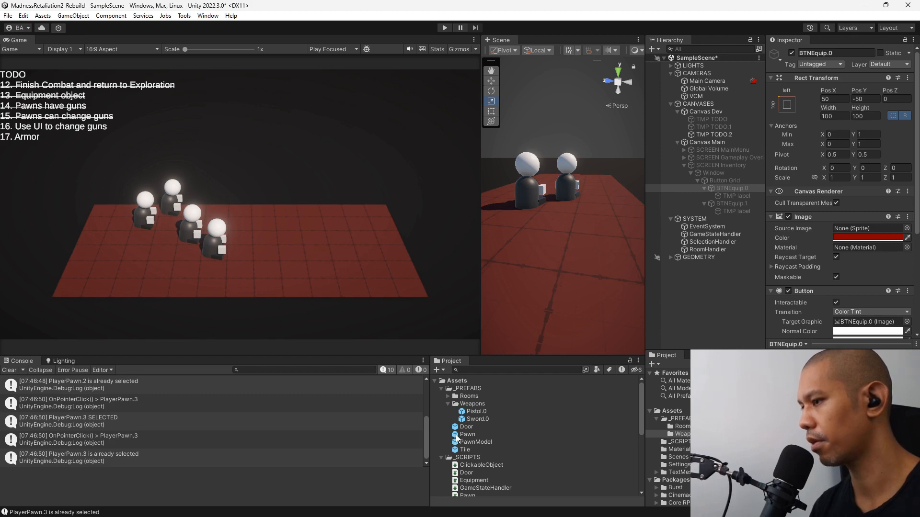
pyautogui.doubleClick(467, 434)
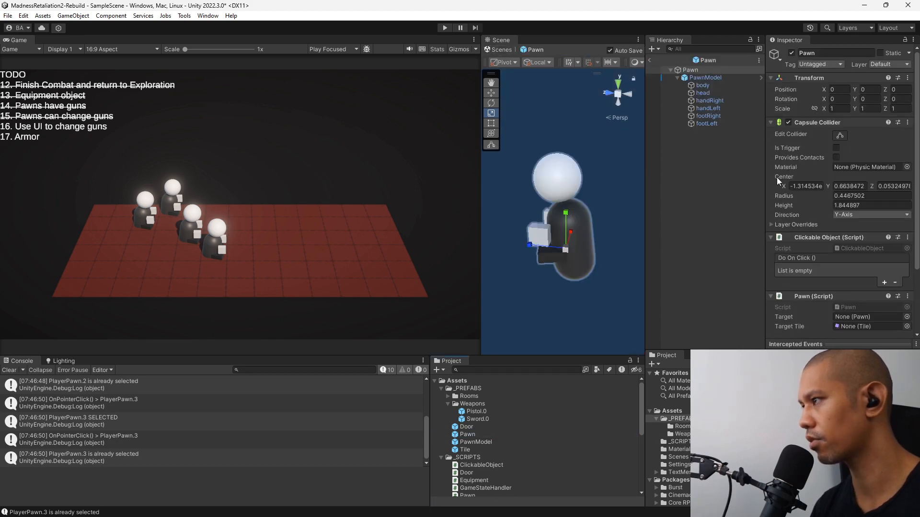
pyautogui.click(705, 78)
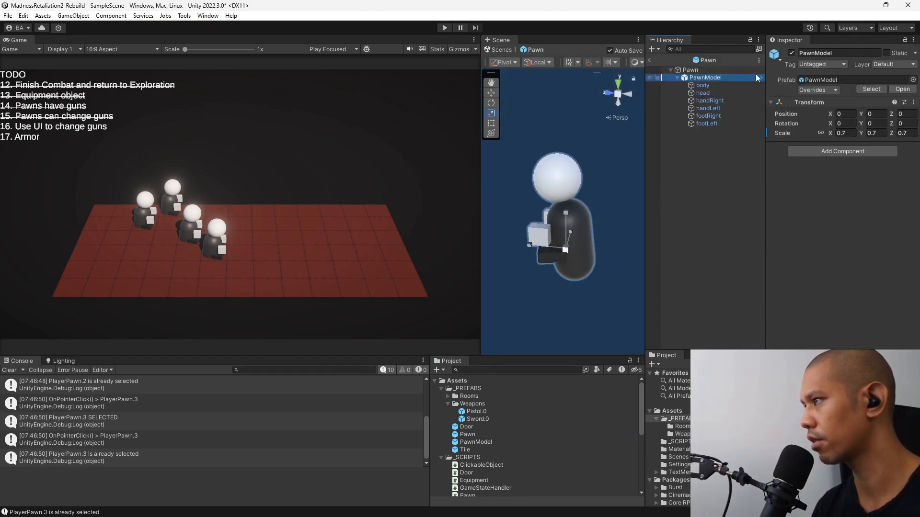
pyautogui.click(758, 78)
pyautogui.rightClick(714, 78)
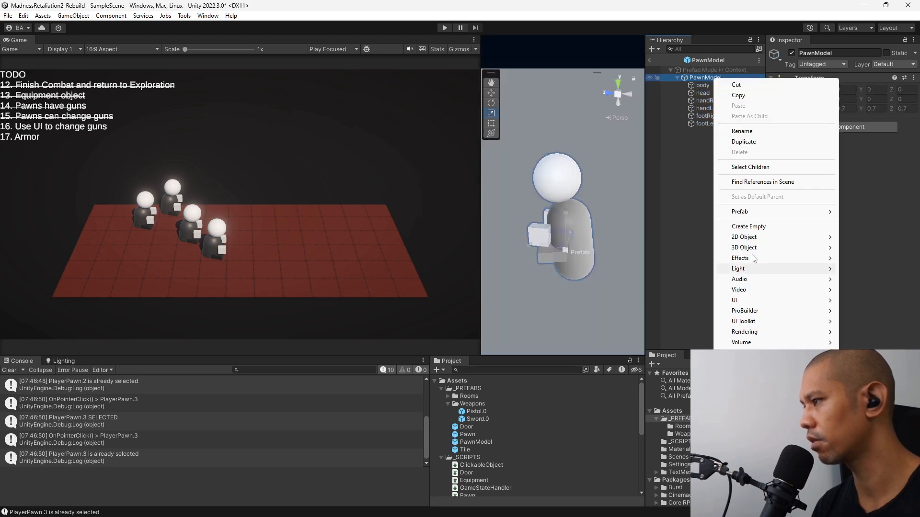
pyautogui.moveTo(753, 248)
pyautogui.click(664, 249)
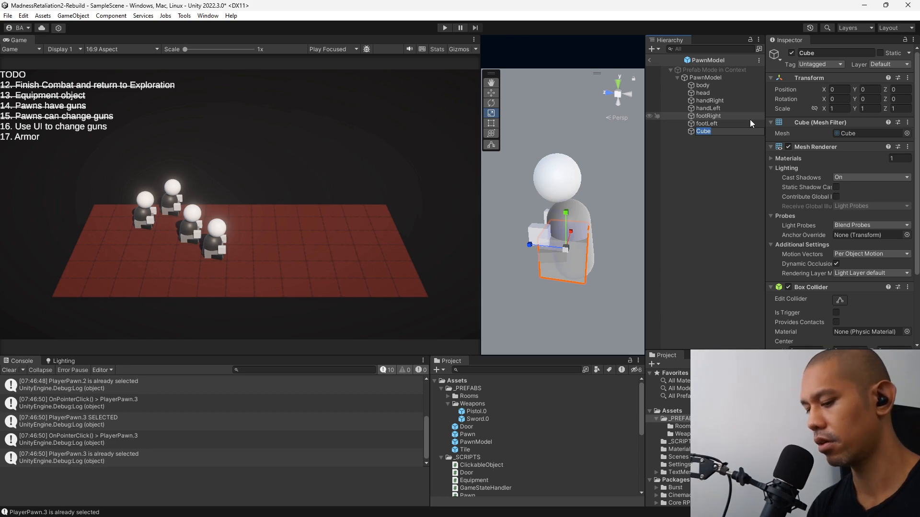
pyautogui.write('holster')
pyautogui.press('Return')
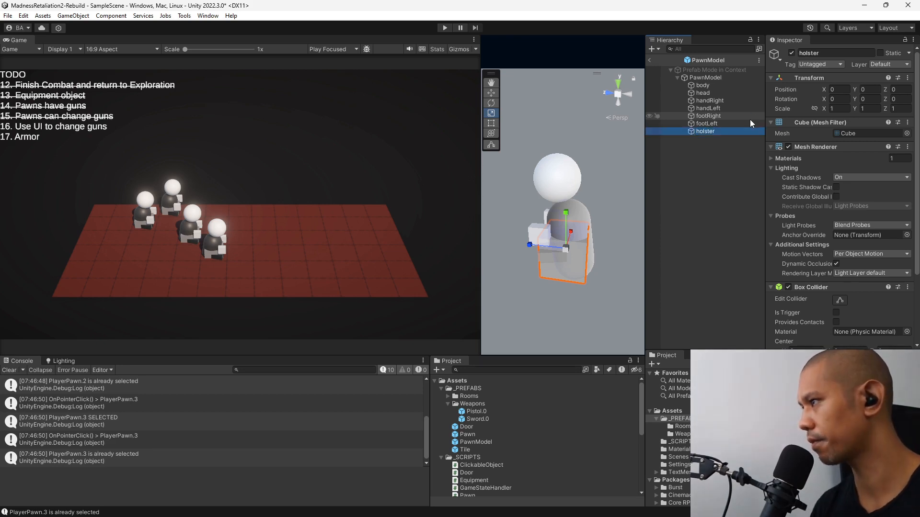
# Remove the holster cube's Box Collider and set its scale to 0.2, 0.1, 0.1.
pyautogui.rightClick(864, 289)
pyautogui.click(843, 302)
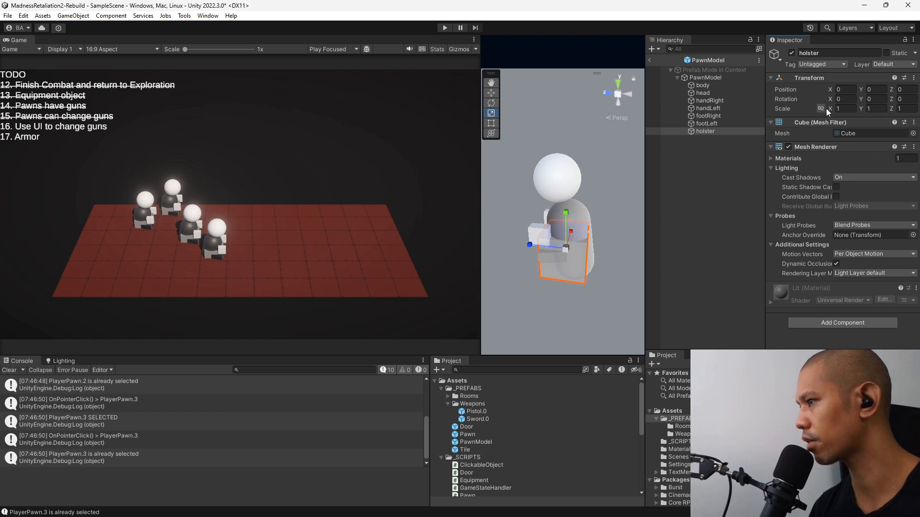
pyautogui.click(842, 108)
pyautogui.write('.')
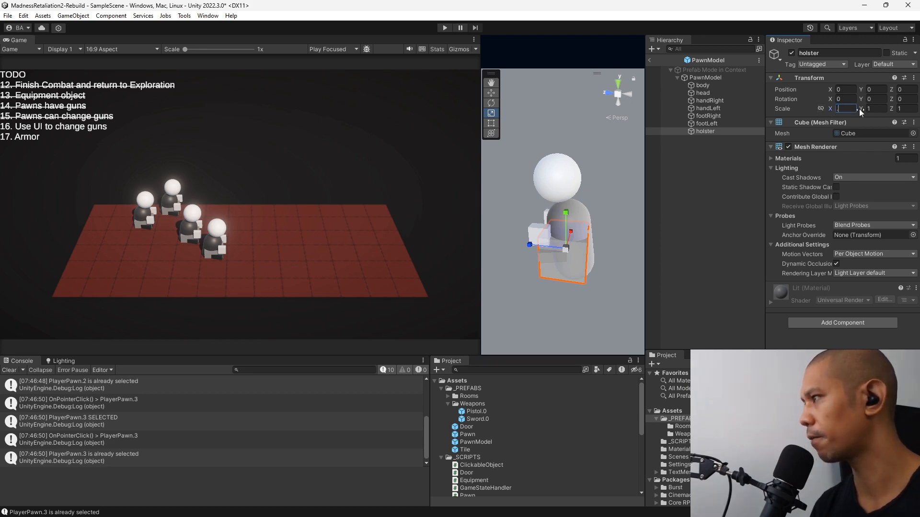
pyautogui.write('2')
pyautogui.press('Tab')
pyautogui.write('.1')
pyautogui.press('Tab')
pyautogui.write('.1')
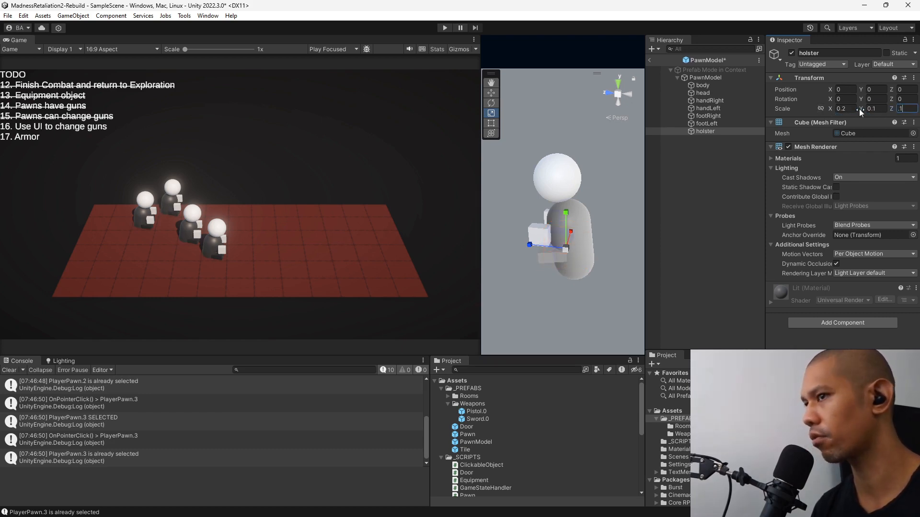
# Move the holster behind the pawn's back, at about Y 0.419 and Z -0.77.
pyautogui.click(605, 93)
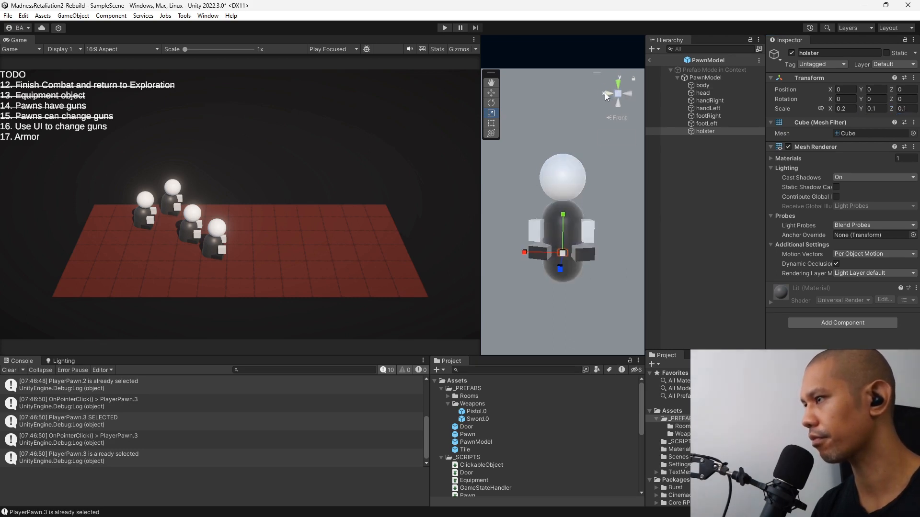
pyautogui.click(608, 93)
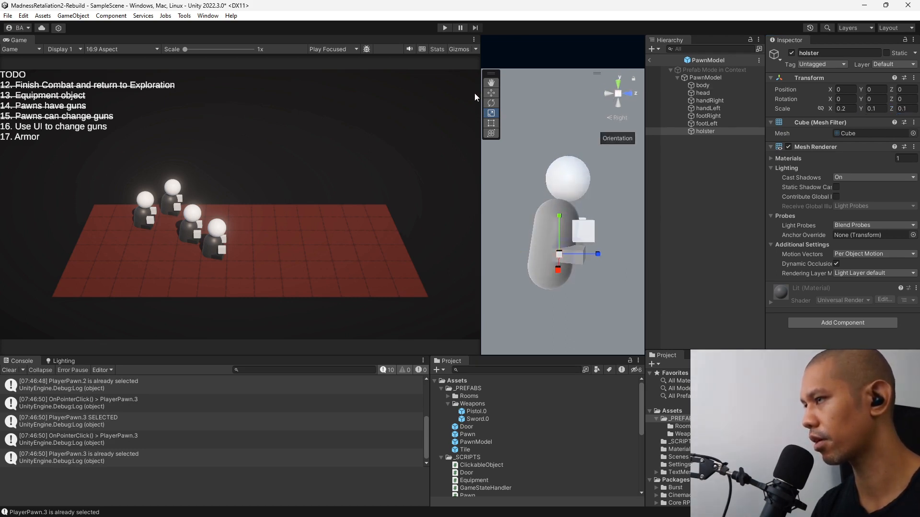
pyautogui.click(491, 93)
pyautogui.click(619, 118)
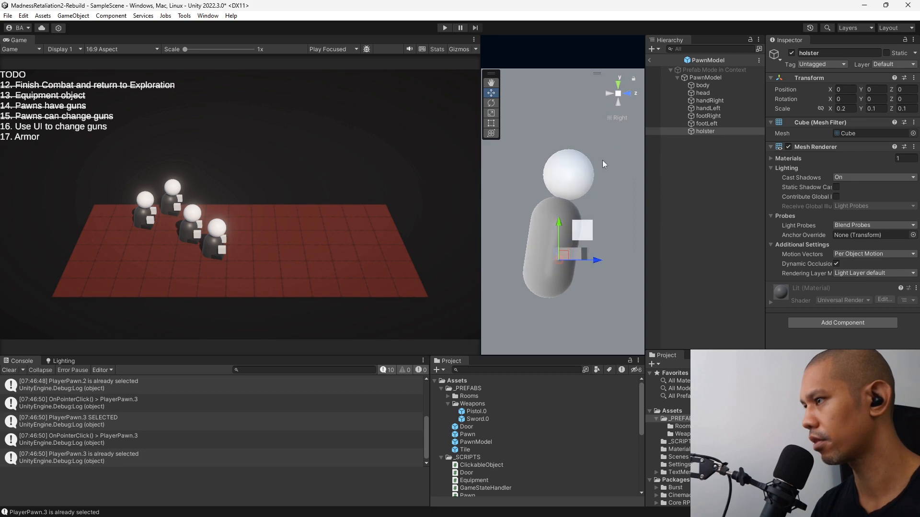
pyautogui.moveTo(481, 207); pyautogui.dragTo(186, 218)
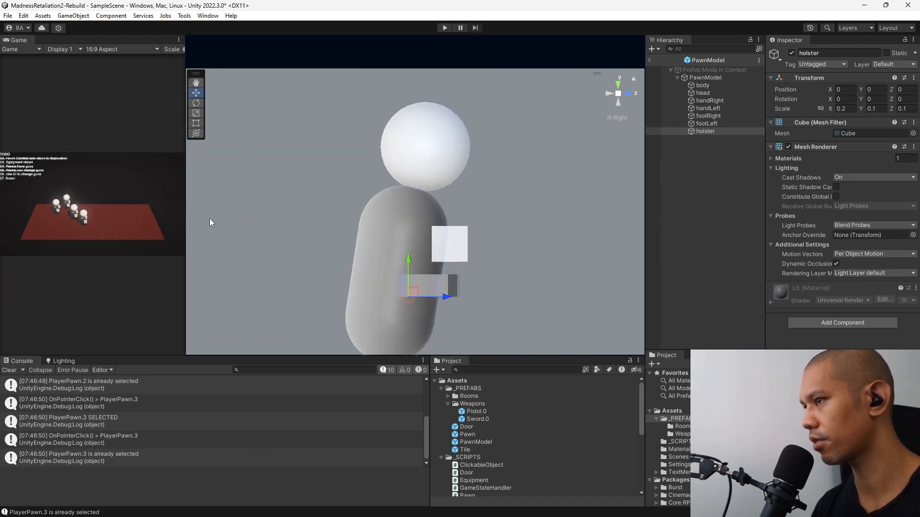
pyautogui.moveTo(517, 234); pyautogui.dragTo(614, 189, button='middle')
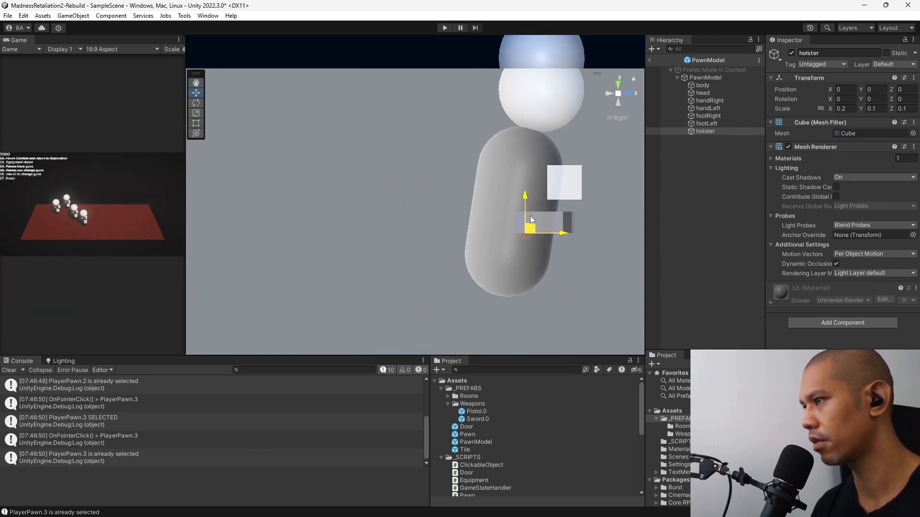
pyautogui.moveTo(530, 216); pyautogui.dragTo(469, 185)
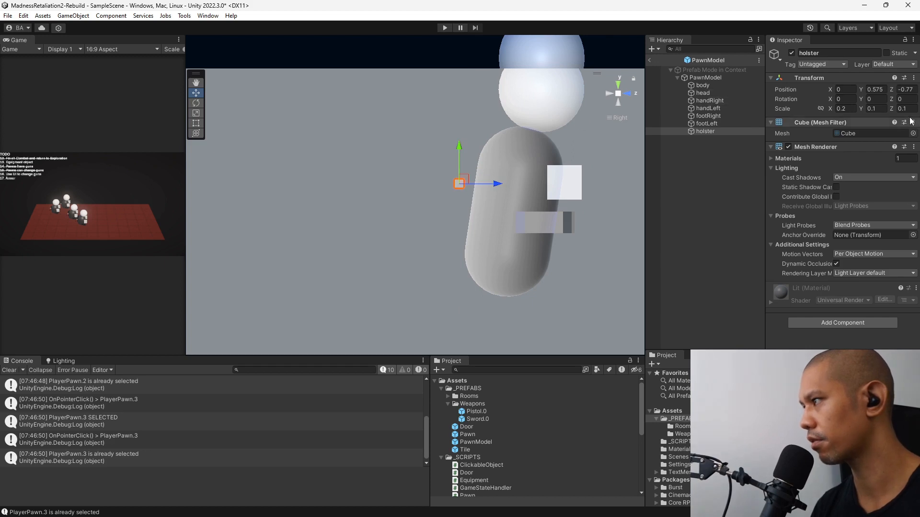
pyautogui.click(850, 108)
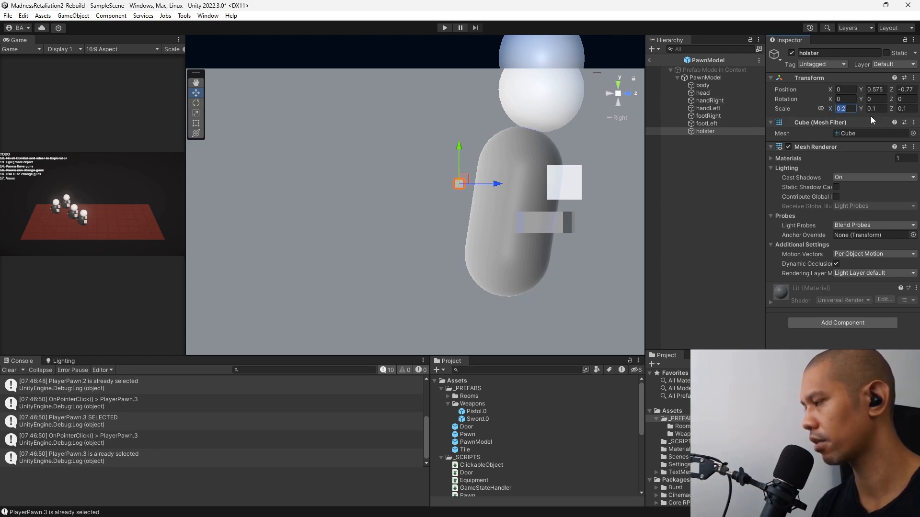
pyautogui.click(608, 93)
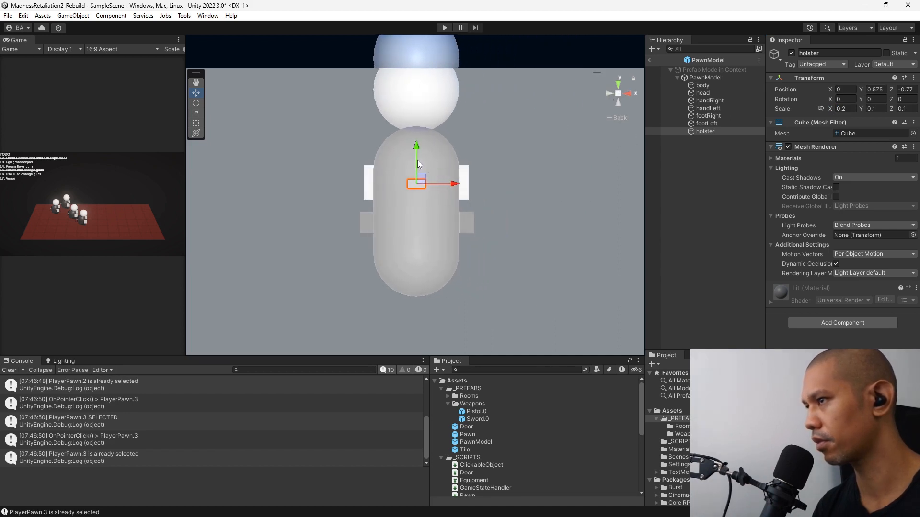
pyautogui.moveTo(417, 164); pyautogui.dragTo(418, 177)
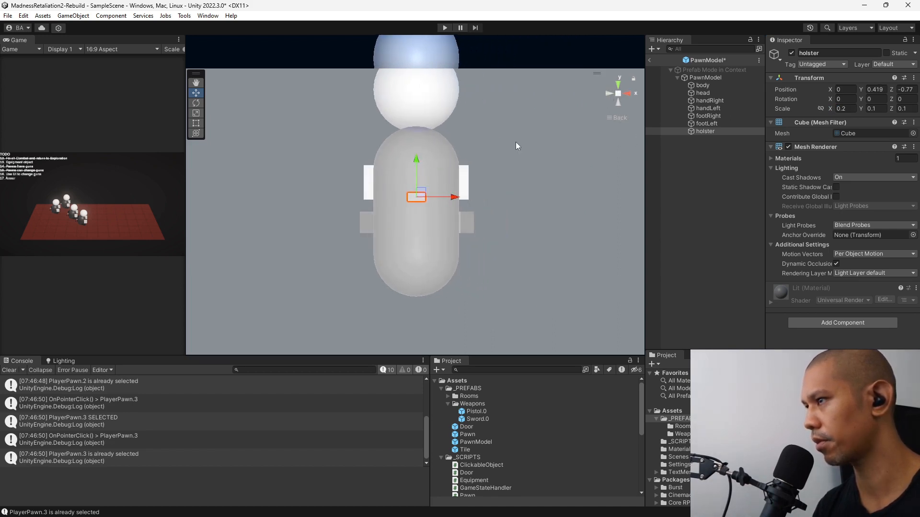
# Set the holster's X scale to 0.1 and its Z scale to 0.3.
pyautogui.moveTo(516, 143); pyautogui.dragTo(262, 248, button='right')
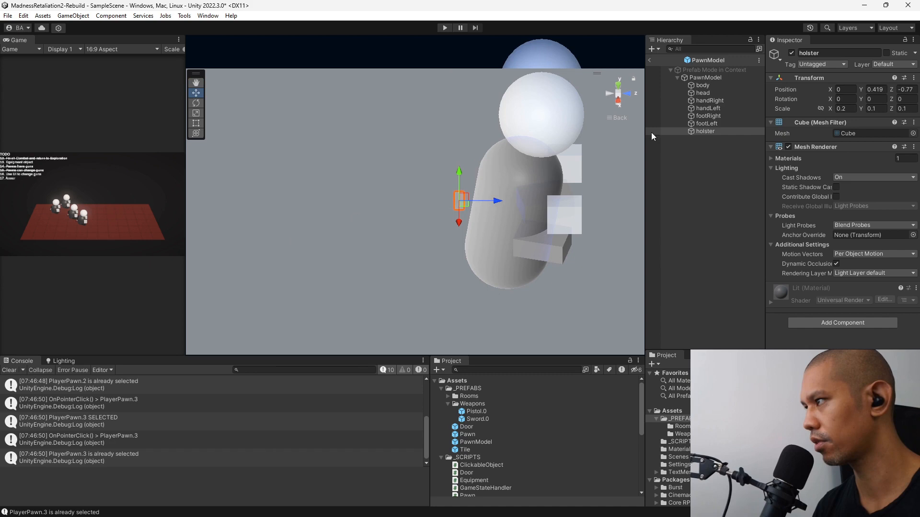
pyautogui.click(847, 109)
pyautogui.write('.1')
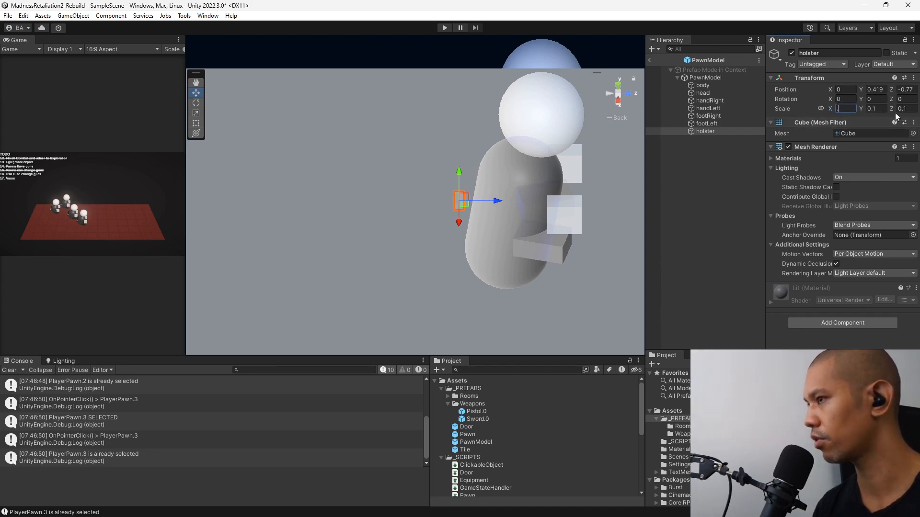
pyautogui.click(910, 109)
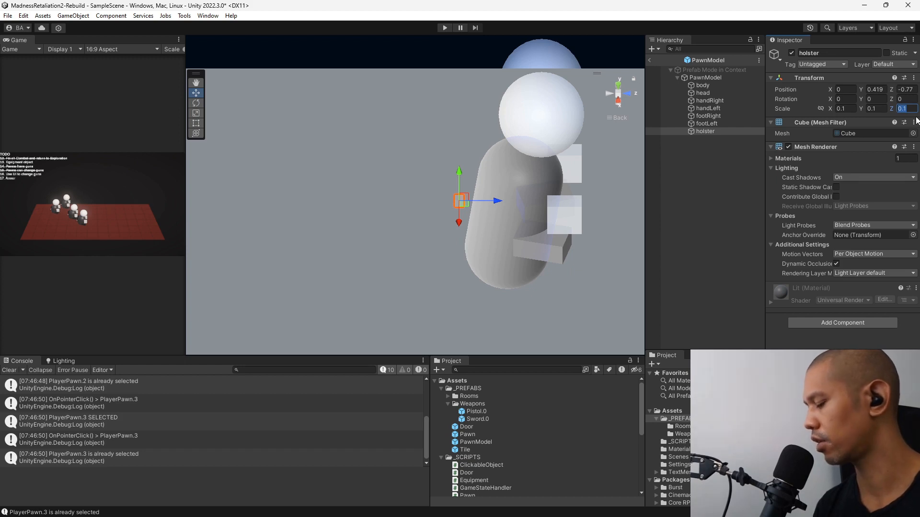
pyautogui.write('.5')
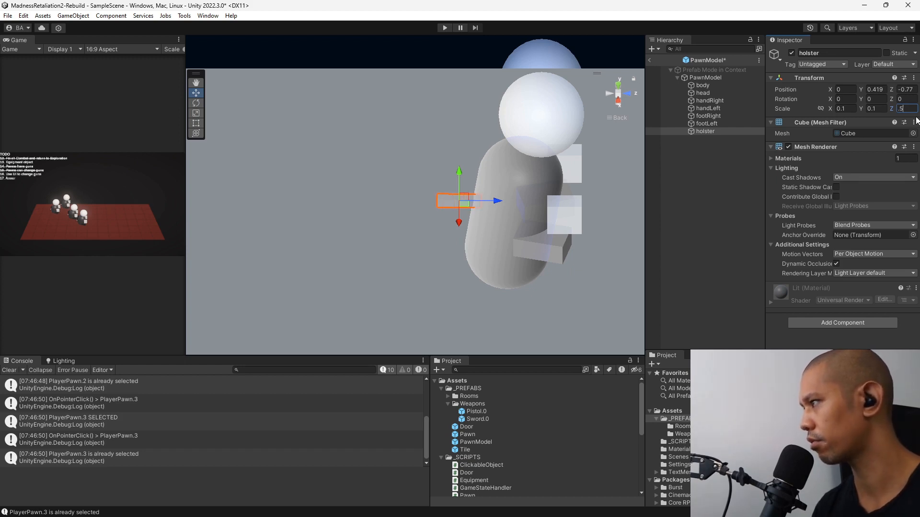
pyautogui.press('BackSpace')
pyautogui.write('3')
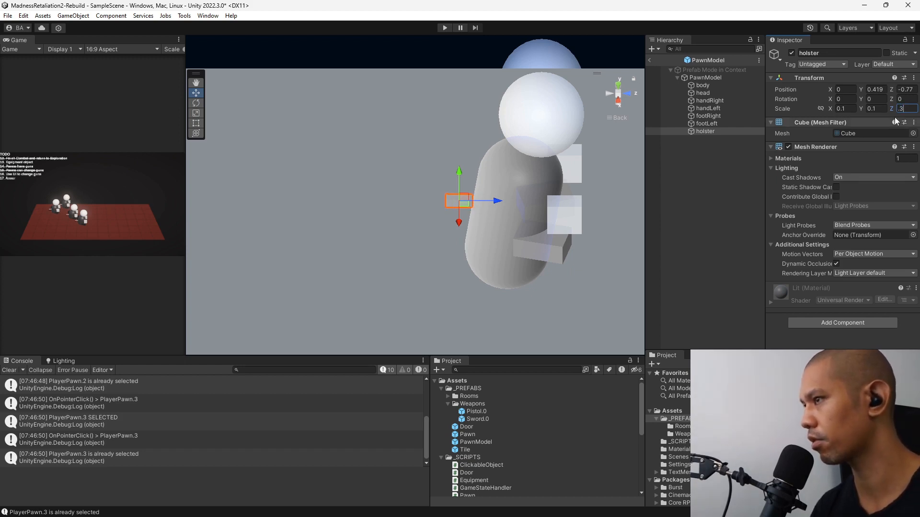
# Rotate the holster to -90 degrees around Y so it lies across the pawn's back.
pyautogui.moveTo(430, 221); pyautogui.dragTo(549, 246, button='right')
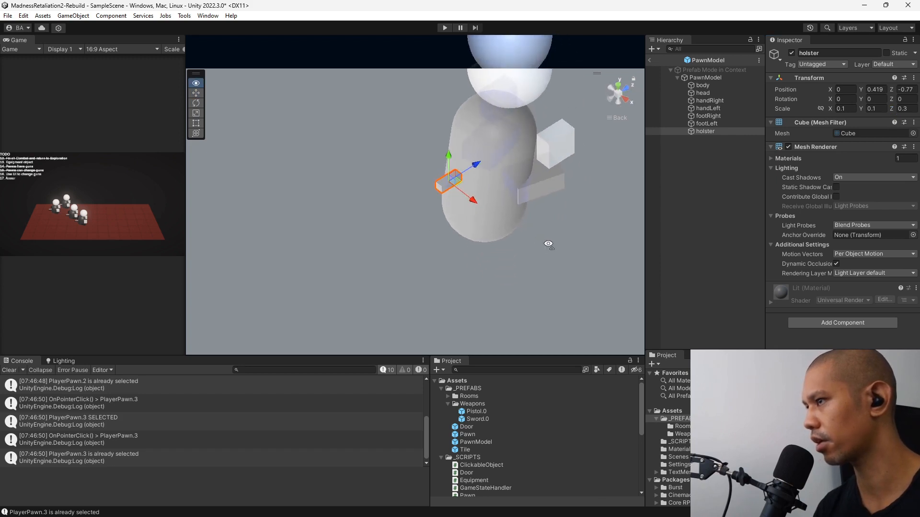
pyautogui.click(194, 105)
pyautogui.moveTo(446, 206); pyautogui.dragTo(564, 177)
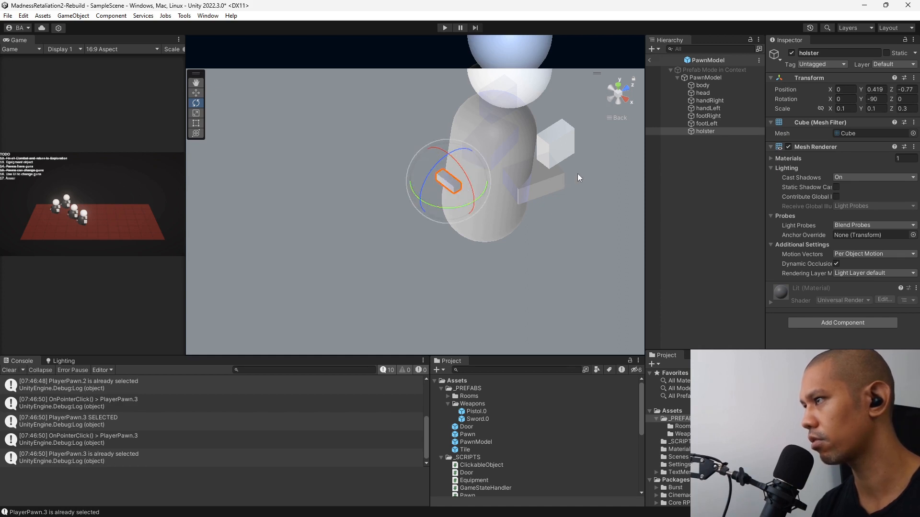
# Tilt the holster slightly to follow the body's lean and fine-tune its position behind the back.
pyautogui.click(618, 85)
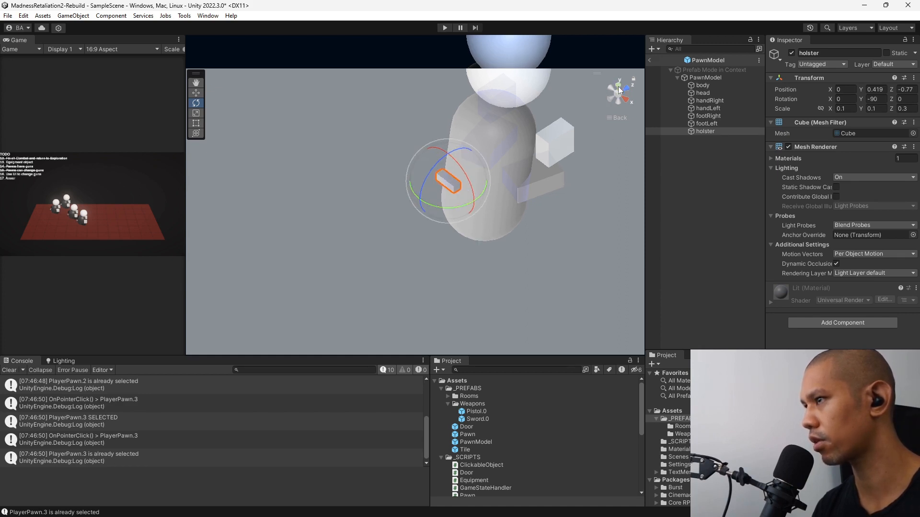
pyautogui.click(196, 92)
pyautogui.moveTo(510, 168); pyautogui.dragTo(510, 174, button='middle')
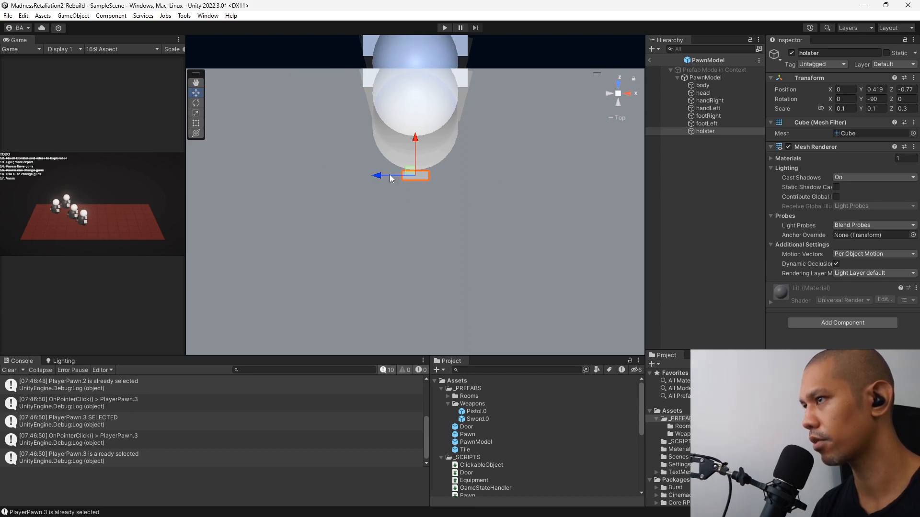
pyautogui.click(627, 94)
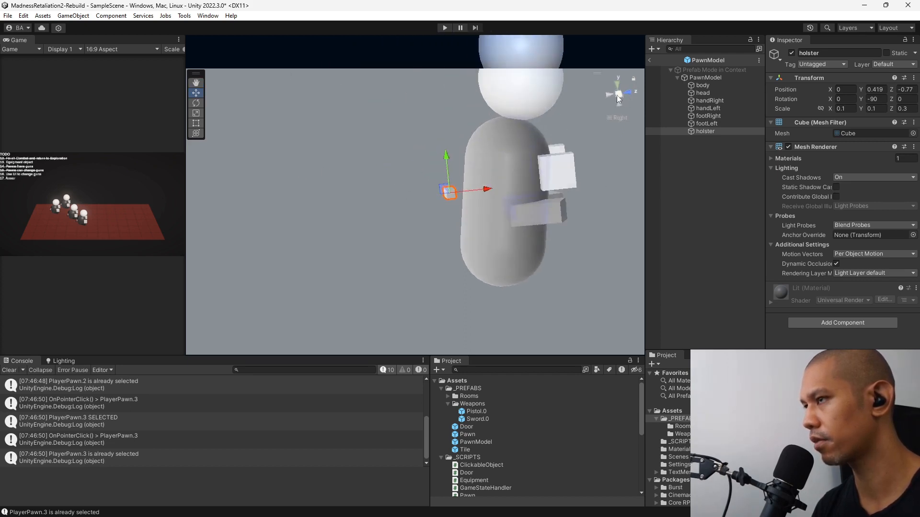
pyautogui.moveTo(462, 193)
pyautogui.mouseDown()
pyautogui.moveTo(484, 169)
pyautogui.moveTo(491, 180)
pyautogui.moveTo(463, 197)
pyautogui.mouseUp()
pyautogui.press('e')
pyautogui.press('w')
pyautogui.click(727, 165)
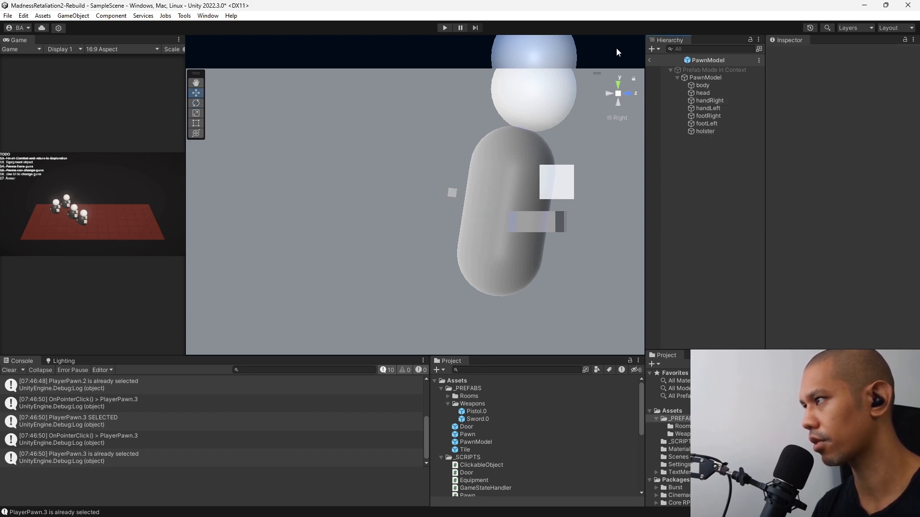
# In the Pawn prefab, assign the holster object to the Pawn script's Holster hard point and return to the scene.
pyautogui.click(651, 61)
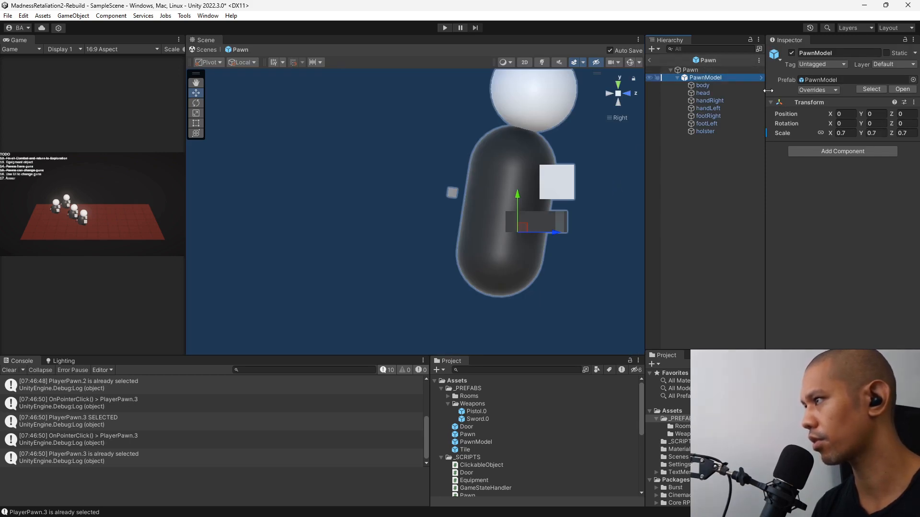
pyautogui.click(690, 70)
pyautogui.scroll(-3, 875, 225)
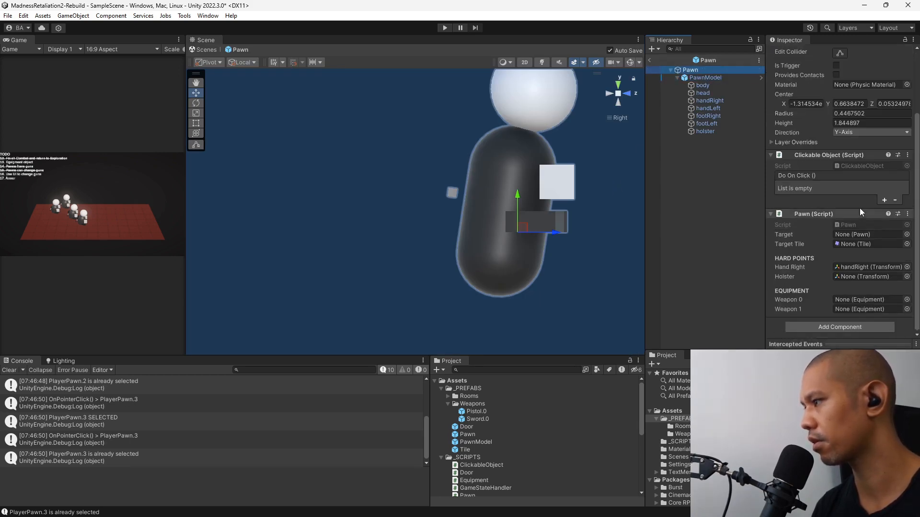
pyautogui.moveTo(706, 132); pyautogui.dragTo(865, 277)
pyautogui.click(711, 156)
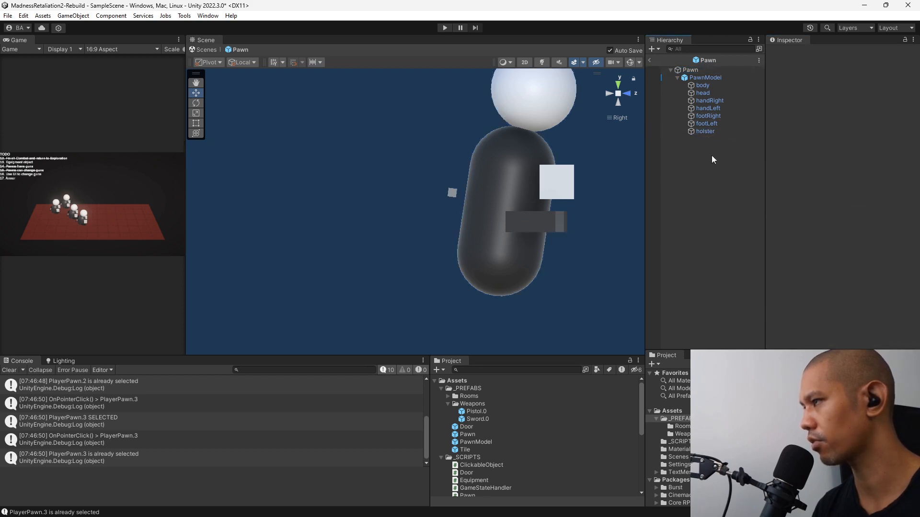
pyautogui.click(651, 59)
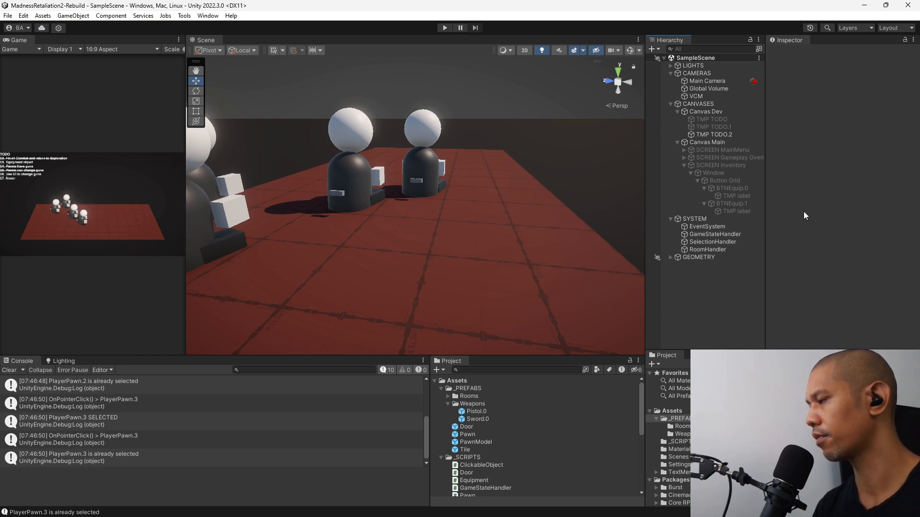
# Switch to Visual Studio and declare a public void EquipWeapon() method above EquipWeapon0 in Pawn.cs.
pyautogui.hotkey('alt', 'Tab')
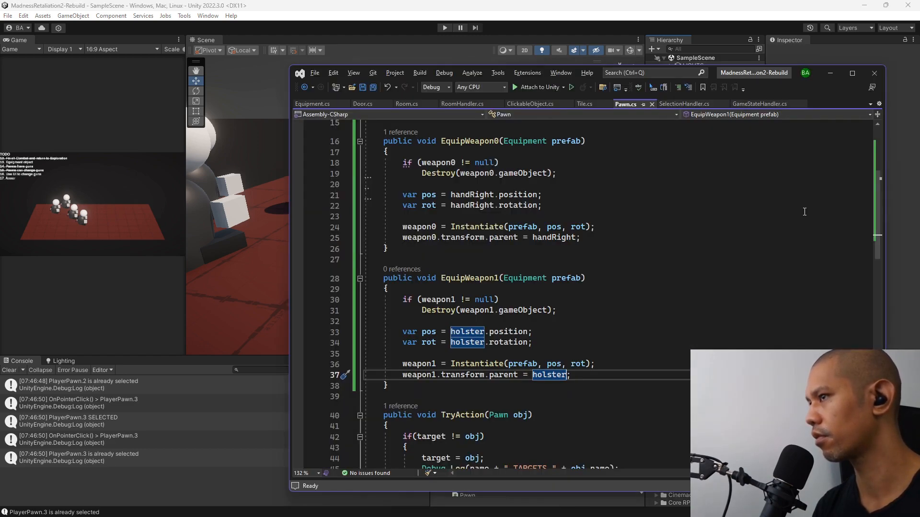
pyautogui.scroll(1, 477, 332)
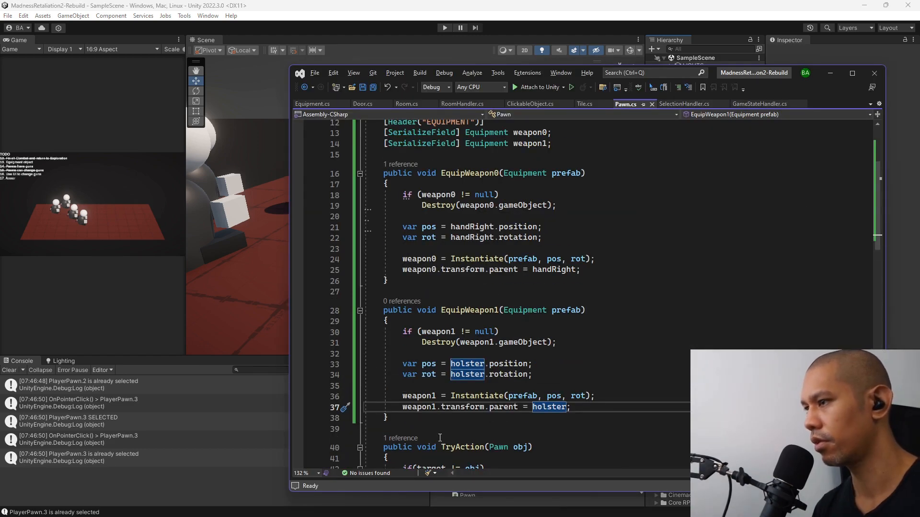
pyautogui.click(593, 140)
pyautogui.press('Return')
pyautogui.press('Return')
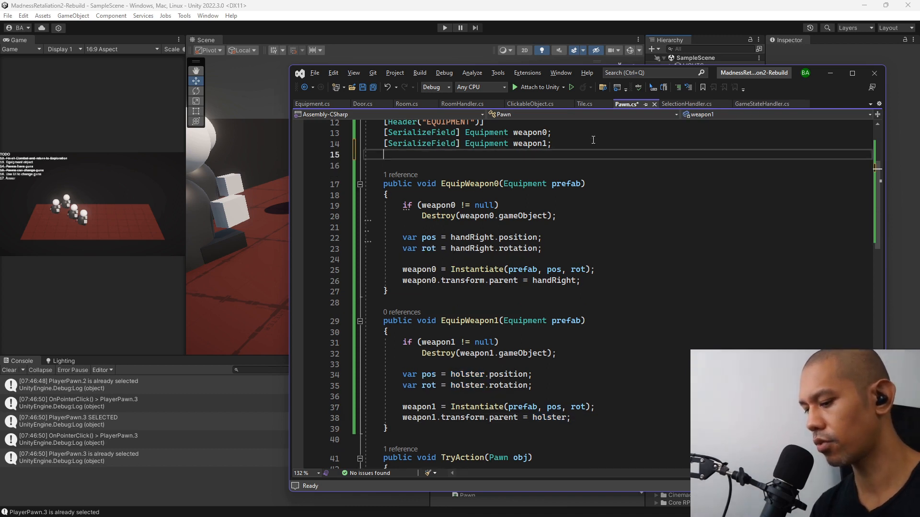
pyautogui.write('public')
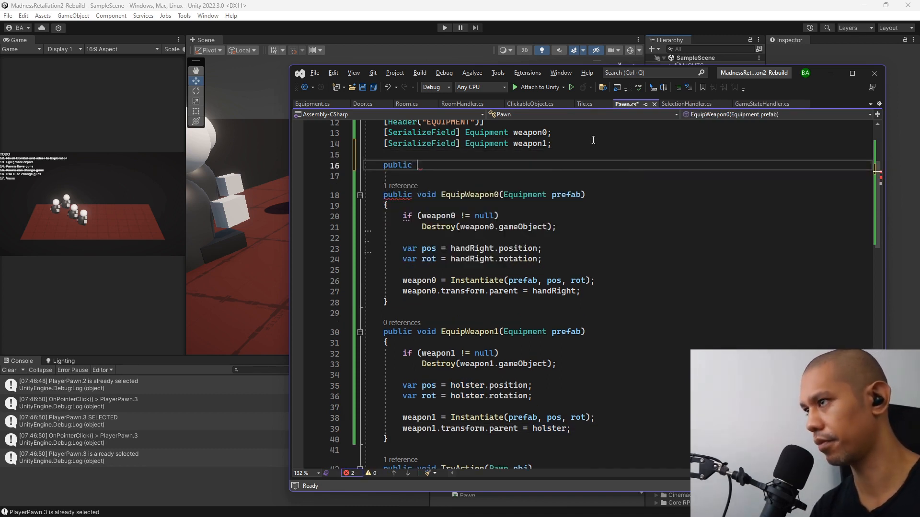
pyautogui.write(' void Equi')
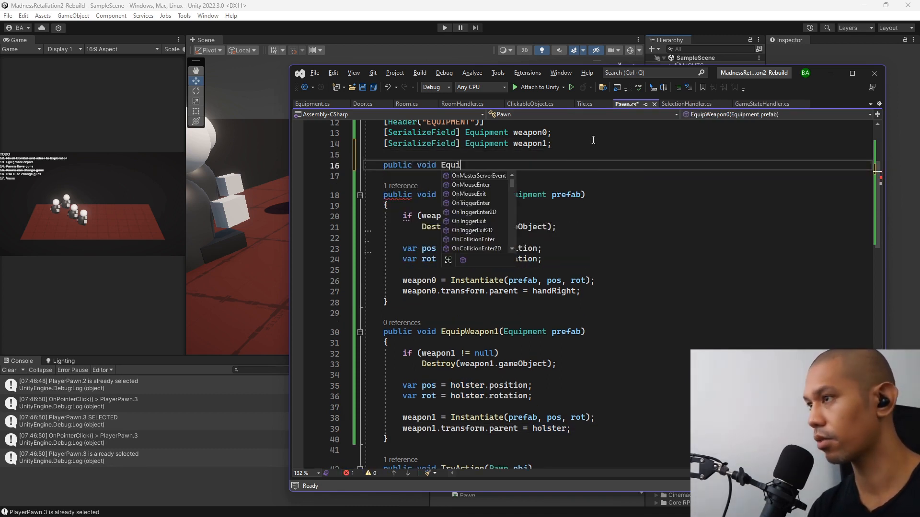
pyautogui.write('pWeapon()')
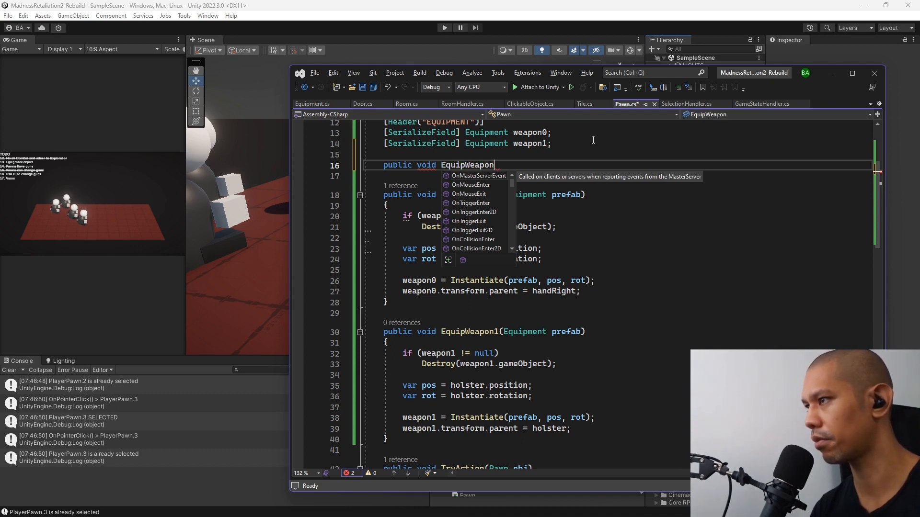
# Copy the Equipment prefab parameter from EquipWeapon0 into the EquipWeapon declaration.
pyautogui.click(581, 197)
pyautogui.keyDown('shift'); pyautogui.click(503, 203); pyautogui.keyUp('shift')
pyautogui.hotkey('ctrl', 'c')
pyautogui.click(500, 174)
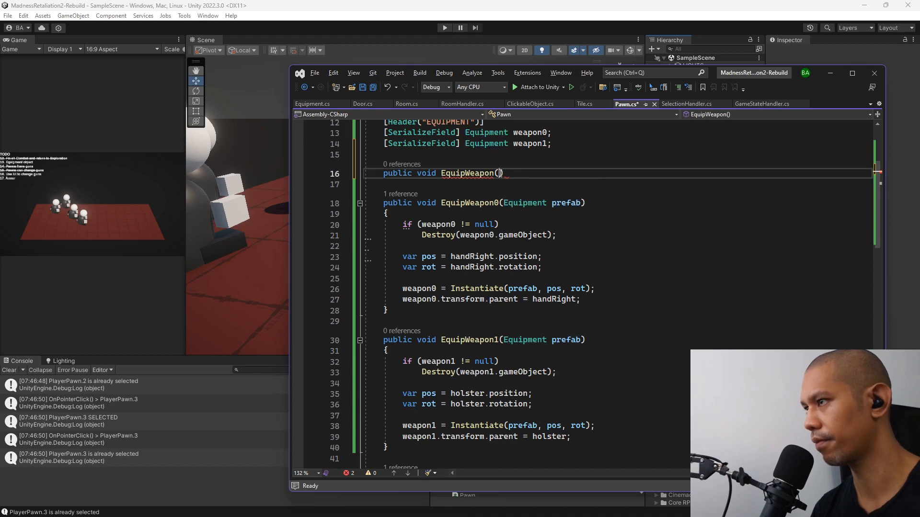
pyautogui.hotkey('ctrl', 'v')
pyautogui.press('End')
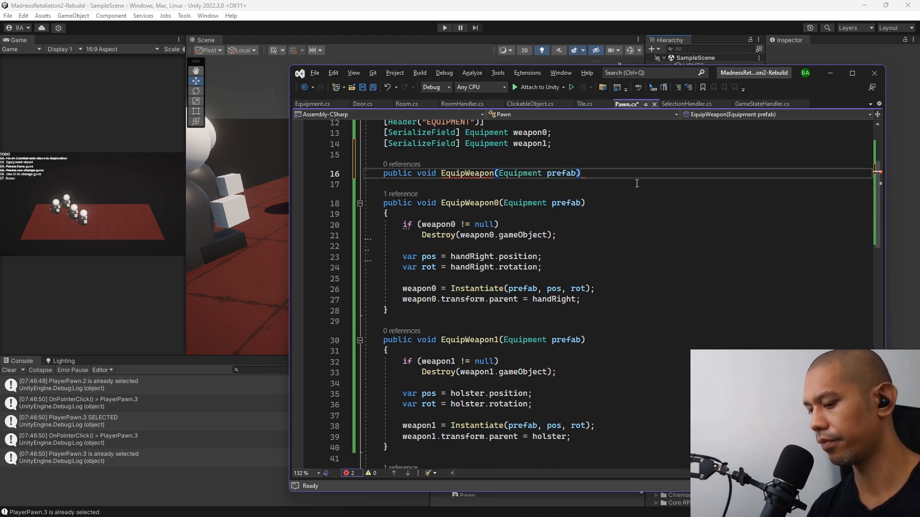
# Give EquipWeapon an empty body and change the EquipWeapon0 and EquipWeapon1 methods from public to private.
pyautogui.write('{')
pyautogui.press('Return')
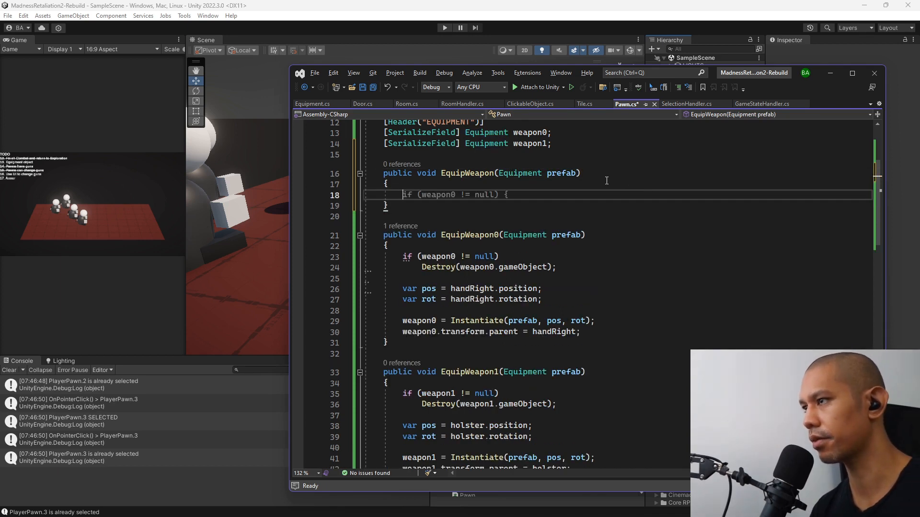
pyautogui.doubleClick(404, 235)
pyautogui.write('private')
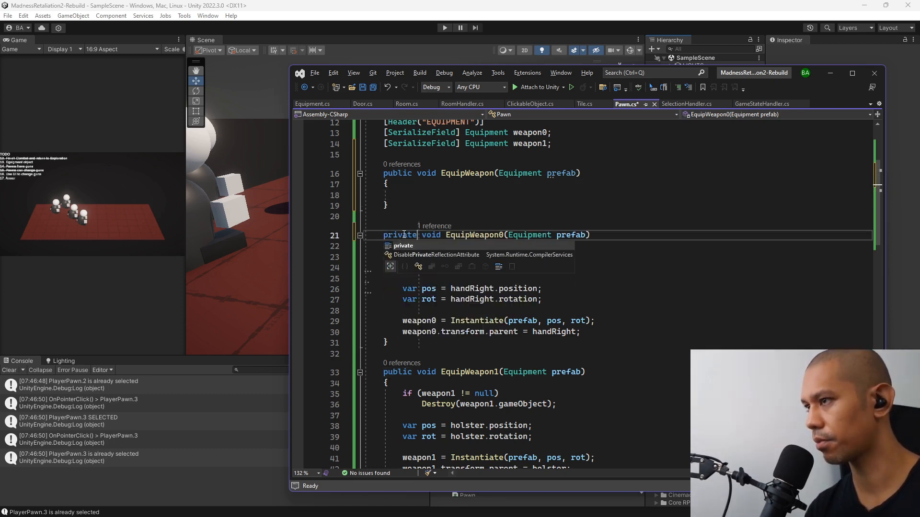
pyautogui.doubleClick(397, 372)
pyautogui.write('private')
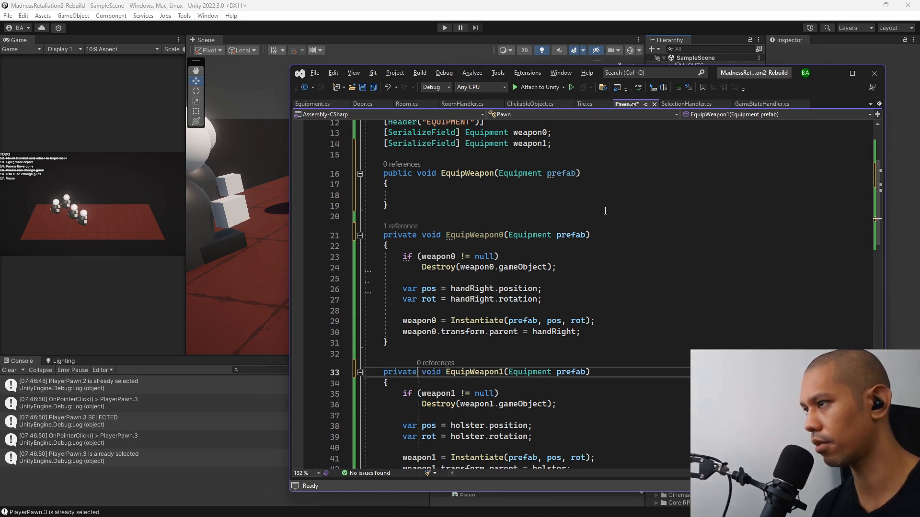
# In SelectionHandler.cs, call EquipWeapon(prefab) on selectedPlayerPawn, rename the enclosing method to EquipWeapon_SelectedPawn, and save the changes.
pyautogui.click(683, 105)
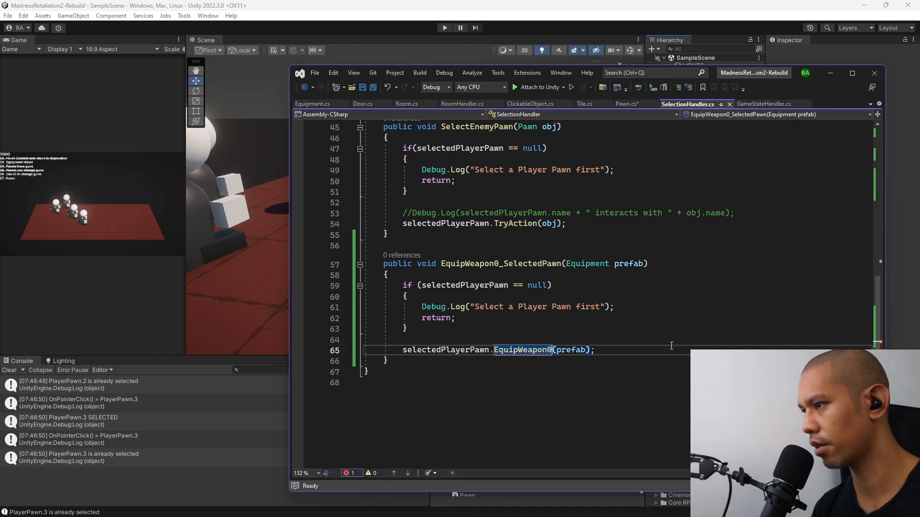
pyautogui.press('BackSpace')
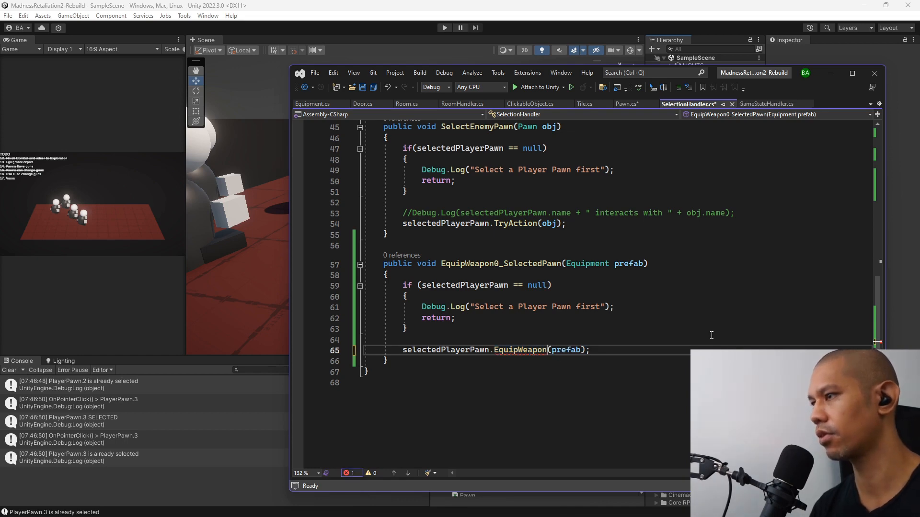
pyautogui.scroll(2, 581, 273)
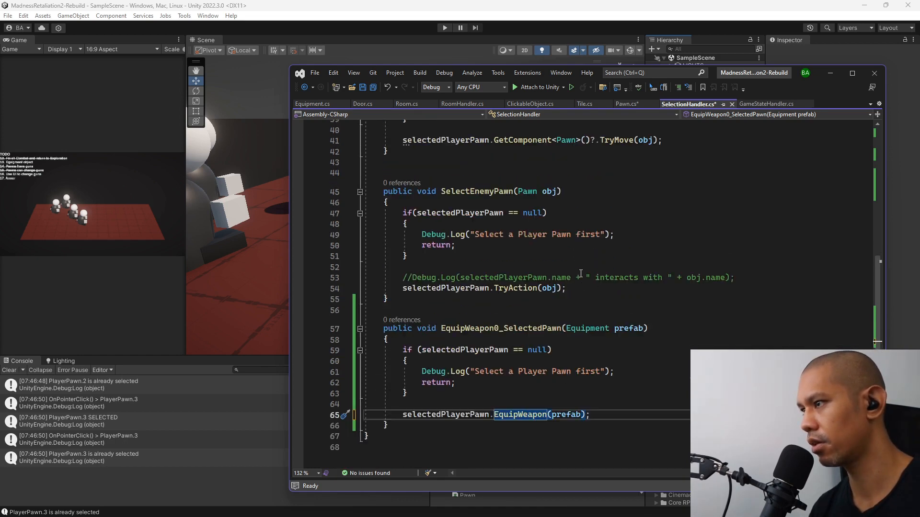
pyautogui.click(508, 328)
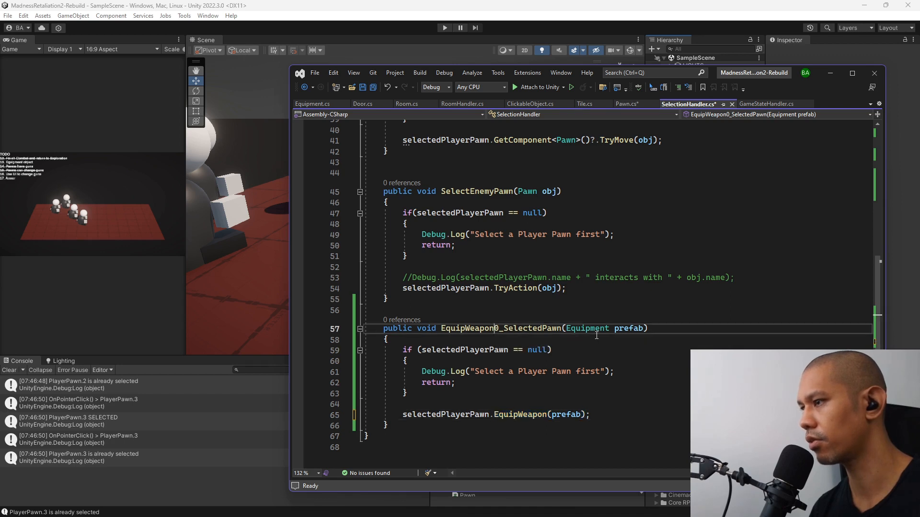
pyautogui.press('Delete')
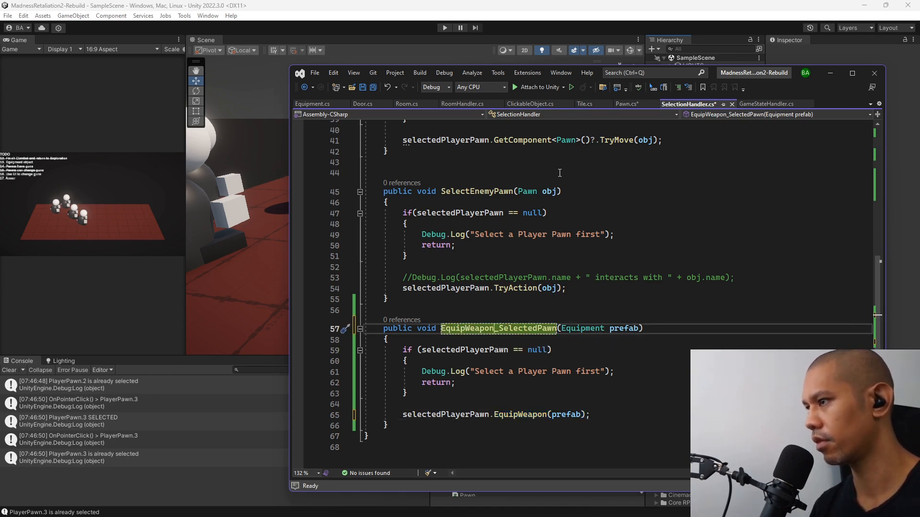
pyautogui.hotkey('ctrl', 's')
# Return to Pawn.cs and add an if(weapon0 == null) block inside the EquipWeapon method.
pyautogui.click(630, 104)
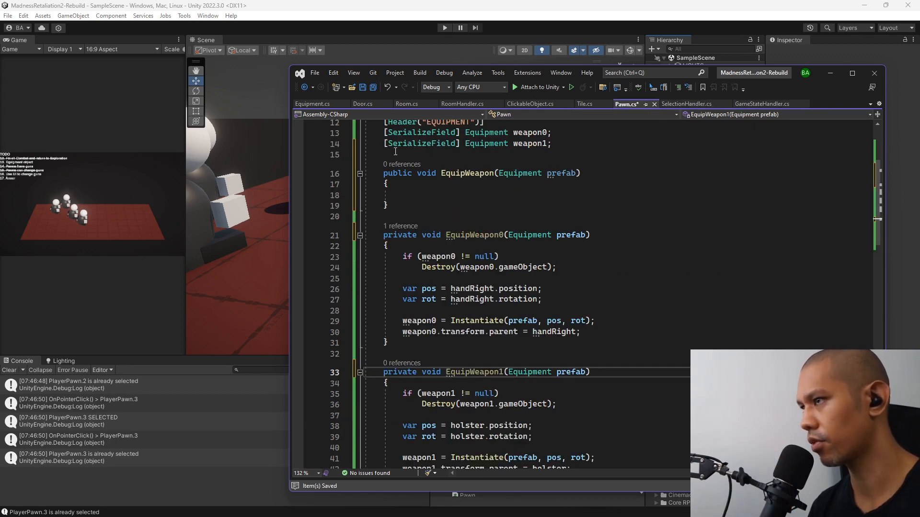
pyautogui.click(438, 192)
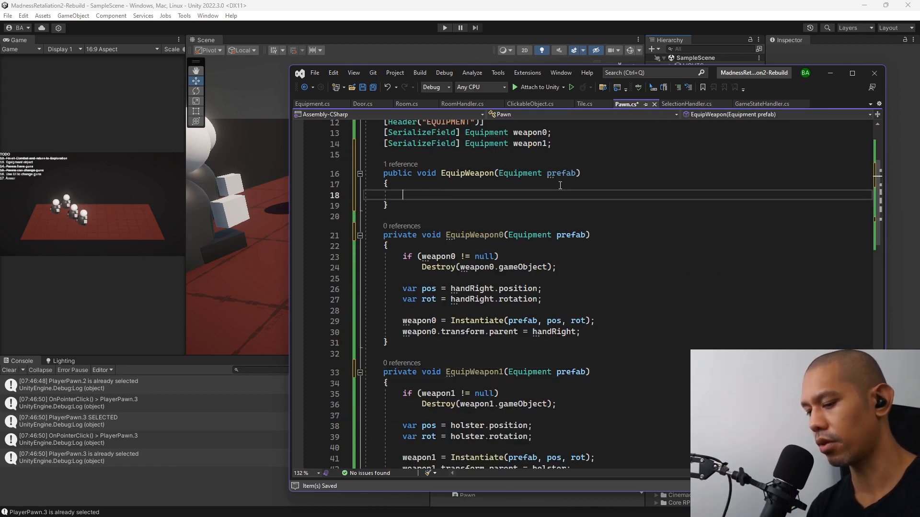
pyautogui.write('if(weapon0')
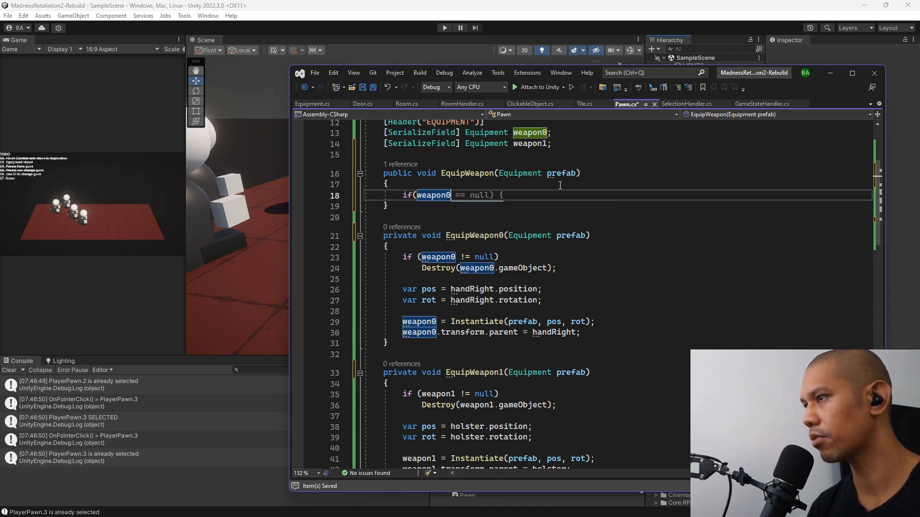
pyautogui.write(' =')
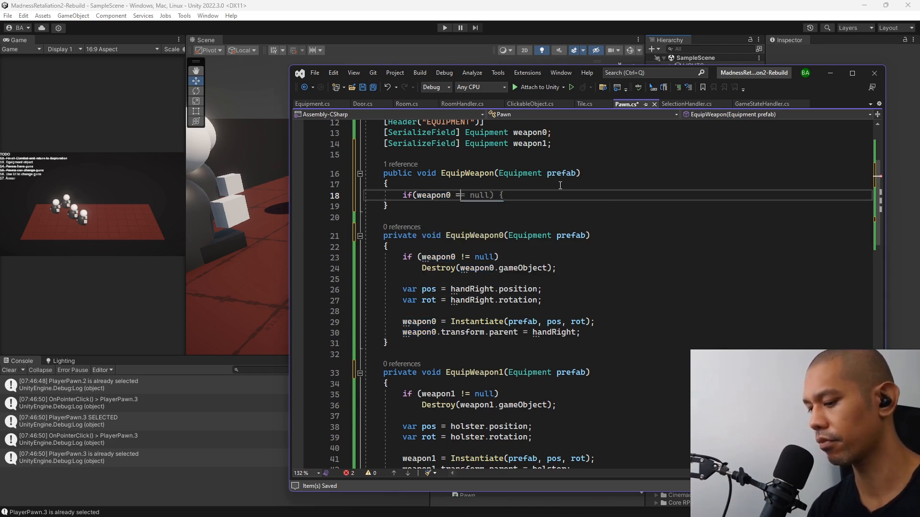
pyautogui.write('= null)')
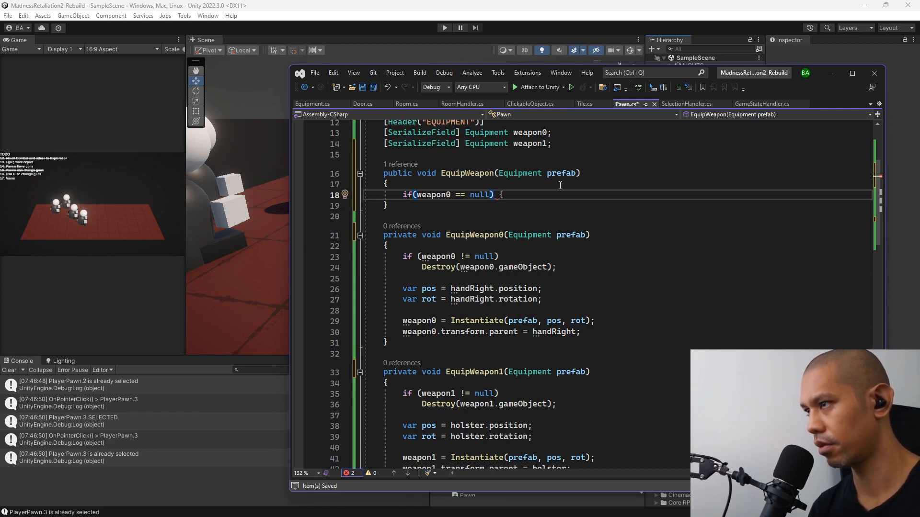
pyautogui.write('{')
pyautogui.press('Return')
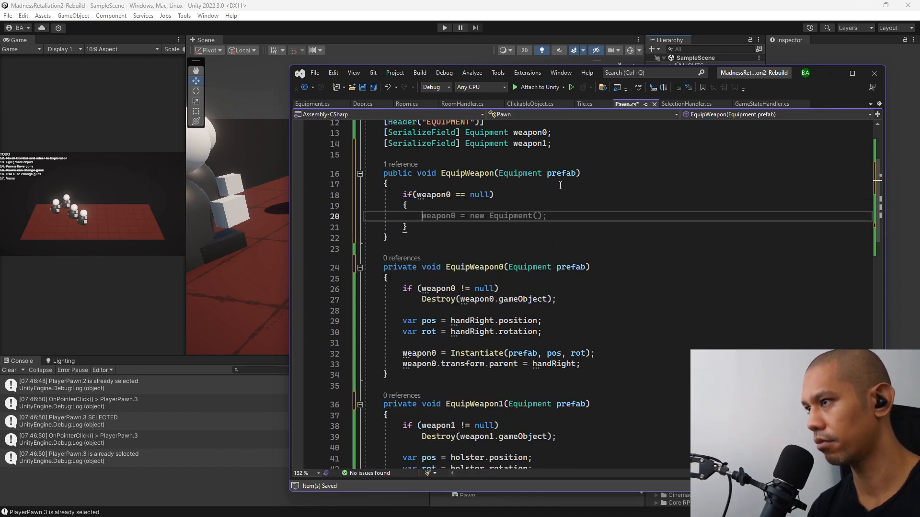
# Inside the weapon0 null check, call EquipWeapon0(prefab) and add a return statement on the line below.
pyautogui.write('eq')
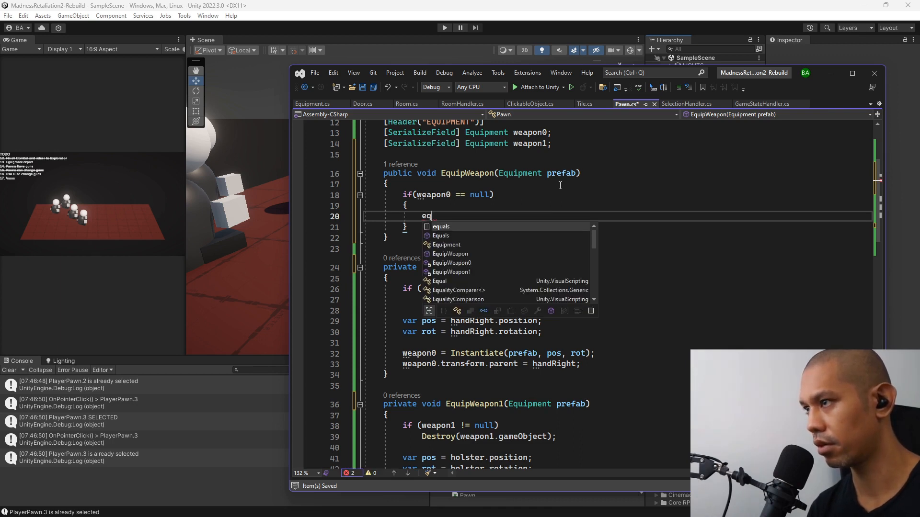
pyautogui.press('Down')
pyautogui.press('Down')
pyautogui.press('Down')
pyautogui.press('Down')
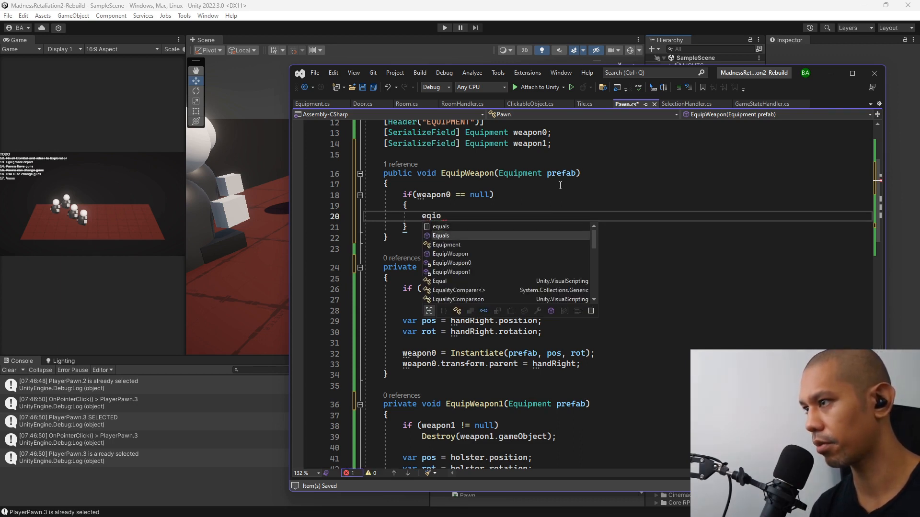
pyautogui.press('Tab')
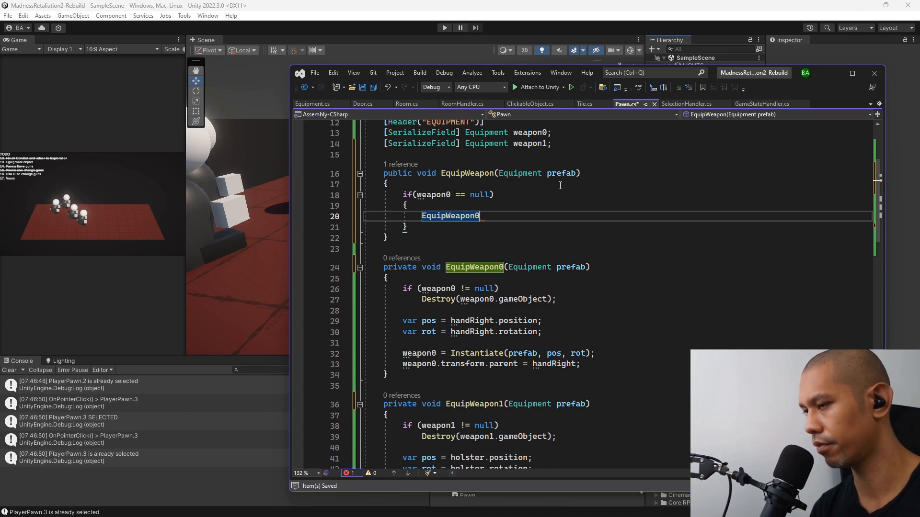
pyautogui.write('(prefab')
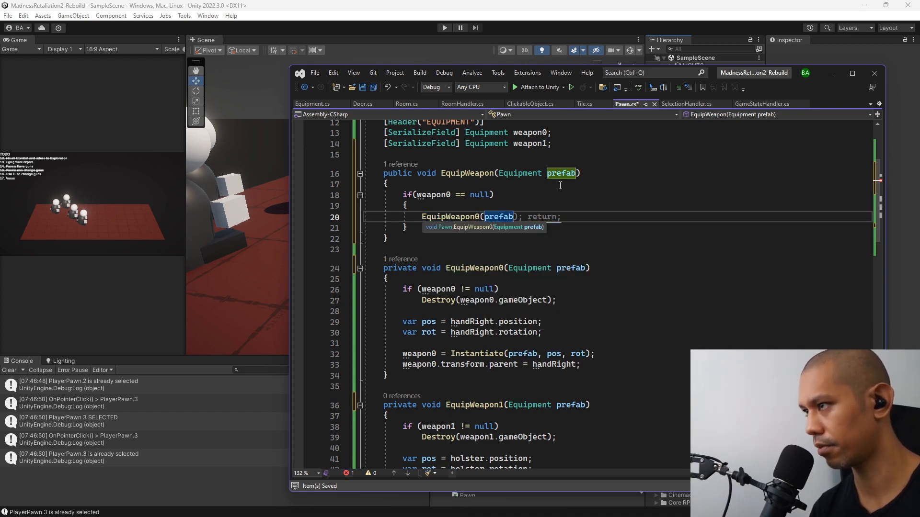
pyautogui.write(');')
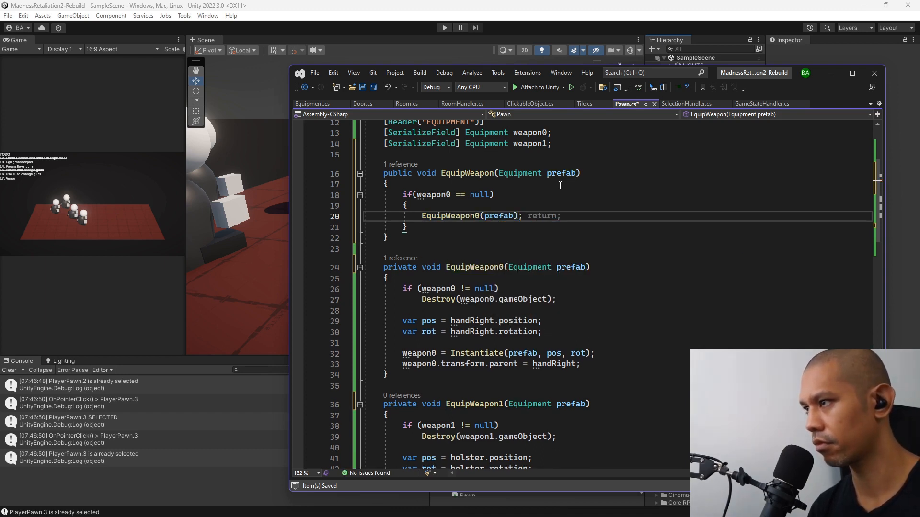
pyautogui.press('Tab')
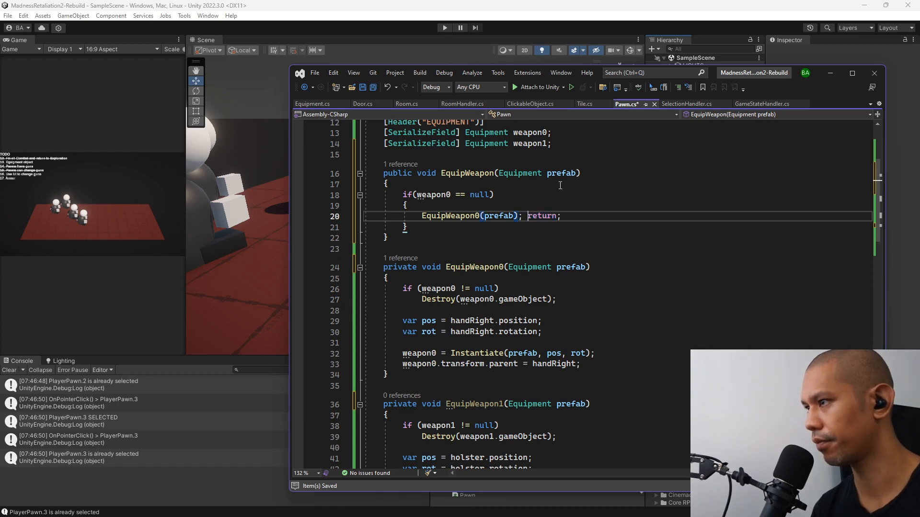
pyautogui.press('Return')
# Below the weapon0 check, add an if(weapon1 == null) block that calls EquipWeapon1(prefab) and returns.
pyautogui.press('Down')
pyautogui.press('Return')
pyautogui.press('Return')
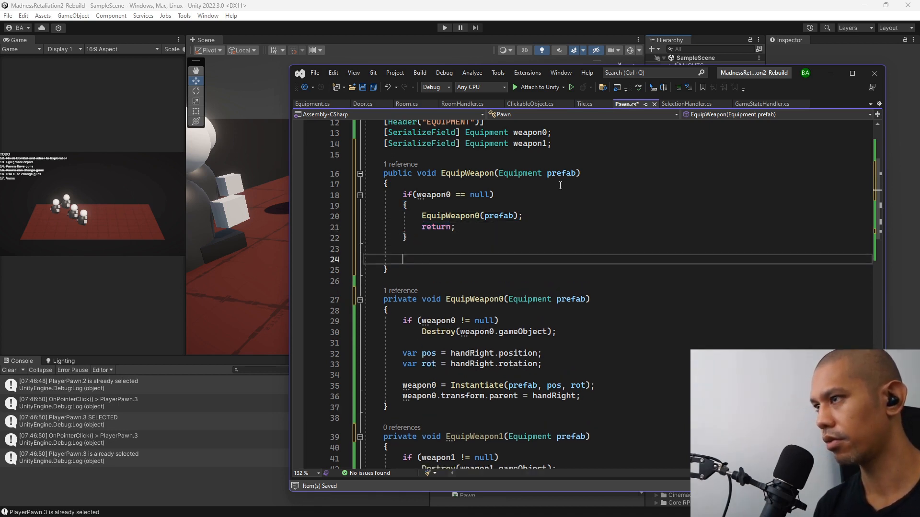
pyautogui.write('if')
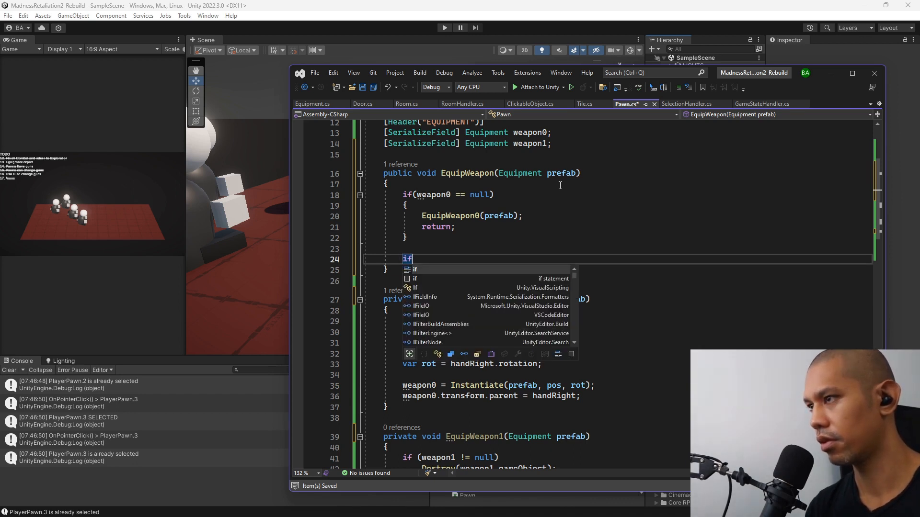
pyautogui.press('Escape')
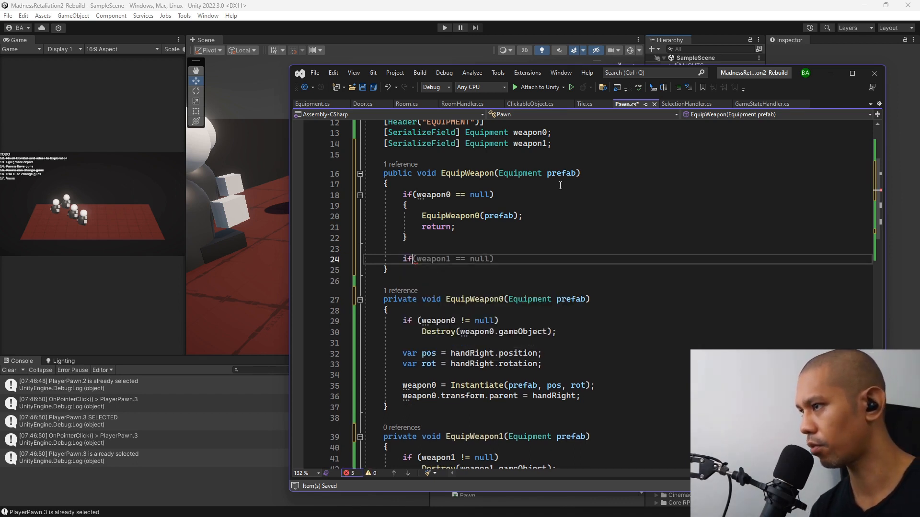
pyautogui.press('Tab')
pyautogui.press('Return')
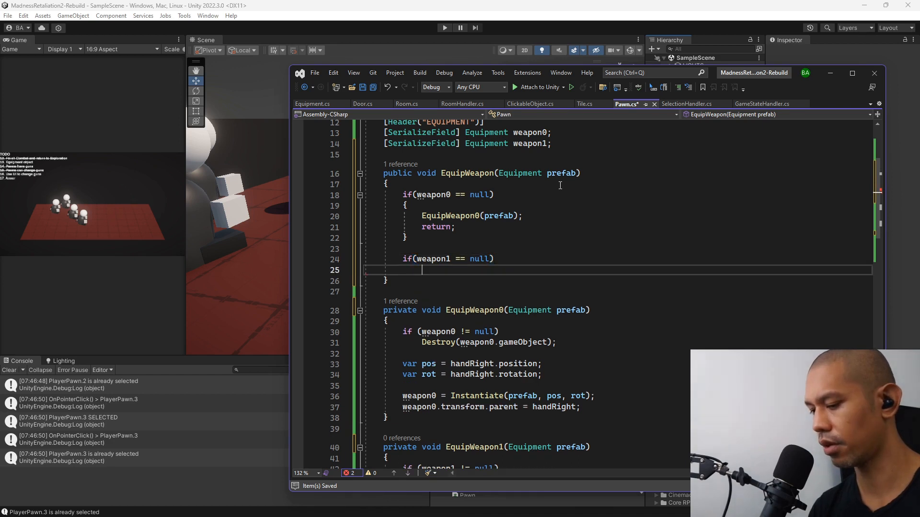
pyautogui.write('{')
pyautogui.press('Return')
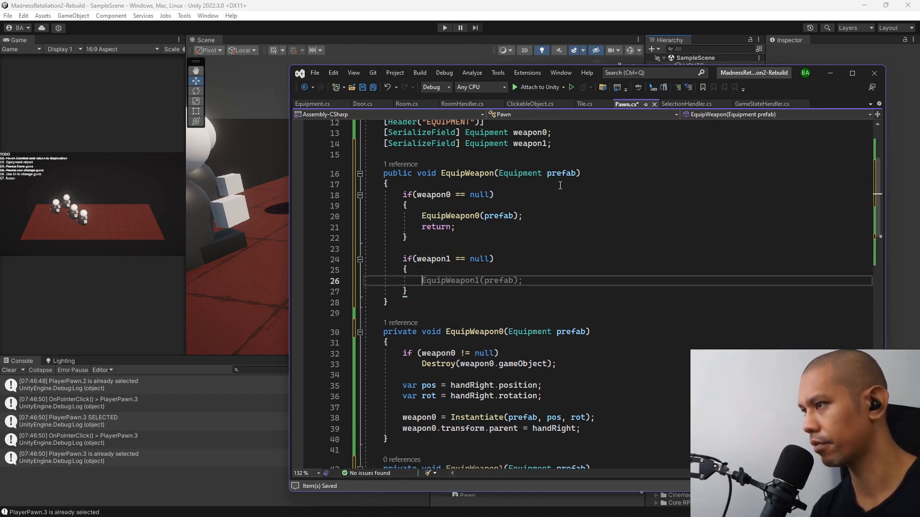
pyautogui.press('Tab')
pyautogui.press('Return')
pyautogui.write('return;')
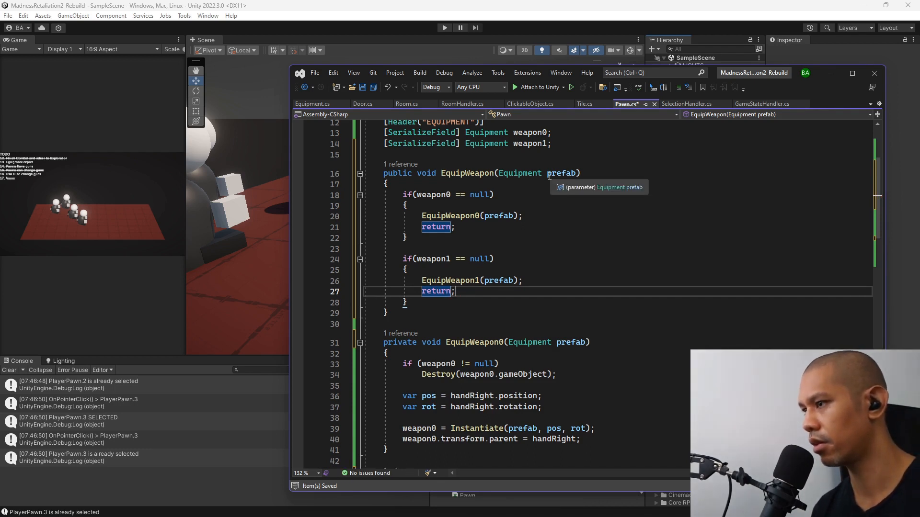
# Add an empty Debug.Log() call at the end of EquipWeapon, after the weapon1 check.
pyautogui.press('Down')
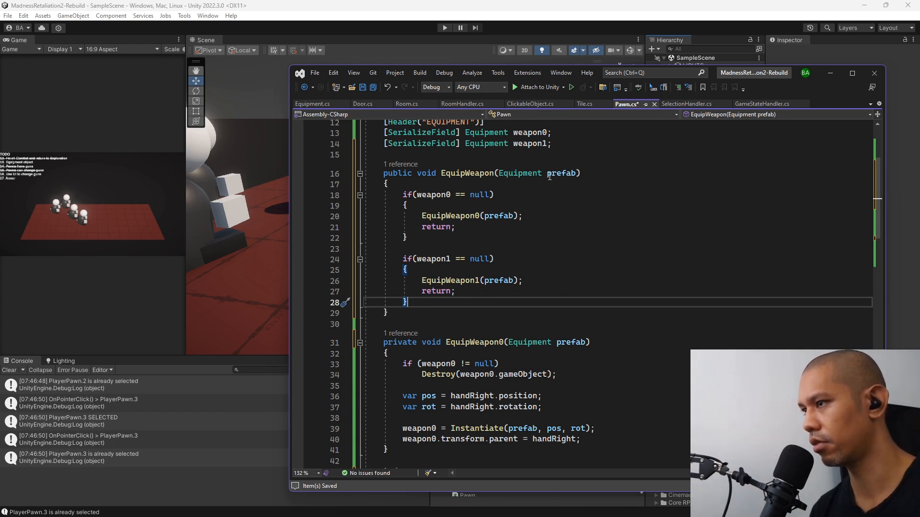
pyautogui.press('Return')
pyautogui.press('Return')
pyautogui.write('Debug')
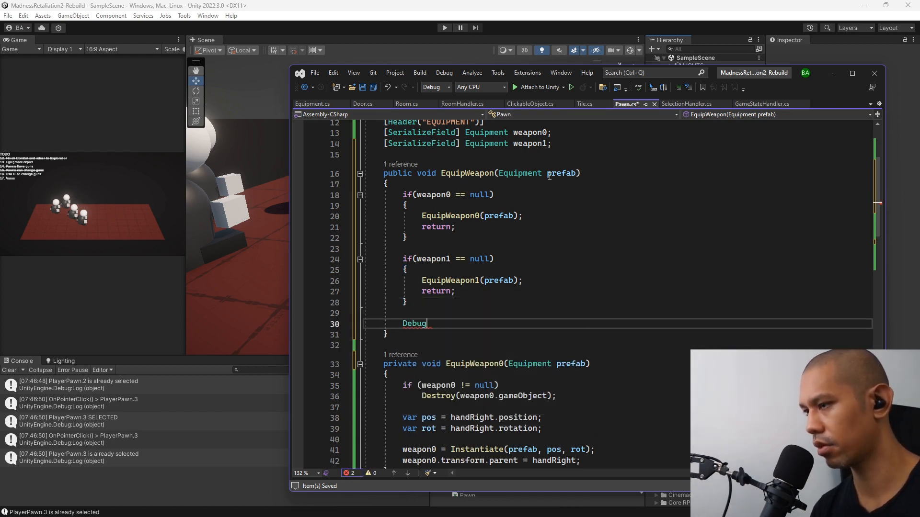
pyautogui.write('.Log')
pyautogui.press('Escape')
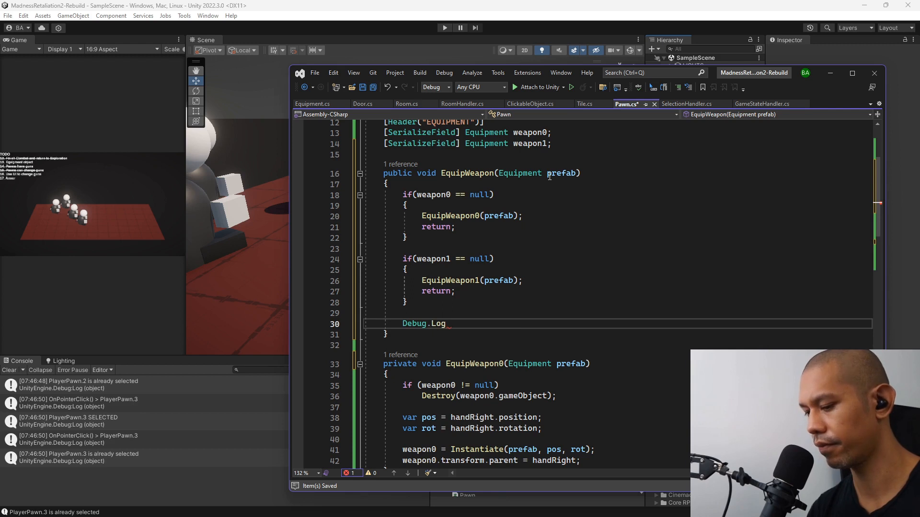
pyautogui.write('();')
pyautogui.press('Left')
pyautogui.press('Left')
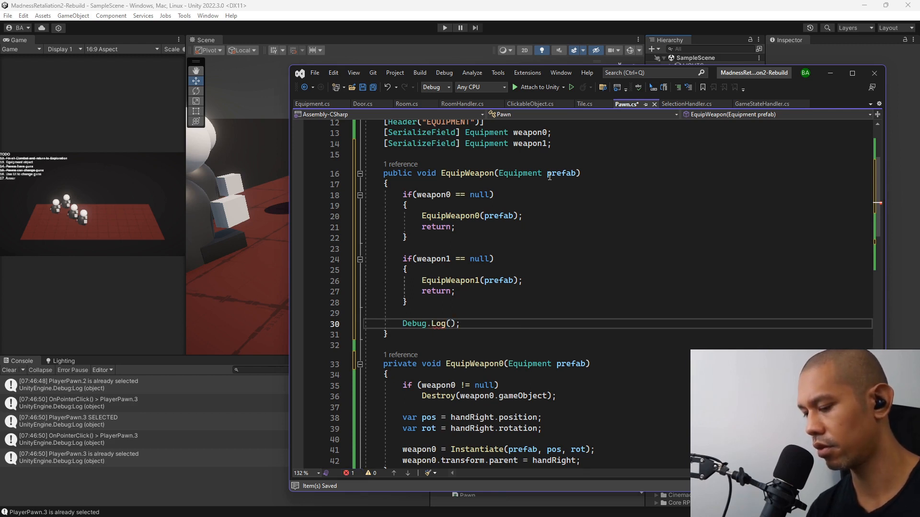
pyautogui.write('"HAND')
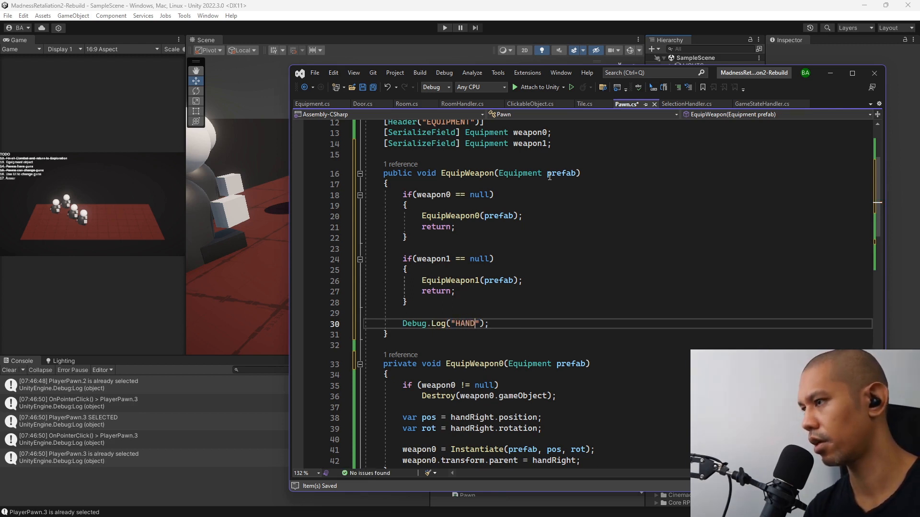
pyautogui.write('S')
pyautogui.press('BackSpace')
pyautogui.press('BackSpace')
pyautogui.press('BackSpace')
pyautogui.press('BackSpace')
pyautogui.press('BackSpace')
pyautogui.press('BackSpace')
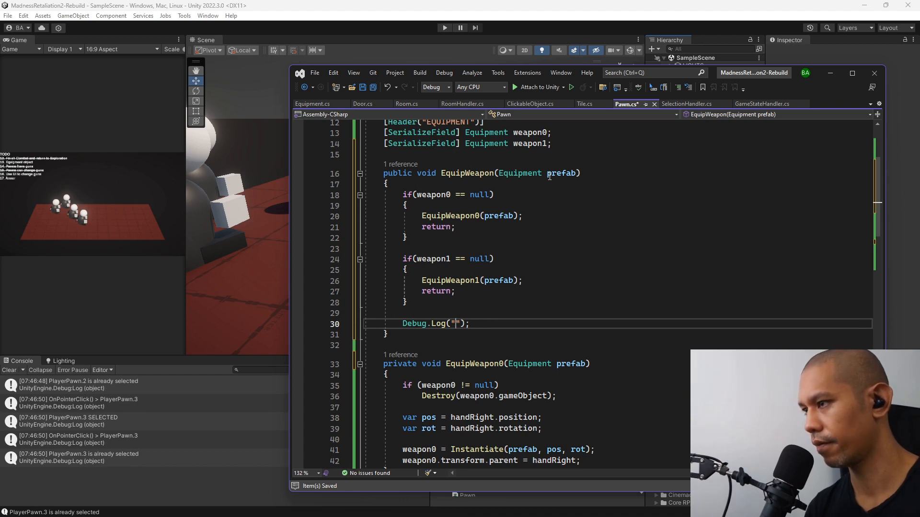
# Set the Debug.Log message in EquipWeapon to "Can't equip. Both slots occupied".
pyautogui.write("Can't")
pyautogui.write('equip. Both')
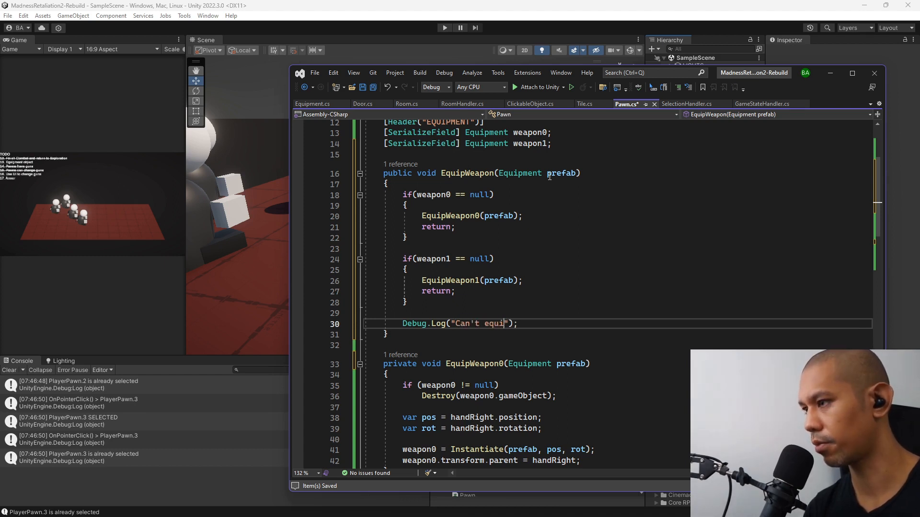
pyautogui.write(' slots ')
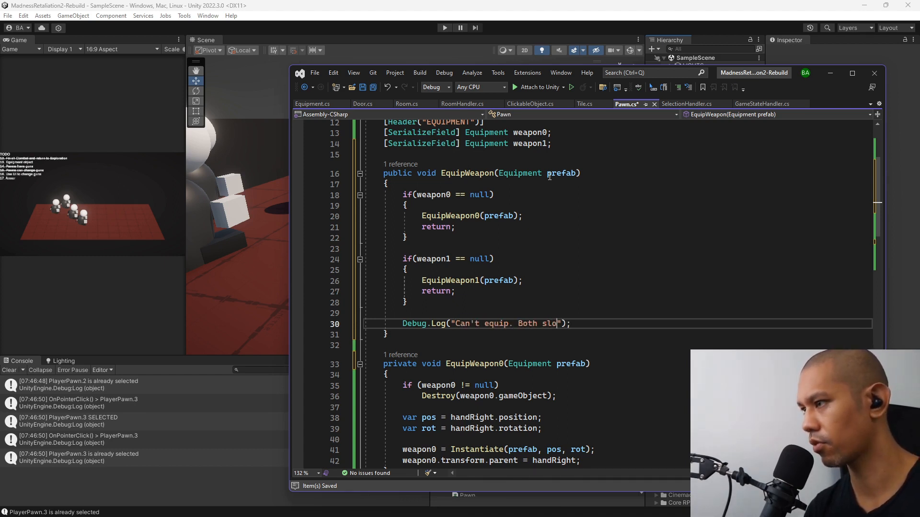
pyautogui.write('occupied')
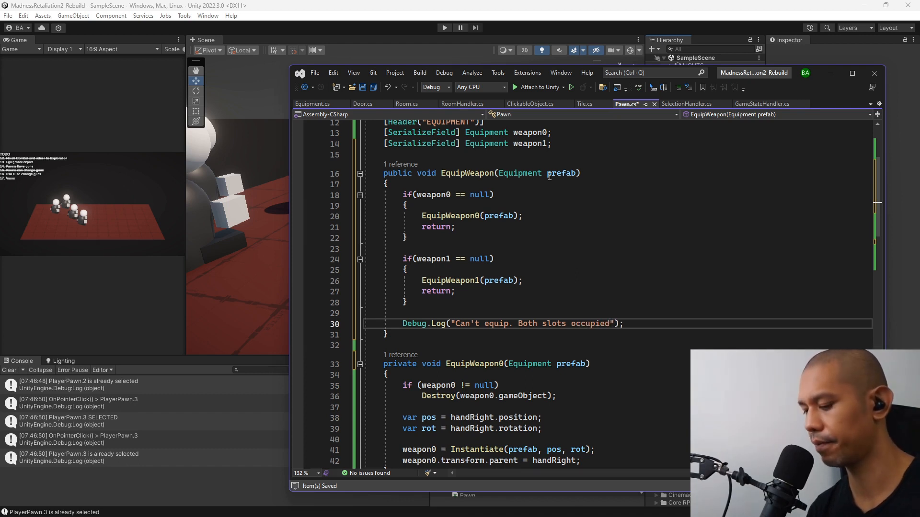
pyautogui.write('.')
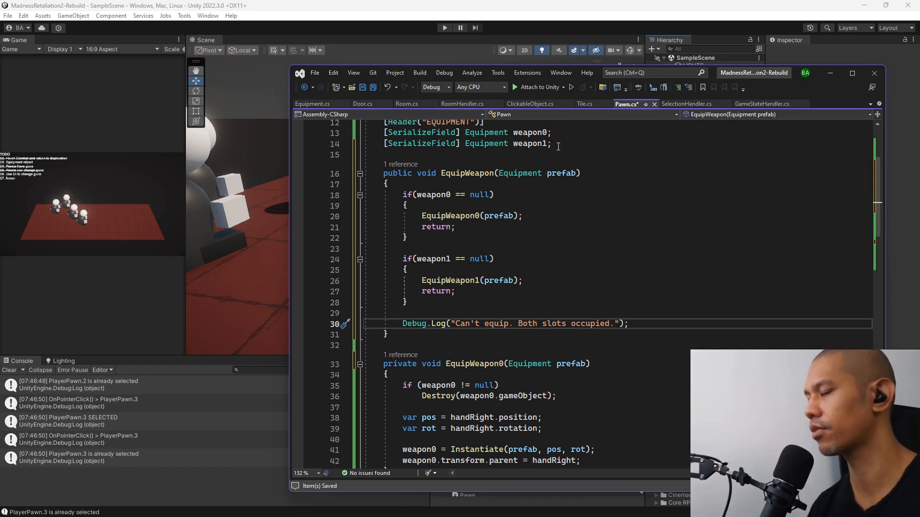
# End the Debug.Log message with a period, and in Unity set both equip buttons' On Click function to SelectionHandler.EquipWeapon.
pyautogui.hotkey('alt', 'Tab')
pyautogui.click(850, 284)
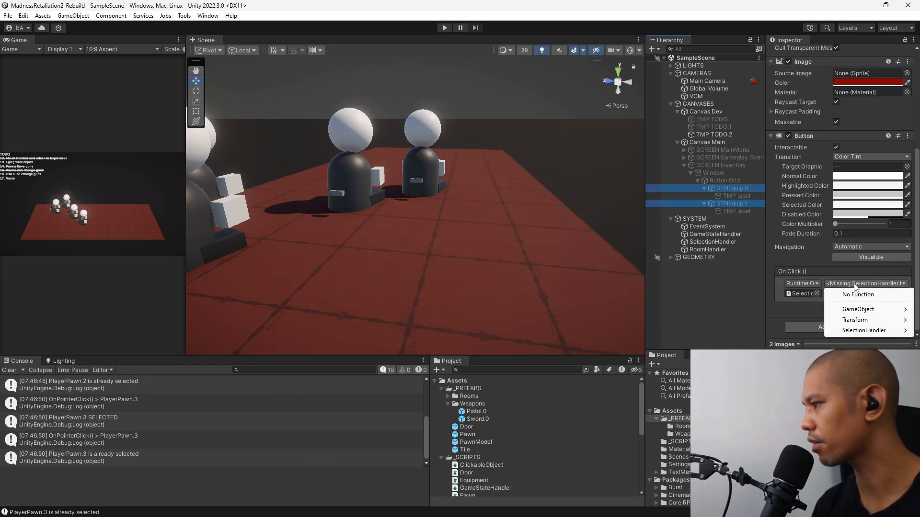
pyautogui.moveTo(863, 331)
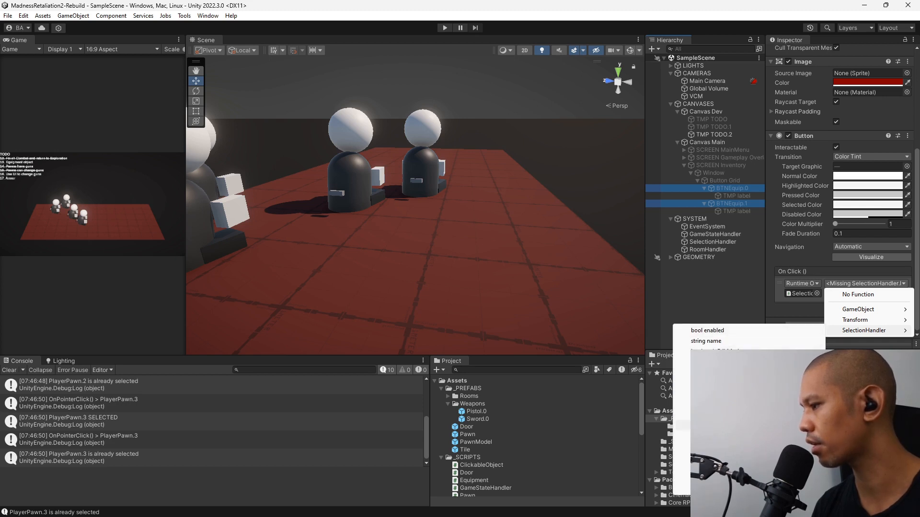
pyautogui.click(767, 415)
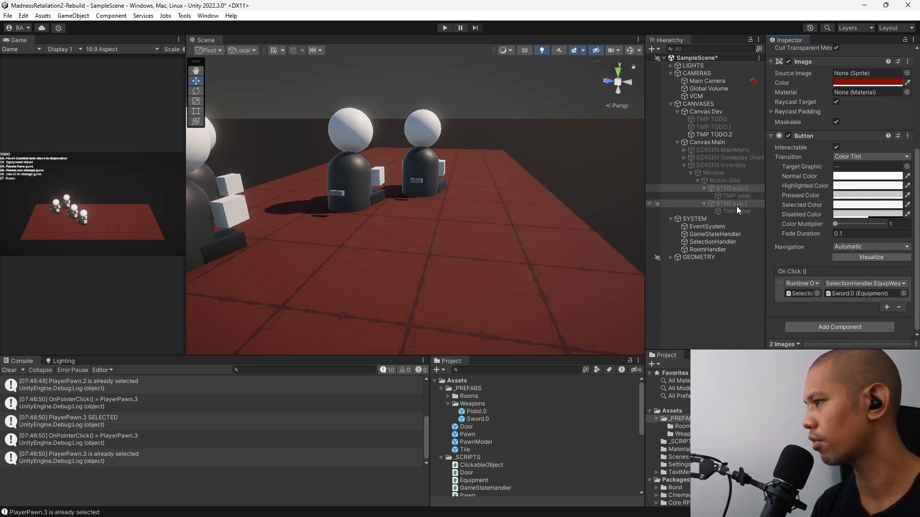
pyautogui.click(751, 204)
pyautogui.click(753, 190)
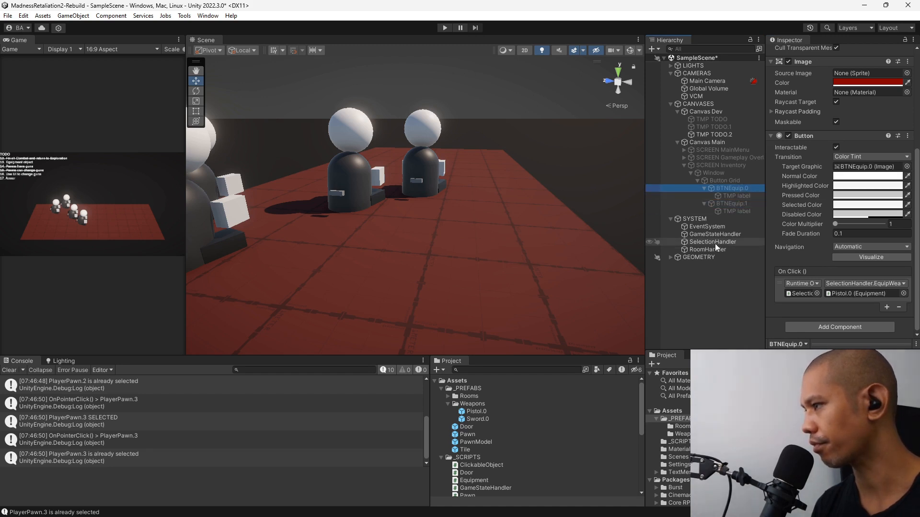
# Widen the Game view and start a new game in Play mode.
pyautogui.moveTo(185, 163); pyautogui.dragTo(556, 187)
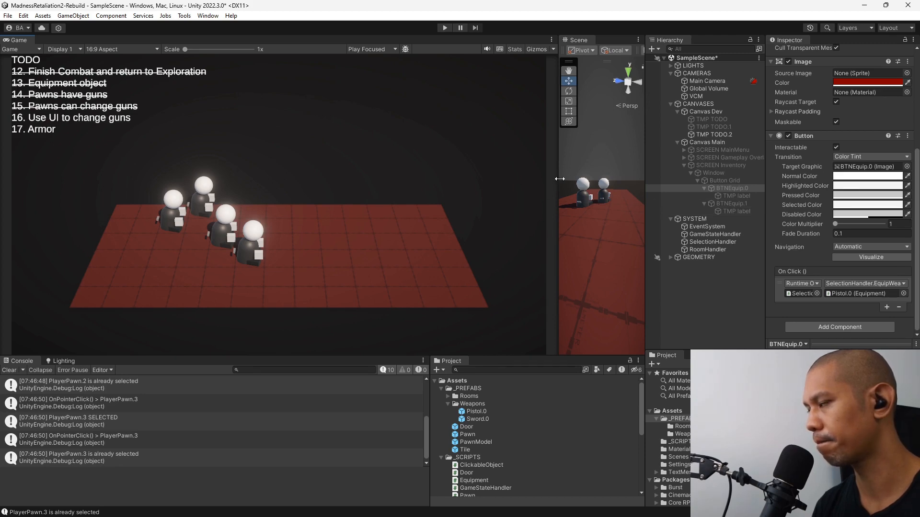
pyautogui.hotkey('alt', 'Tab')
pyautogui.hotkey('alt', 'Tab')
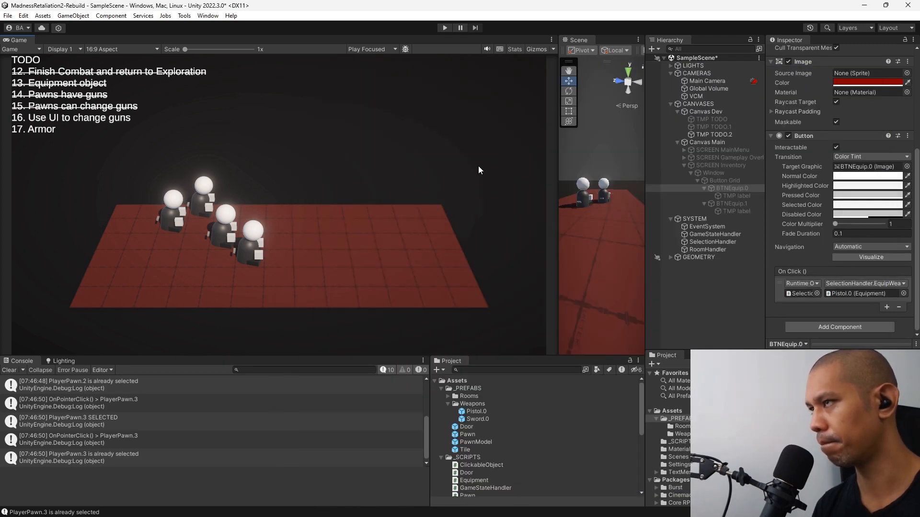
pyautogui.hotkey('ctrl', 'p')
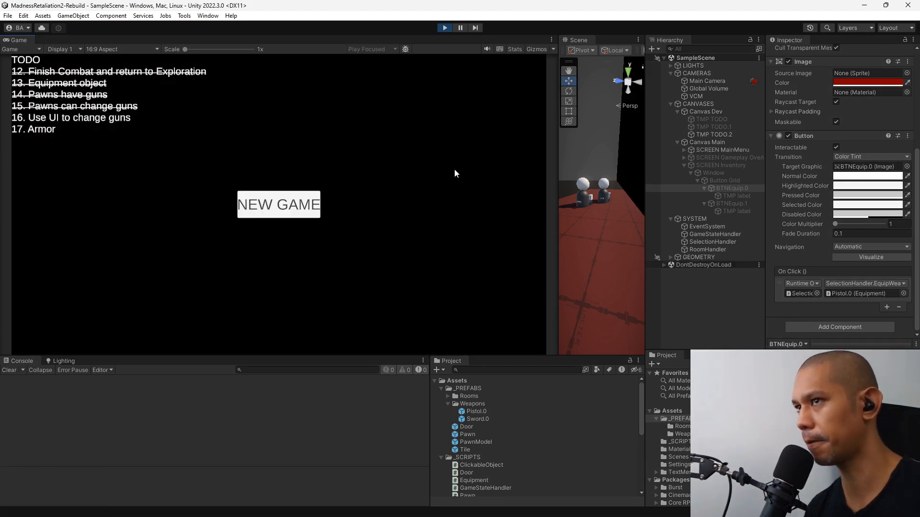
pyautogui.click(304, 194)
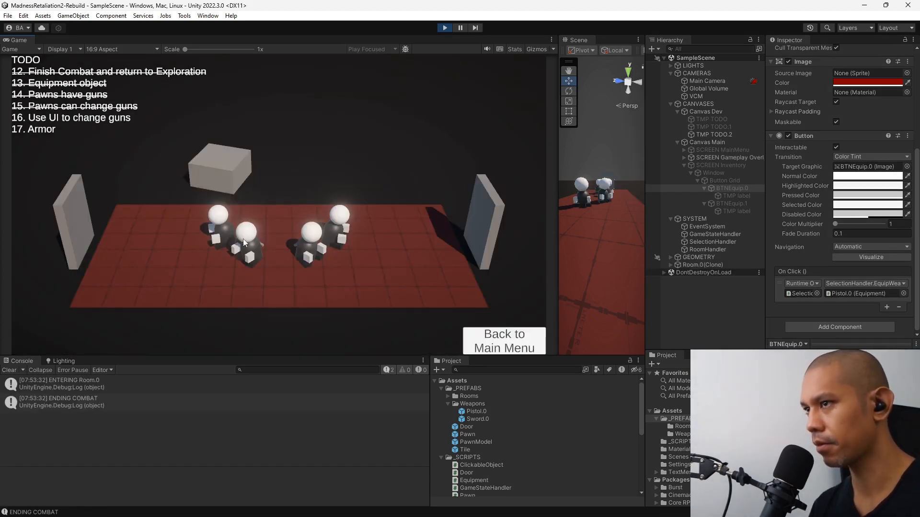
# Test PlayerPawn.2's slots from its inventory by equipping a sword and trying to equip a further pistol and sword.
pyautogui.click(312, 247)
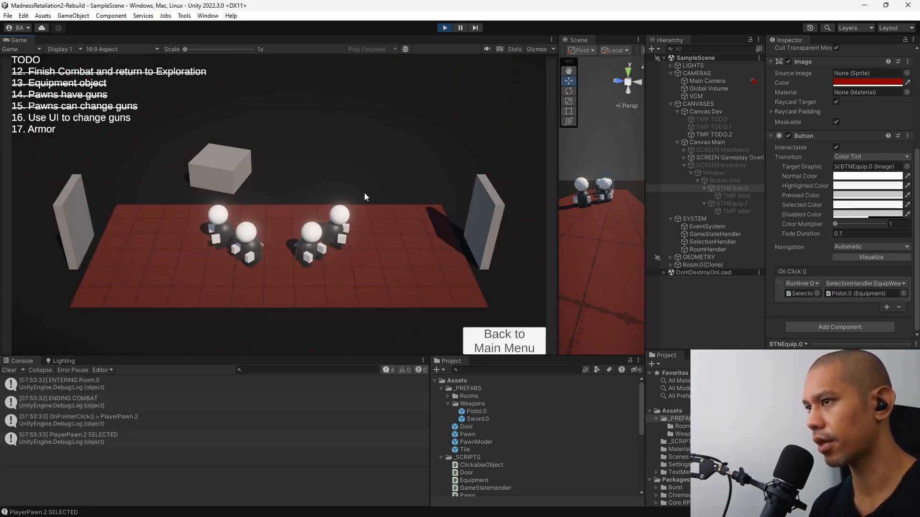
pyautogui.click(319, 253)
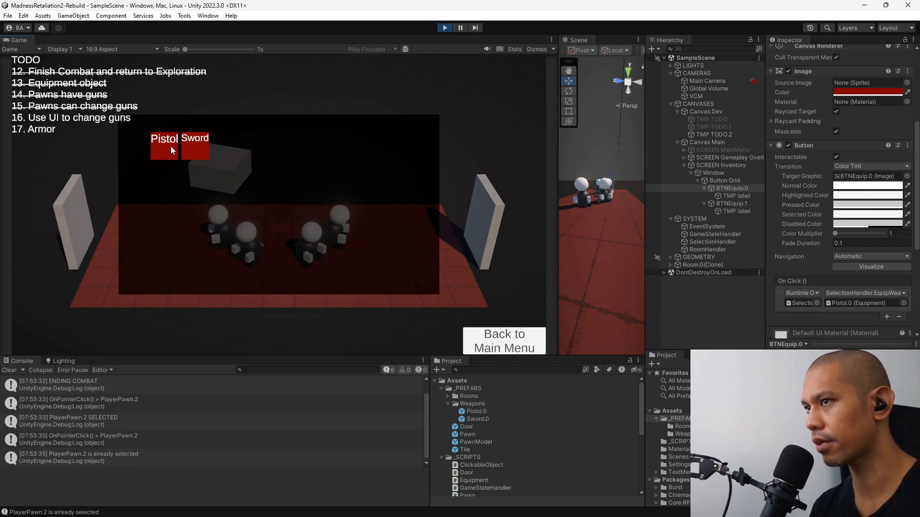
pyautogui.click(198, 144)
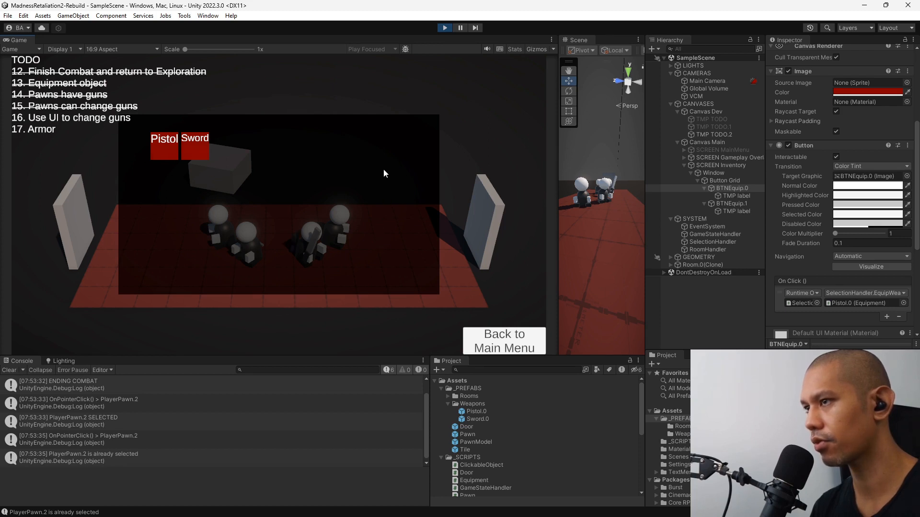
pyautogui.click(161, 149)
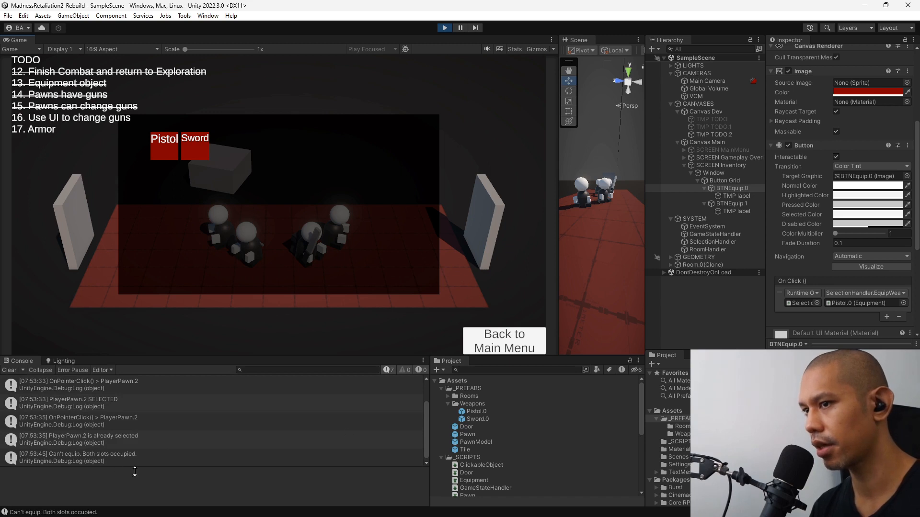
pyautogui.click(197, 144)
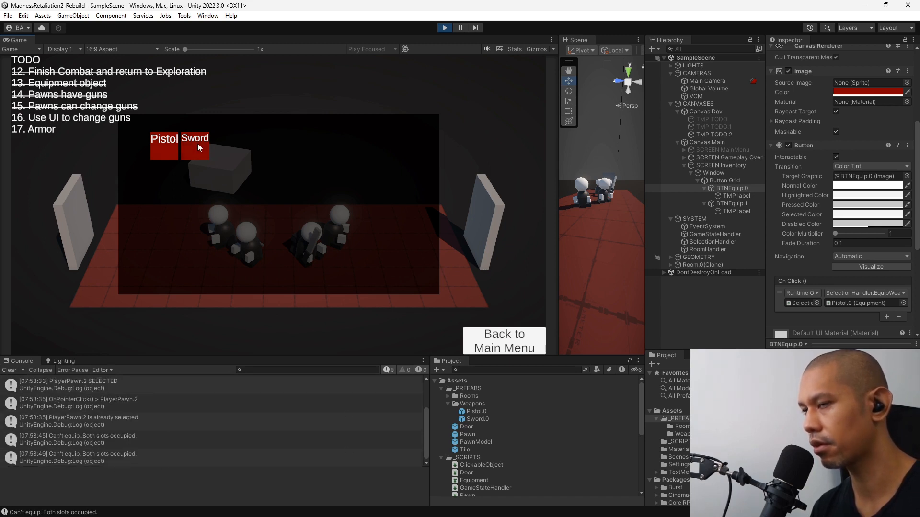
pyautogui.click(452, 193)
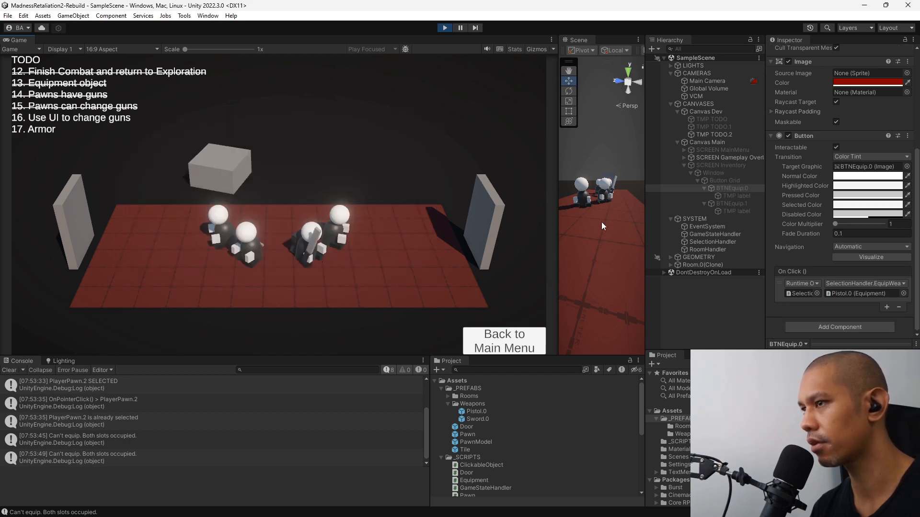
# Open PlayerPawn.1's inventory in the running game, equip a sword and close the inventory.
pyautogui.click(246, 252)
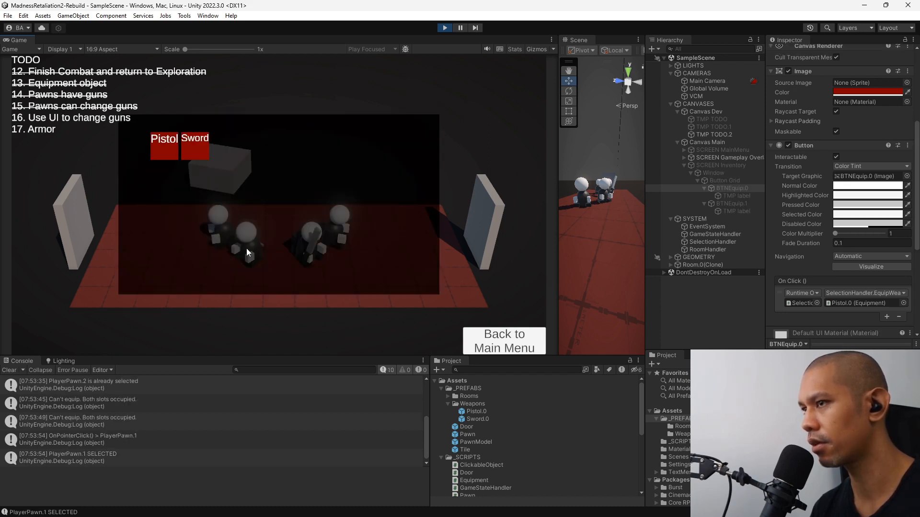
pyautogui.click(246, 248)
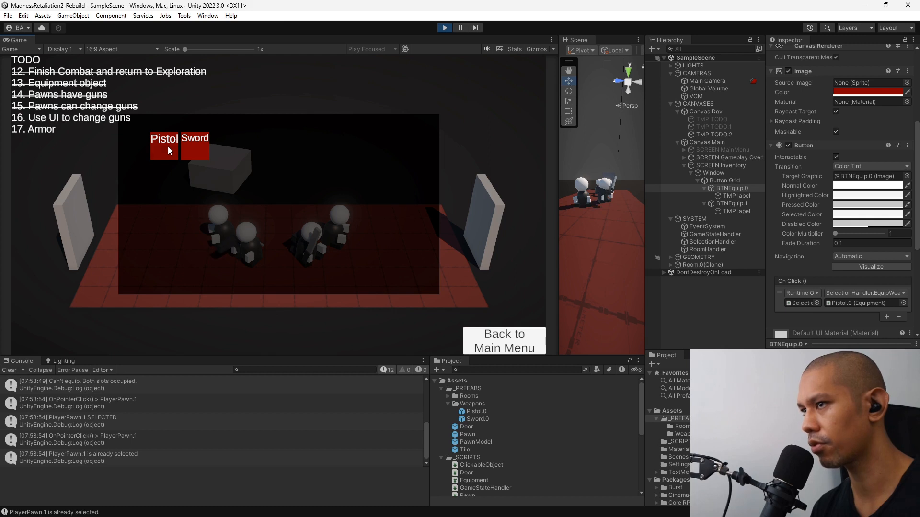
pyautogui.click(193, 151)
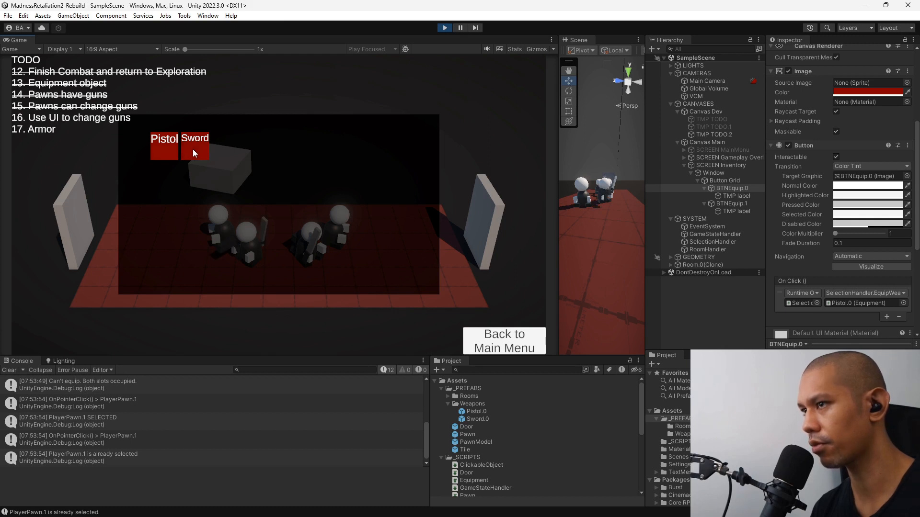
pyautogui.click(500, 255)
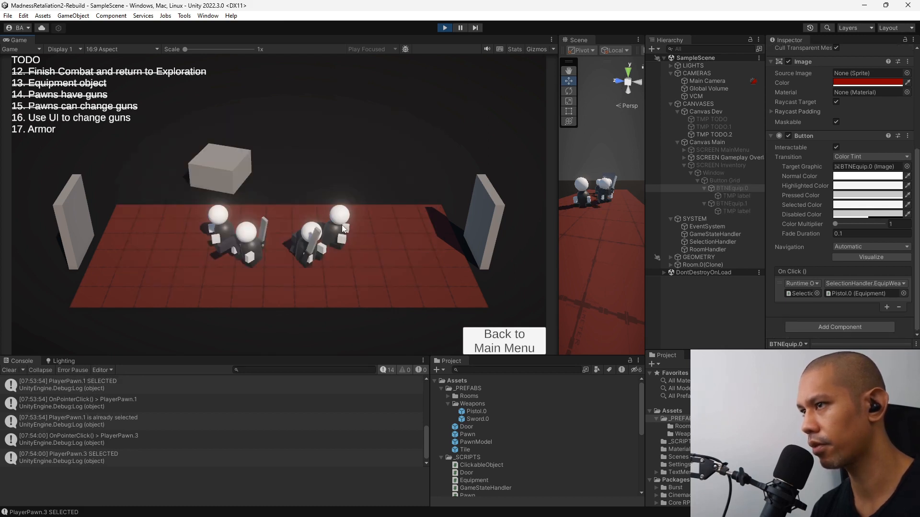
# Equip a pistol on PlayerPawn.3 and on PlayerPawn.0 through their inventories, and exit Play mode.
pyautogui.doubleClick(343, 225)
pyautogui.click(167, 151)
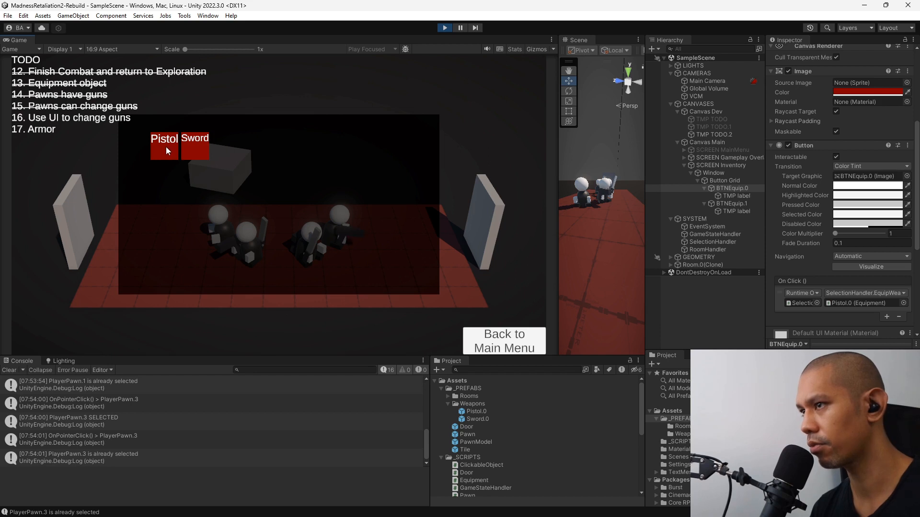
pyautogui.click(466, 194)
pyautogui.doubleClick(216, 213)
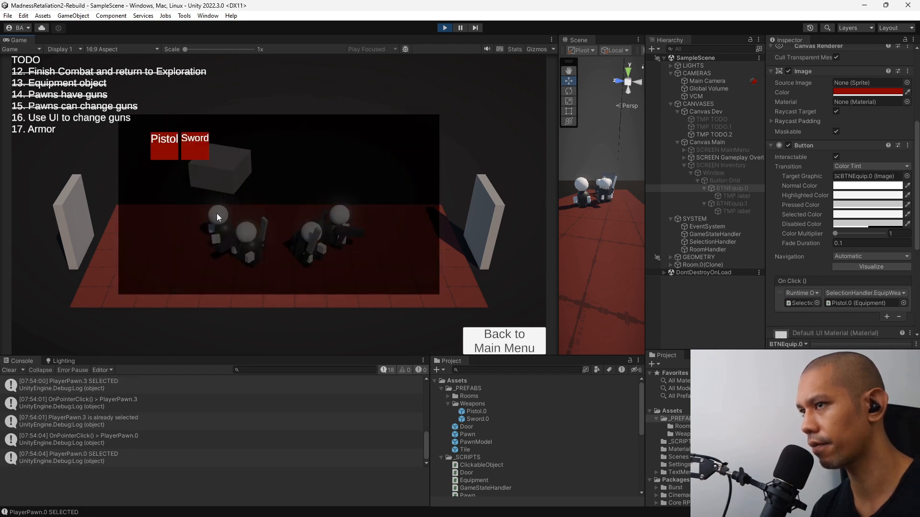
pyautogui.click(167, 152)
pyautogui.click(442, 192)
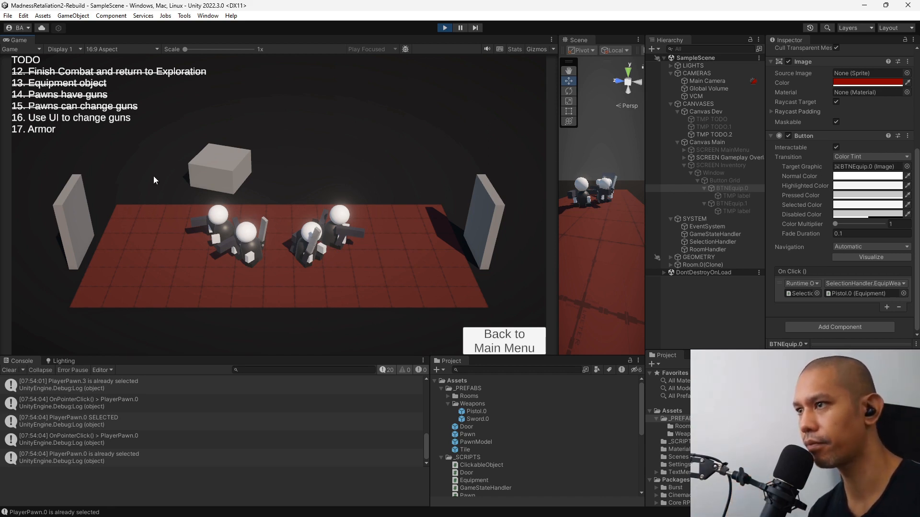
pyautogui.click(447, 28)
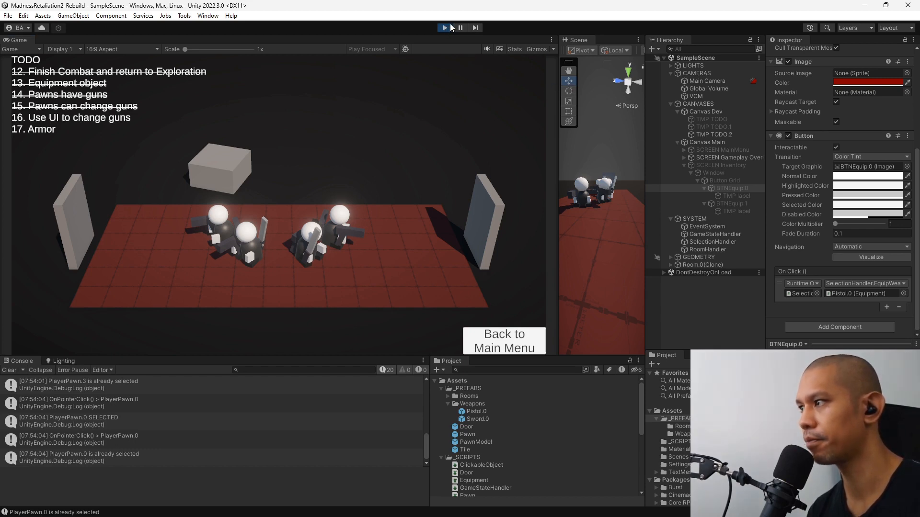
# Replace "Armor" in item 17 of the TMP TODO.2 text with "Use UI to remove weapons".
pyautogui.click(732, 135)
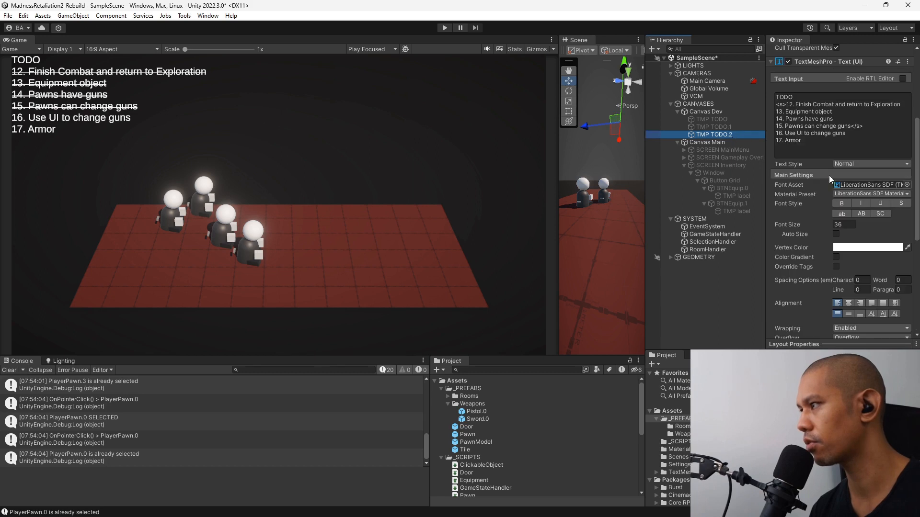
pyautogui.doubleClick(793, 141)
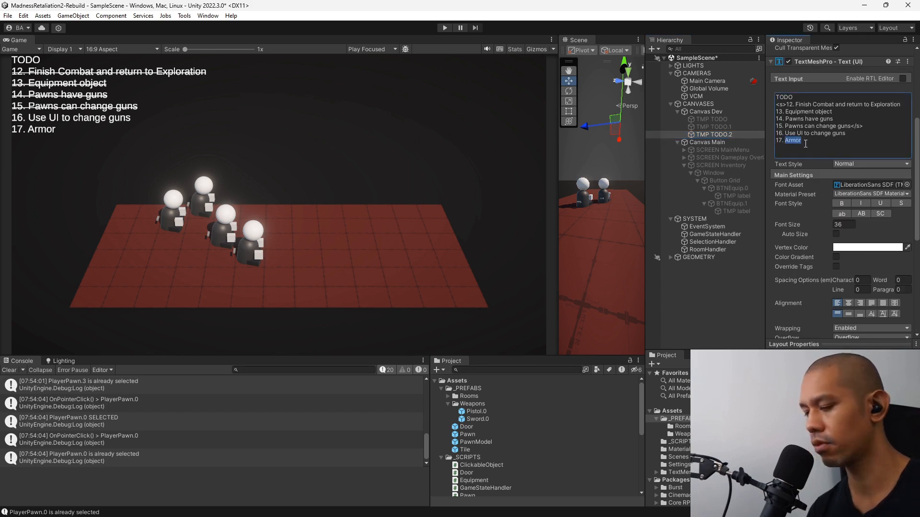
pyautogui.write('Use UI')
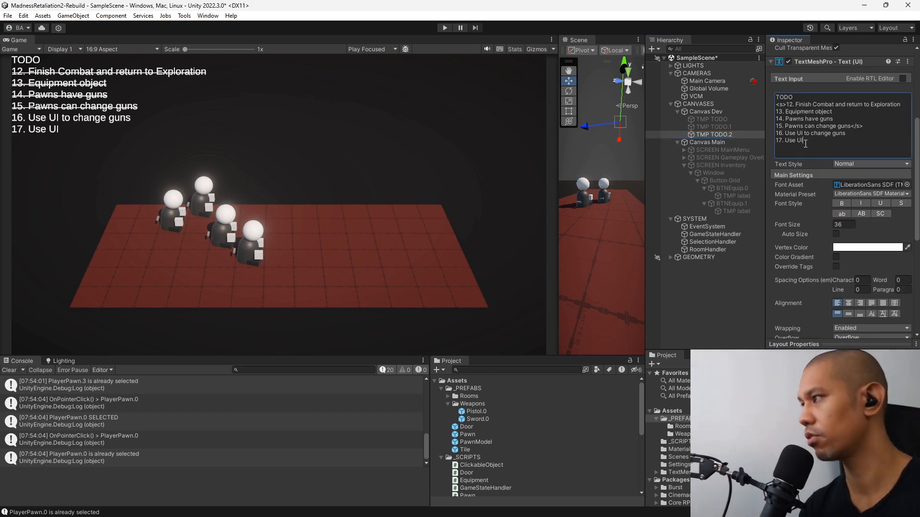
pyautogui.write(' to remove')
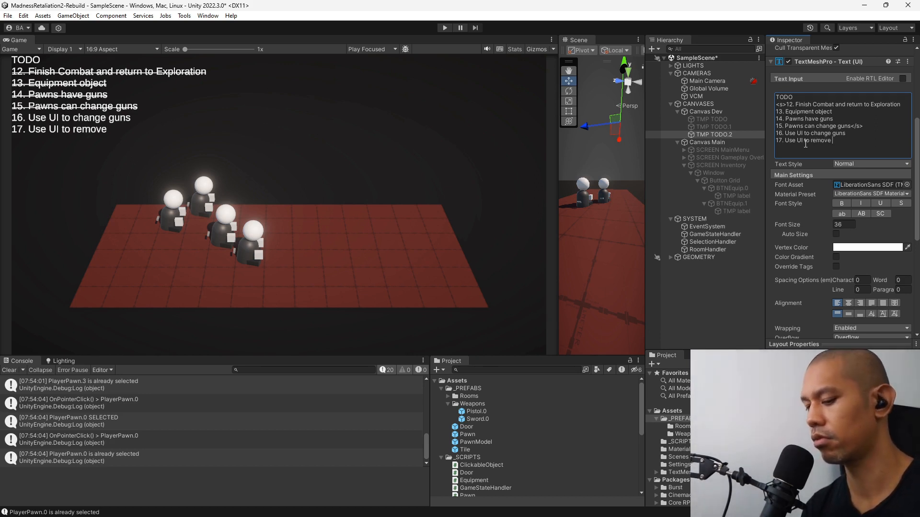
pyautogui.write(' weapons')
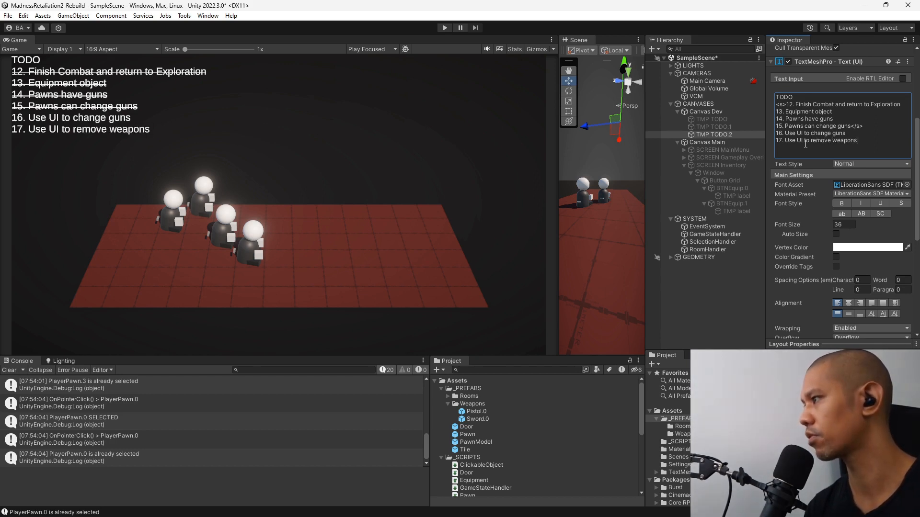
# Replace "guns" with "weapons" in items 14, 15 and 16 of the TODO text.
pyautogui.doubleClick(826, 119)
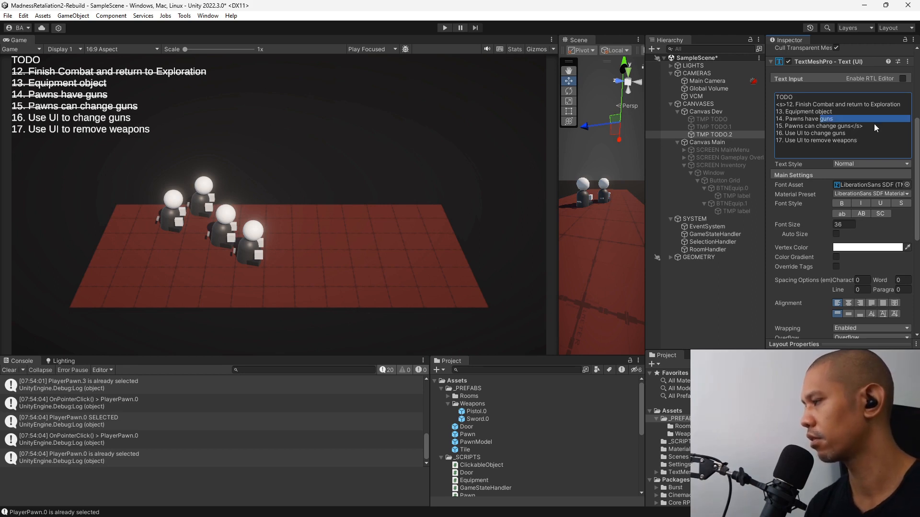
pyautogui.write('weapons')
pyautogui.press('Return')
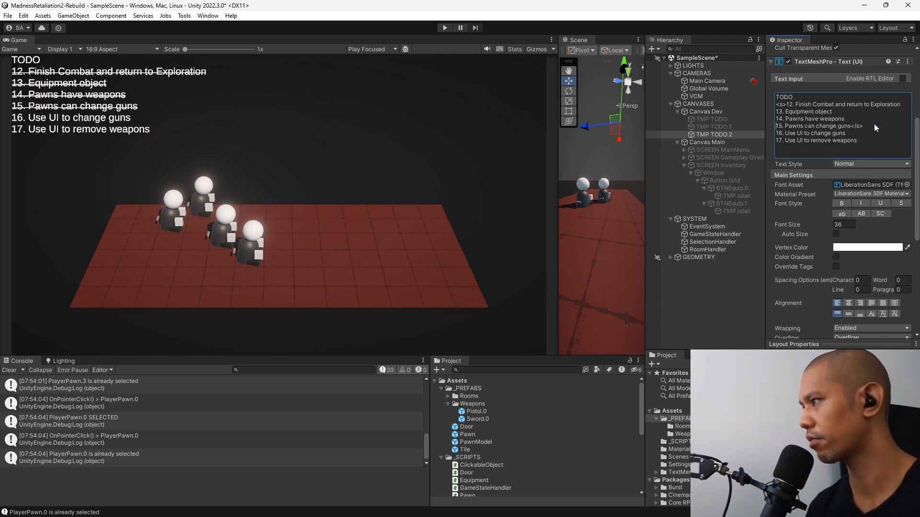
pyautogui.doubleClick(846, 127)
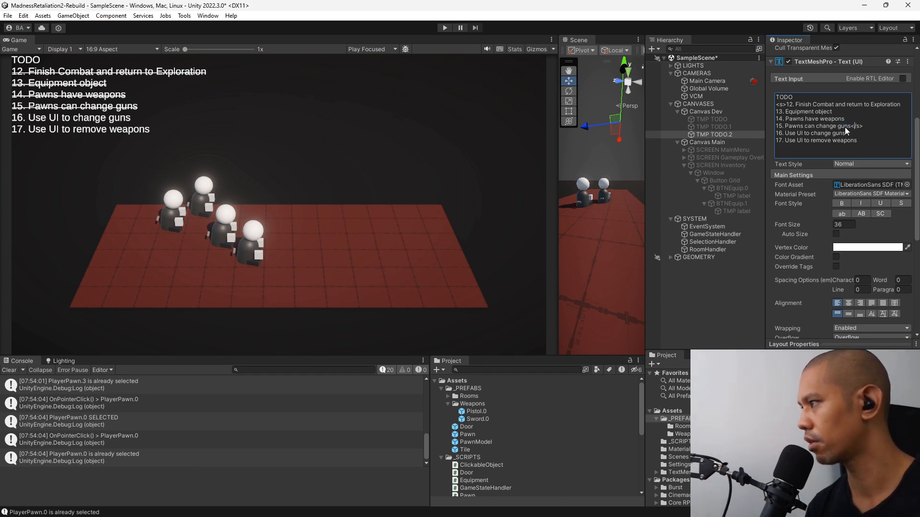
pyautogui.write('weapons')
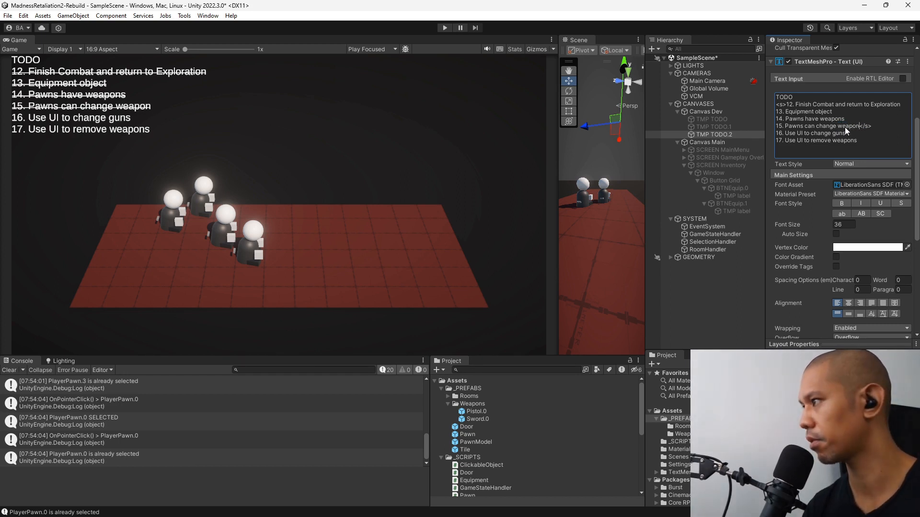
pyautogui.doubleClick(842, 133)
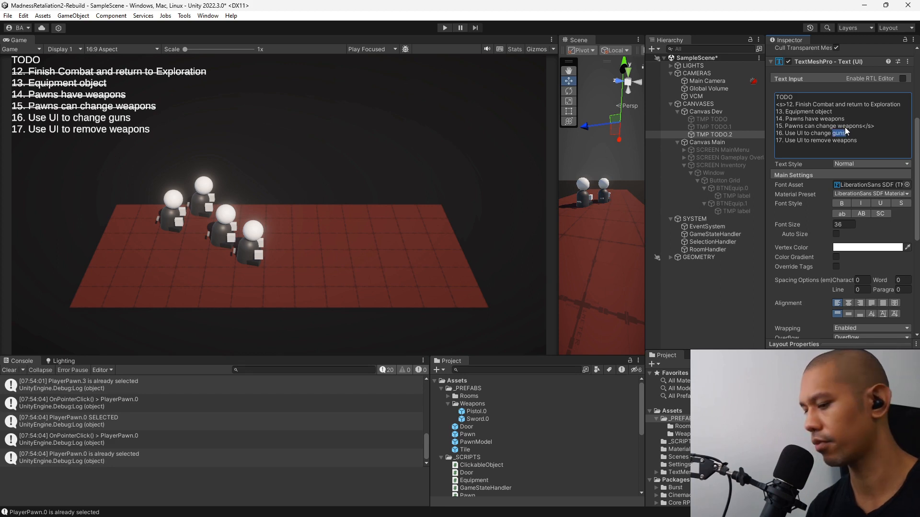
pyautogui.write('weapons')
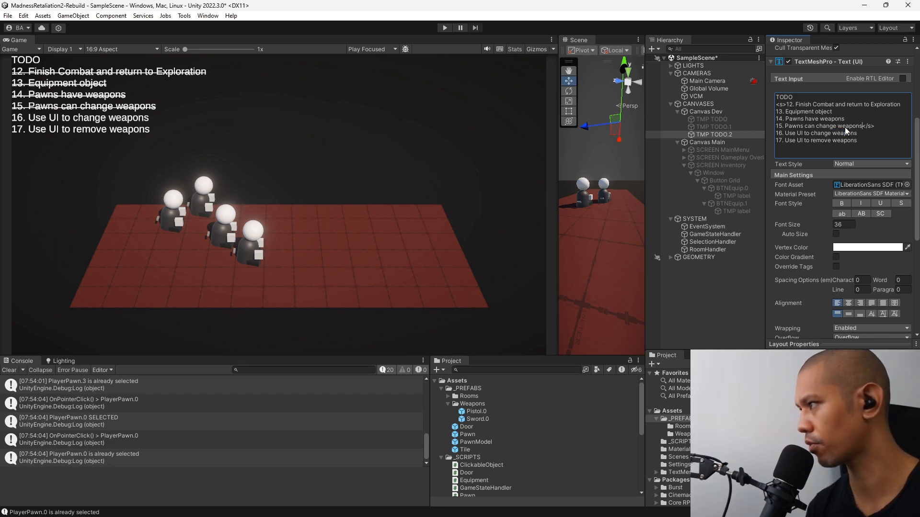
# Move the closing </s> tag from the end of item 15 to the end of item 16 to strike it through.
pyautogui.press('Delete')
pyautogui.press('Delete')
pyautogui.press('Delete')
pyautogui.press('Delete')
pyautogui.write('</s>')
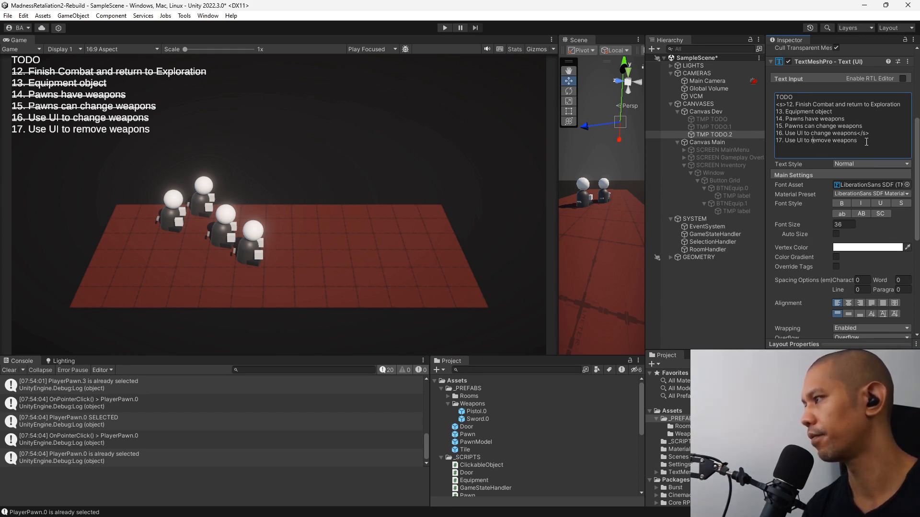
# Shorten item 17 of the TODO text to "Remove weapons".
pyautogui.hotkey('shift', 'Home')
pyautogui.write('R')
pyautogui.press('Left')
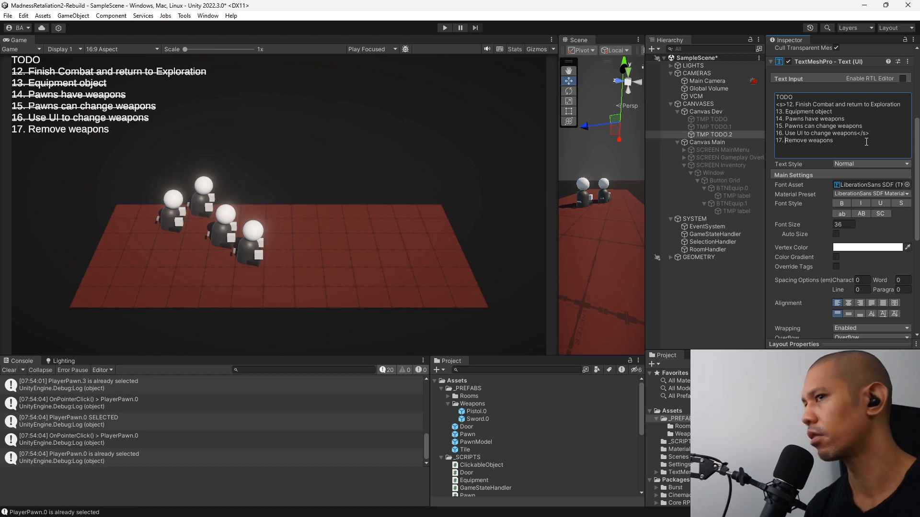
# Switch to Visual Studio and add an empty public void RemoveWeapon0() method below EquipWeapon1 in Pawn.cs.
pyautogui.hotkey('alt', 'Tab')
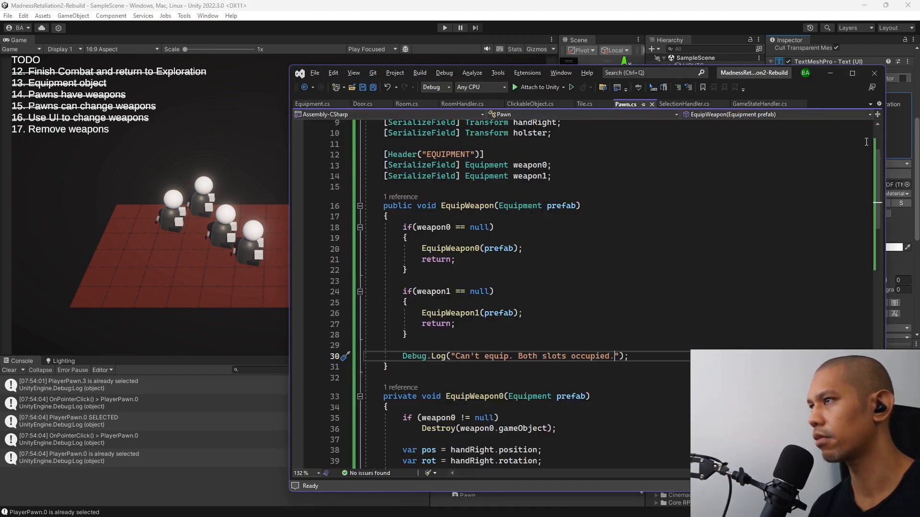
pyautogui.scroll(-12, 641, 246)
pyautogui.click(410, 224)
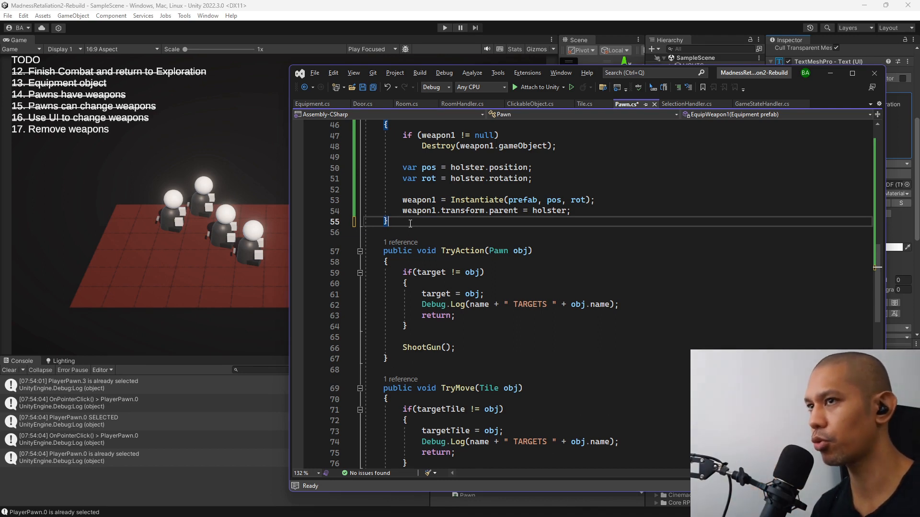
pyautogui.press('Return')
pyautogui.press('Return')
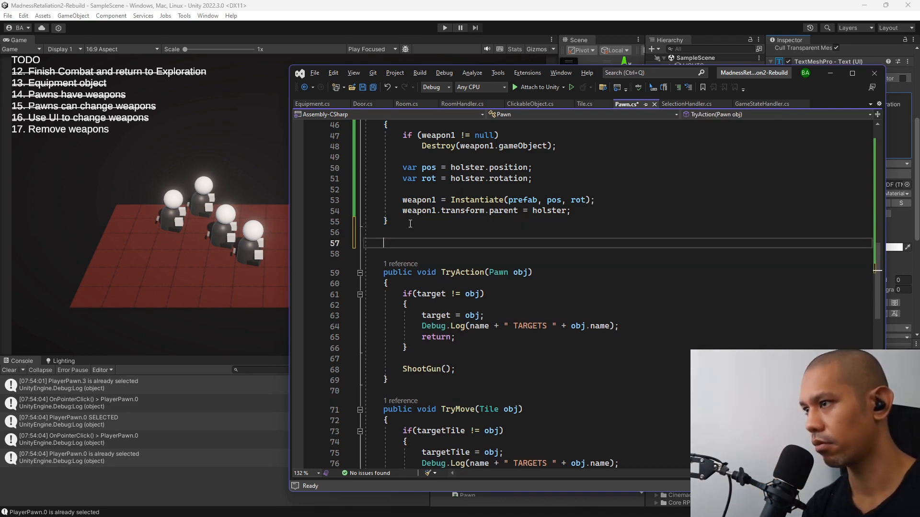
pyautogui.write('publi')
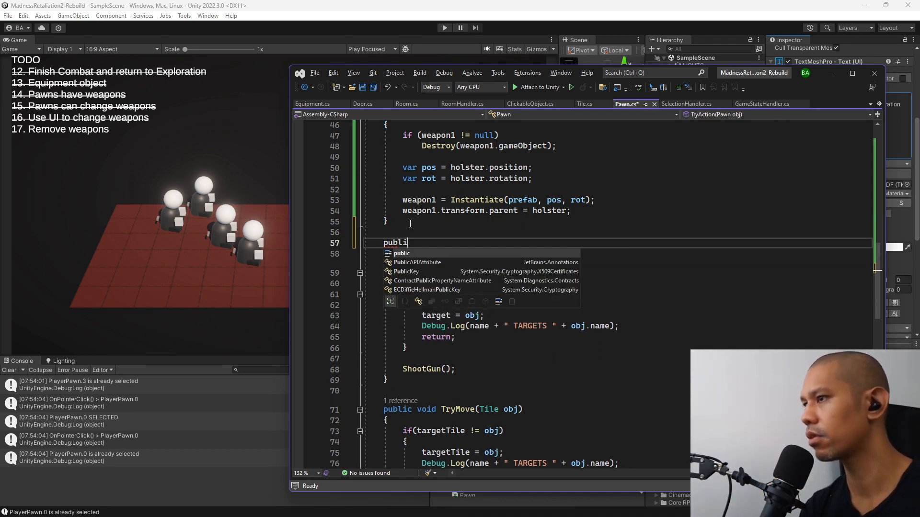
pyautogui.write('c void')
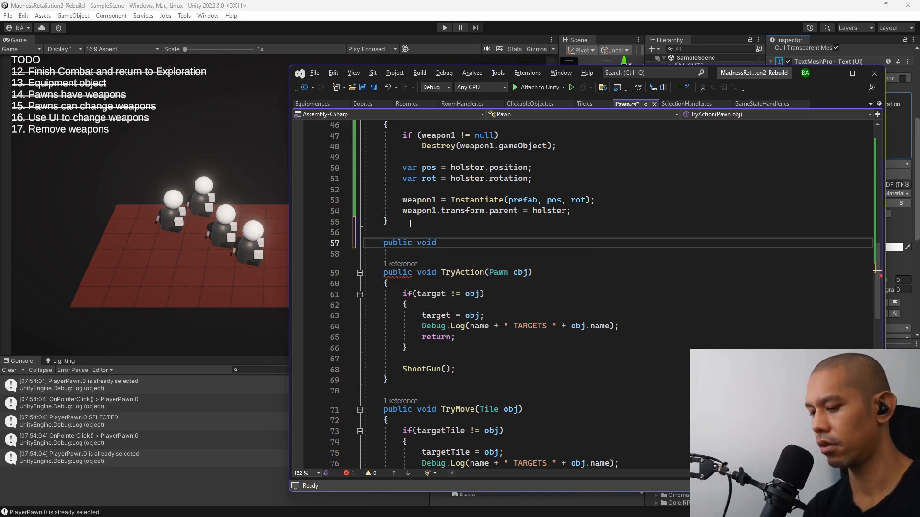
pyautogui.scroll(5, 410, 224)
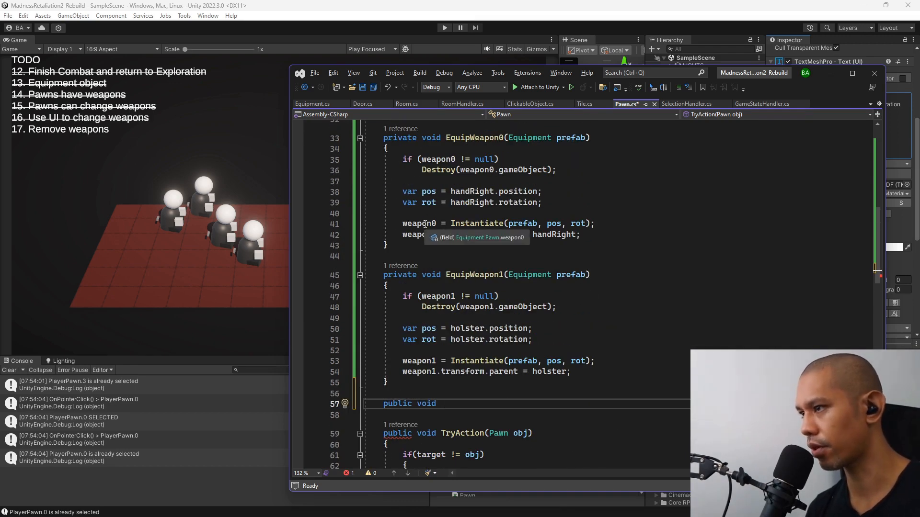
pyautogui.scroll(-4, 425, 224)
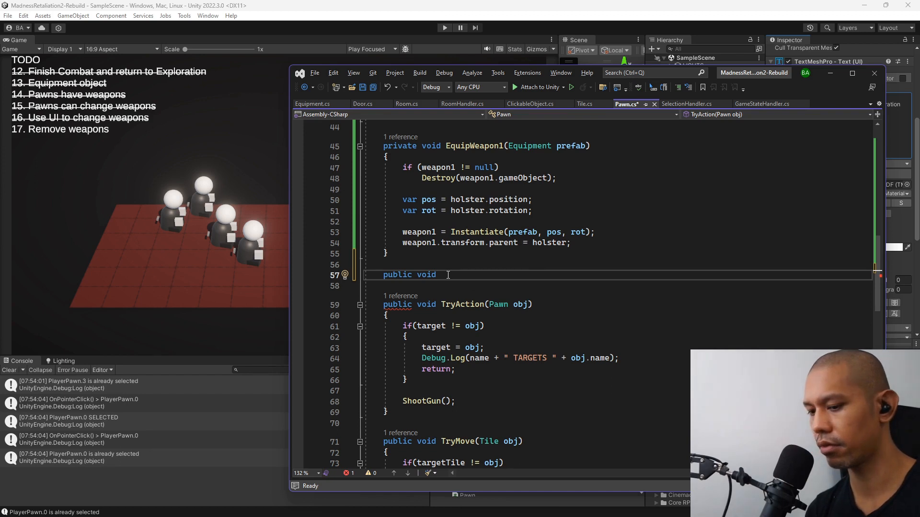
pyautogui.write('Remove')
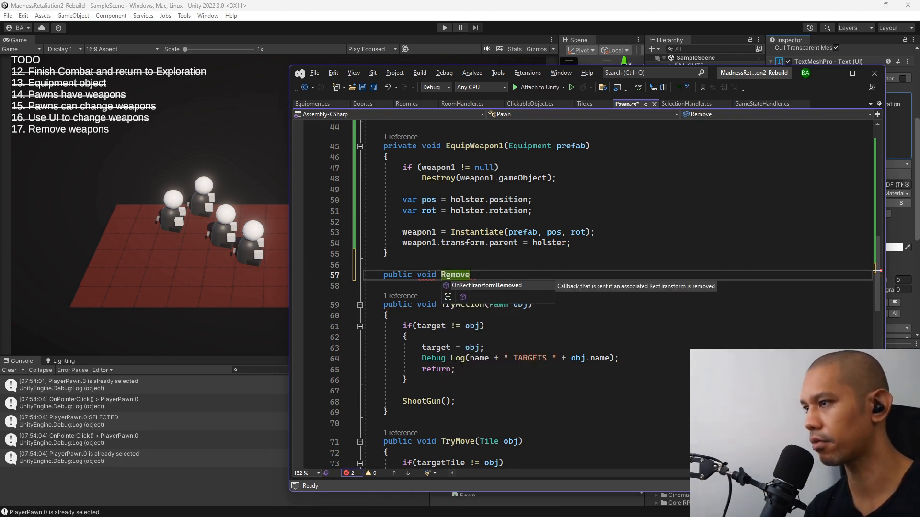
pyautogui.write('Weapon0')
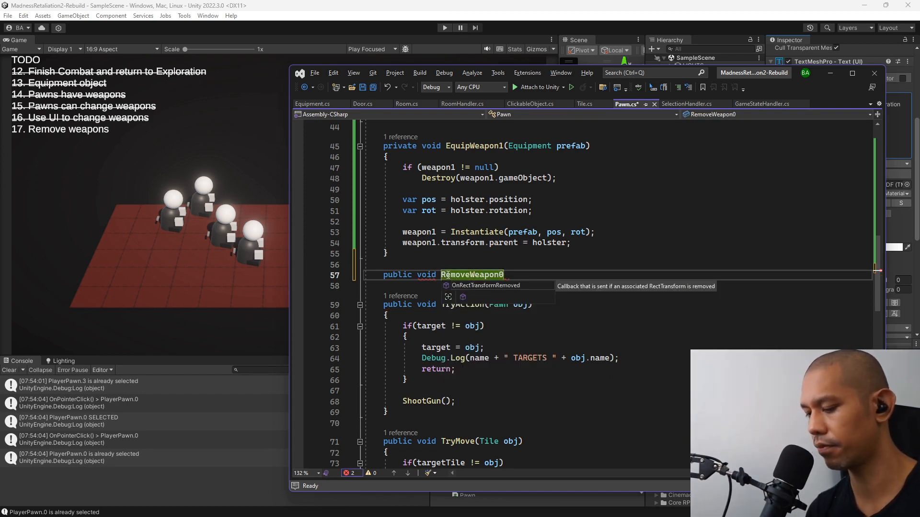
pyautogui.write('(){')
pyautogui.press('Return')
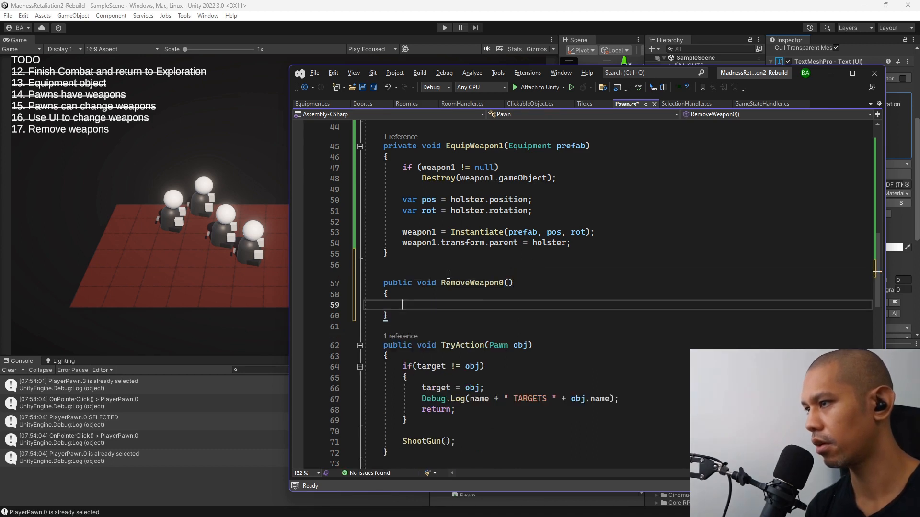
# Add an empty public void RemoveWeapon1() method directly below RemoveWeapon0.
pyautogui.press('Down')
pyautogui.press('Return')
pyautogui.press('Return')
pyautogui.write('public v')
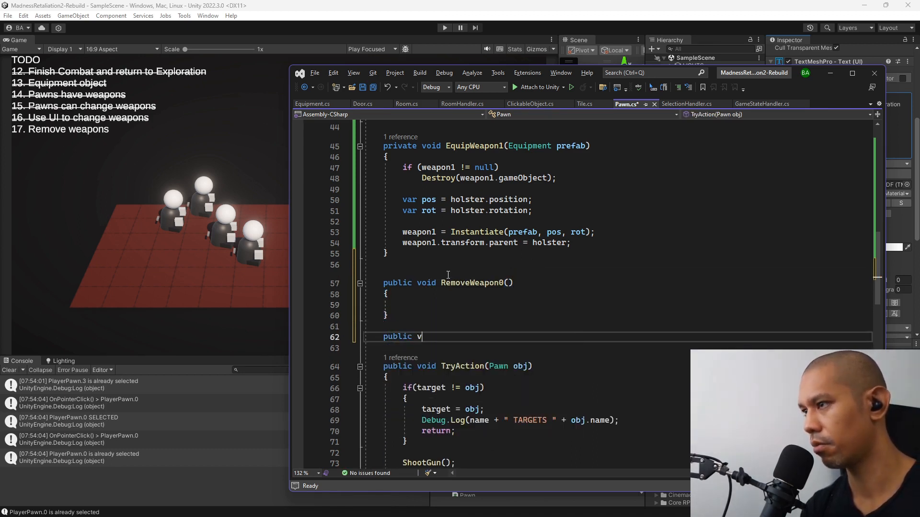
pyautogui.write('oid RemoveWe')
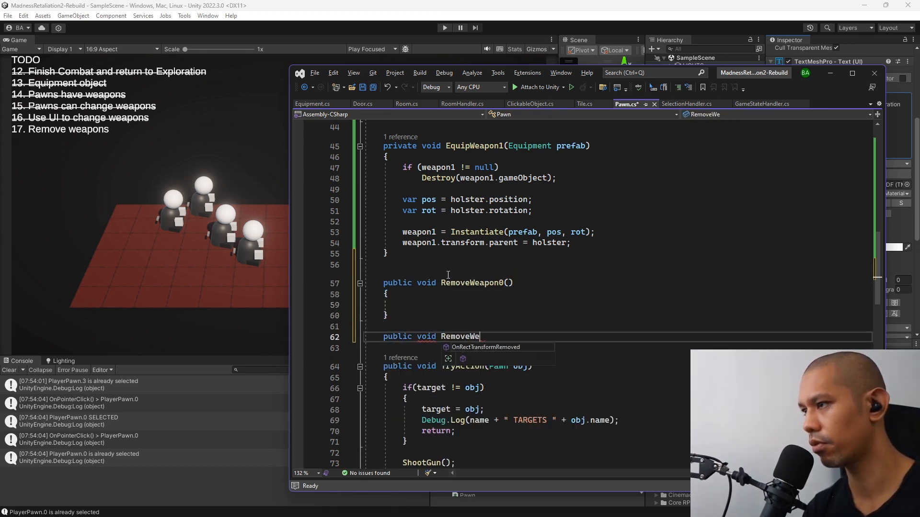
pyautogui.write('apon1() {')
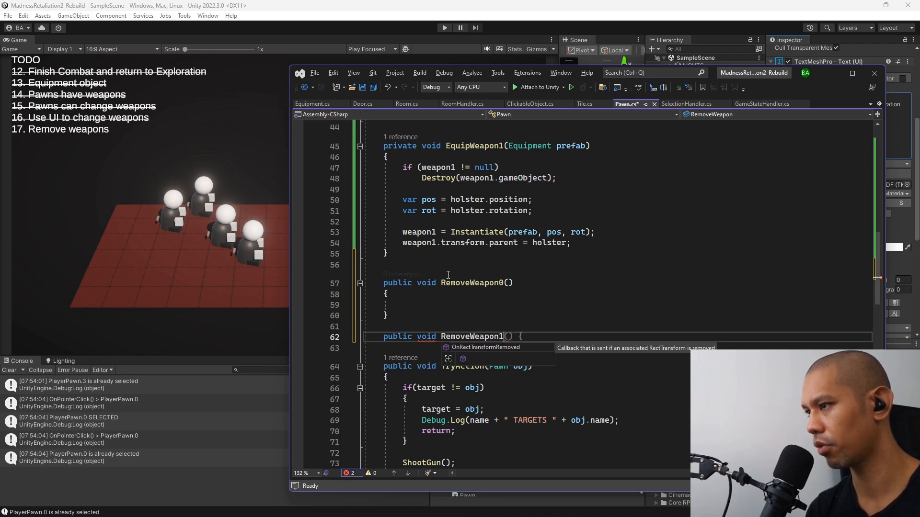
pyautogui.press('Escape')
pyautogui.press('Return')
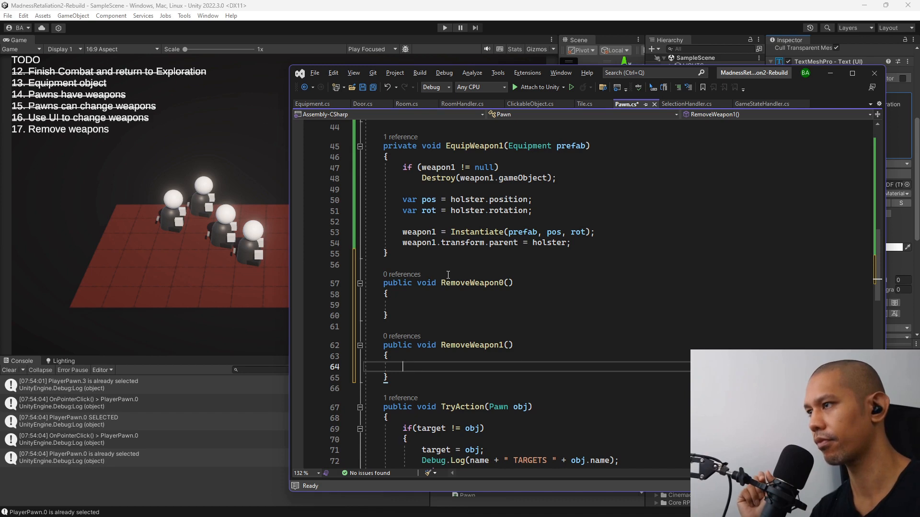
# Add an if(weapon0 != null) block with braces inside RemoveWeapon0.
pyautogui.click(450, 301)
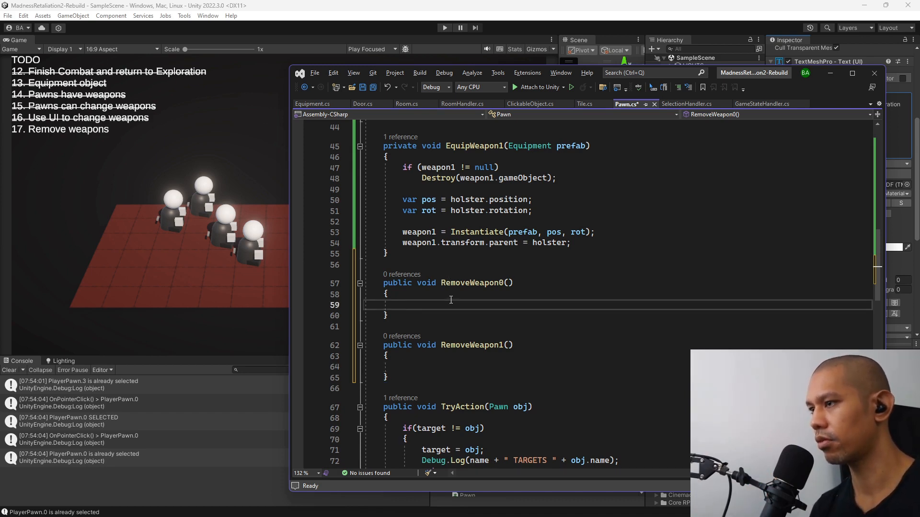
pyautogui.write('if(we')
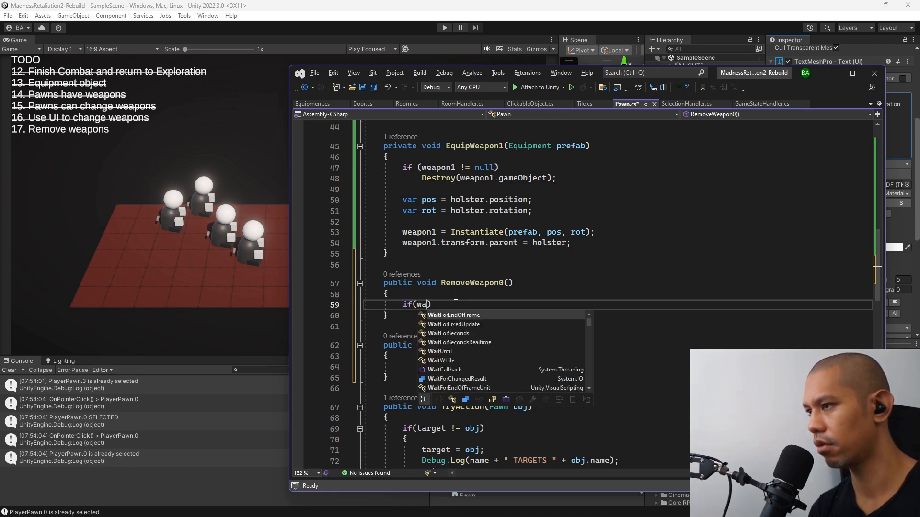
pyautogui.write('apon0 !')
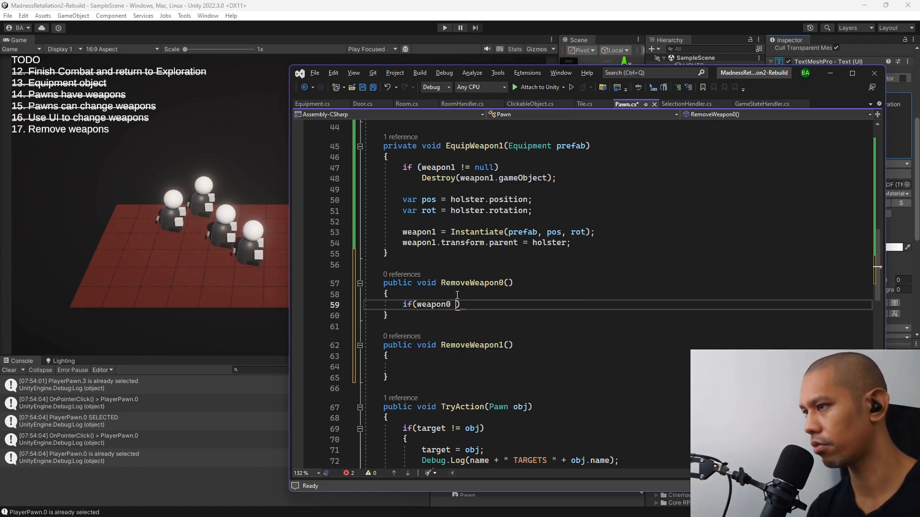
pyautogui.write('= null')
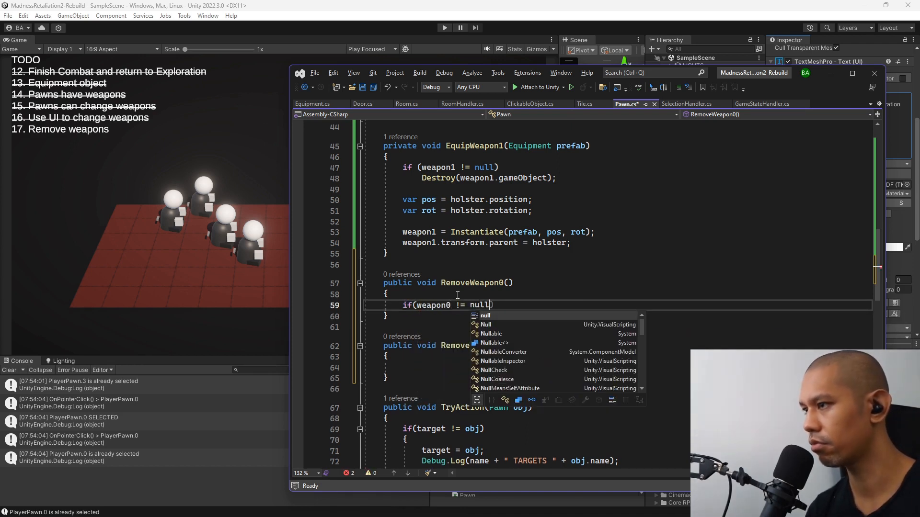
pyautogui.write(')')
pyautogui.press('Return')
pyautogui.write('{')
pyautogui.press('Return')
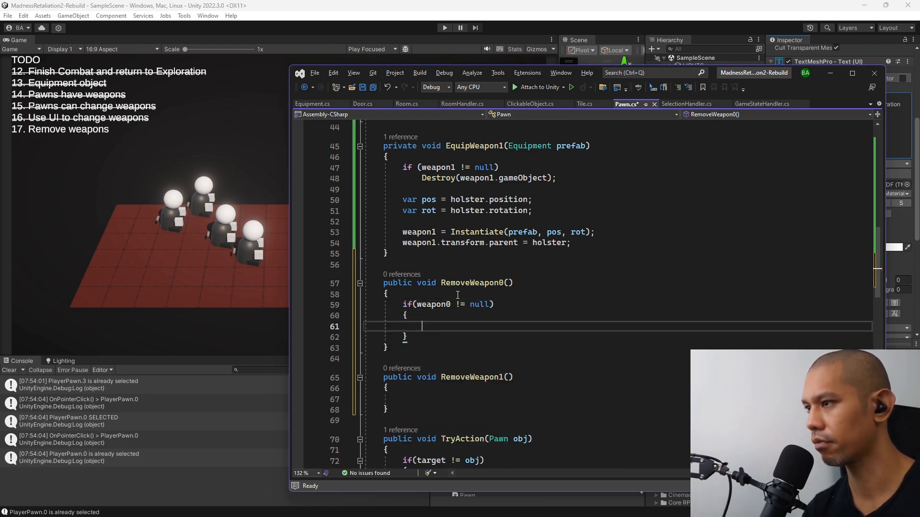
# Inside the weapon0 null check, call Destroy(weapon0.gameObject) and set weapon0 = null.
pyautogui.write('Destroy')
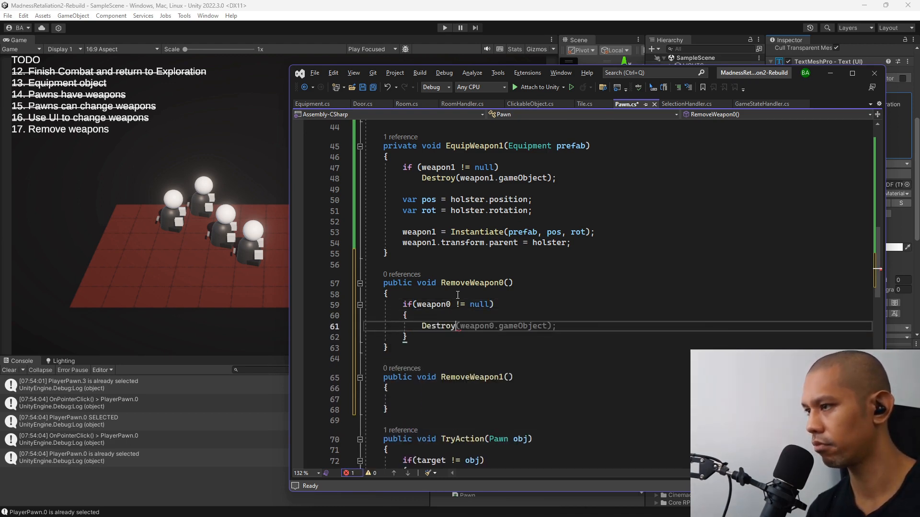
pyautogui.press('Tab')
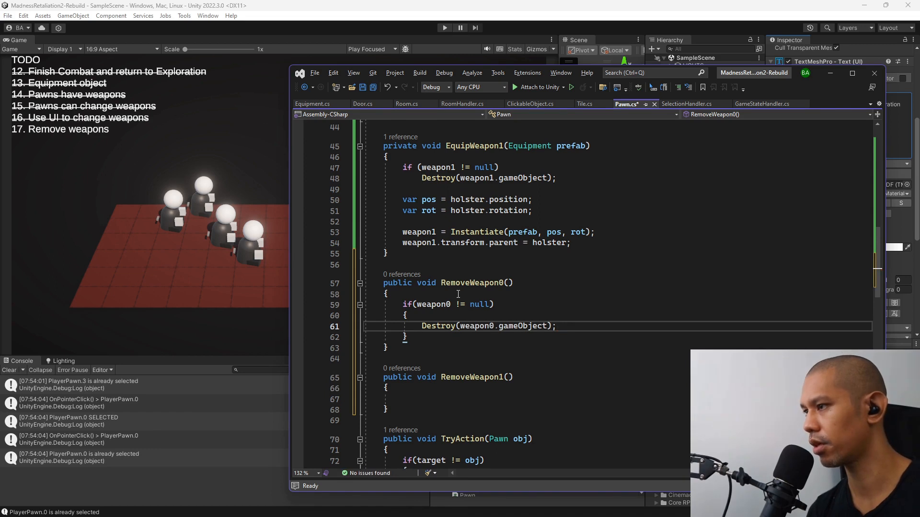
pyautogui.press('Return')
pyautogui.write('weapon')
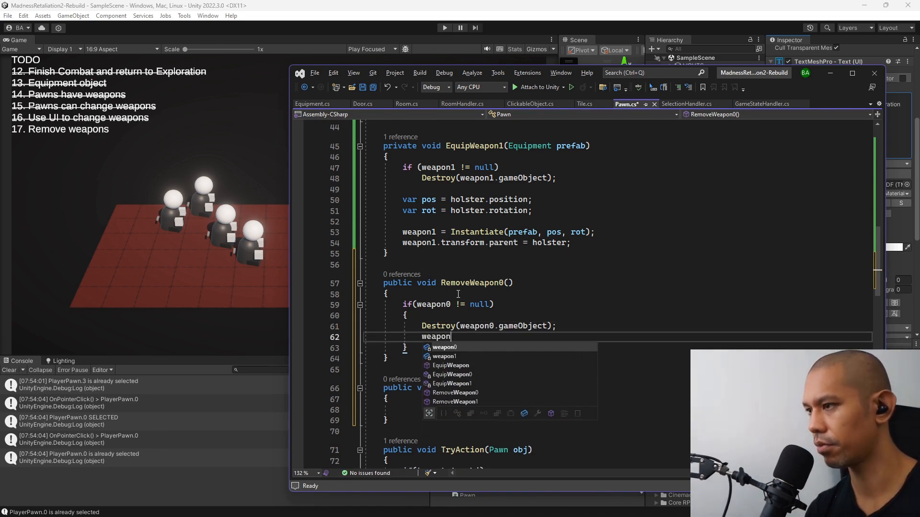
pyautogui.write('0 = n')
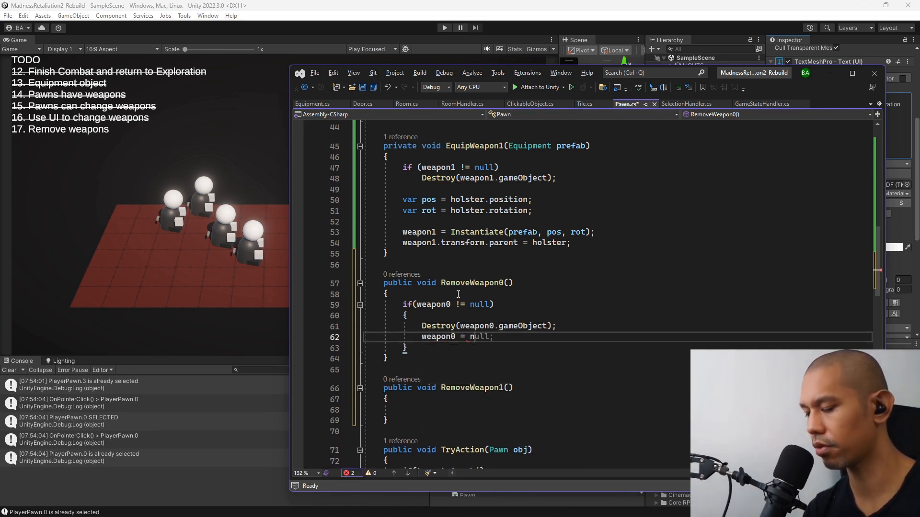
pyautogui.write('ull;')
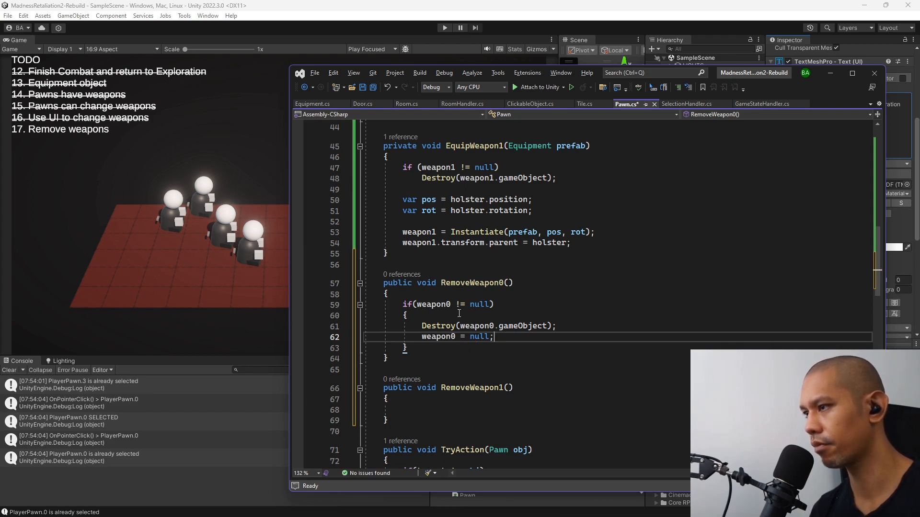
# Copy the whole if block from RemoveWeapon0 into the body of RemoveWeapon1.
pyautogui.press('Down')
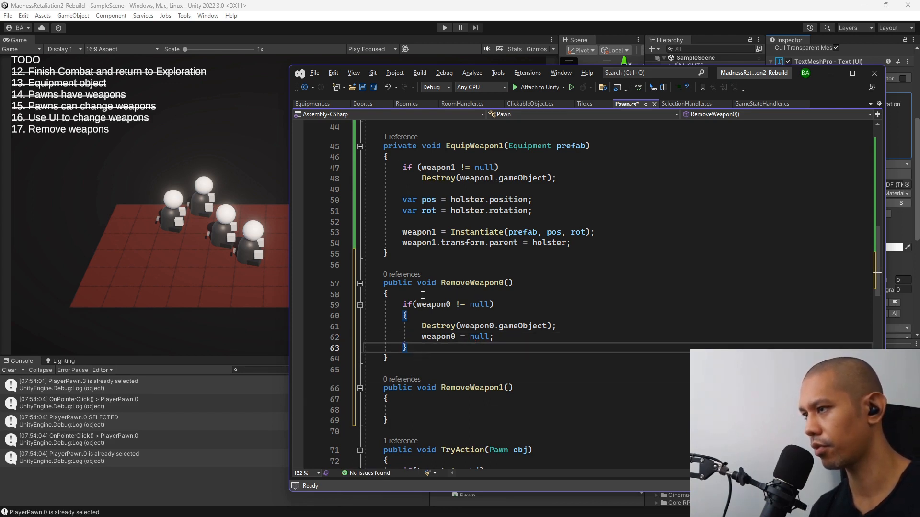
pyautogui.keyDown('shift'); pyautogui.click(423, 295); pyautogui.keyUp('shift')
pyautogui.hotkey('ctrl', 'c')
pyautogui.click(422, 410)
pyautogui.hotkey('ctrl', 'v')
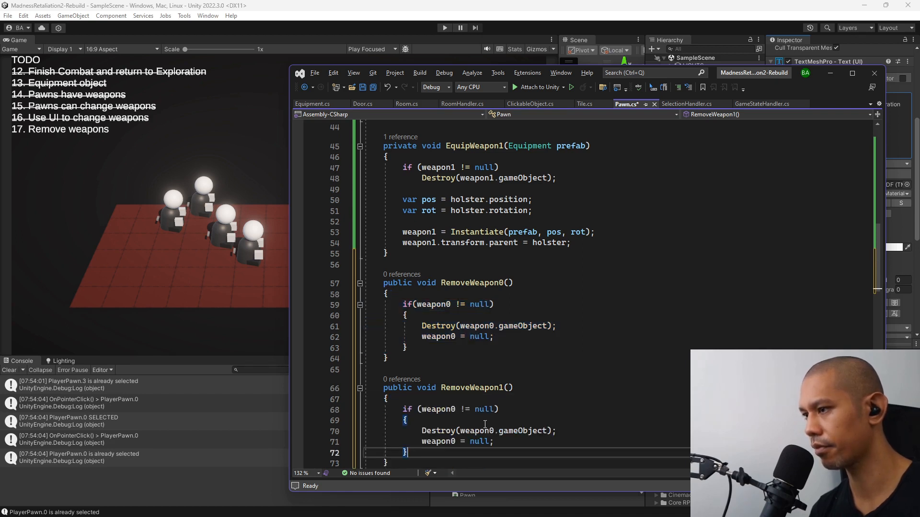
# Replace weapon0 with weapon1 in the if condition and the null assignment of RemoveWeapon1.
pyautogui.click(456, 409)
pyautogui.press('BackSpace')
pyautogui.write('1')
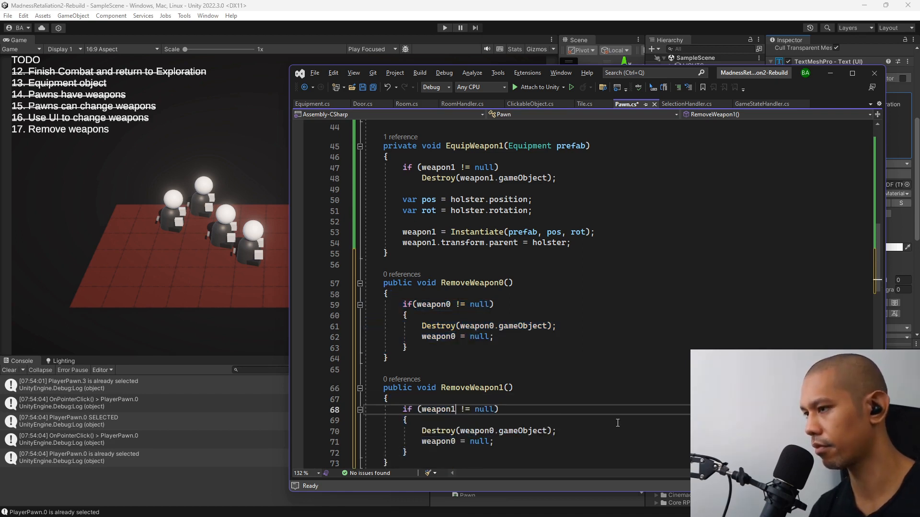
pyautogui.press('Down')
pyautogui.press('Down')
pyautogui.press('Down')
pyautogui.press('BackSpace')
pyautogui.write('1')
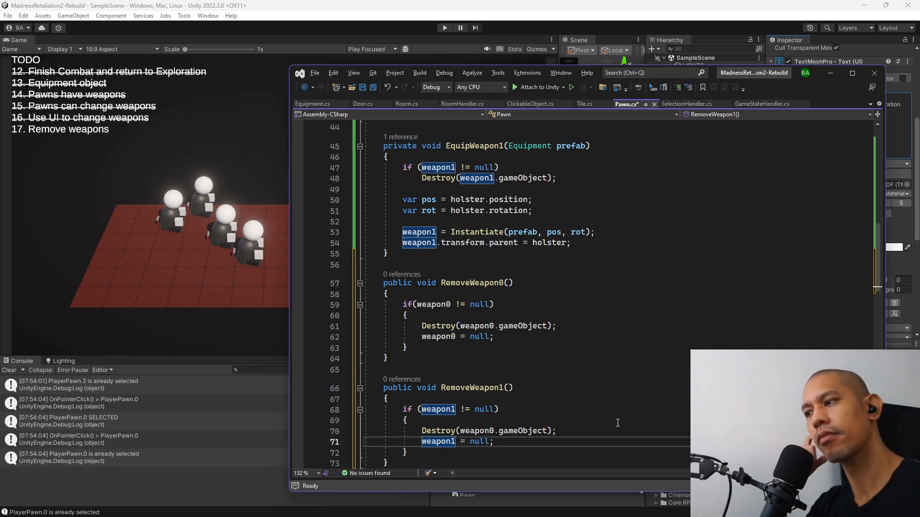
pyautogui.scroll(10, 617, 423)
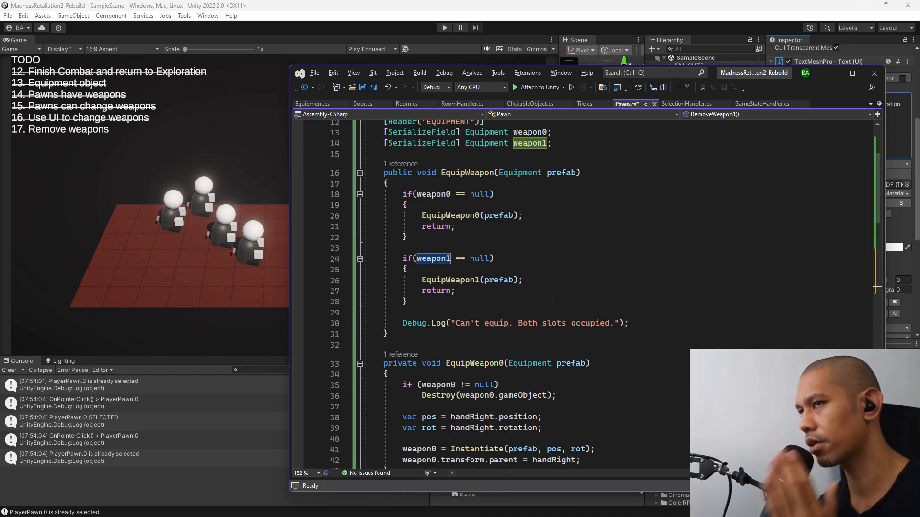
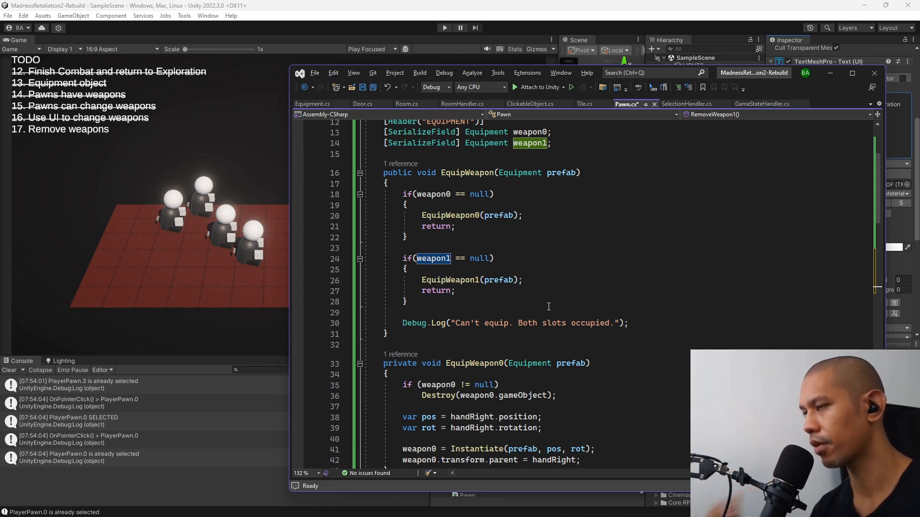
# Add the comment "// CHECK IF ALREADY EQUIPPED. If yes, remove instead of equipping" at the start of the EquipWeapon body.
pyautogui.click(467, 173)
pyautogui.scroll(2, 495, 248)
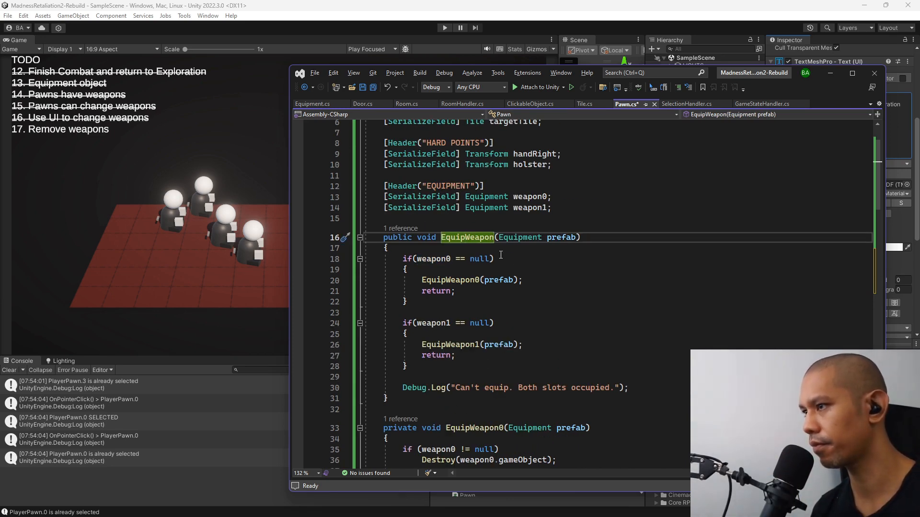
pyautogui.click(632, 259)
pyautogui.press('Up')
pyautogui.press('Return')
pyautogui.press('Return')
pyautogui.press('Up')
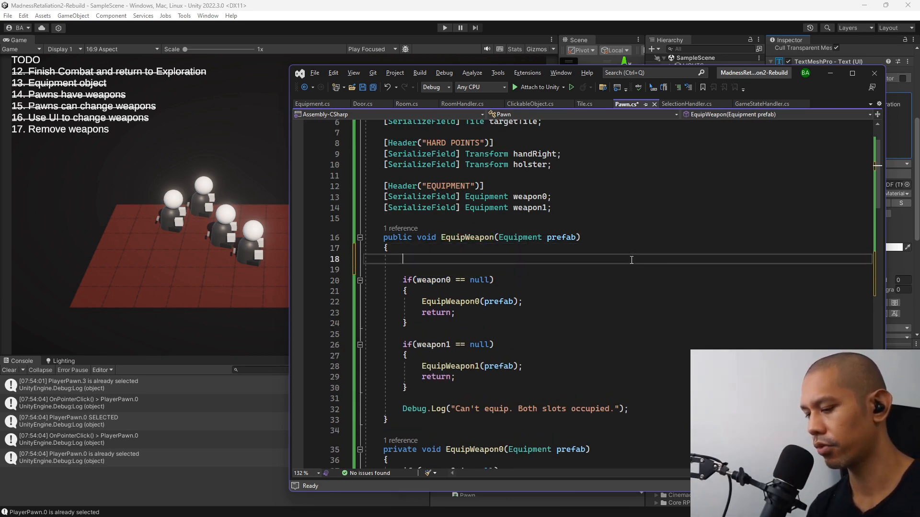
pyautogui.write('// CHECK I')
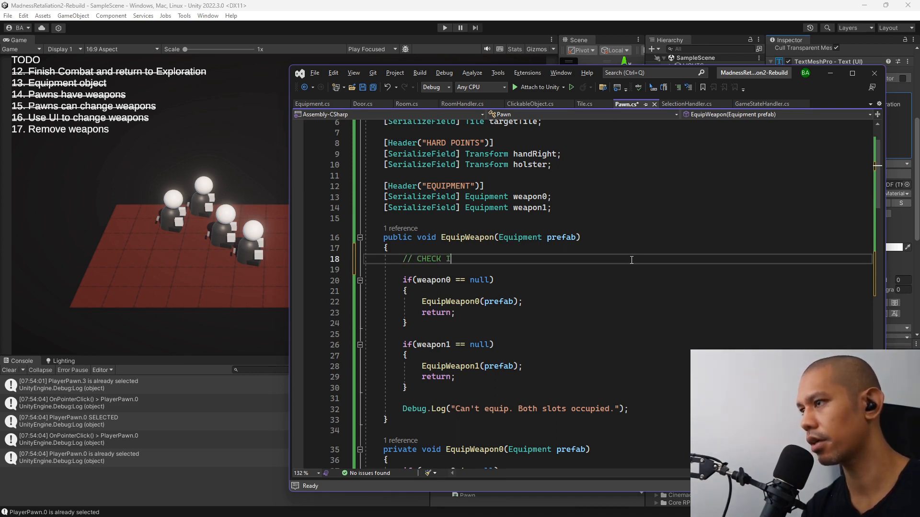
pyautogui.write('F ALREADY')
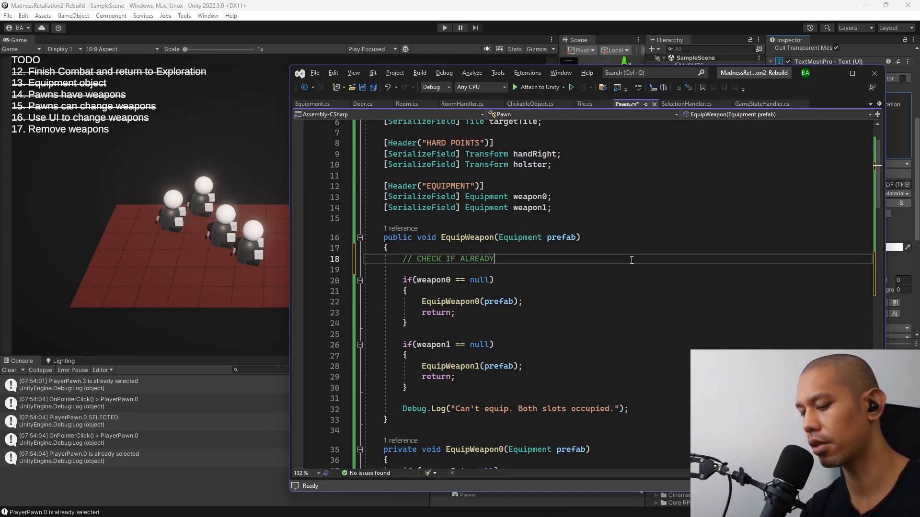
pyautogui.write(' EQUIPPED. ')
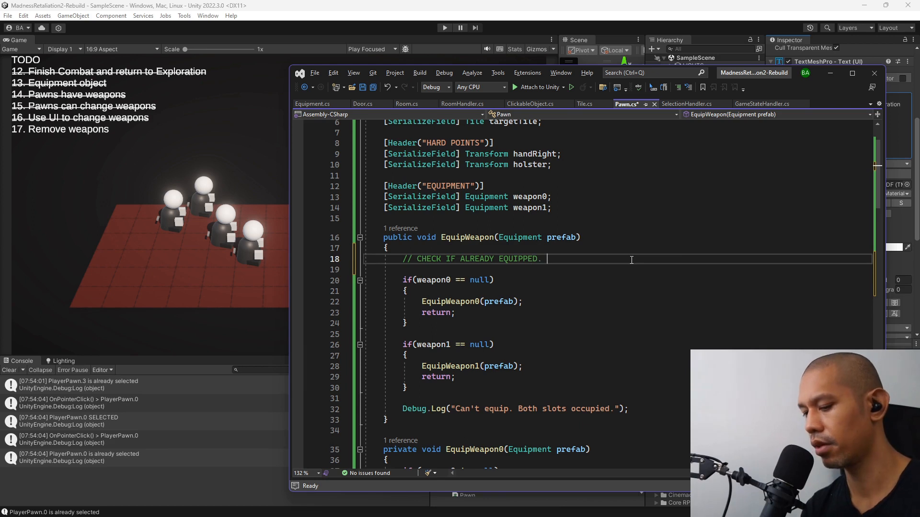
pyautogui.write('If yes, remove')
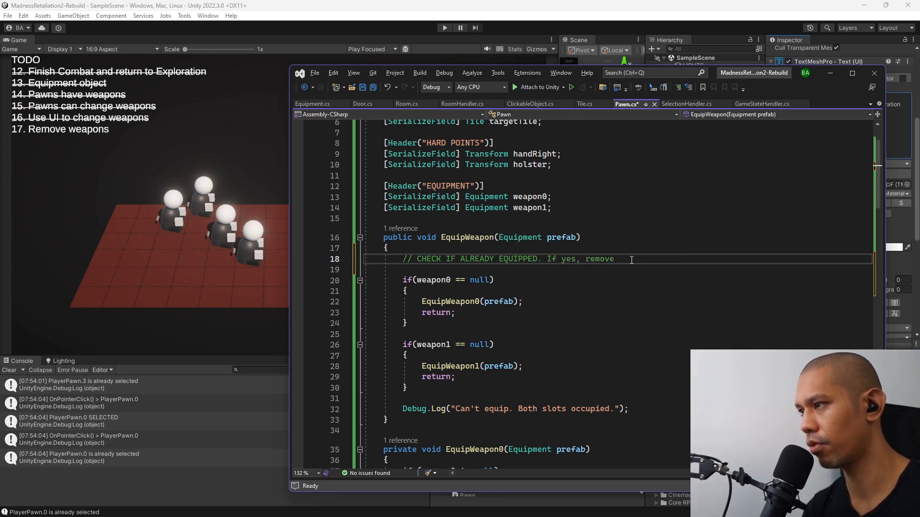
pyautogui.write(' in')
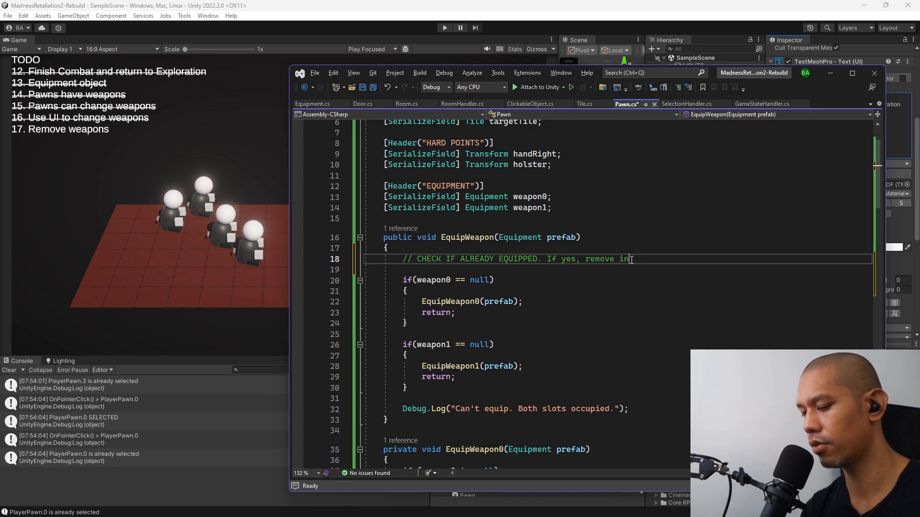
pyautogui.write('stead of equipping')
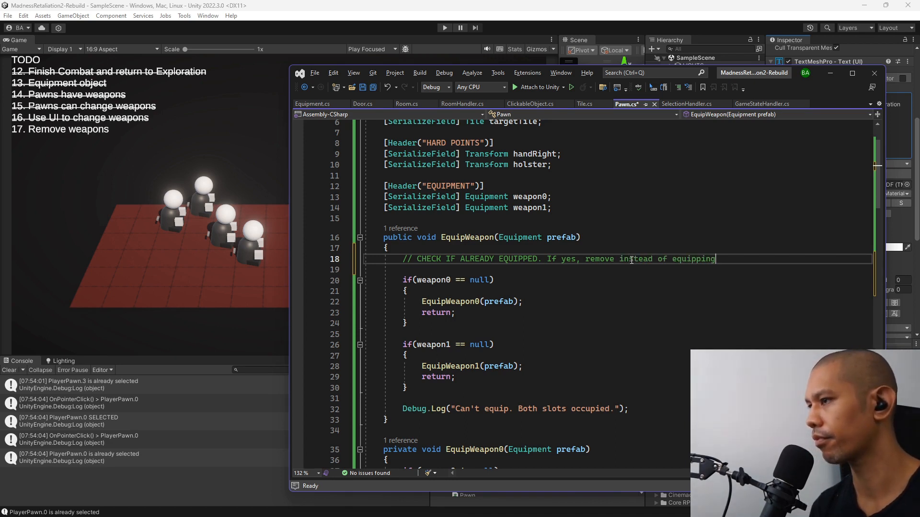
# Add an if(weapon0 != null) block with braces directly under the comment in EquipWeapon.
pyautogui.press('Return')
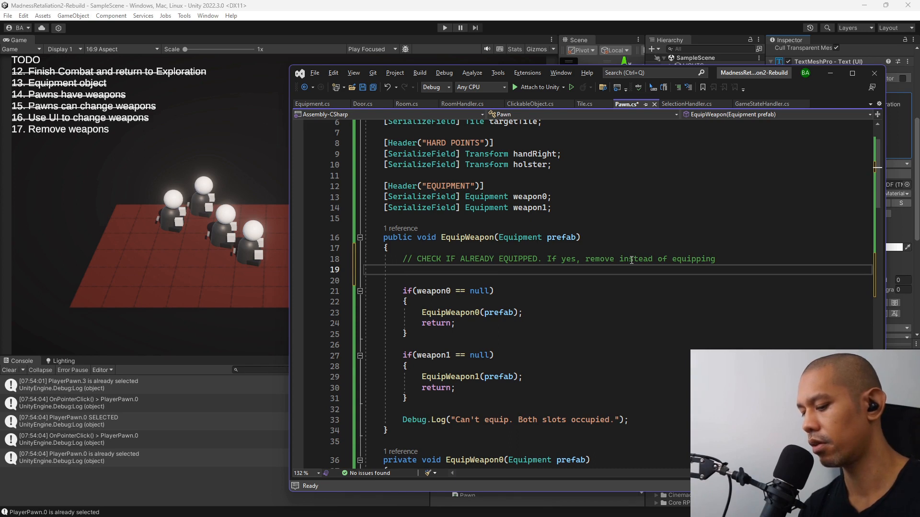
pyautogui.write('if(wea')
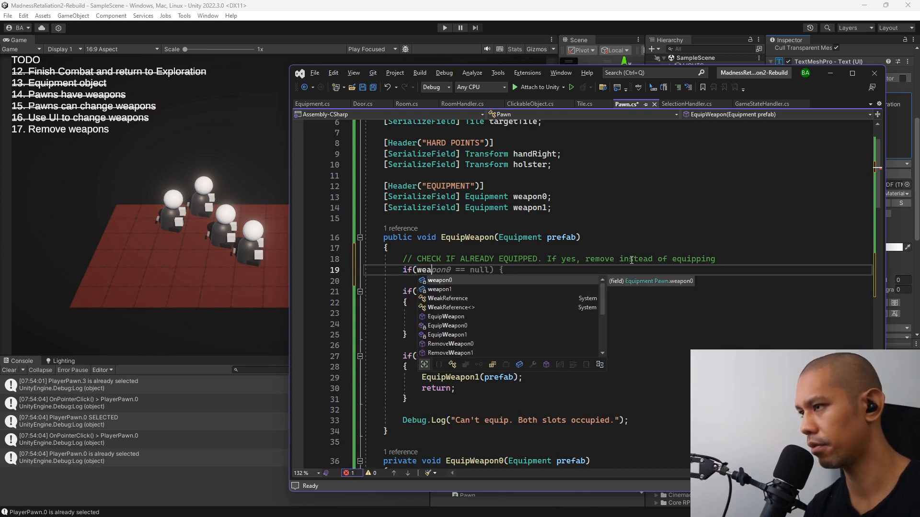
pyautogui.press('Tab')
pyautogui.write('!')
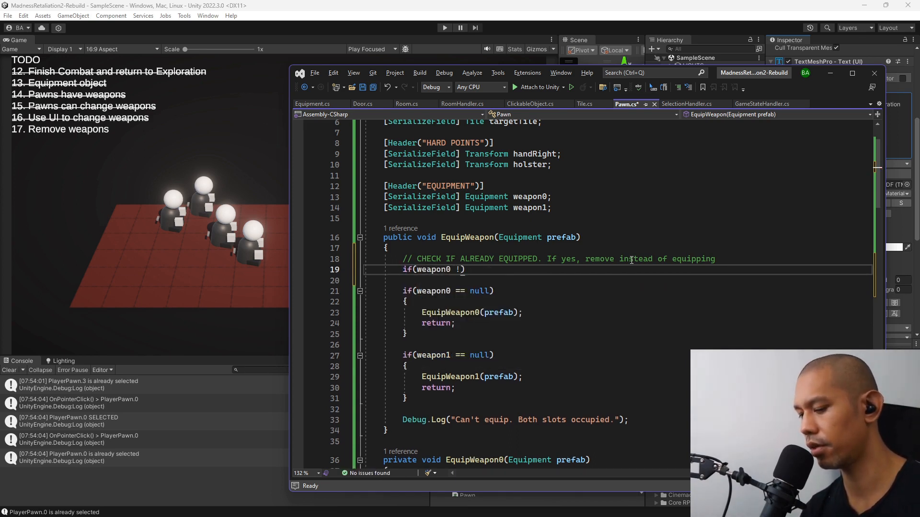
pyautogui.write('= null')
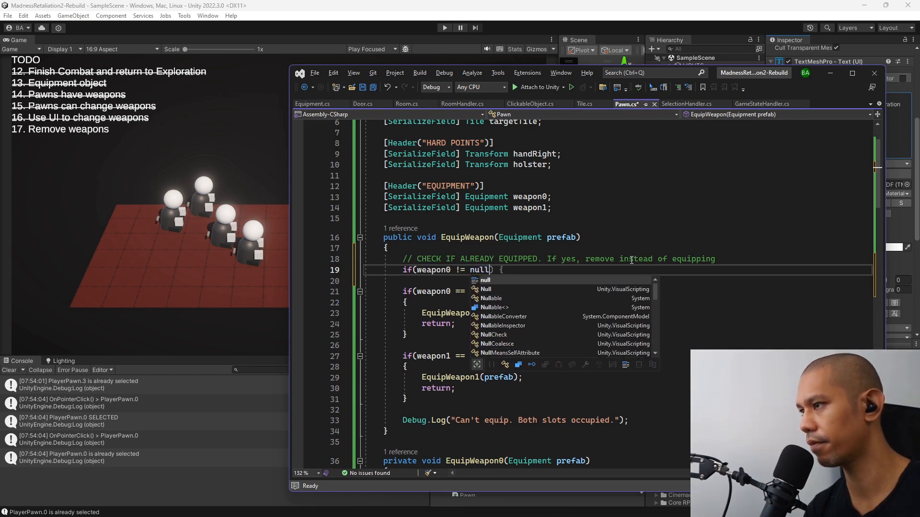
pyautogui.write(') {')
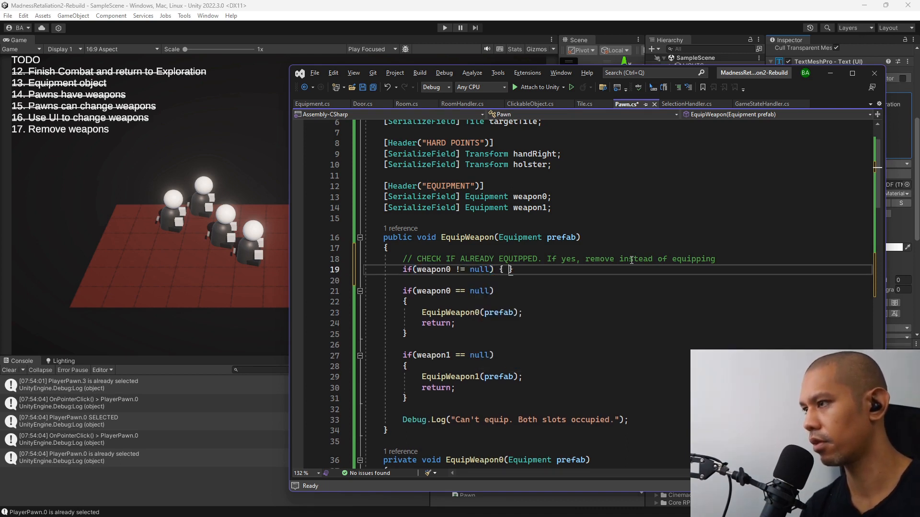
pyautogui.press('Return')
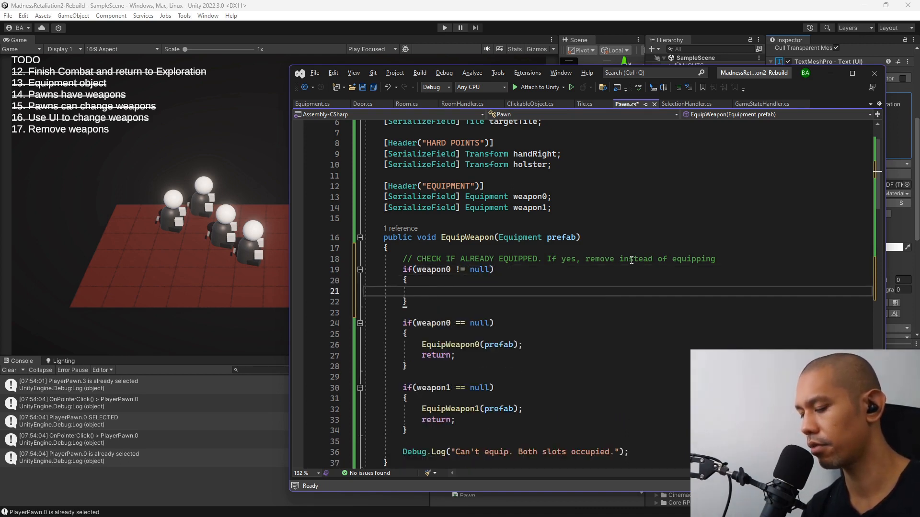
# Nest an if(weapon0.displayName == prefab.displayName) block with braces inside the weapon0 != null check.
pyautogui.write('if(weapon0')
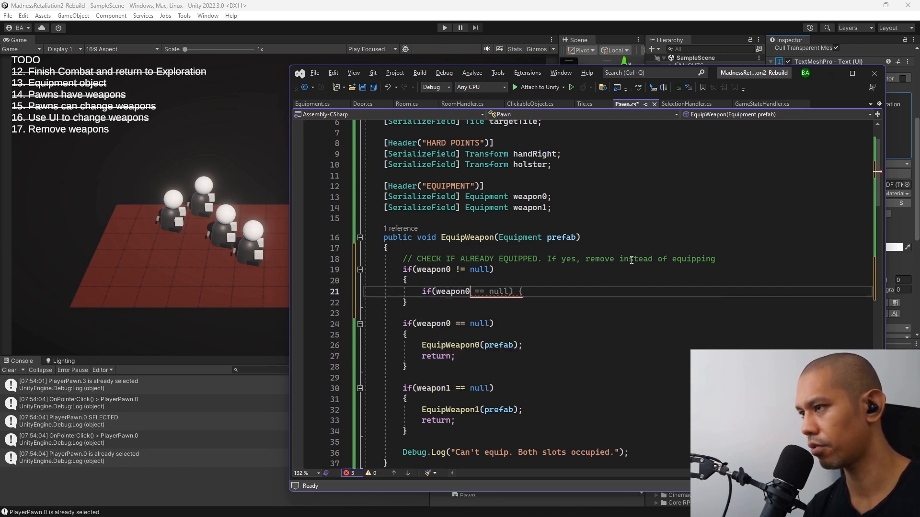
pyautogui.write('.dis')
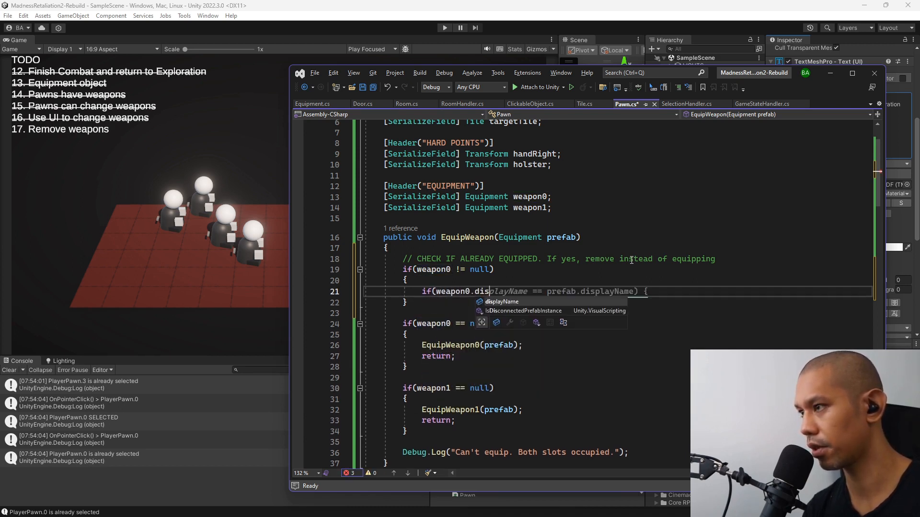
pyautogui.press('Tab')
pyautogui.write('==')
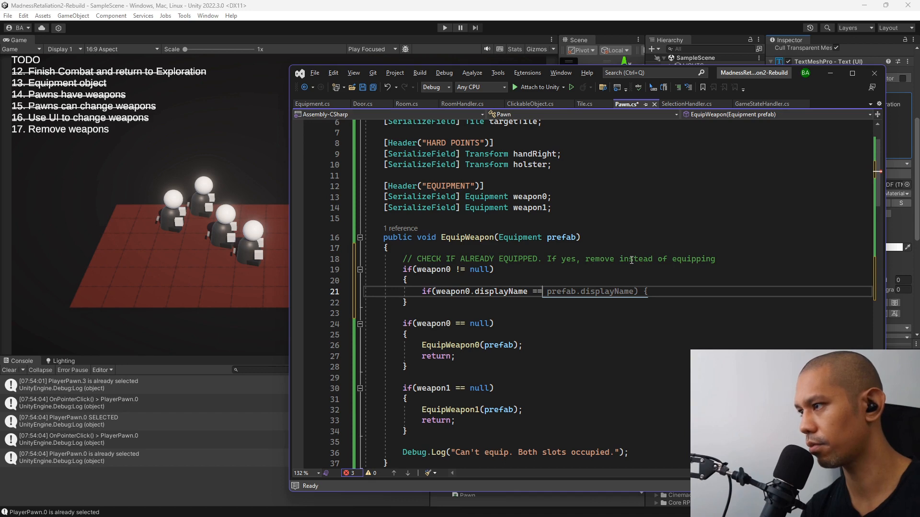
pyautogui.press('Tab')
pyautogui.press('Return')
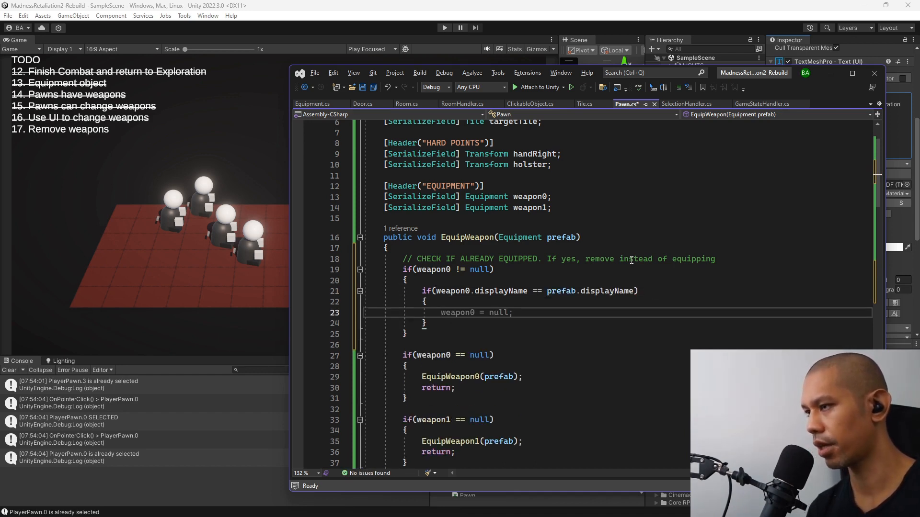
# Inside the displayName comparison block, call RemoveWeapon0(); and return;.
pyautogui.scroll(-10, 620, 259)
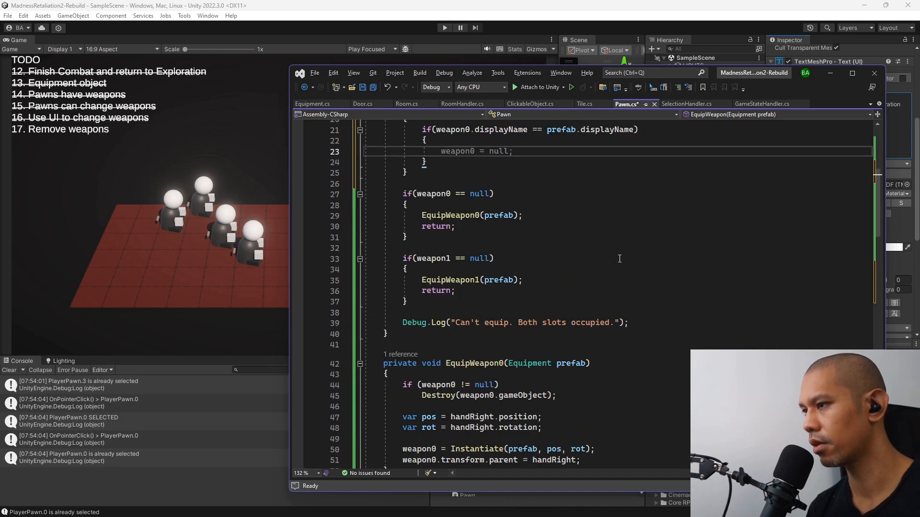
pyautogui.scroll(10, 618, 259)
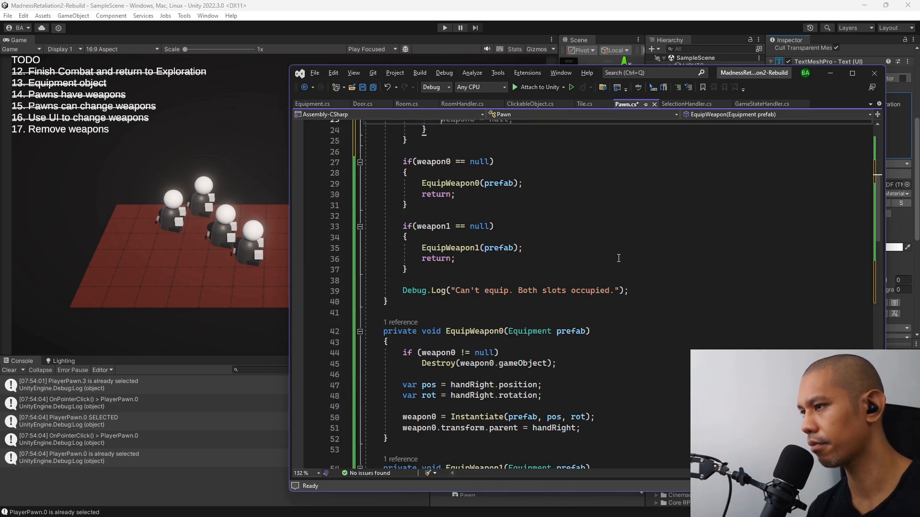
pyautogui.write('Re')
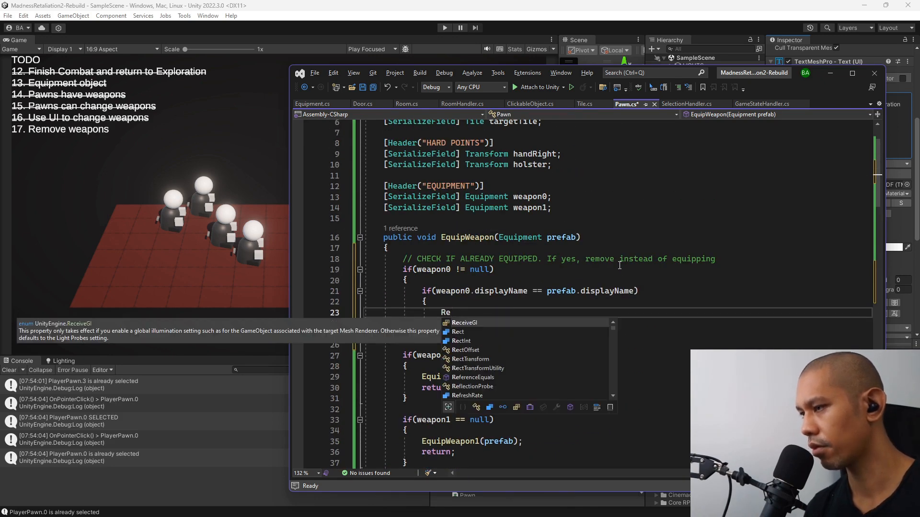
pyautogui.write('mov')
pyautogui.press('Tab')
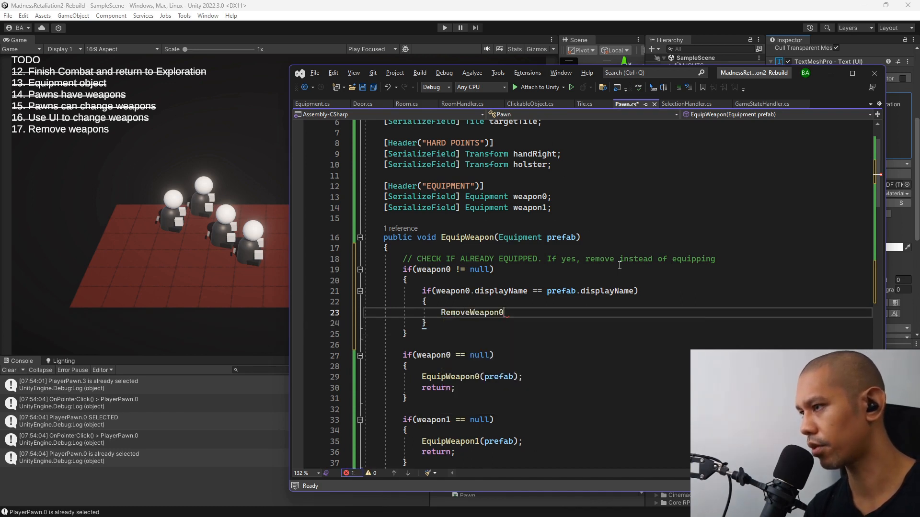
pyautogui.write('();')
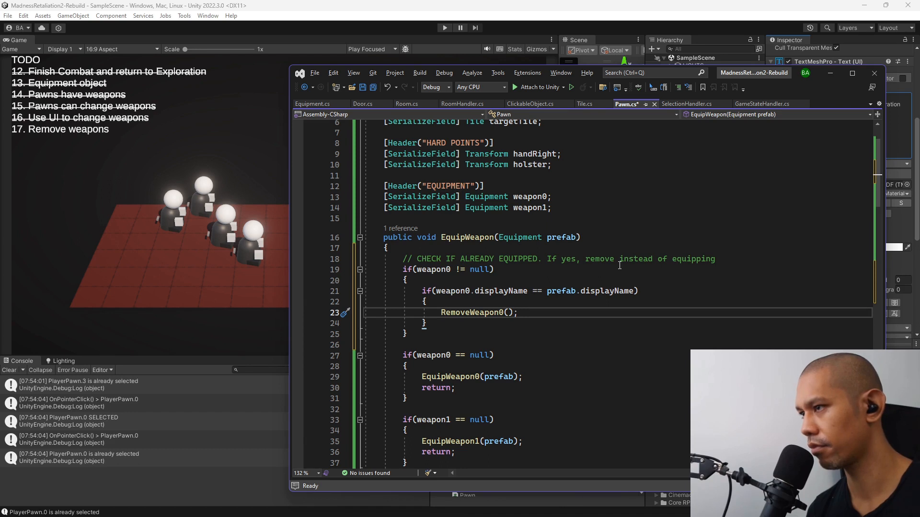
pyautogui.press('Return')
pyautogui.write('return;')
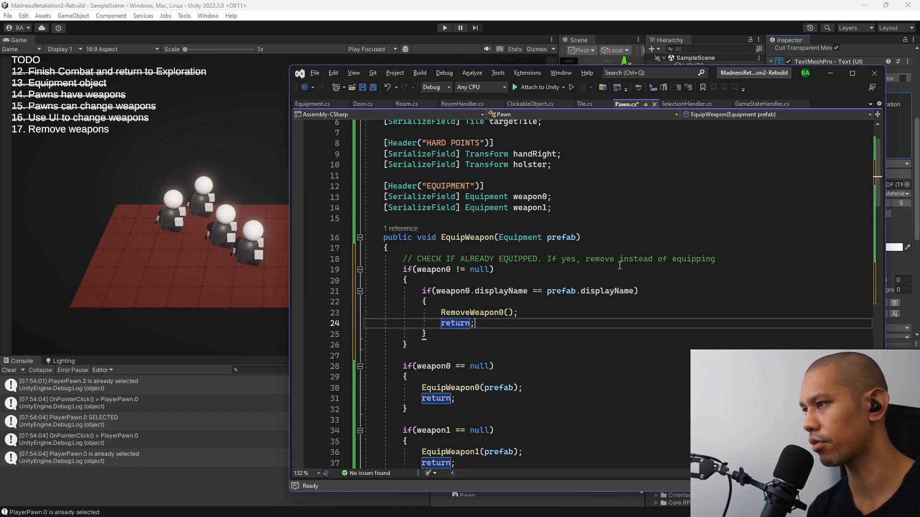
pyautogui.scroll(-1, 662, 265)
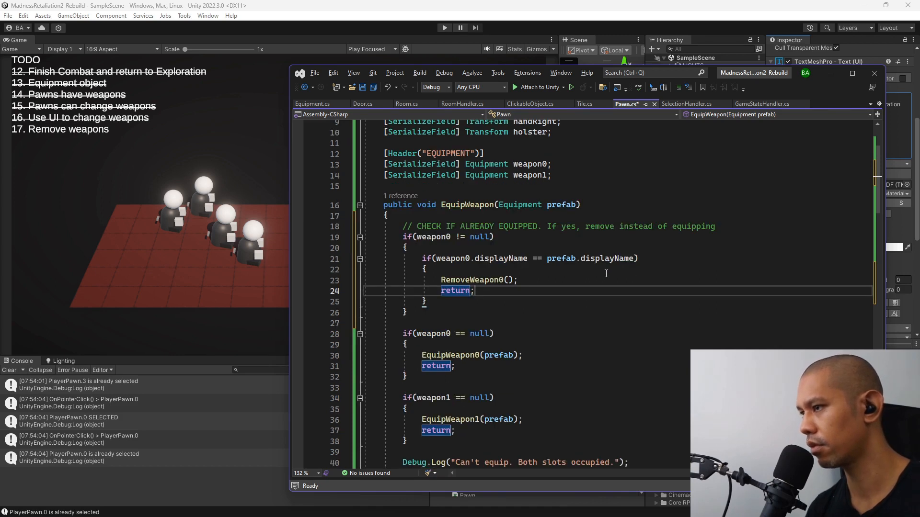
pyautogui.click(458, 312)
pyautogui.press('Return')
pyautogui.press('Return')
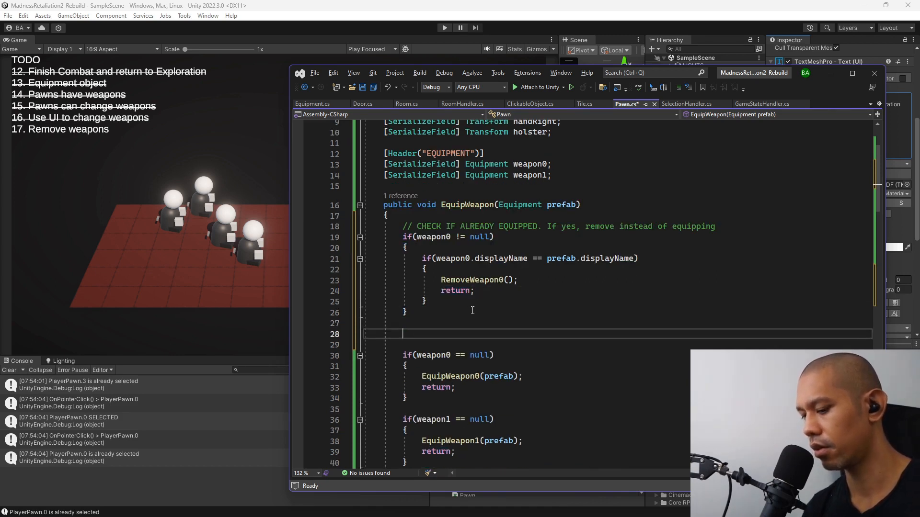
pyautogui.write('if')
pyautogui.press('Escape')
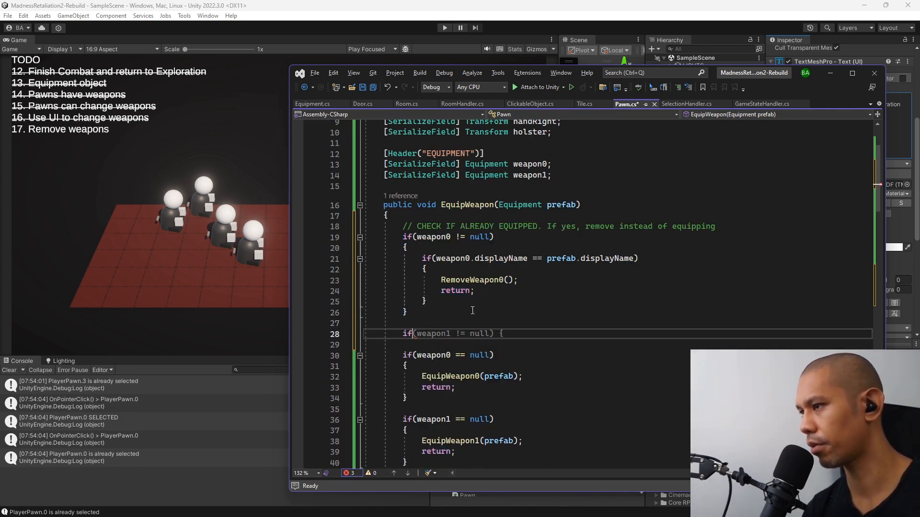
pyautogui.press('Tab')
# Copy the whole if(weapon0 != null) block and paste it below in place of the empty if(weapon1 != null) stub.
pyautogui.click(501, 306)
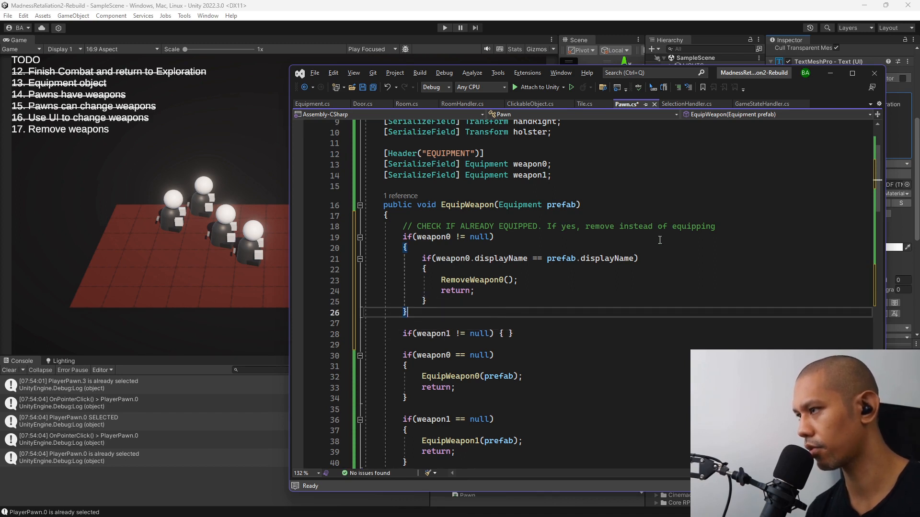
pyautogui.click(536, 334)
pyautogui.hotkey('shift', 'Home')
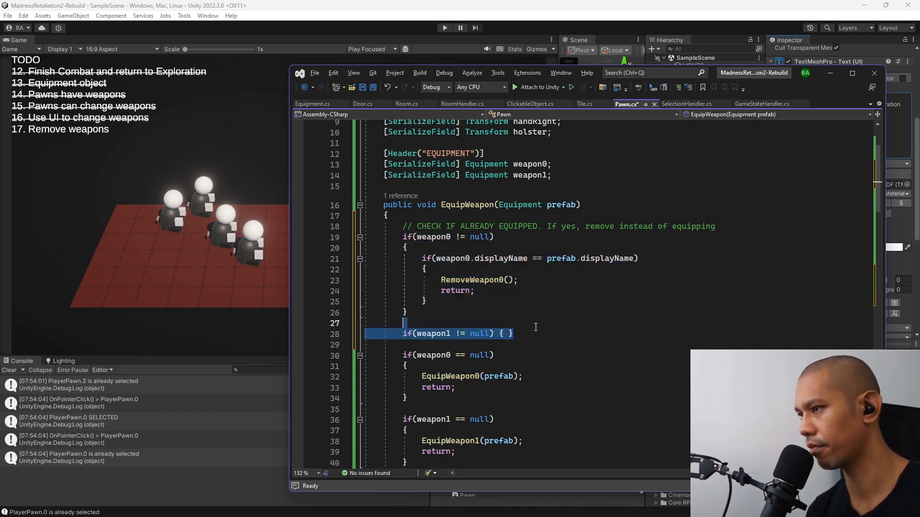
pyautogui.write('if (weapon0 != null) {     if (weapon0.displayName == prefab.displayName)     {         RemoveWeapon0();         return;     } }')
# In the copied block, replace weapon0 with weapon1 in both conditions and RemoveWeapon0 with RemoveWeapon1.
pyautogui.moveTo(454, 338); pyautogui.dragTo(473, 356)
pyautogui.write('1')
pyautogui.write('1')
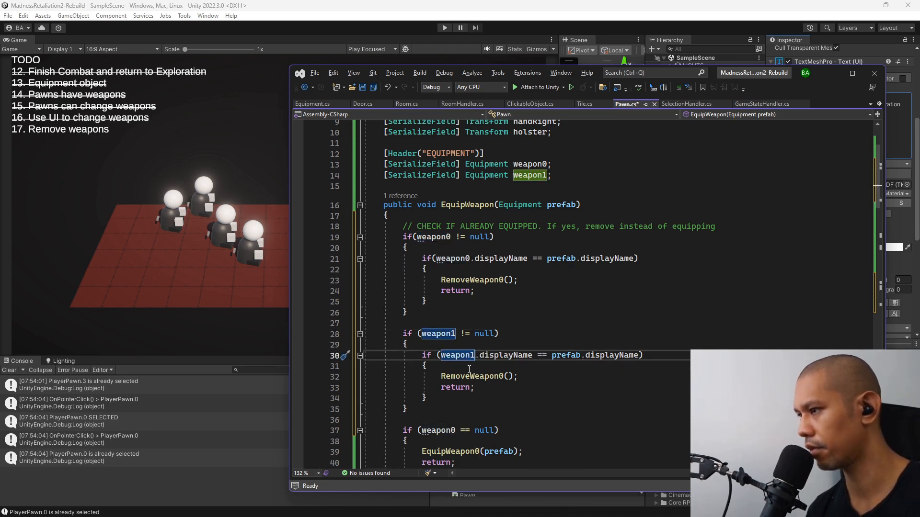
pyautogui.moveTo(506, 377); pyautogui.dragTo(500, 377)
pyautogui.write('1')
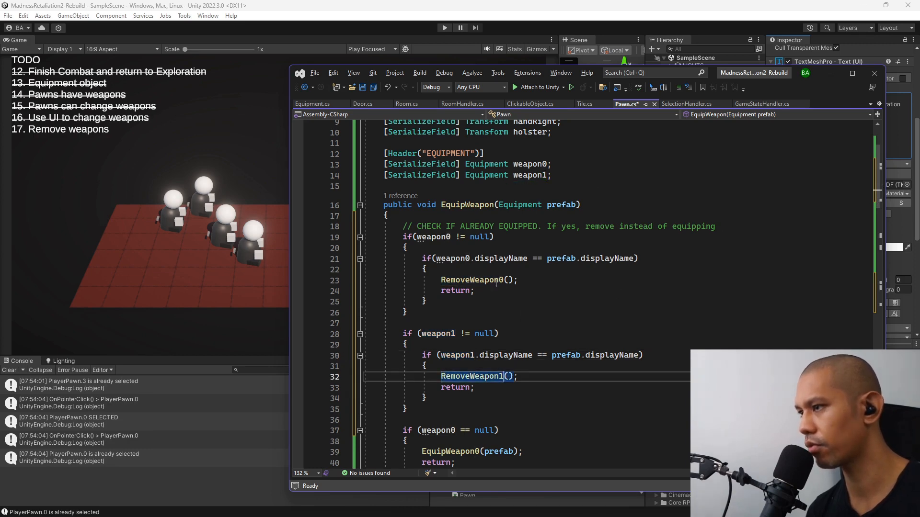
pyautogui.scroll(-3, 504, 377)
pyautogui.scroll(3, 397, 249)
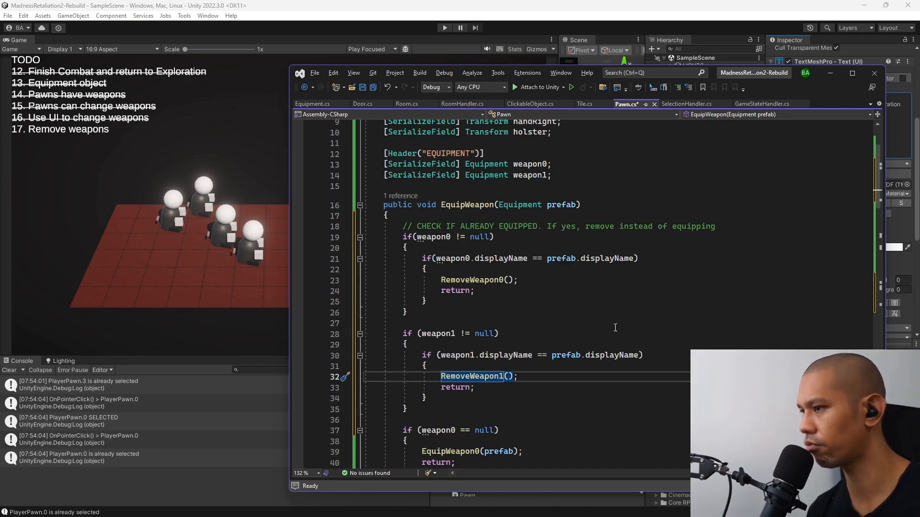
pyautogui.press('Down')
pyautogui.press('Down')
pyautogui.press('Down')
pyautogui.scroll(-1, 524, 400)
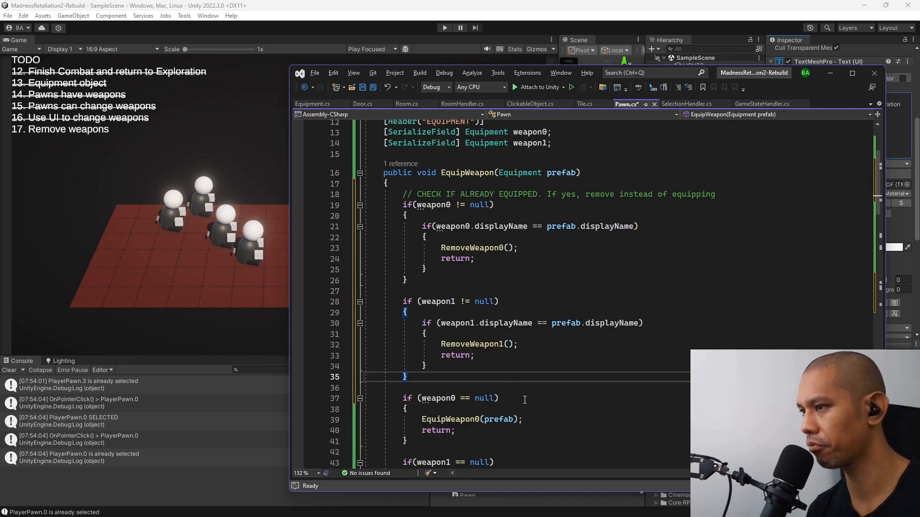
pyautogui.press('Down')
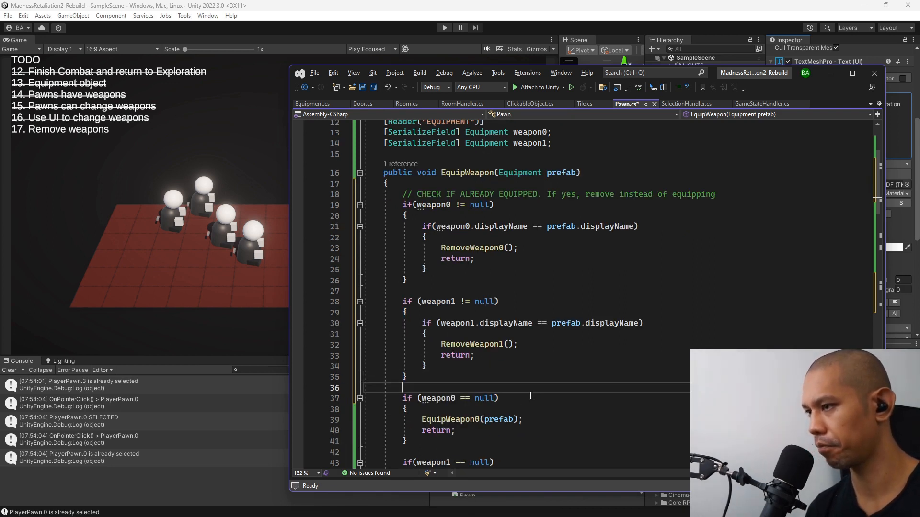
pyautogui.press('Return')
pyautogui.write('//')
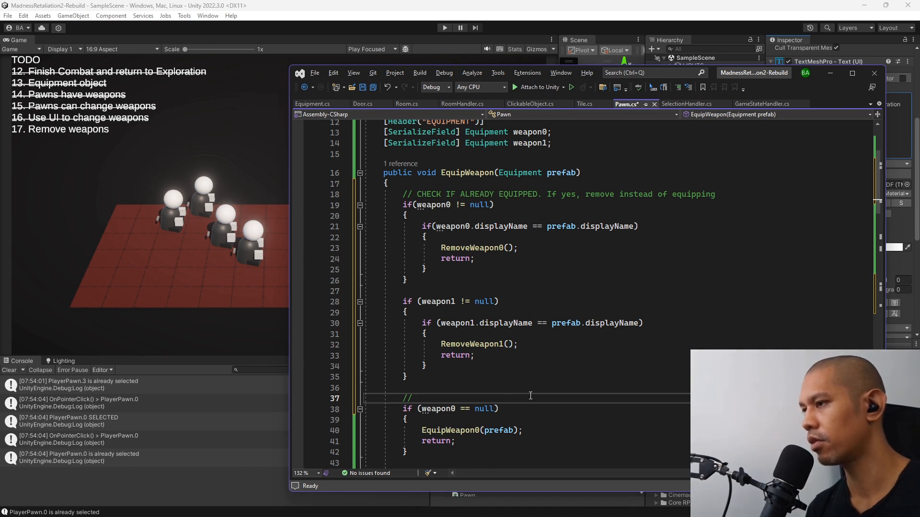
pyautogui.hotkey('shift', 'Up')
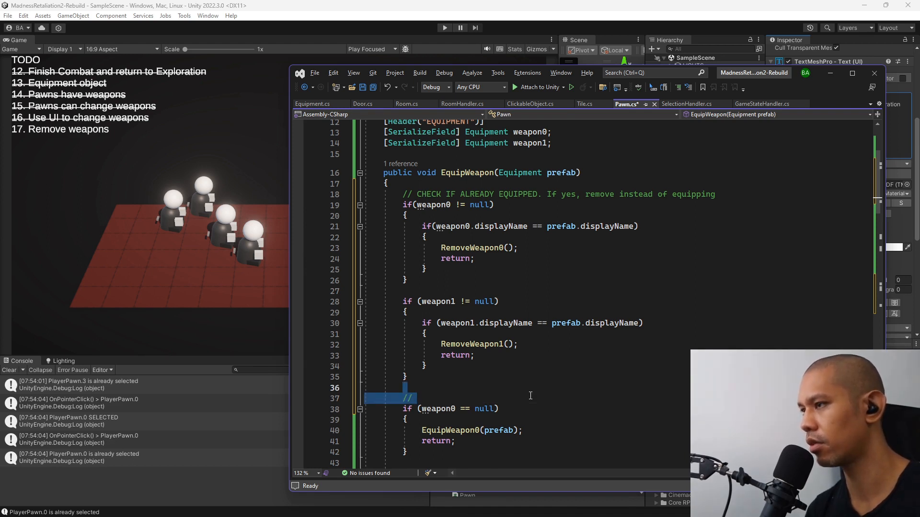
pyautogui.press('BackSpace')
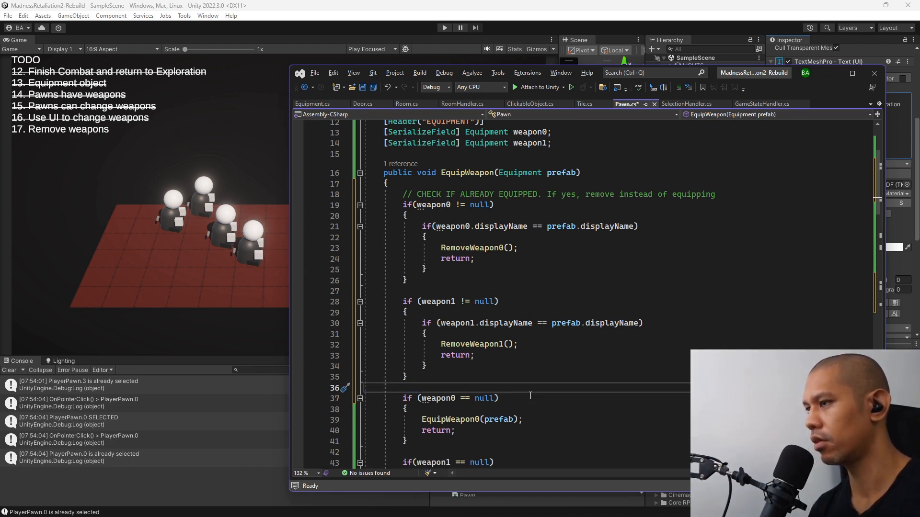
# Add the comment // TRY EQUIPPING directly above the if (weapon0 == null) check in EquipWeapon and save the script.
pyautogui.scroll(-3, 426, 240)
pyautogui.scroll(5, 426, 278)
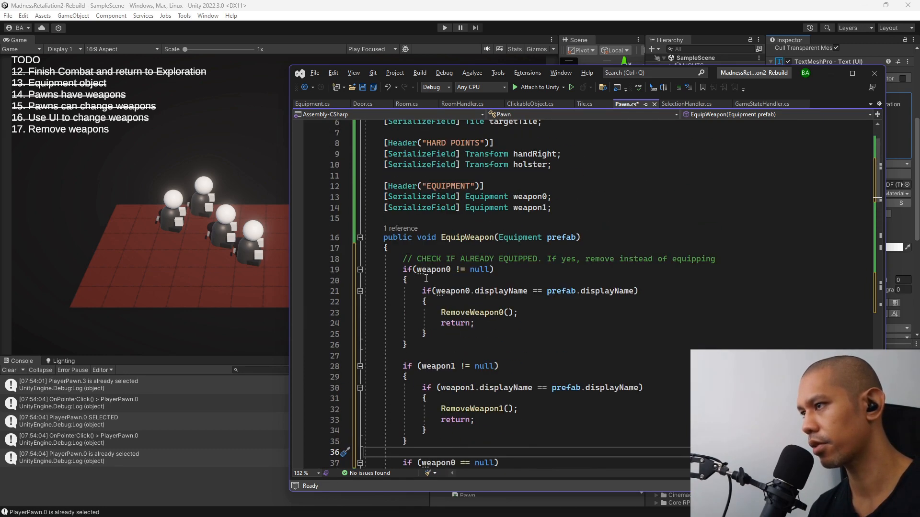
pyautogui.press('Return')
pyautogui.write('//')
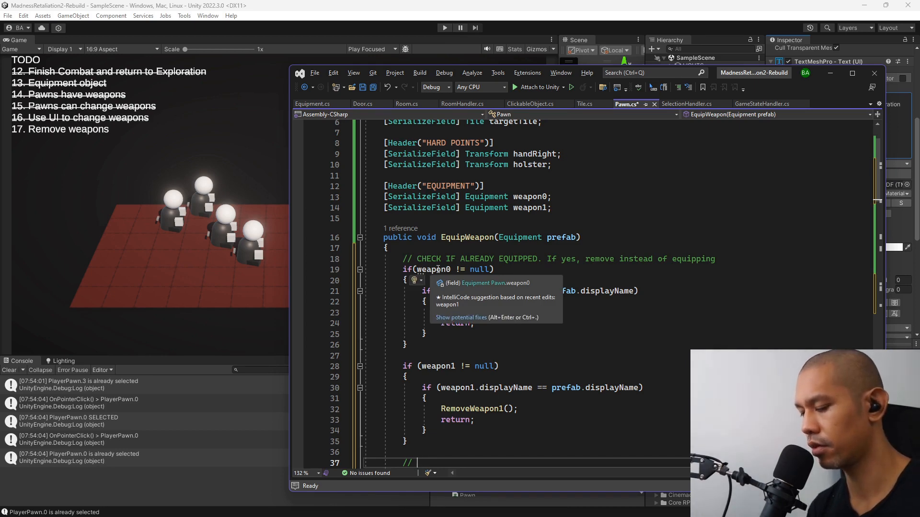
pyautogui.scroll(-3, 538, 250)
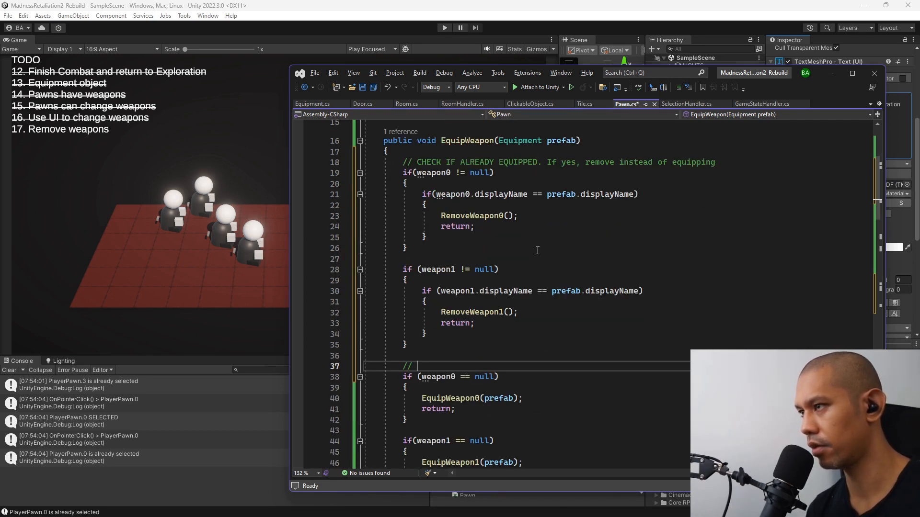
pyautogui.write('TRY')
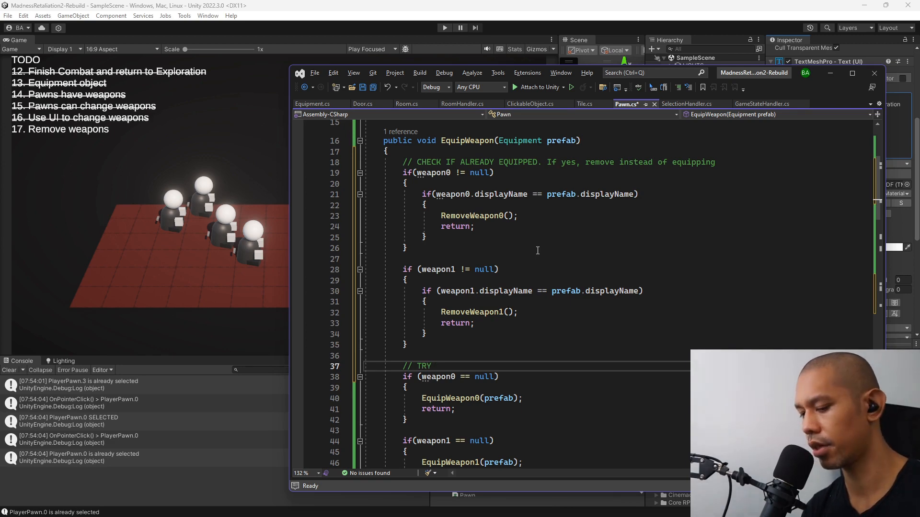
pyautogui.write(' EQUIPPING')
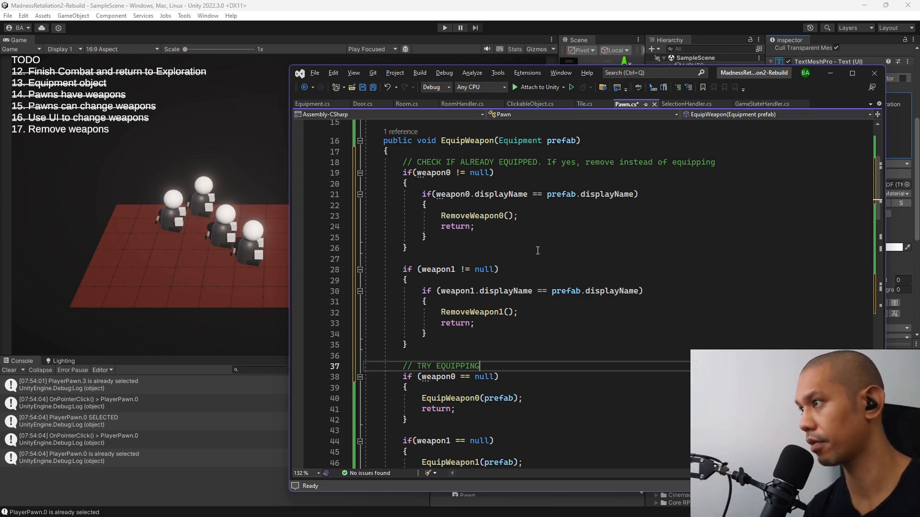
pyautogui.hotkey('ctrl', 's')
# Switch to Unity, run the scene, start a new game and open the inventory of the front-right pawn.
pyautogui.hotkey('alt', 'Tab')
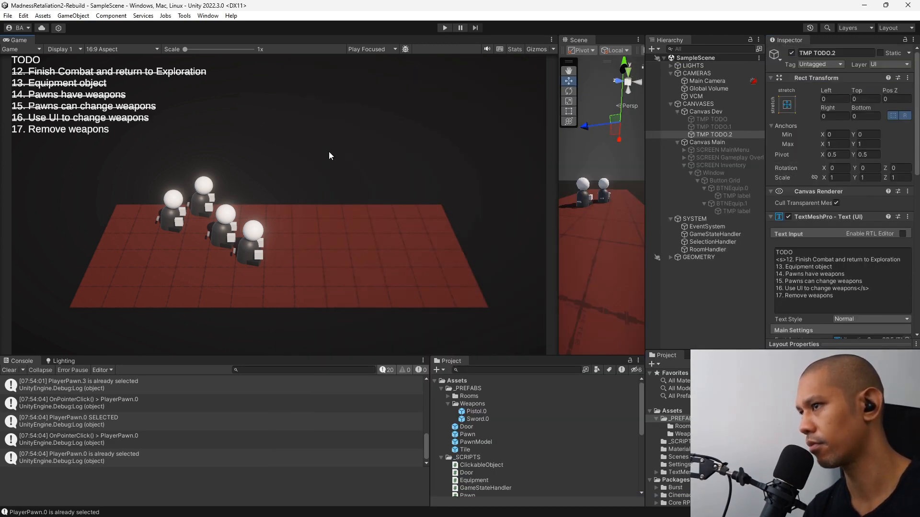
pyautogui.hotkey('ctrl', 'p')
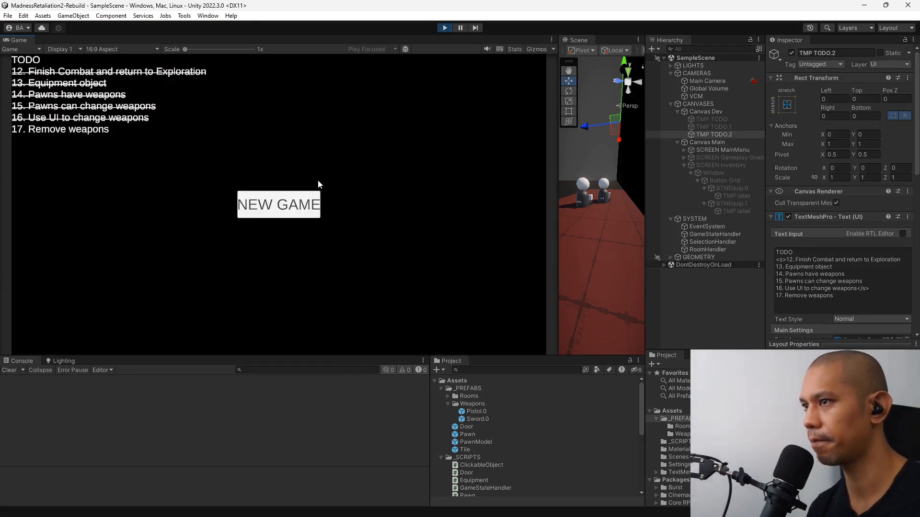
pyautogui.click(296, 205)
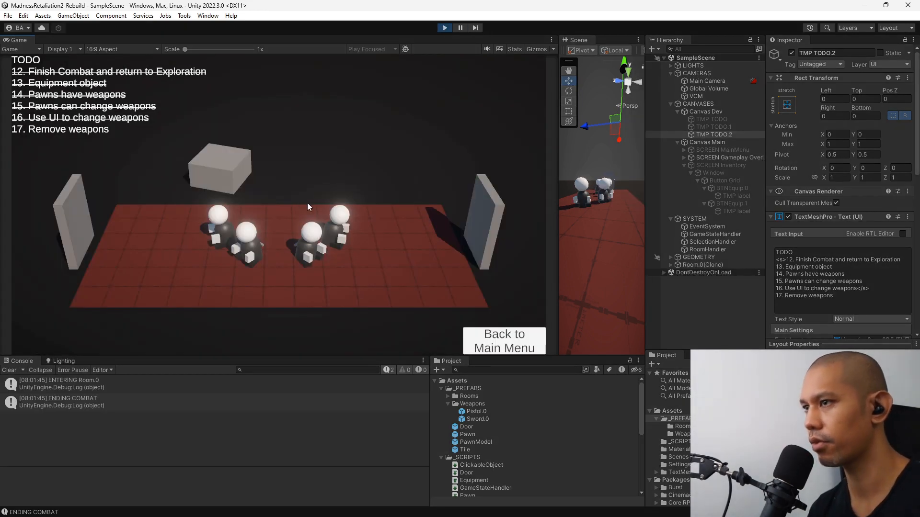
pyautogui.click(306, 247)
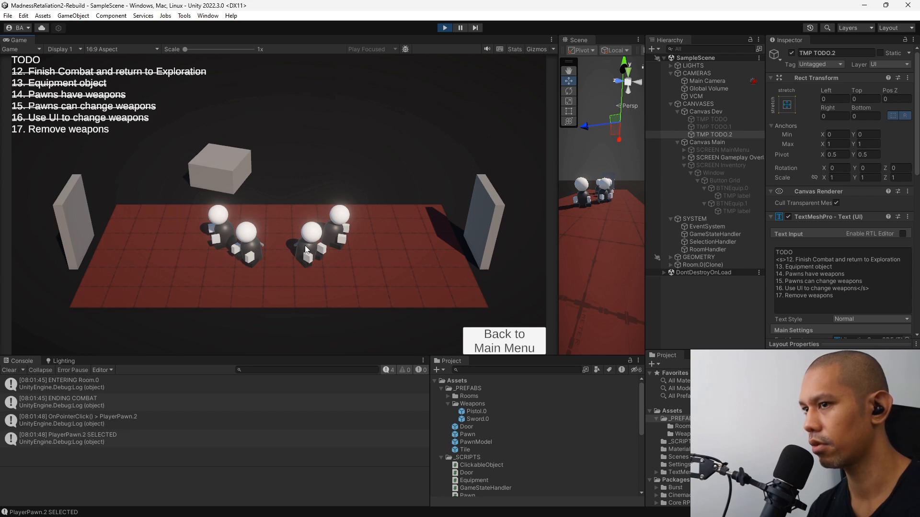
pyautogui.click(305, 248)
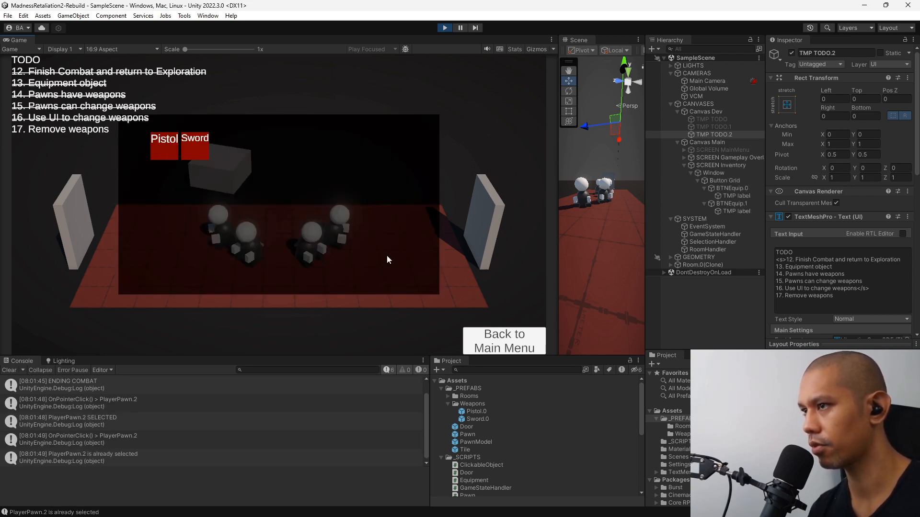
# Test the Sword and Pistol inventory buttons on the selected pawn, then stop play mode.
pyautogui.click(194, 143)
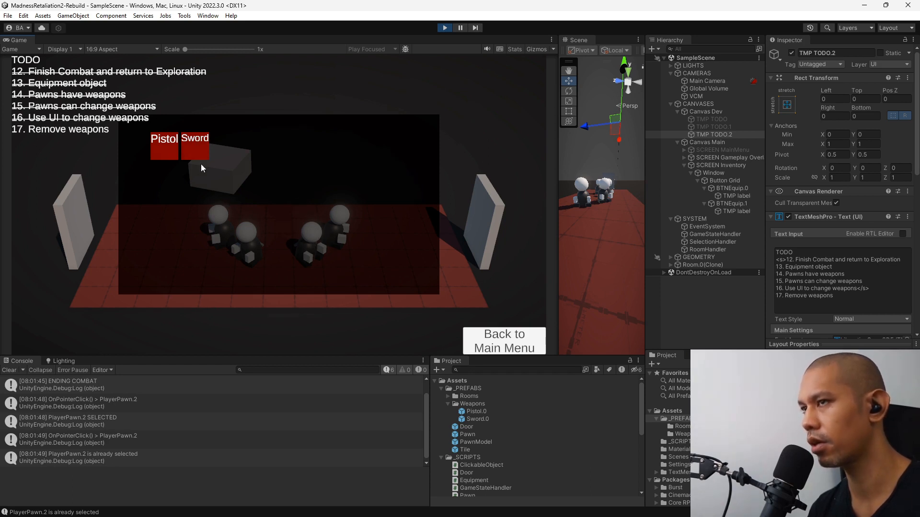
pyautogui.click(161, 150)
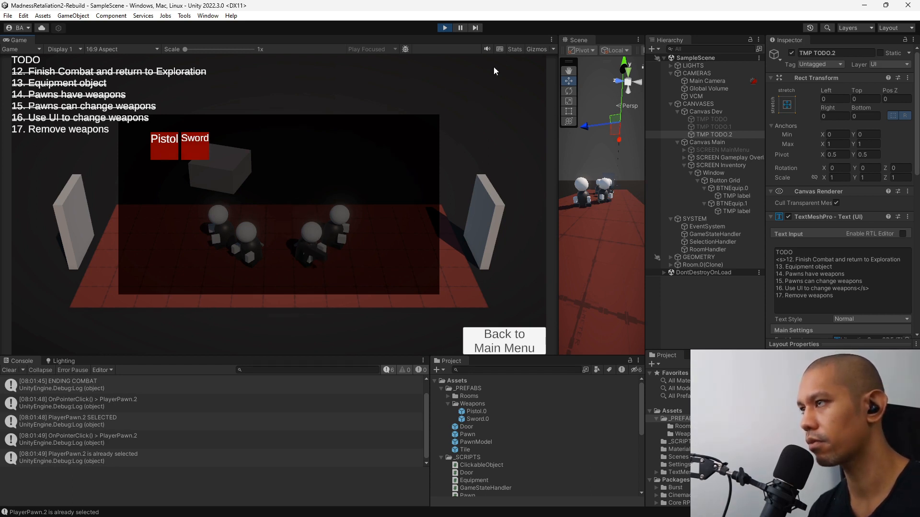
pyautogui.click(445, 28)
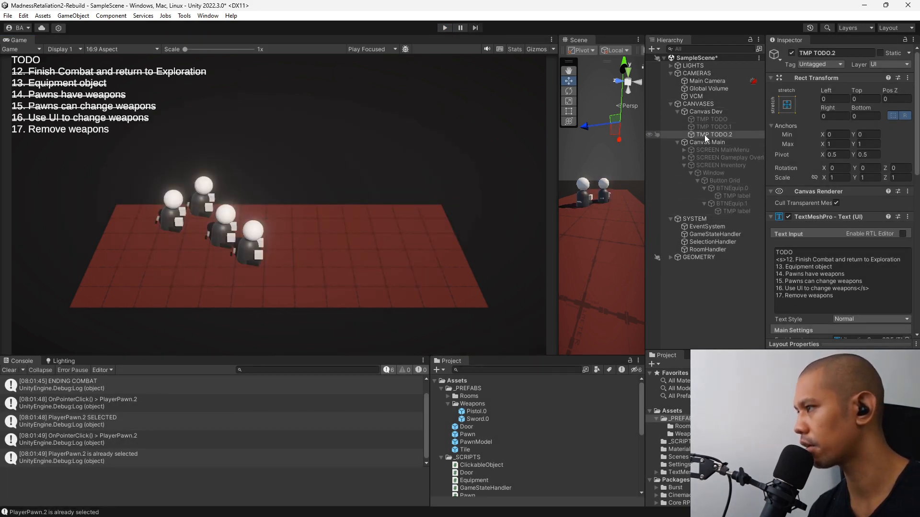
# Make the Image color of the Window under SCREEN Inventory nearly transparent and save the scene.
pyautogui.click(713, 173)
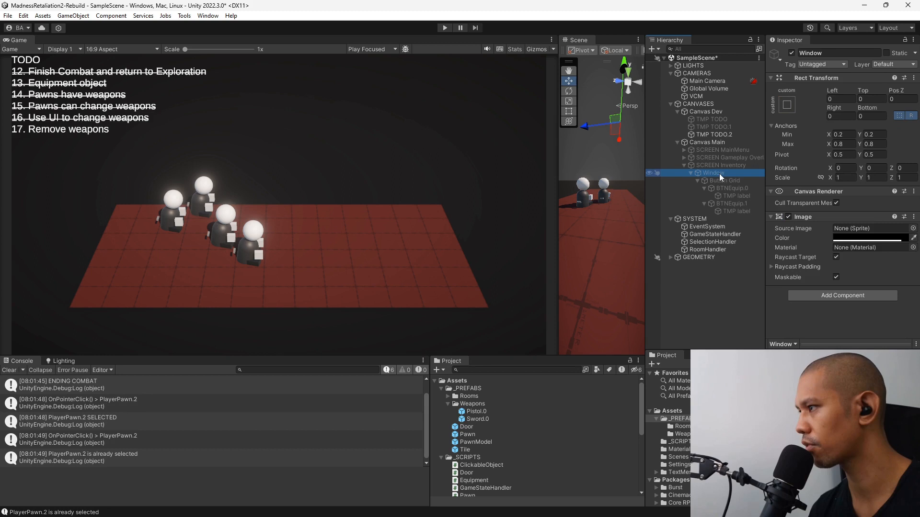
pyautogui.click(858, 238)
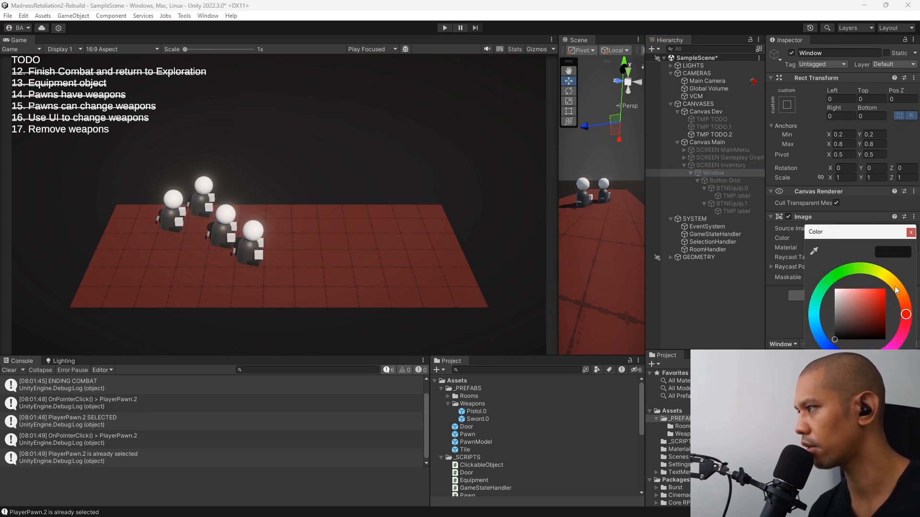
pyautogui.click(911, 232)
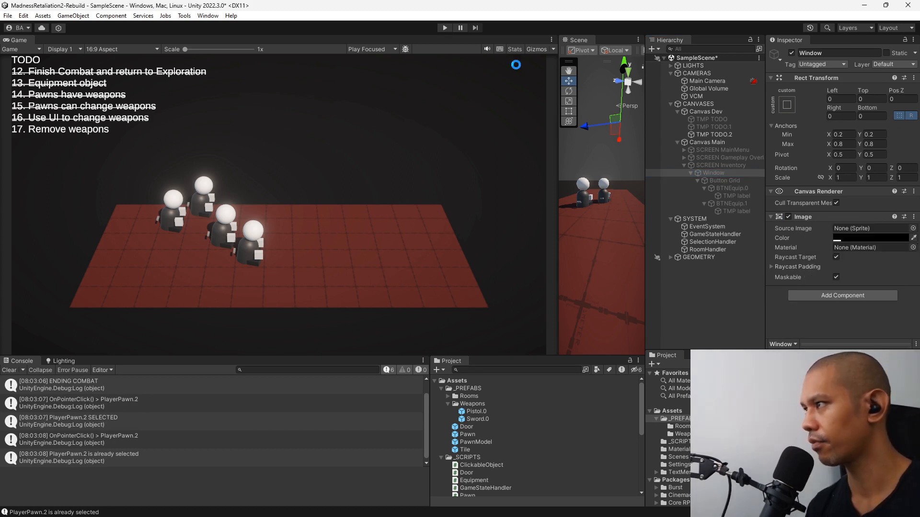
pyautogui.hotkey('ctrl', 's')
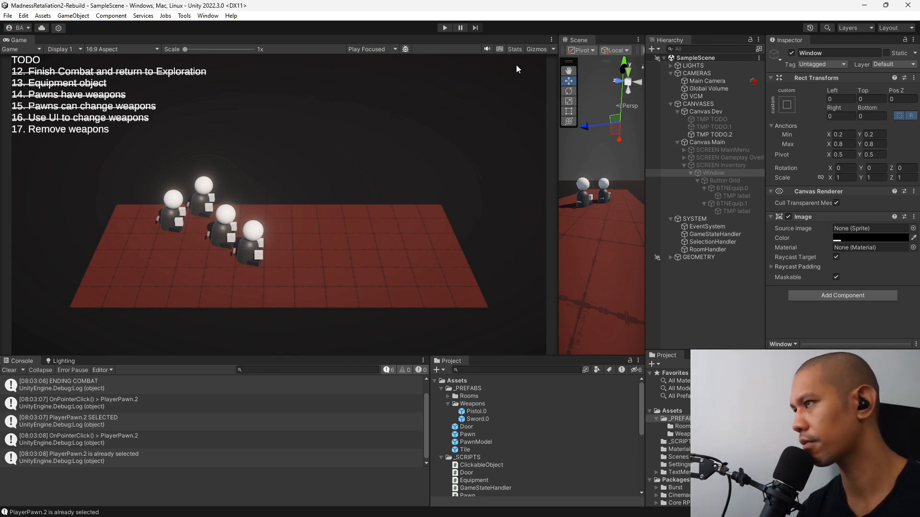
# Run the scene with the Game view maximized and start a new game.
pyautogui.hotkey('ctrl', 'p')
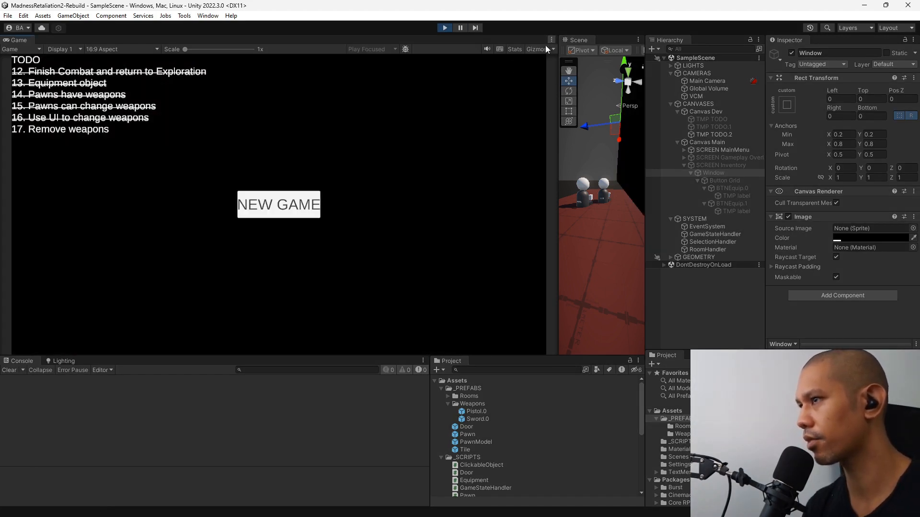
pyautogui.click(551, 40)
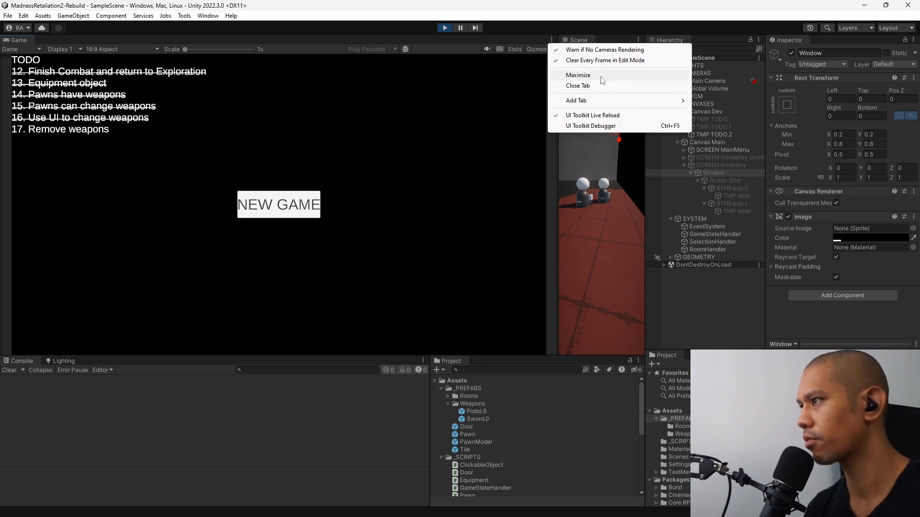
pyautogui.click(579, 75)
pyautogui.click(461, 290)
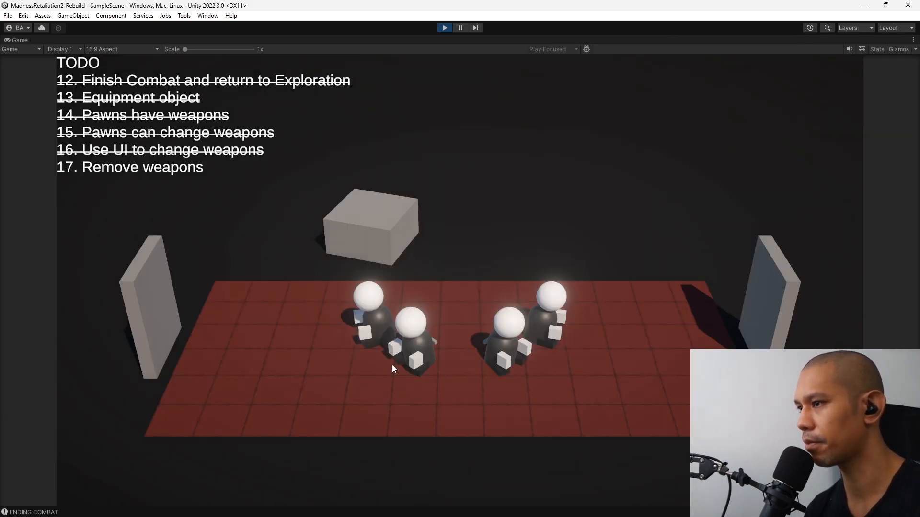
# Open the front-left pawn's inventory and equip it with the Pistol and Sword.
pyautogui.click(423, 355)
pyautogui.click(430, 342)
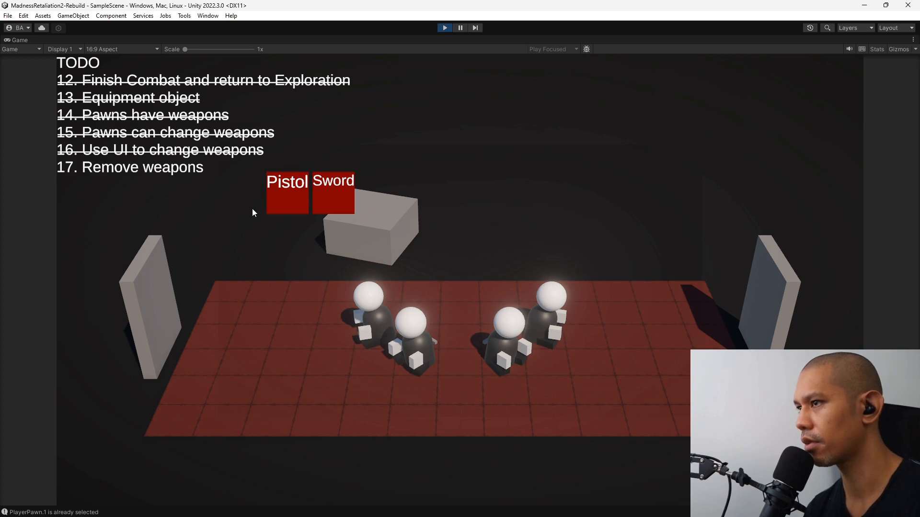
pyautogui.click(289, 197)
pyautogui.click(323, 197)
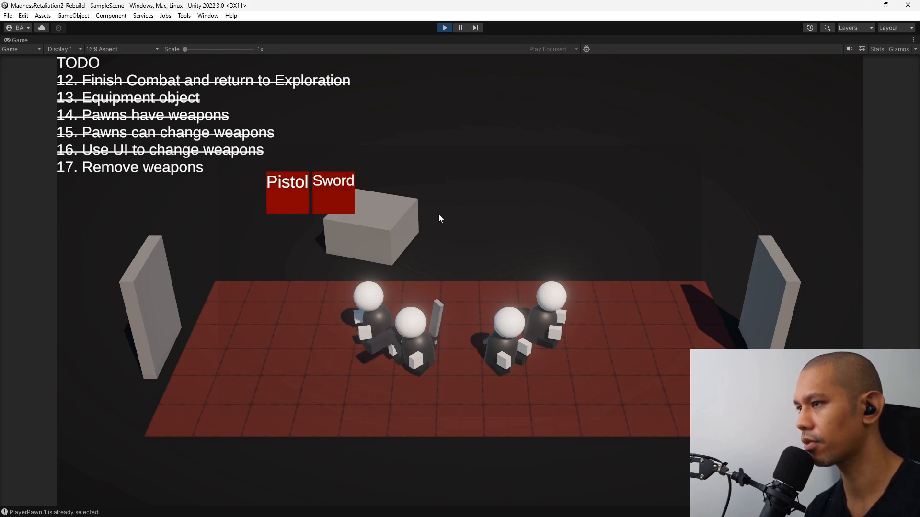
# Open the rear-left pawn's inventory, equip the Pistol, and toggle the Sword until it is equipped.
pyautogui.click(375, 301)
pyautogui.click(375, 300)
pyautogui.click(293, 188)
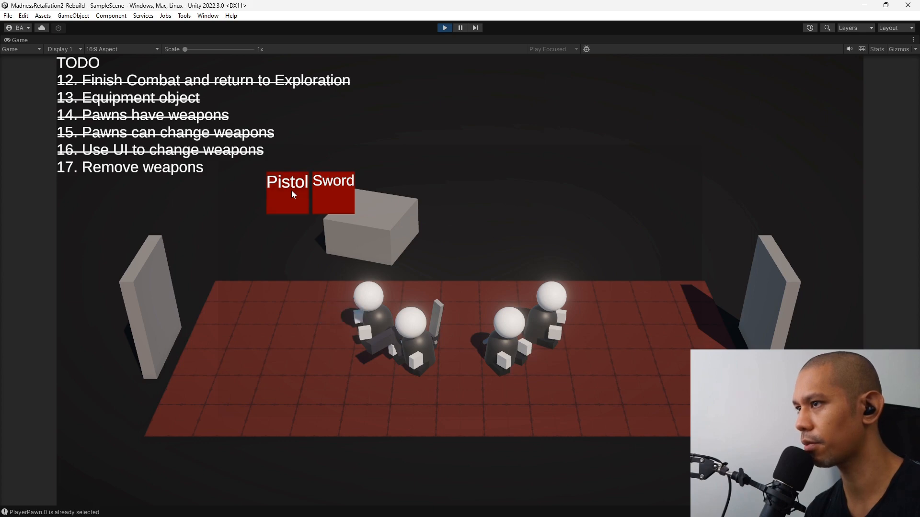
pyautogui.click(320, 190)
pyautogui.click(320, 190)
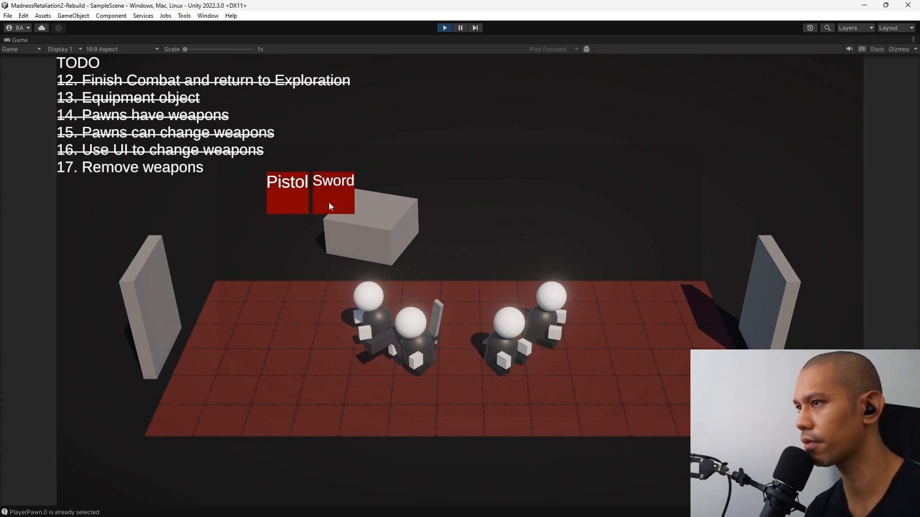
pyautogui.click(329, 202)
# Open the front-right pawn's inventory and equip it with the Pistol and Sword.
pyautogui.click(518, 320)
pyautogui.click(519, 323)
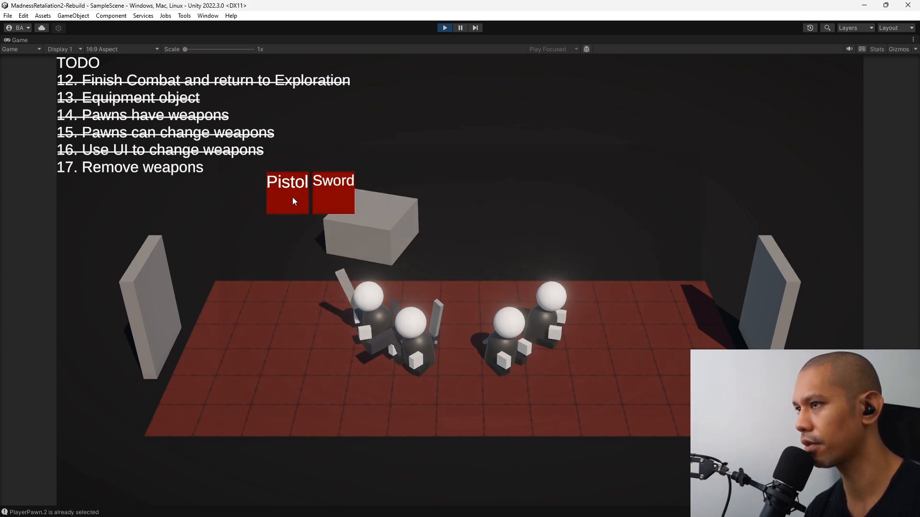
pyautogui.click(352, 204)
# Equip the rear-right pawn with the Pistol and Sword, then enter the next room through the right-hand door.
pyautogui.click(558, 308)
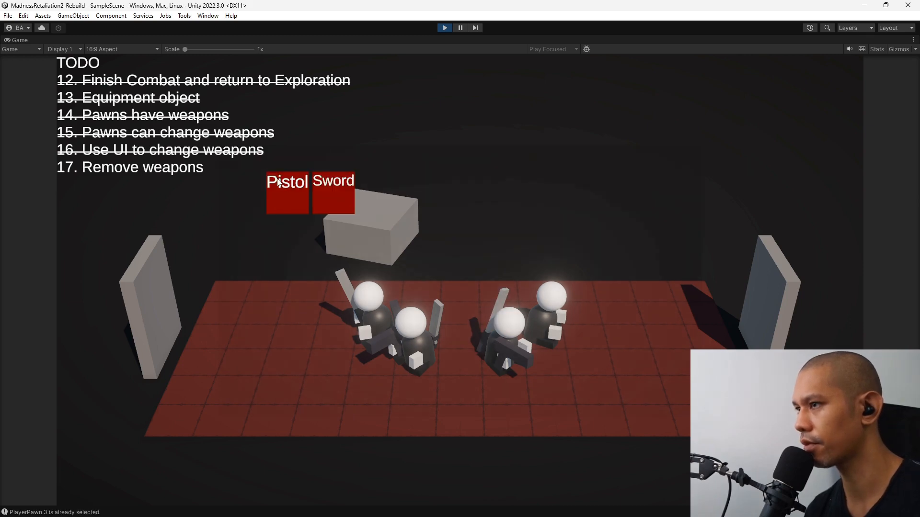
pyautogui.click(337, 193)
pyautogui.click(605, 203)
pyautogui.click(764, 305)
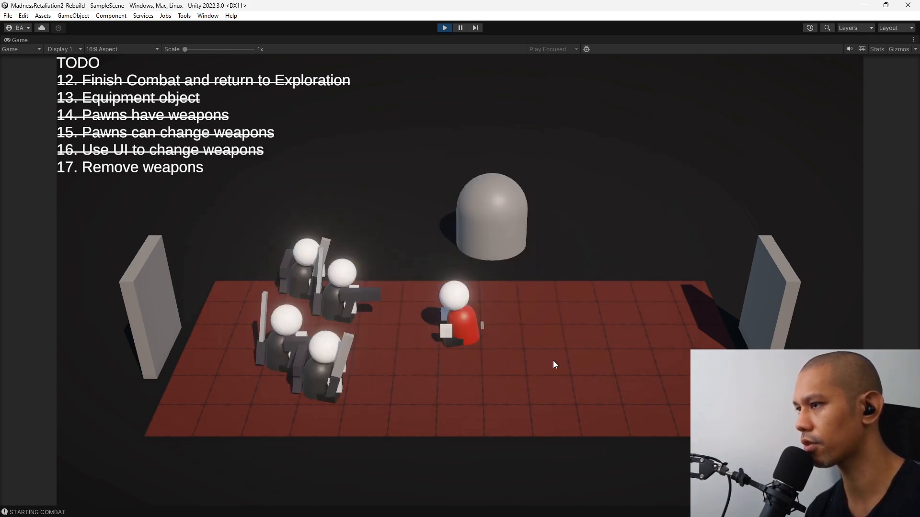